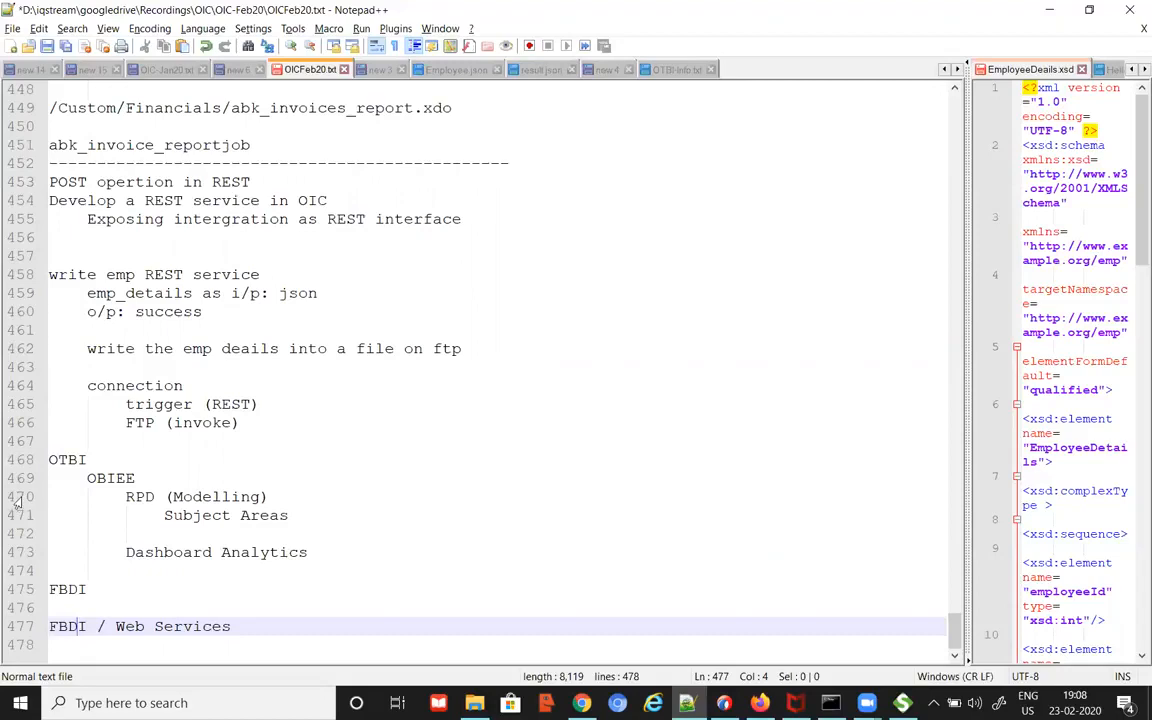
Step: Open FBDI-Info.txt from the session resources files folder in Notepad++ with Edit with Notepad++
double_click(99, 628)
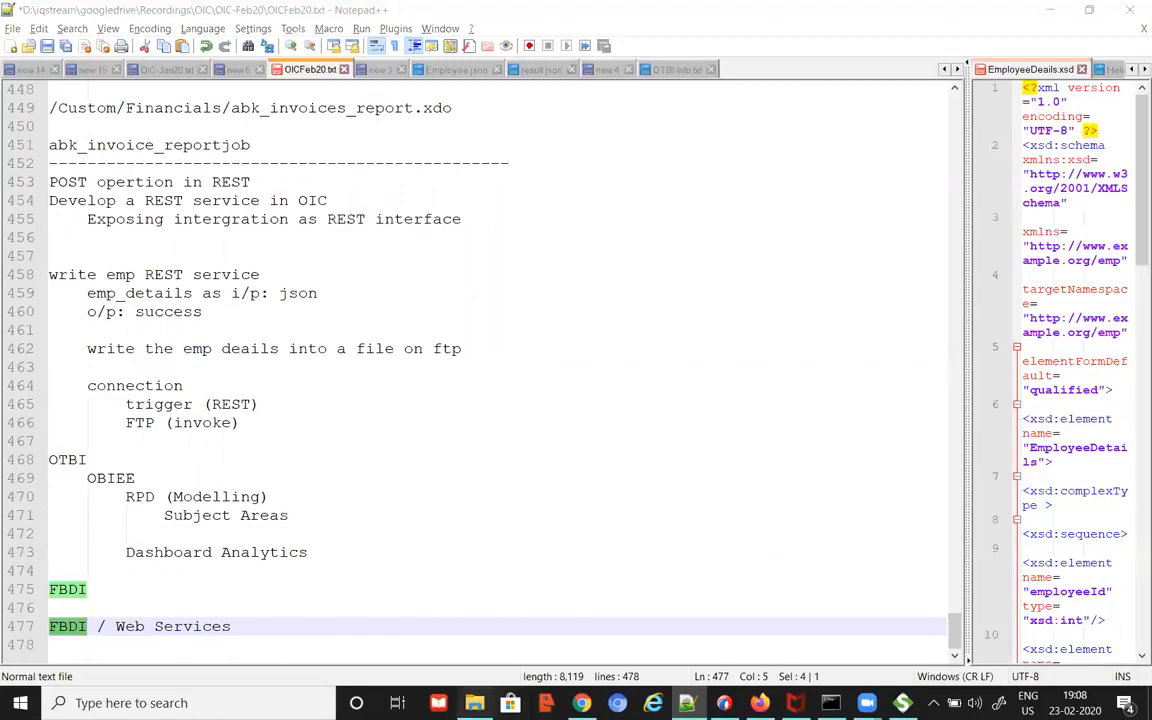
click(474, 703)
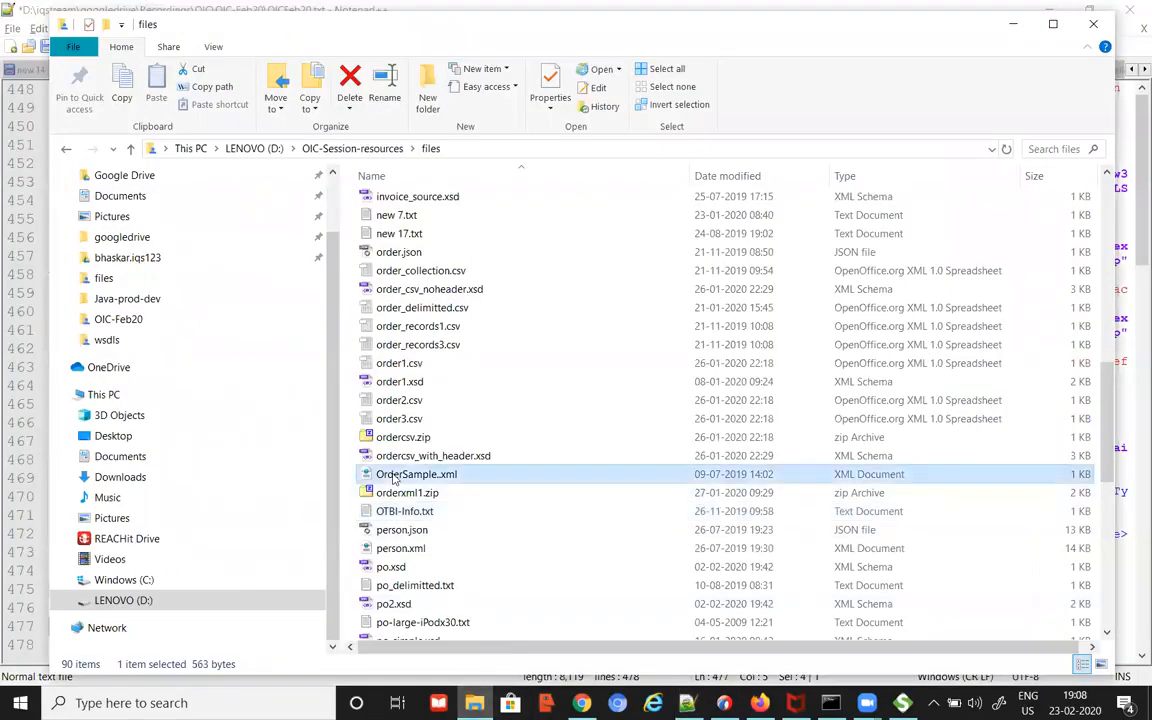
key(f)
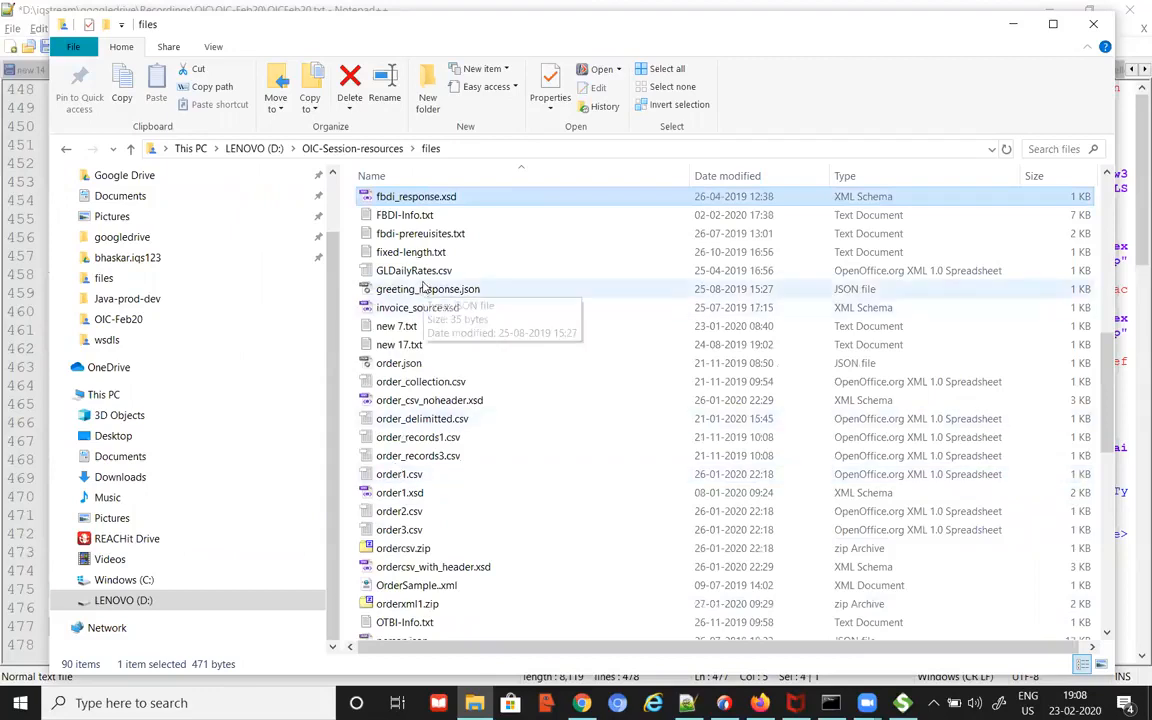
click(424, 216)
right_click(427, 217)
click(490, 288)
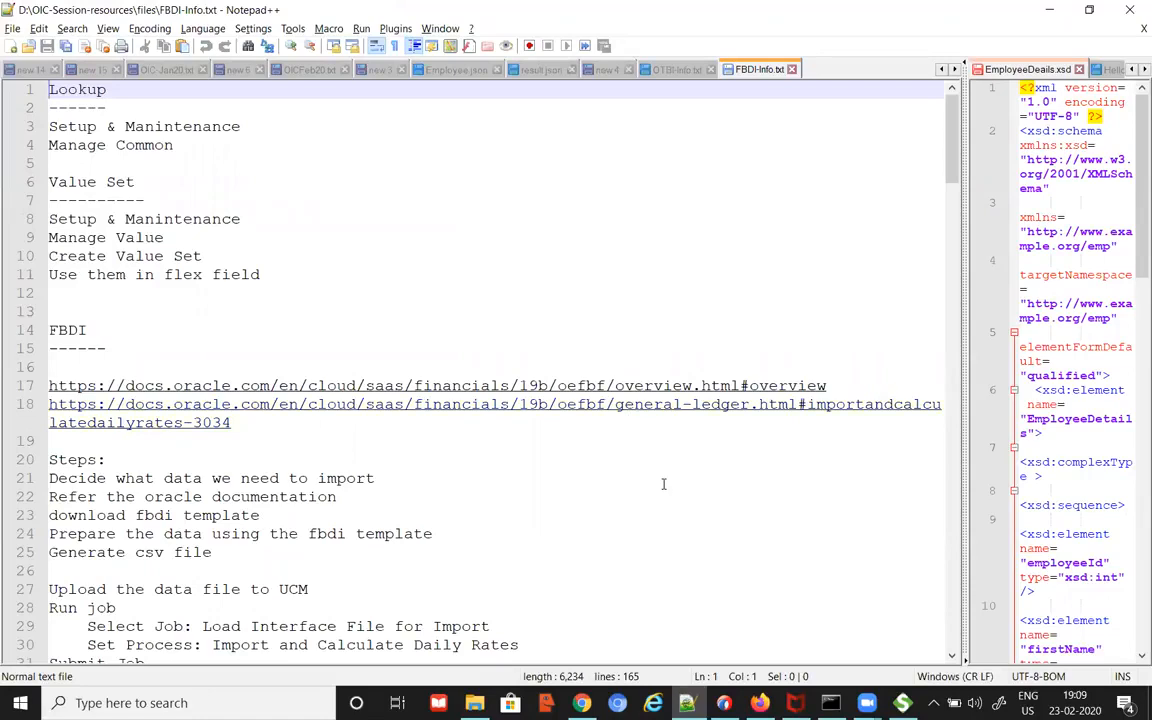
scroll(684, 490, down, 3)
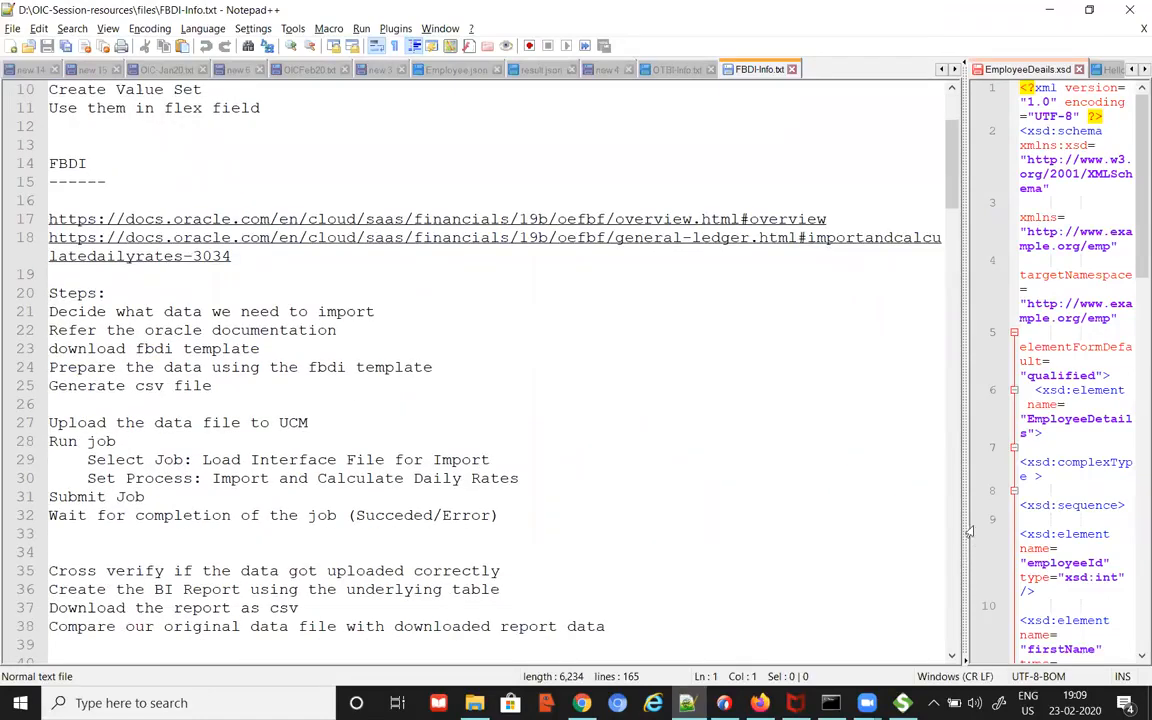
mouse_move(965, 521)
mouse_down()
mouse_move(1016, 522)
mouse_move(963, 530)
mouse_up()
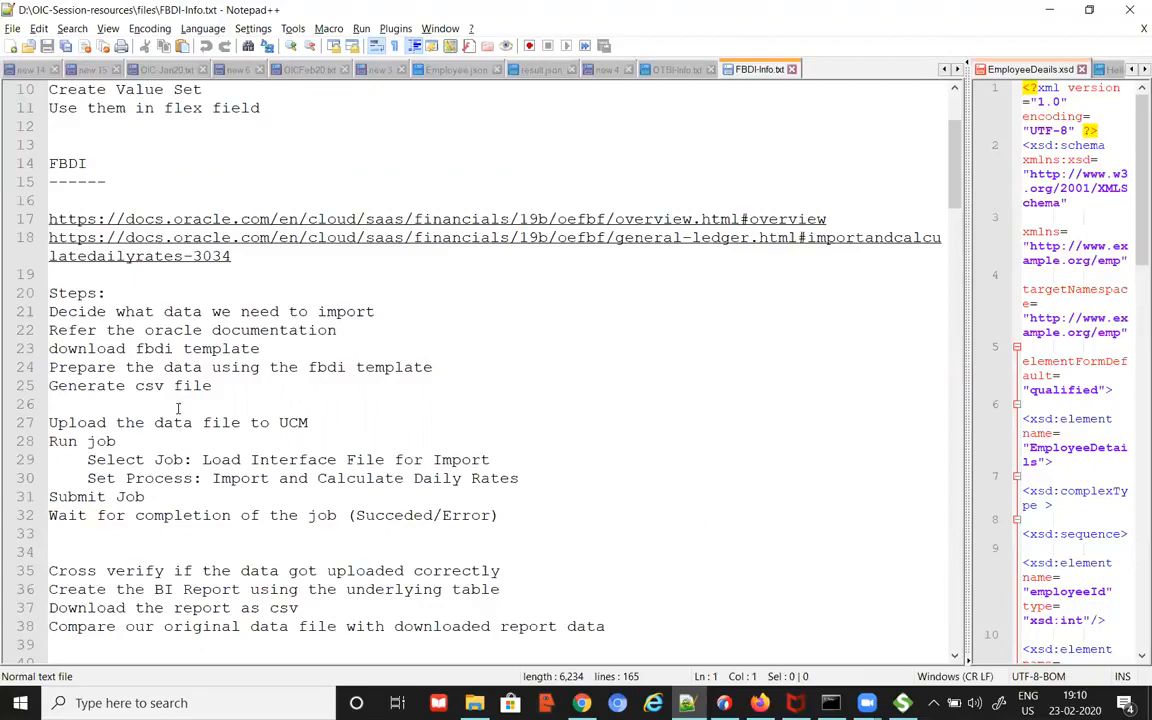
Step: Review the FBDI steps on lines 21–22, then bring back the bk_jounrals_dashboard in Chrome
drag(186, 313, 385, 320)
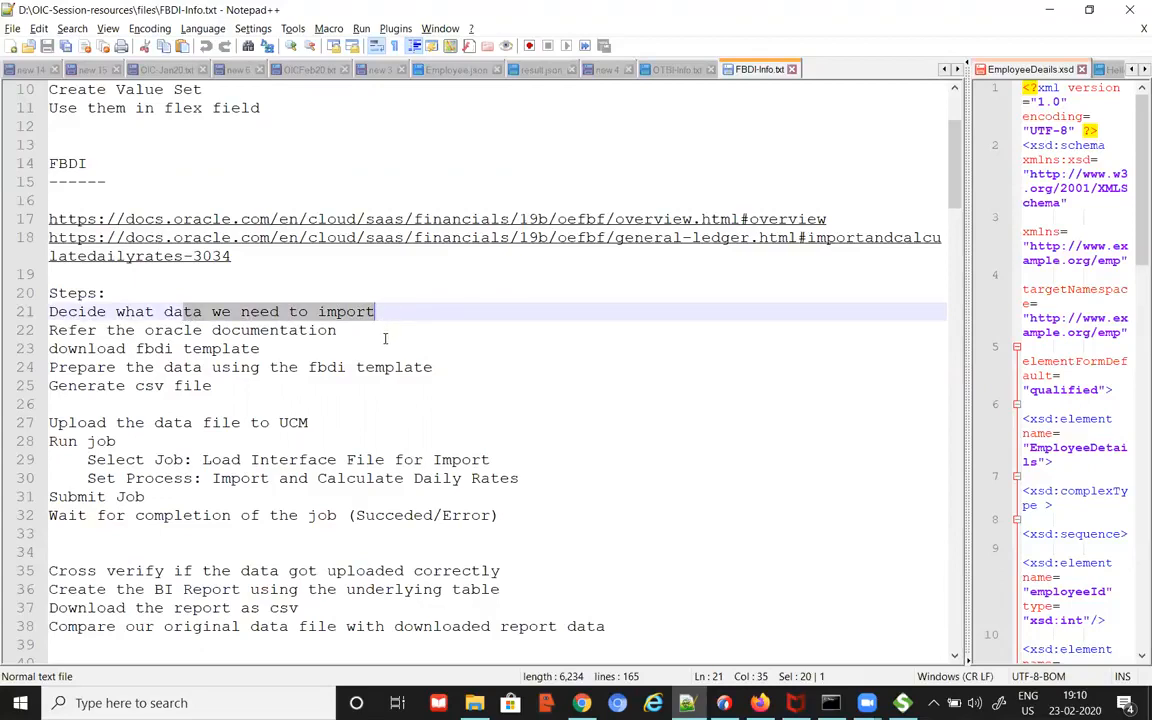
click(388, 330)
drag(145, 330, 342, 330)
click(357, 330)
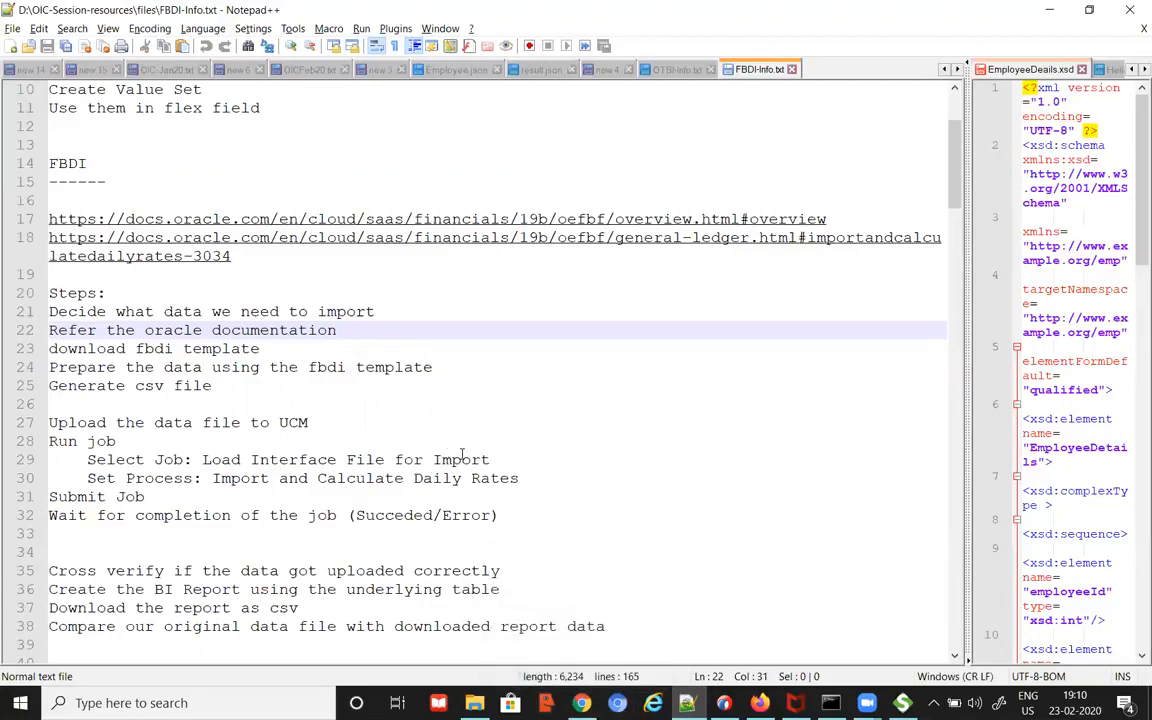
click(582, 703)
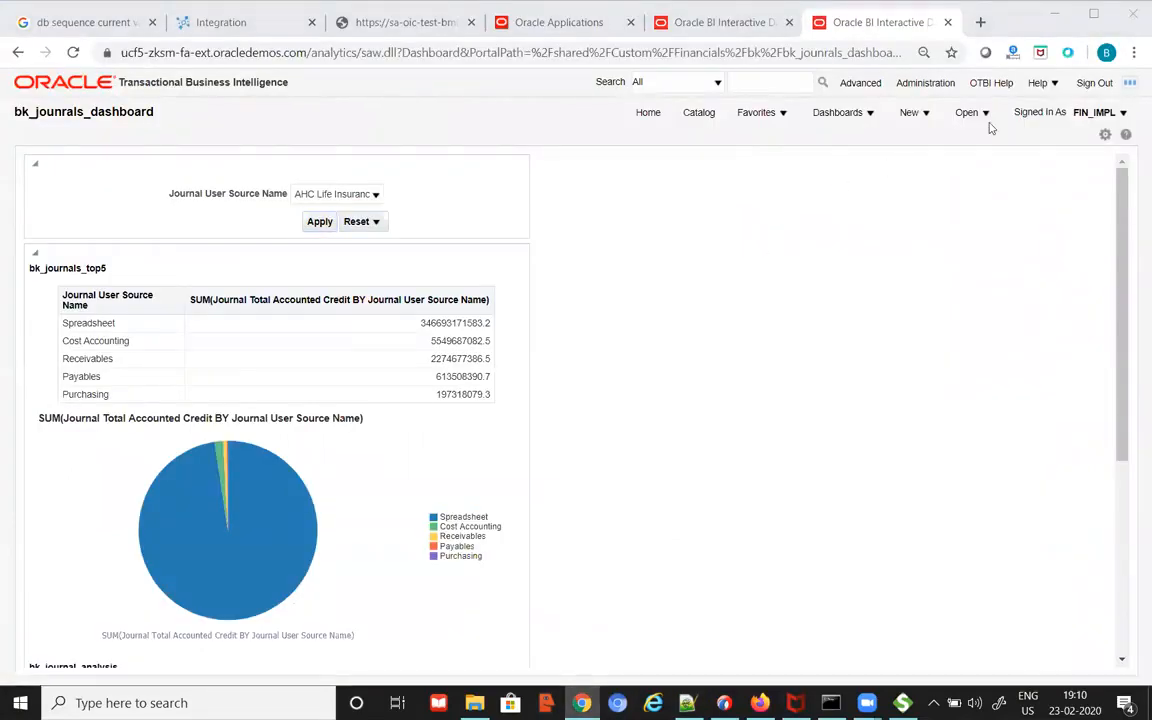
Step: Load docs.oracle.com in a new tab and open Financials under Featured Products
key(ctrl+t)
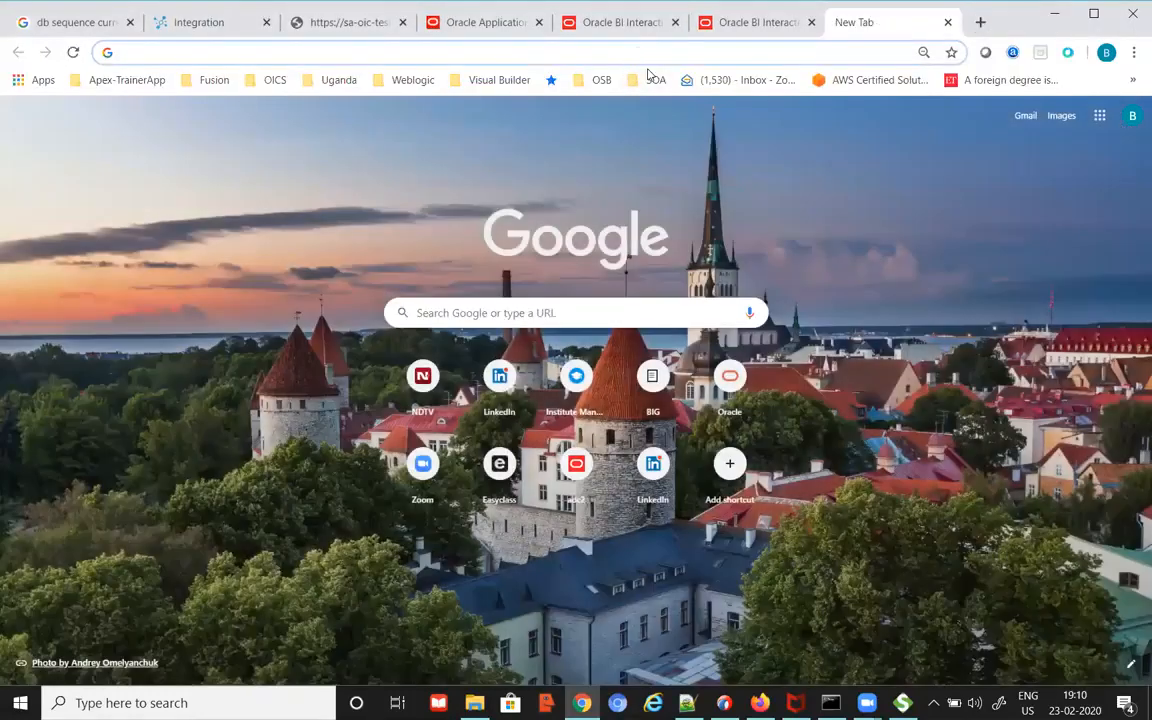
text(docs.)
key(Return)
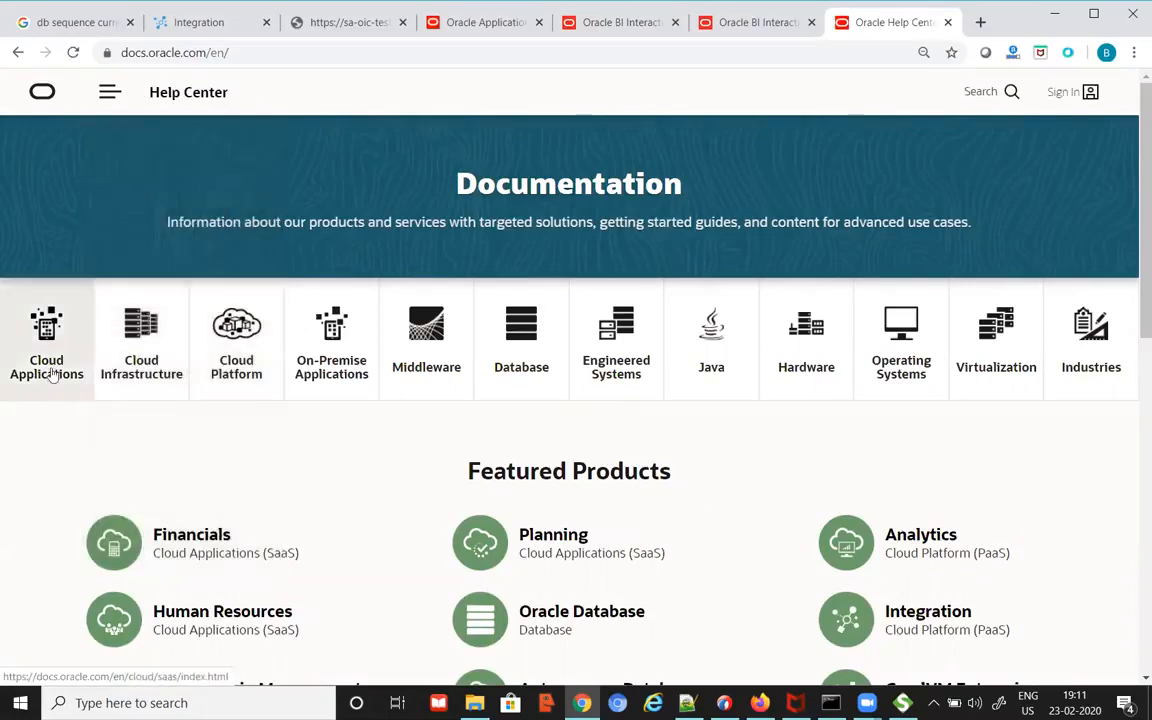
scroll(388, 442, down, 3)
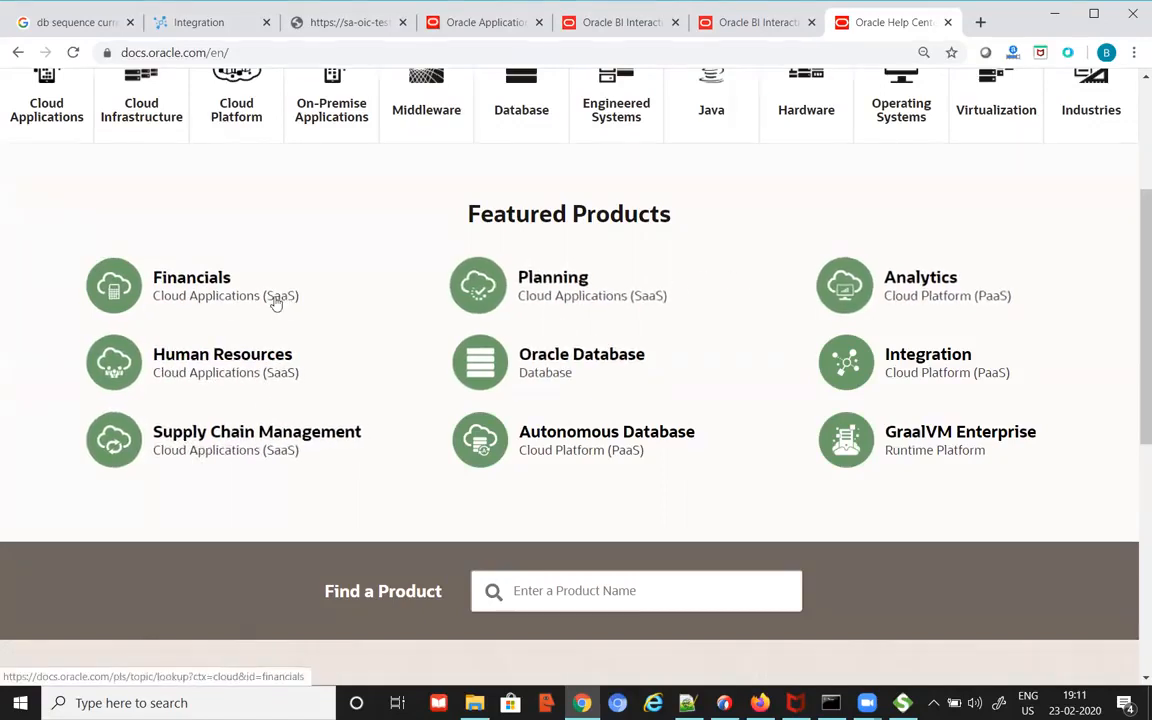
click(210, 288)
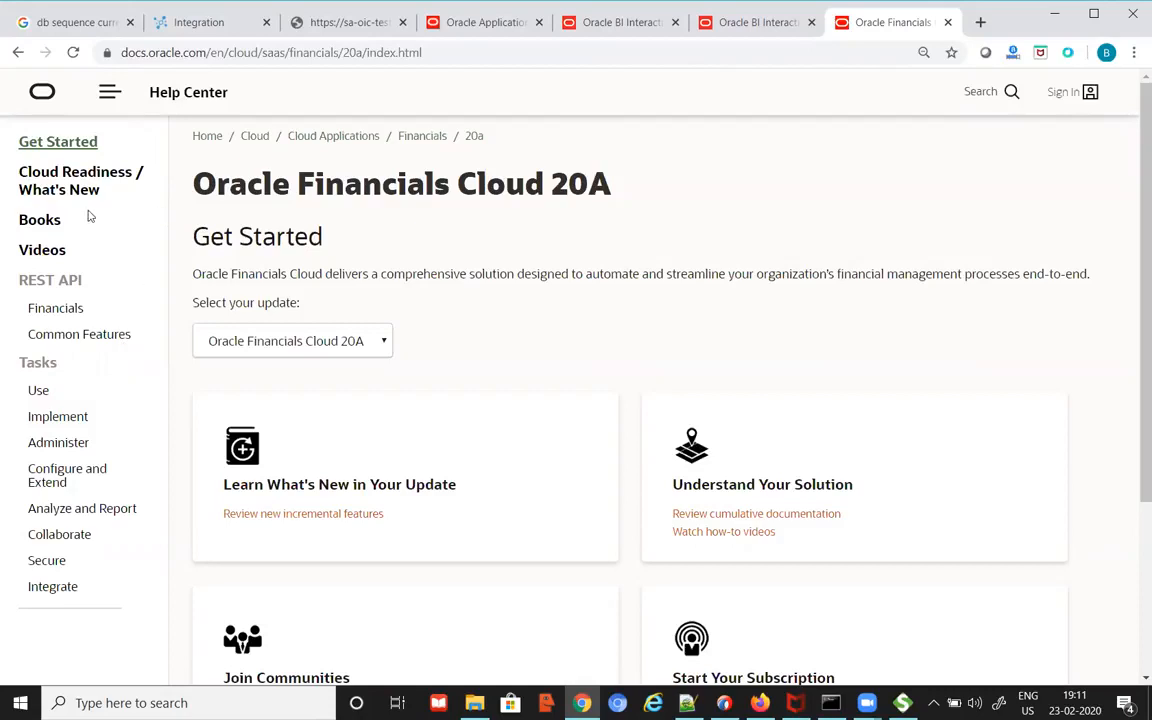
Step: From Administer tasks, open the 'Get started with file-based data import' guide under Import Data
scroll(93, 222, down, 3)
click(70, 280)
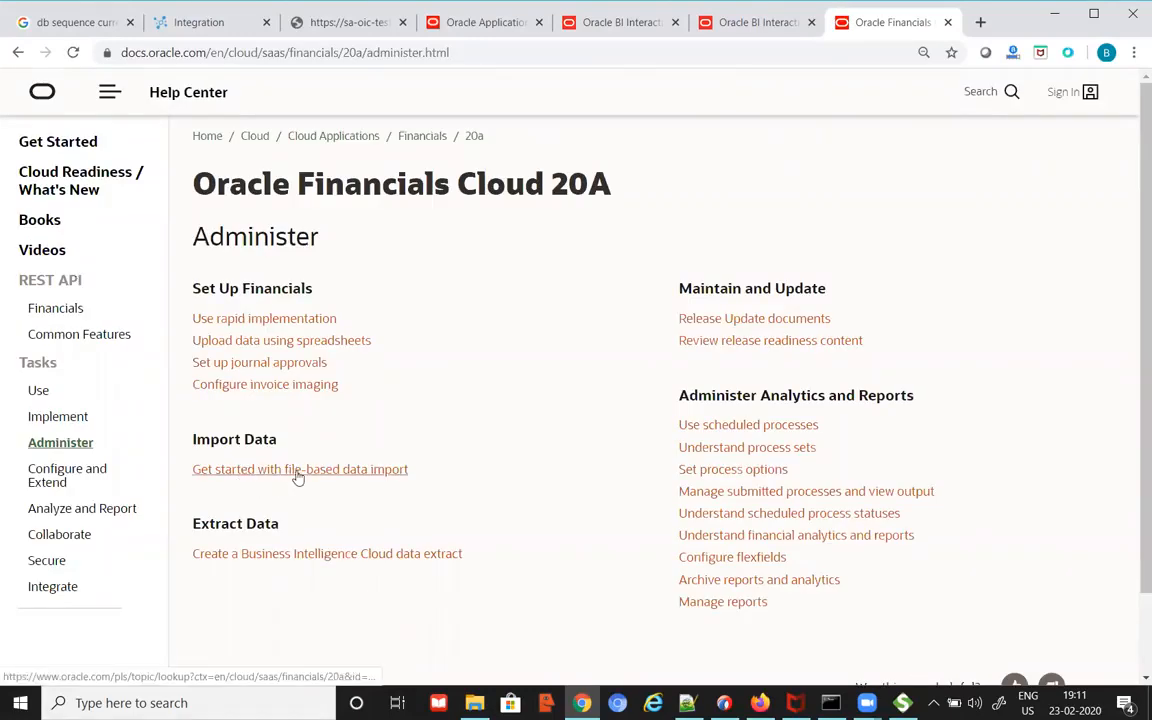
click(366, 476)
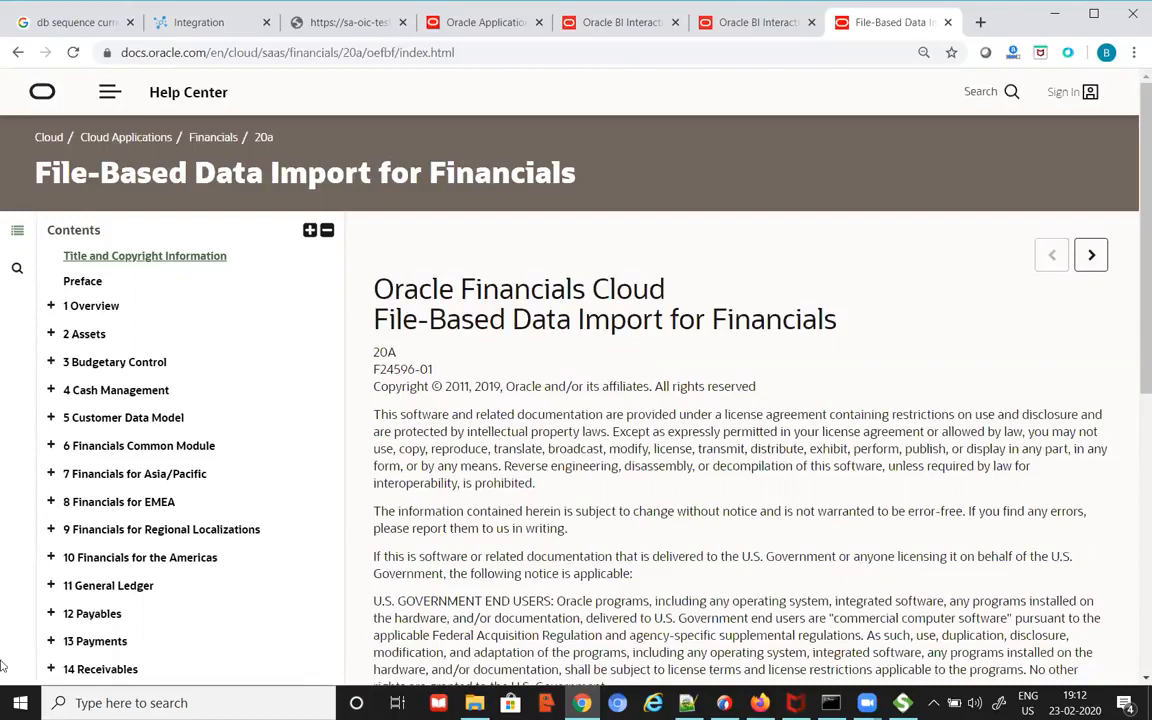
Step: Expand Assets, Budgetary Control and General Ledger chapters, then open Import and Calculate Daily Rates
click(52, 338)
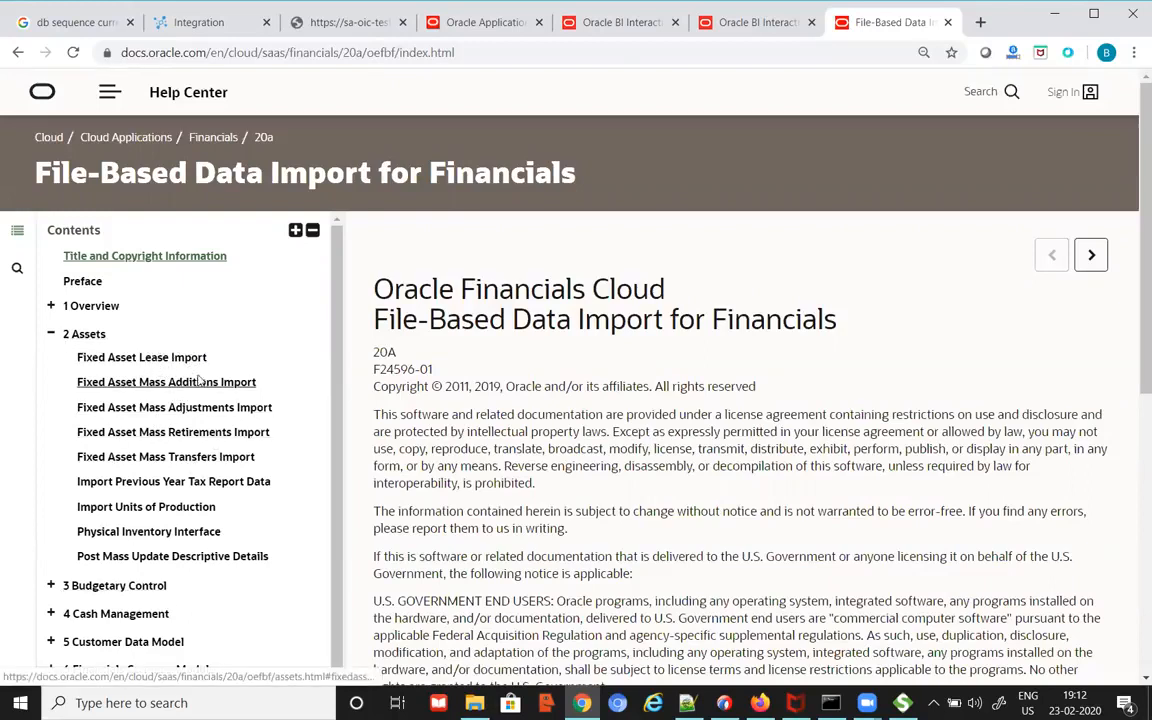
scroll(232, 496, down, 1)
scroll(232, 496, down, 1)
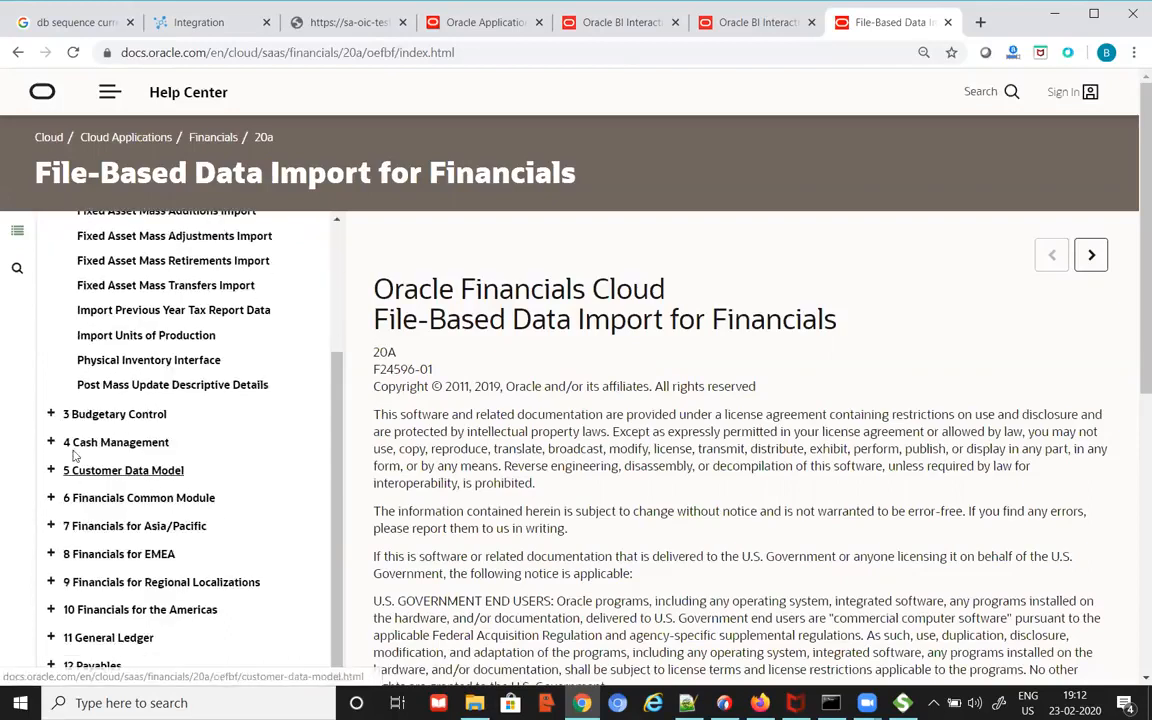
click(54, 413)
scroll(184, 464, down, 1)
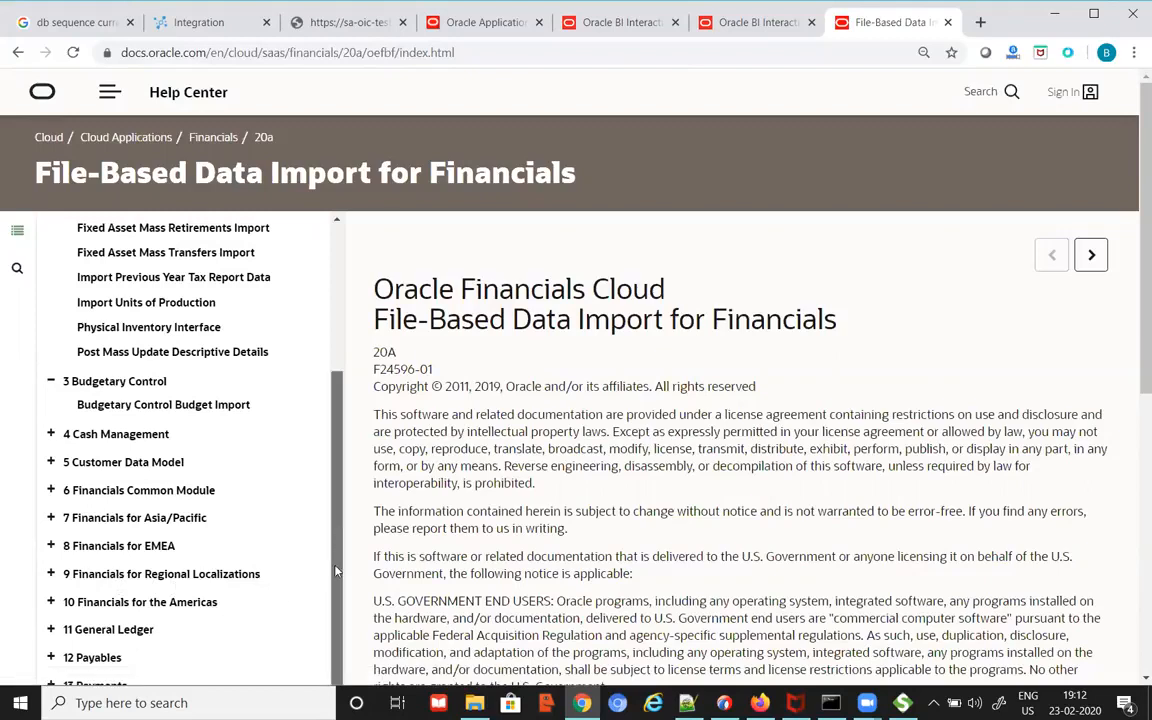
click(50, 629)
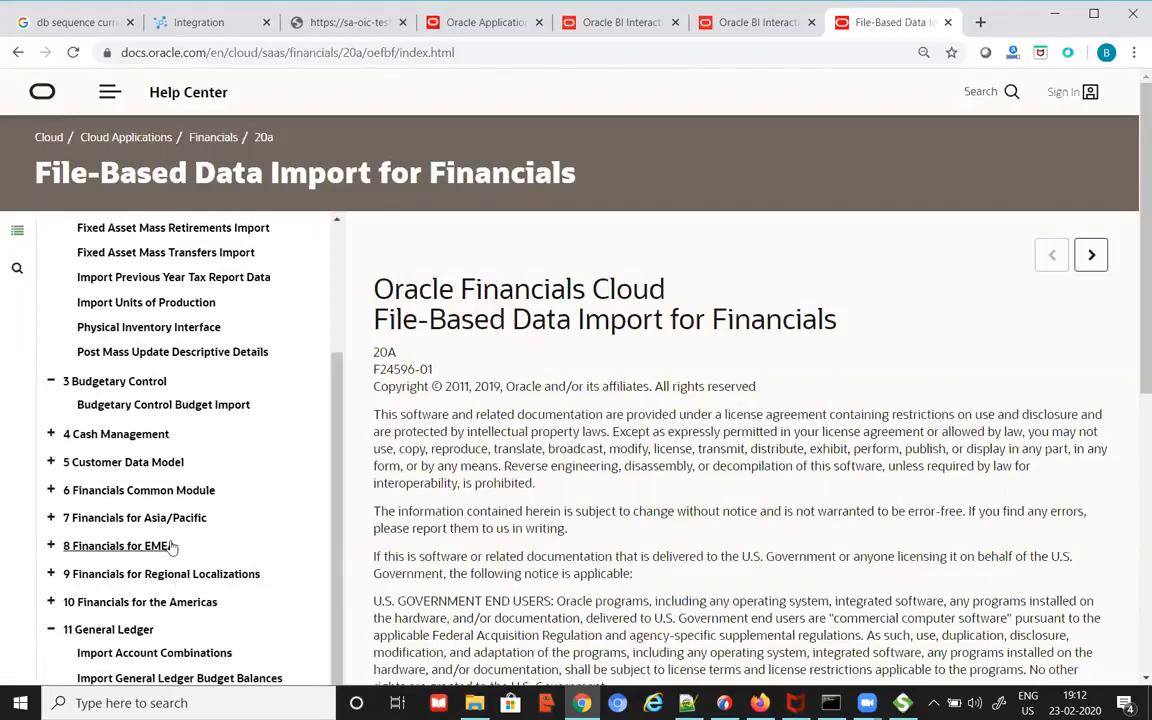
scroll(160, 540, down, 2)
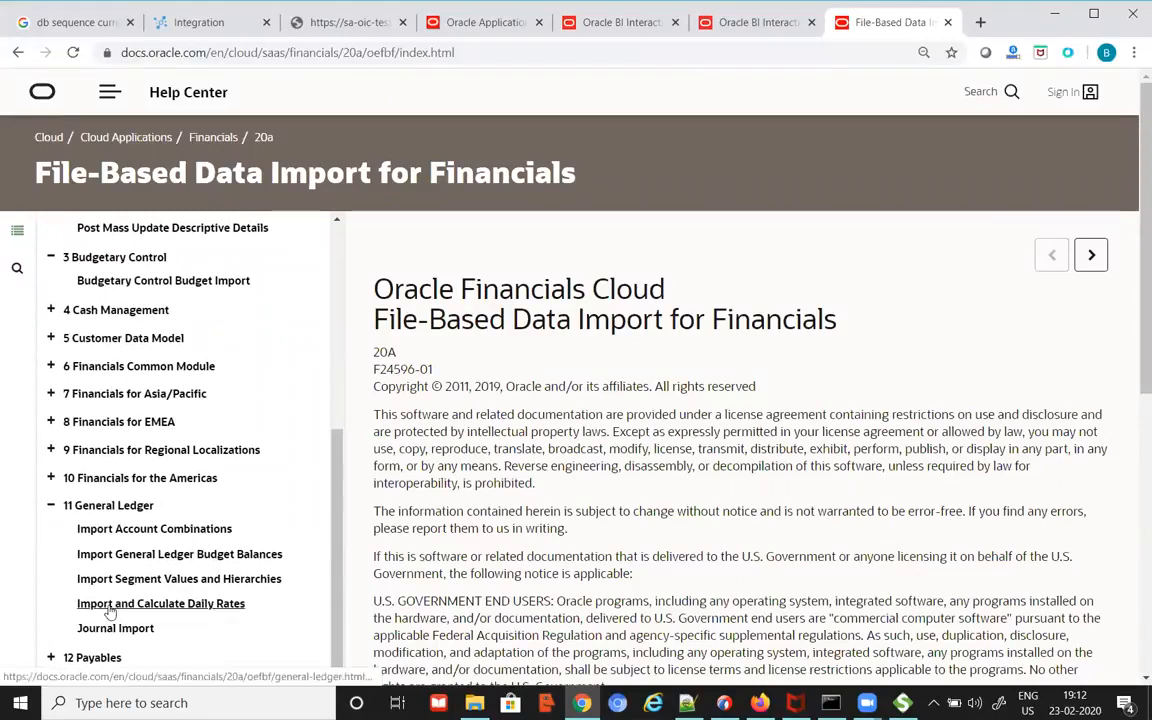
click(165, 610)
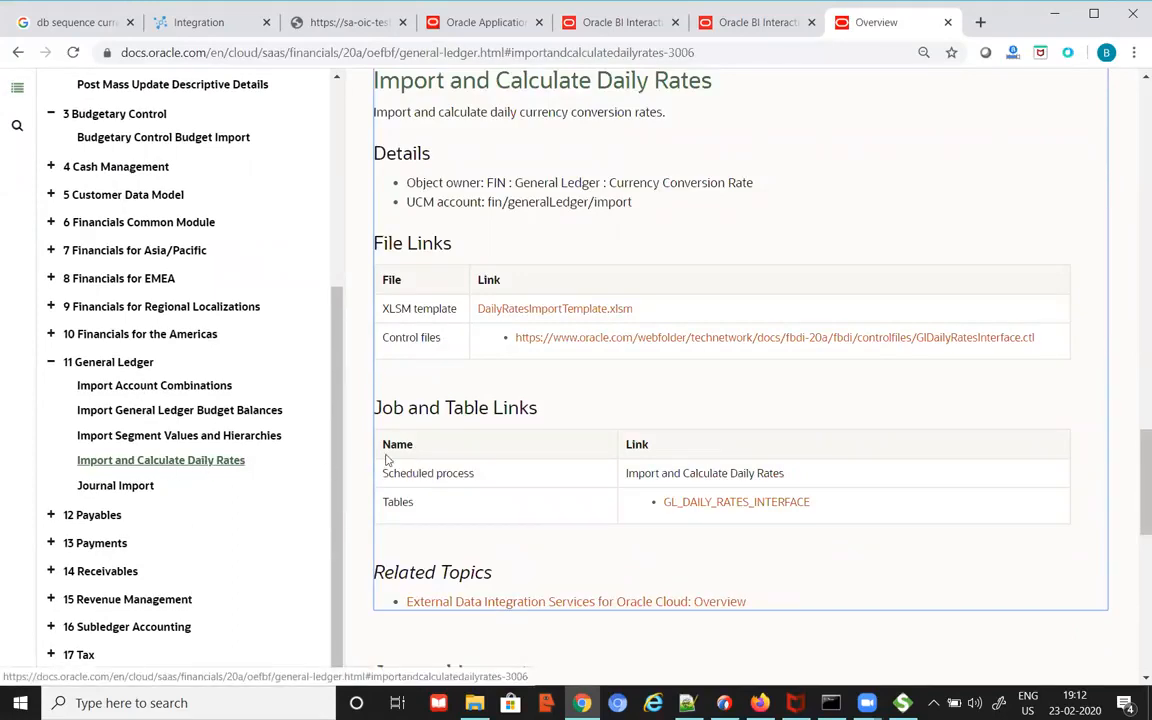
Step: Select the 'UCM account: fin/generalLedger/import' line on the documentation page
drag(342, 437, 283, 437)
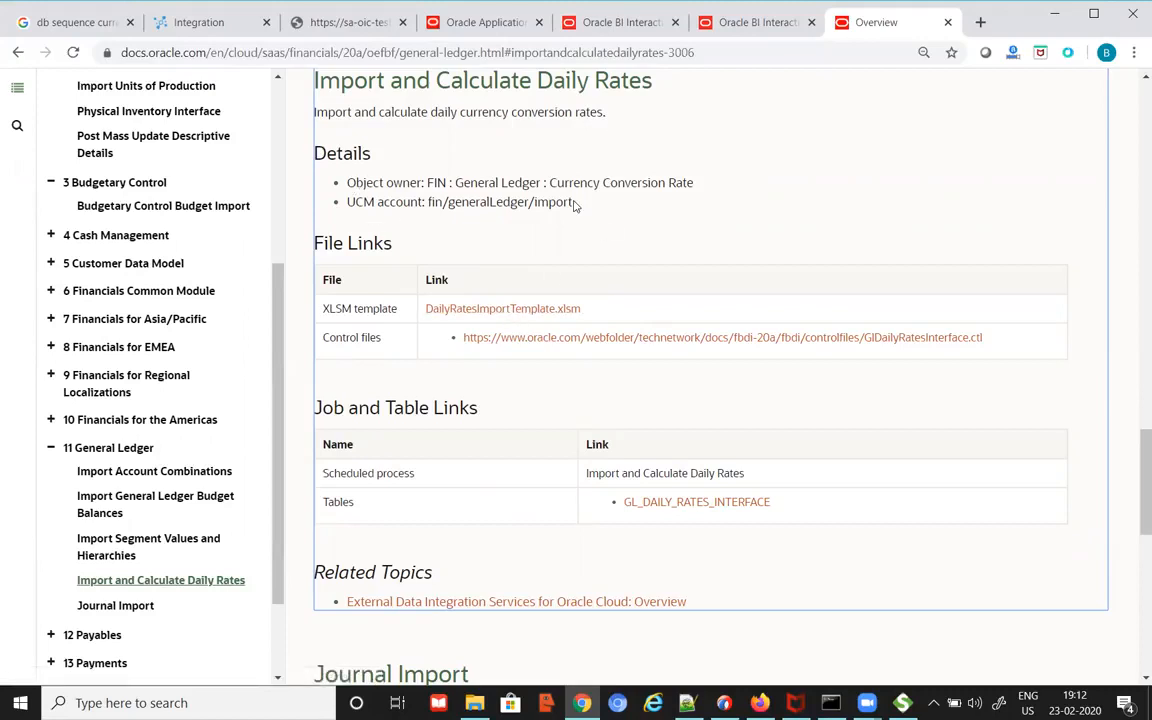
drag(347, 202, 423, 201)
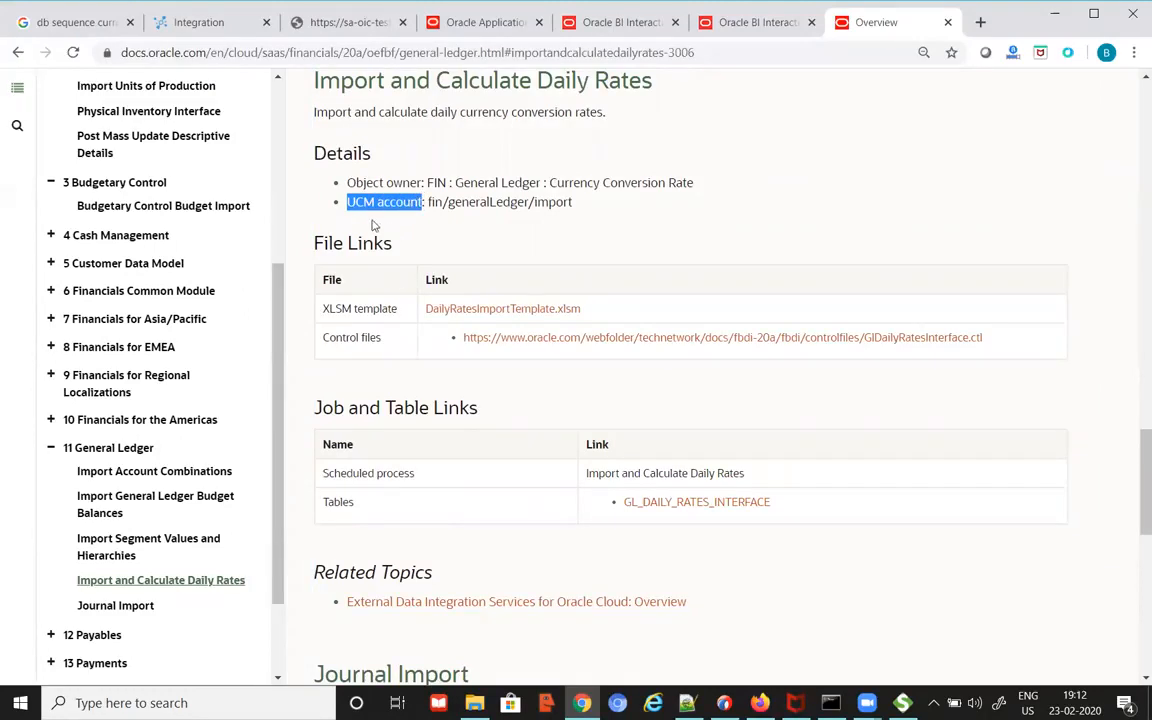
drag(366, 210, 376, 204)
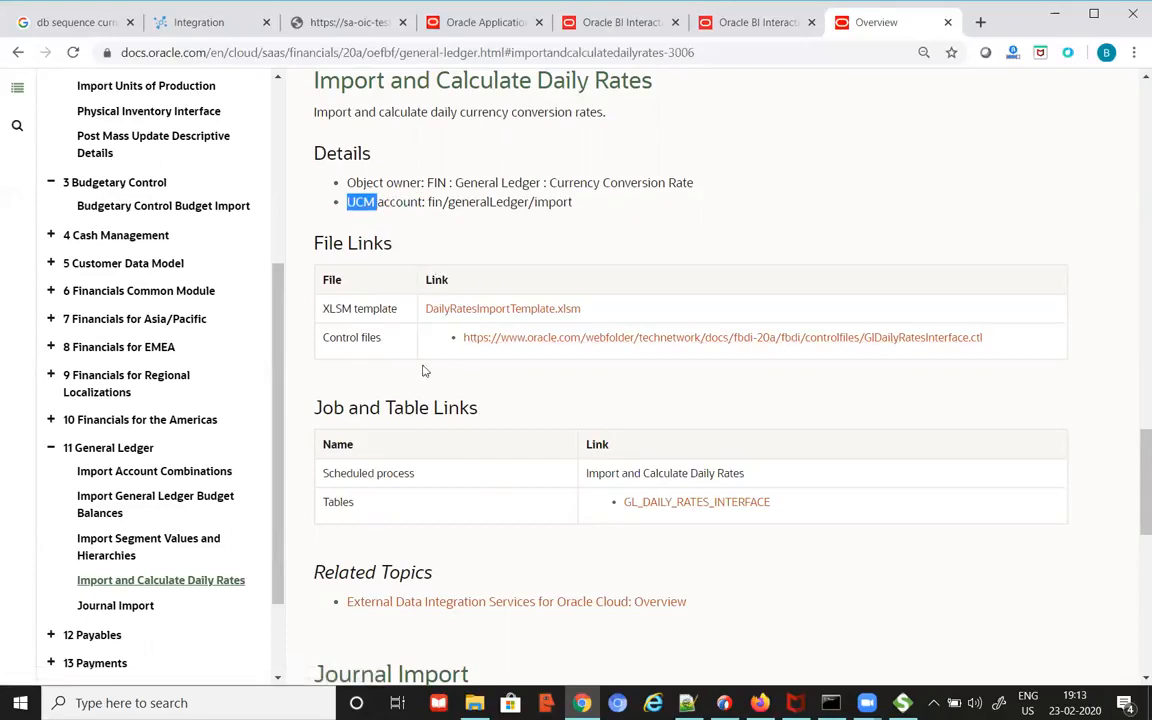
click(397, 318)
drag(397, 312, 330, 308)
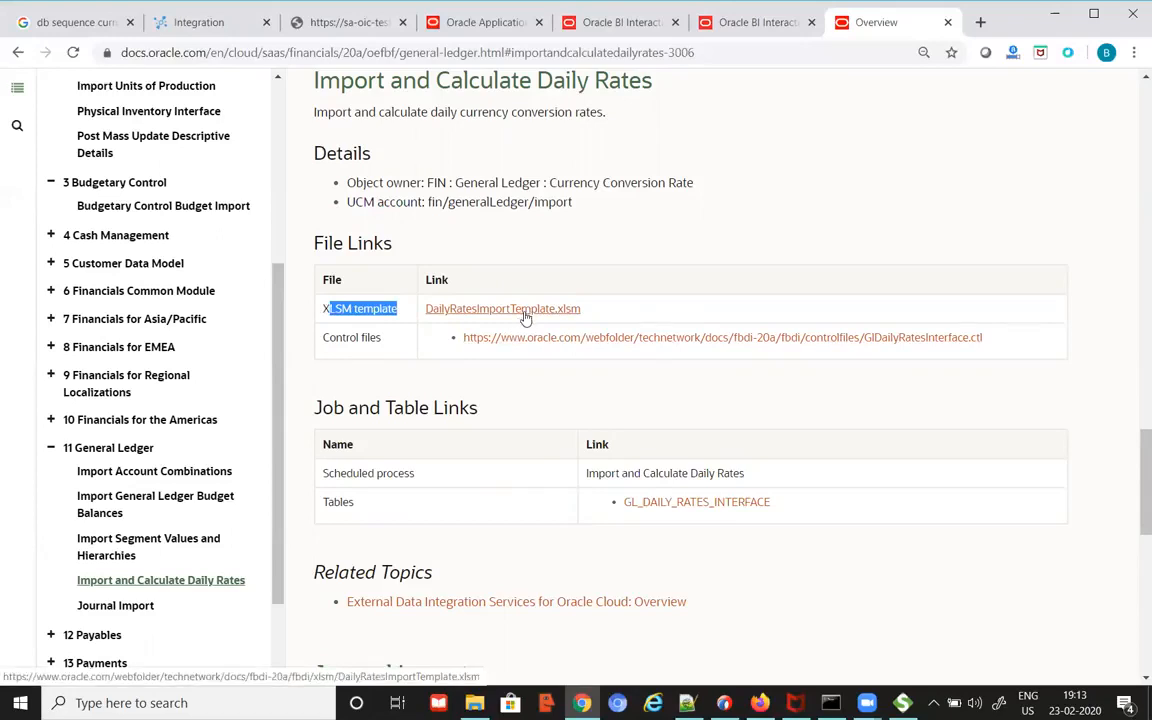
drag(584, 212, 345, 212)
key(ctrl+c)
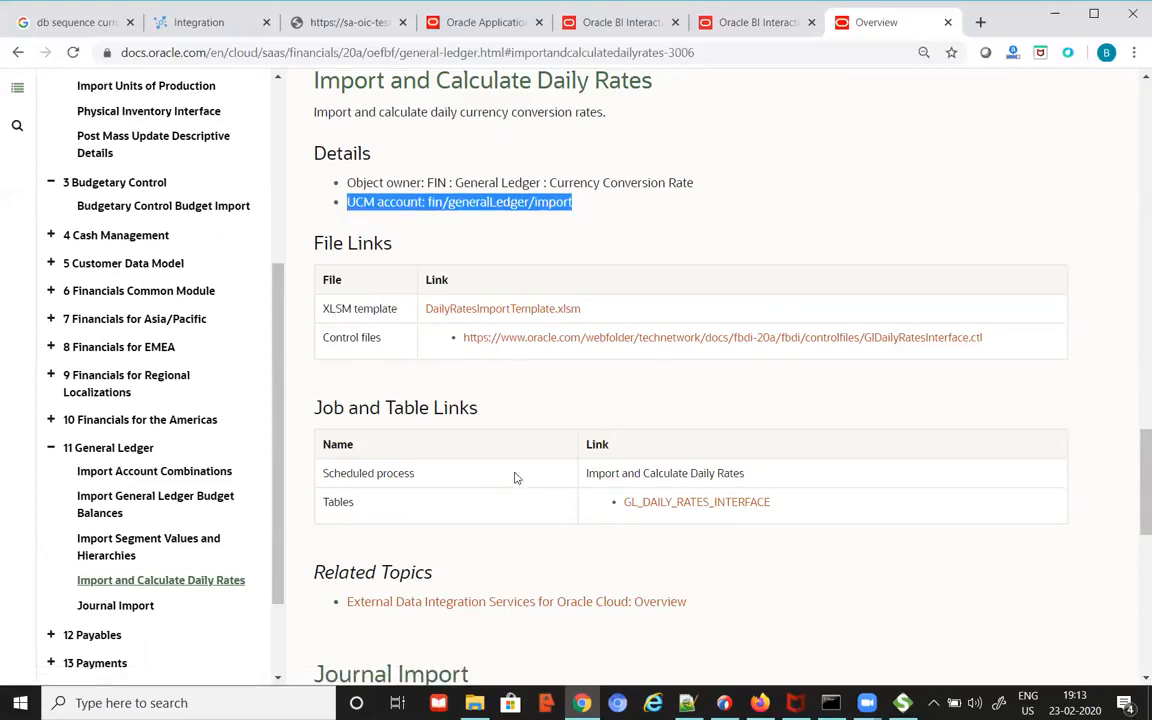
Step: Paste the UCM account line into OICFeb20.txt as line 478, below FBDI / Web Services
key(alt+Tab)
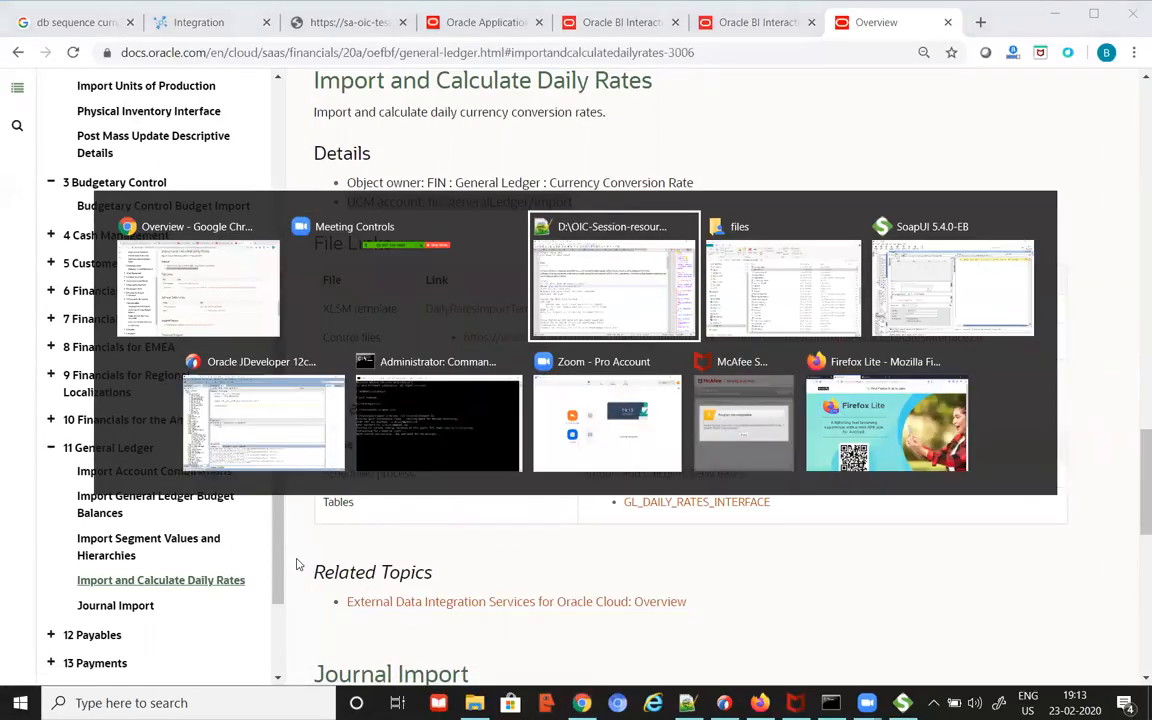
scroll(297, 563, down, 7)
scroll(297, 563, up, 6)
click(294, 70)
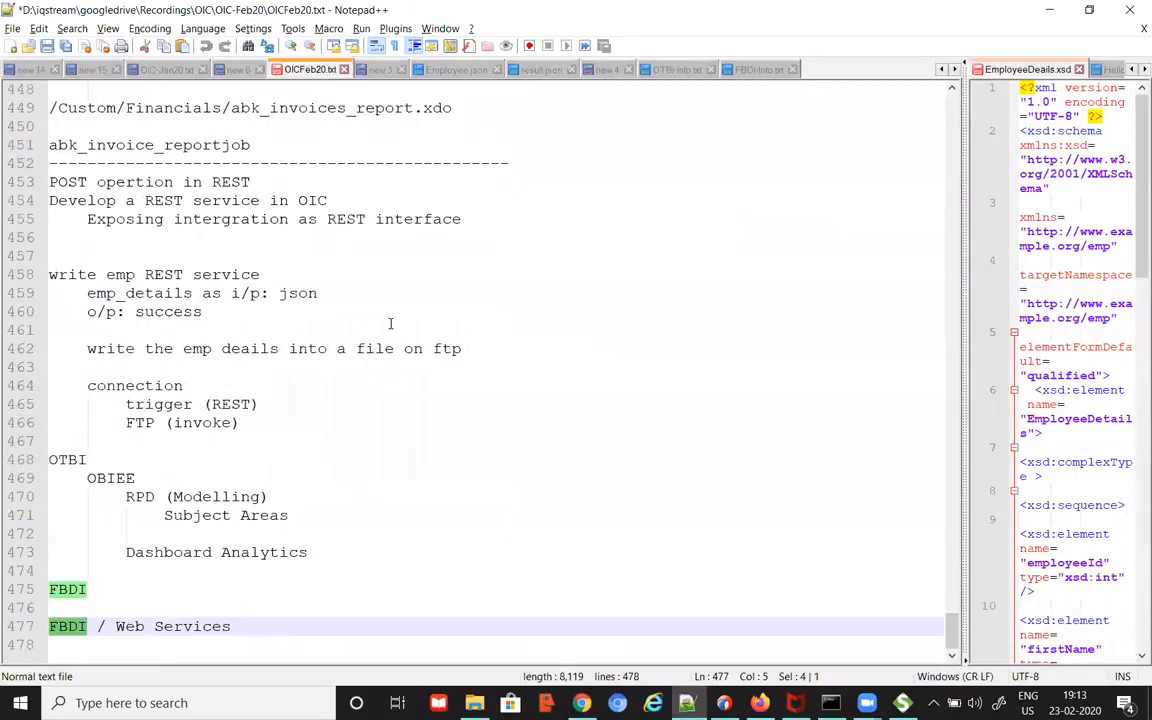
click(288, 628)
key(Return)
key(ctrl+v)
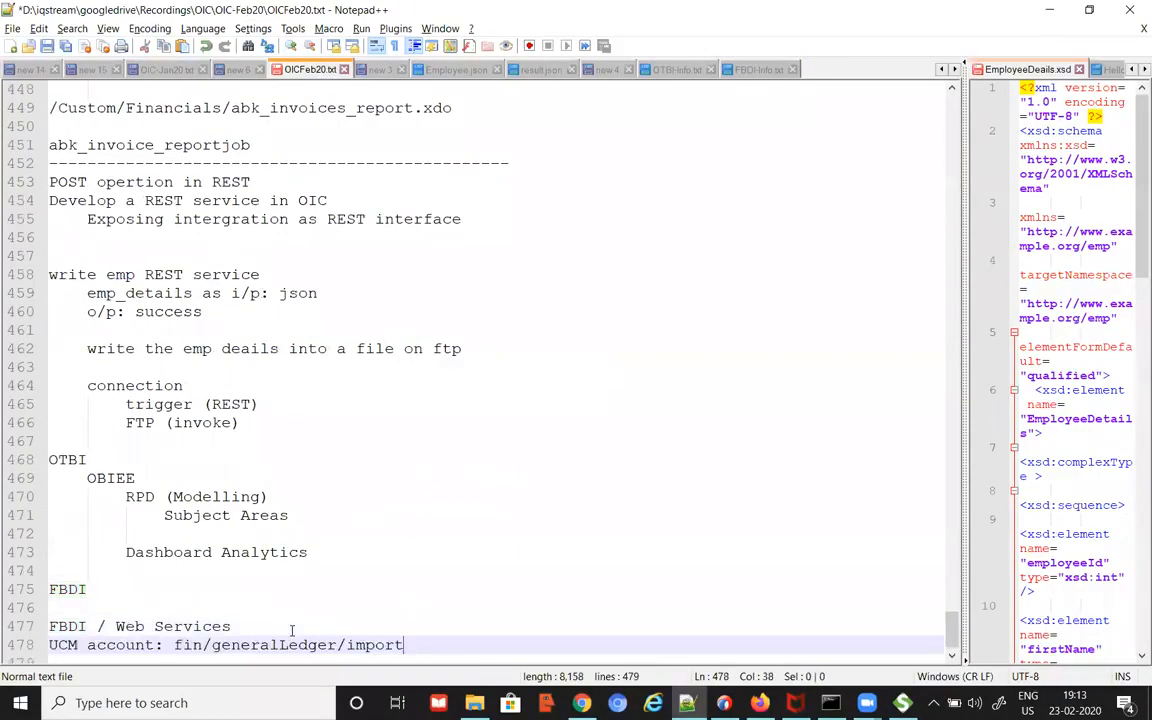
key(alt+Tab)
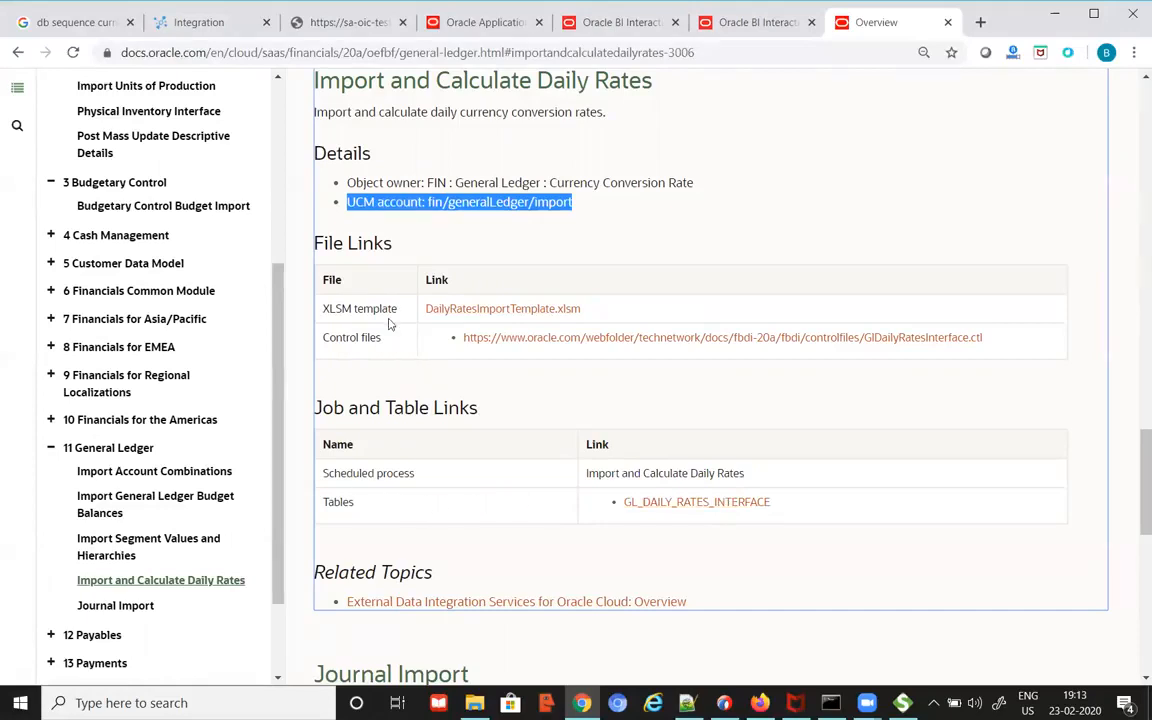
Step: Download DailyRatesImportTemplate.xlsm and select the Import and Calculate Daily Rates process name
click(481, 313)
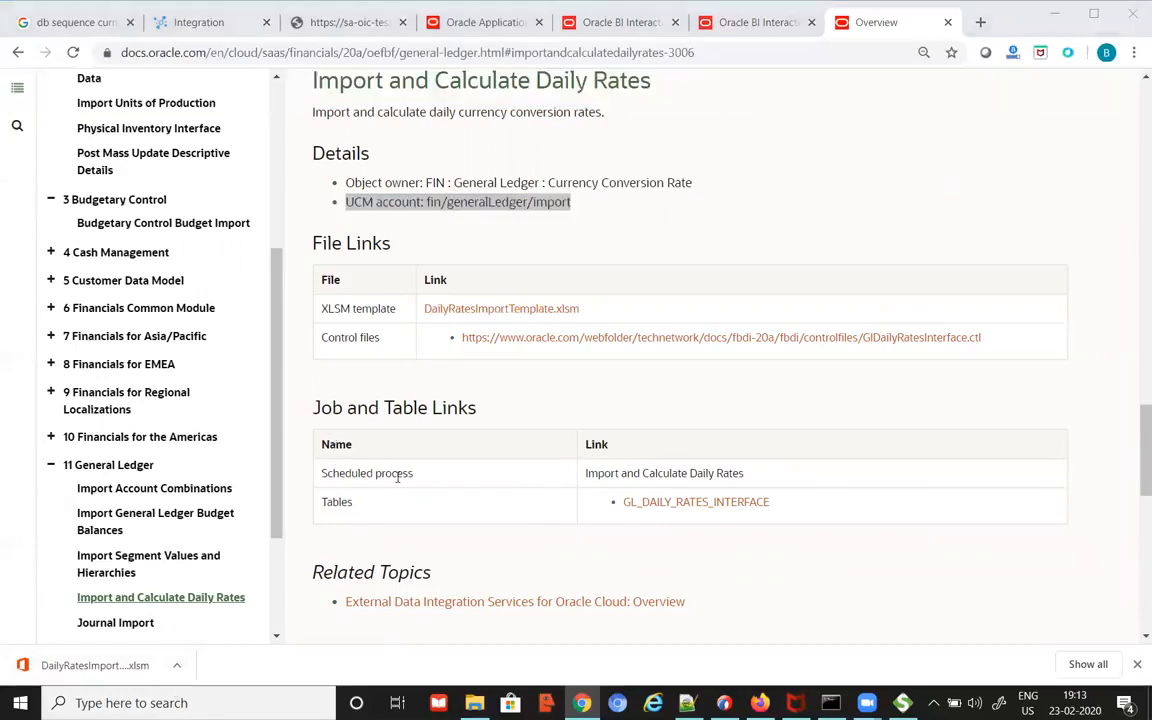
drag(748, 478, 584, 478)
key(ctrl+c)
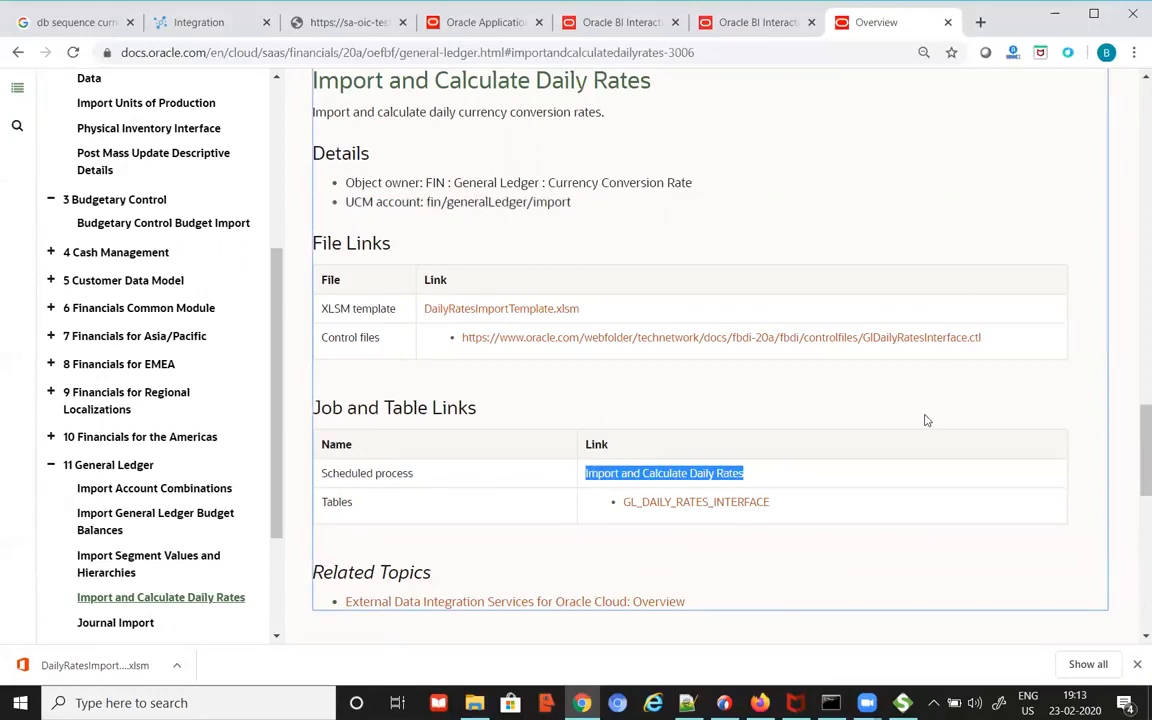
key(alt+Tab)
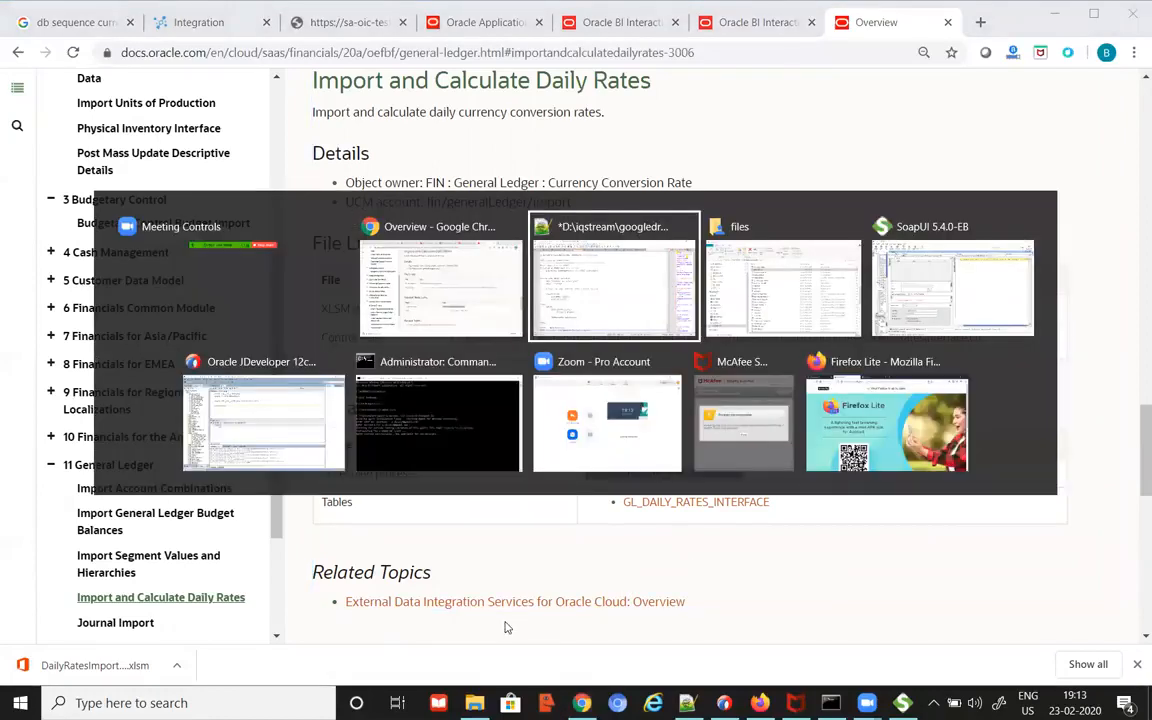
Step: Add 'Import and Calculate Daily Rates' as line 479 of the notes and return to the documentation
key(Return)
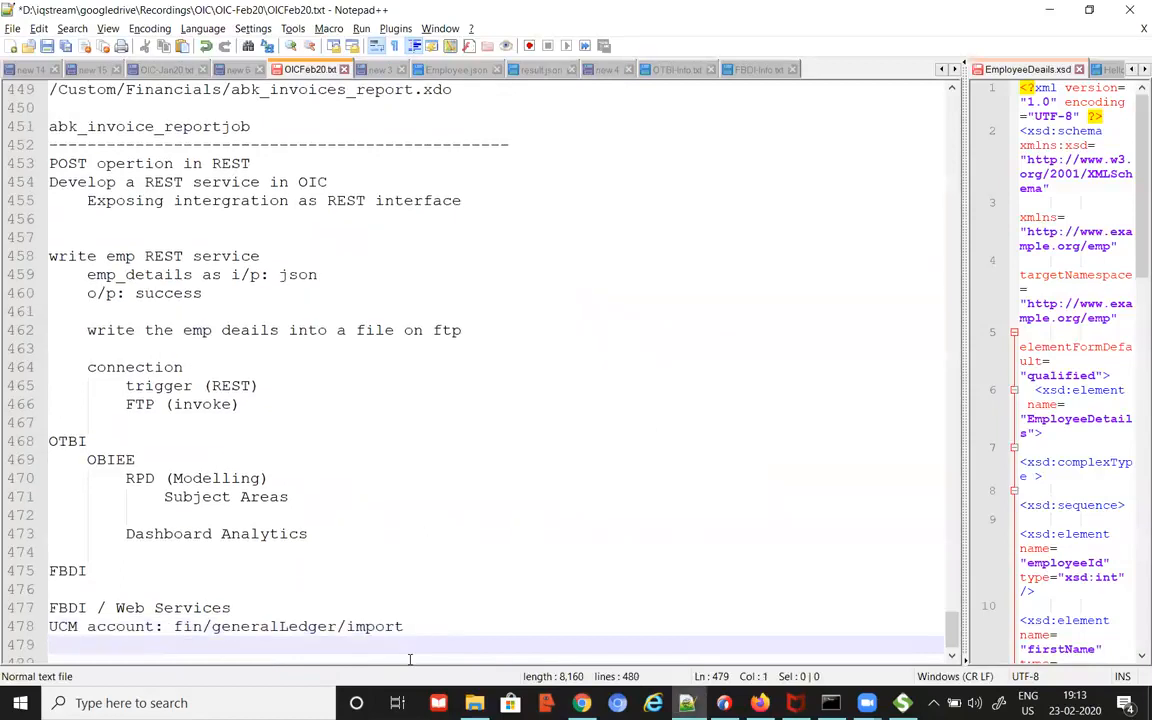
key(ctrl+v)
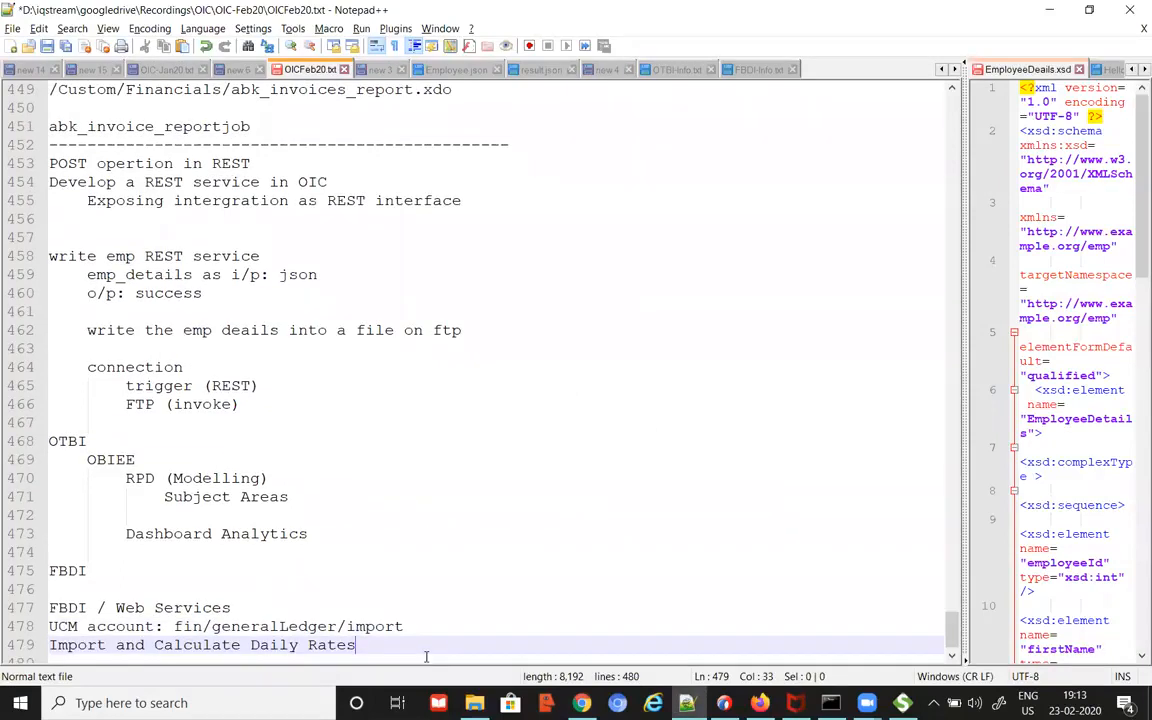
click(872, 697)
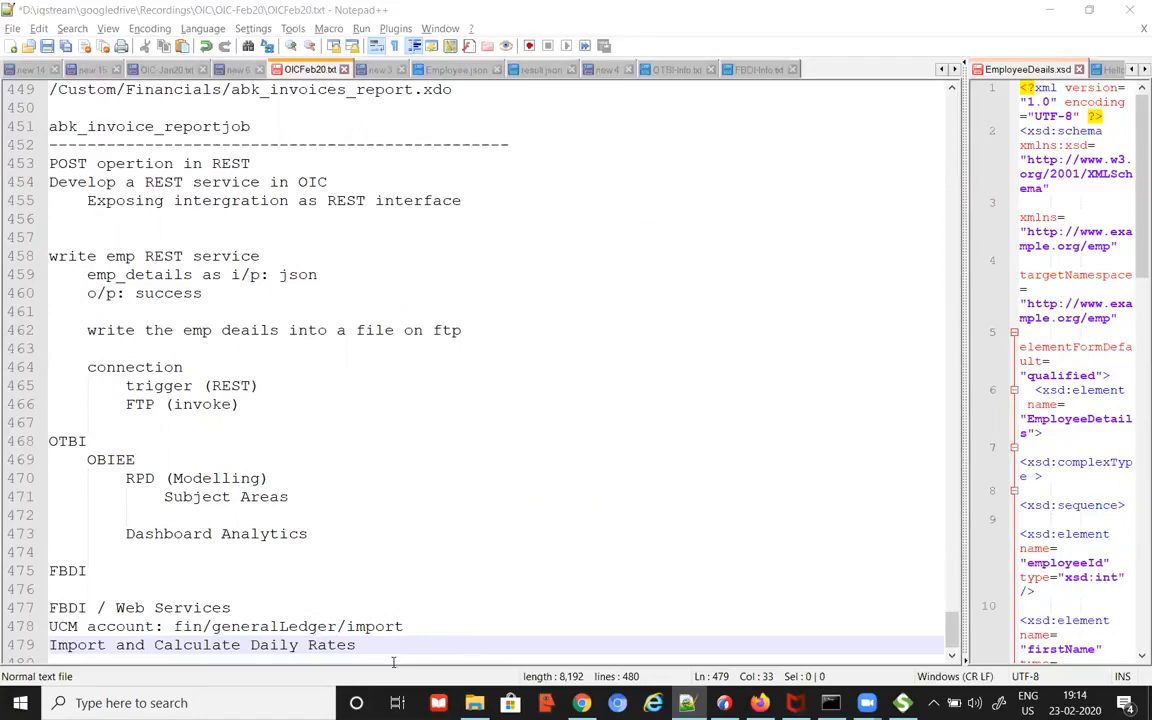
key(alt+Tab)
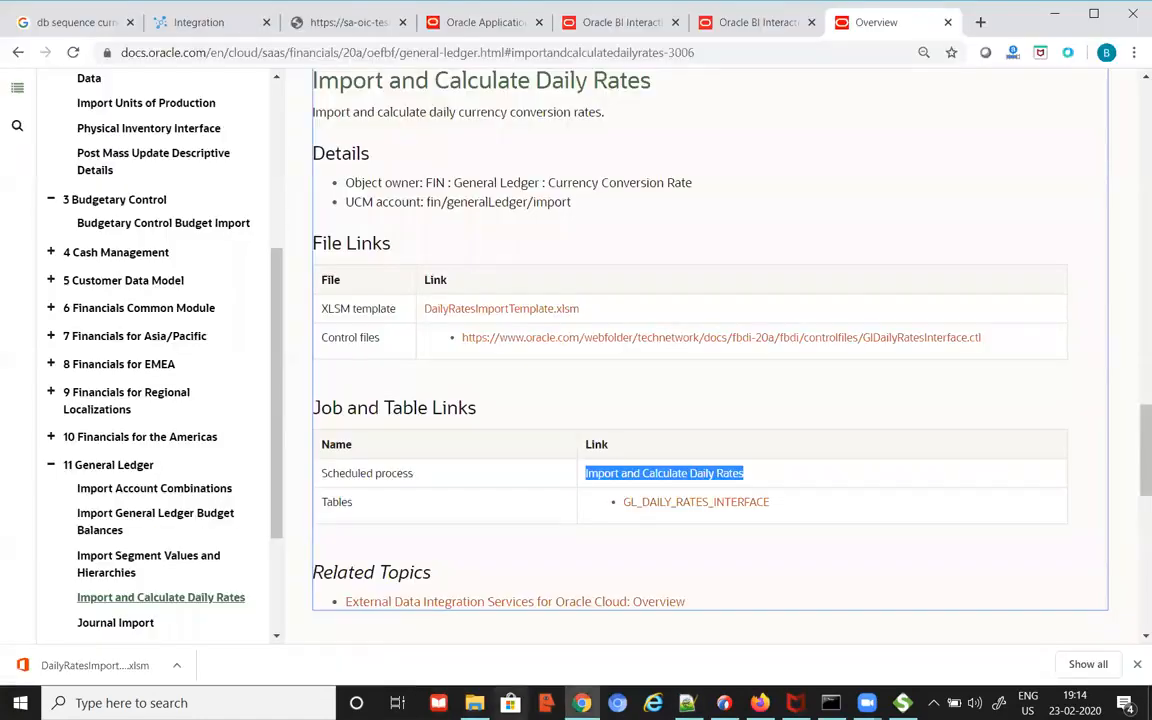
Step: Return to the Import and Calculate Daily Rates section of the import guide
scroll(964, 537, up, 4)
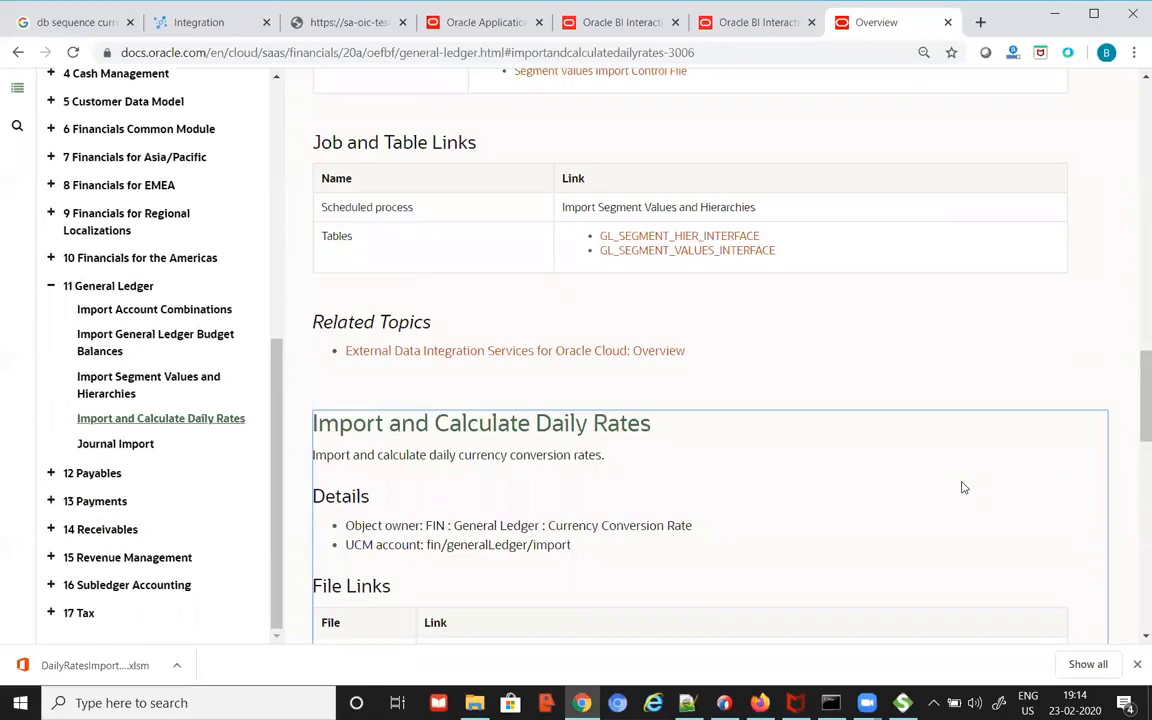
scroll(857, 516, up, 4)
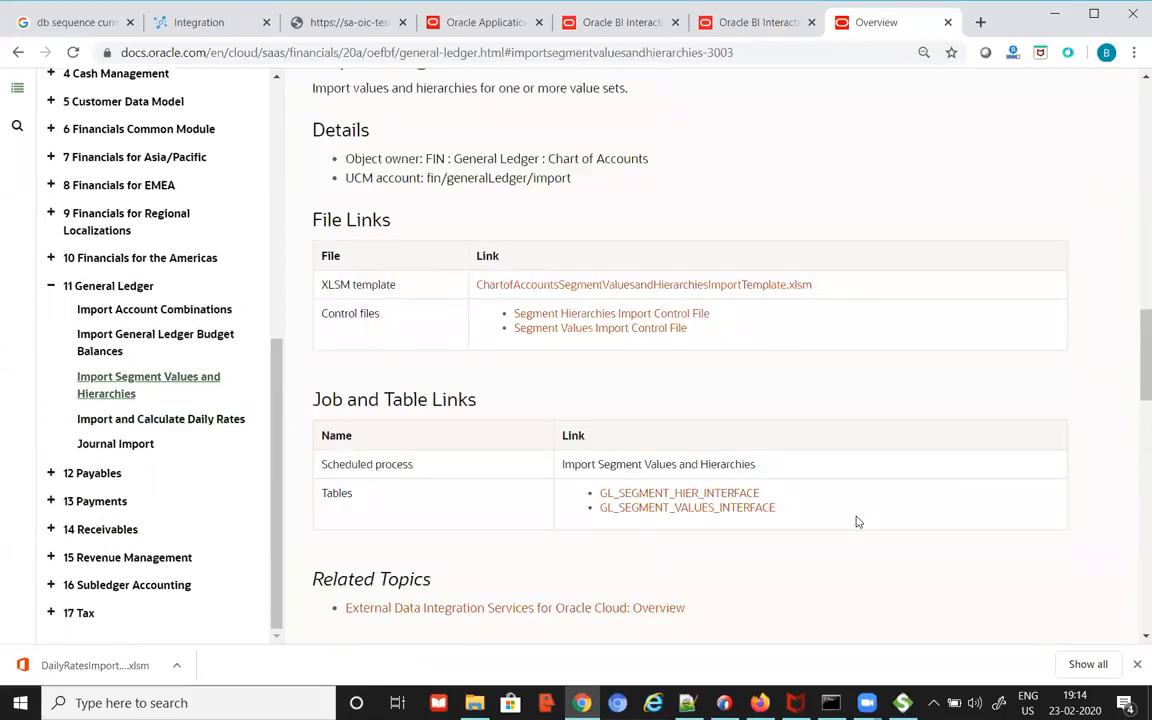
scroll(857, 520, up, 9)
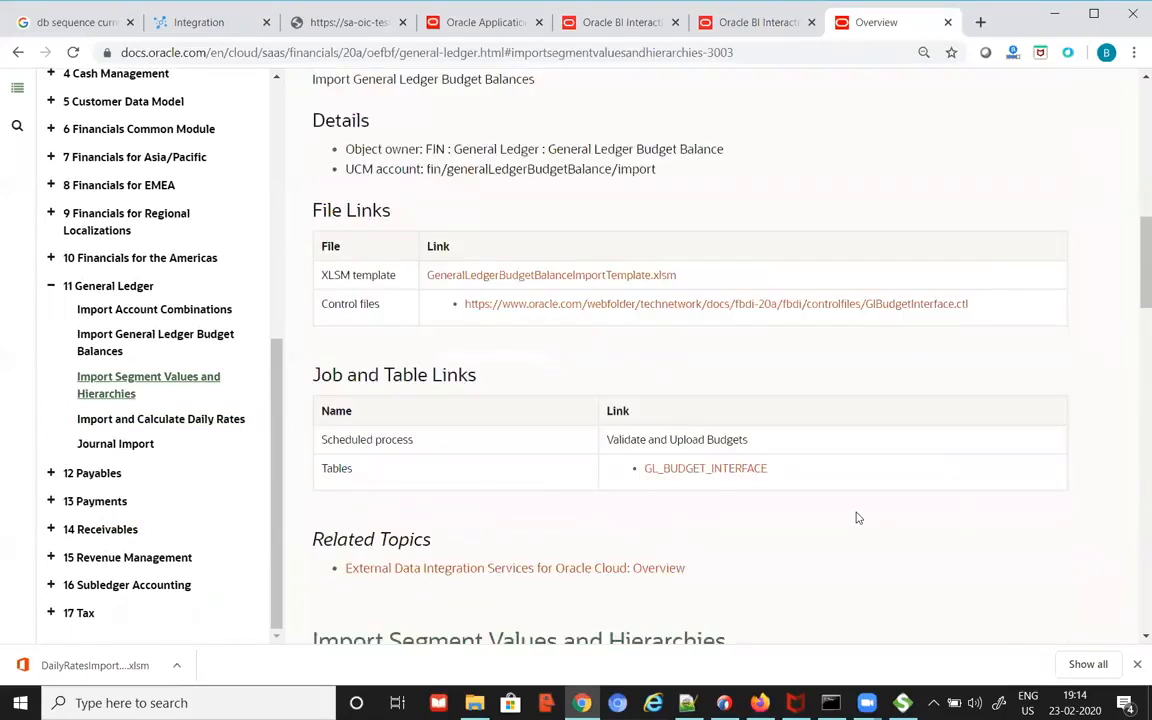
click(165, 419)
scroll(843, 421, down, 5)
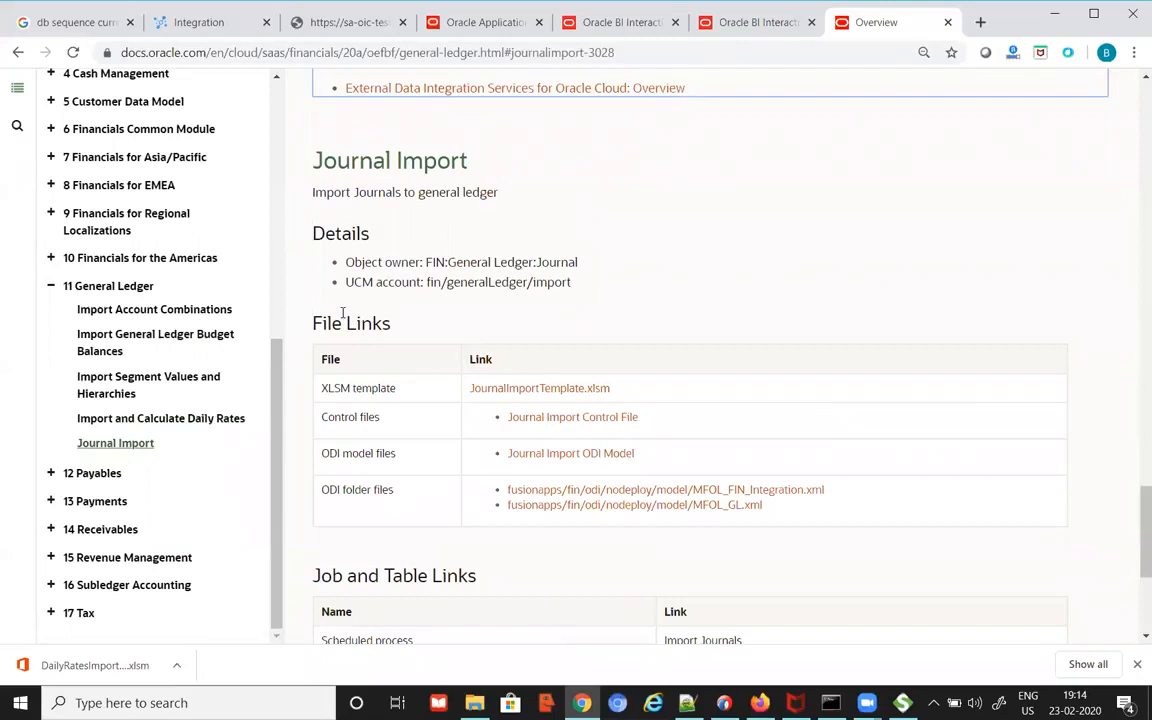
scroll(668, 442, down, 3)
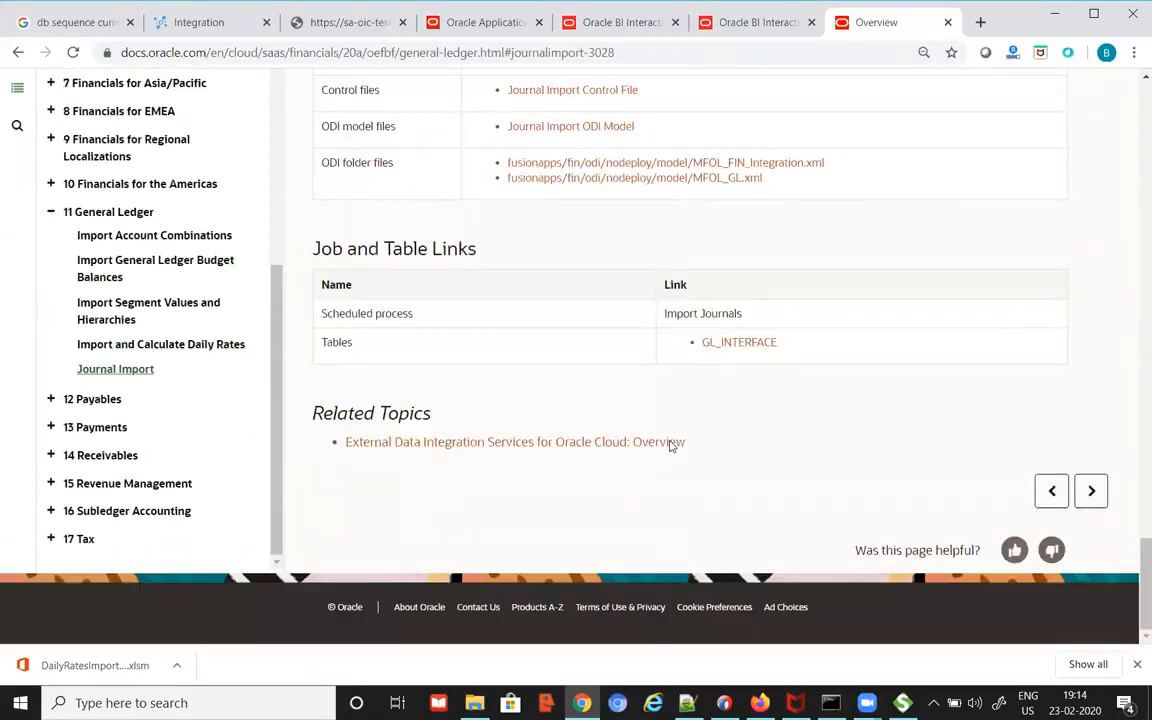
scroll(668, 445, up, 7)
scroll(672, 443, up, 3)
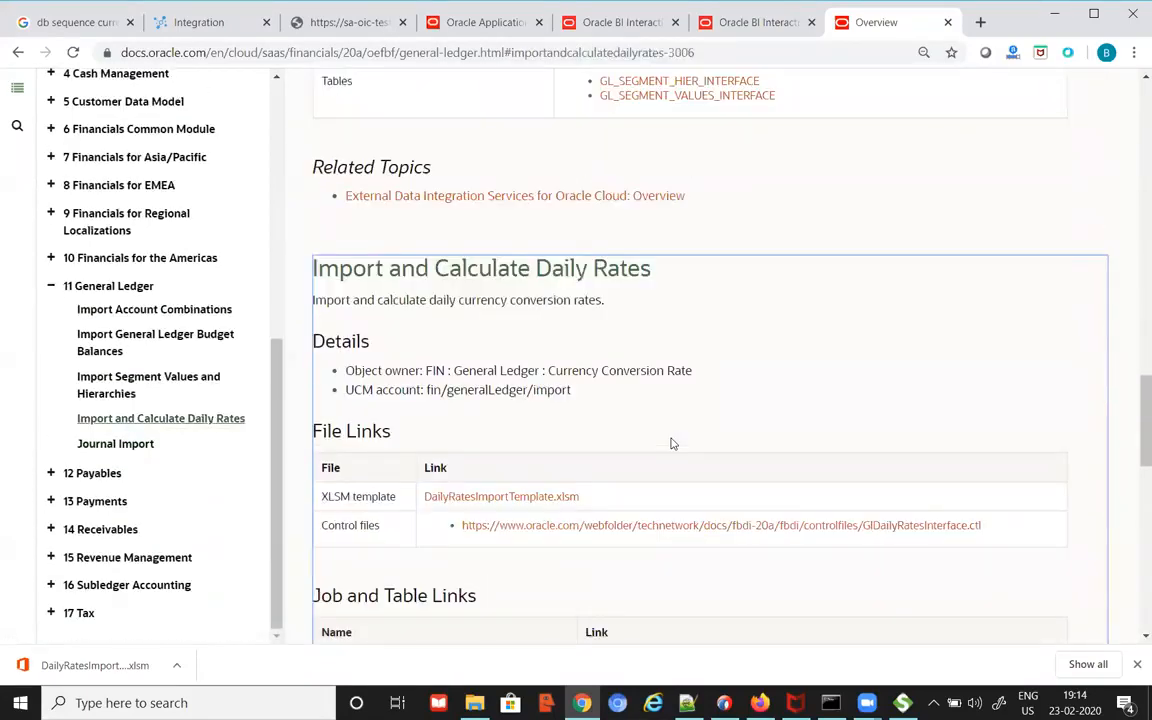
scroll(672, 442, down, 3)
scroll(681, 437, up, 3)
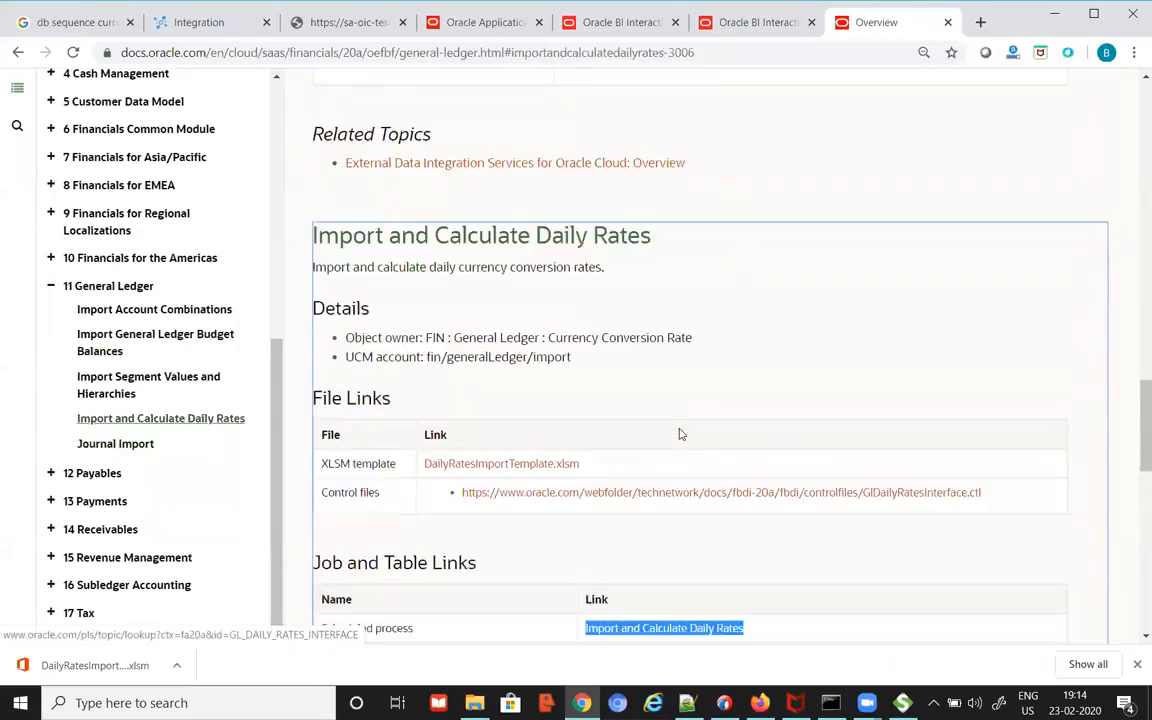
Step: Select the UCM path and process name, then bring up the downloaded template's options
drag(590, 406, 424, 391)
scroll(650, 483, down, 3)
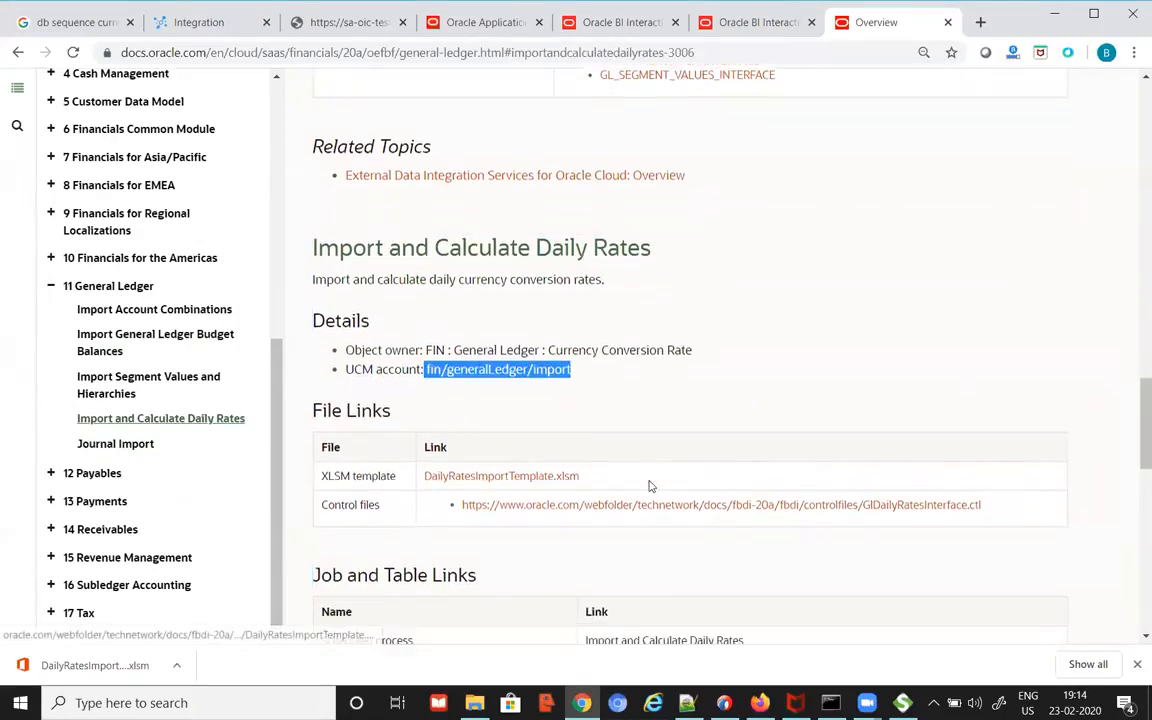
drag(746, 405, 586, 414)
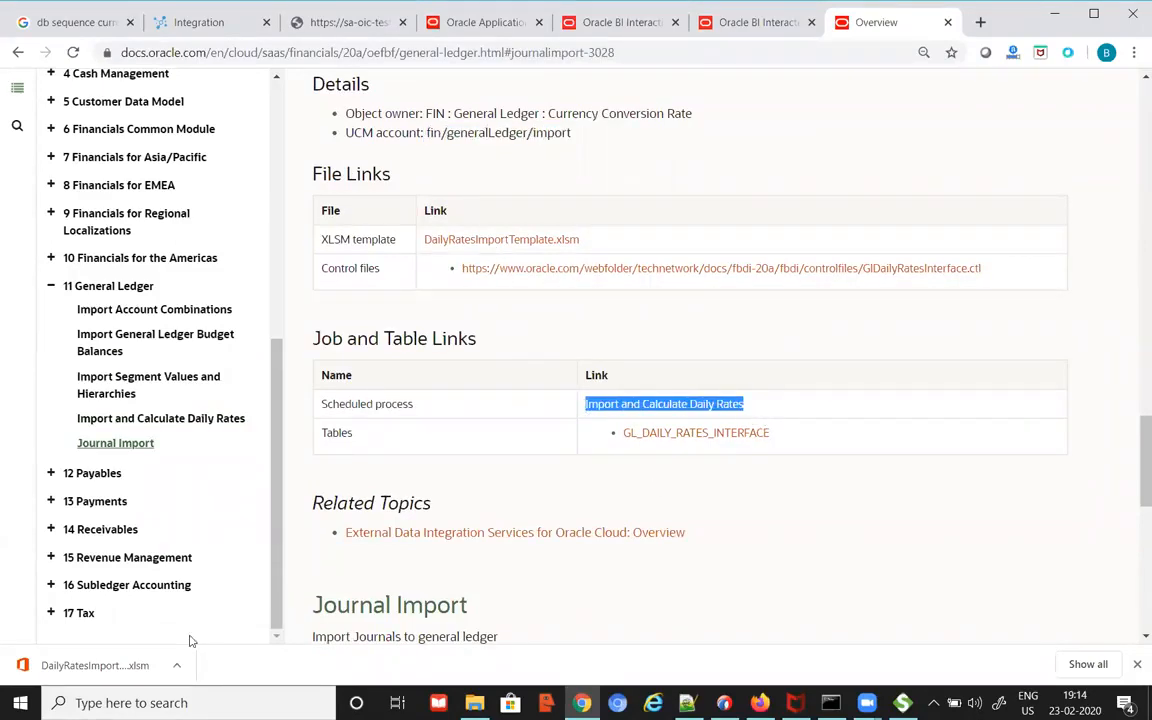
click(178, 667)
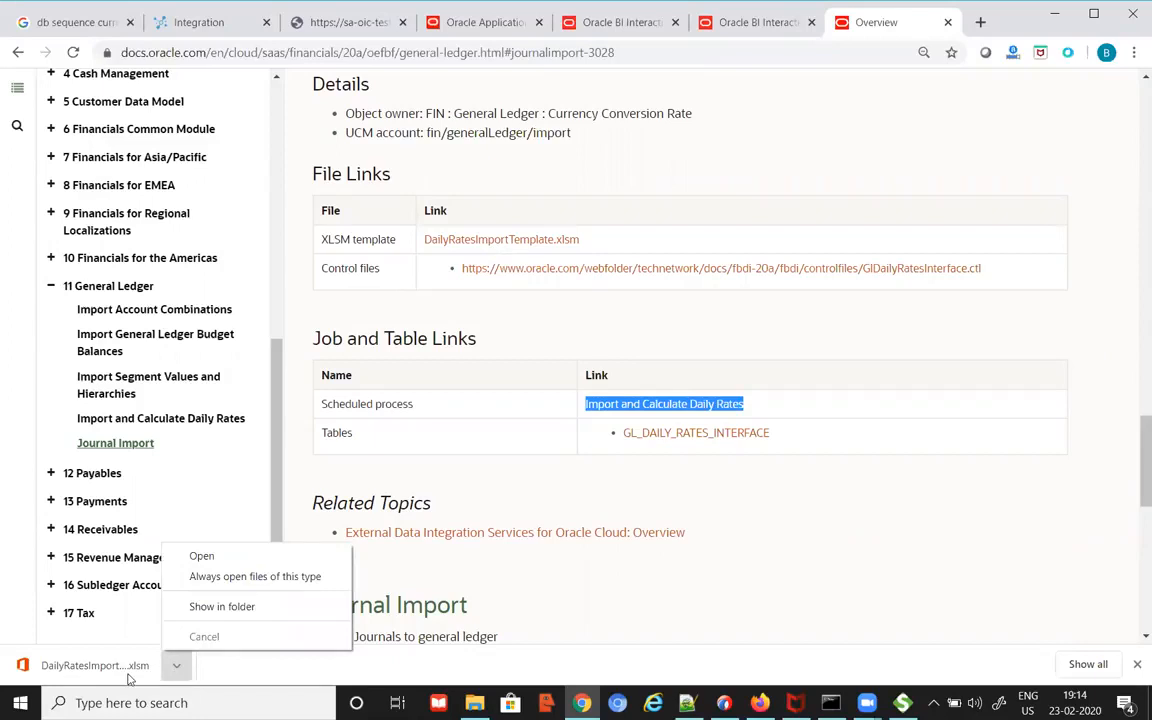
Step: Open DailyRatesImportTemplate (2).xlsm from downloads in OpenOffice scalc, accepting the security warning
click(239, 608)
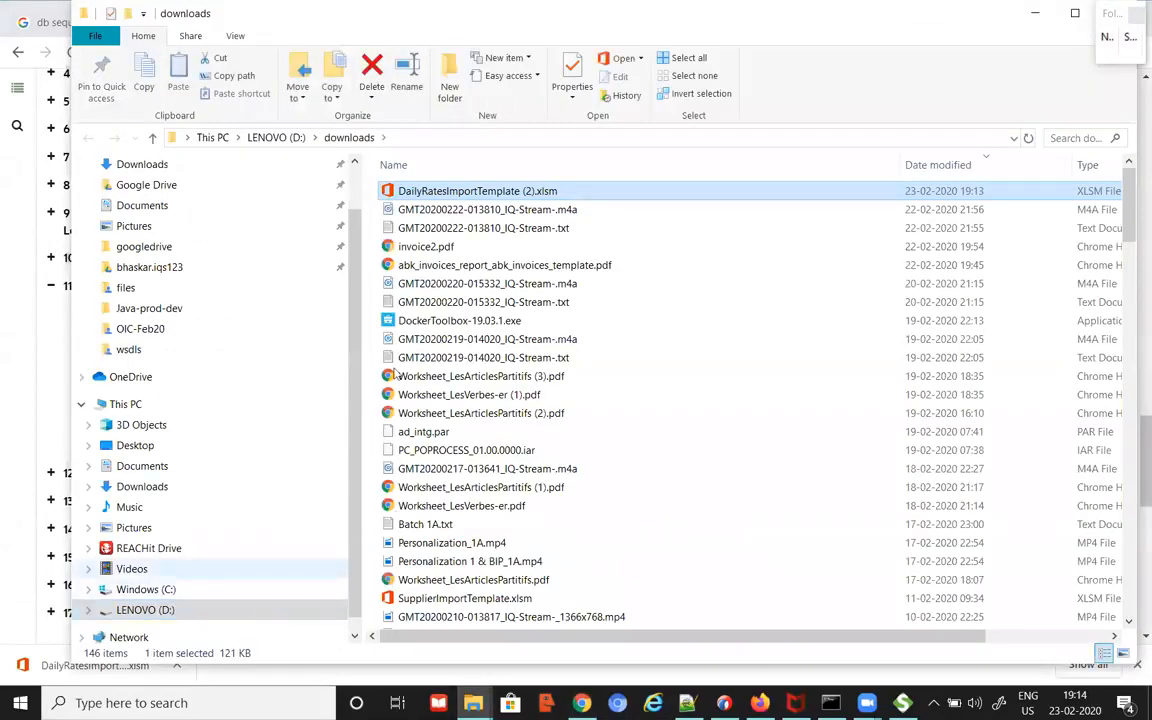
right_click(535, 194)
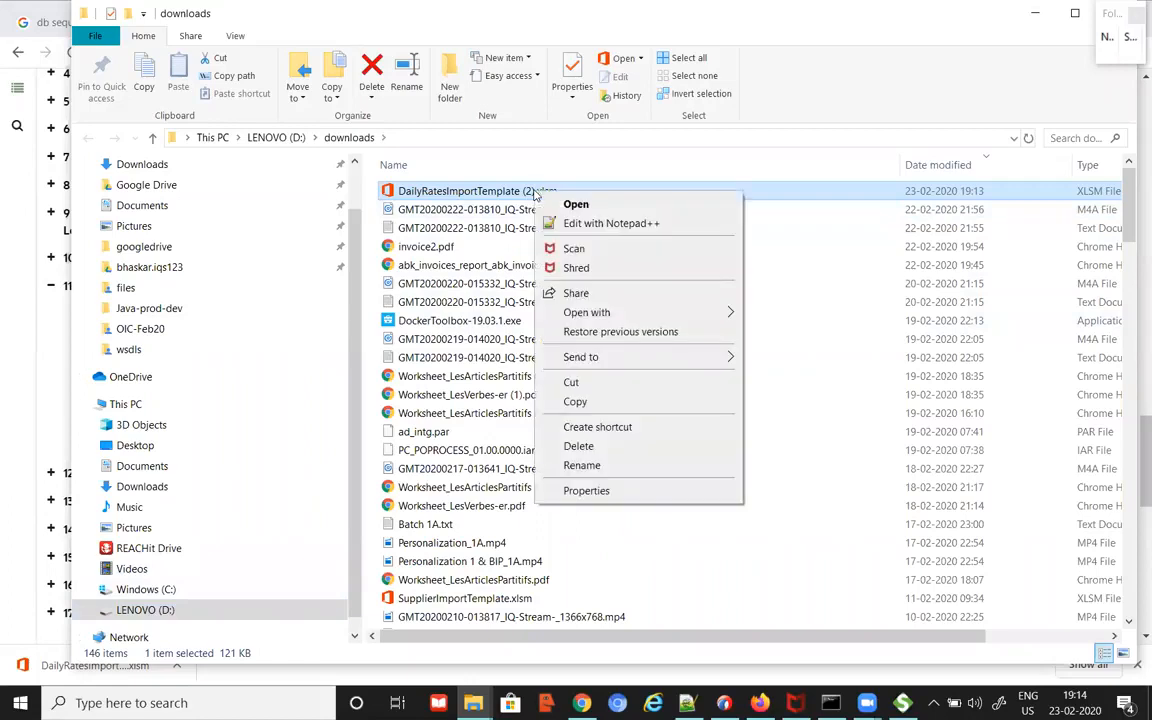
mouse_move(620, 315)
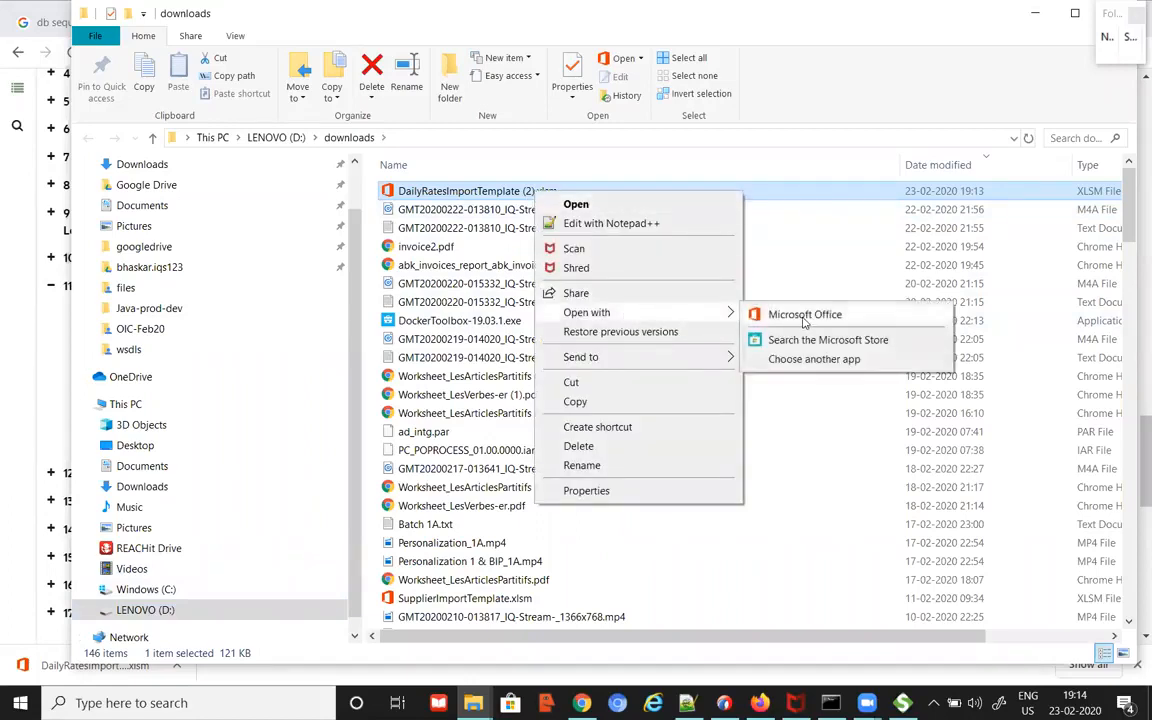
click(816, 359)
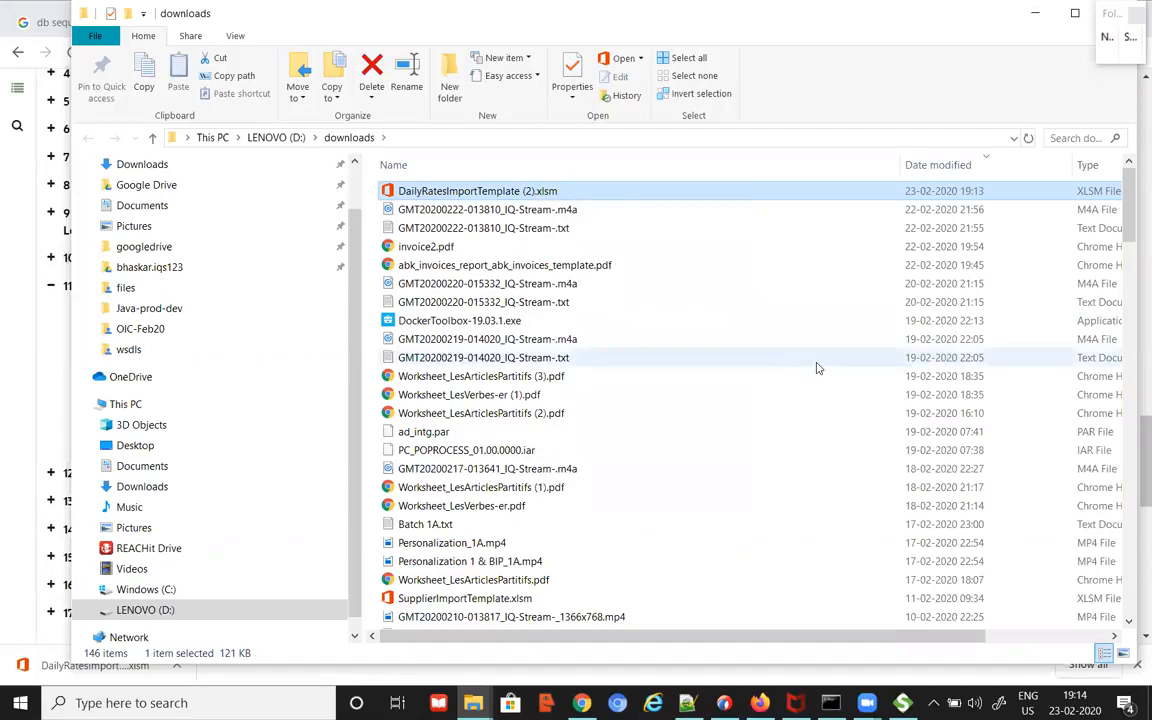
click(700, 363)
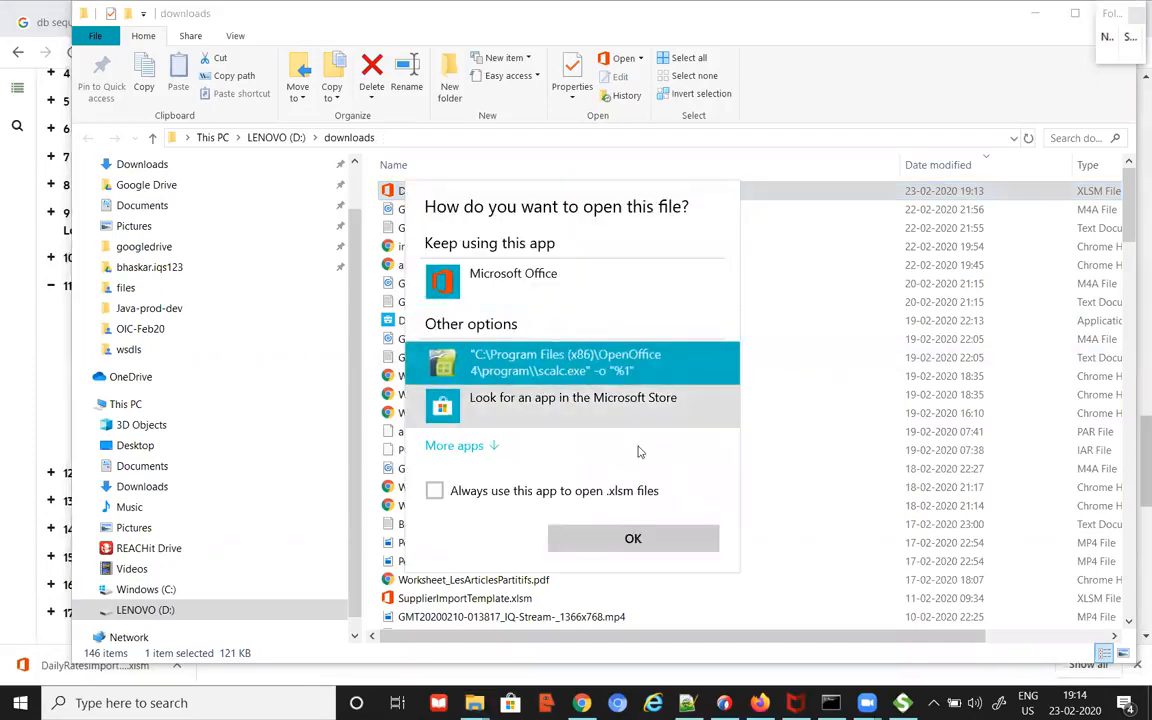
click(658, 549)
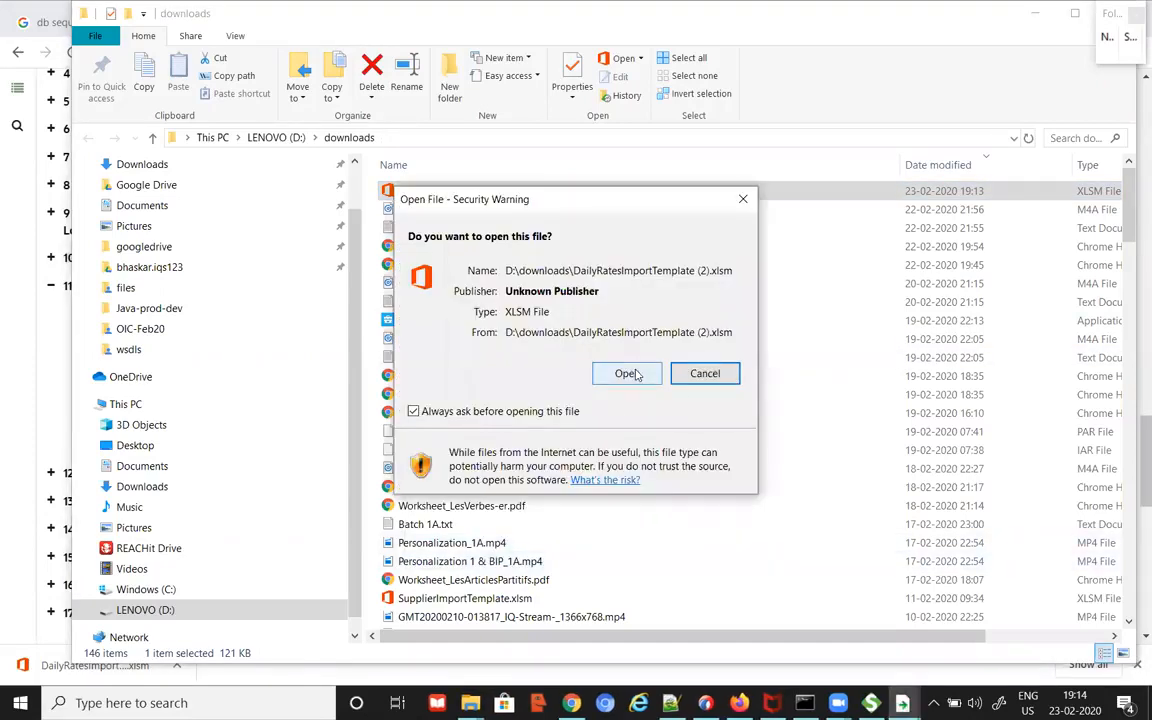
click(628, 373)
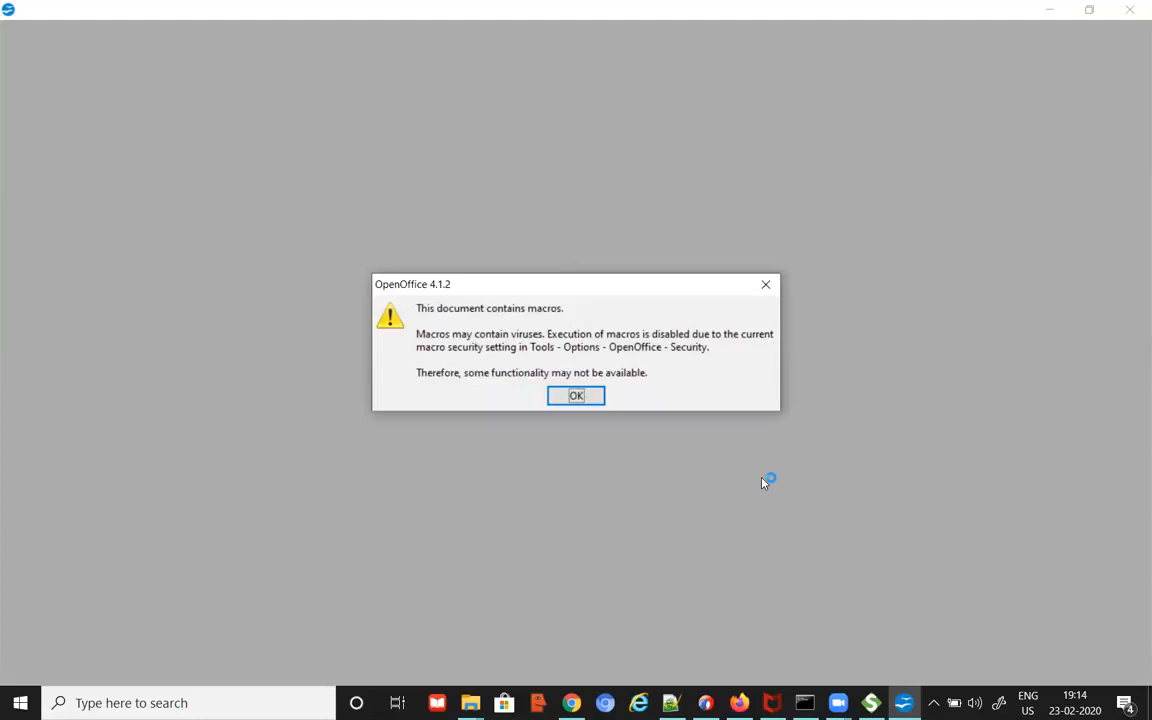
Step: Dismiss the macro warning on DailyRatesImportTemplate (2).xlsm and skim its Instructions and ZIP Generation sheet
click(578, 398)
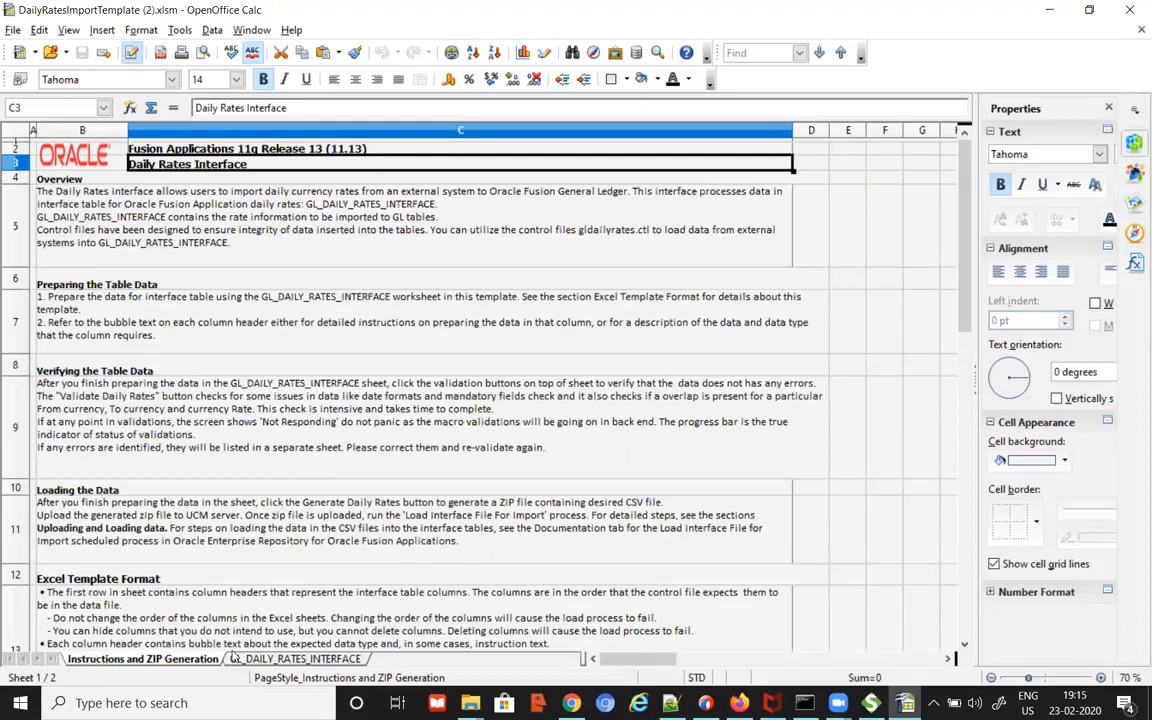
scroll(660, 428, down, 2)
scroll(660, 430, up, 2)
Step: Switch to the GL_DAILY_RATES_INTERFACE sheet, widen it to column G, and check A4 and B4 currencies
click(309, 660)
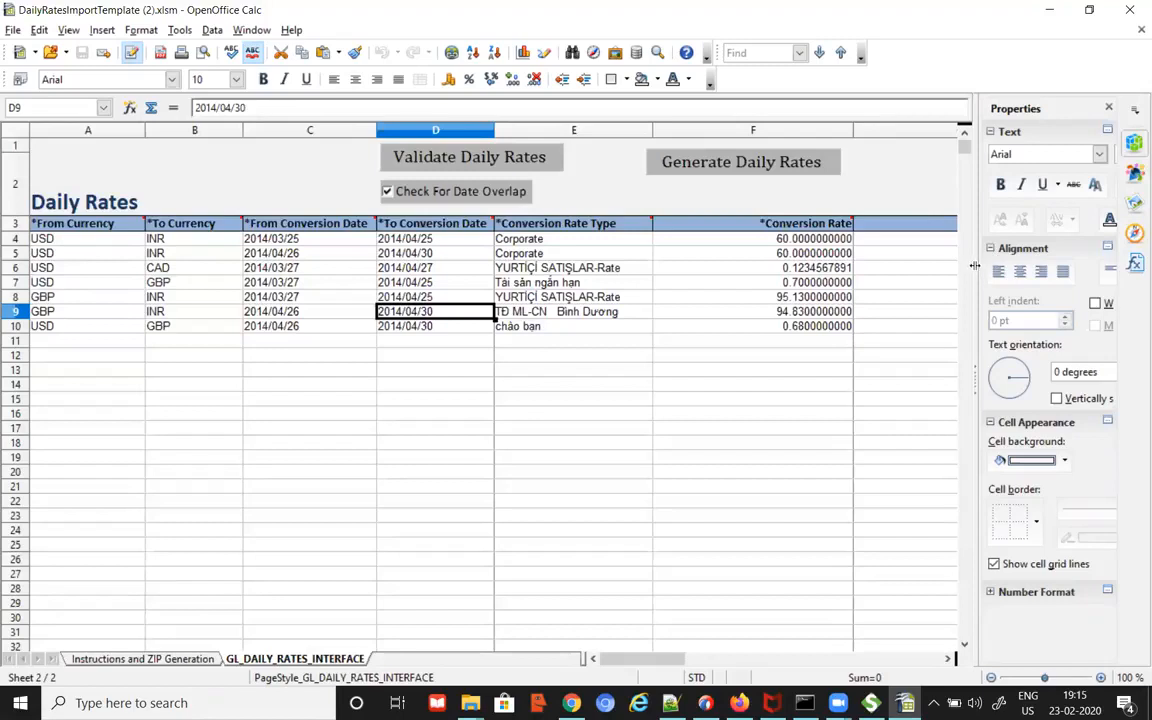
drag(977, 266, 1028, 266)
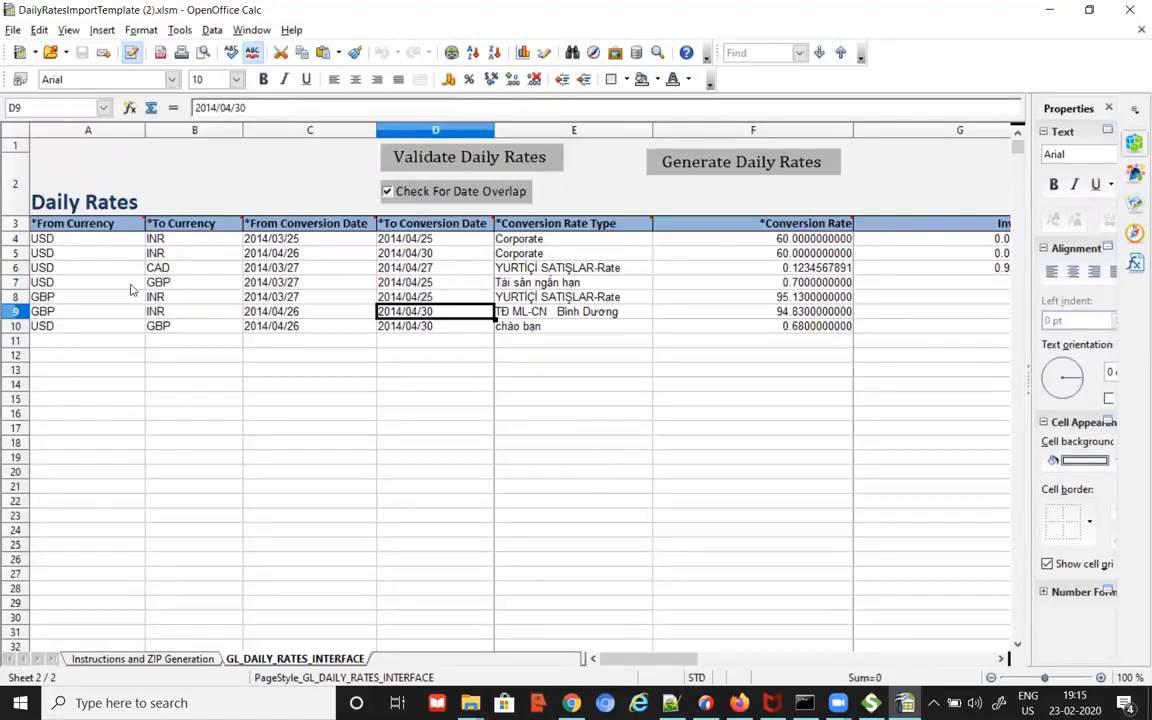
click(62, 238)
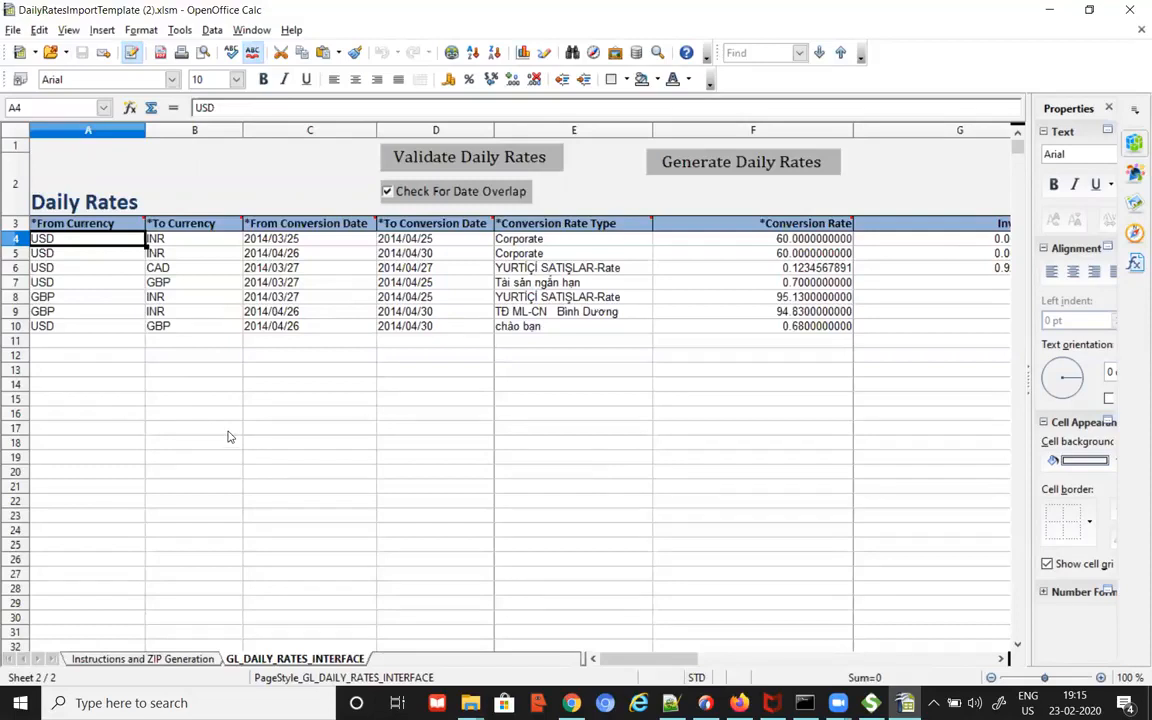
click(150, 238)
Step: Check the currencies in A5 and B6 (CAD), then row 4's dates, rate type and rate
click(82, 256)
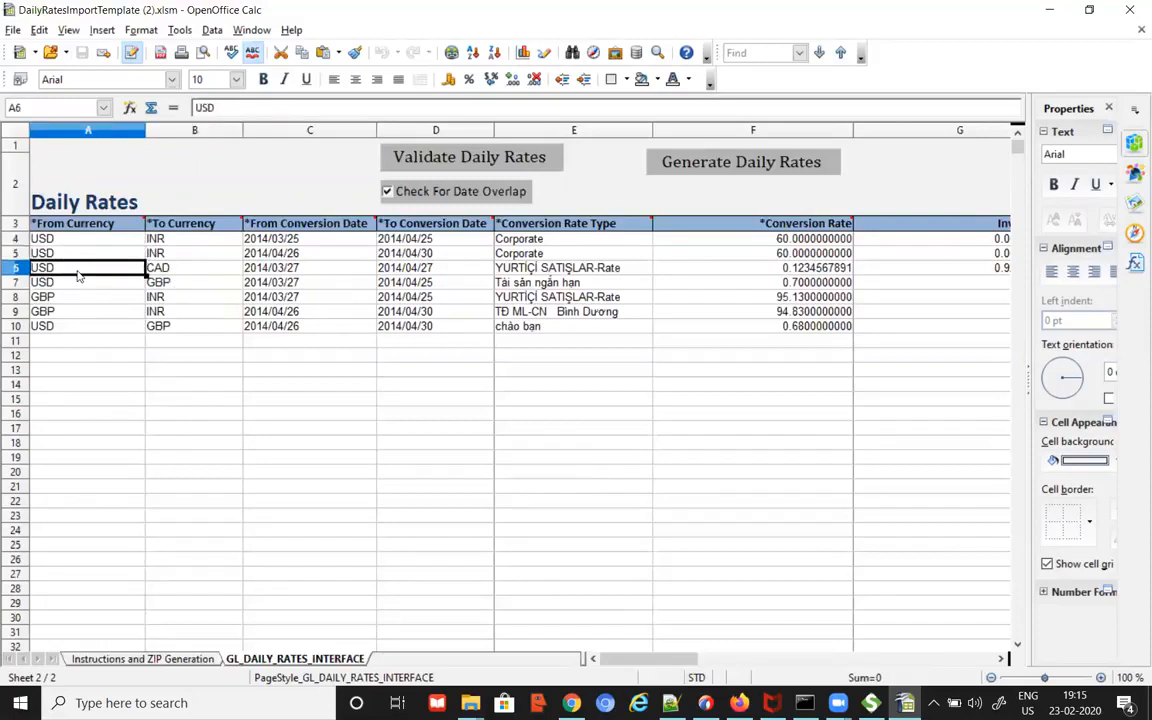
click(178, 274)
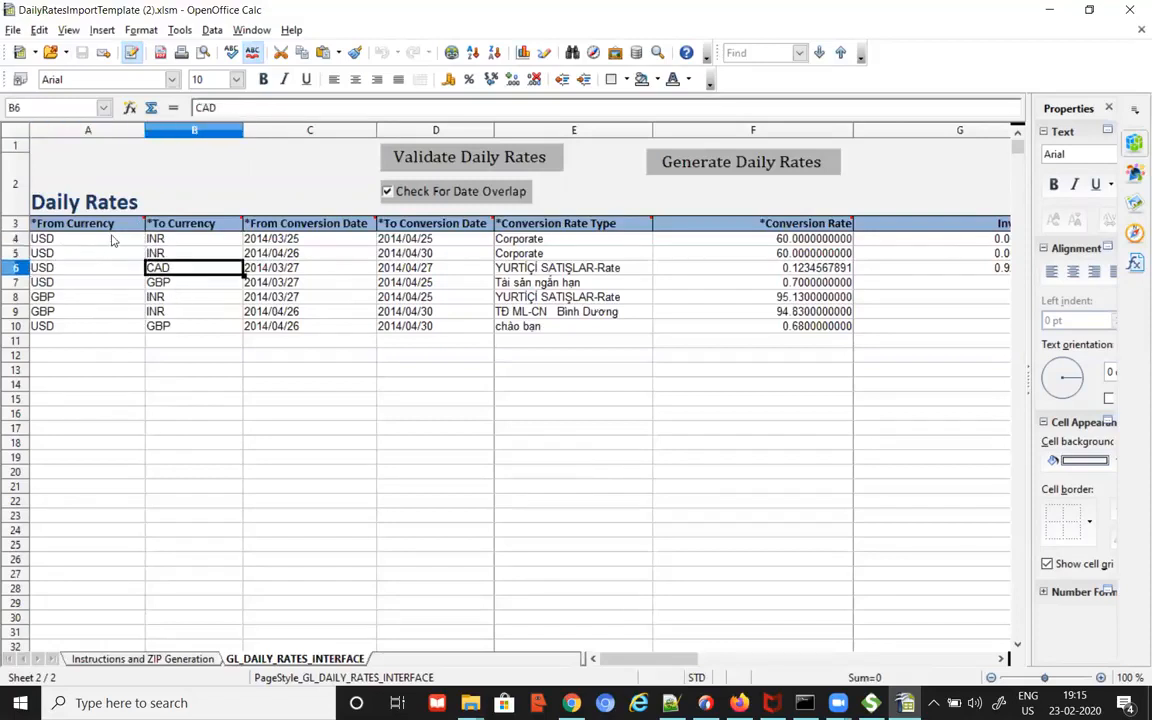
click(316, 243)
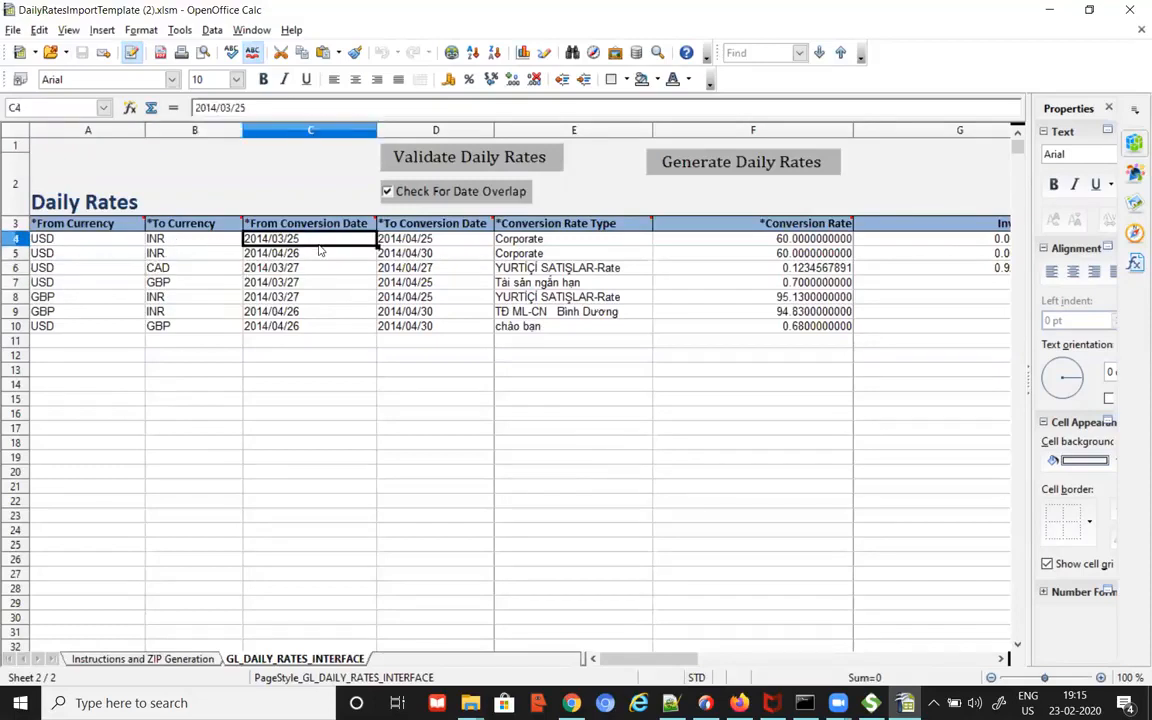
click(445, 242)
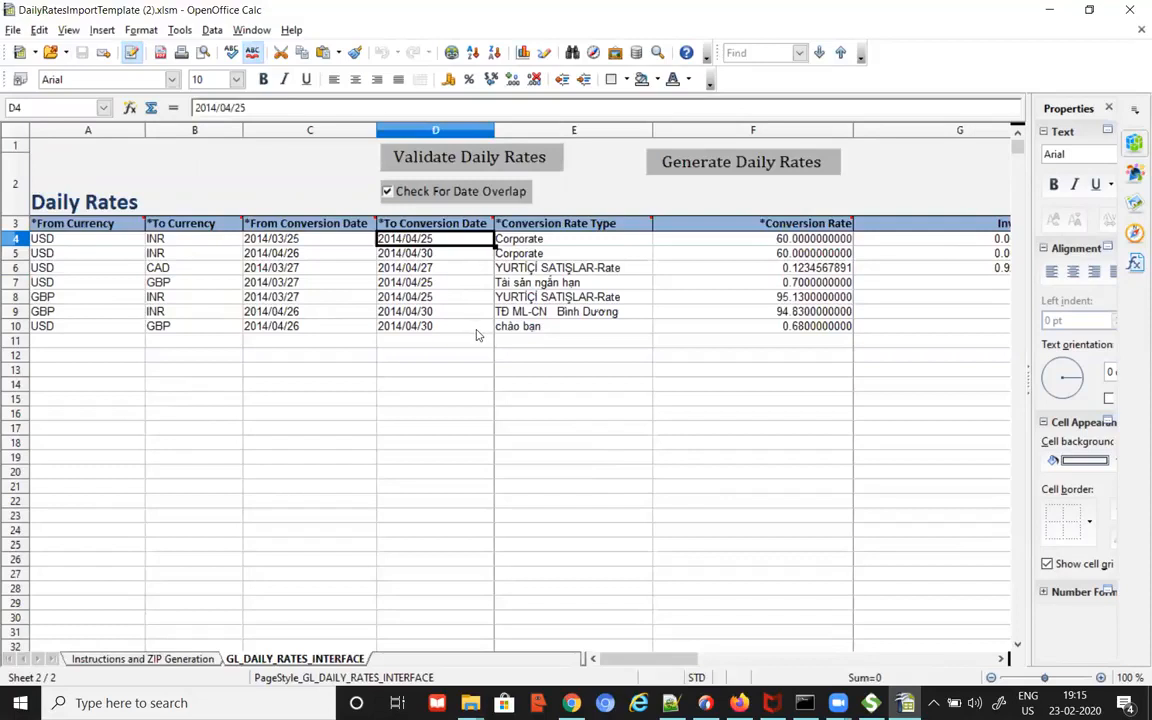
click(585, 241)
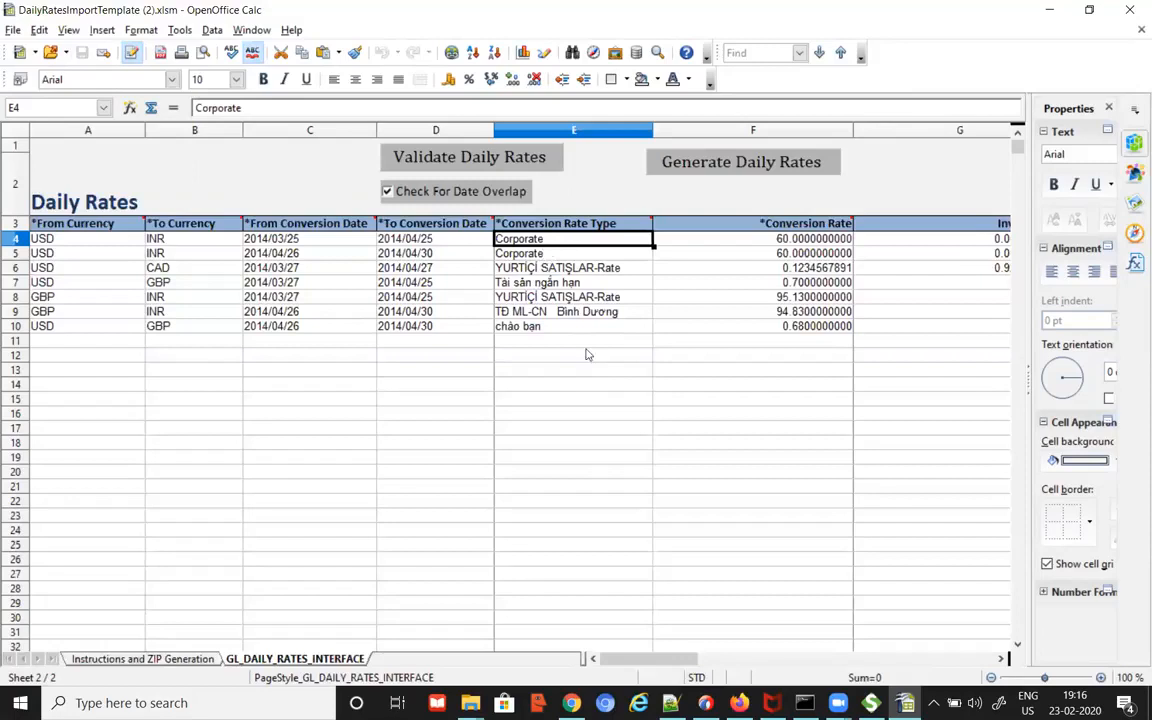
click(762, 240)
Step: Check the inverse rate 0.0022 in cell G4 for the first USD to INR row
click(886, 239)
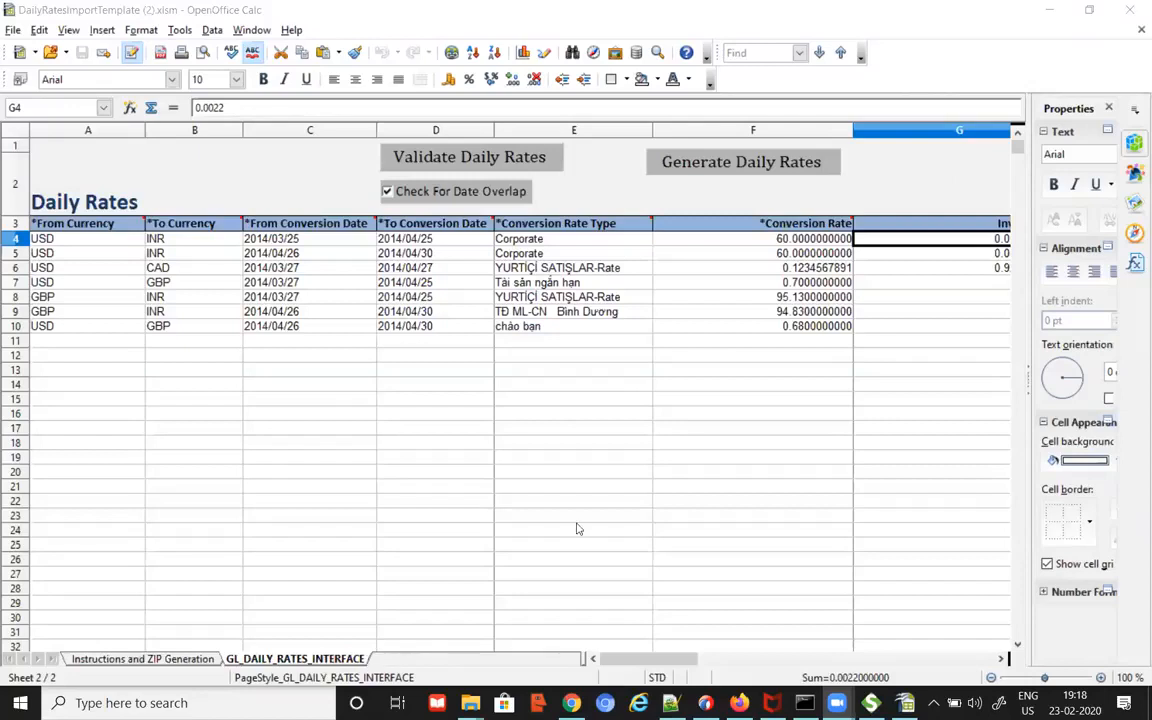
click(778, 170)
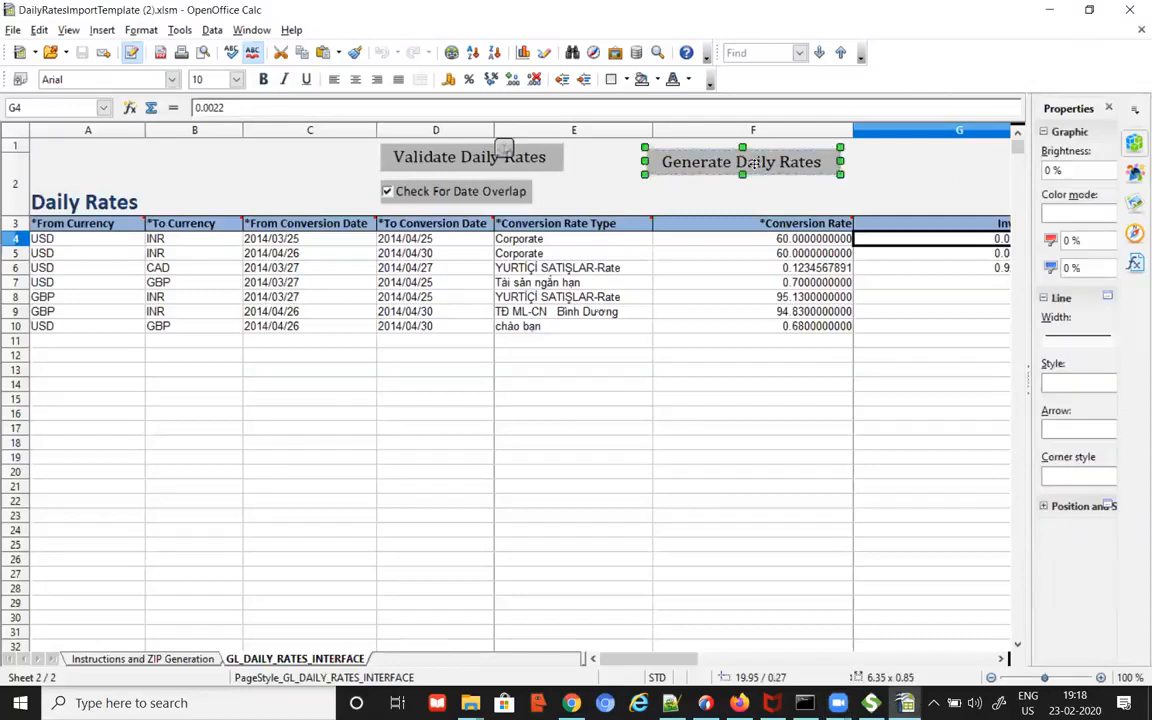
click(911, 180)
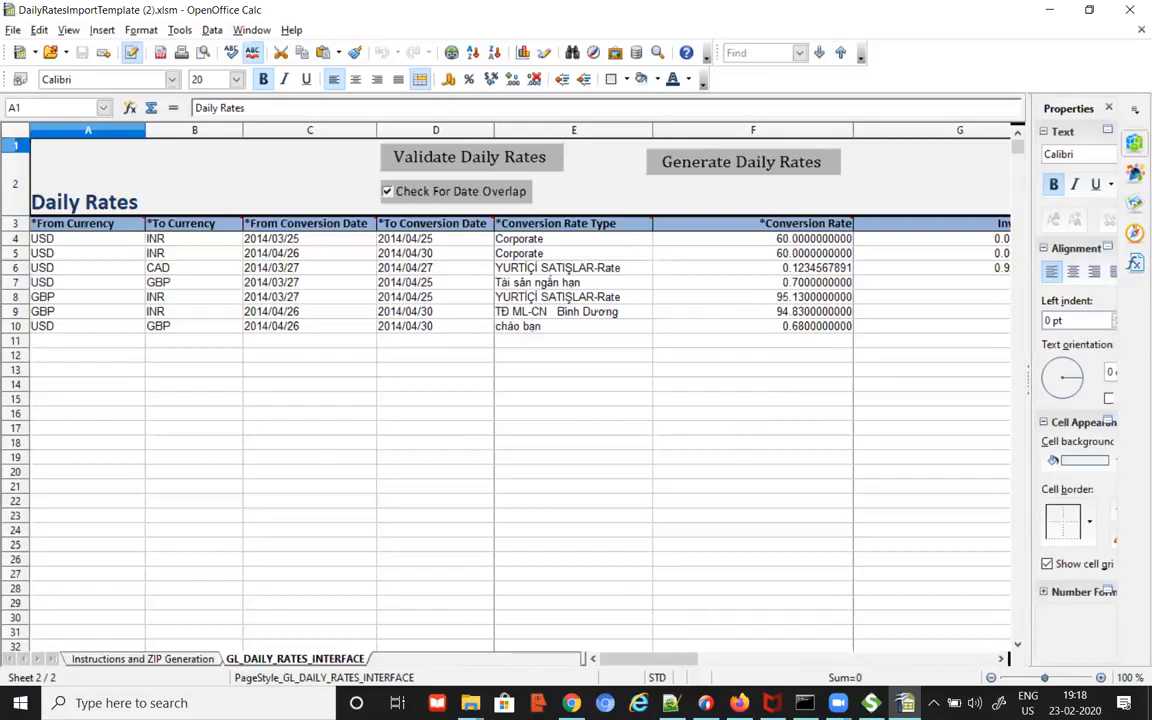
Step: Bring the files folder forward, browse the daily rates CSVs, and open bk_dailyrates20-01-22.csv's context menu
mouse_move(468, 703)
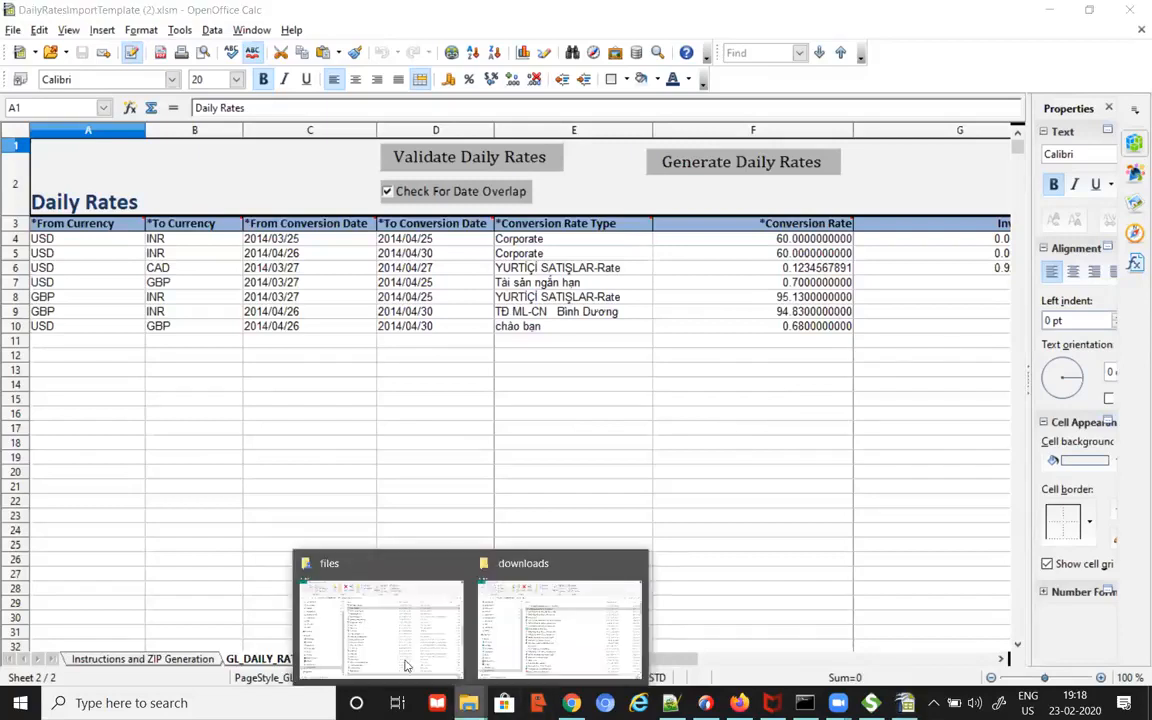
click(404, 663)
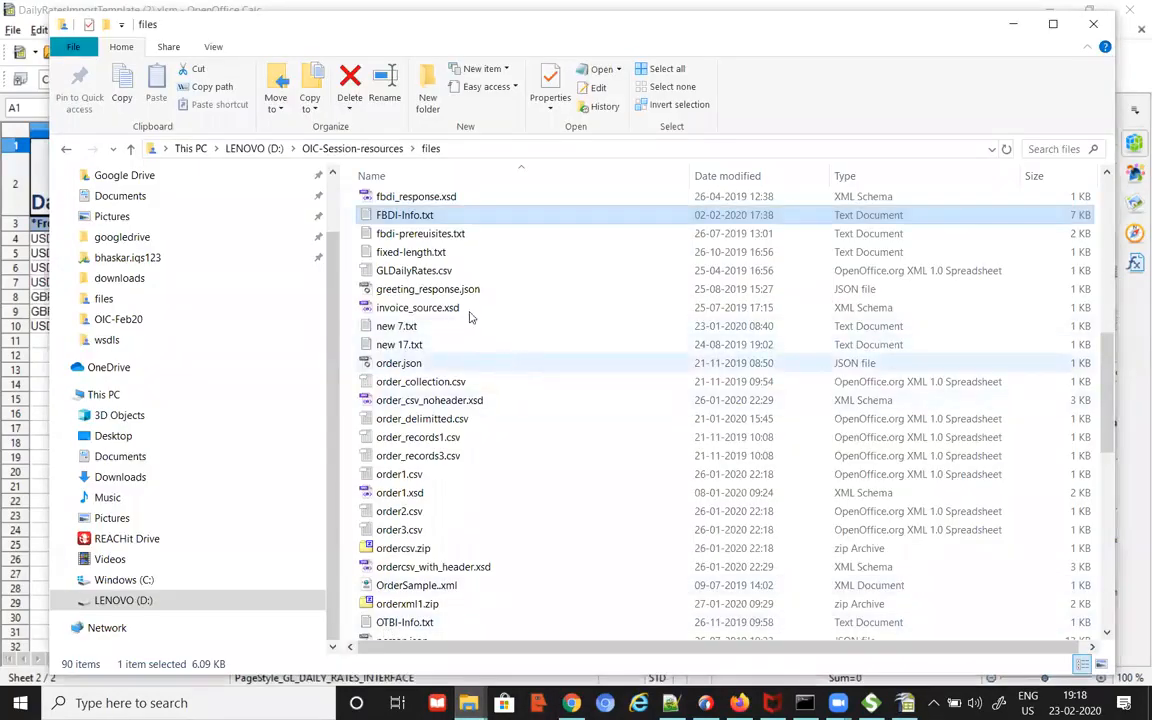
scroll(497, 332, up, 4)
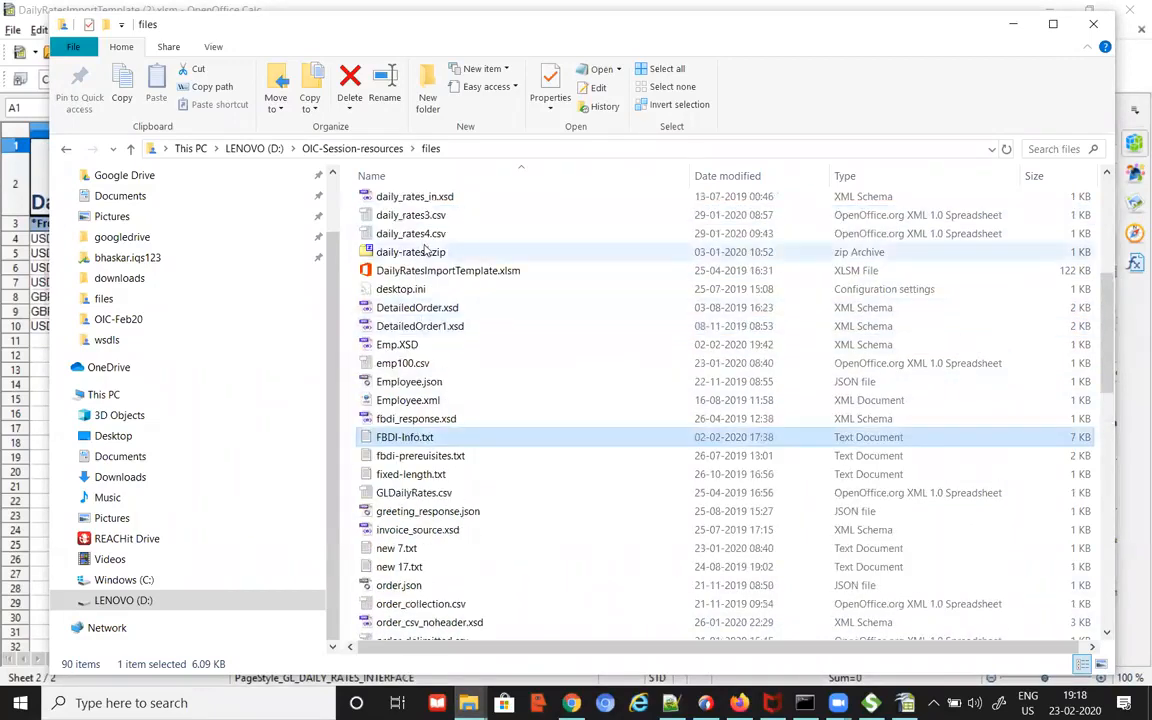
scroll(500, 320, up, 2)
click(413, 364)
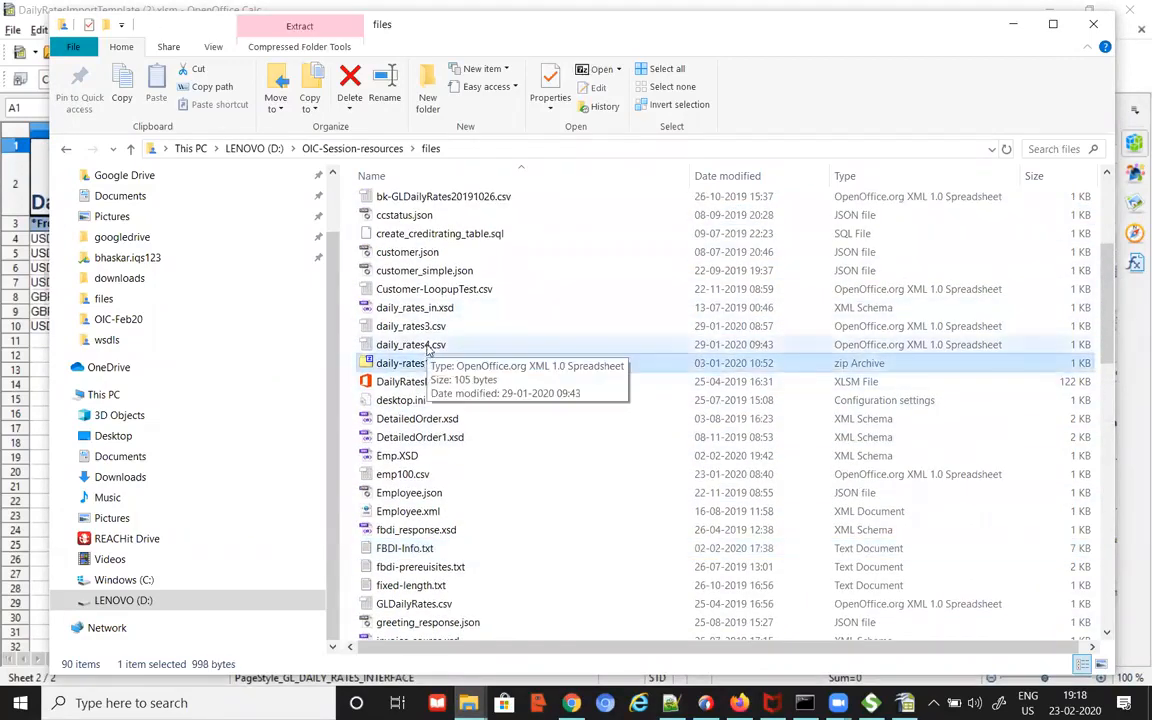
click(437, 328)
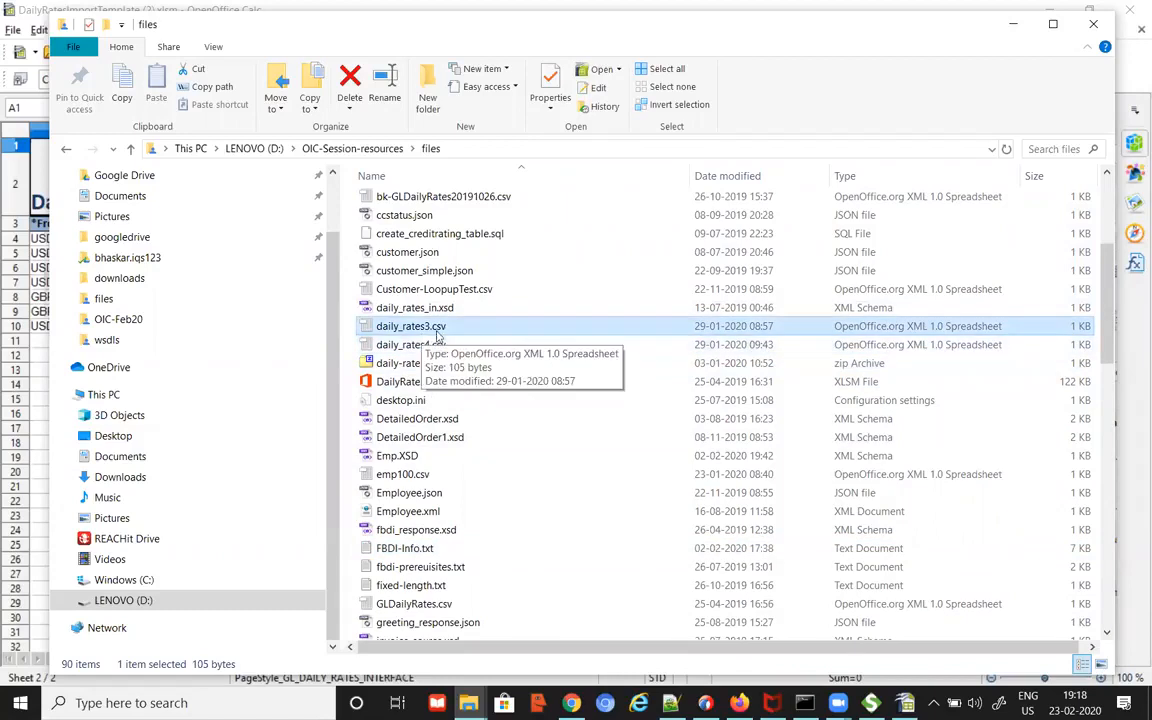
scroll(497, 330, up, 3)
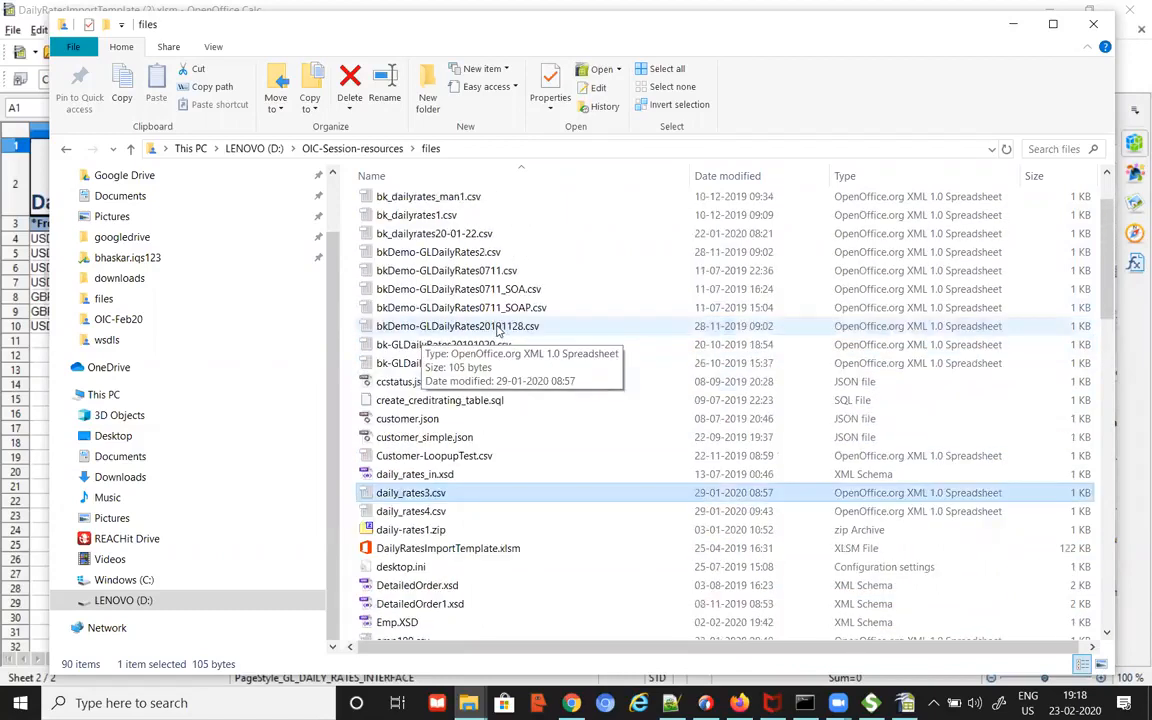
right_click(466, 236)
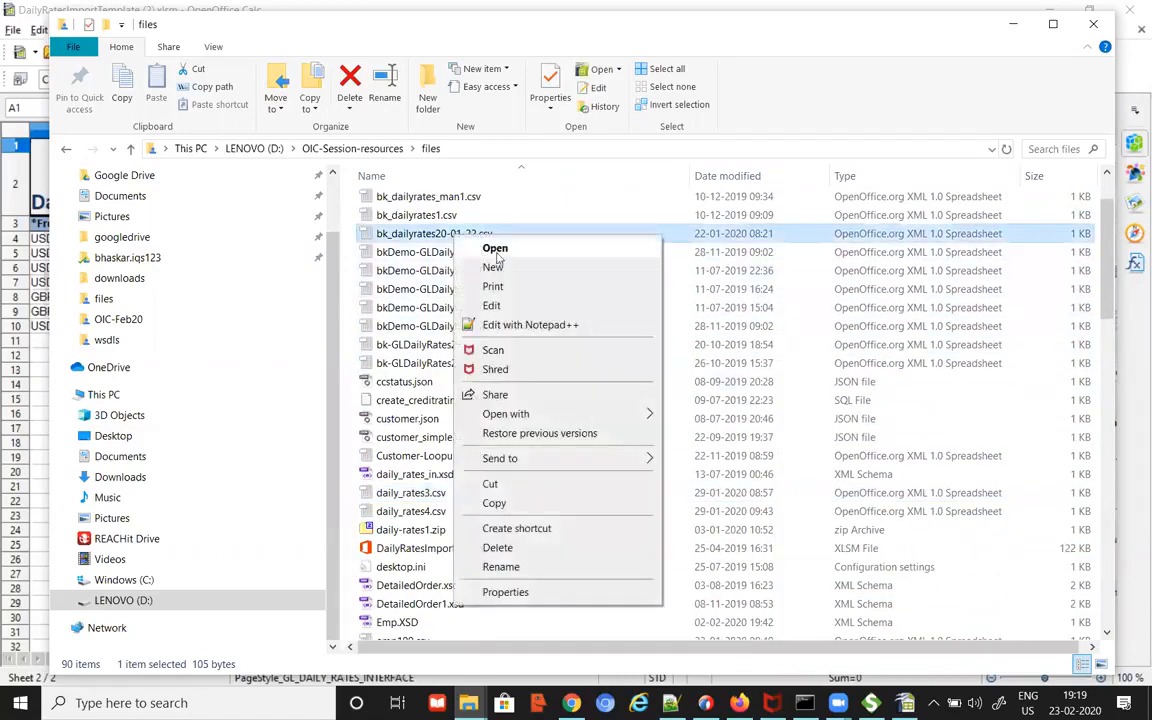
Step: Open bk_dailyrates20-01-22.csv in Notepad++ and highlight the currency, date and rate fields on line 1
click(548, 324)
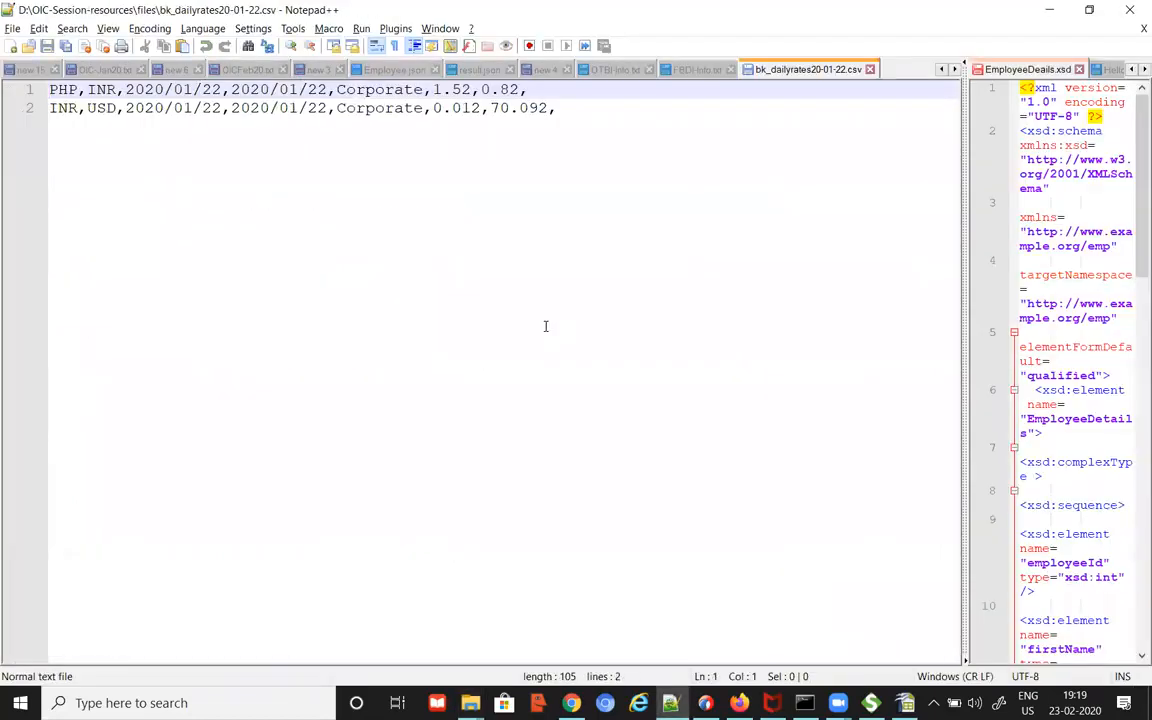
click(66, 89)
drag(145, 89, 212, 89)
drag(284, 89, 527, 89)
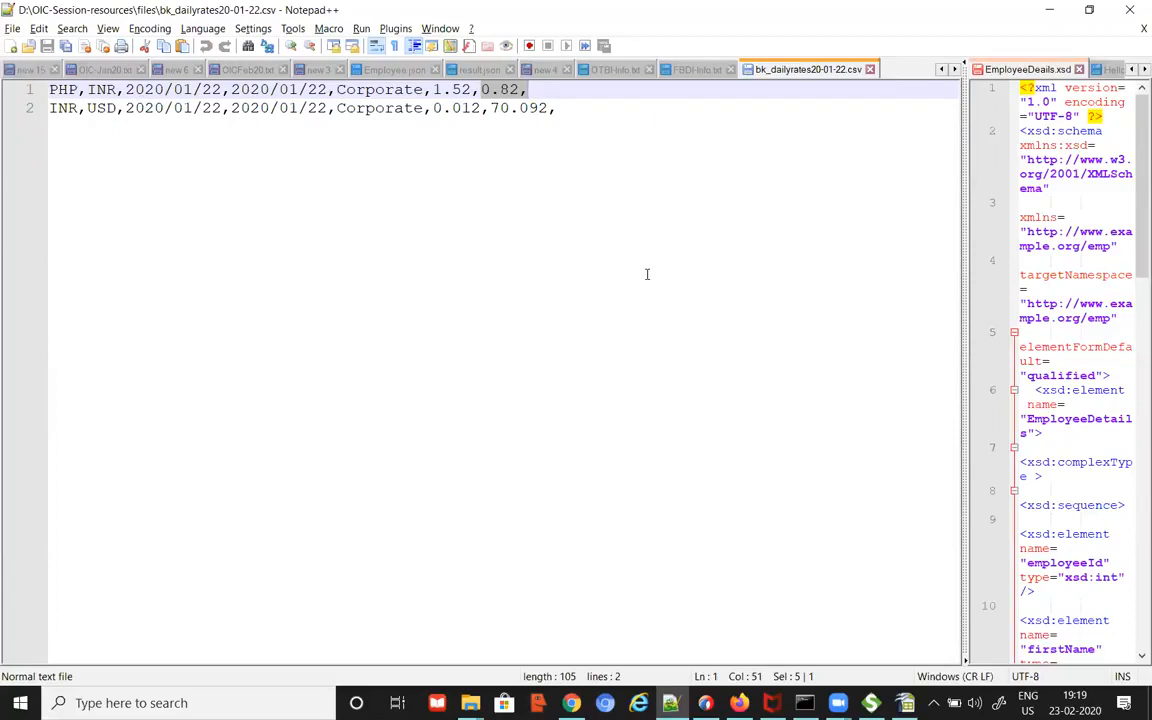
key(alt+Tab)
key(alt+Tab)
key(alt+Tab)
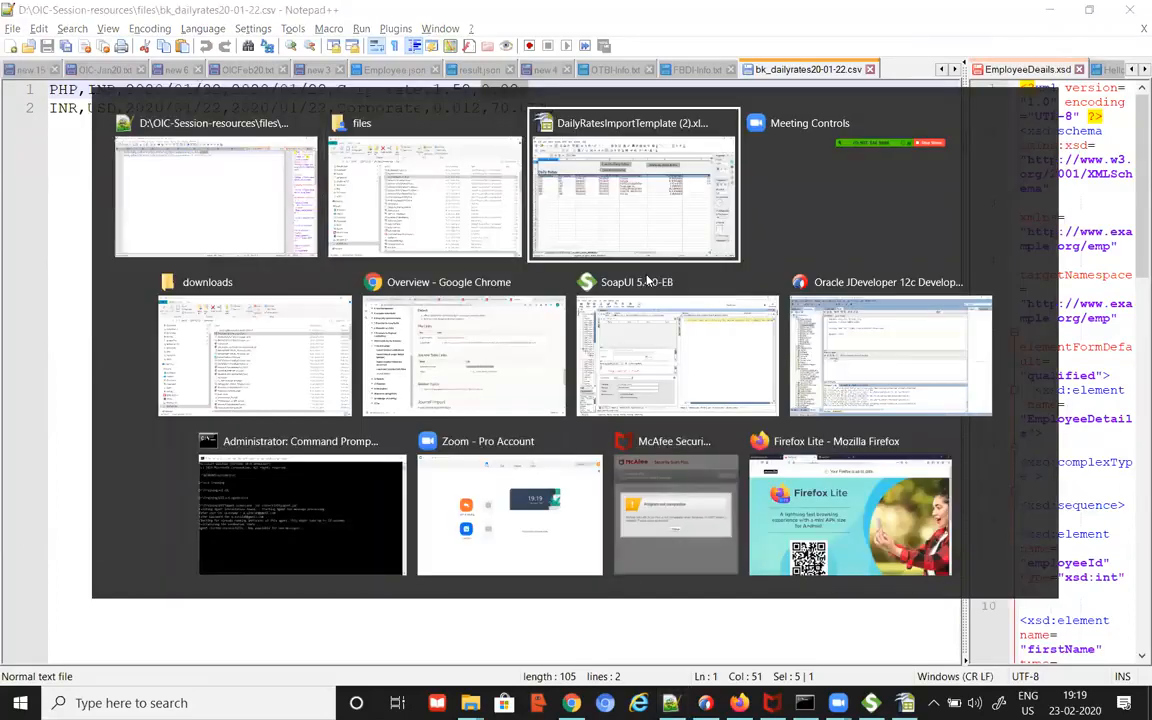
key(alt+shift+Tab)
key(alt+shift+Tab)
key(alt+shift+Tab)
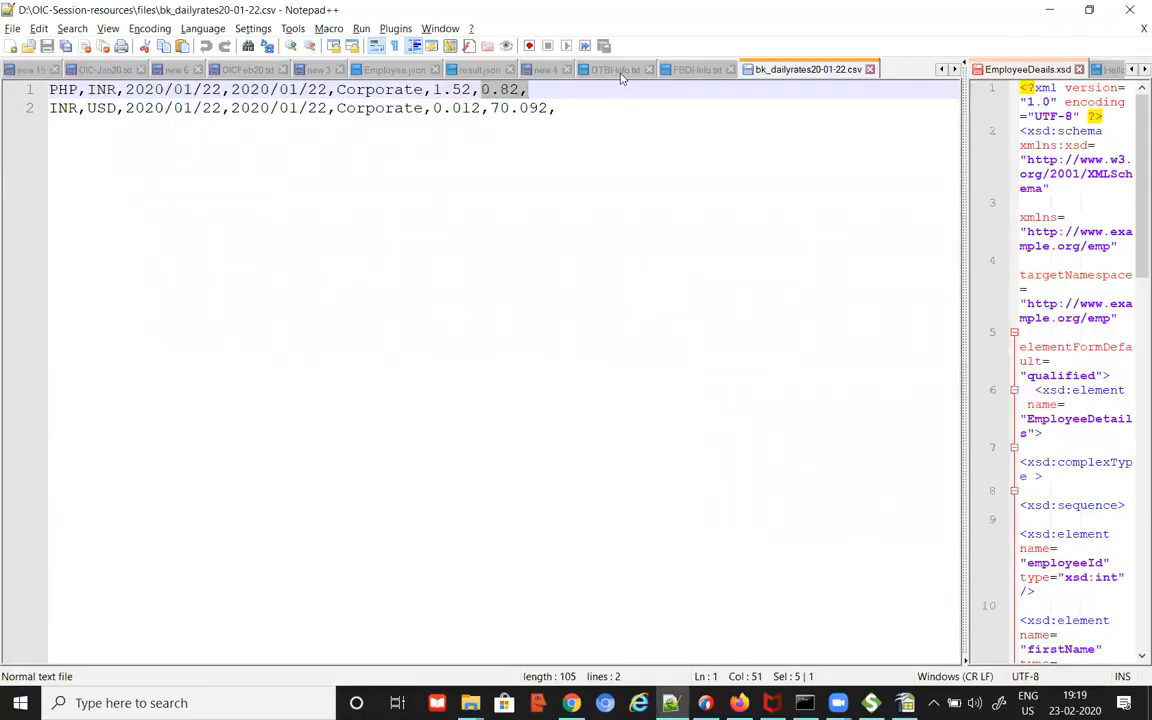
Step: Switch to FBDI-Info.txt and highlight UCM and the Select Job step's job name on line 29
click(709, 72)
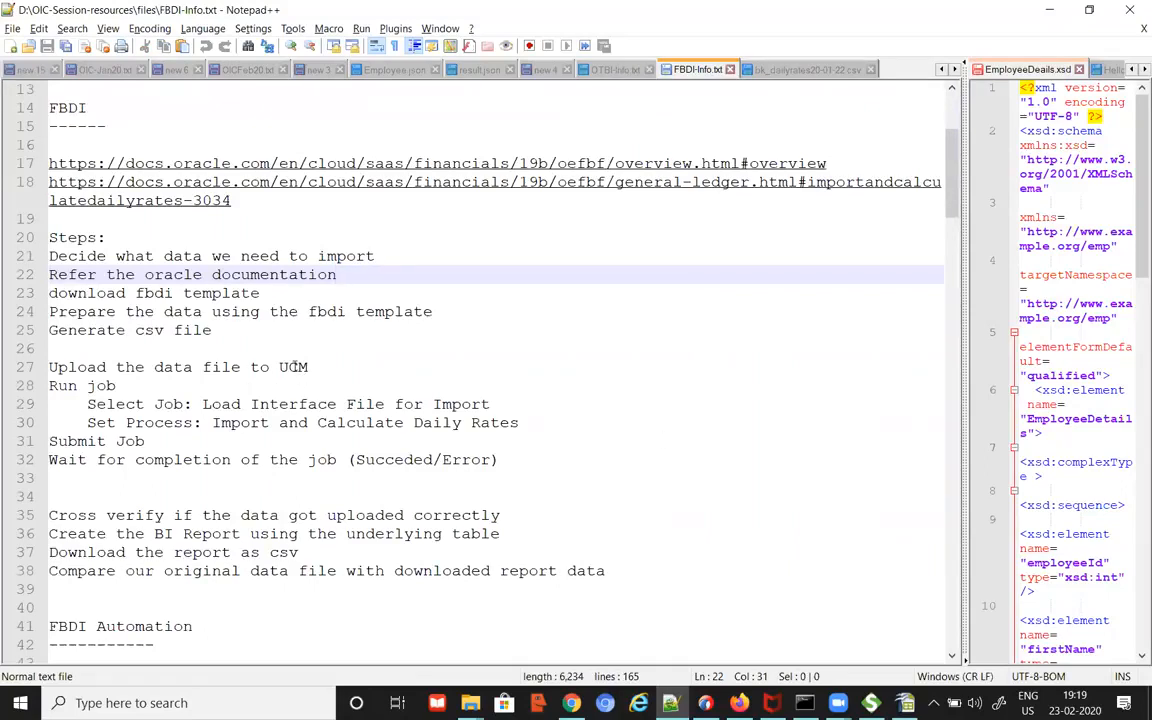
double_click(293, 367)
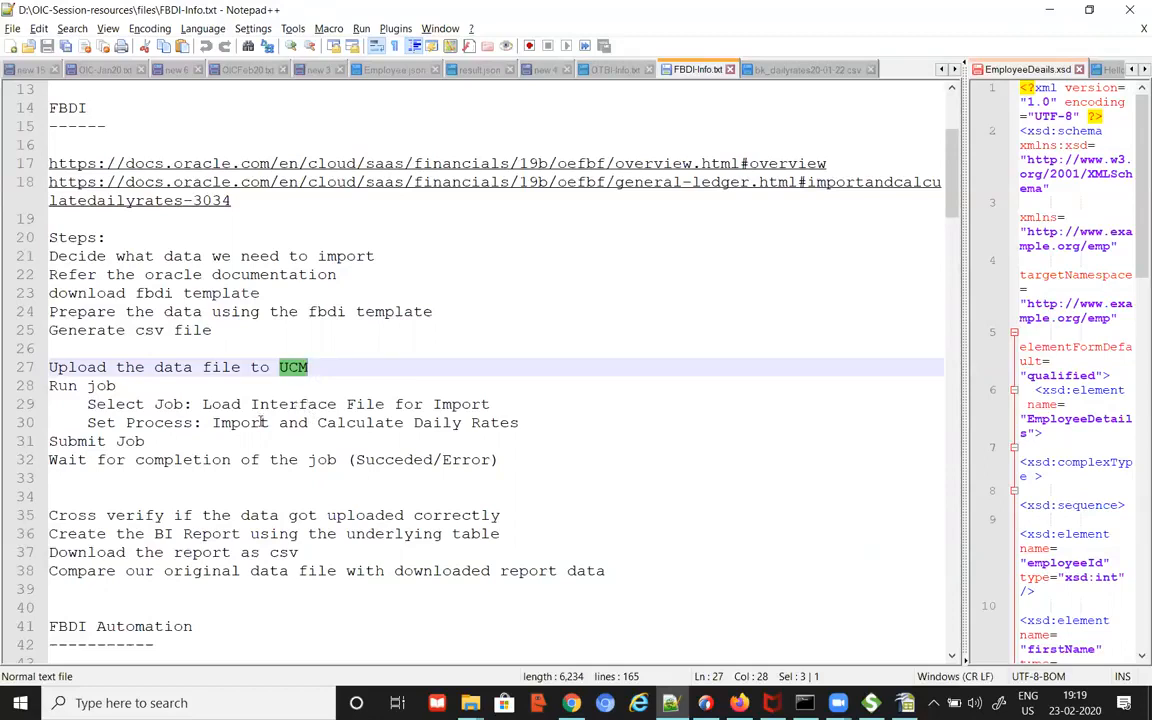
drag(87, 404, 189, 405)
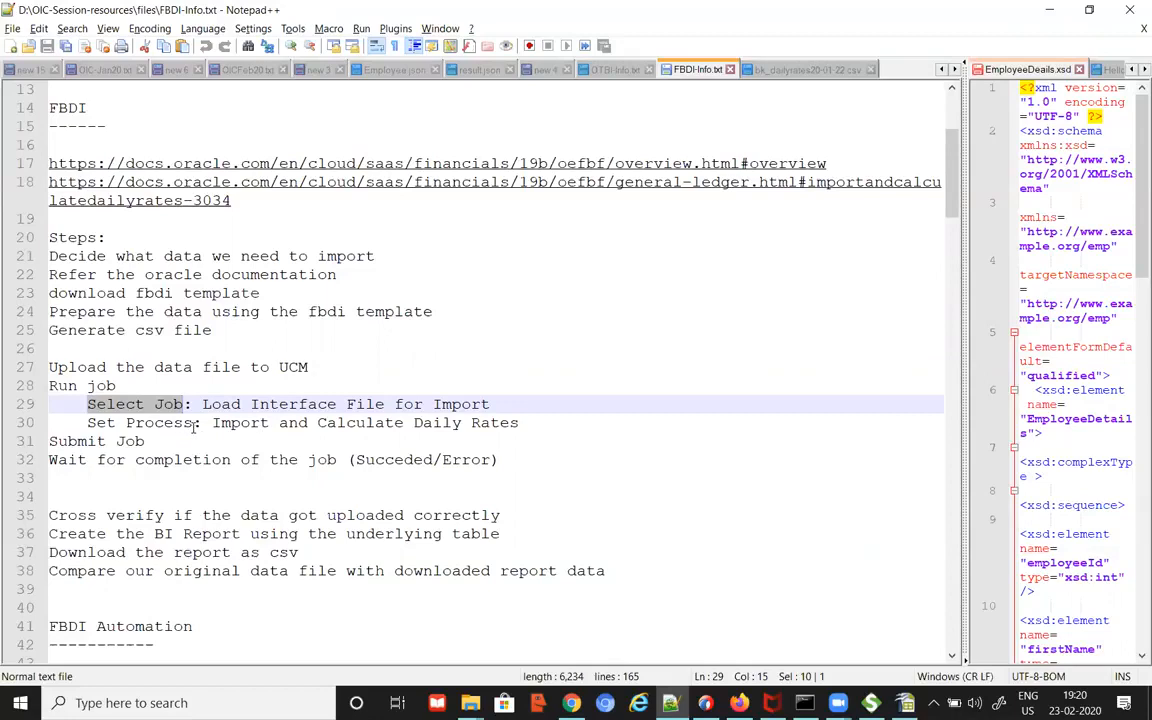
drag(203, 404, 506, 407)
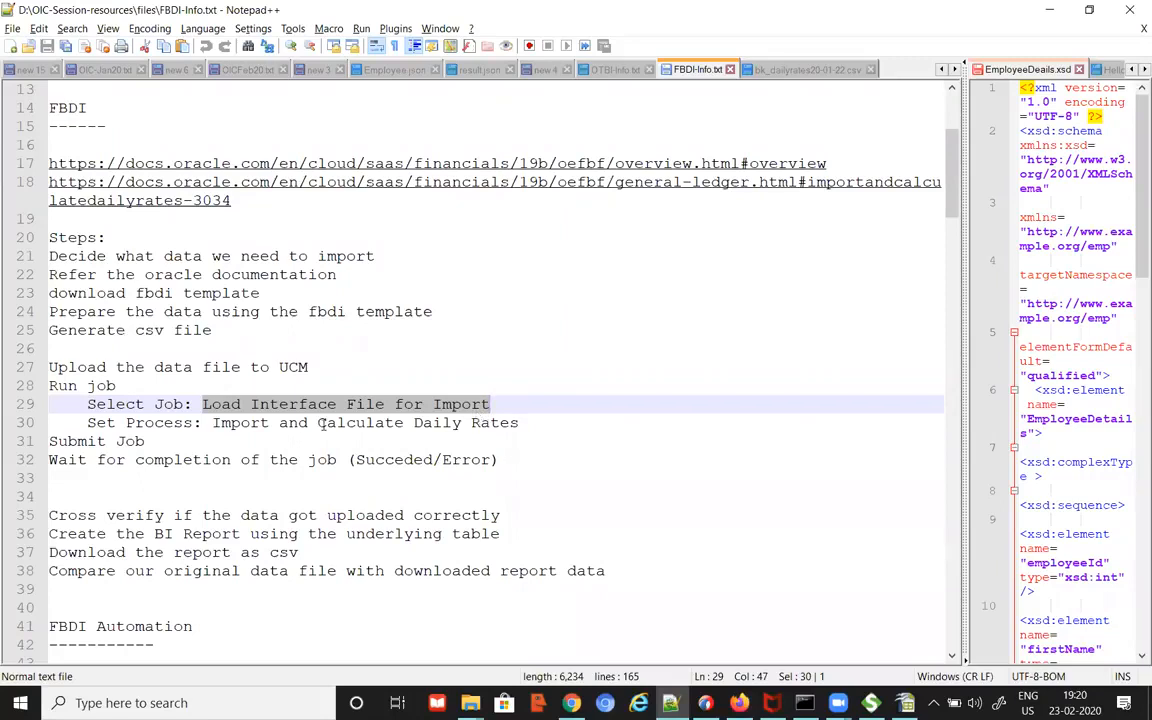
Step: Select the job 'Load Interface File for Import' and the process 'Import and Calculate Daily Rates'
double_click(139, 424)
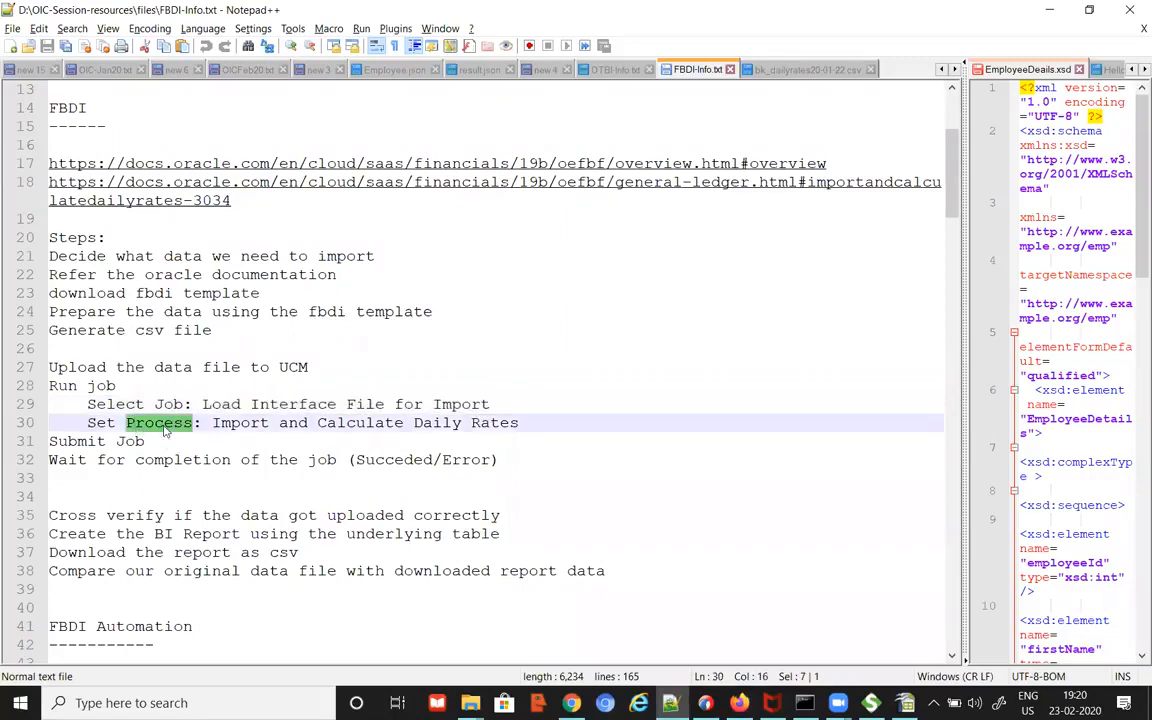
drag(212, 424, 521, 423)
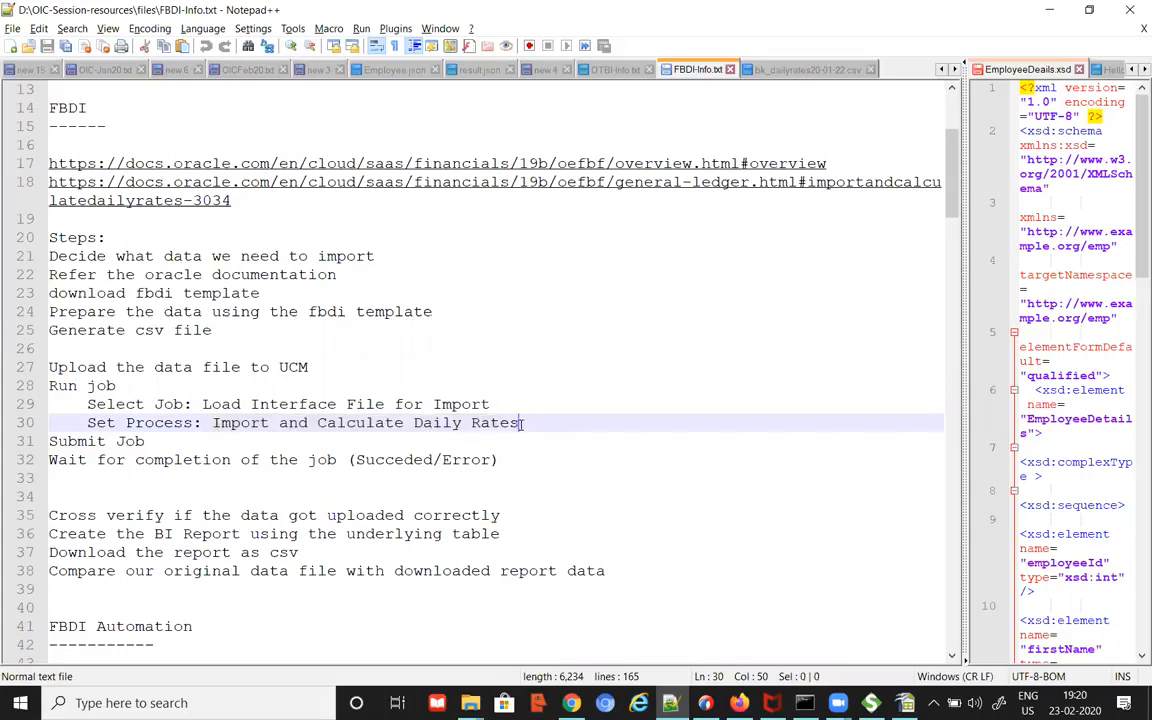
click(203, 405)
drag(397, 406, 501, 407)
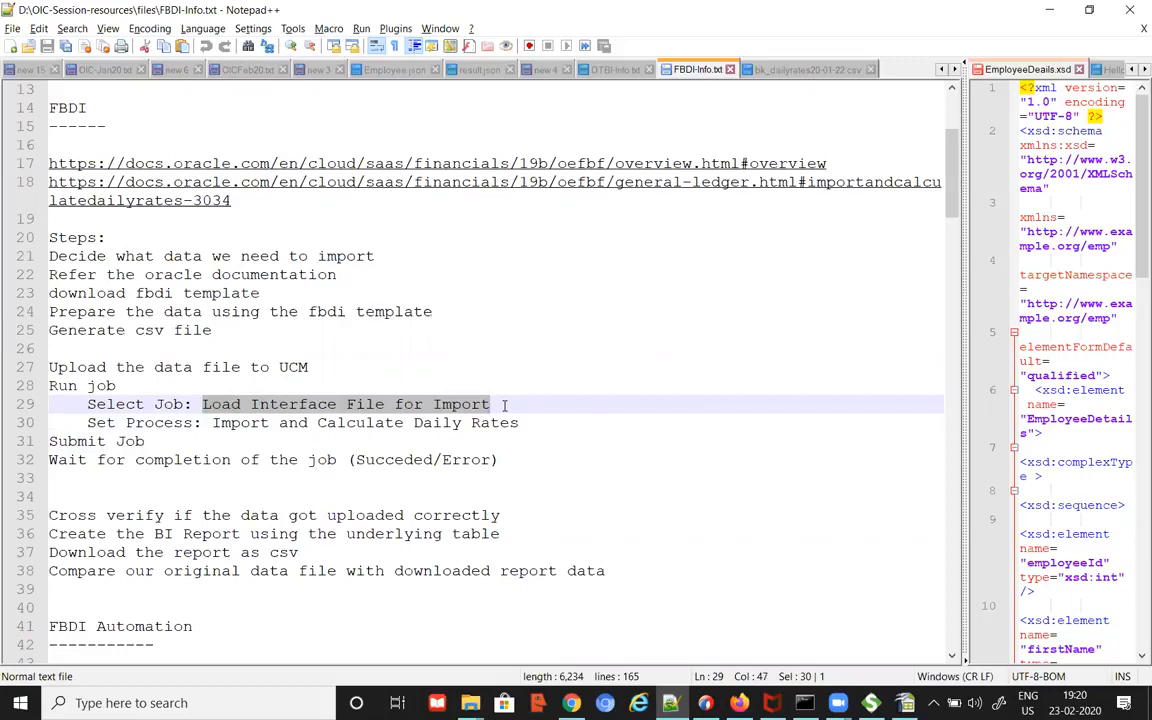
drag(212, 422, 522, 428)
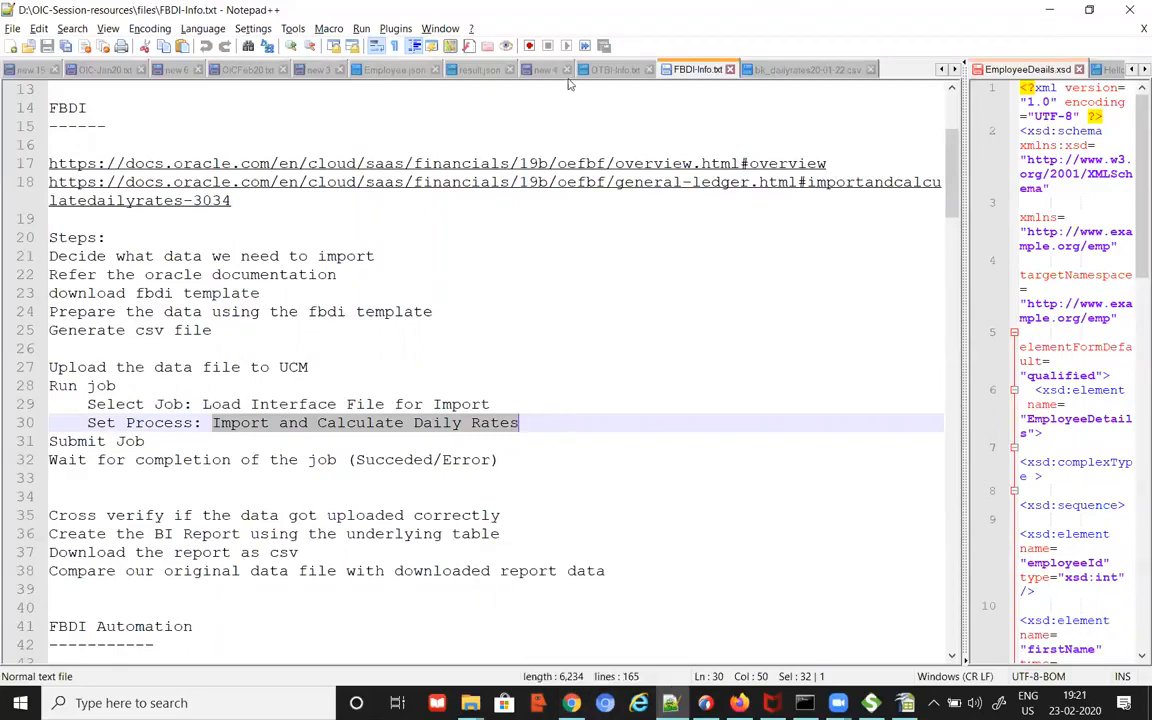
Step: In OICFeb20.txt, highlight 'Import and Calculate Daily Rates' on line 479
click(232, 69)
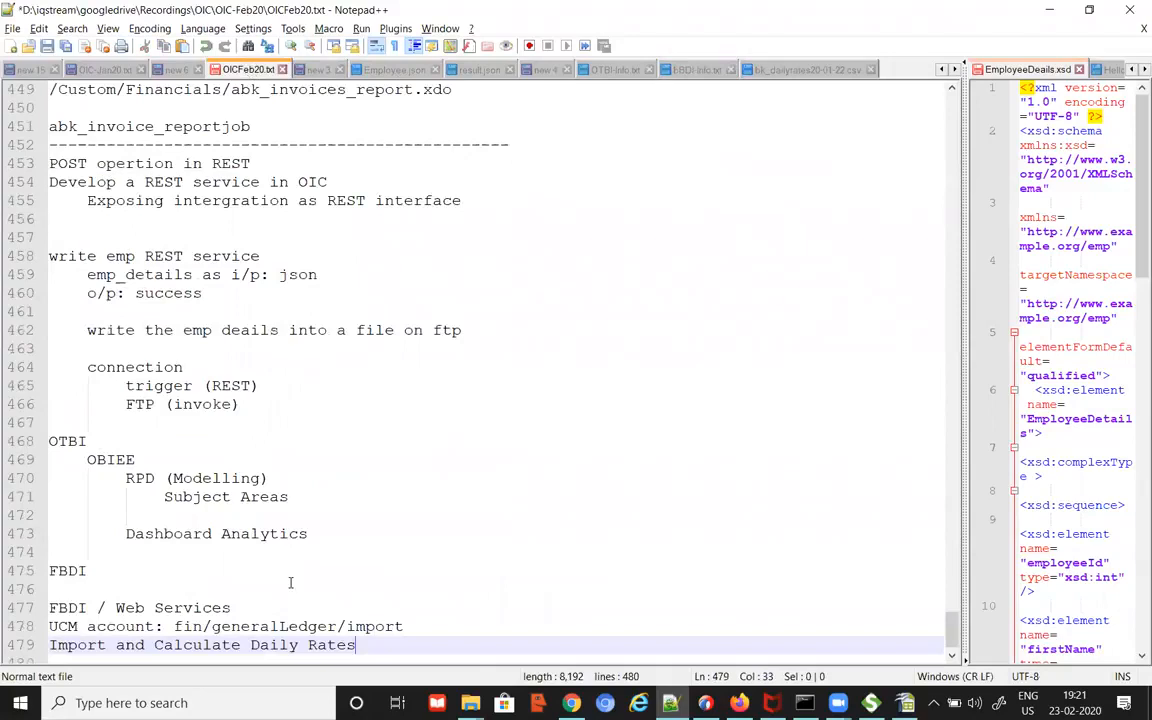
double_click(57, 626)
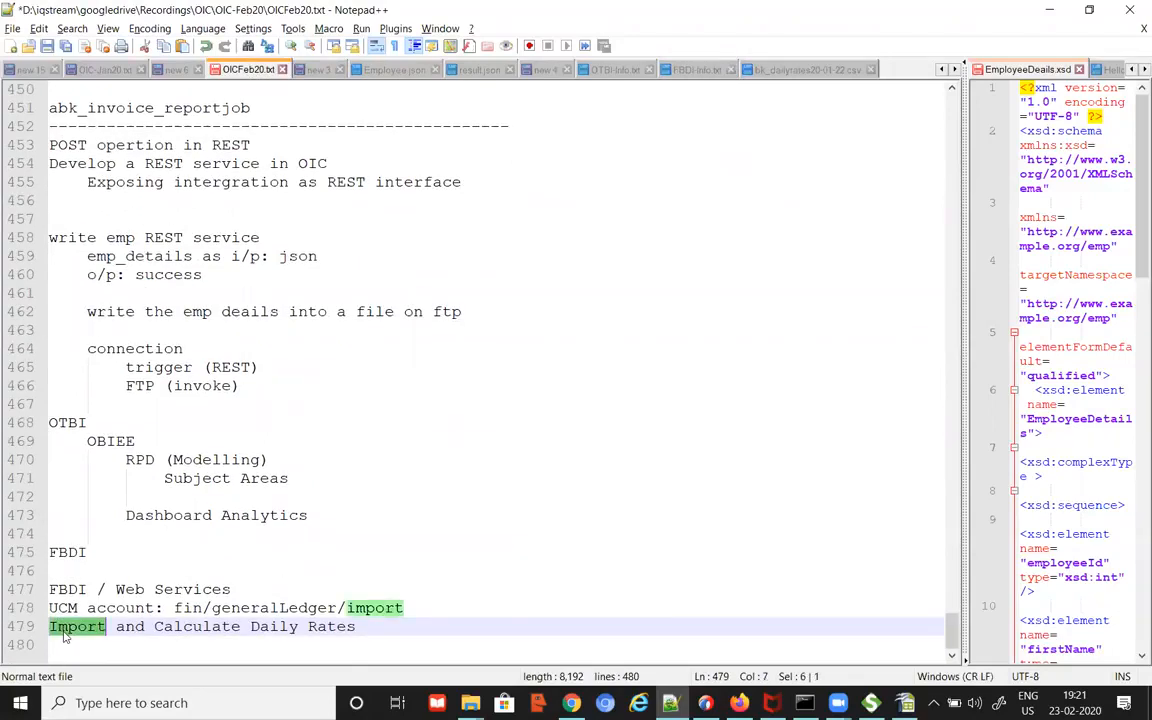
double_click(199, 626)
double_click(272, 626)
double_click(326, 626)
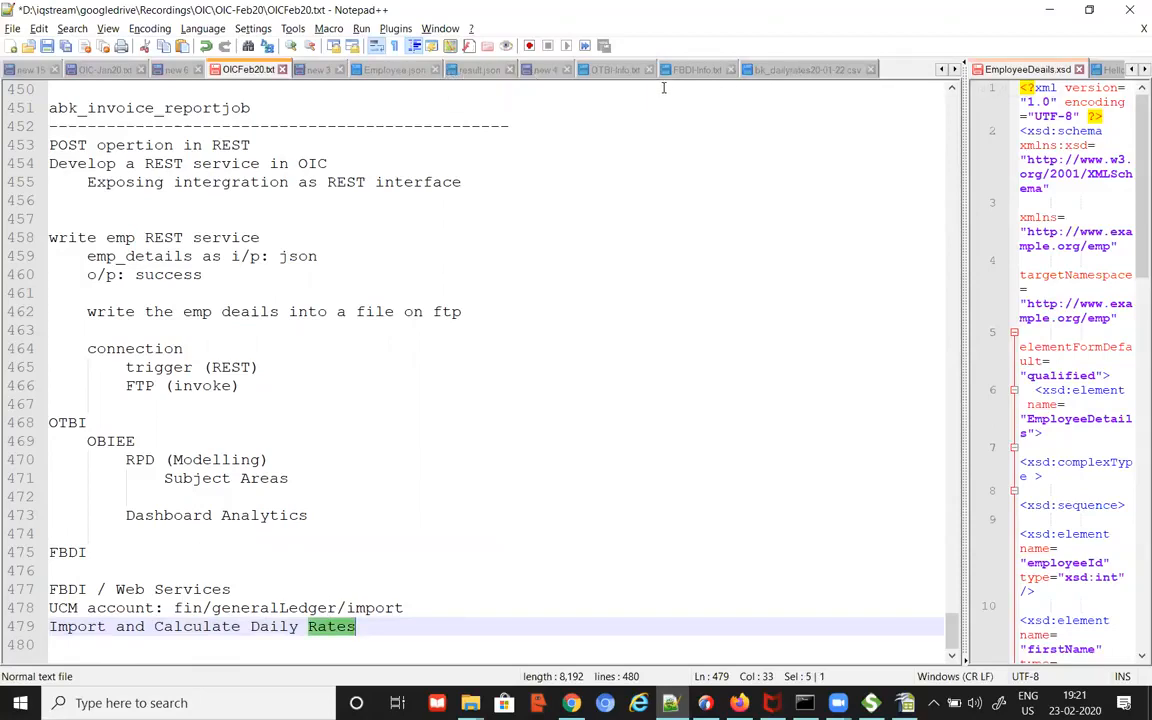
Step: Review FBDI-Info.txt's job name, process name, Submit Job and Succeded status steps on lines 29–32
click(697, 69)
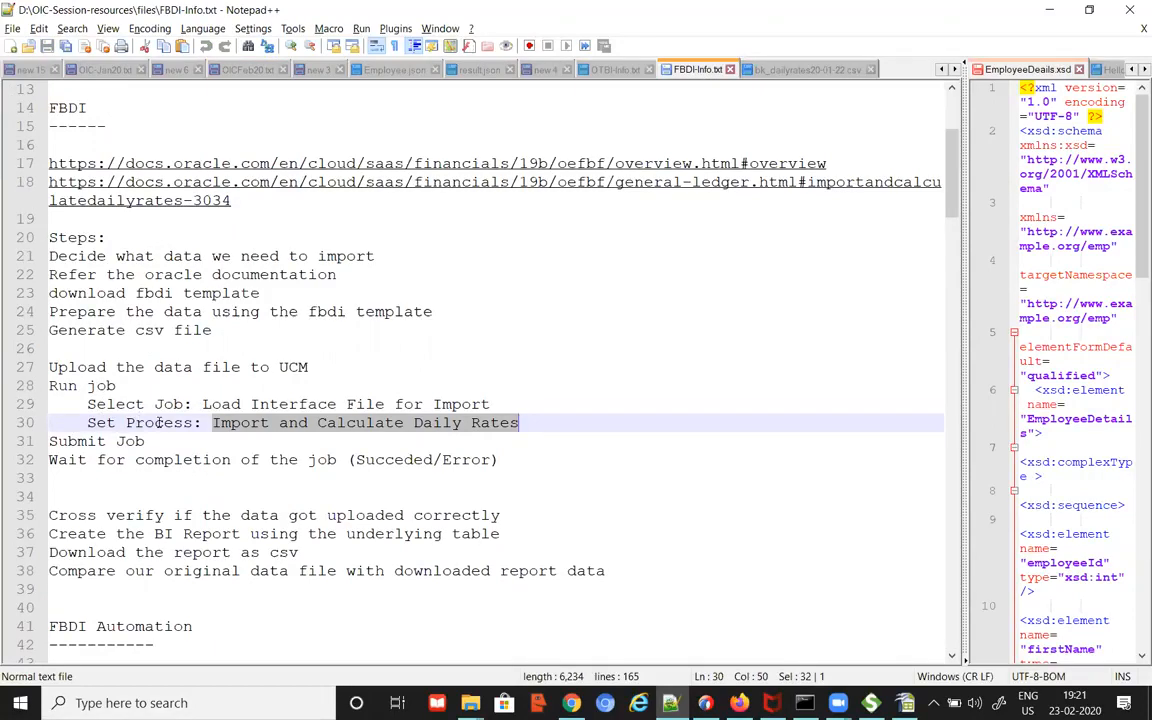
drag(144, 441, 35, 441)
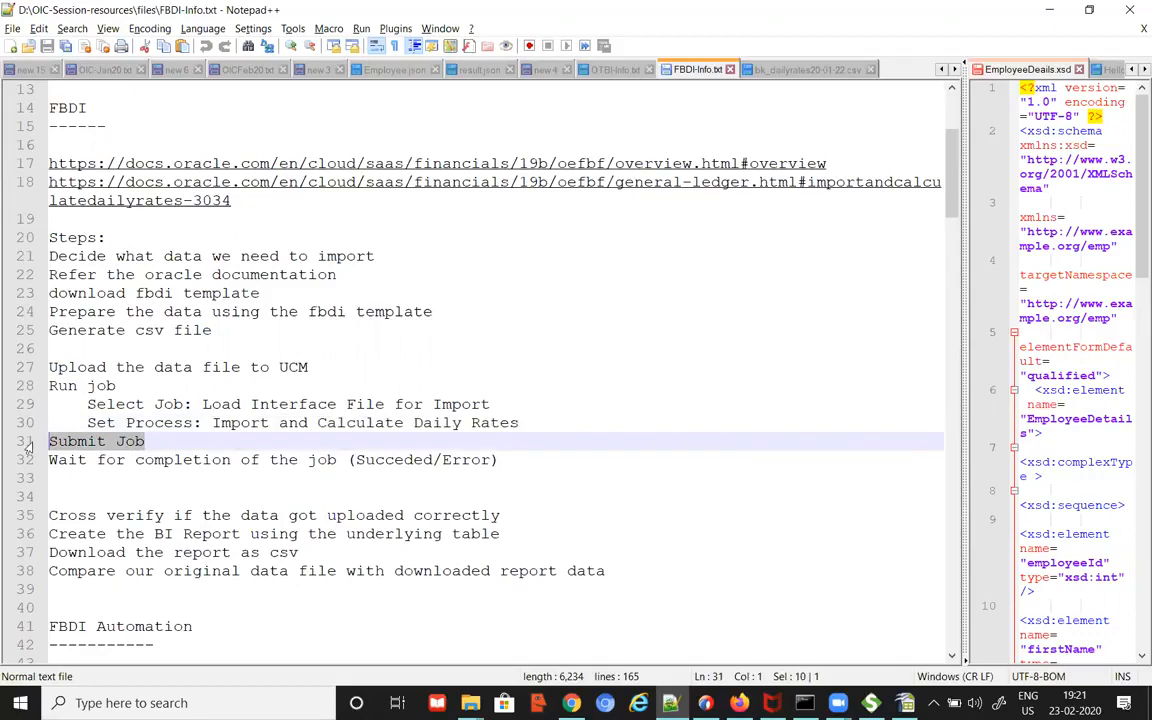
drag(203, 460, 333, 461)
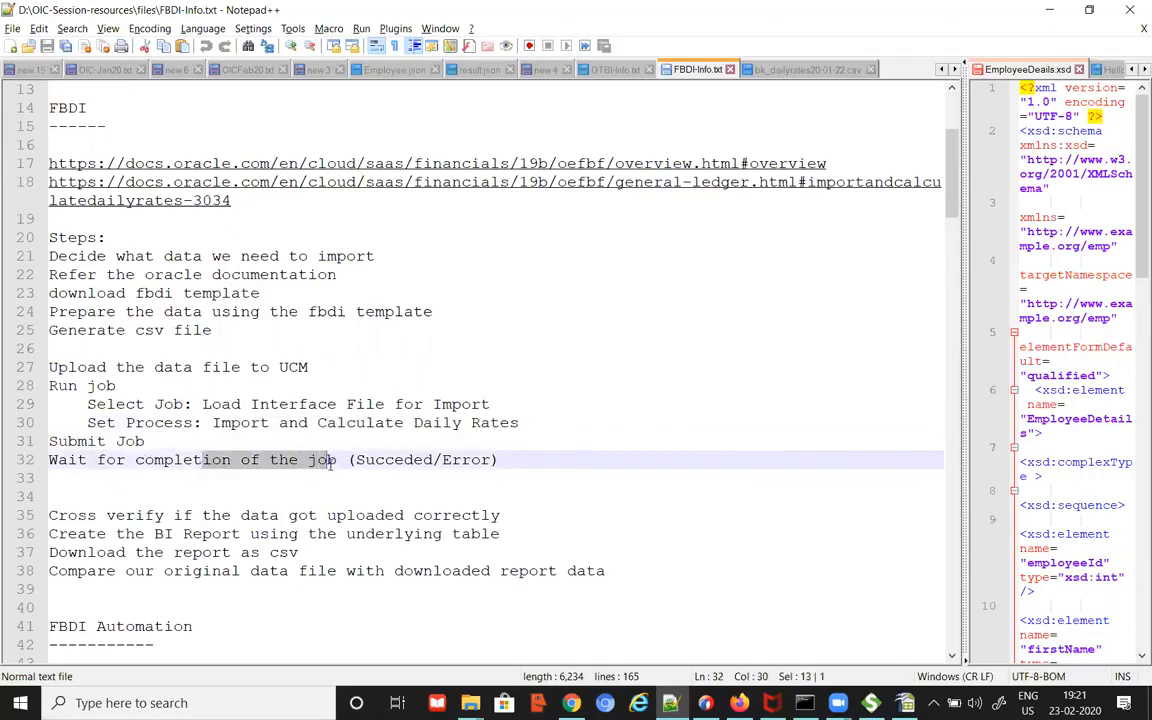
drag(202, 404, 490, 404)
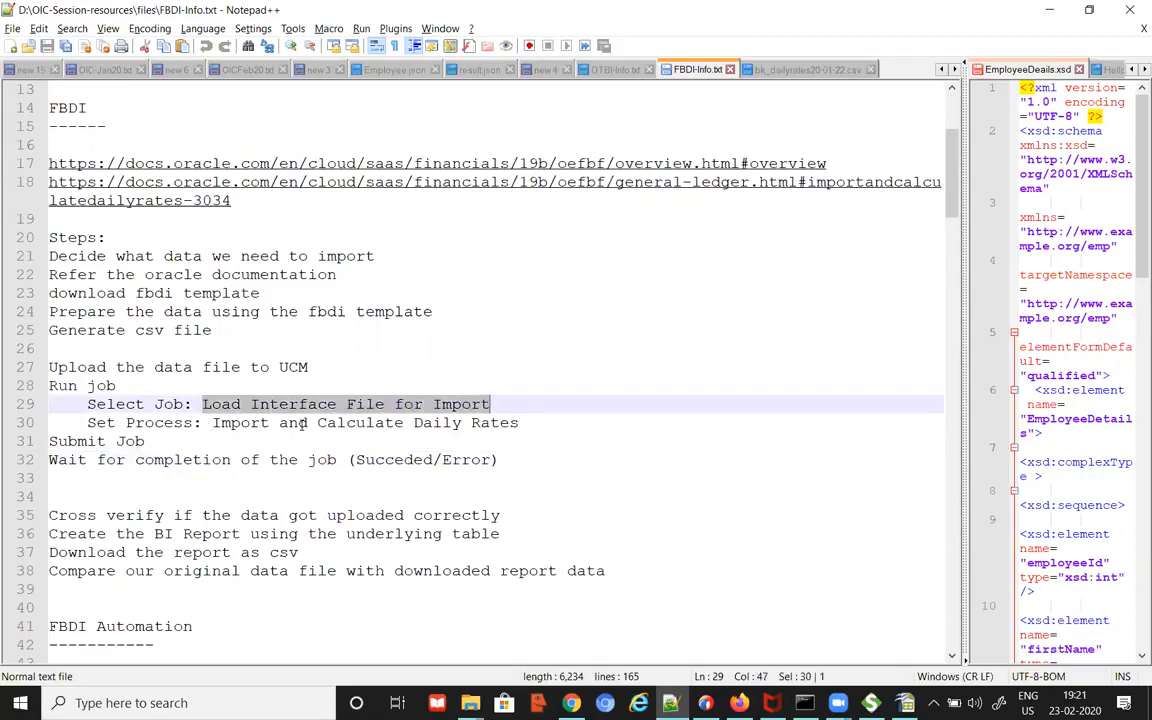
click(234, 423)
shift+click(533, 421)
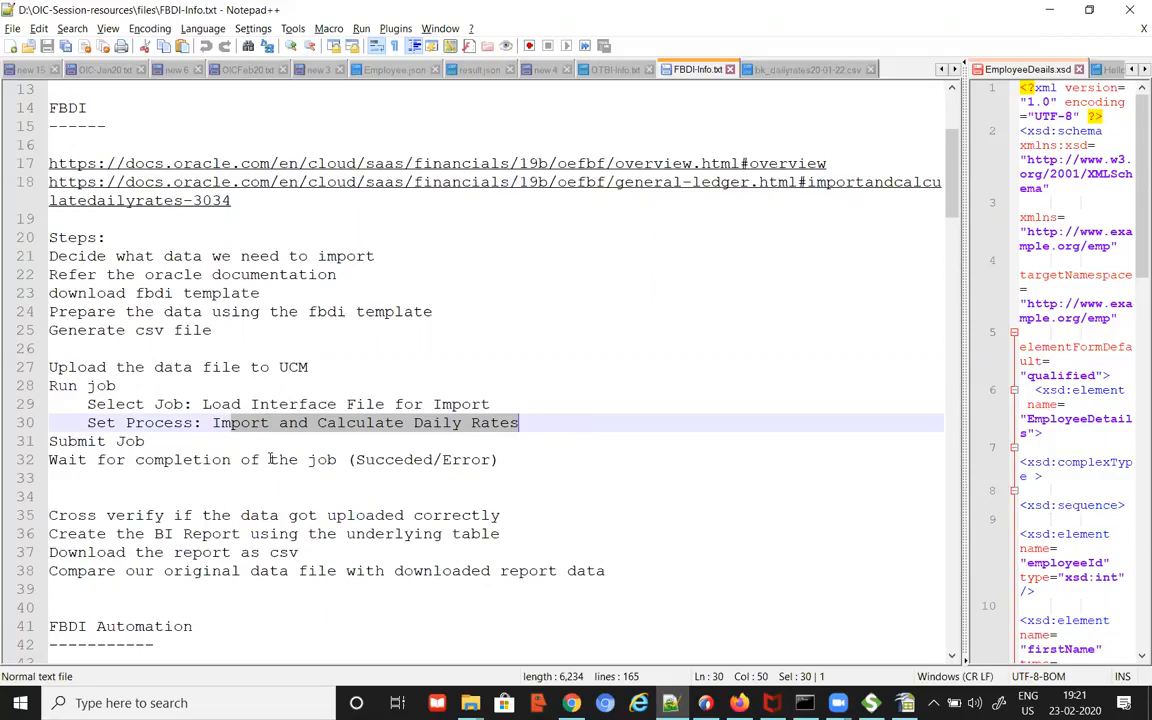
click(355, 459)
drag(355, 459, 490, 459)
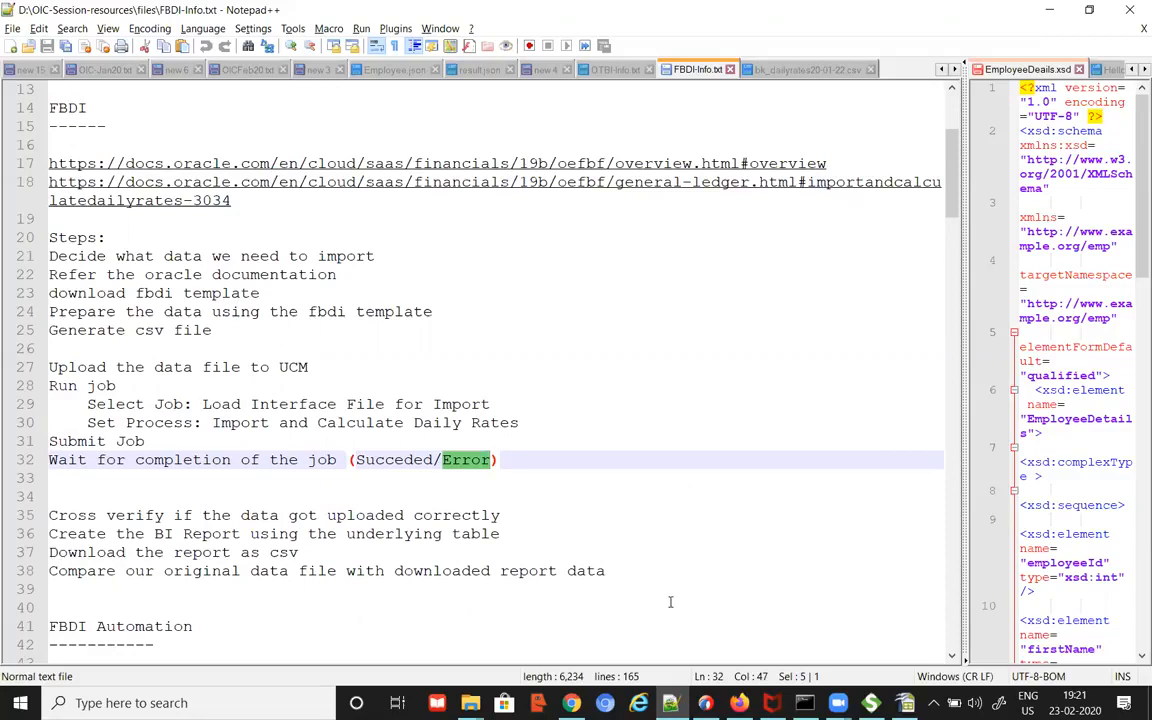
key(alt+Tab)
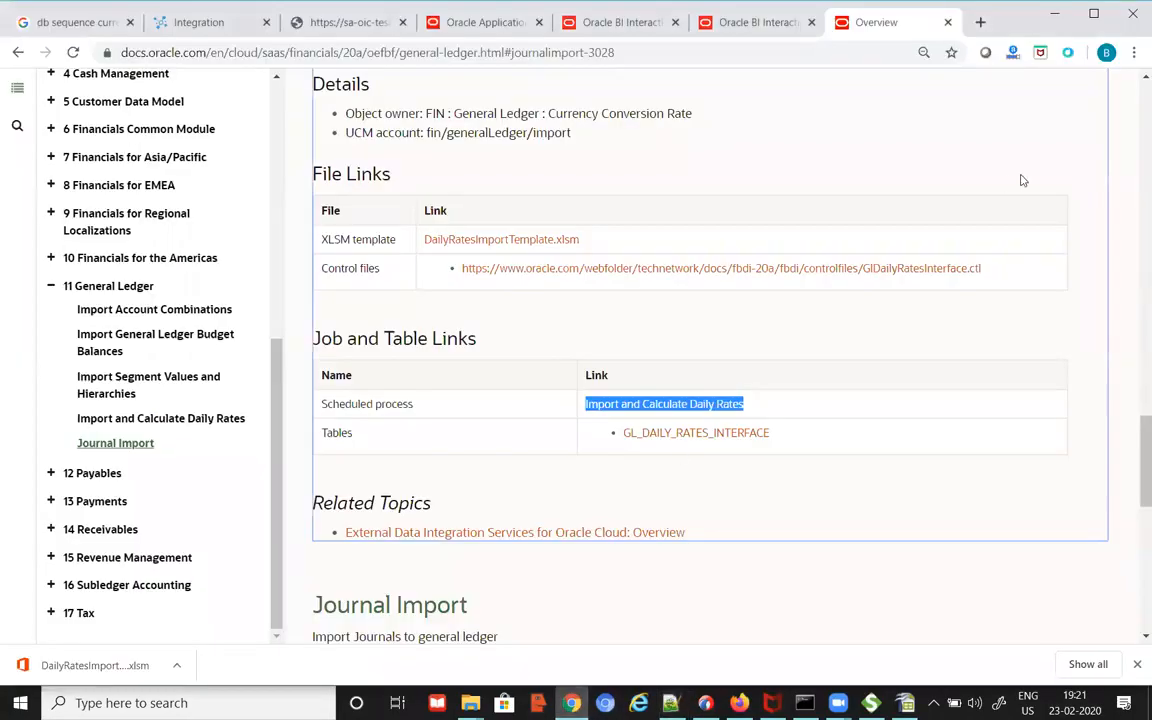
Step: Select the demo instance host in the Fusion welcome page's address bar
click(335, 27)
click(470, 22)
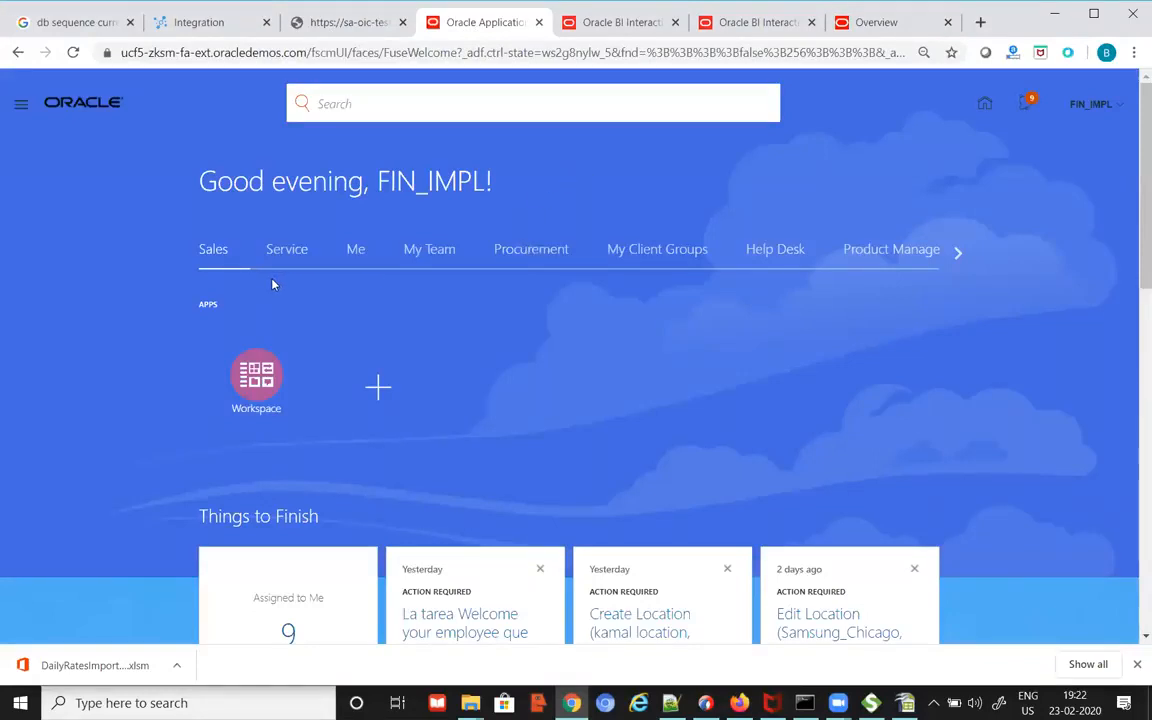
click(625, 22)
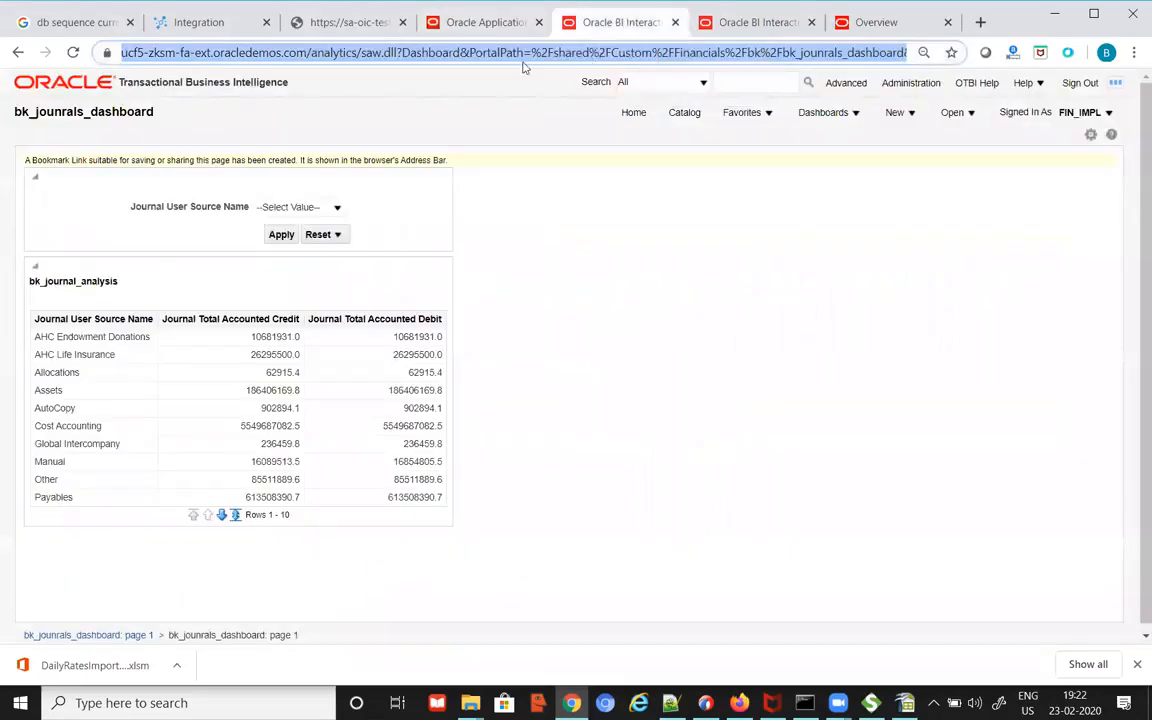
click(488, 22)
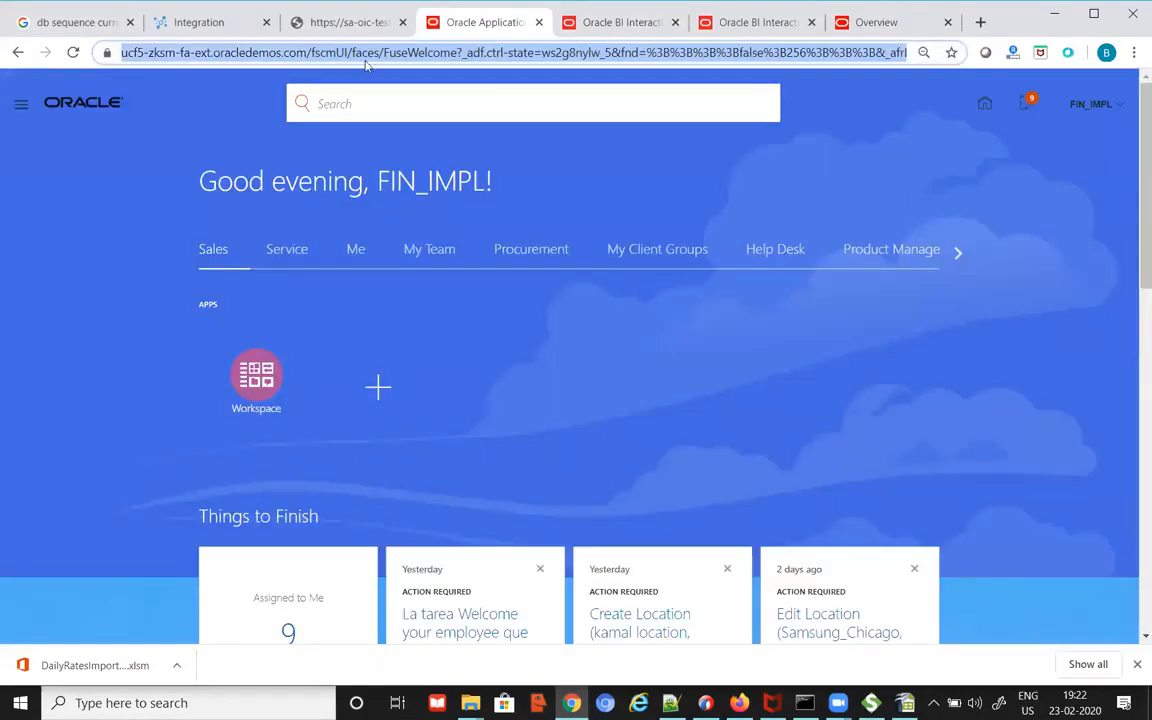
click(283, 51)
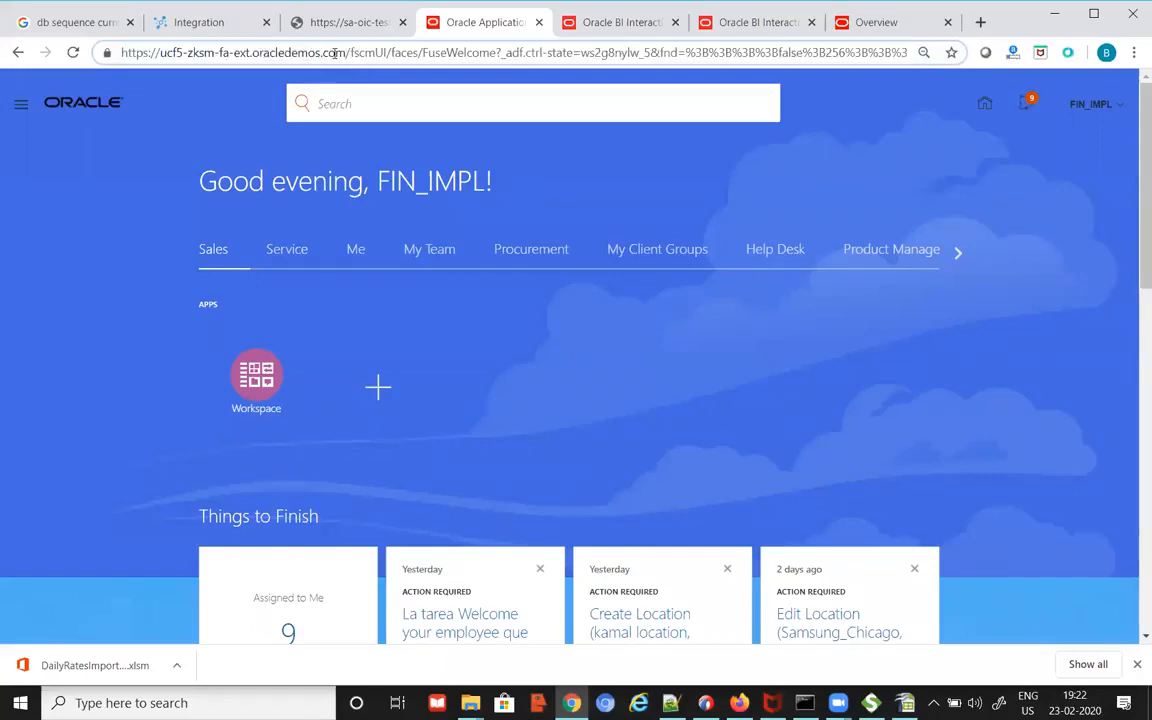
drag(347, 52, 100, 52)
key(ctrl+c)
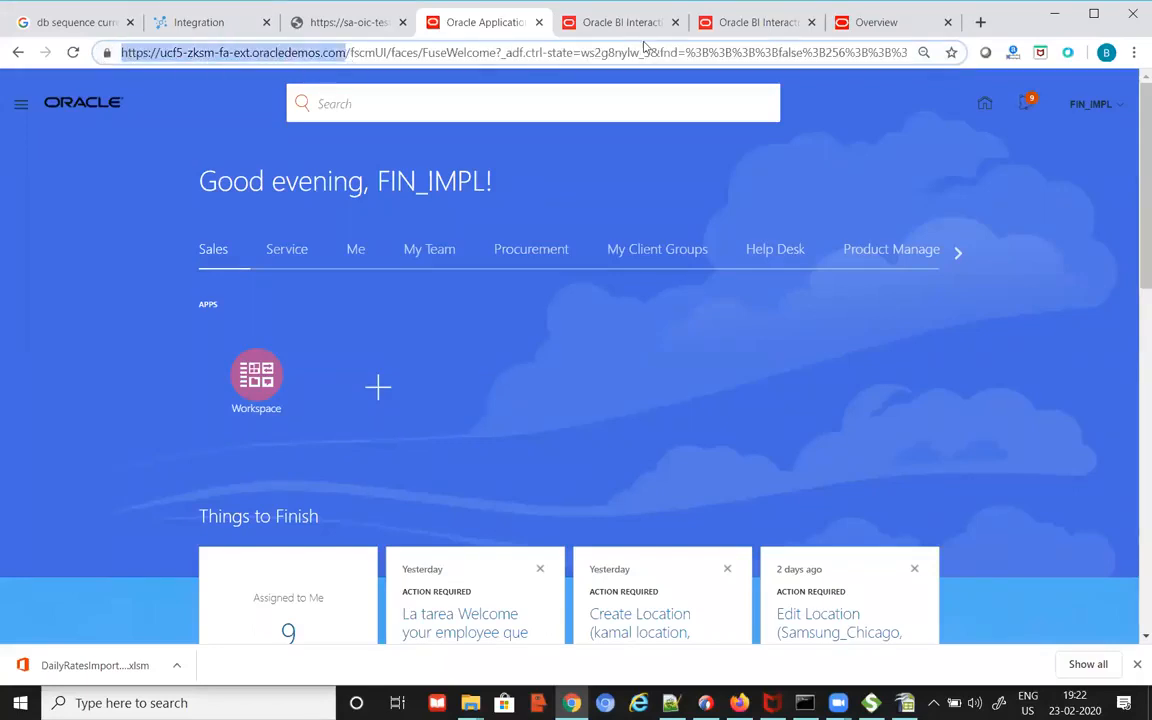
Step: Point the journals dashboard and top5 journals report tabs at the Fusion home page
click(588, 22)
click(560, 56)
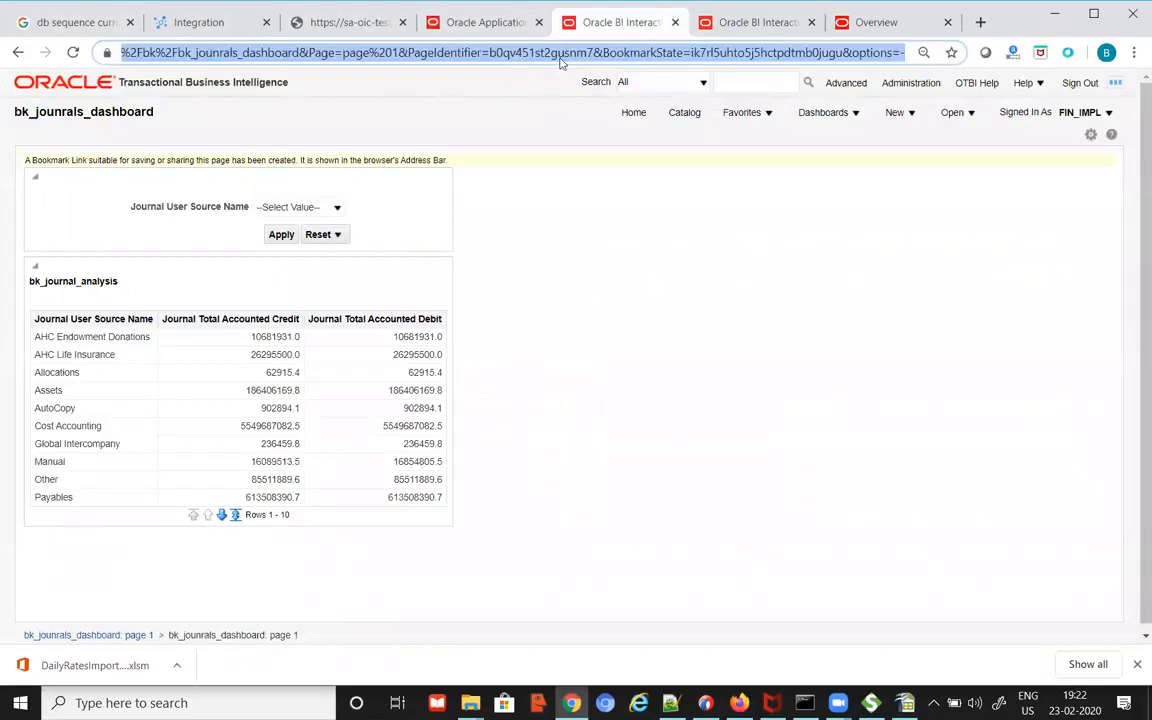
key(ctrl+v)
key(Return)
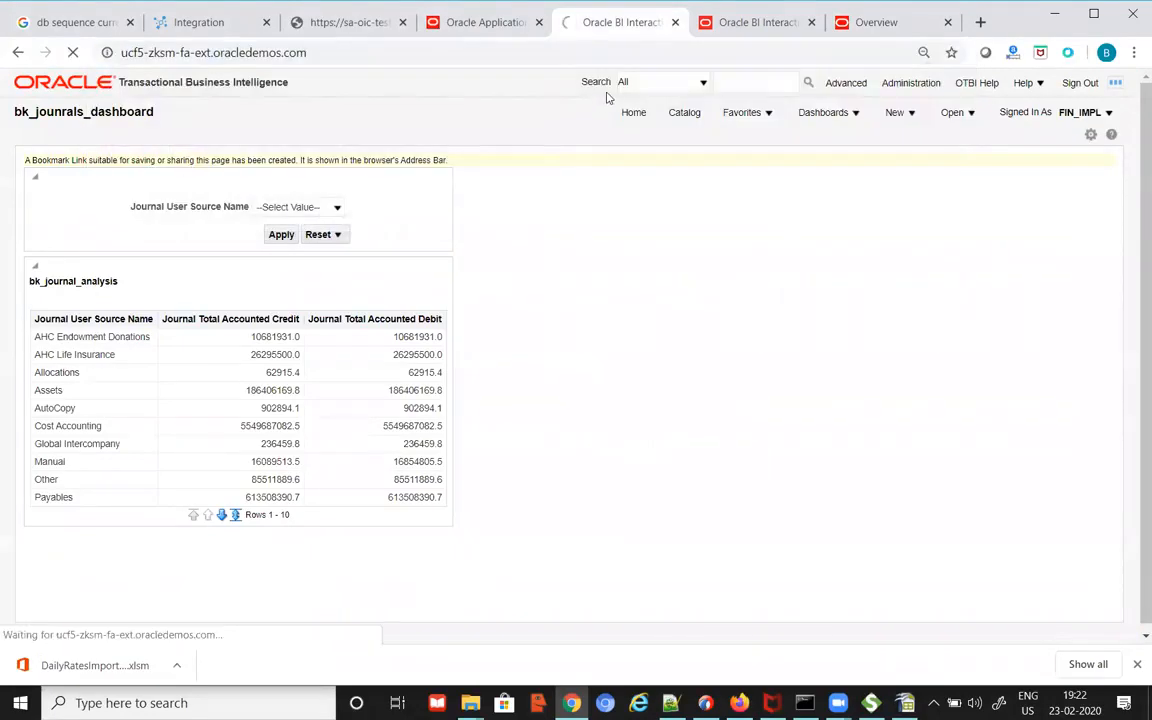
click(728, 24)
click(632, 53)
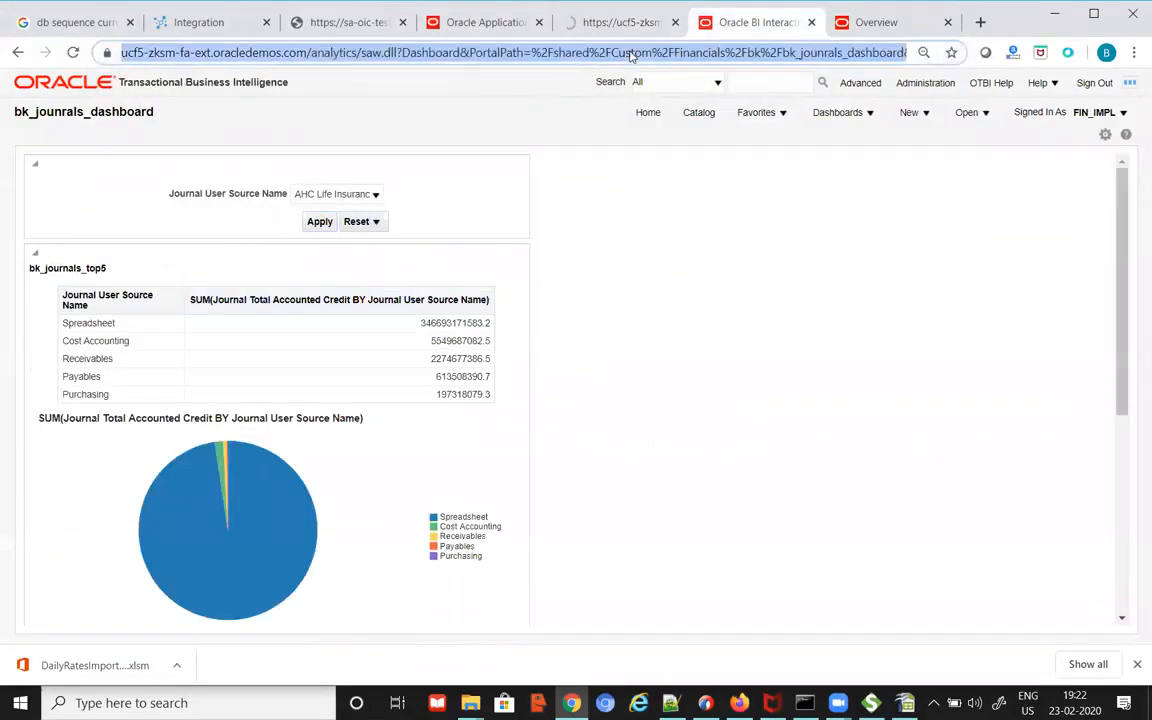
key(ctrl+v)
key(Return)
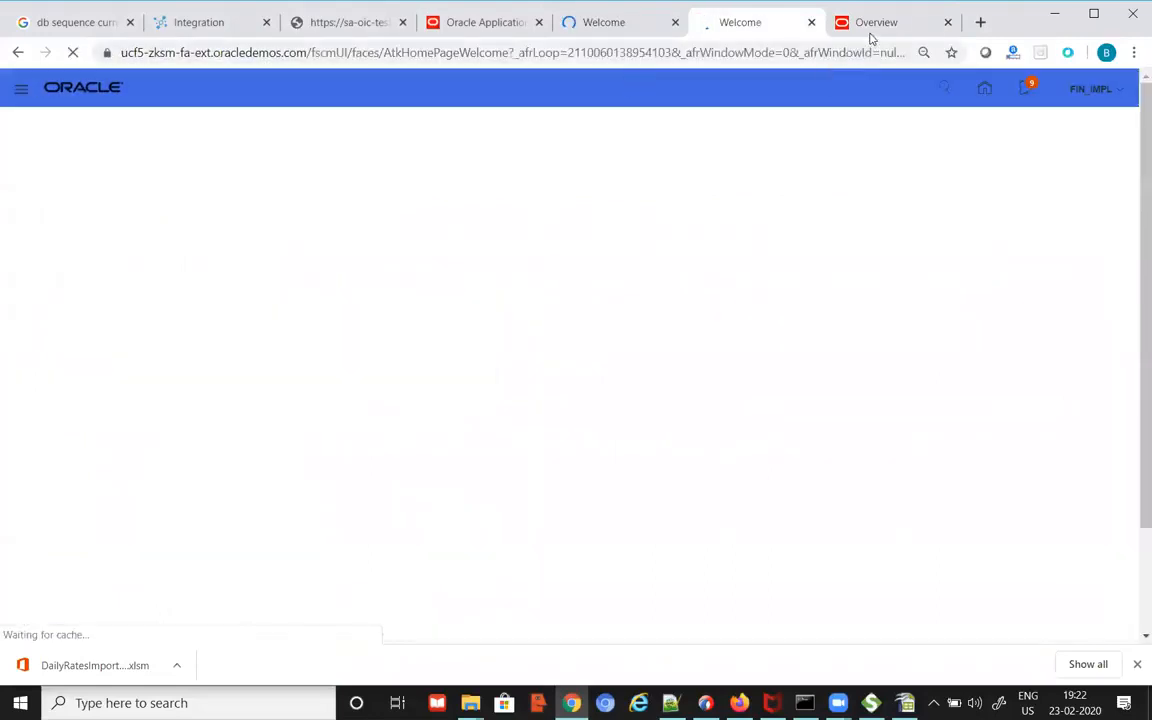
Step: Load the Fusion home page in a new tab and send the Loyalty Program tab home
click(876, 24)
click(761, 53)
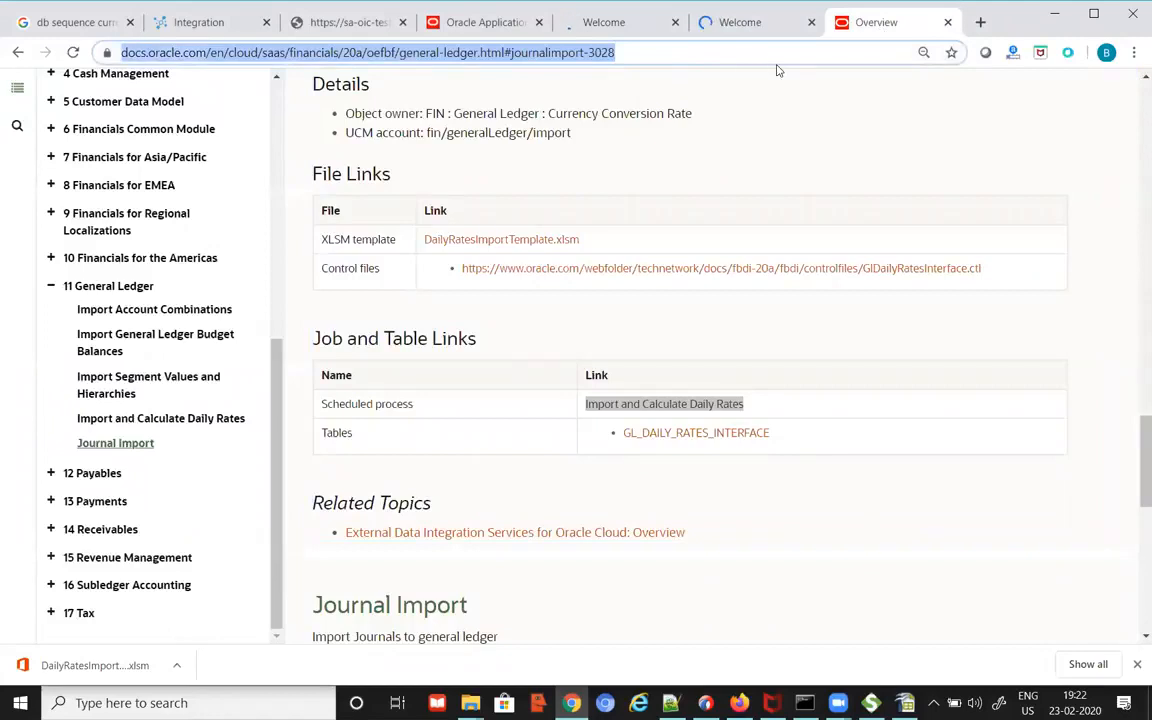
key(ctrl+t)
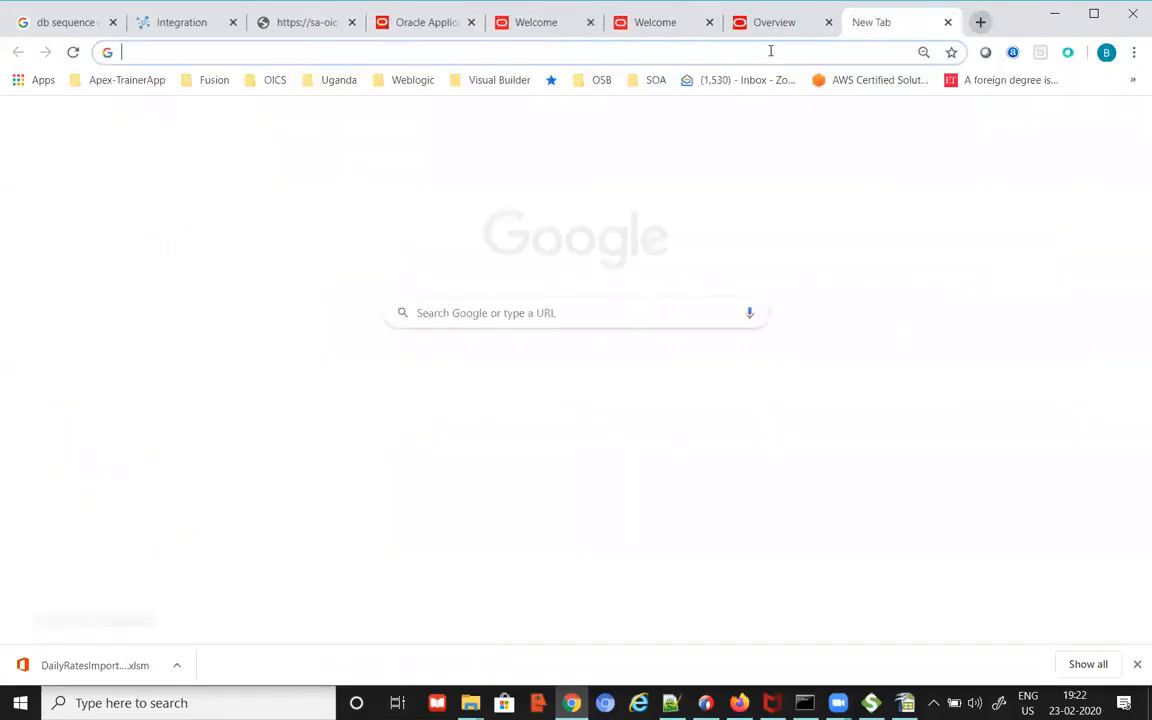
key(ctrl+v)
key(Return)
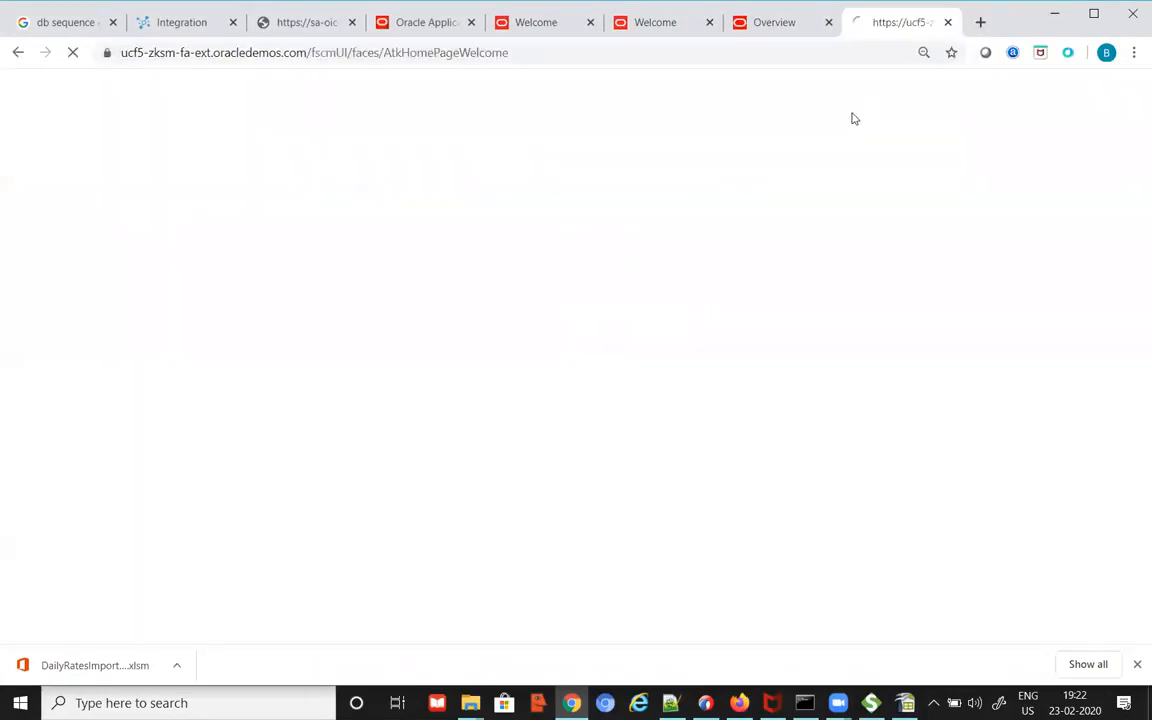
click(442, 23)
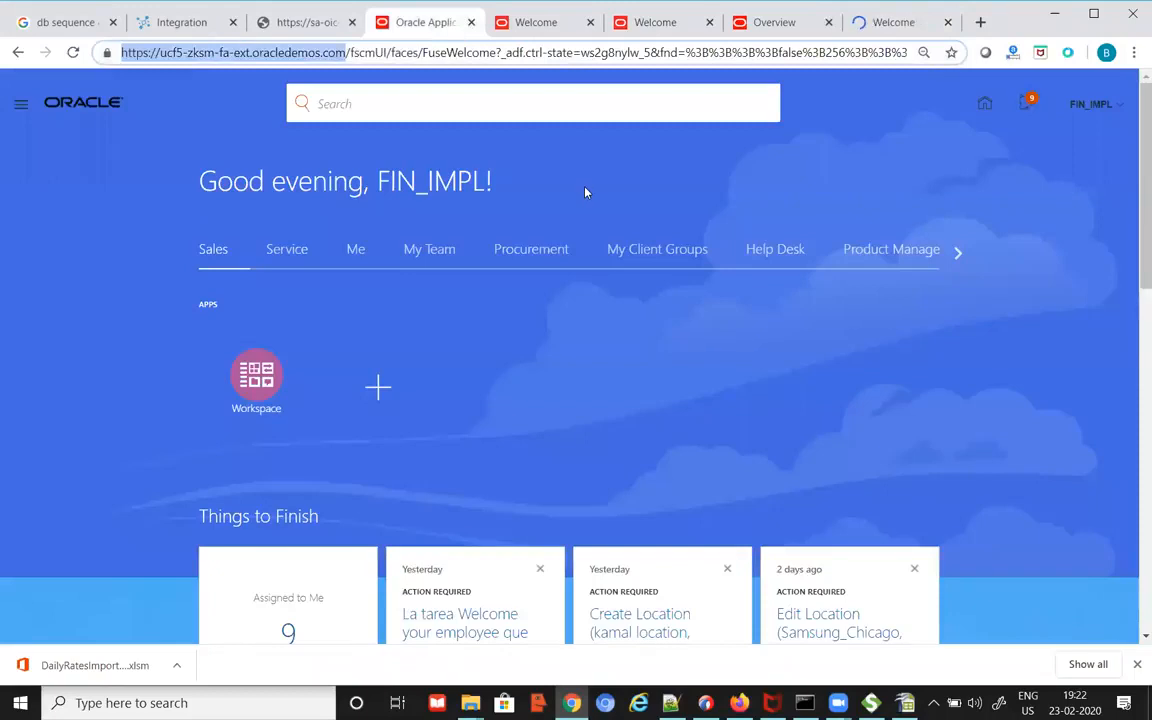
click(538, 24)
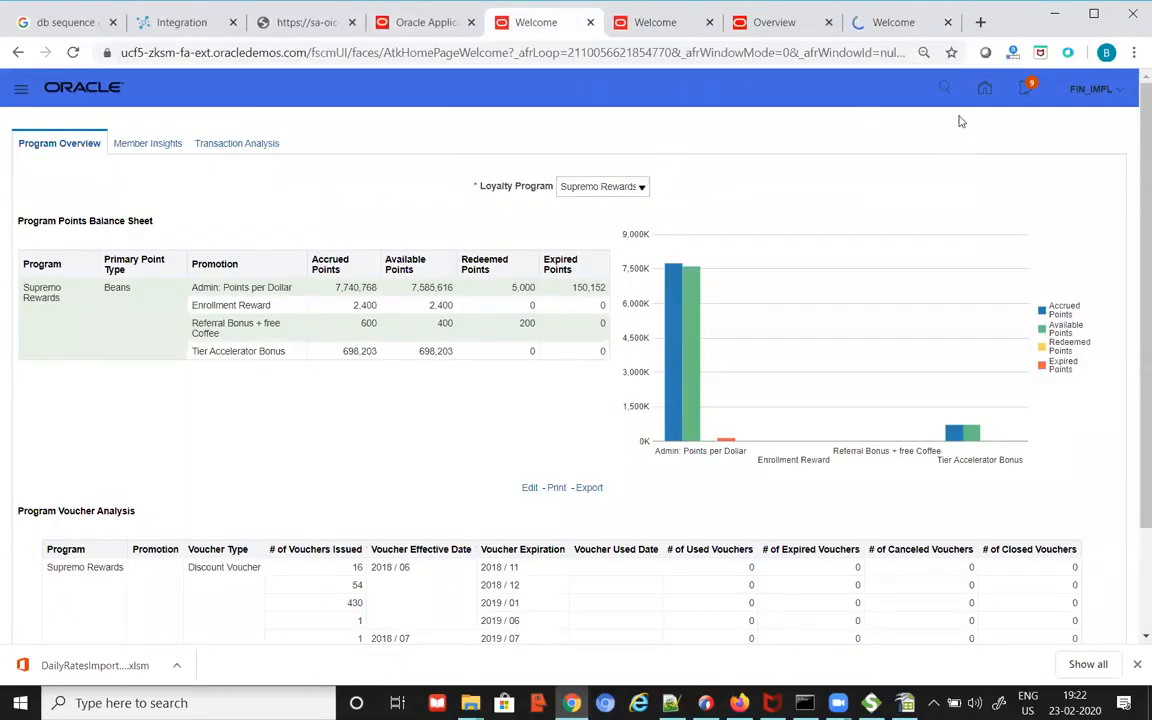
click(984, 88)
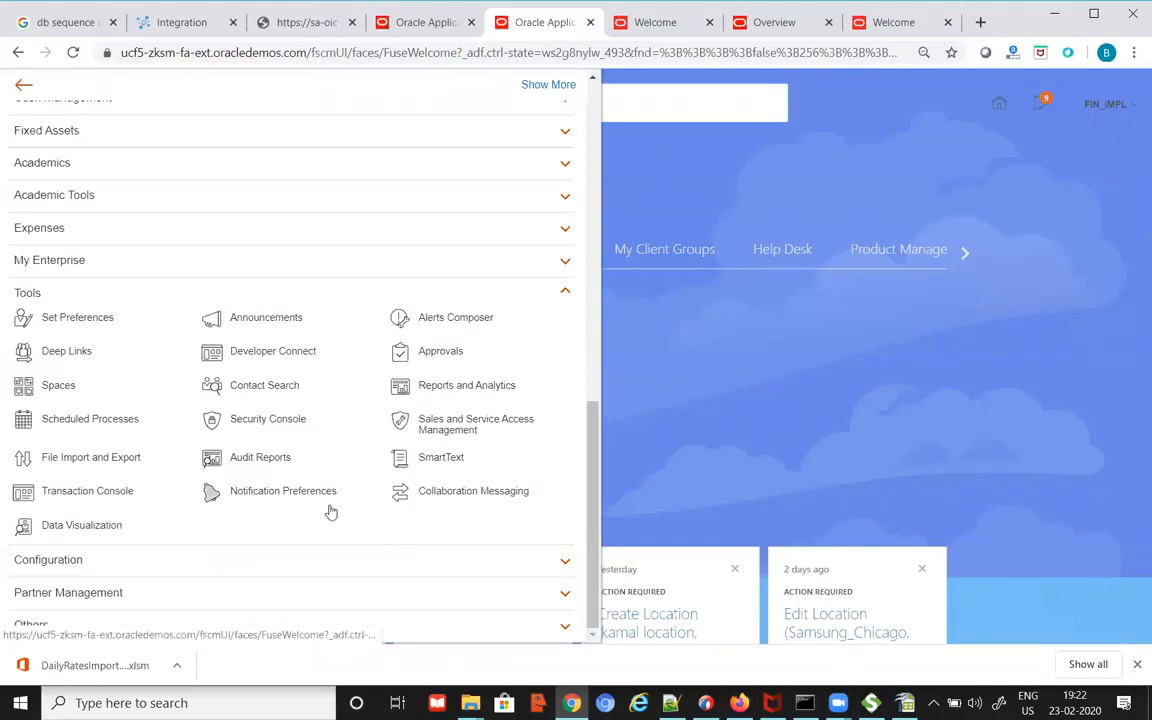
Step: Open File Import and Export from Navigator Tools, then return the Loyalty Program tab to the home page
click(99, 459)
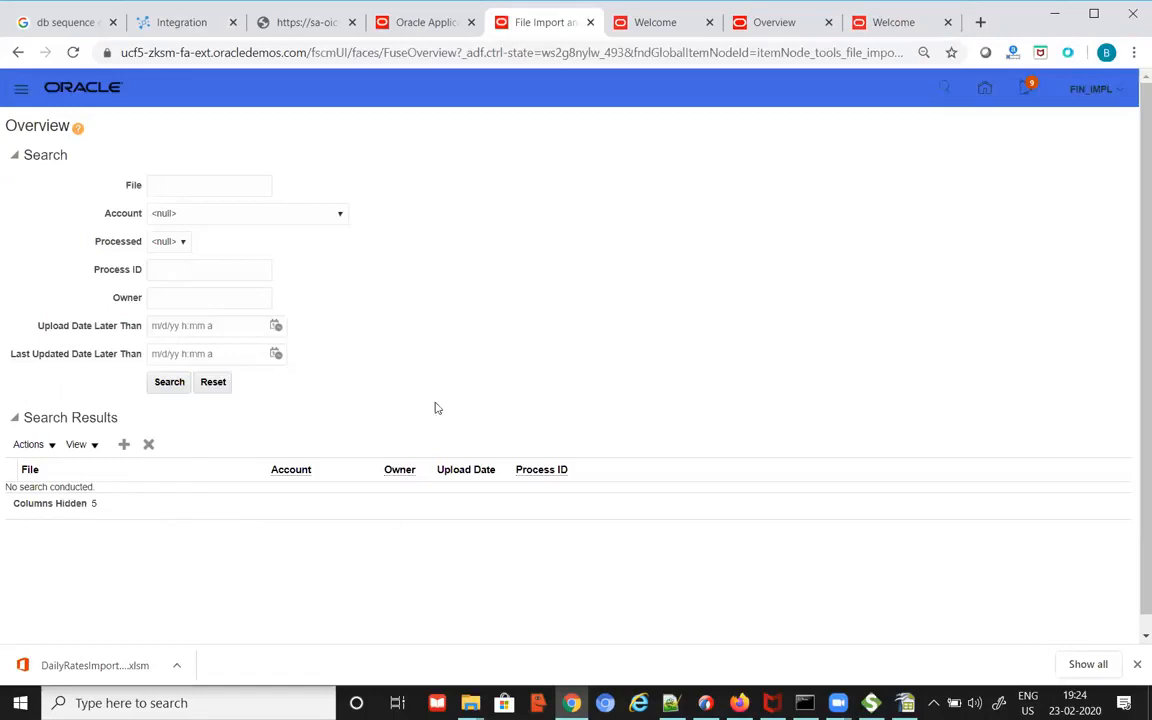
click(676, 28)
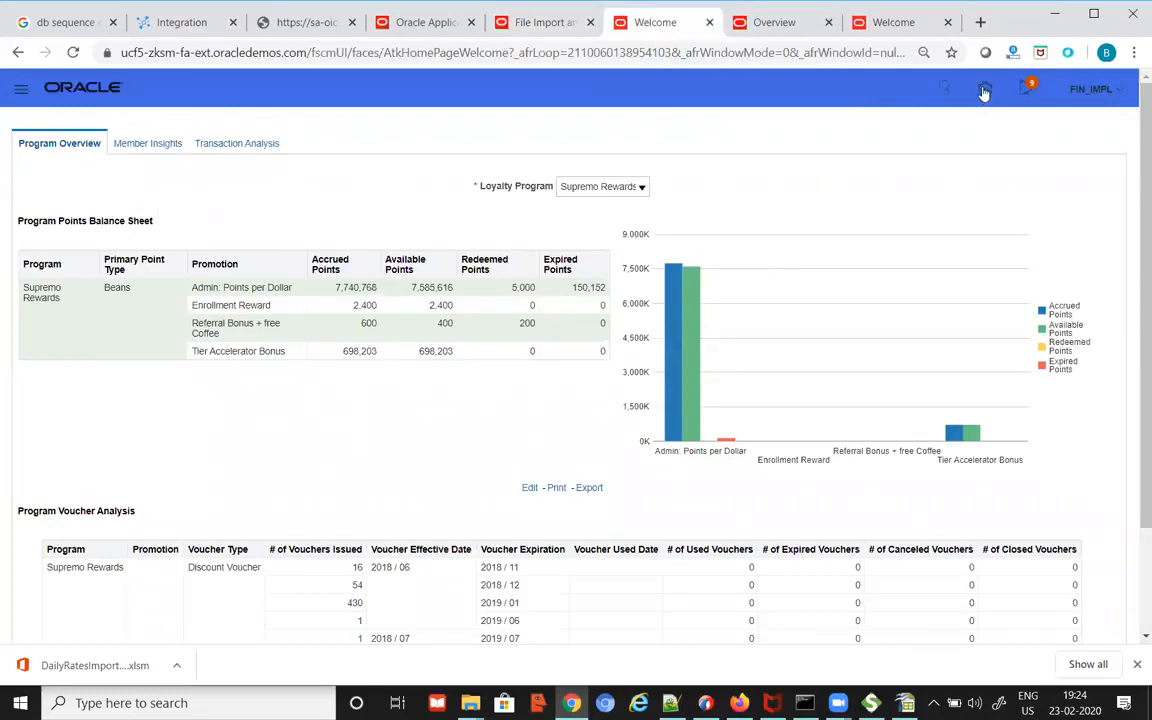
click(884, 90)
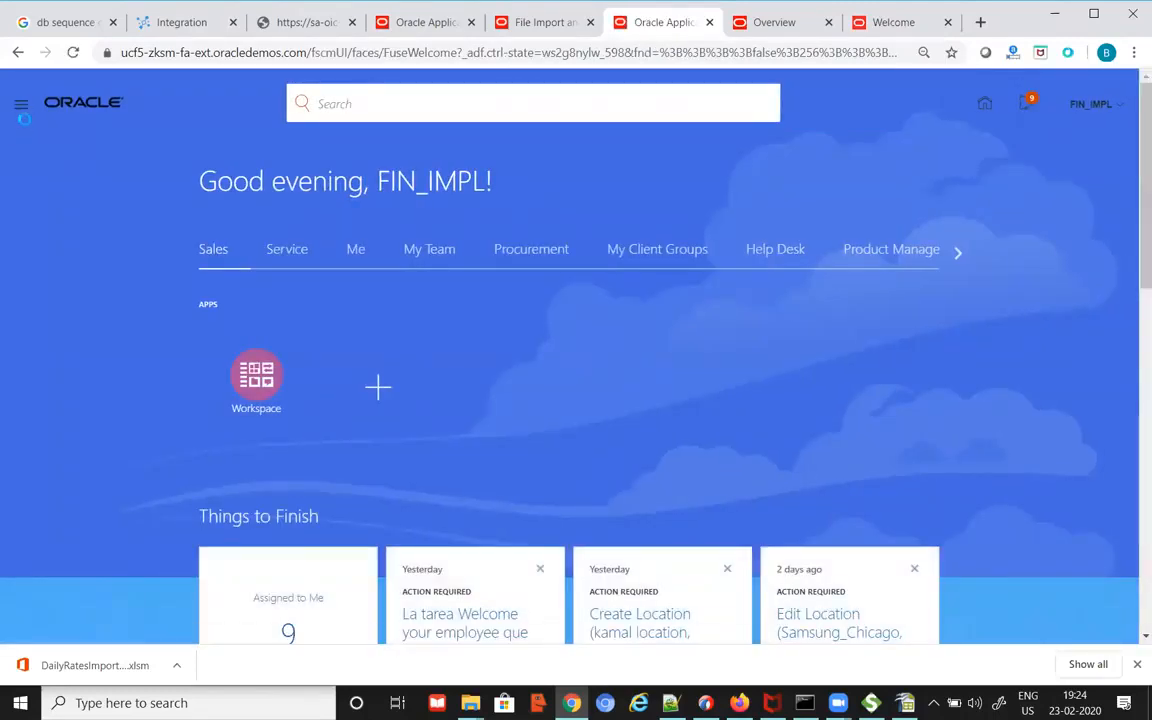
Step: Open Scheduled Processes from the Navigator's Tools group, then switch to the Overview and Loyalty Program tabs
click(21, 106)
scroll(484, 473, down, 8)
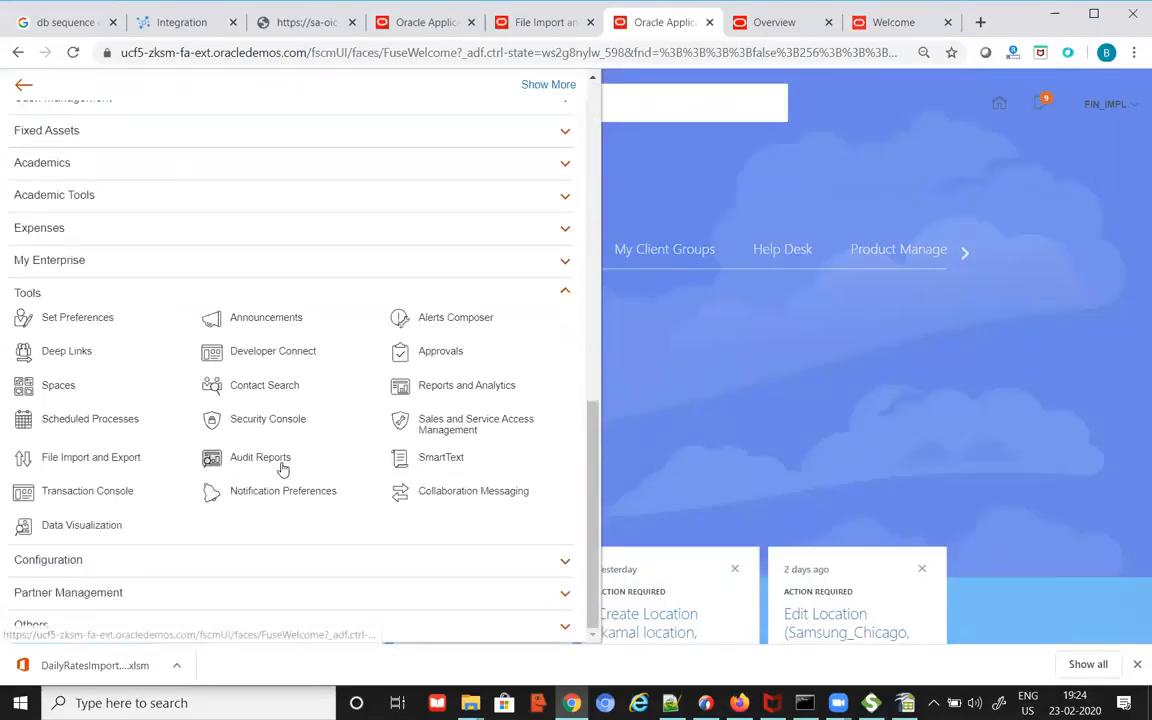
click(110, 419)
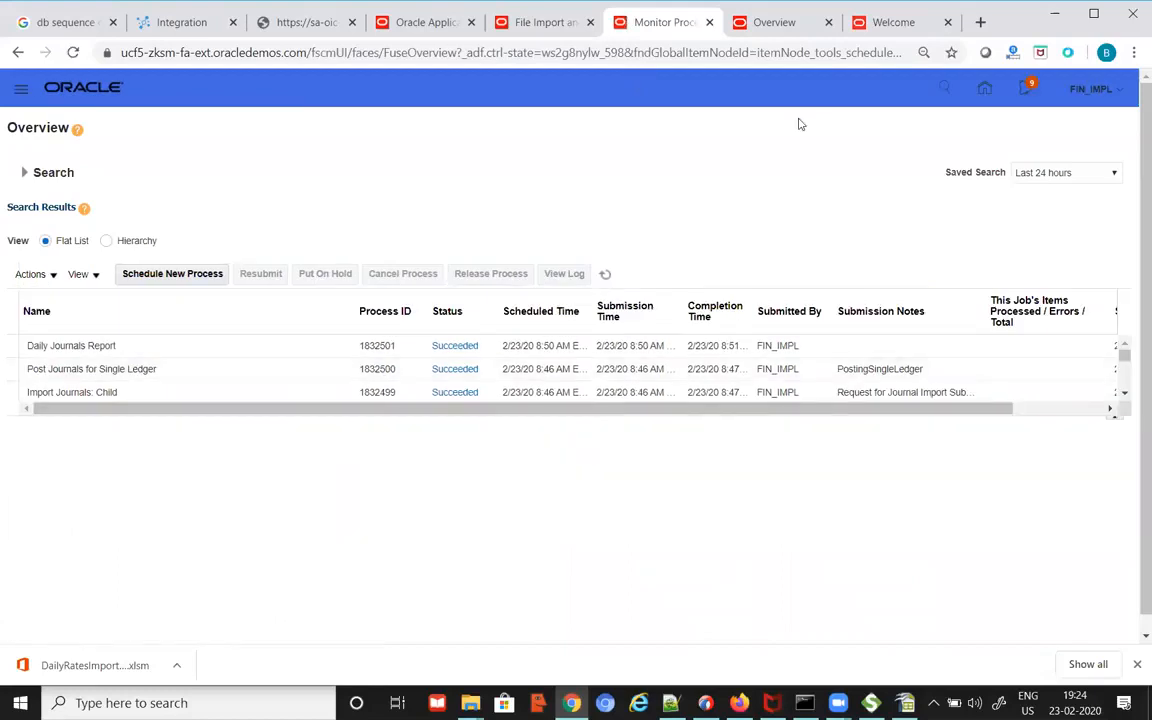
click(783, 30)
click(893, 22)
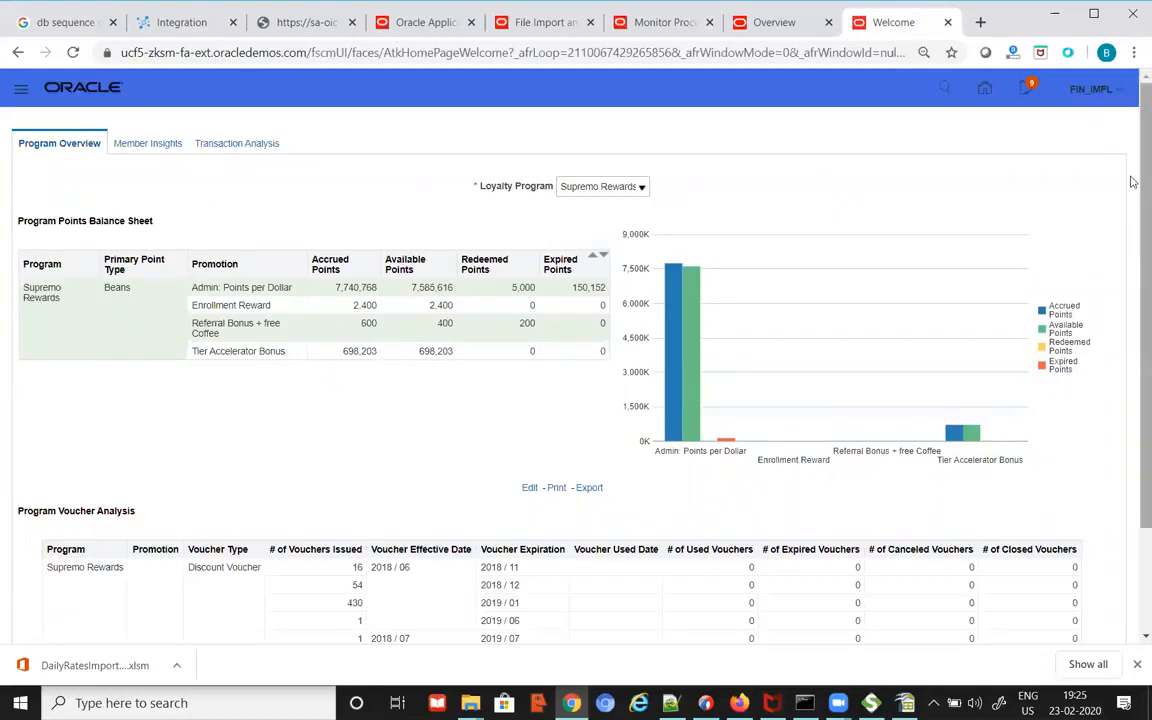
Step: Open Setup and Maintenance from the FIN_IMPL user menu
click(1095, 89)
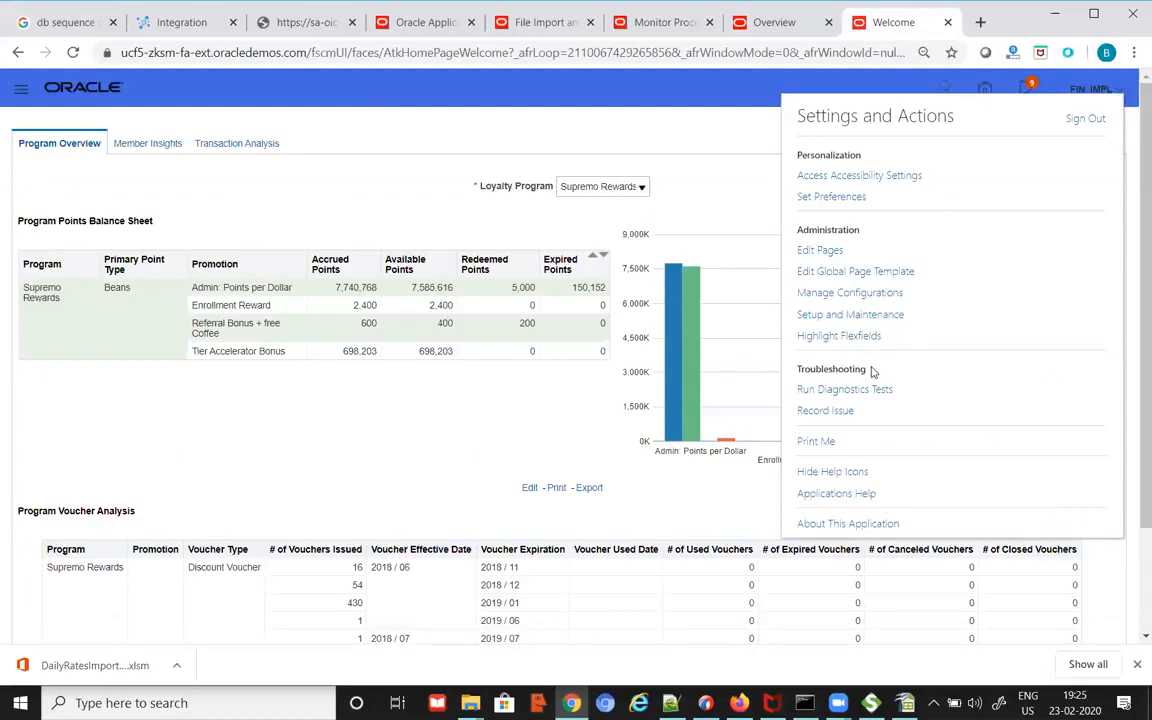
click(875, 314)
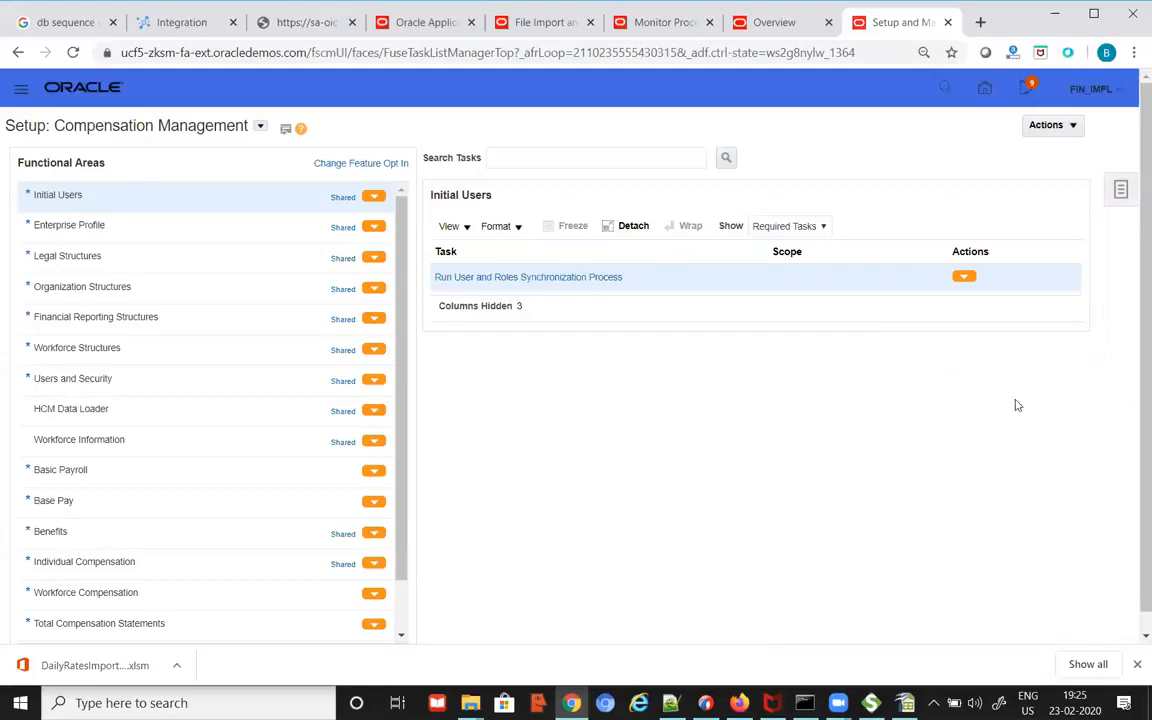
Step: Search setup tasks for manage%daily%rate% and open the Manage Daily Rates task
click(1119, 195)
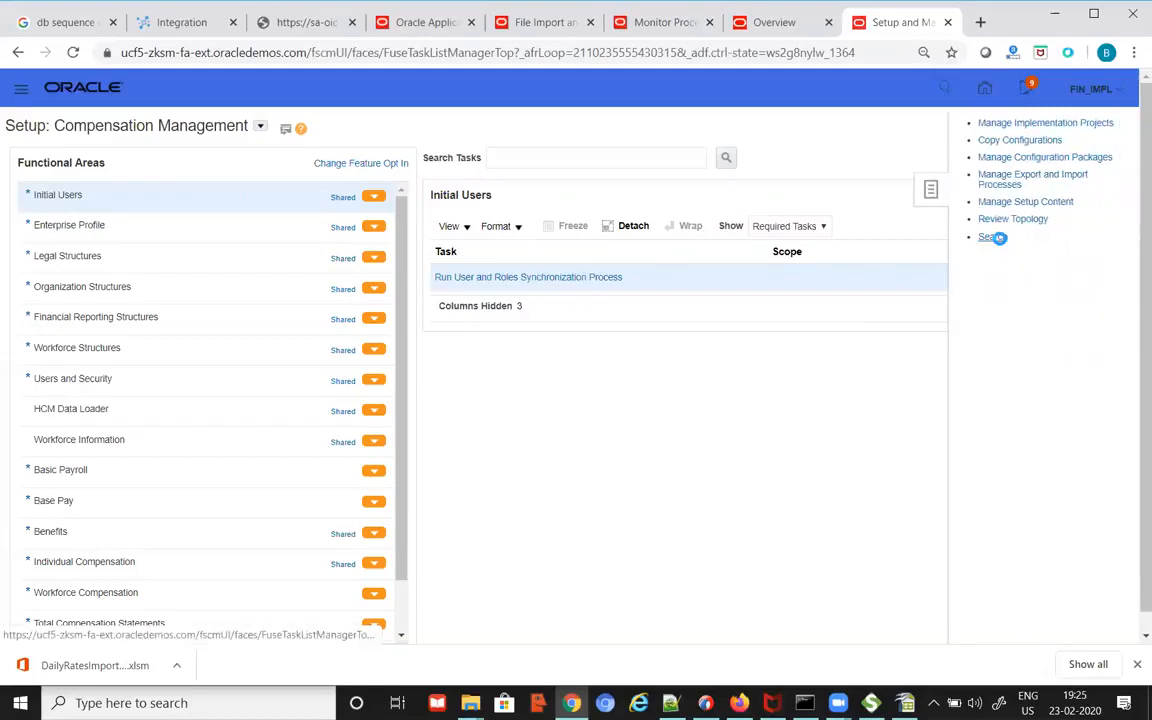
click(994, 238)
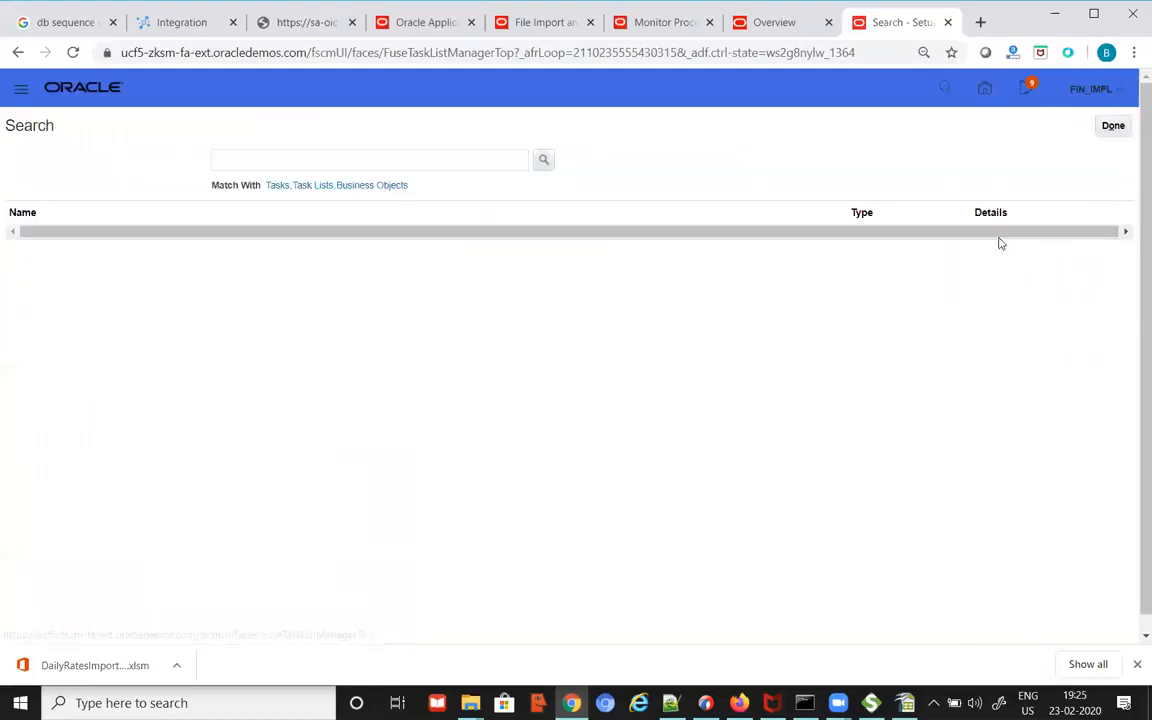
click(485, 158)
text(mana)
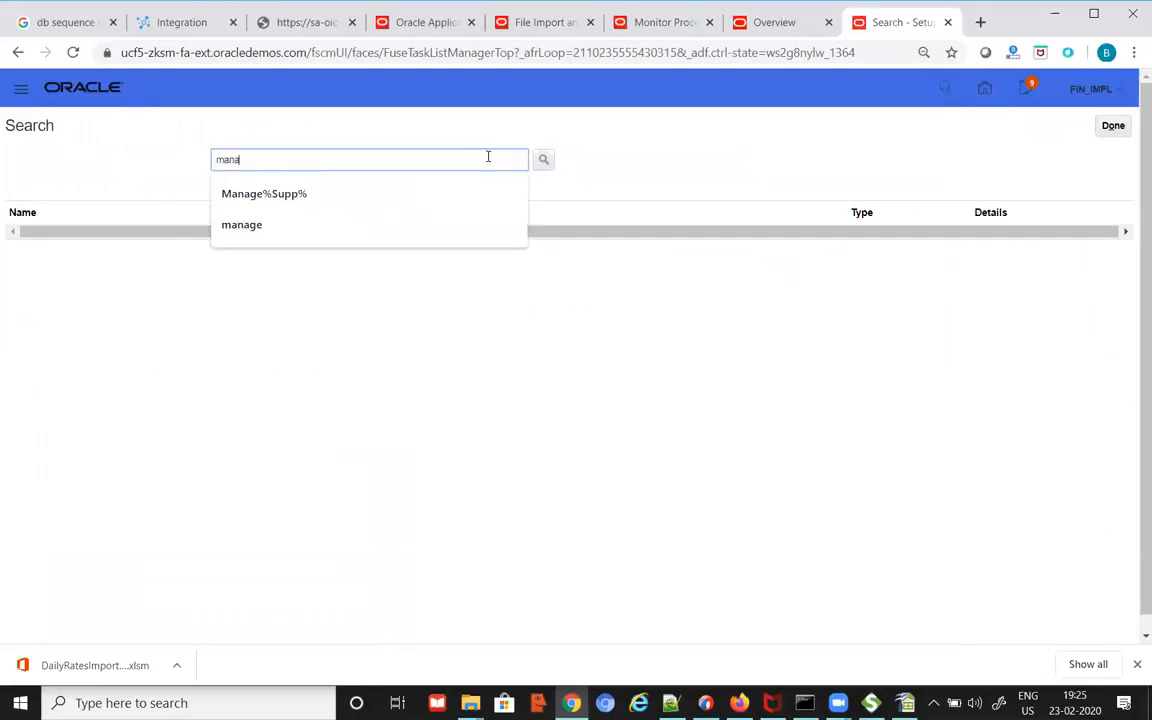
text(ge%)
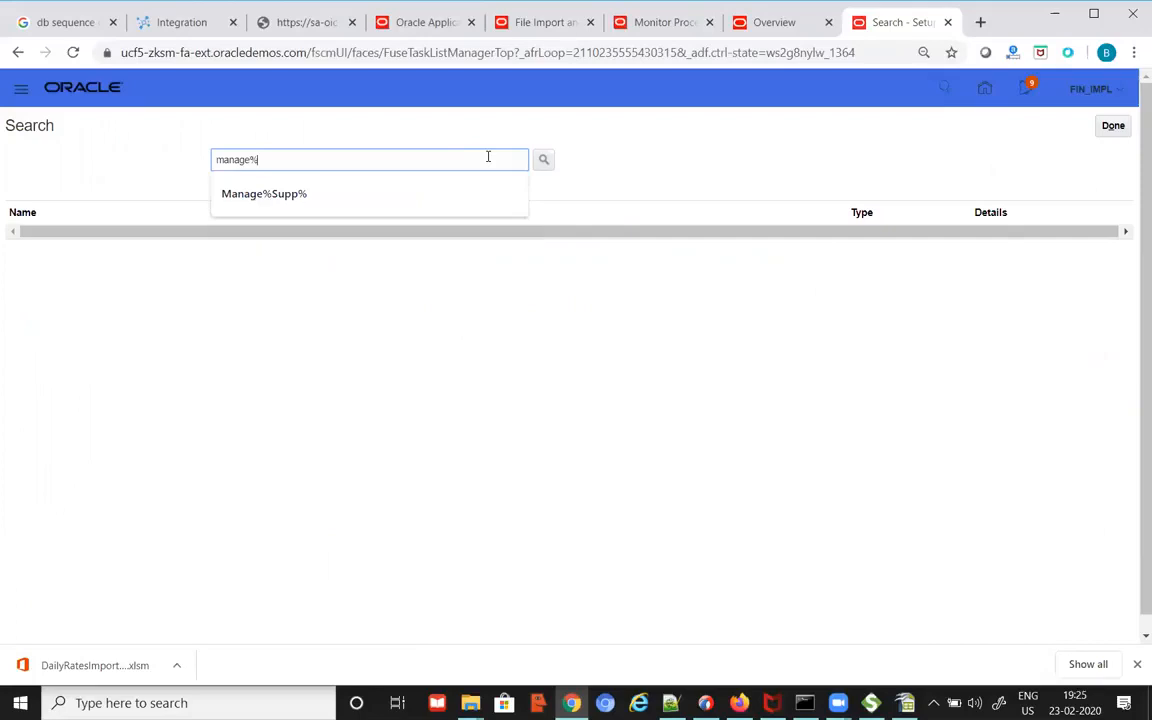
text(daily%)
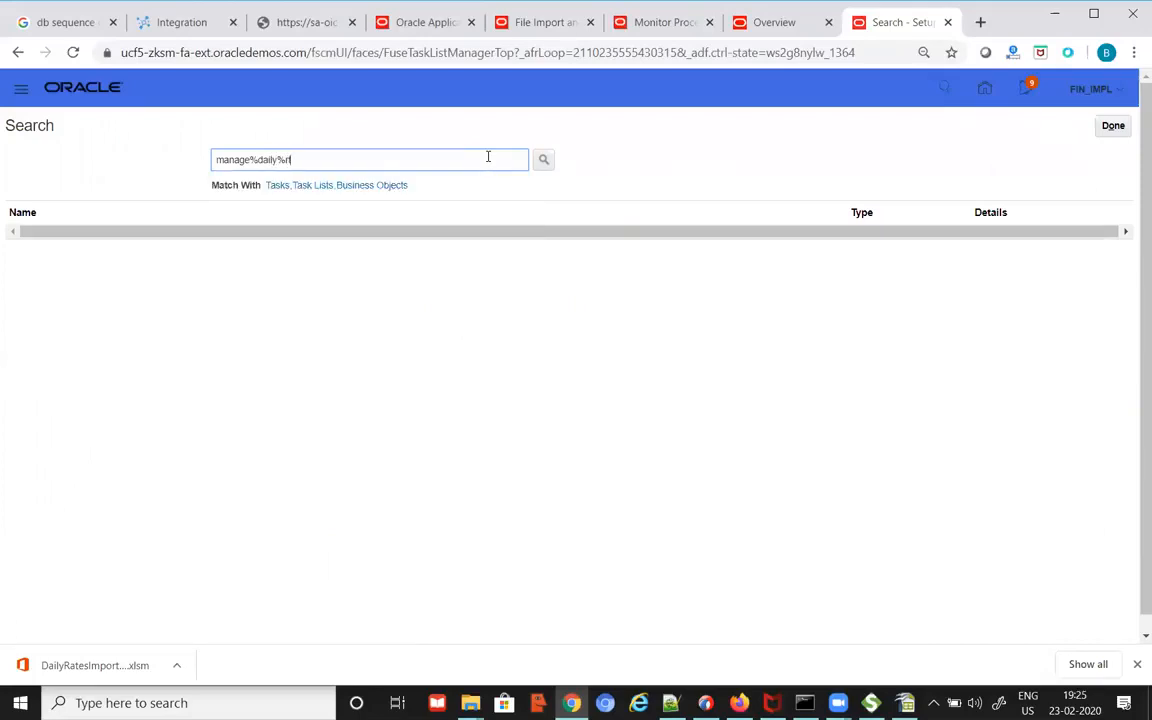
text(rate%)
key(Return)
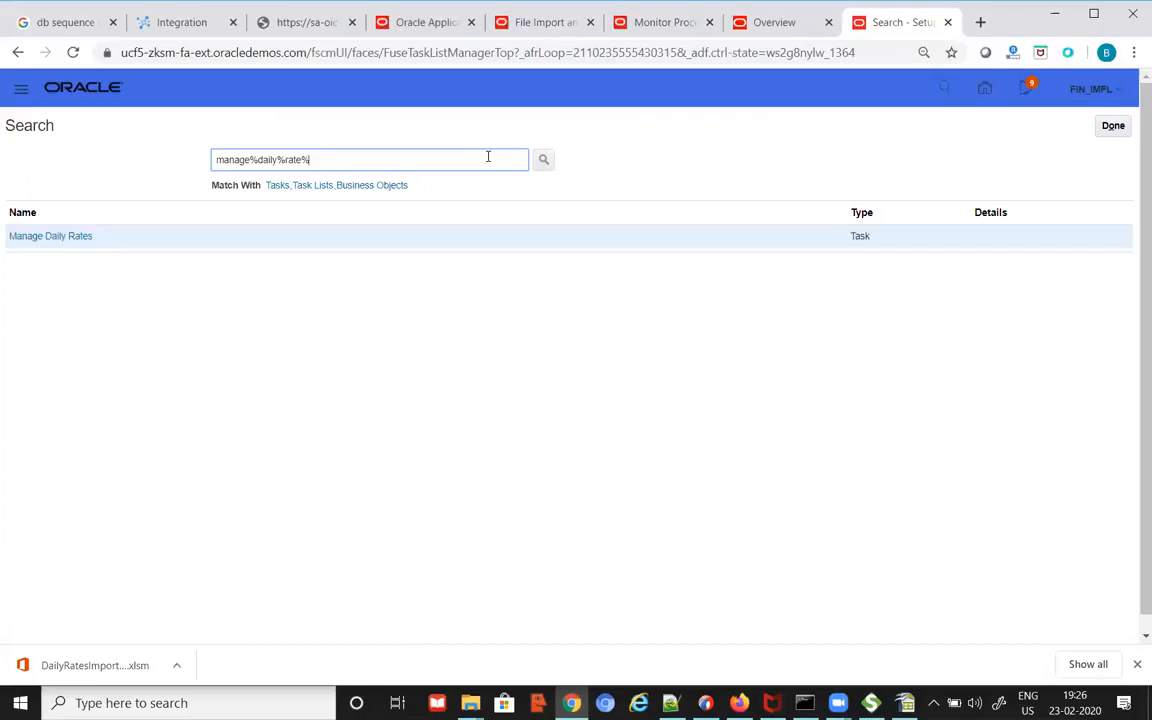
click(37, 236)
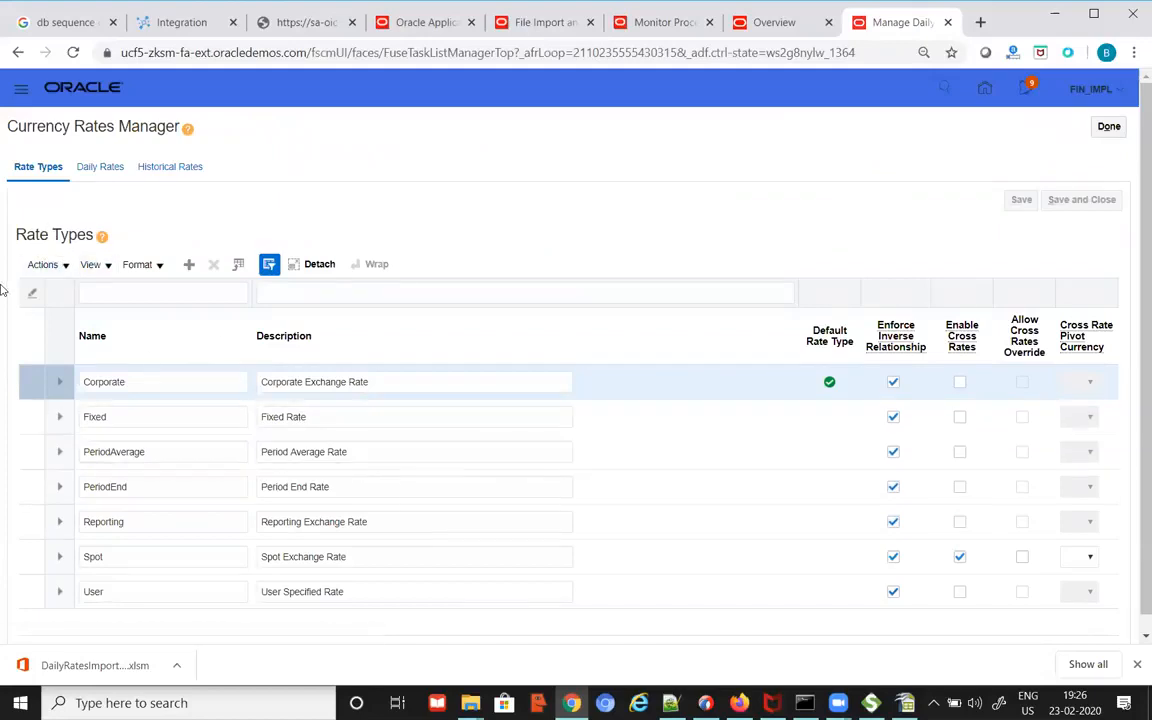
Step: Switch to the Daily Rates section and set From Currency to INR - Indian Rupee
click(48, 265)
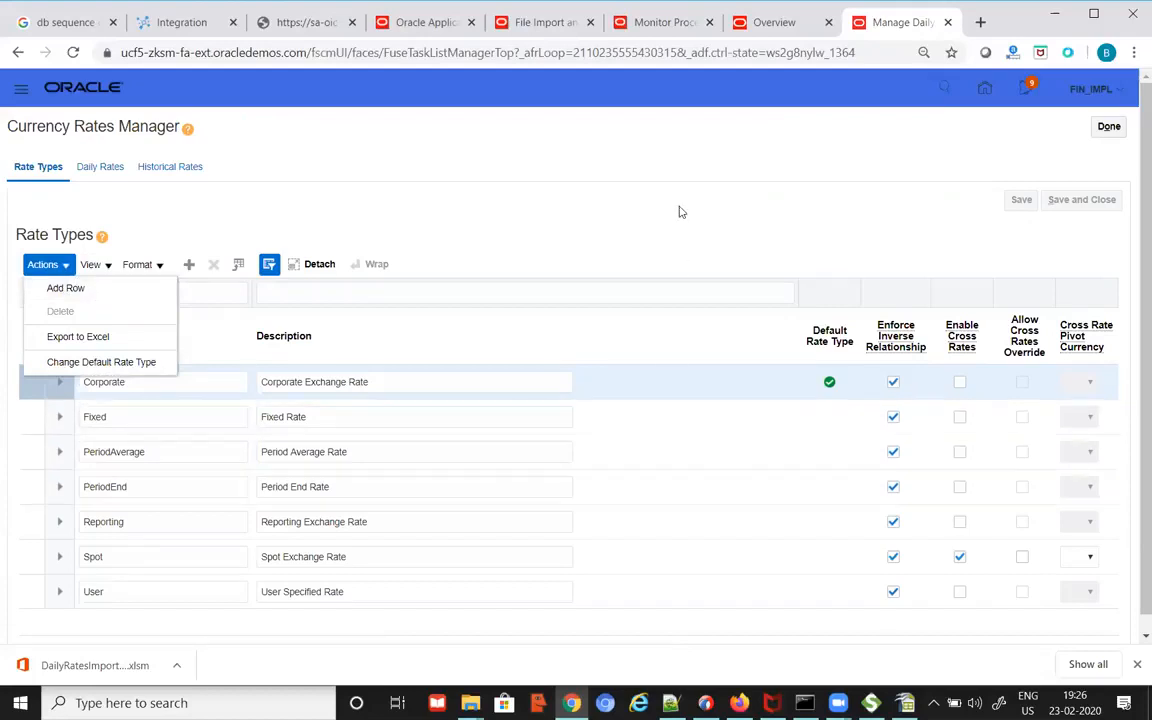
click(638, 230)
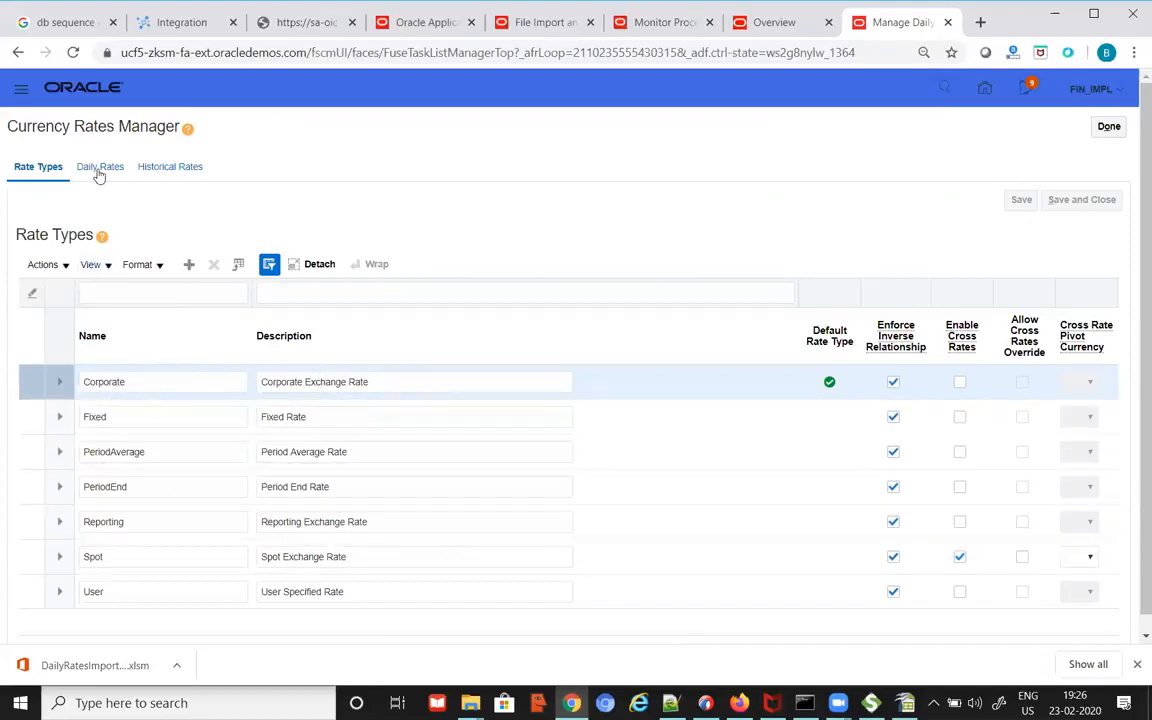
click(130, 168)
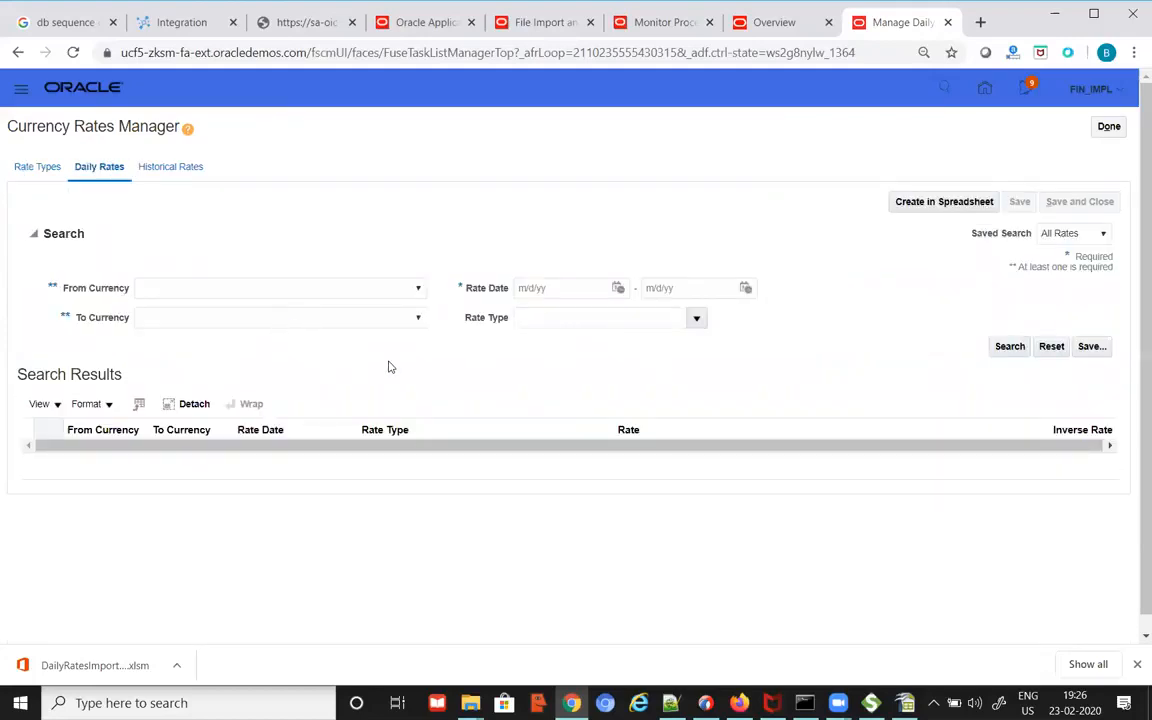
click(418, 288)
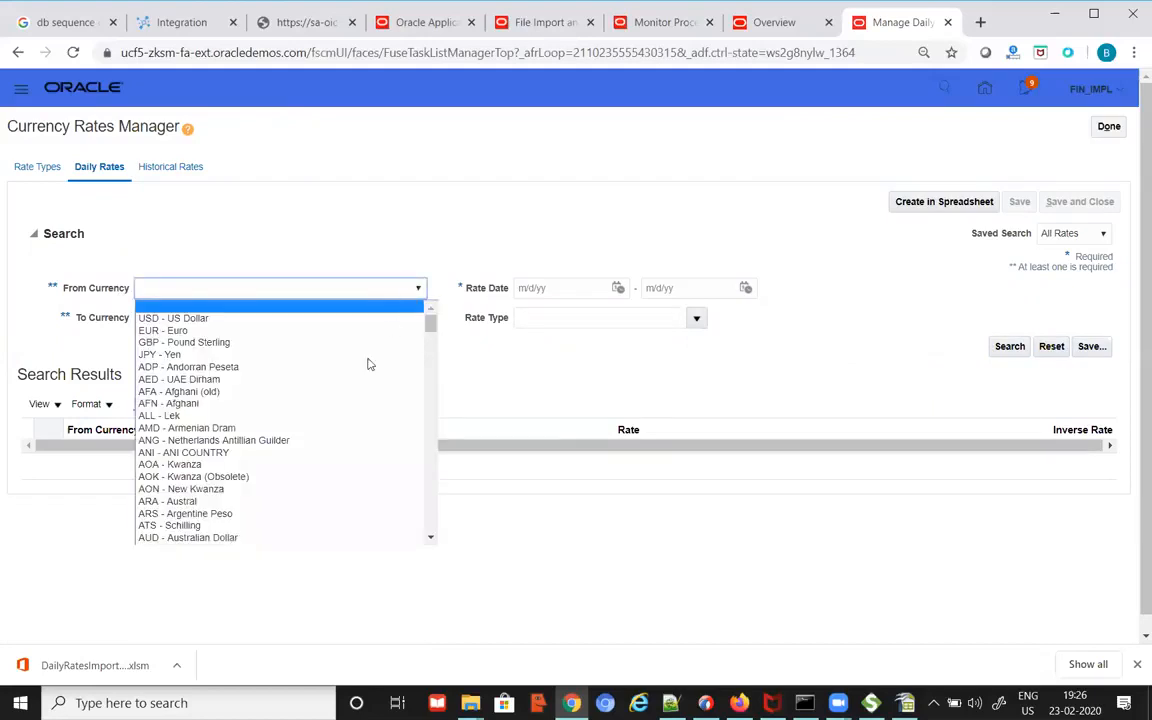
key(i)
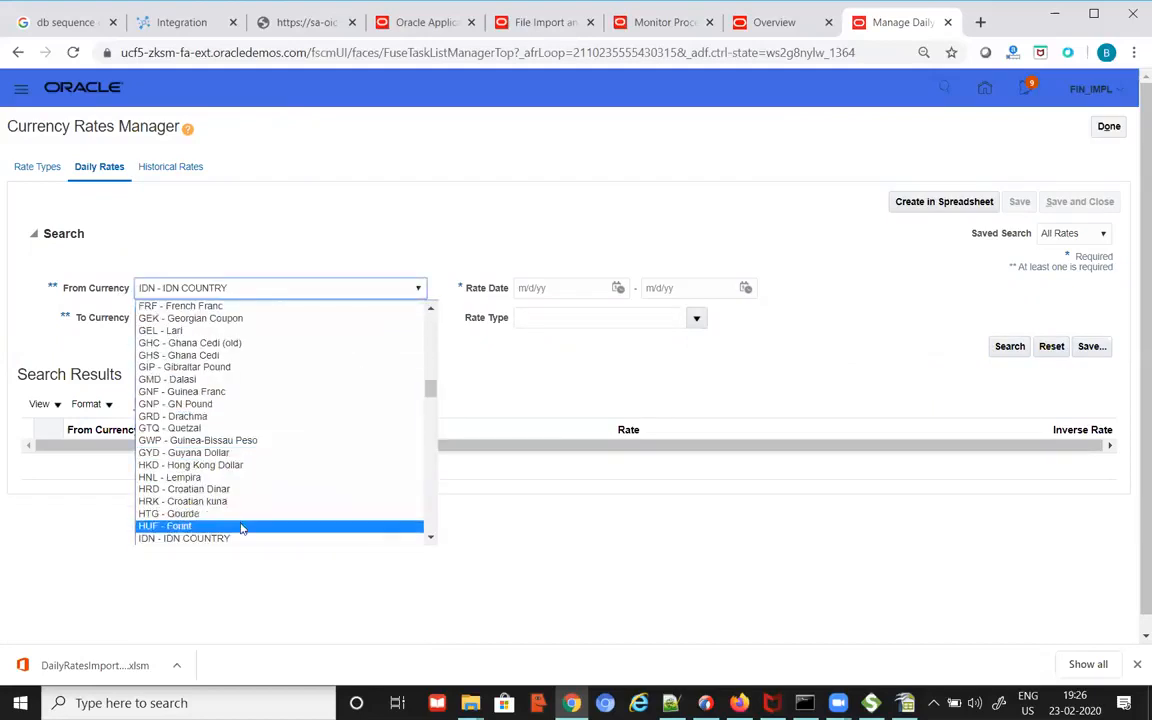
scroll(300, 470, down, 3)
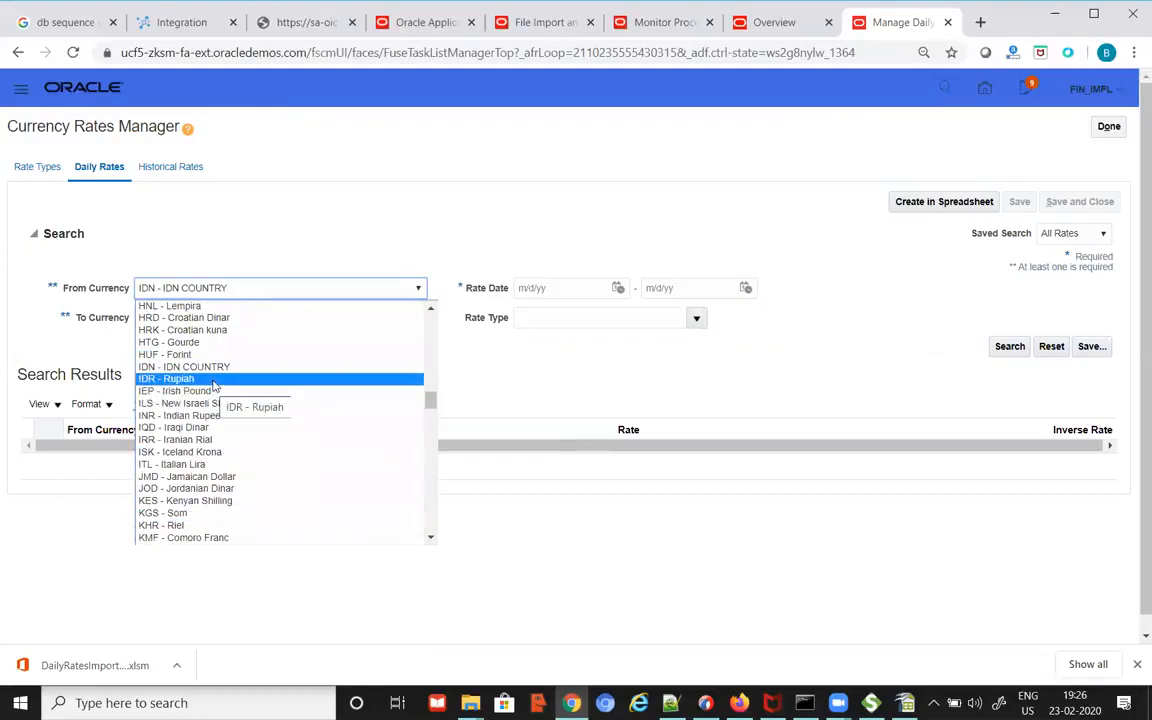
click(190, 414)
Step: Set To Currency to USD - US Dollar
click(413, 322)
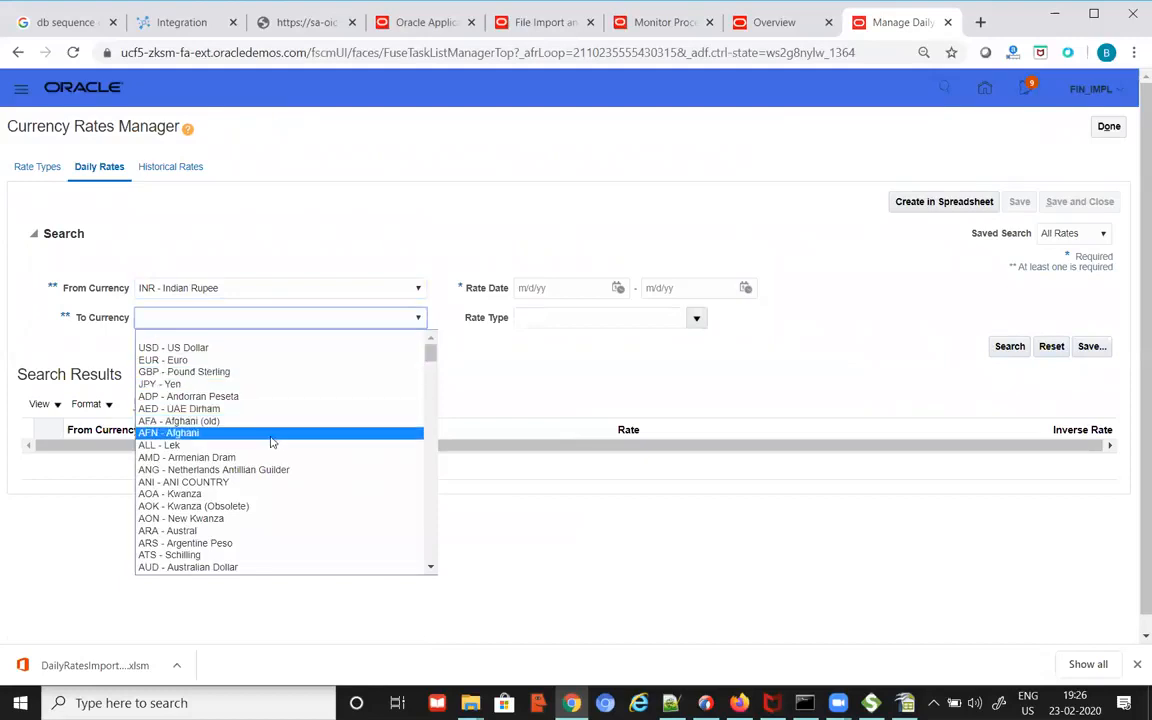
key(u)
scroll(268, 441, up, 8)
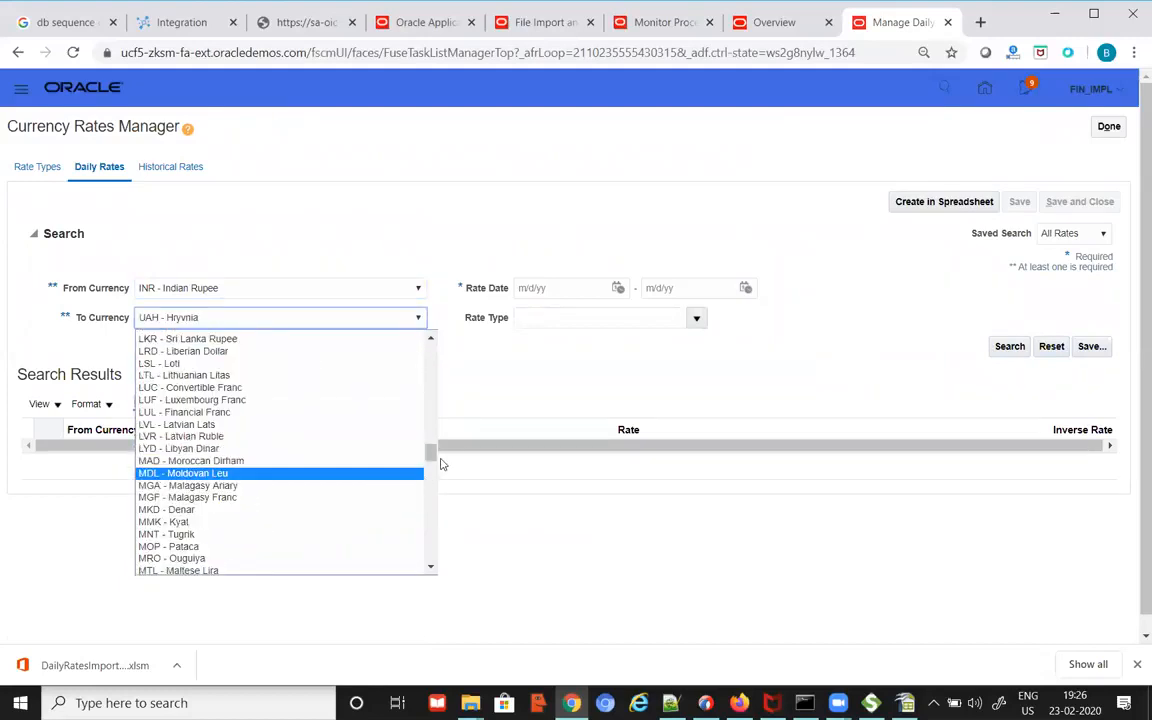
drag(431, 449, 431, 338)
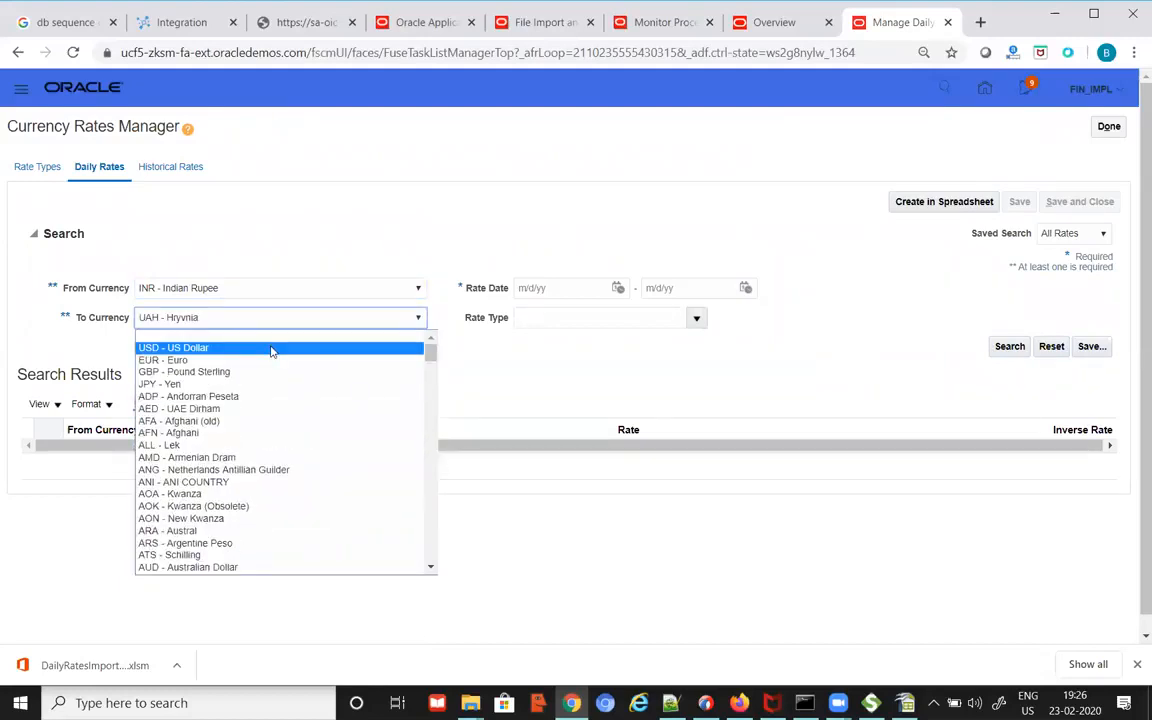
click(273, 347)
Step: Set both rate dates to 2/23/20, leave rate type blank, and search
click(626, 290)
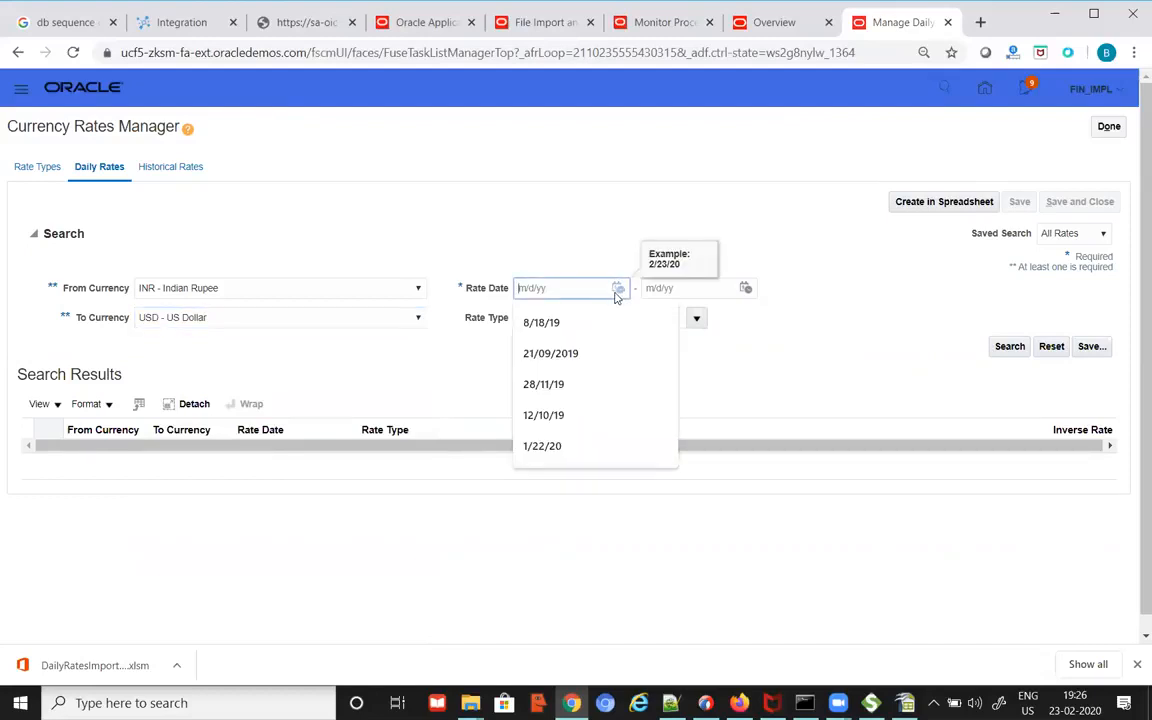
click(618, 289)
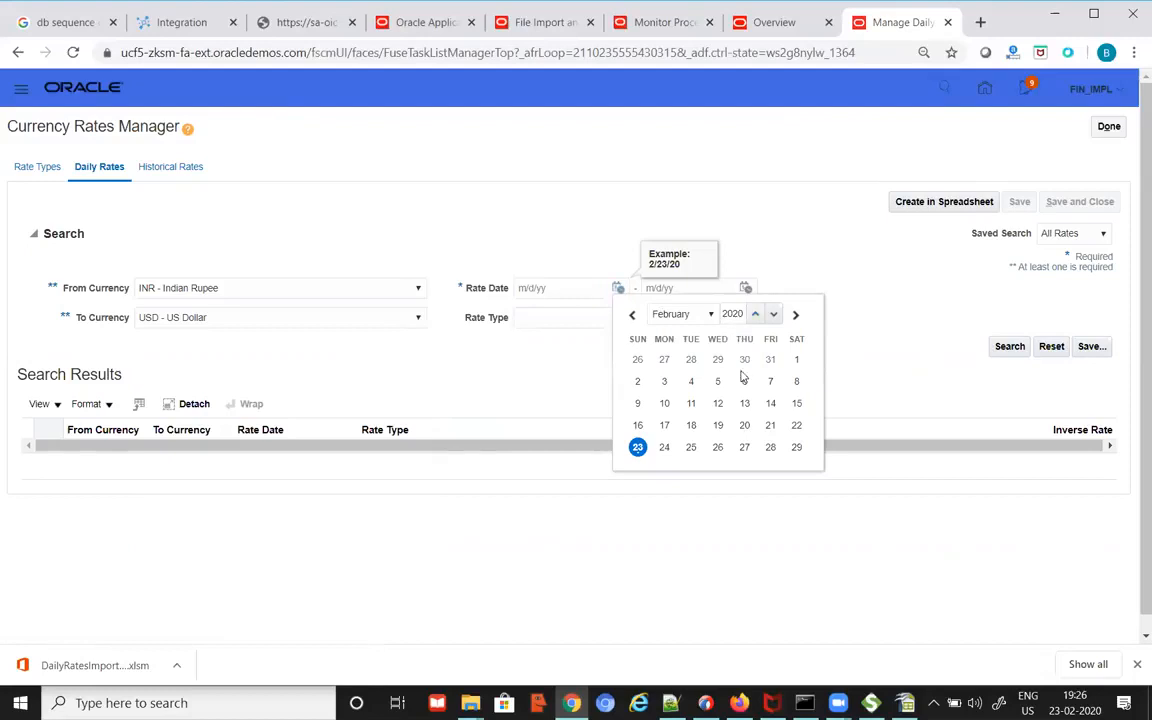
click(638, 448)
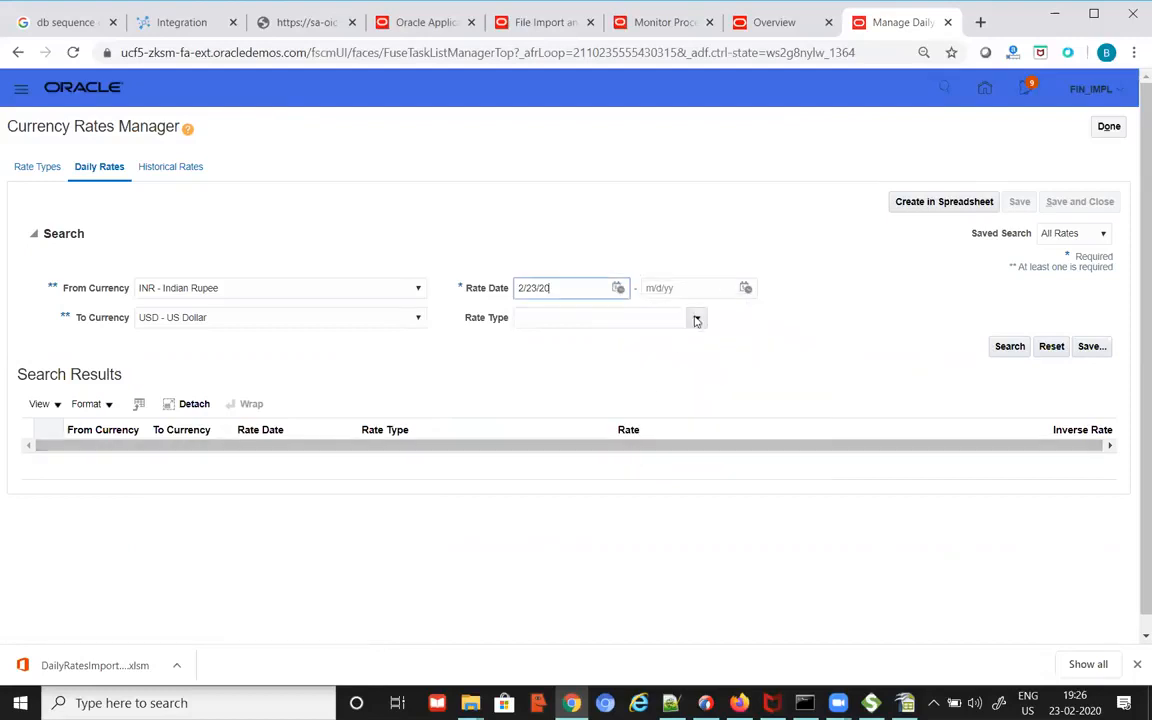
click(745, 289)
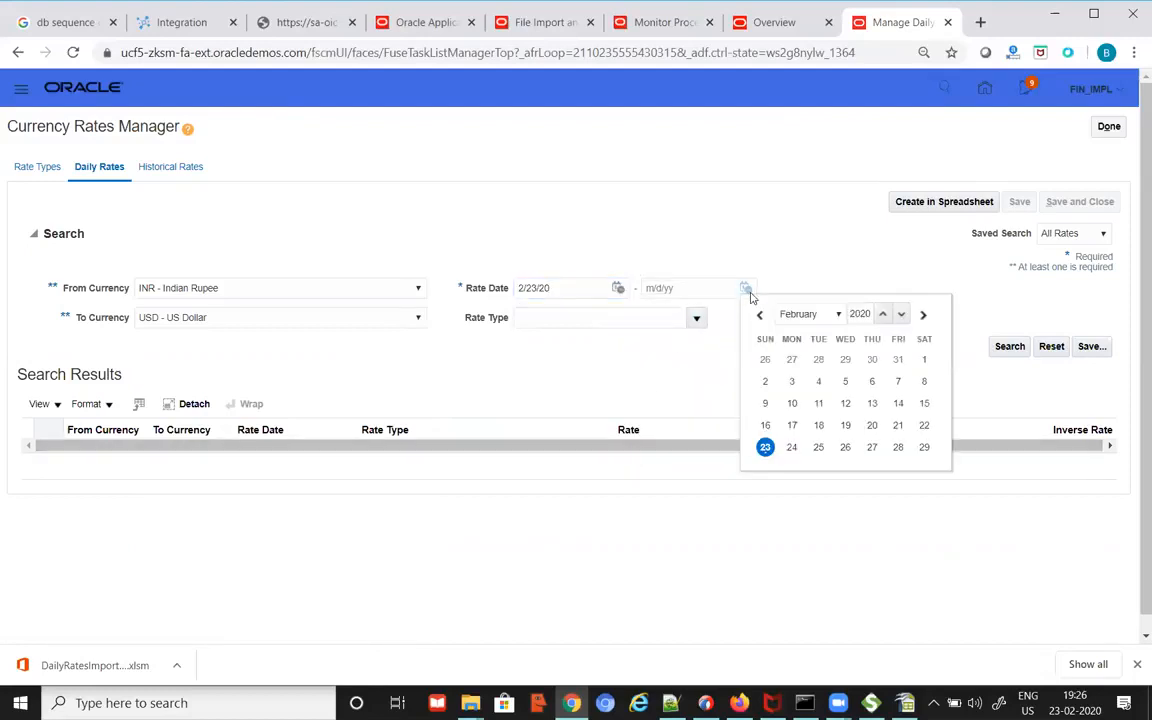
click(765, 447)
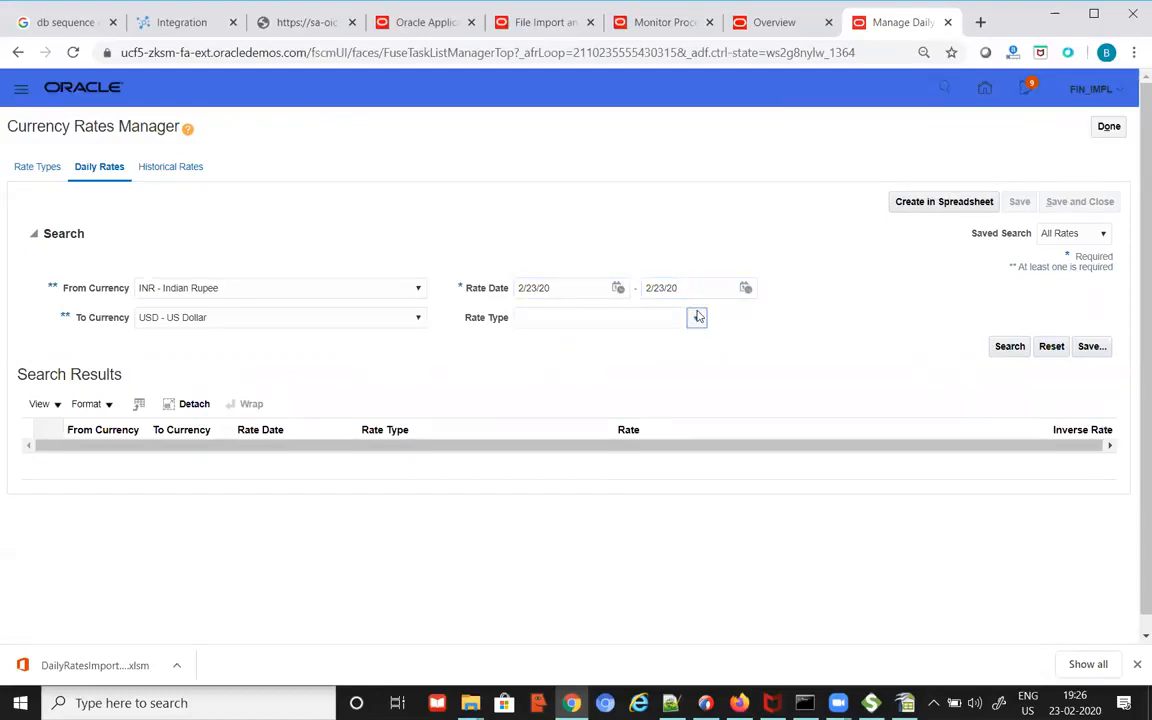
click(700, 321)
click(799, 332)
click(1009, 347)
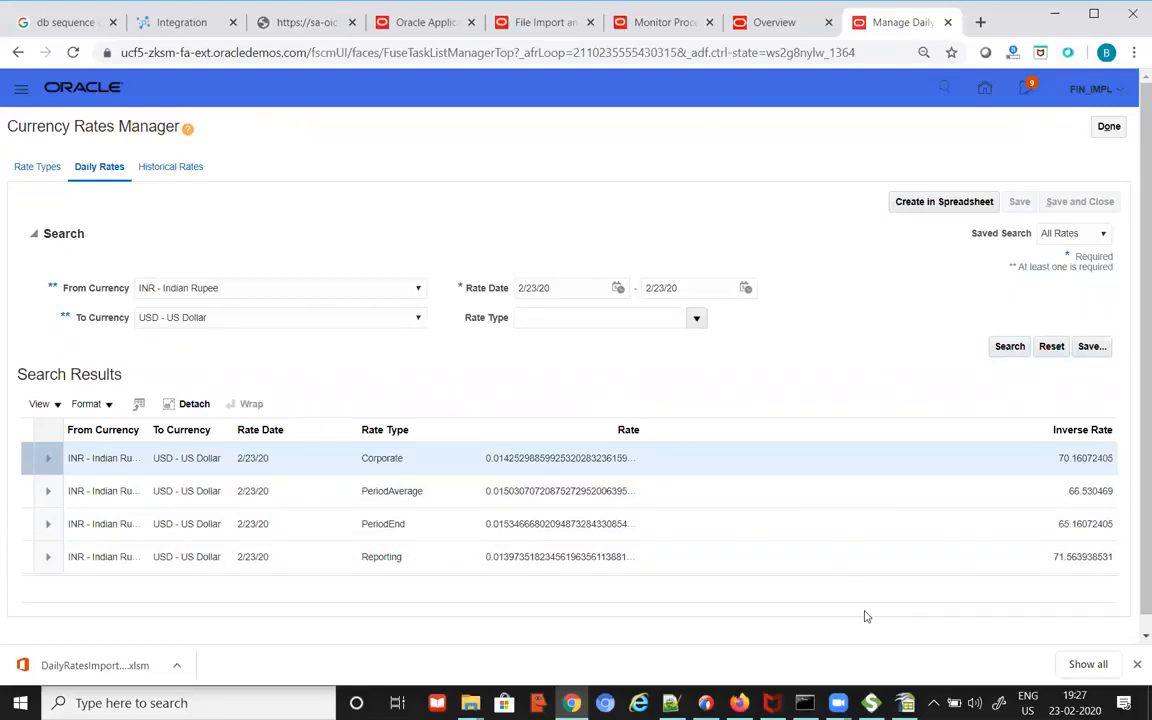
Step: Review bk_dailyrates20-01-22.csv in Notepad++, then close it
key(alt+Tab)
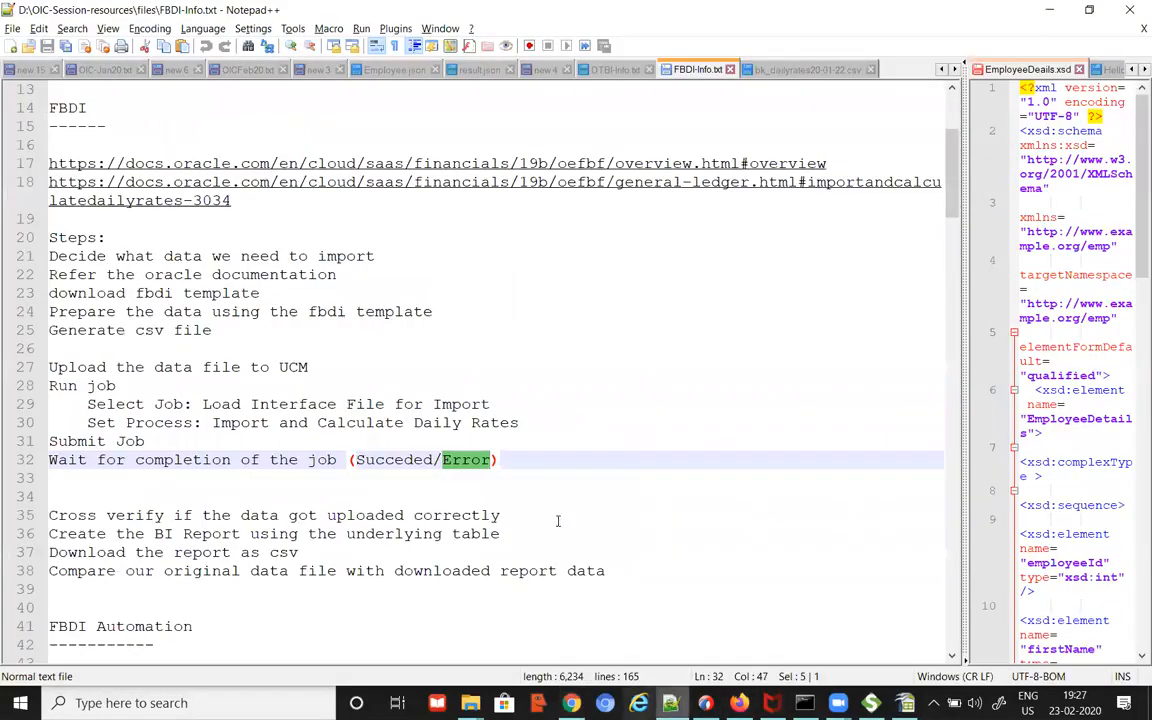
click(800, 69)
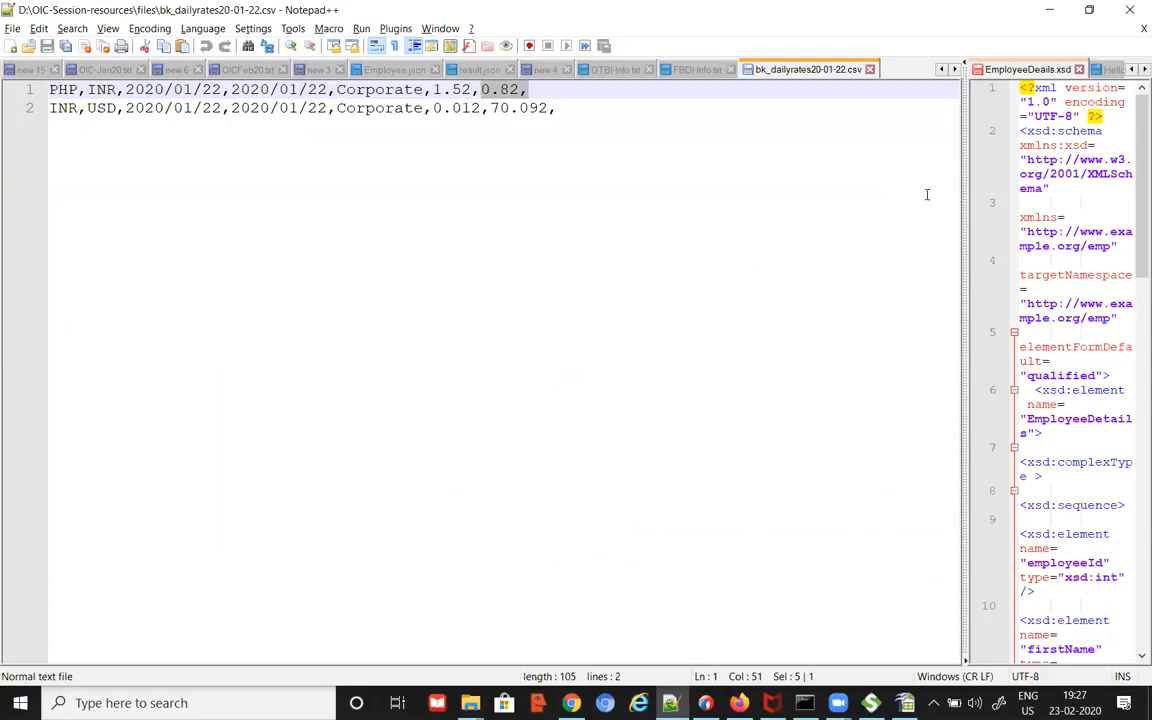
click(870, 69)
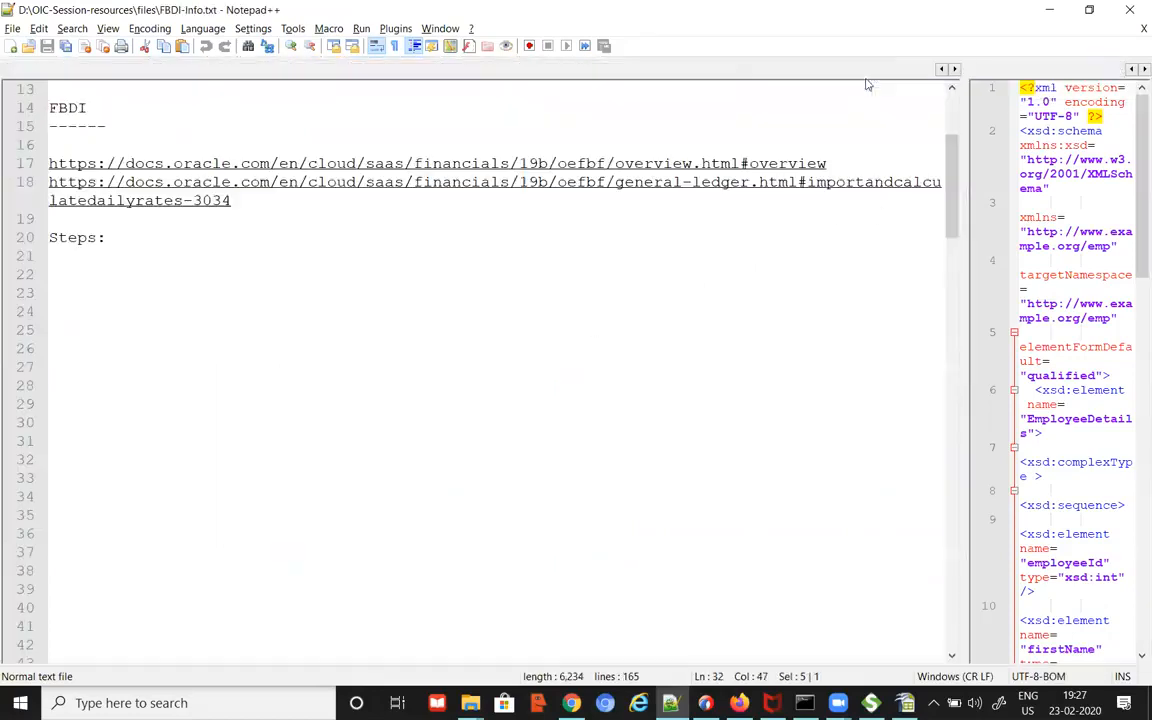
Step: Duplicate bk_dailyrates20-01-22.csv and change the copy's date part to 20-02-23
mouse_move(470, 702)
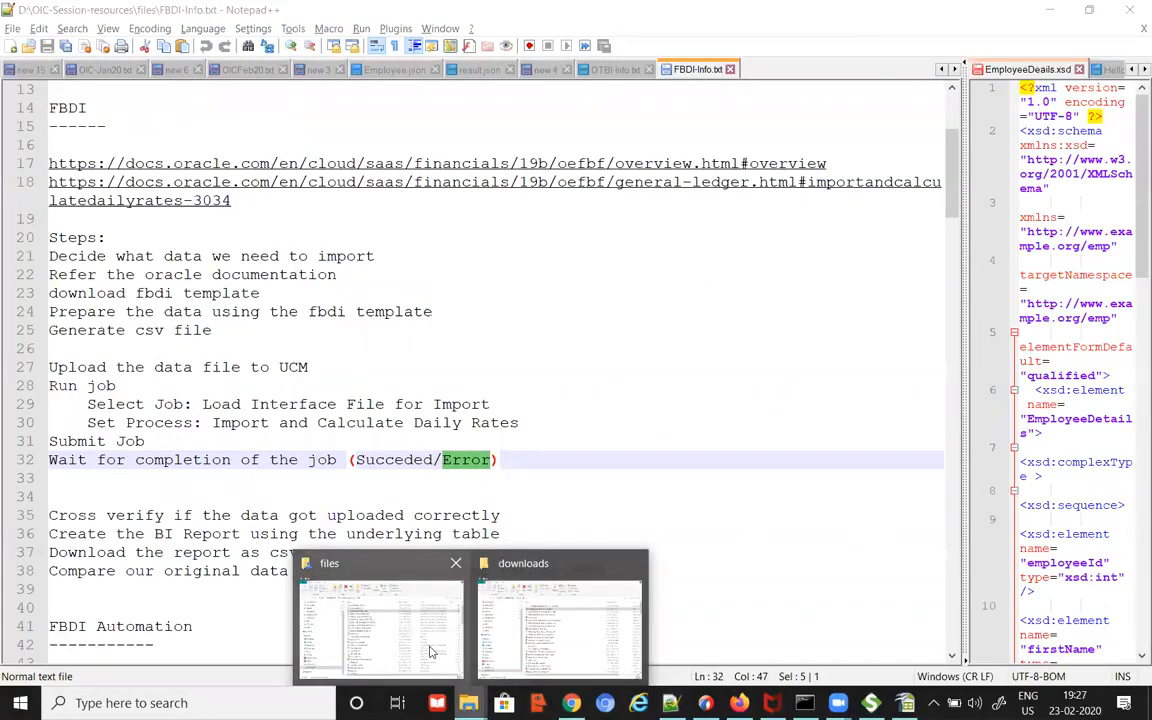
click(380, 600)
key(ctrl+c)
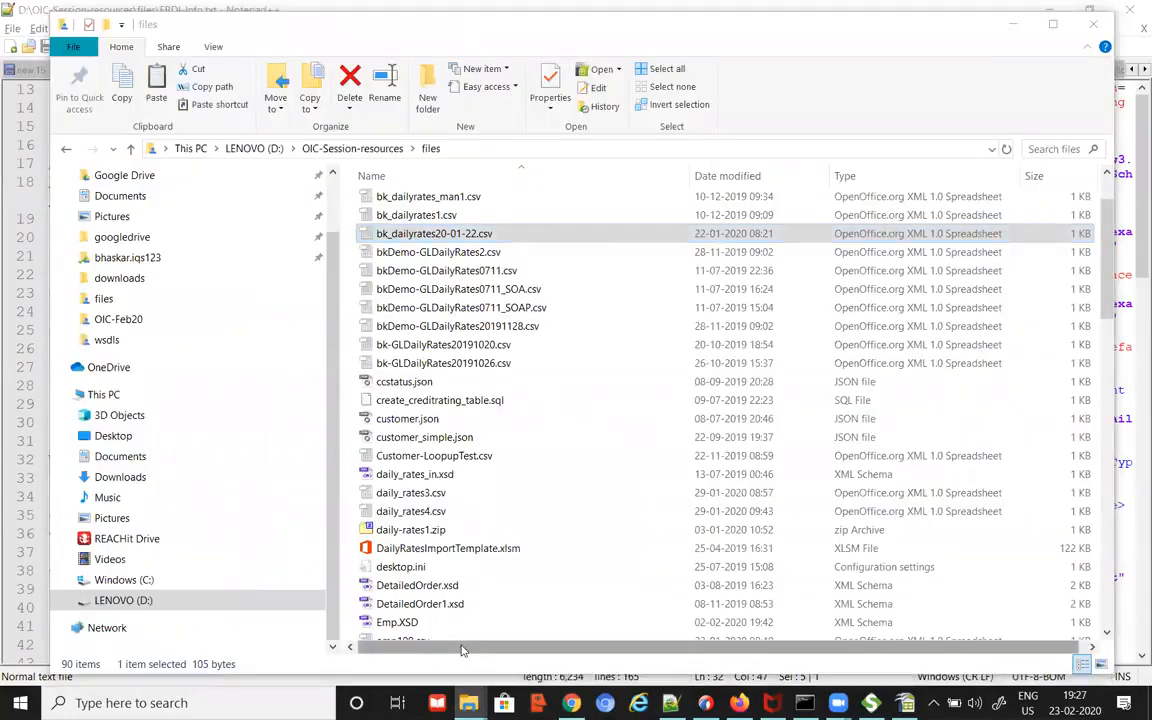
key(ctrl+v)
right_click(519, 236)
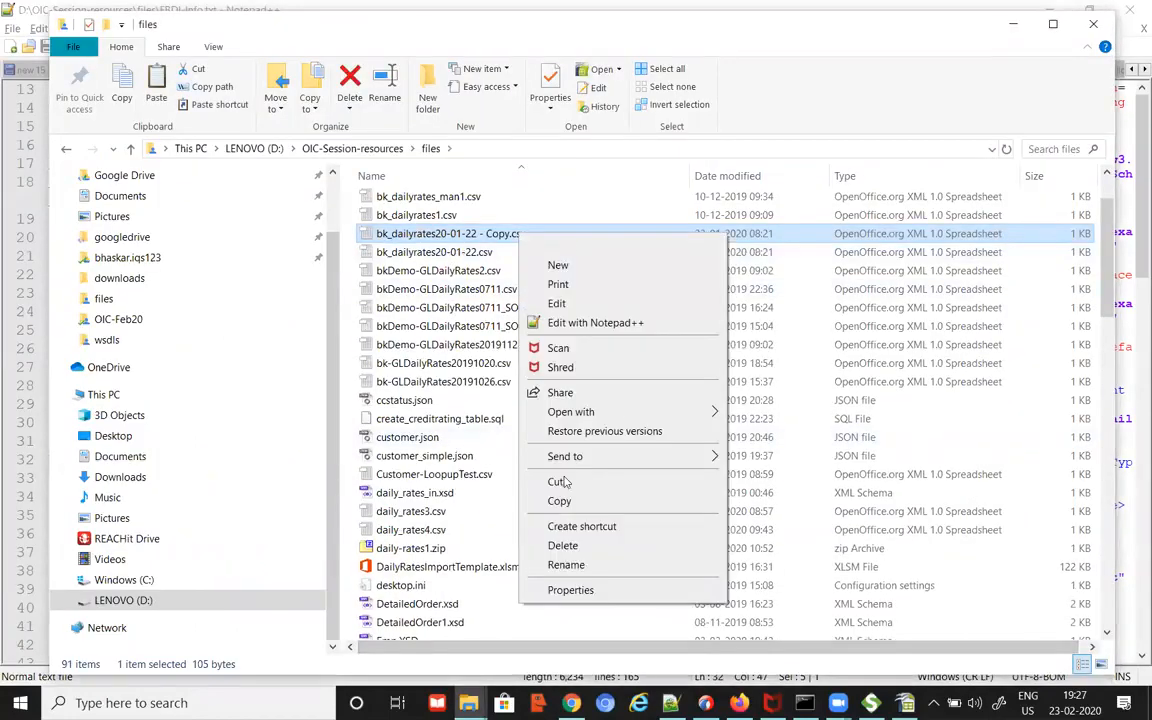
click(566, 563)
click(478, 234)
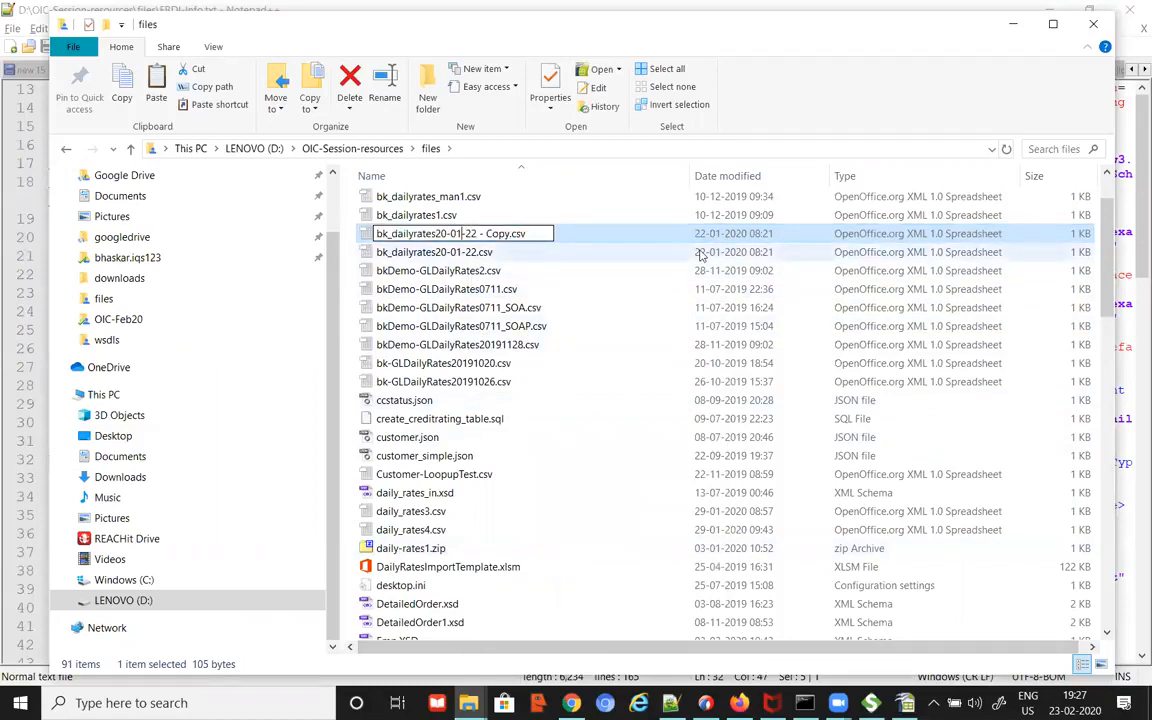
key(BackSpace)
text(2)
key(BackSpace)
text(3)
key(Return)
Step: Strip the '- Copy' suffix so the file is named bk_dailyrates20-02-23.csv
right_click(514, 256)
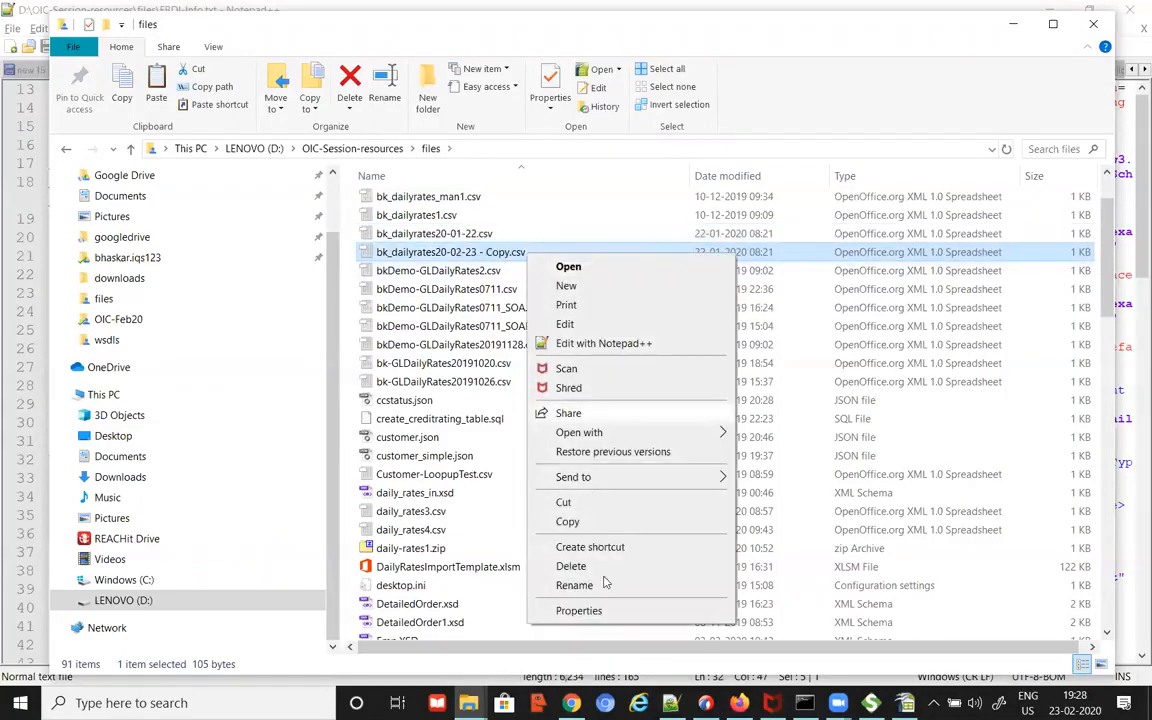
click(560, 586)
click(484, 253)
key(Delete)
key(Delete)
key(Delete)
key(Delete)
key(BackSpace)
key(BackSpace)
key(BackSpace)
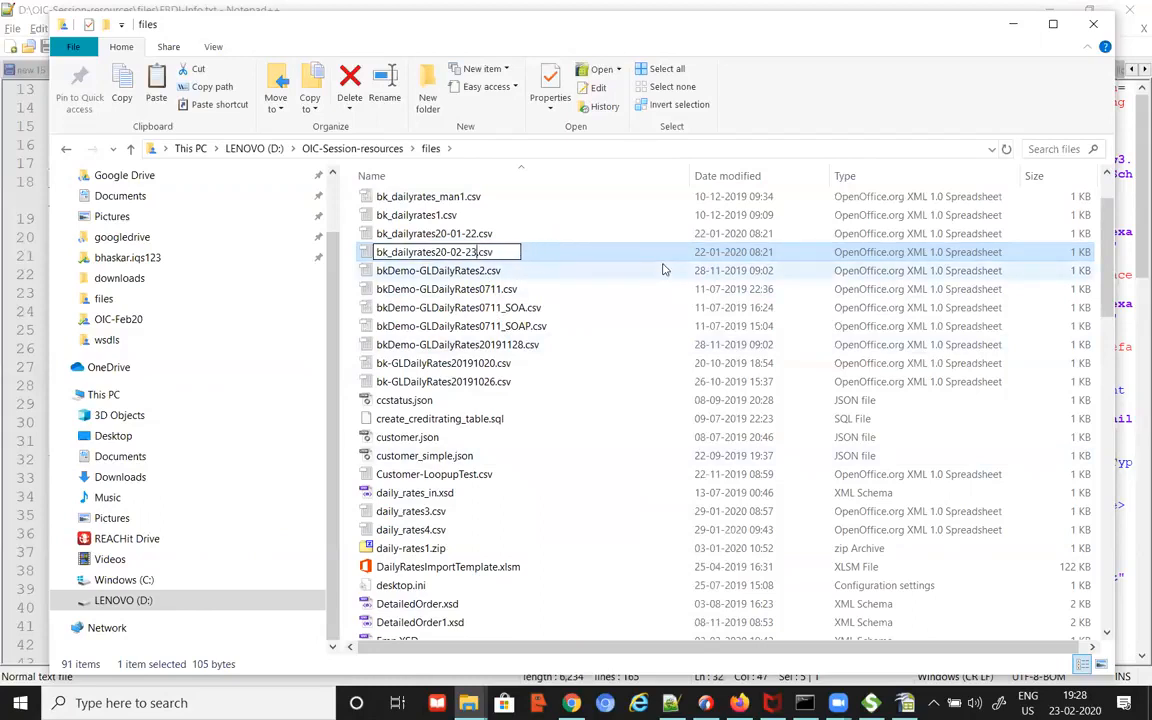
key(Return)
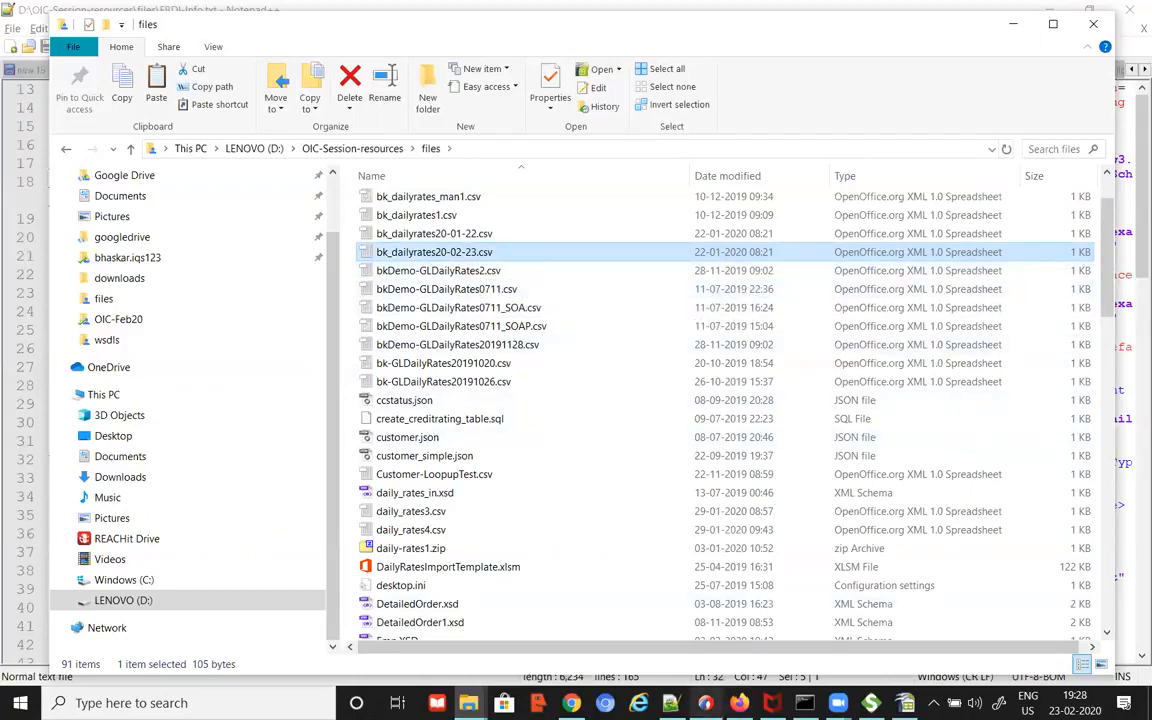
click(571, 703)
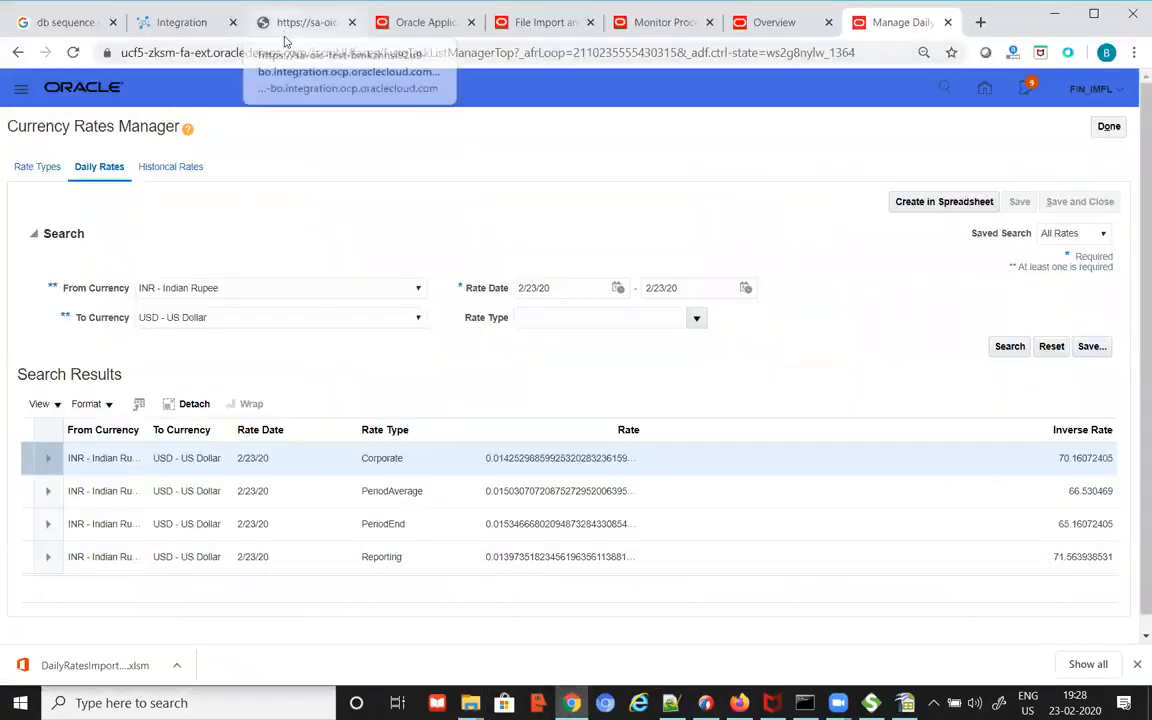
Step: Show the File Import and Export Overview page, then return to the files folder
click(445, 30)
click(508, 32)
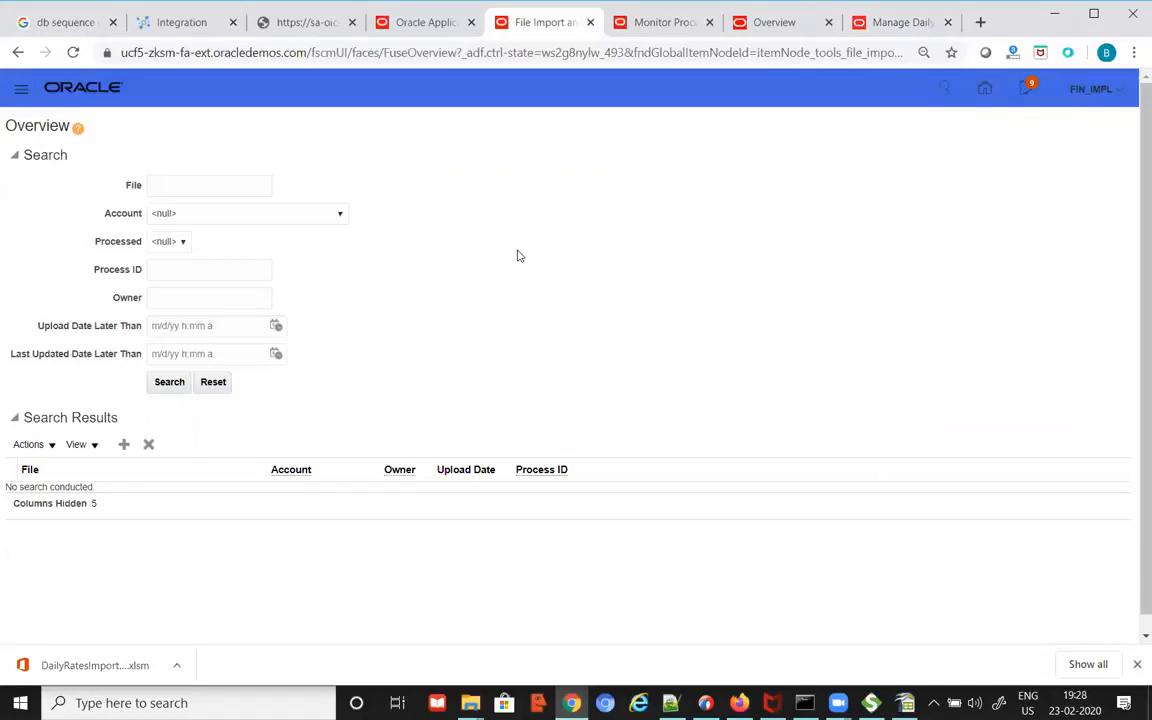
key(alt+Tab)
key(alt+Tab)
key(alt+Tab)
Step: Open bk_dailyrates20-02-23.csv in Notepad++ and change both rows' first date to 2020/02/23
right_click(505, 252)
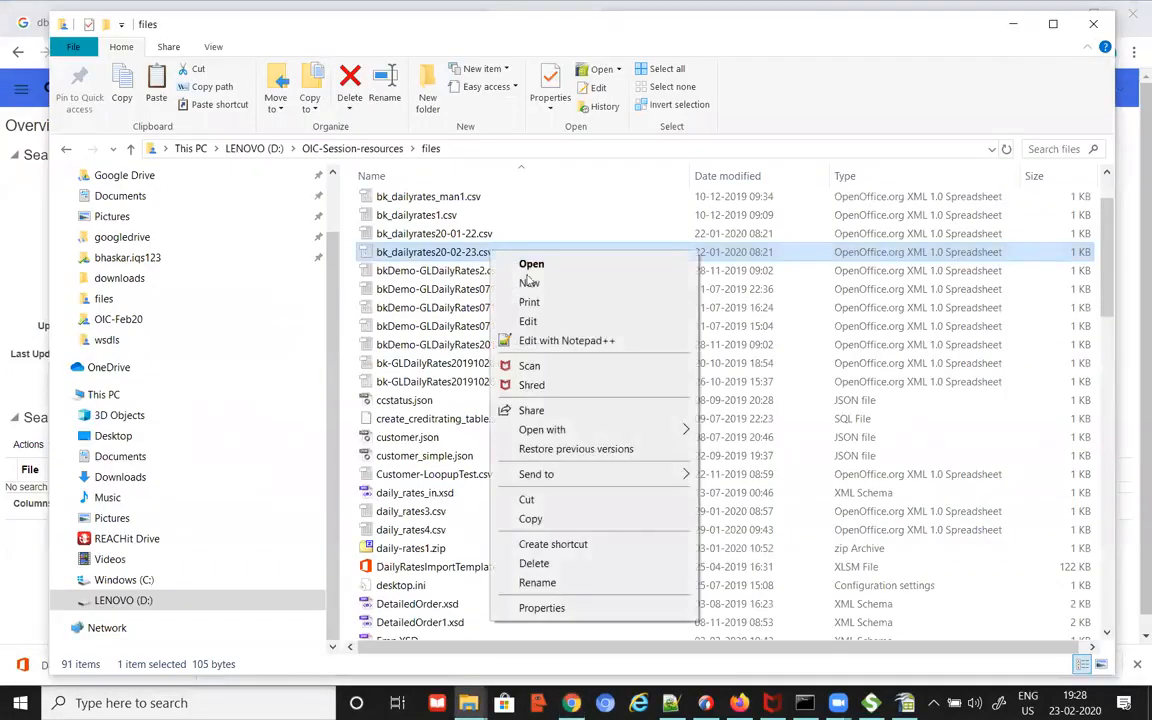
click(550, 337)
click(226, 89)
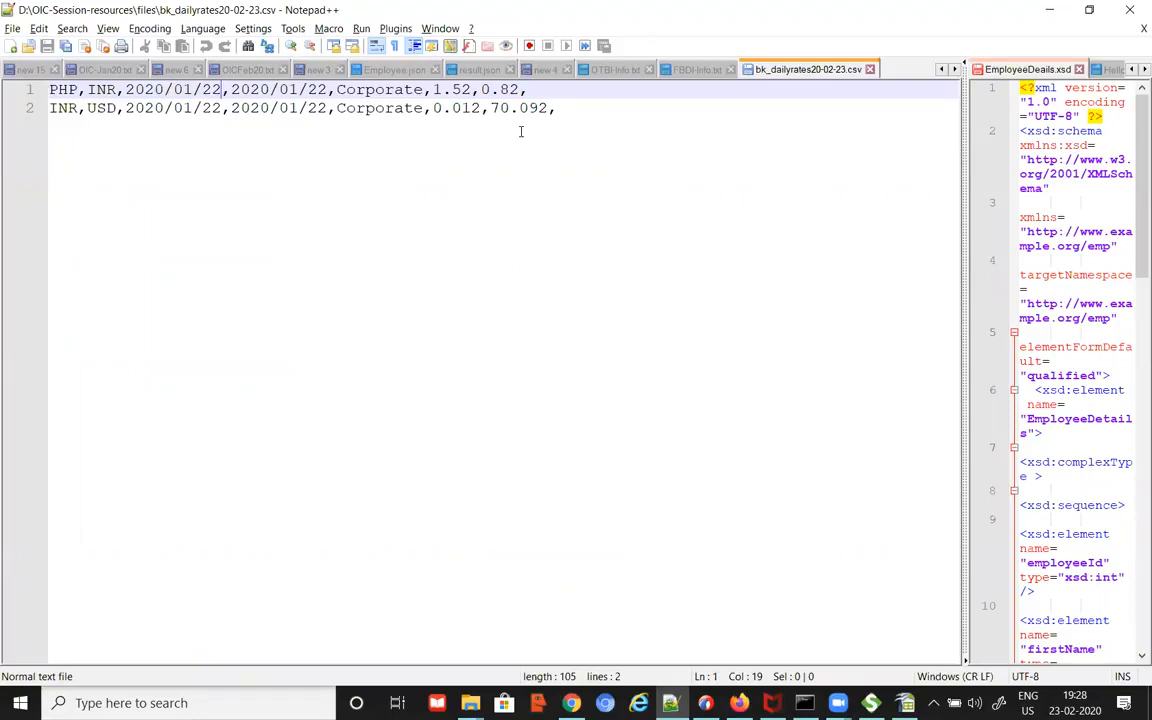
key(Left)
key(BackSpace)
text(2)
key(Right)
key(Right)
key(BackSpace)
text(3)
key(Down)
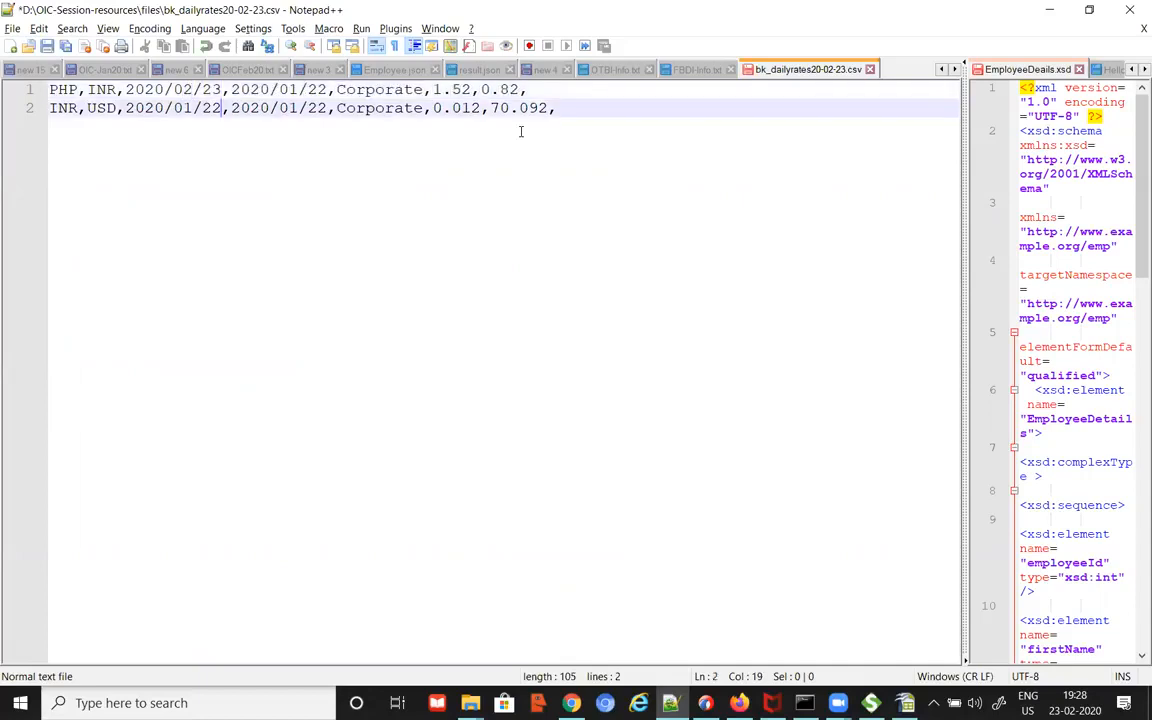
key(Left)
key(BackSpace)
text(3)
key(Right)
key(Right)
key(Right)
key(BackSpace)
text(3)
Step: Change both rows' second date to 2020/02/23 and correct a mistyped month
key(Up)
key(Right)
key(Right)
key(Right)
key(Right)
key(Right)
key(Right)
key(Right)
key(Right)
key(BackSpace)
text(3)
key(BackSpace)
text(2)
key(Down)
key(BackSpace)
text(2)
key(Up)
key(Right)
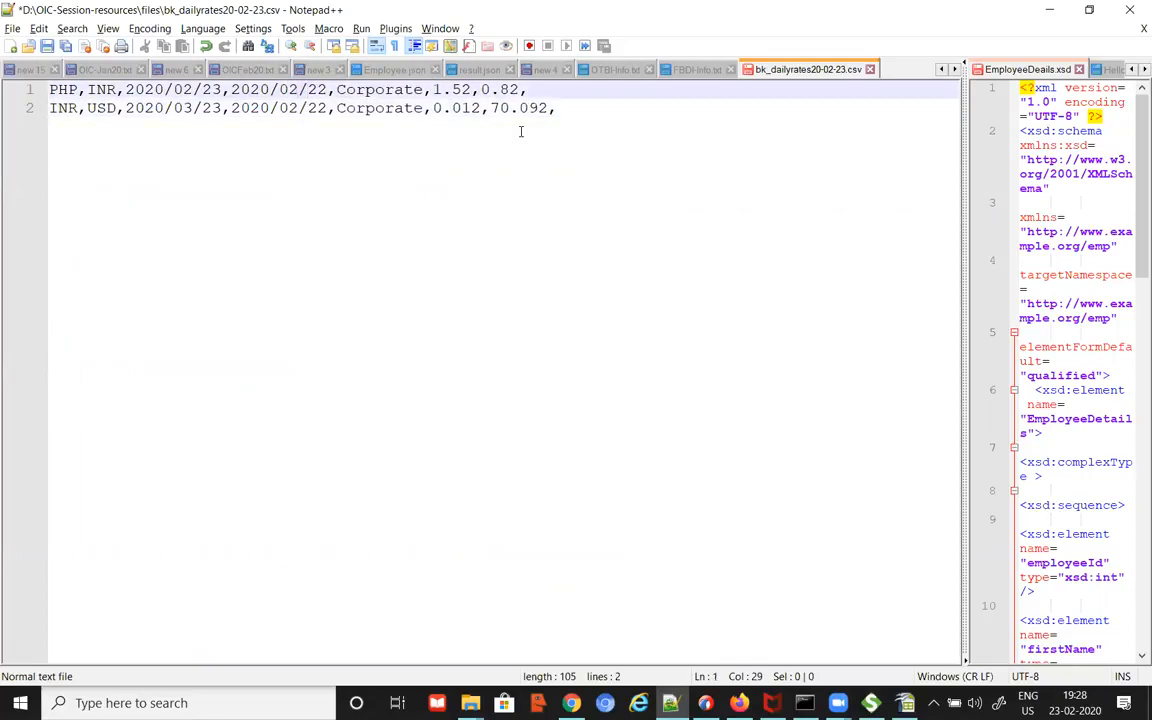
key(BackSpace)
text(3)
key(Down)
key(BackSpace)
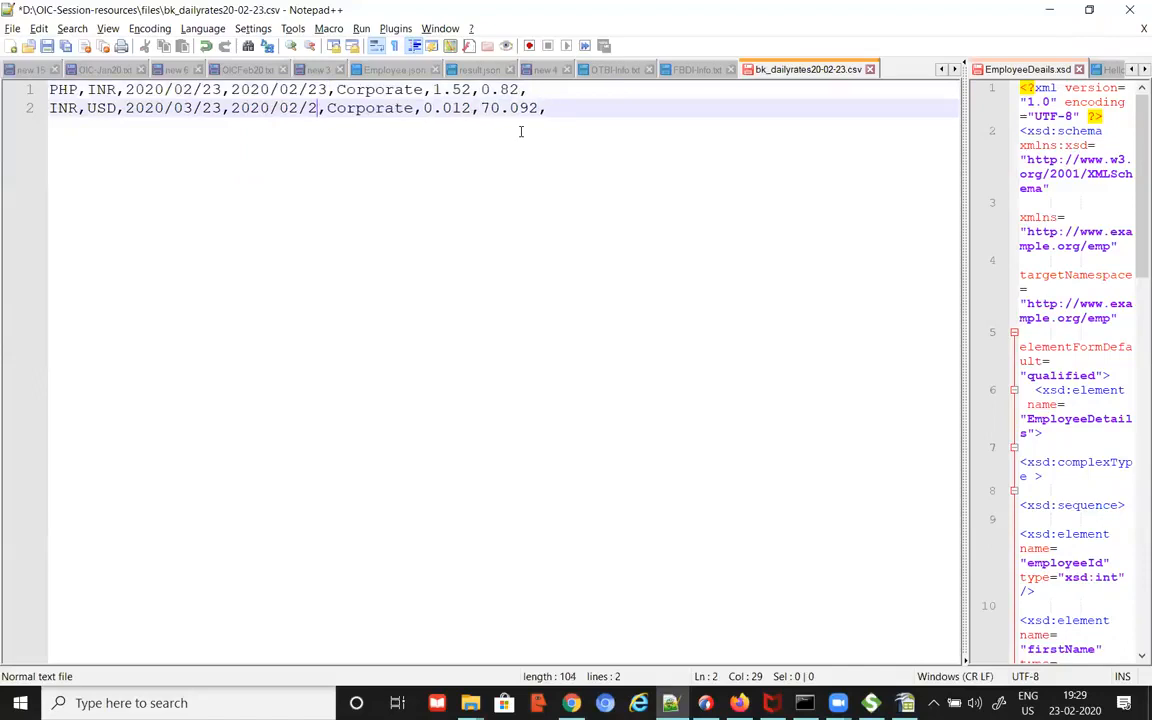
text(3)
key(Up)
key(Right)
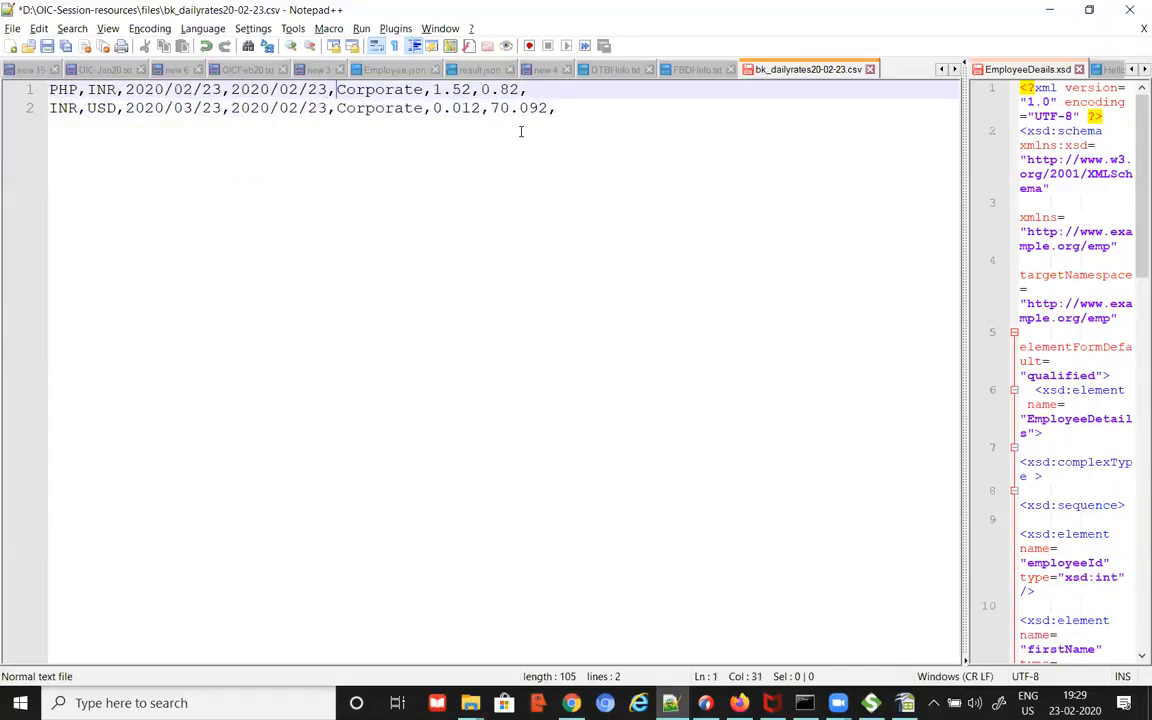
key(Right)
key(Right)
click(191, 108)
key(BackSpace)
text(2)
click(220, 92)
click(300, 92)
click(301, 108)
Step: Update the rates to 1.53, 0.83, 0.013 and 71.093 and save the file
click(370, 89)
click(460, 89)
key(BackSpace)
text(3)
key(Down)
key(BackSpace)
text(3)
key(Up)
key(Right)
key(Right)
key(Delete)
text(3)
key(Down)
key(Right)
key(Right)
key(Right)
key(Right)
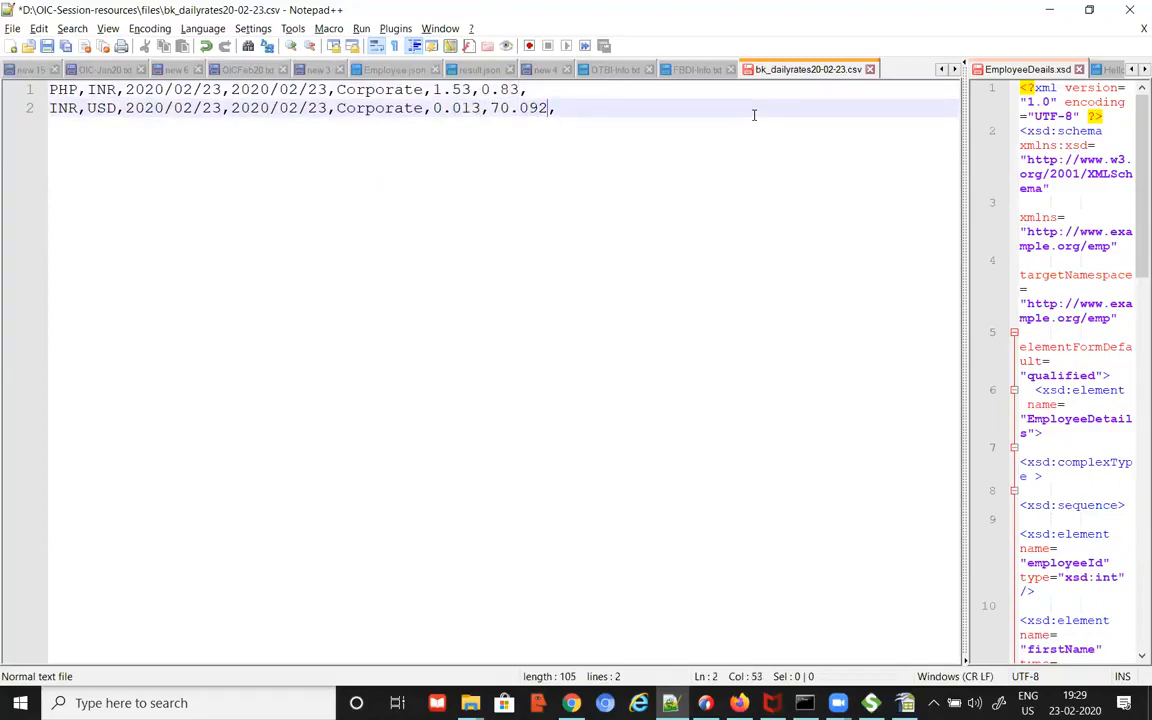
key(BackSpace)
text(3)
key(ctrl+s)
key(Left)
key(Left)
key(Left)
key(Left)
key(BackSpace)
text(1)
key(ctrl+s)
click(802, 355)
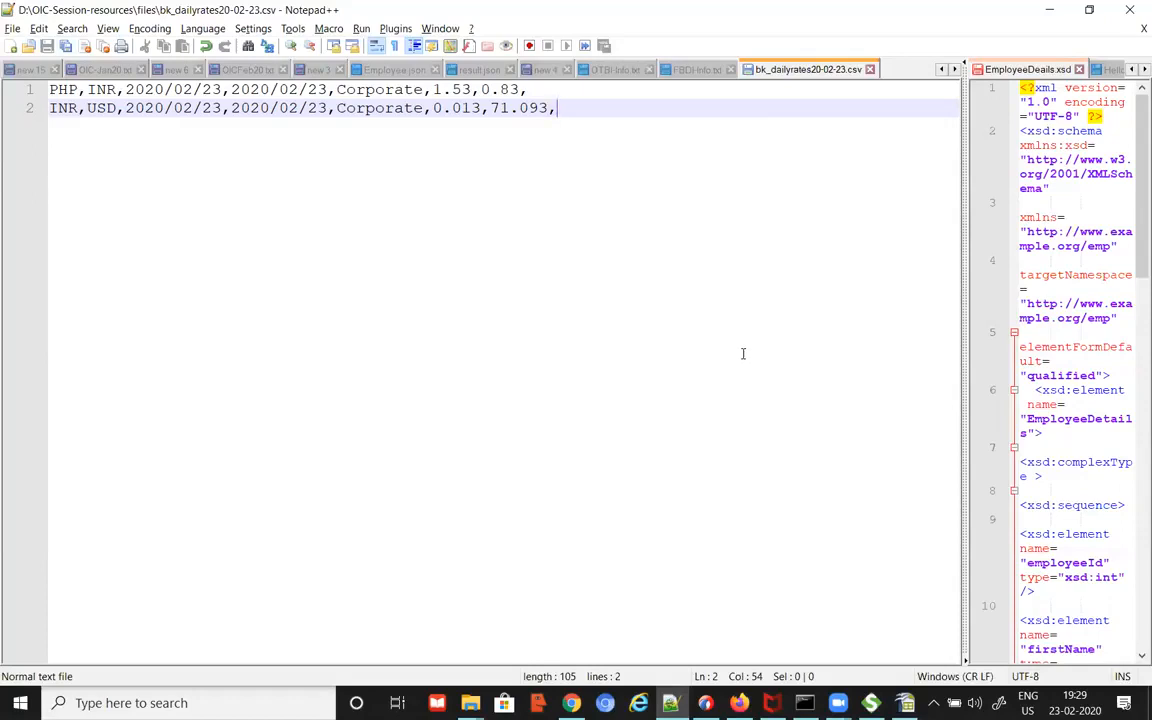
Step: Close the CSV and copy the UCM account fin/generalLedger/import from the OICFeb20.txt notes
click(870, 70)
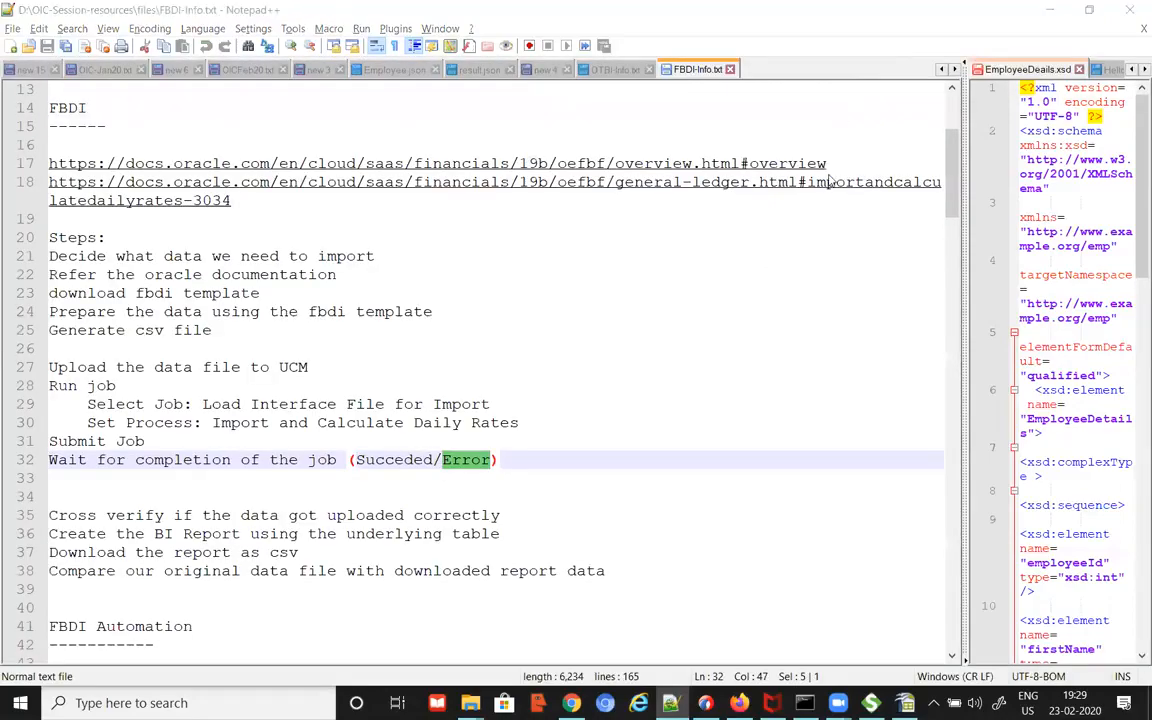
key(alt+Tab)
key(alt+Tab)
key(alt+Tab)
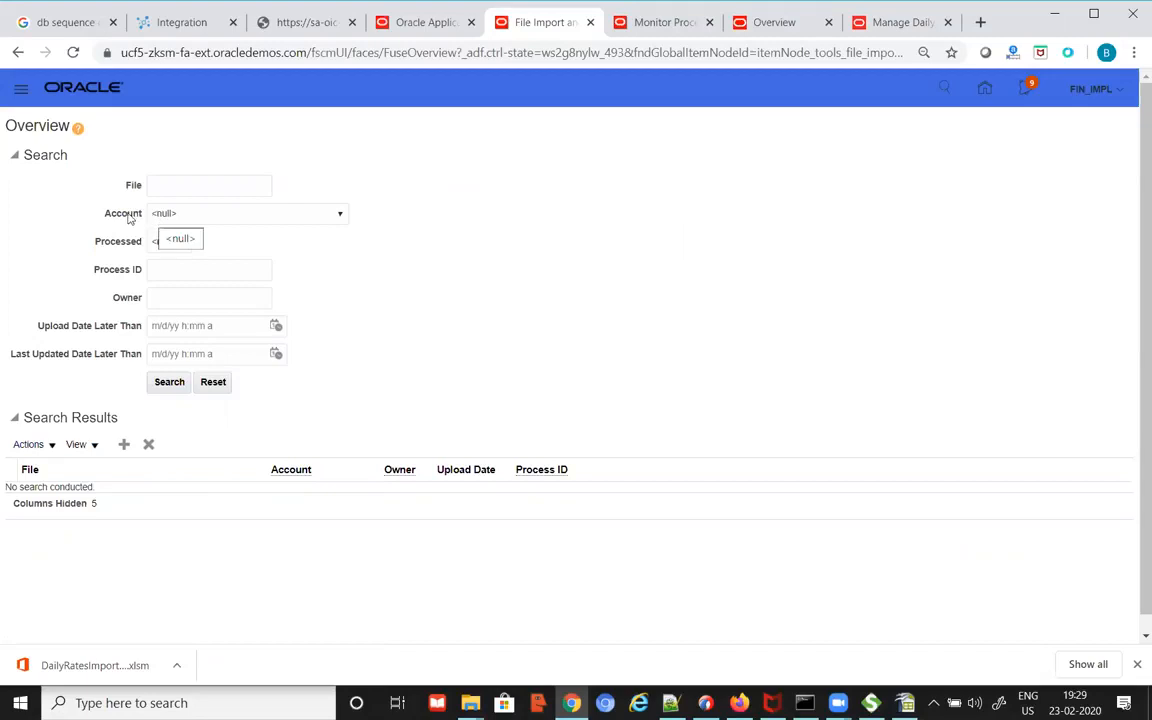
click(337, 215)
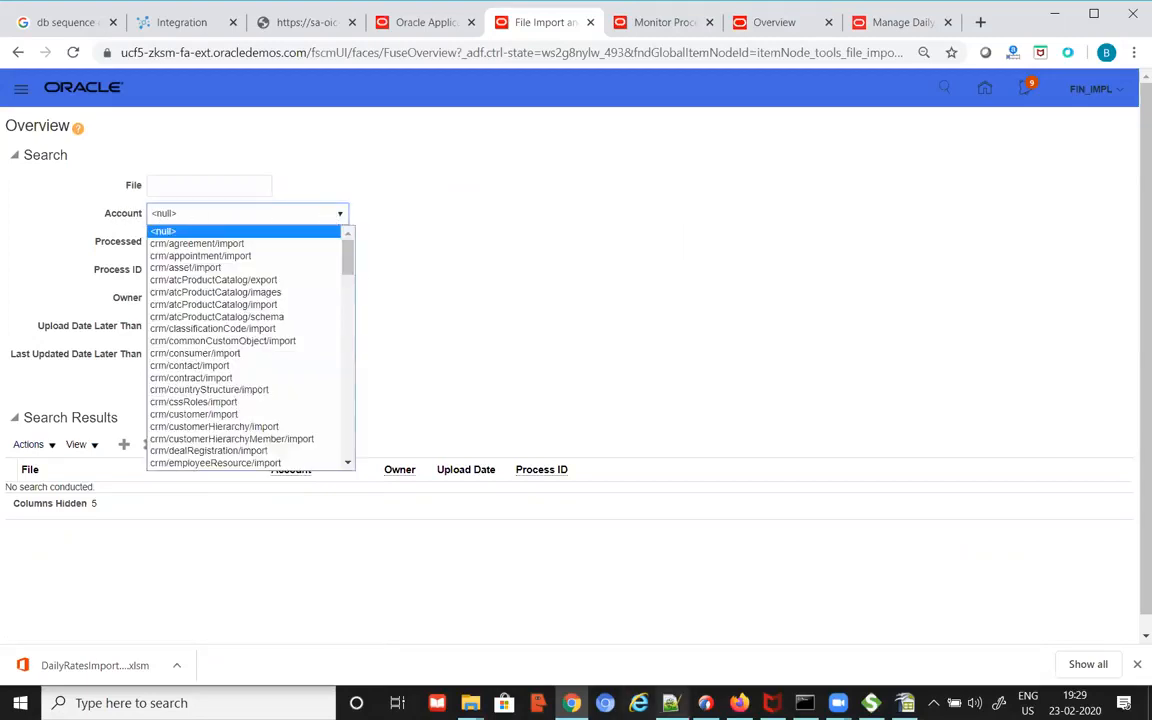
key(alt+Tab)
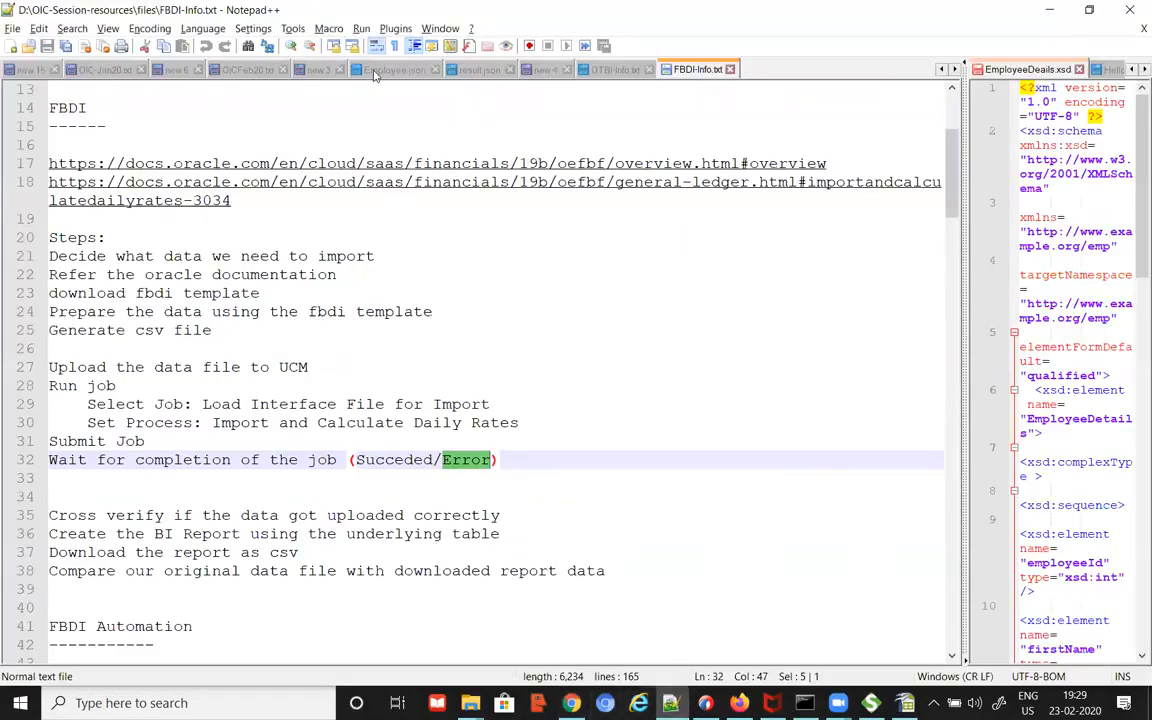
click(249, 70)
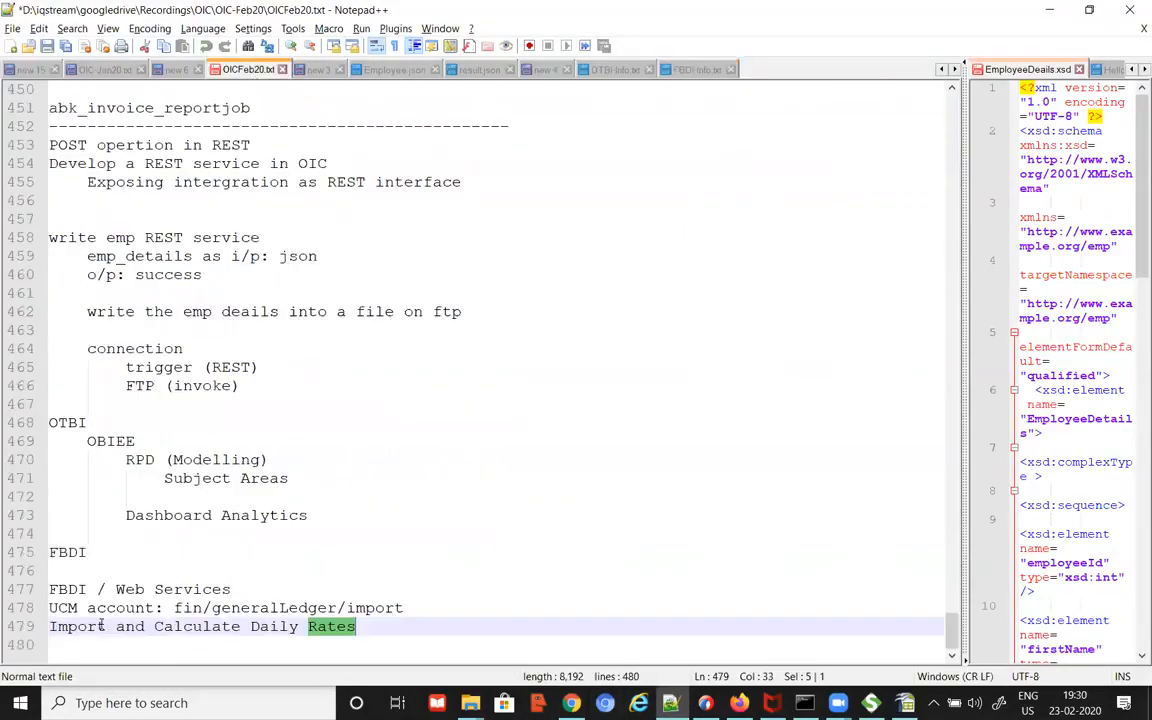
drag(174, 607, 409, 607)
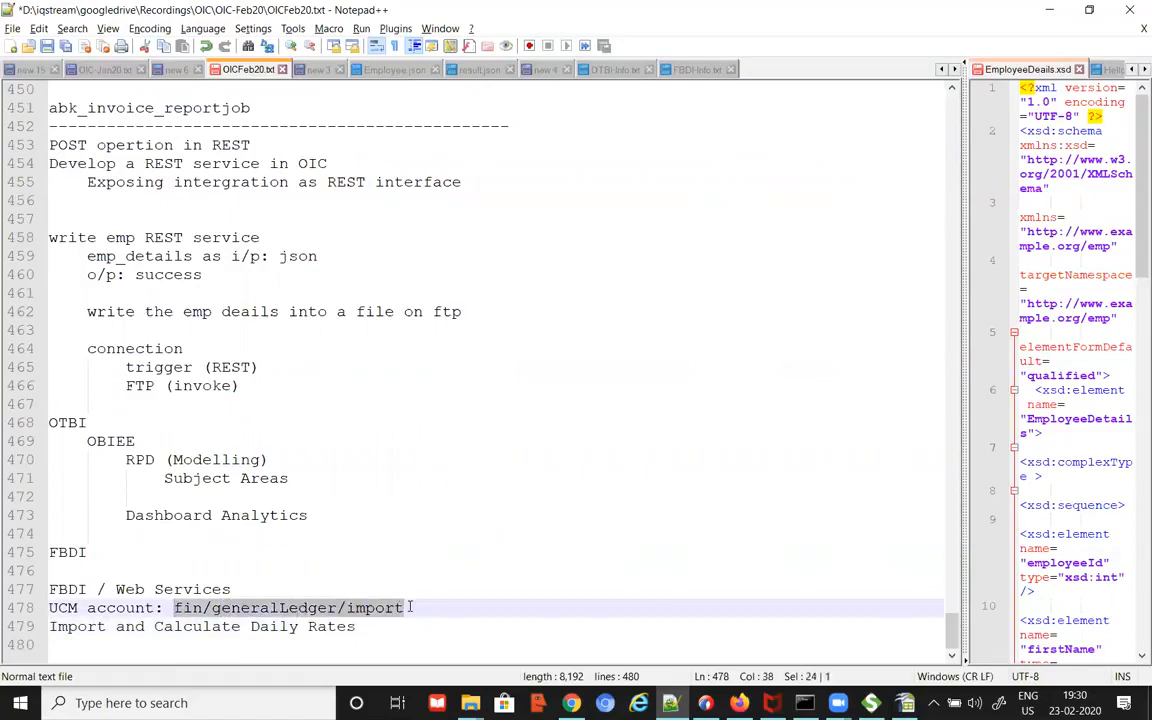
key(alt+Tab)
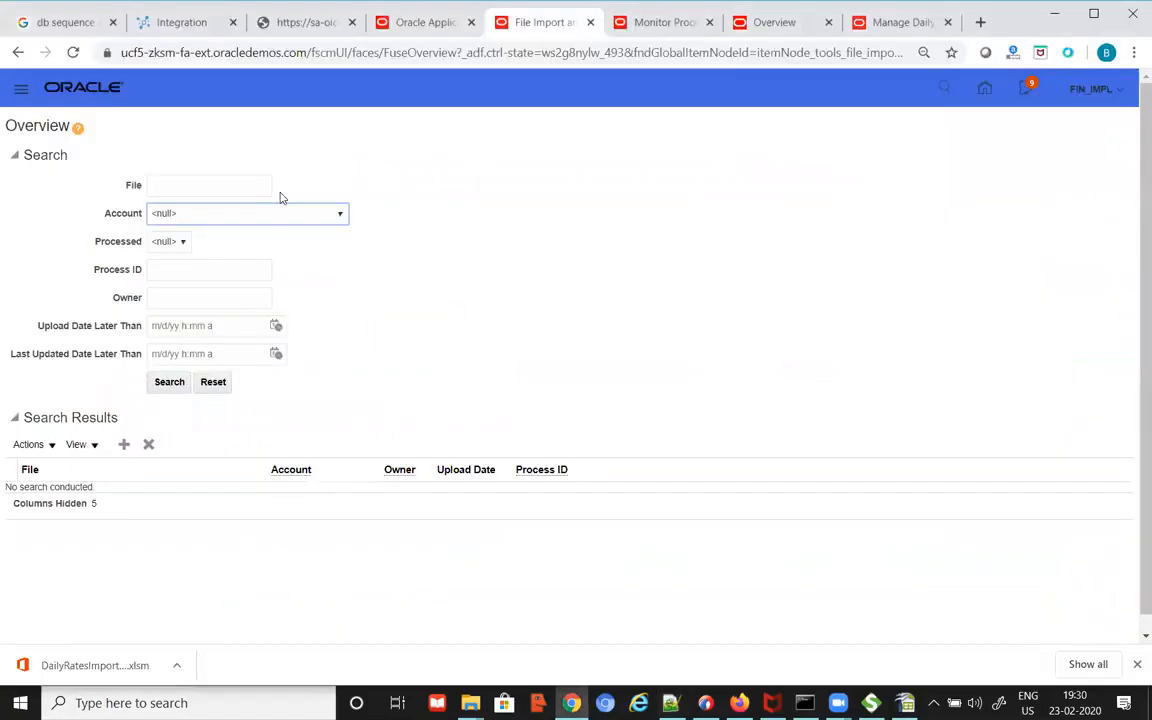
Step: Search the fin/generalLedger/import account and start a new file upload
click(337, 215)
drag(345, 252, 352, 338)
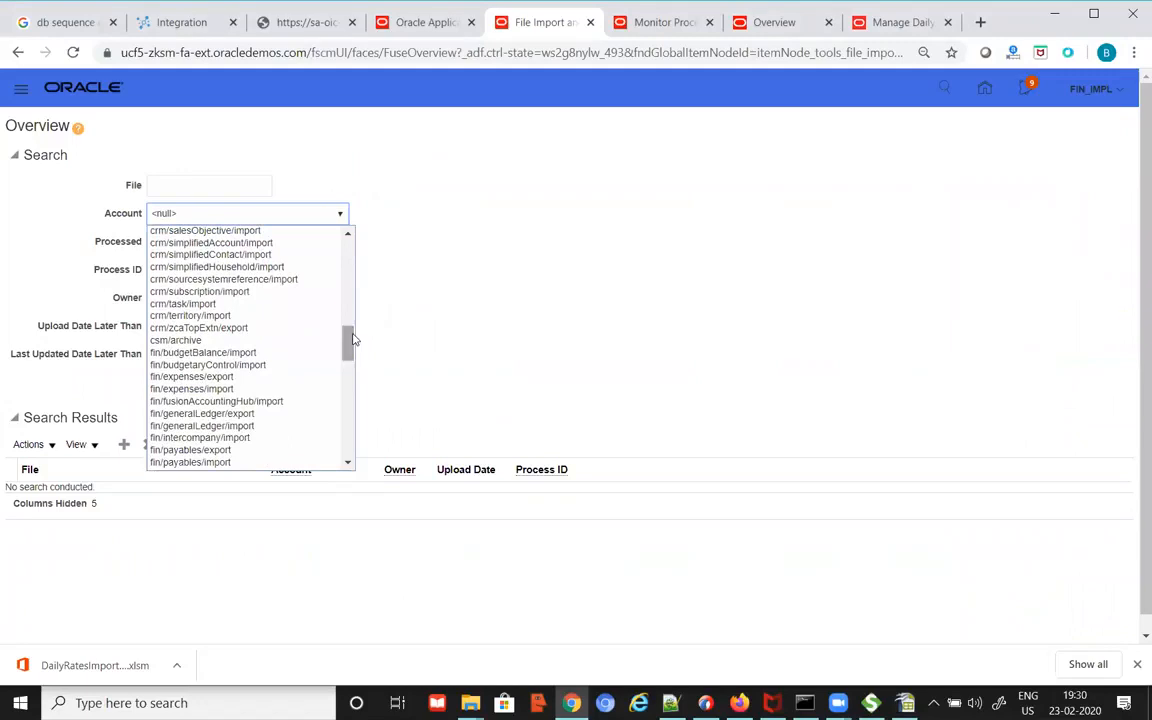
click(255, 425)
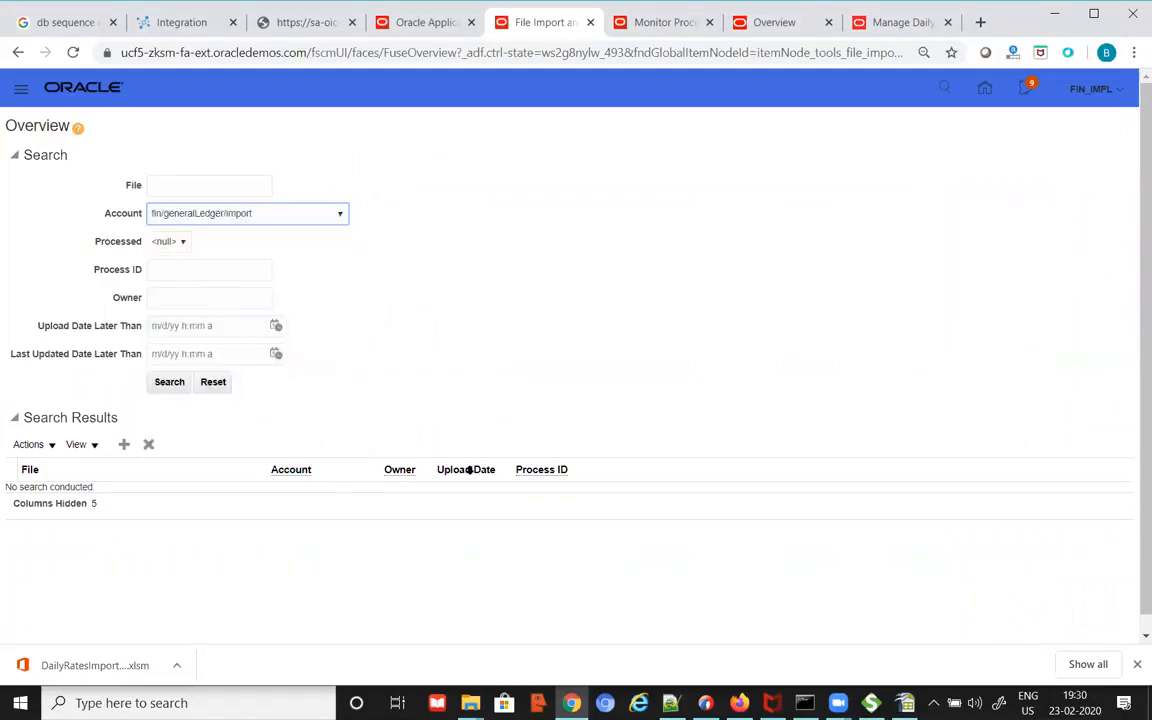
click(52, 446)
click(47, 465)
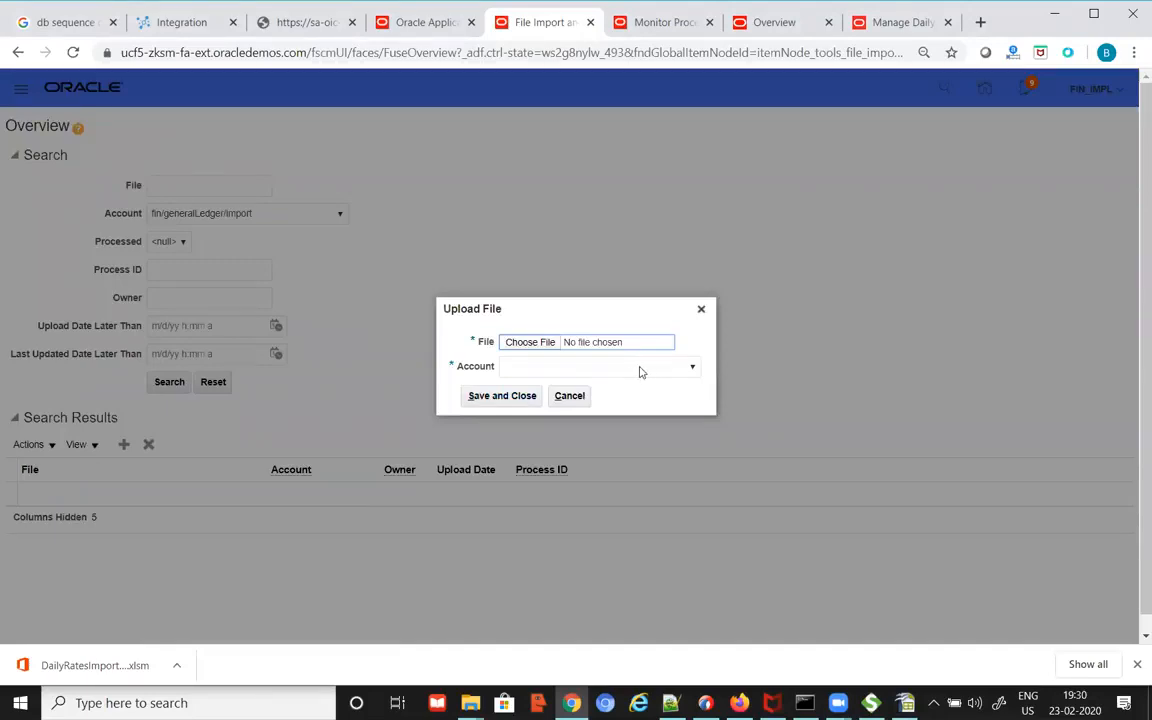
Step: Choose bk_dailyrates20-02-23.csv from the files folder, sorted by date modified
click(538, 343)
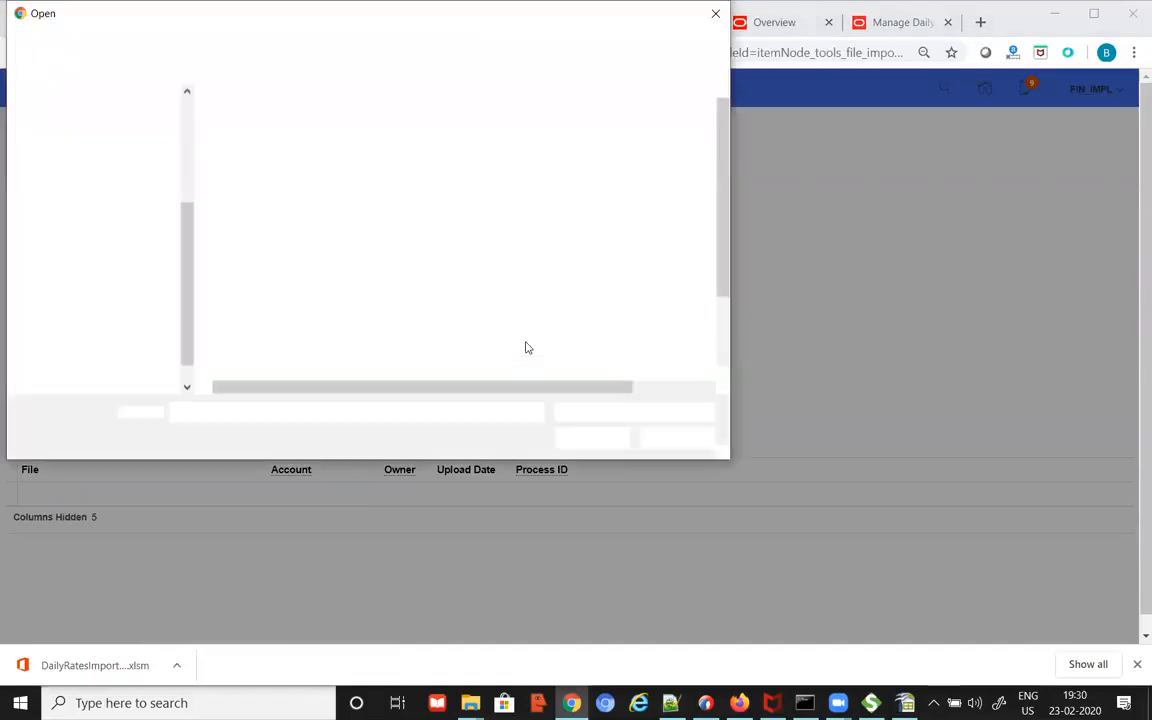
click(392, 41)
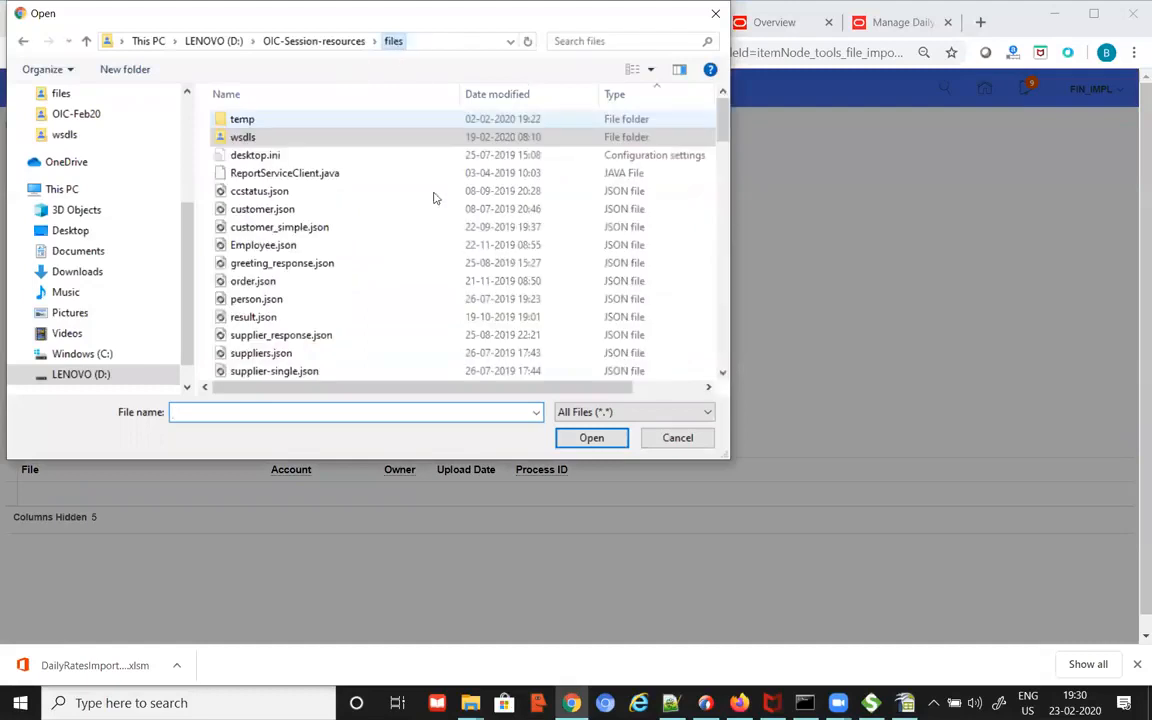
click(492, 94)
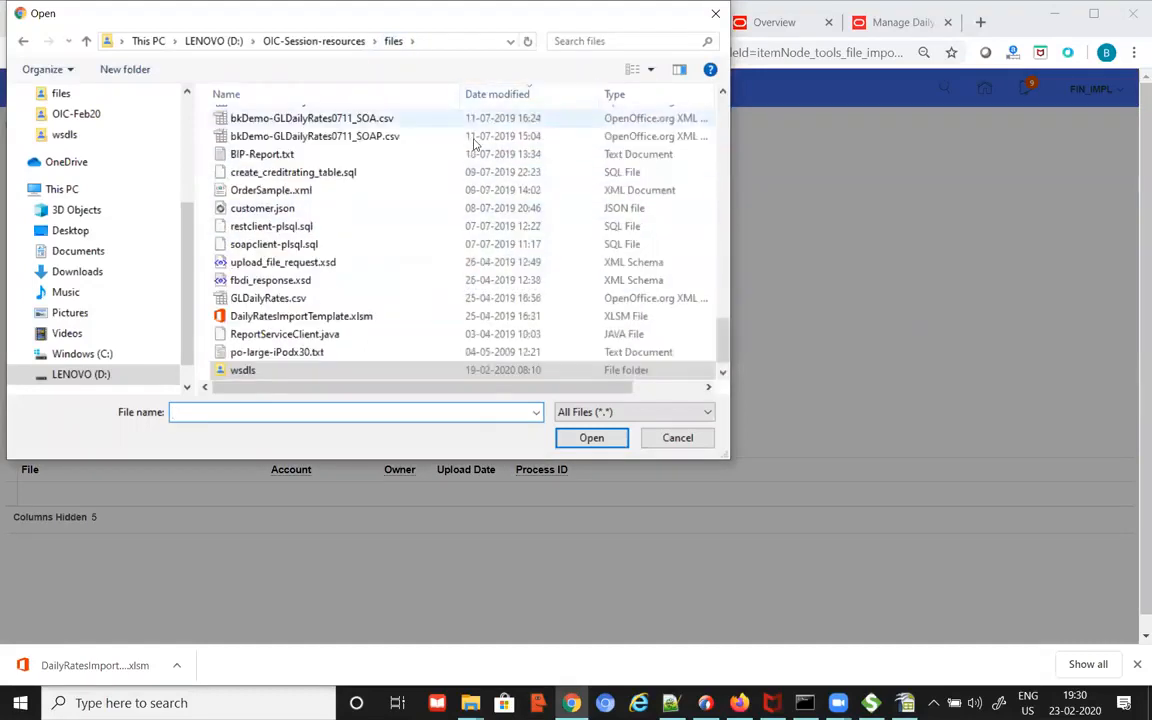
scroll(425, 168, up, 10)
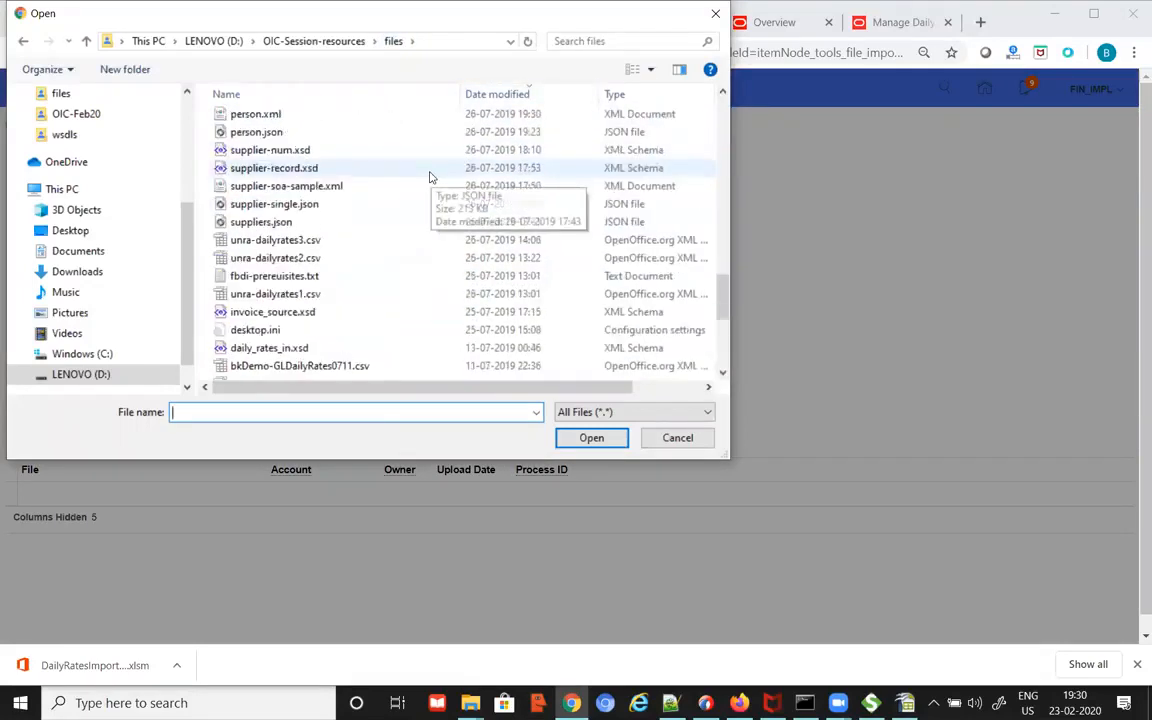
click(506, 94)
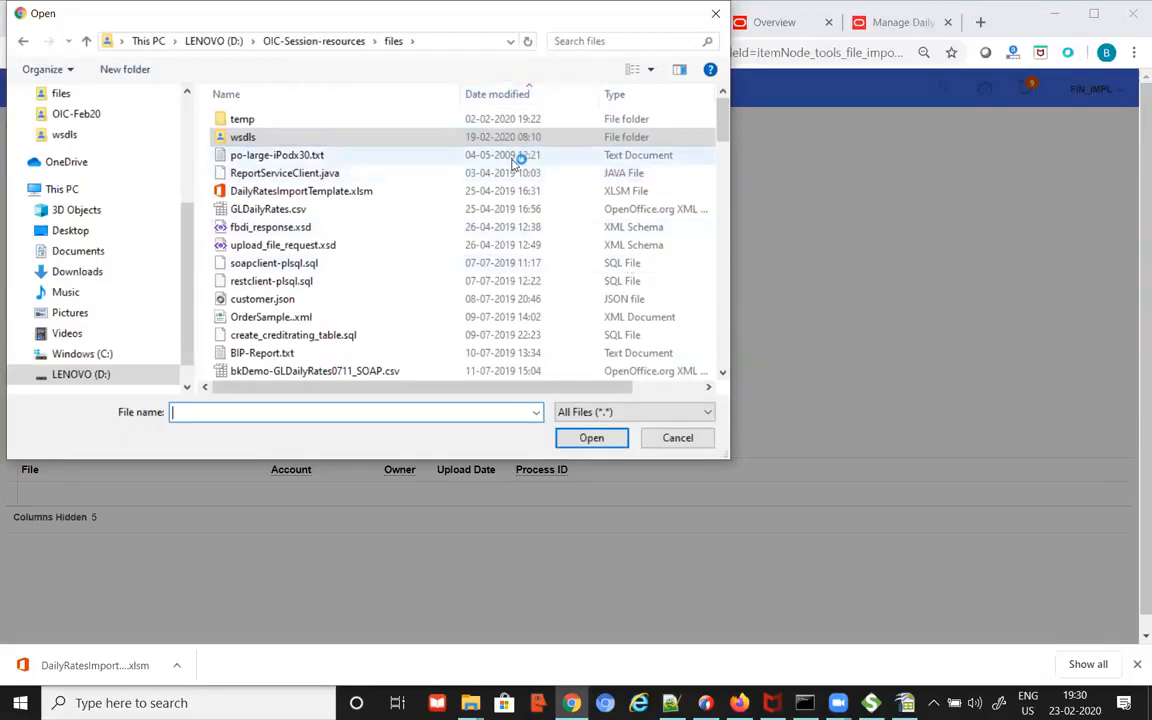
click(494, 95)
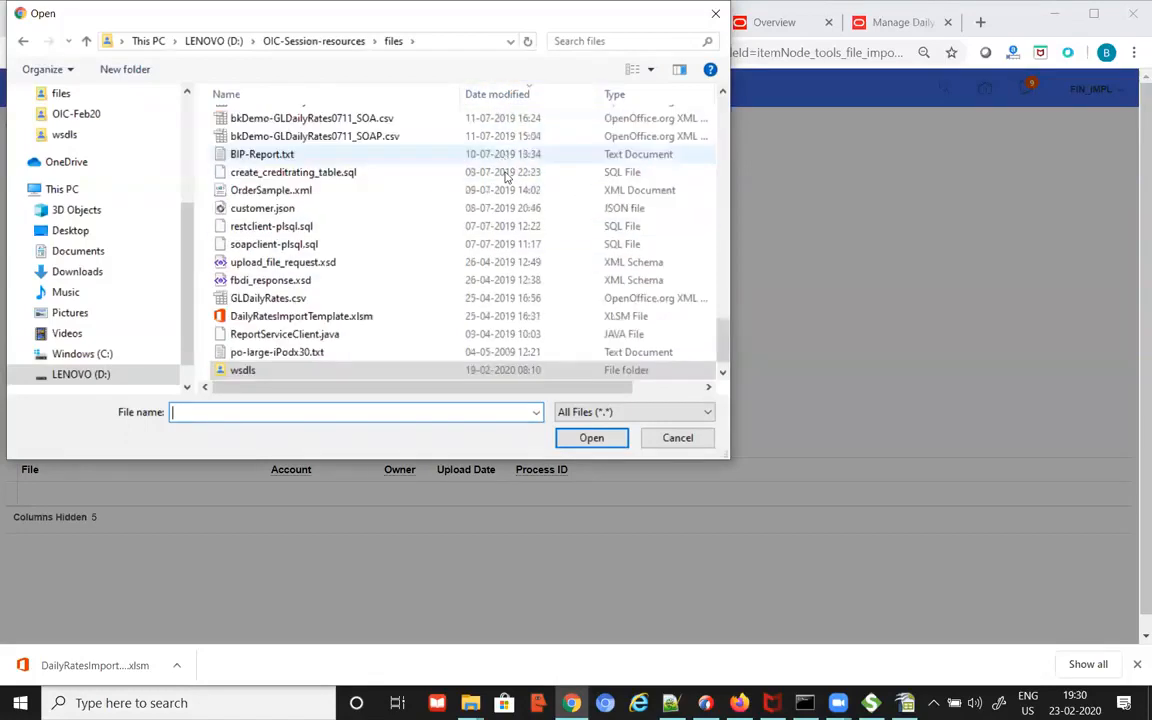
drag(720, 330, 724, 108)
click(360, 121)
click(594, 440)
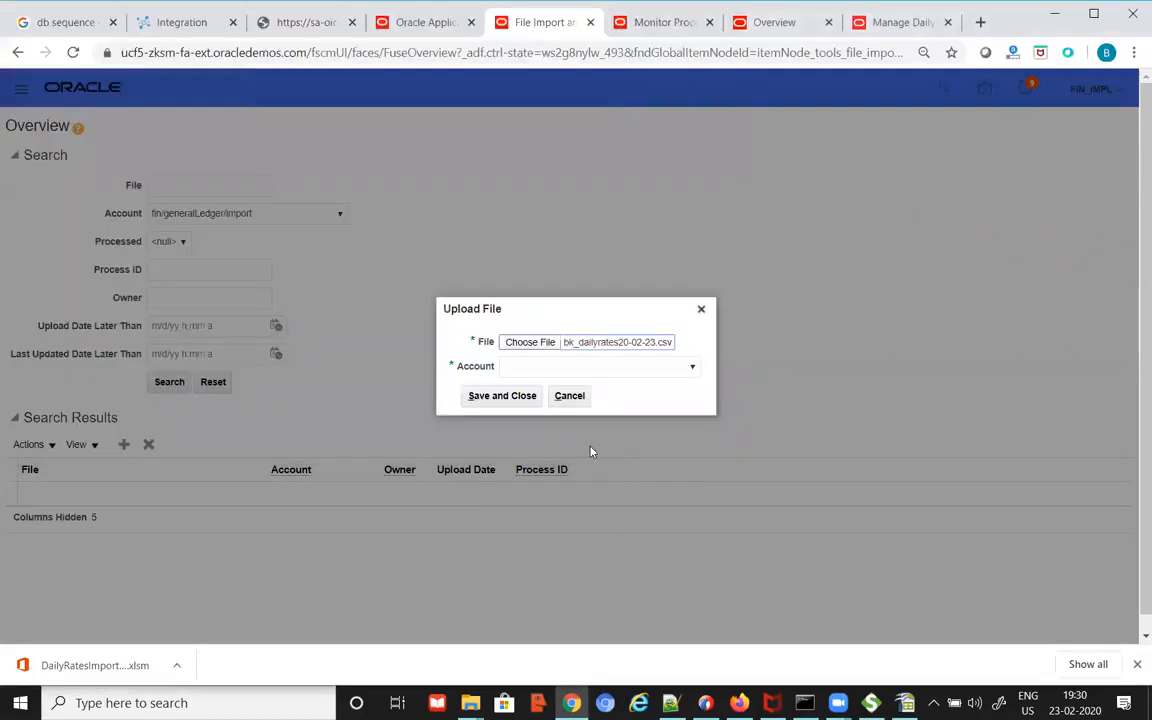
Step: Set the upload account to fin/generalLedger/import and save and close
click(692, 366)
drag(699, 400, 698, 520)
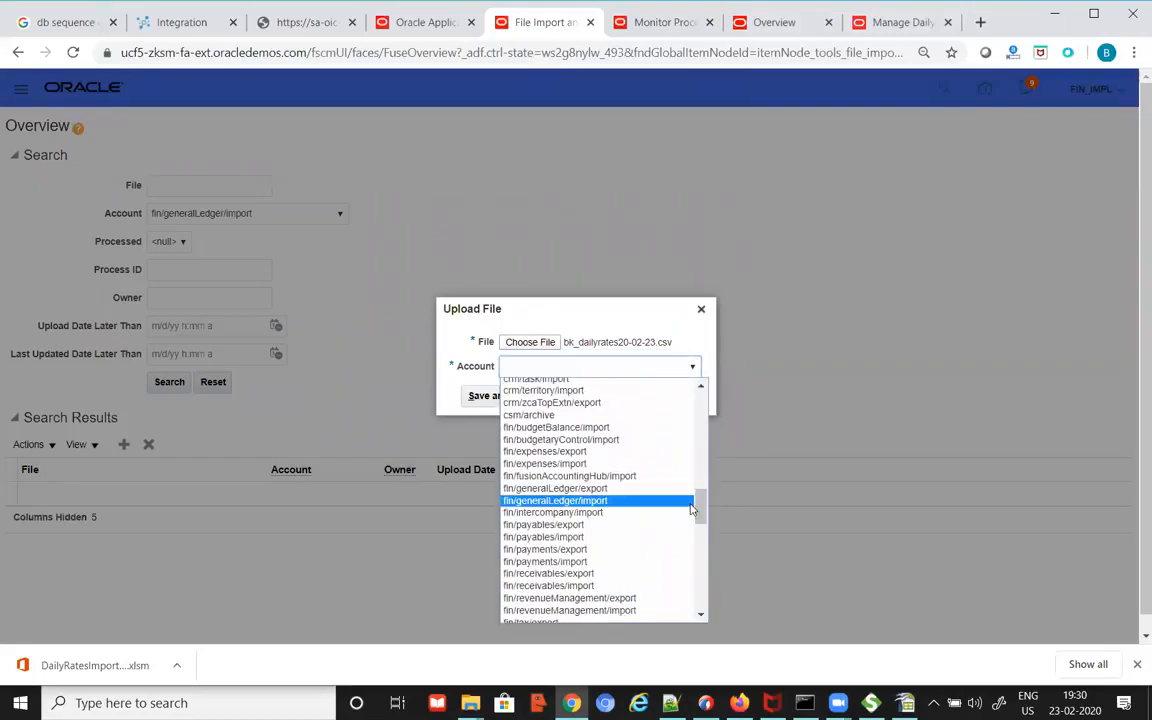
click(579, 502)
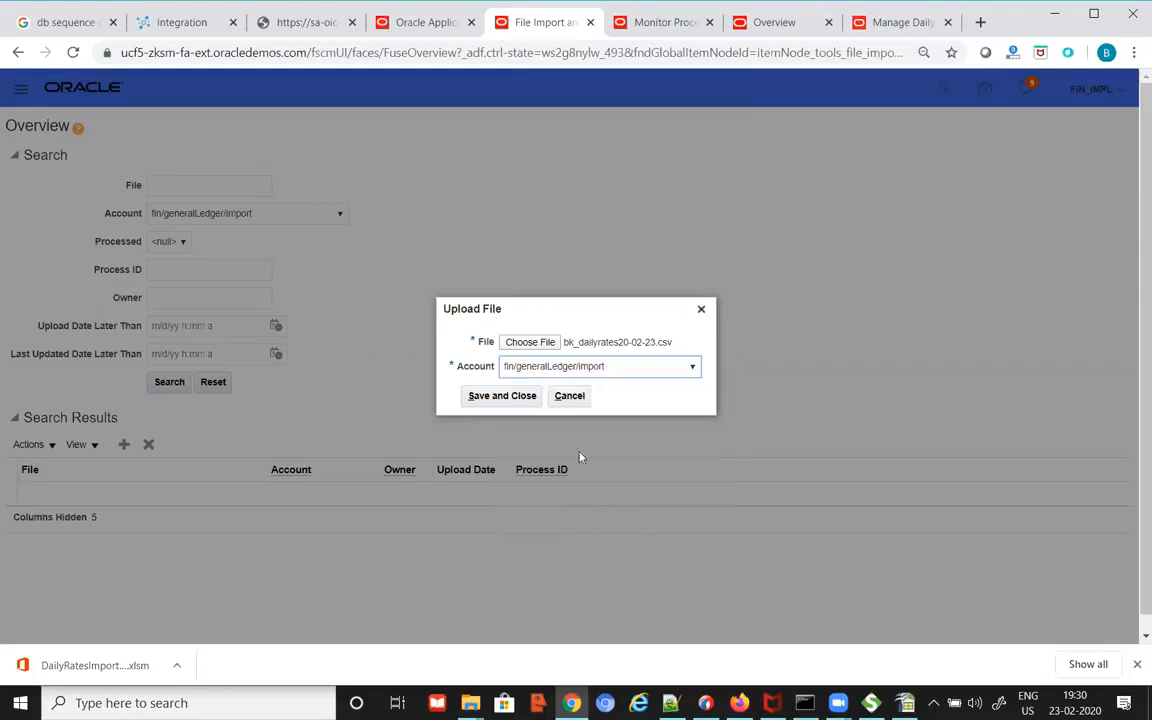
click(503, 396)
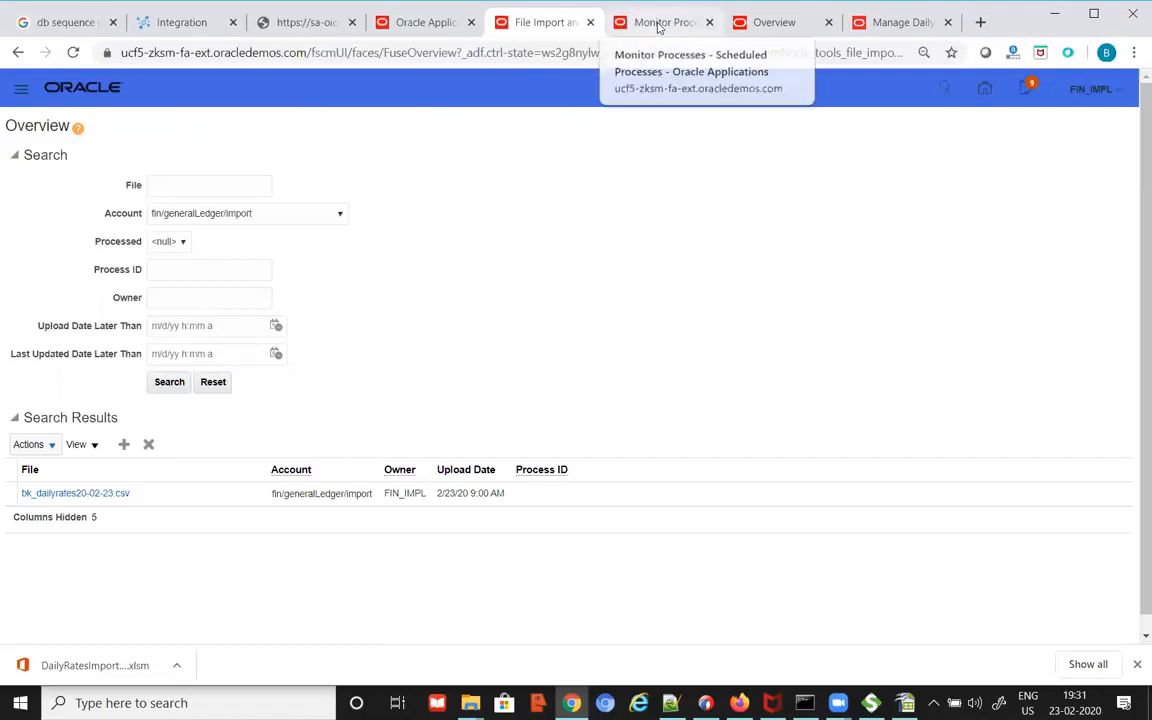
Step: Review the 'Select Job:' step on line 29 of FBDI-Info.txt, then show Oracle's Monitor Processes page
key(alt+Tab)
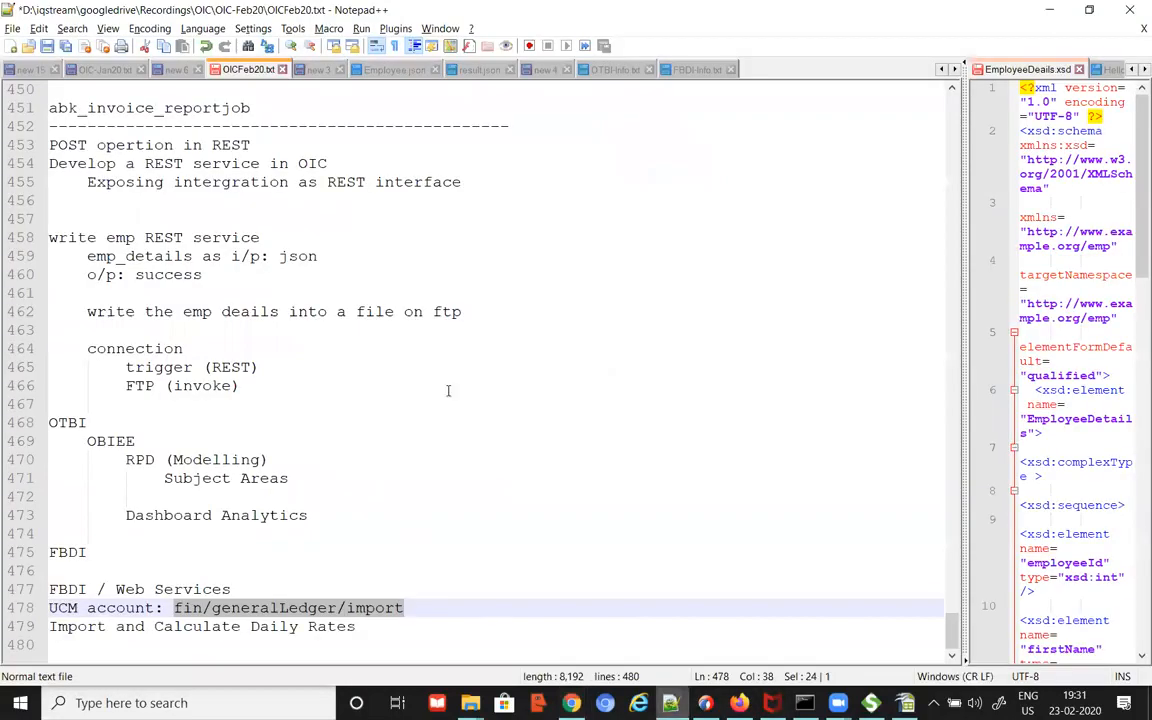
click(694, 69)
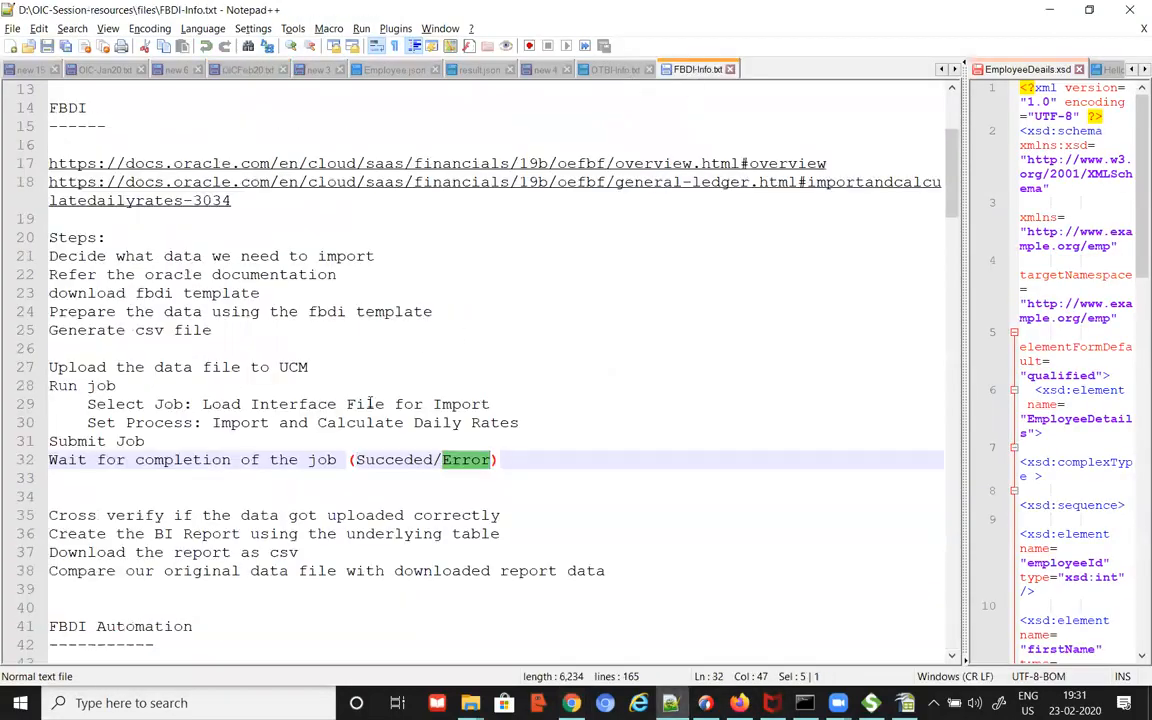
click(123, 404)
drag(139, 367, 212, 367)
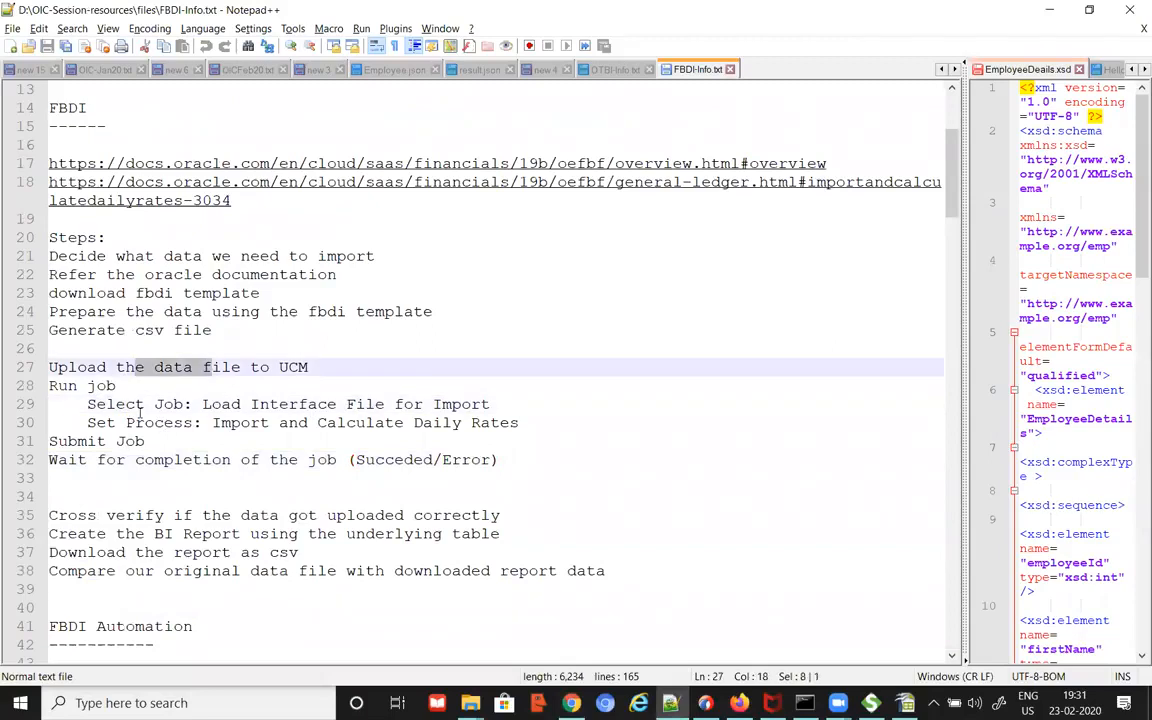
drag(87, 404, 193, 404)
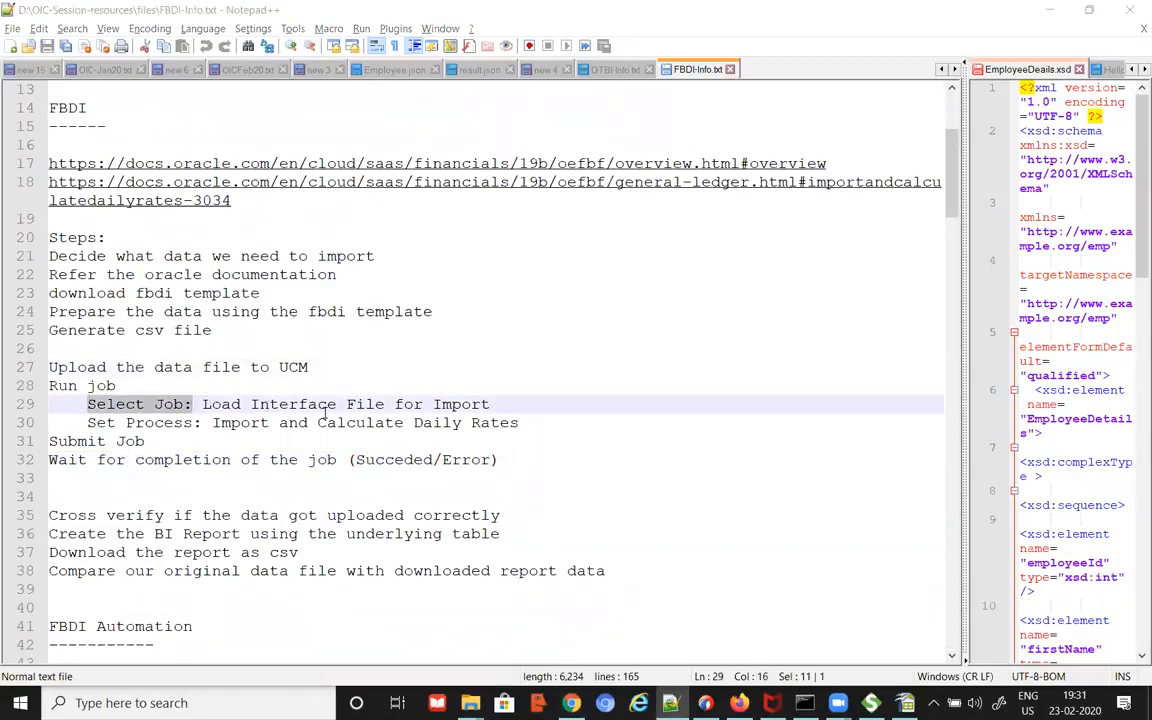
key(alt+Tab)
click(662, 22)
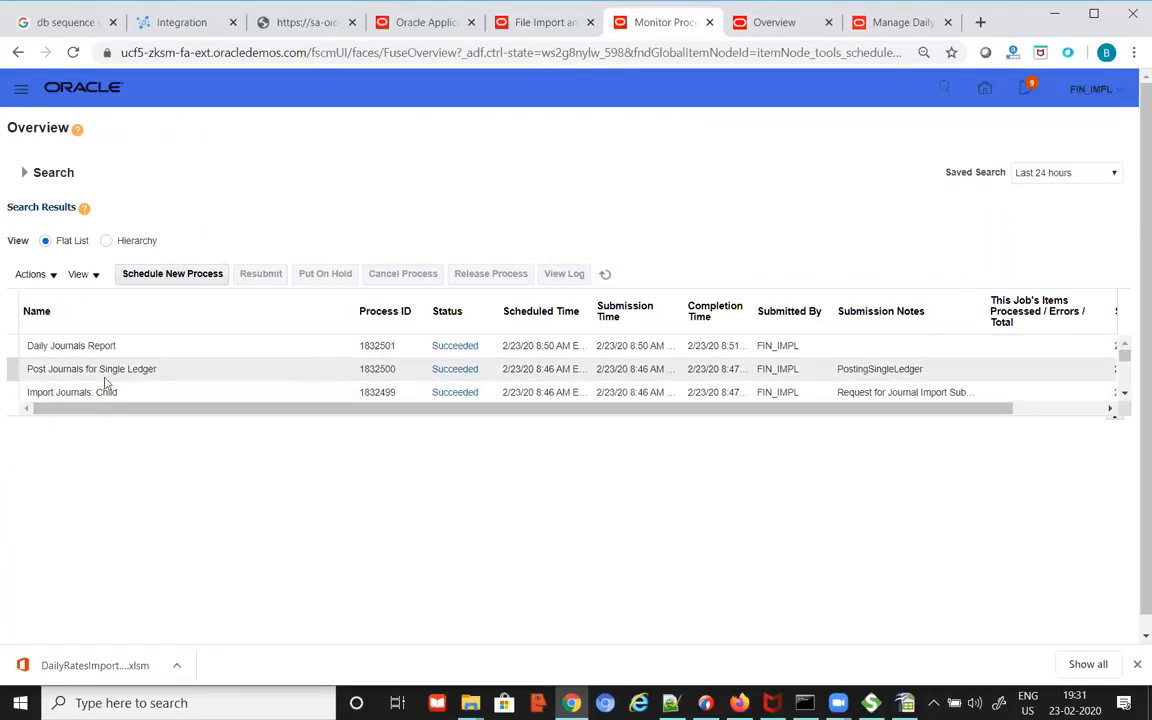
Step: Schedule a new process, pasting the job name Load Interface File for Import from the notes into the name search
click(180, 279)
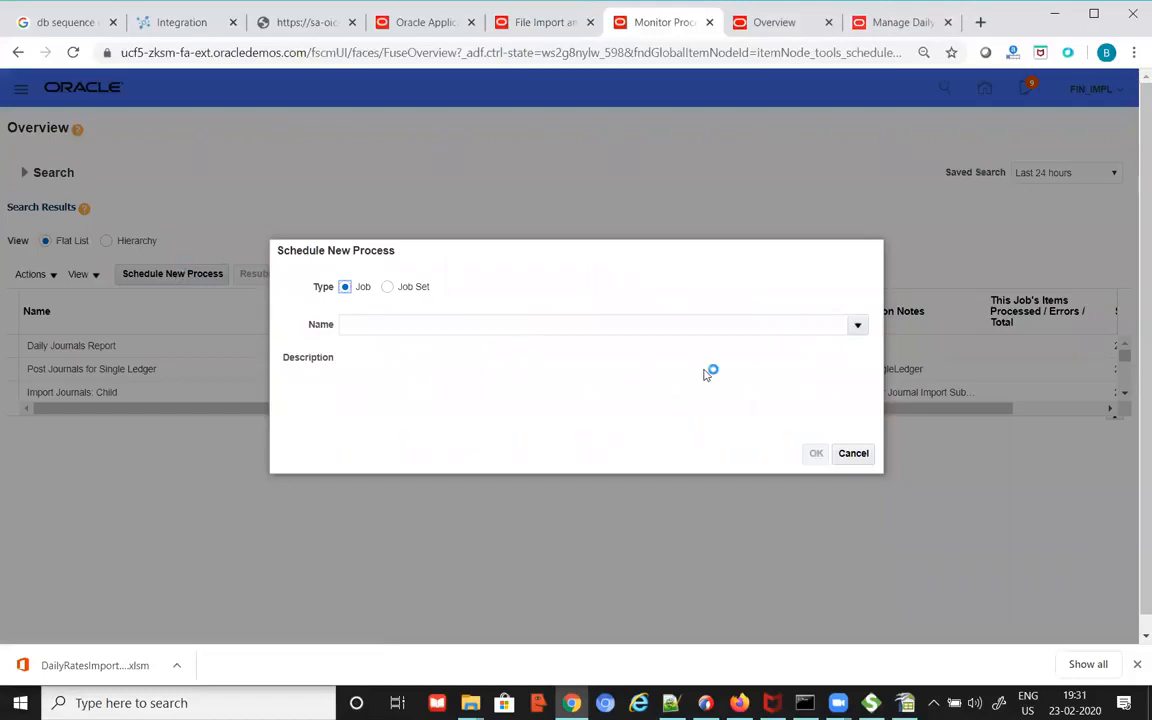
click(859, 326)
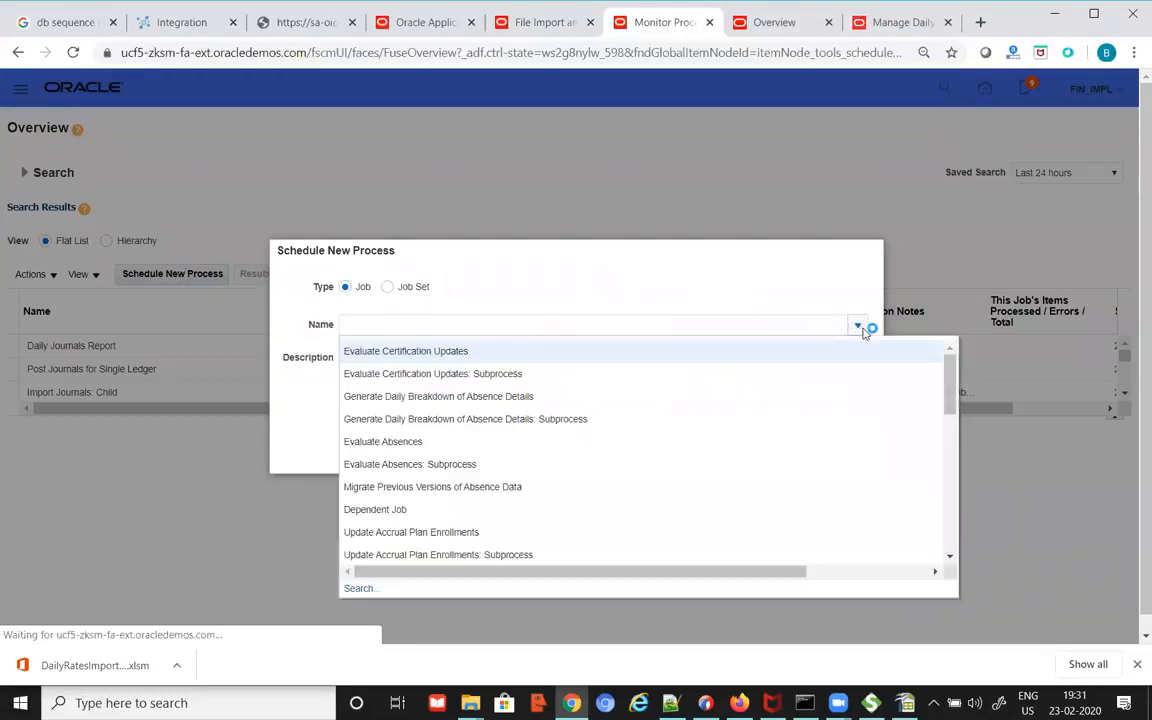
click(359, 588)
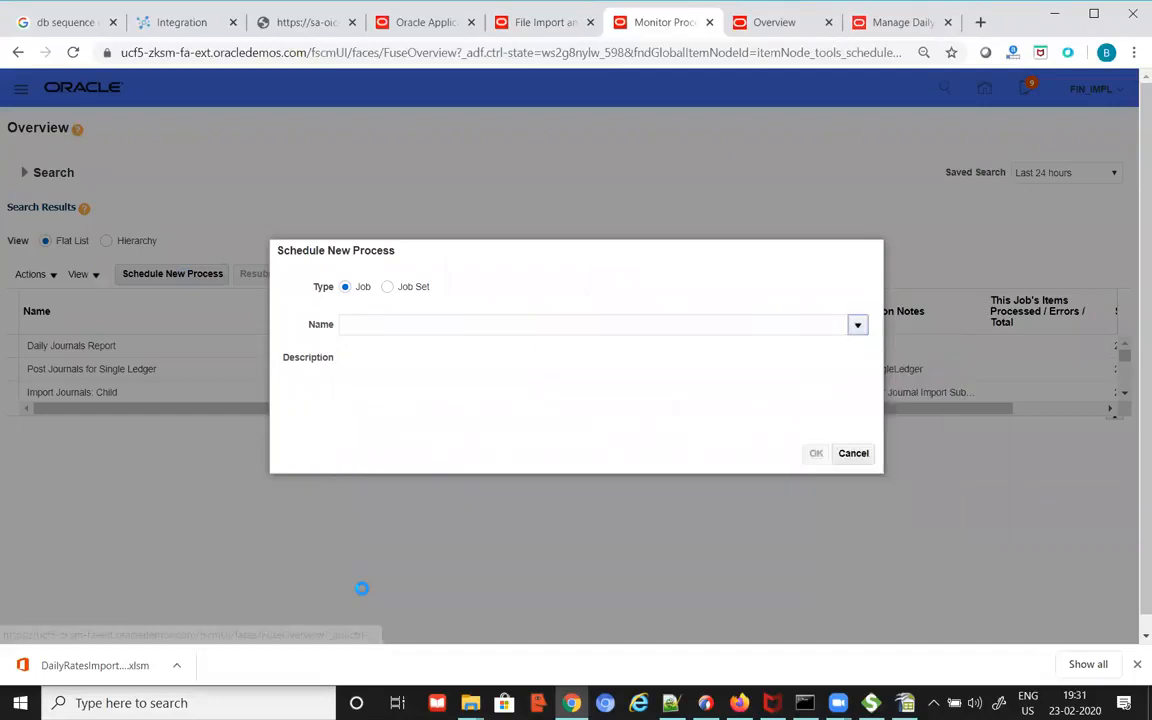
click(330, 334)
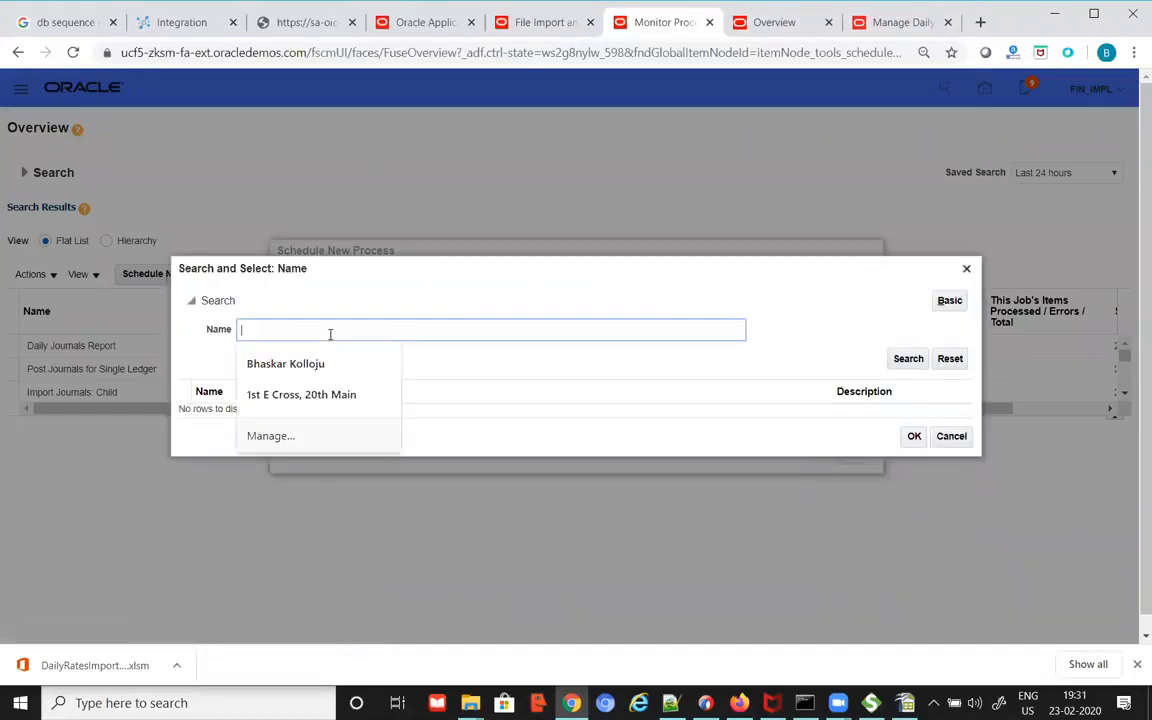
text(L)
text(oad Inte)
key(alt+Tab)
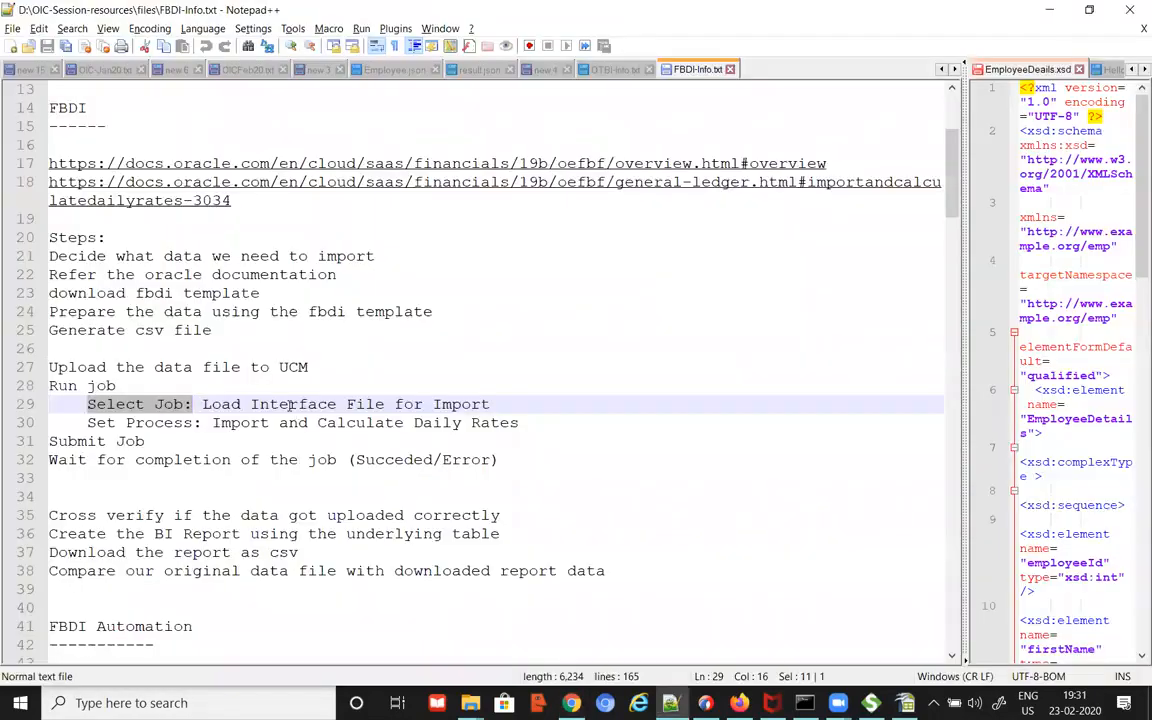
drag(203, 404, 491, 404)
key(ctrl+c)
key(alt+Tab)
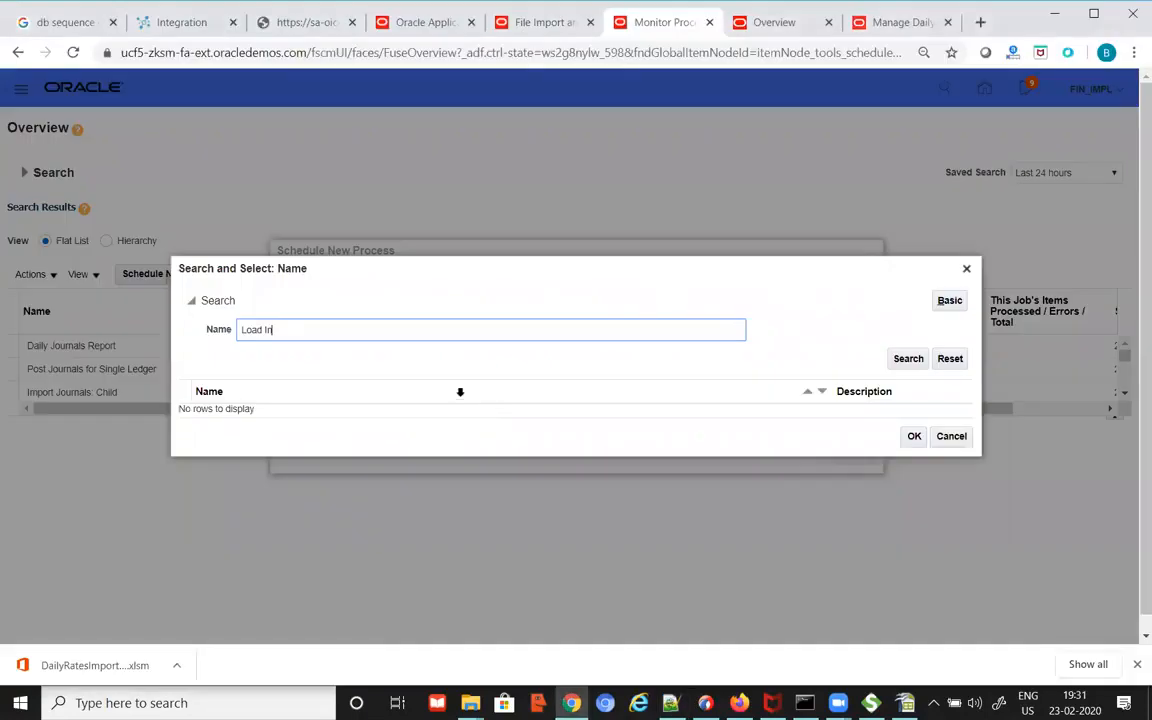
key(ctrl+a)
key(ctrl+v)
Step: Select Load Interface File for Import from the results and confirm it in Schedule New Process
click(908, 358)
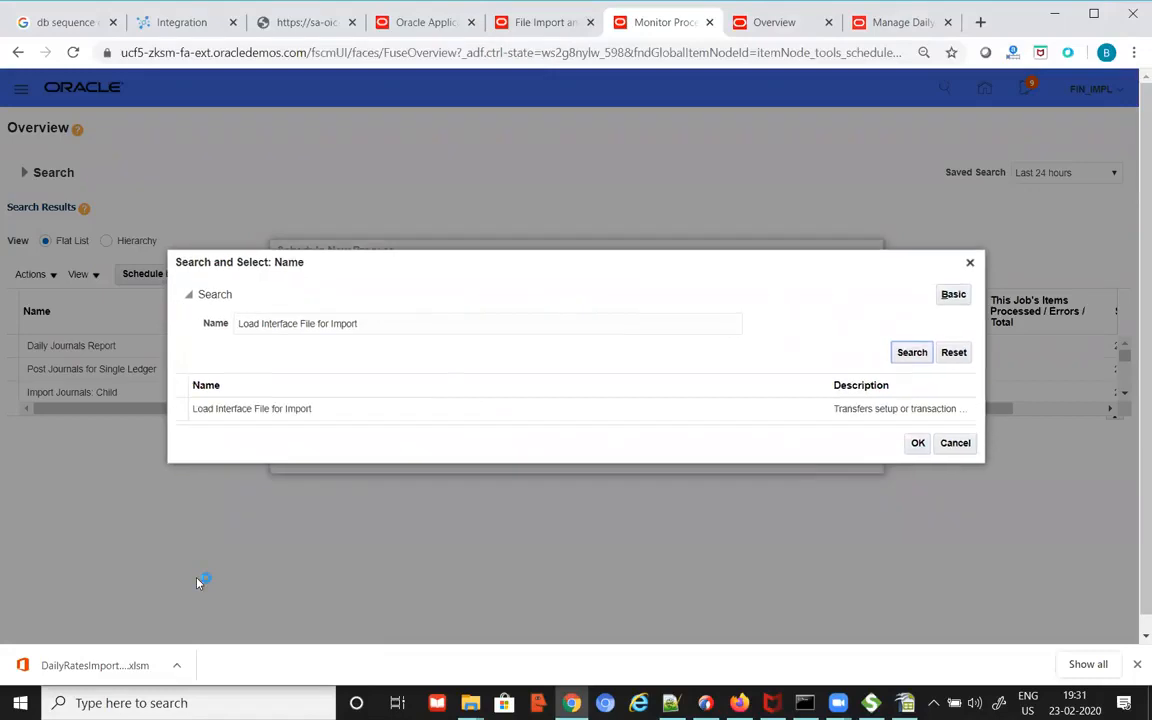
click(298, 410)
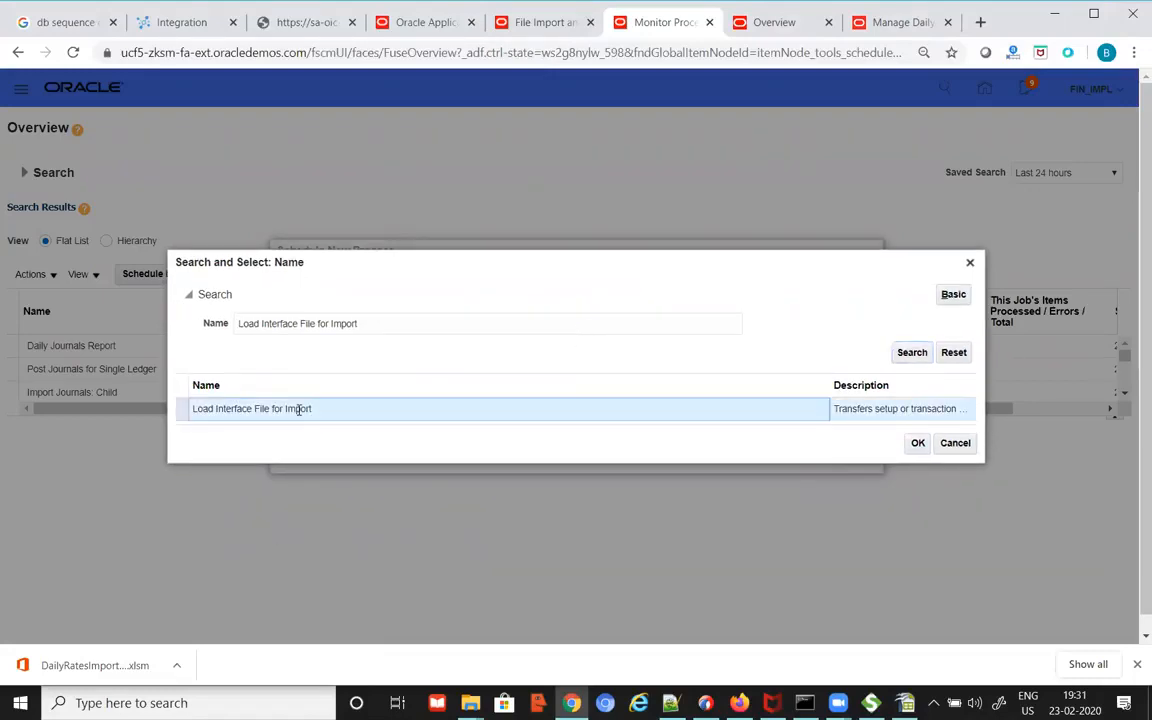
click(918, 443)
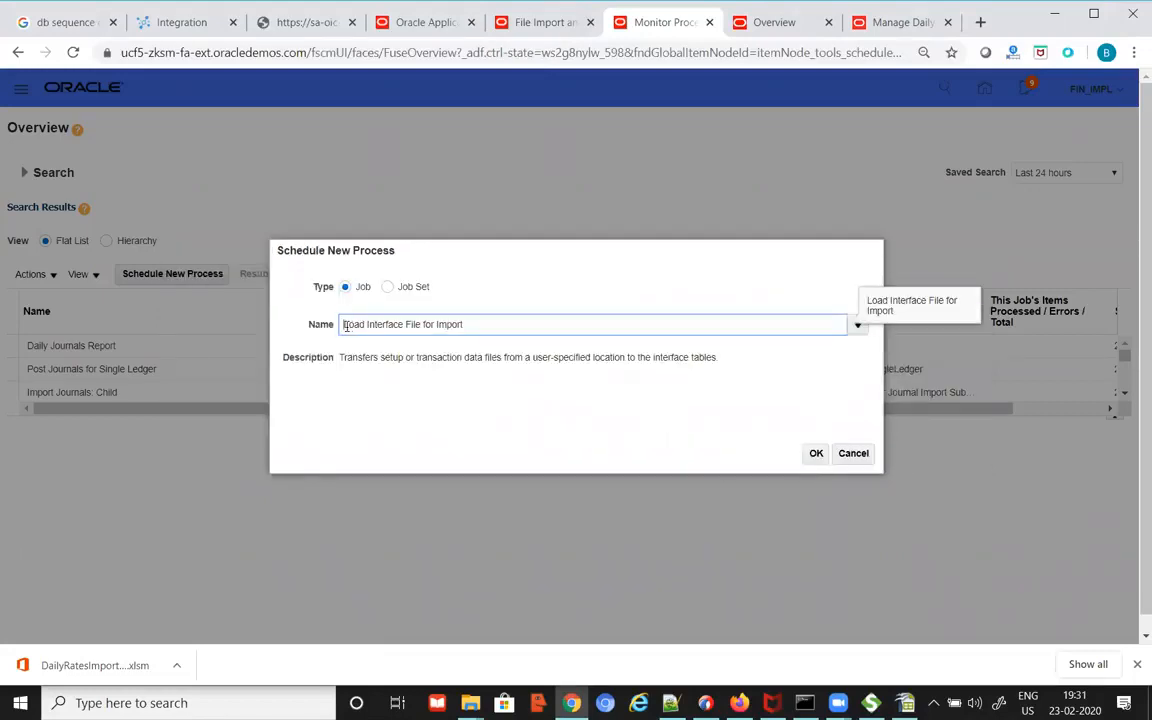
click(815, 454)
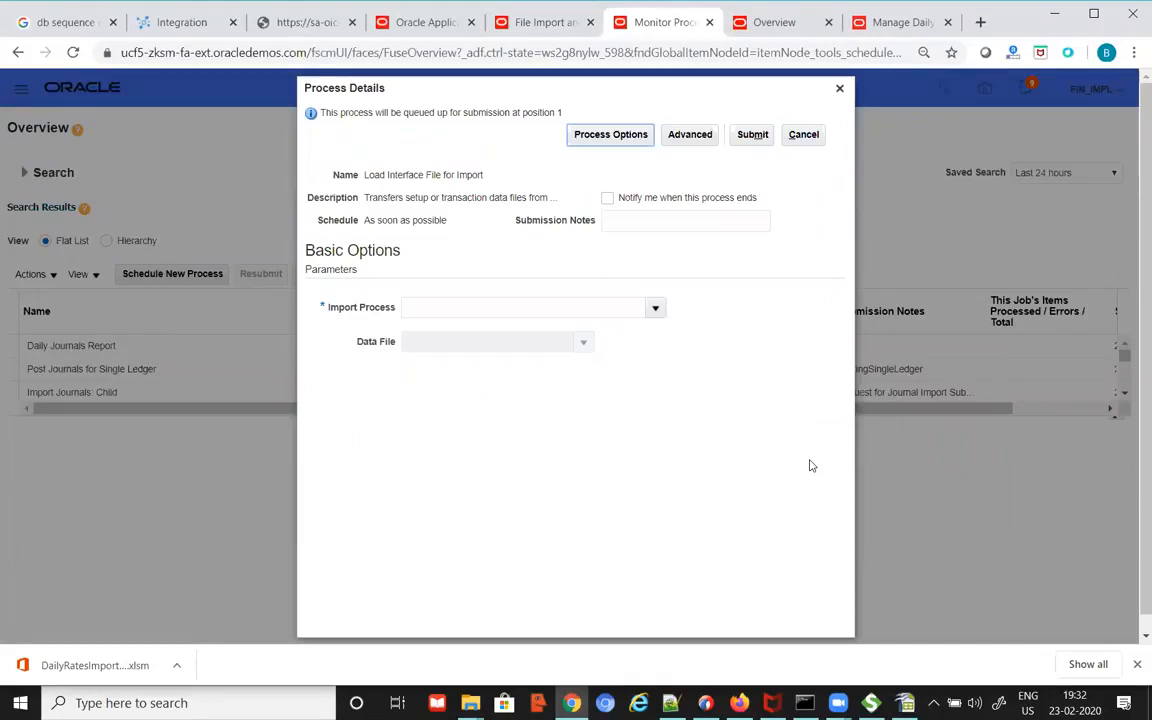
Step: Copy the import process name from the OICFeb20 notes
drag(490, 176, 372, 176)
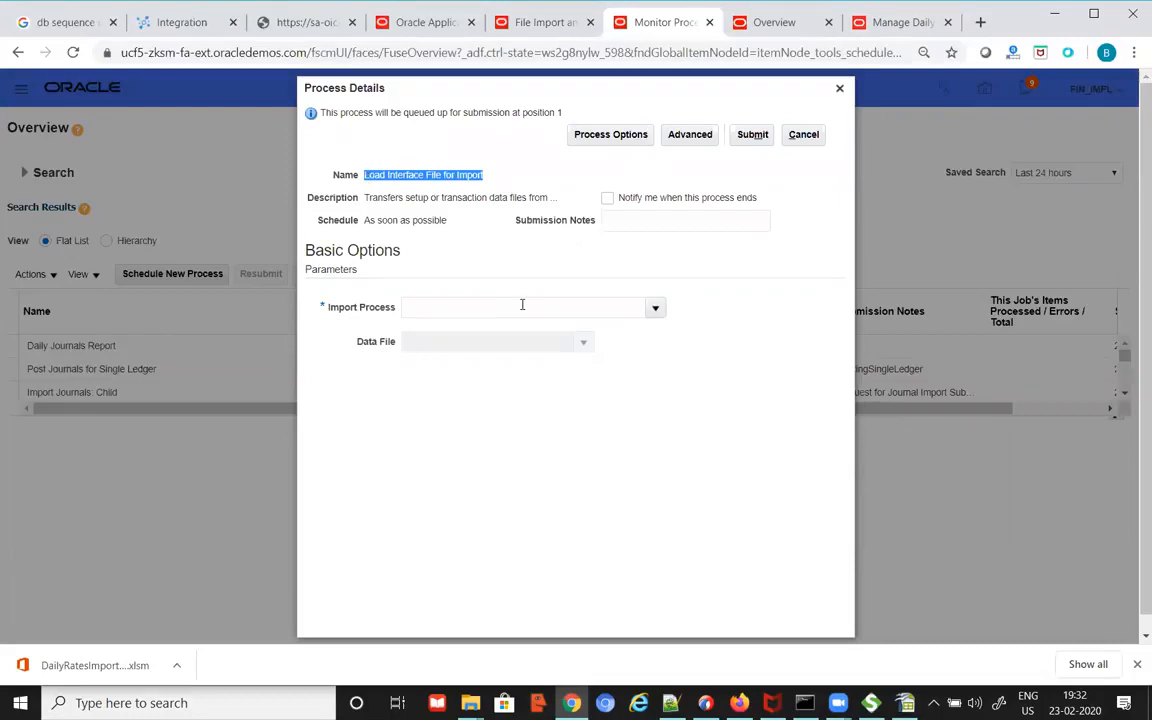
key(alt+Tab)
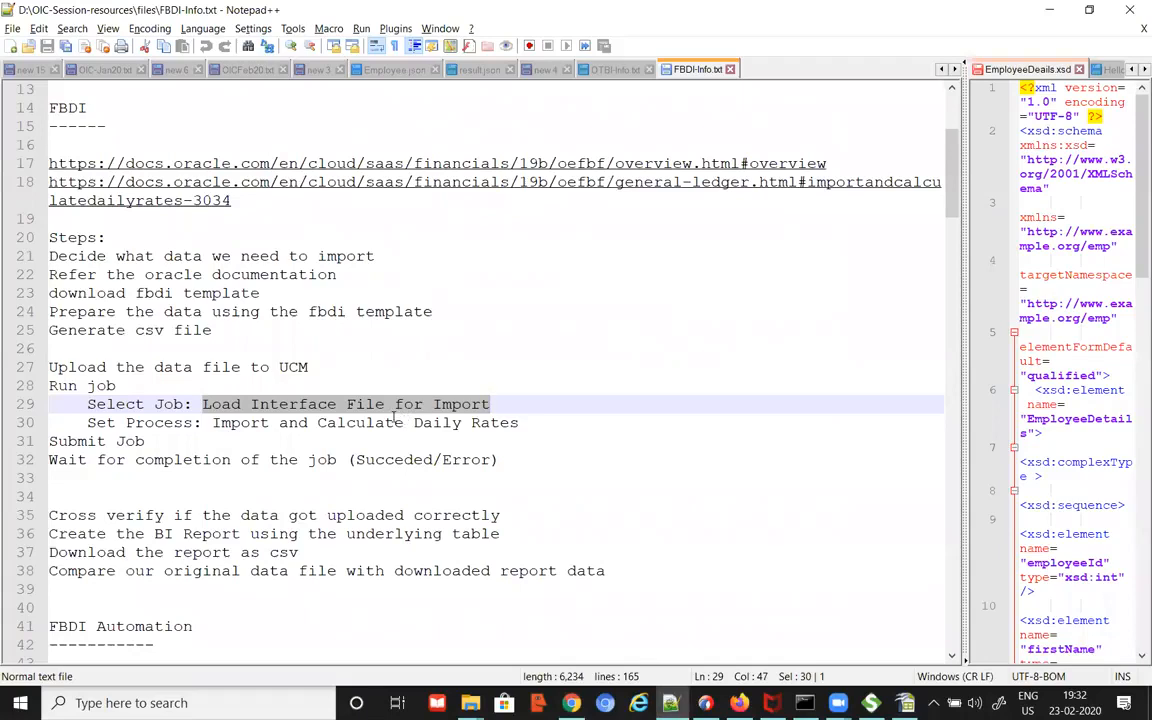
click(243, 69)
drag(49, 627, 19, 627)
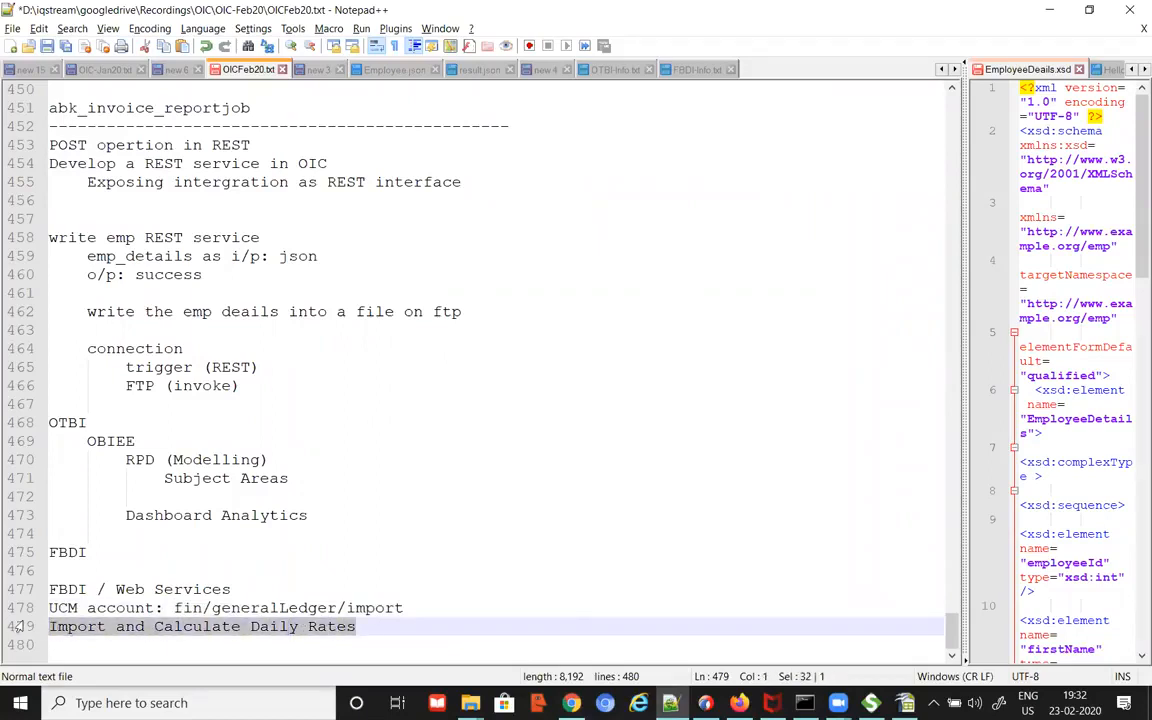
key(alt+Tab)
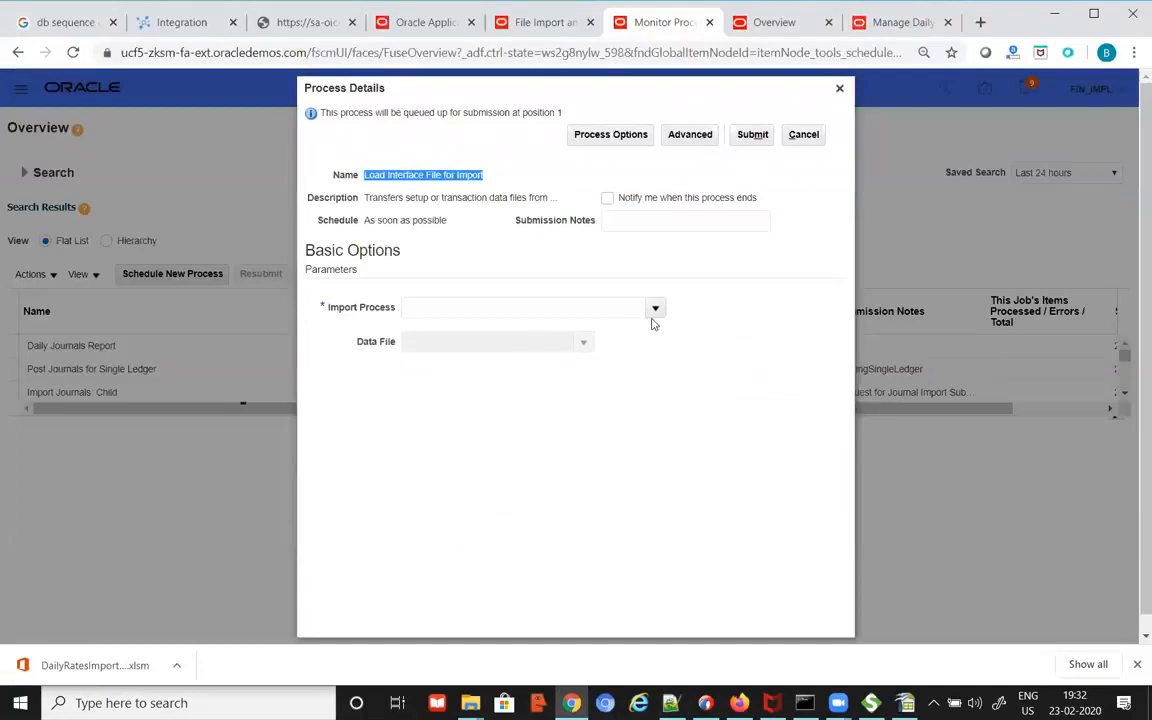
Step: Set the Import Process to Import and Calculate Daily Rates via search
click(656, 311)
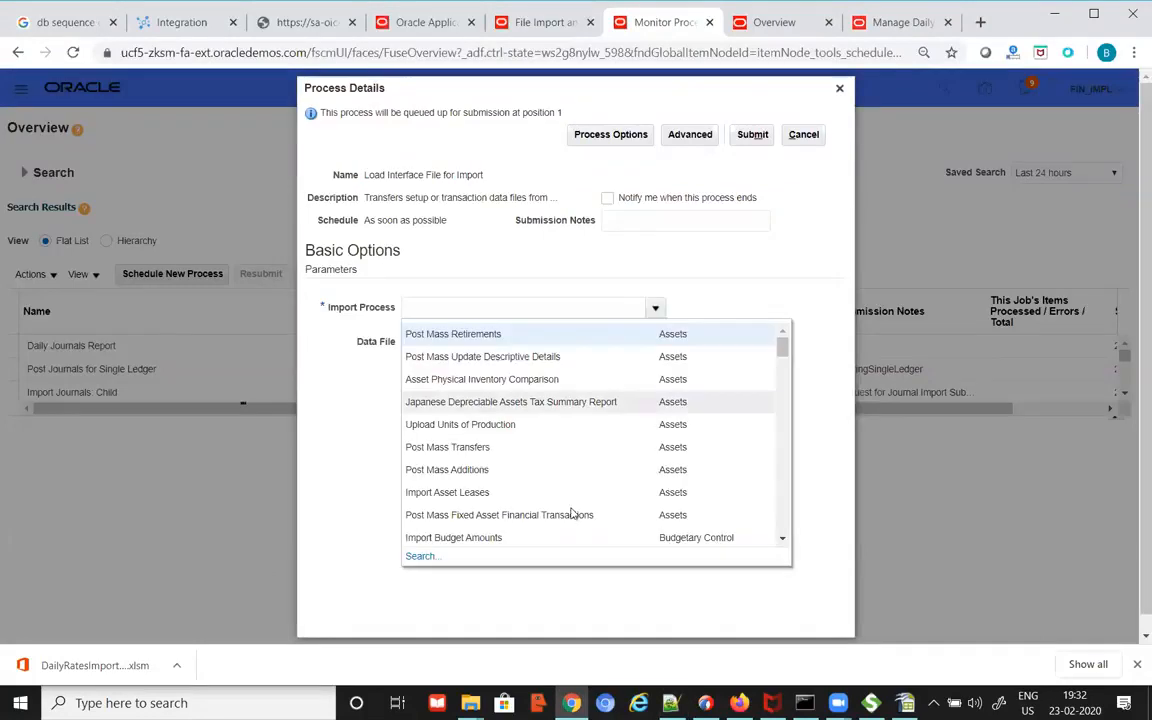
click(420, 555)
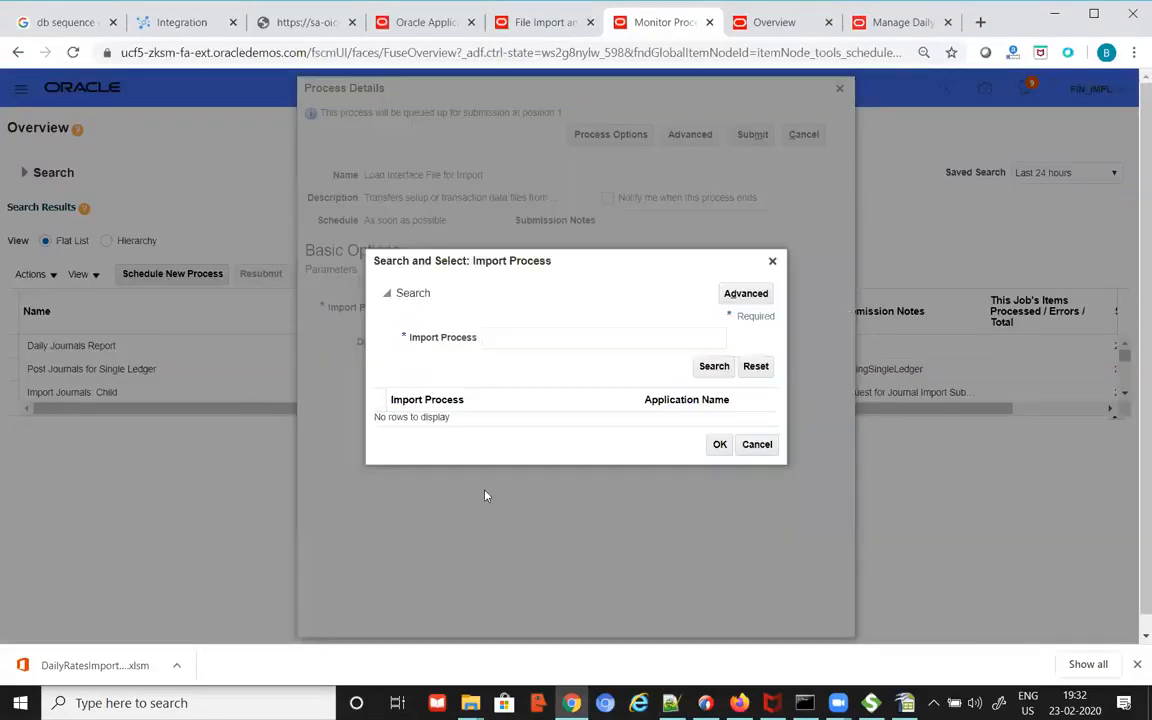
click(518, 338)
key(ctrl+v)
click(712, 366)
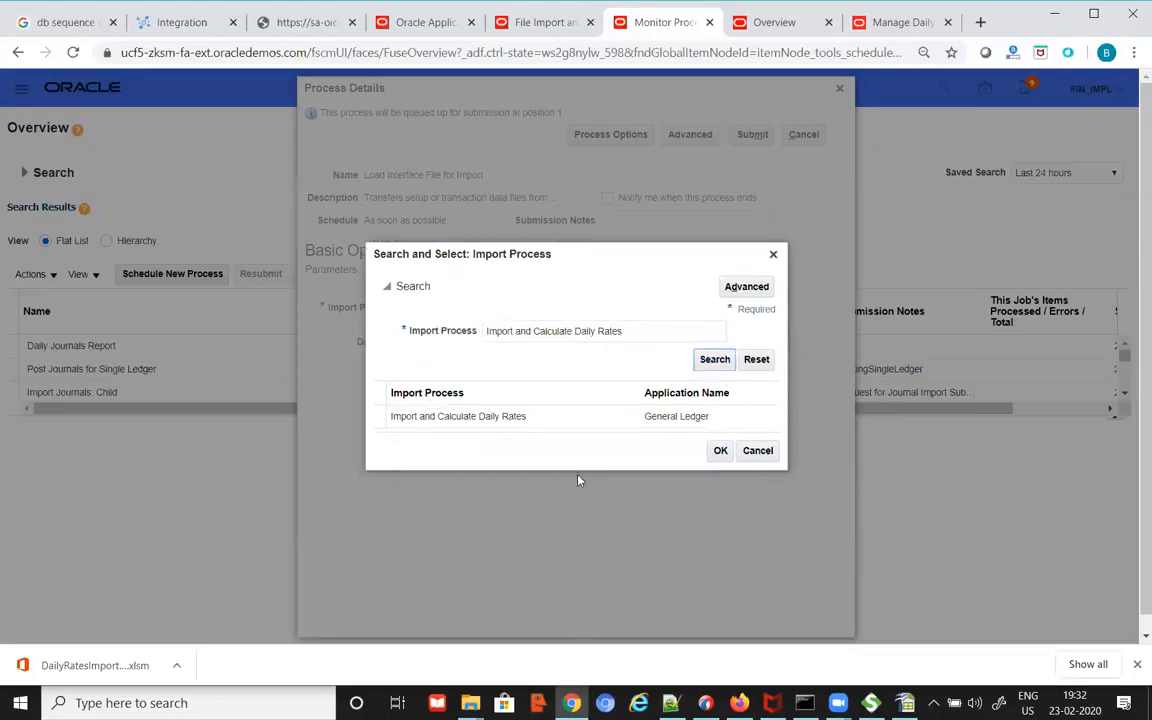
click(530, 416)
click(718, 451)
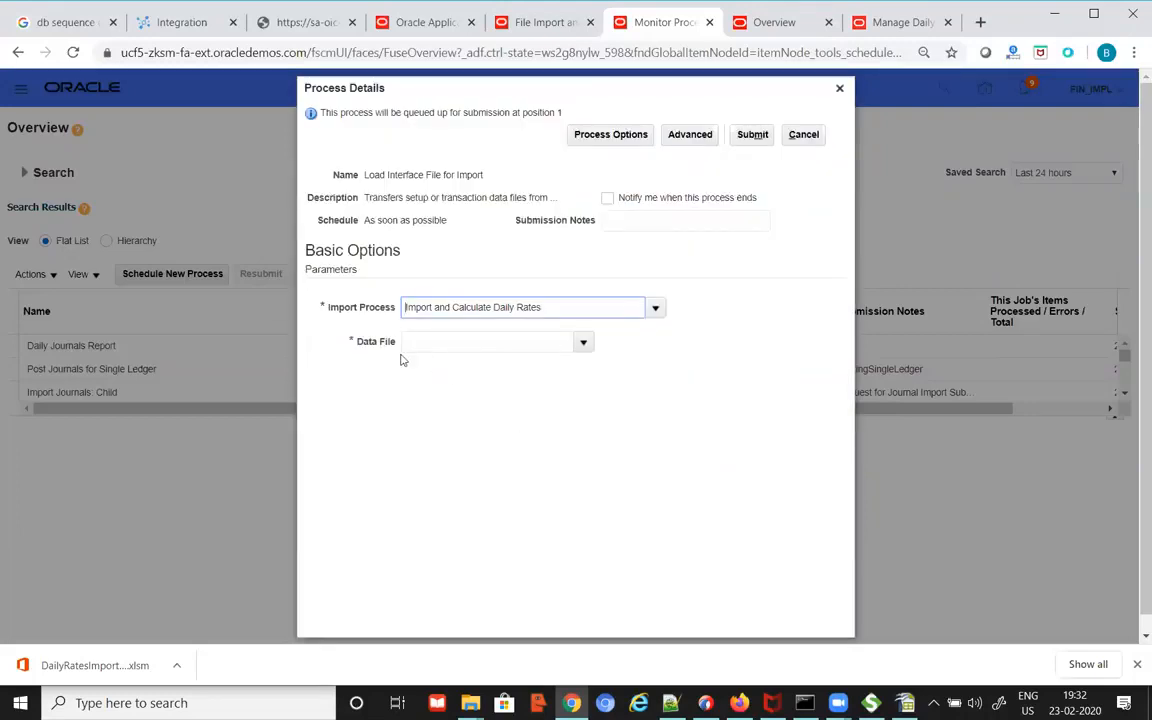
Step: Choose data file bk_dailyrates20-02-23.csv, submit, and copy the process ID 1832503
click(584, 343)
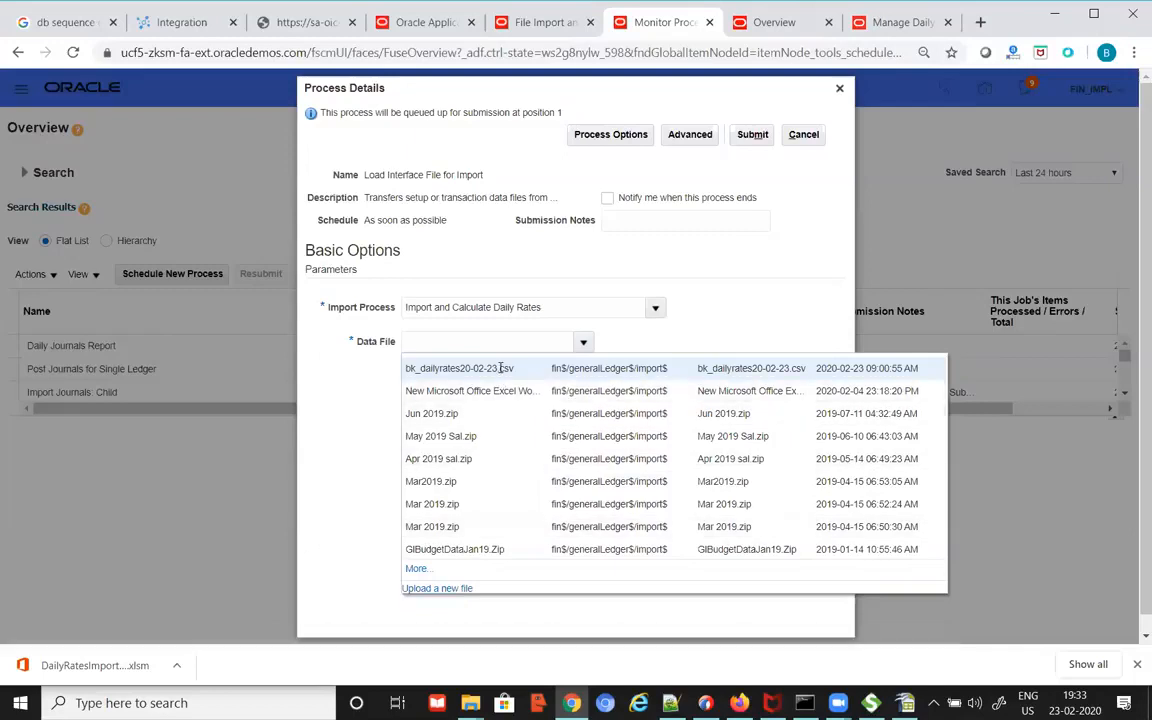
click(460, 368)
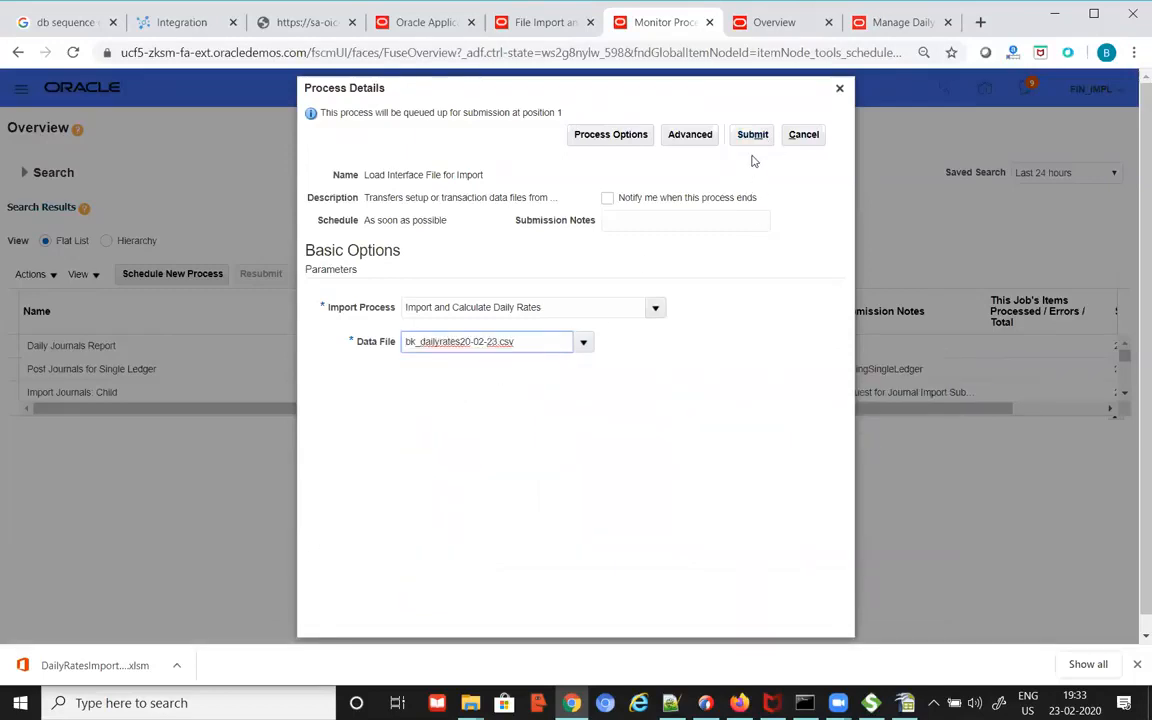
click(761, 137)
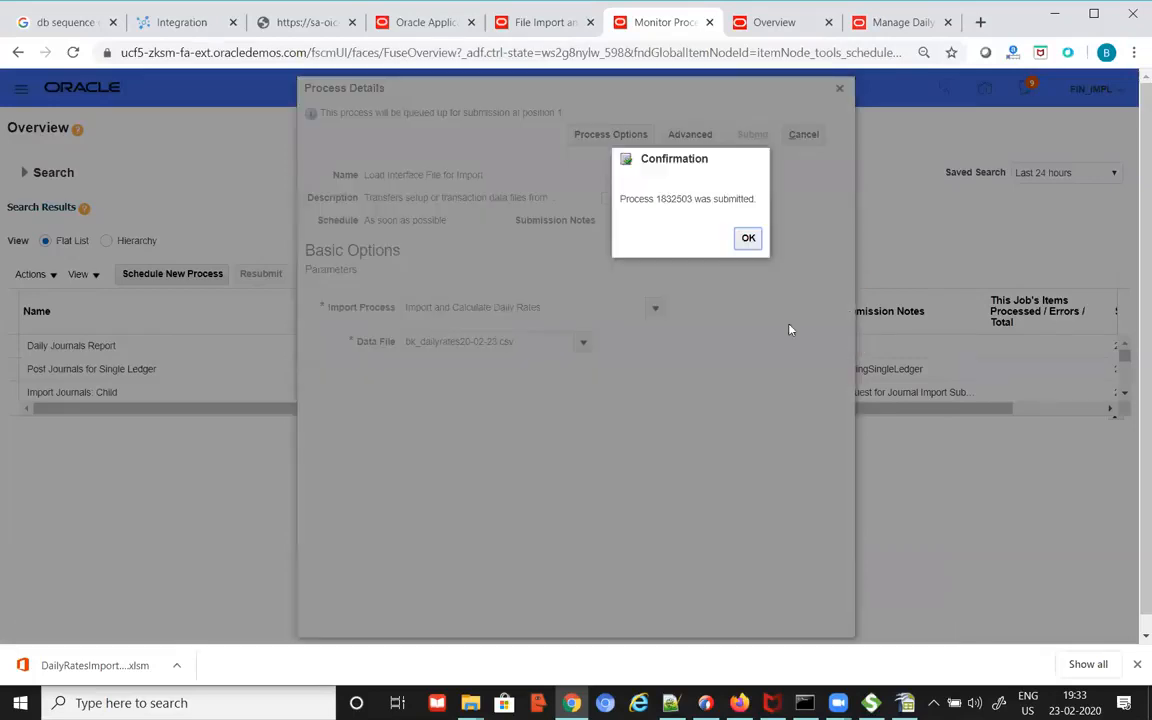
double_click(674, 199)
key(ctrl+c)
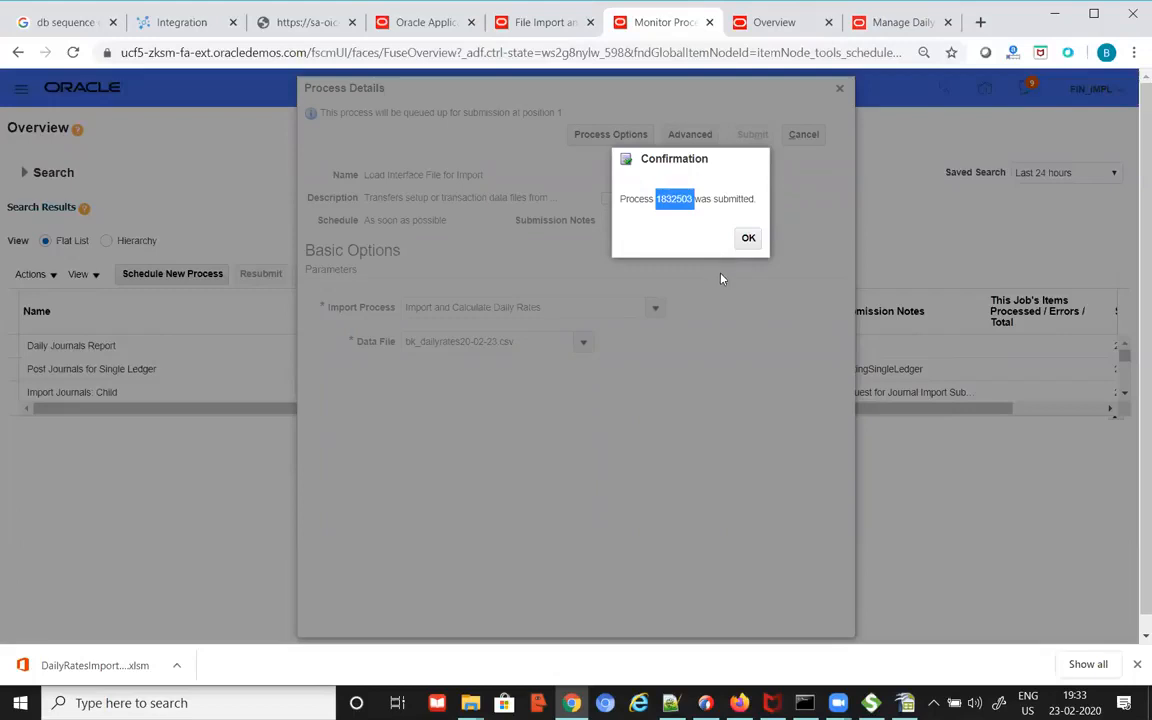
click(748, 238)
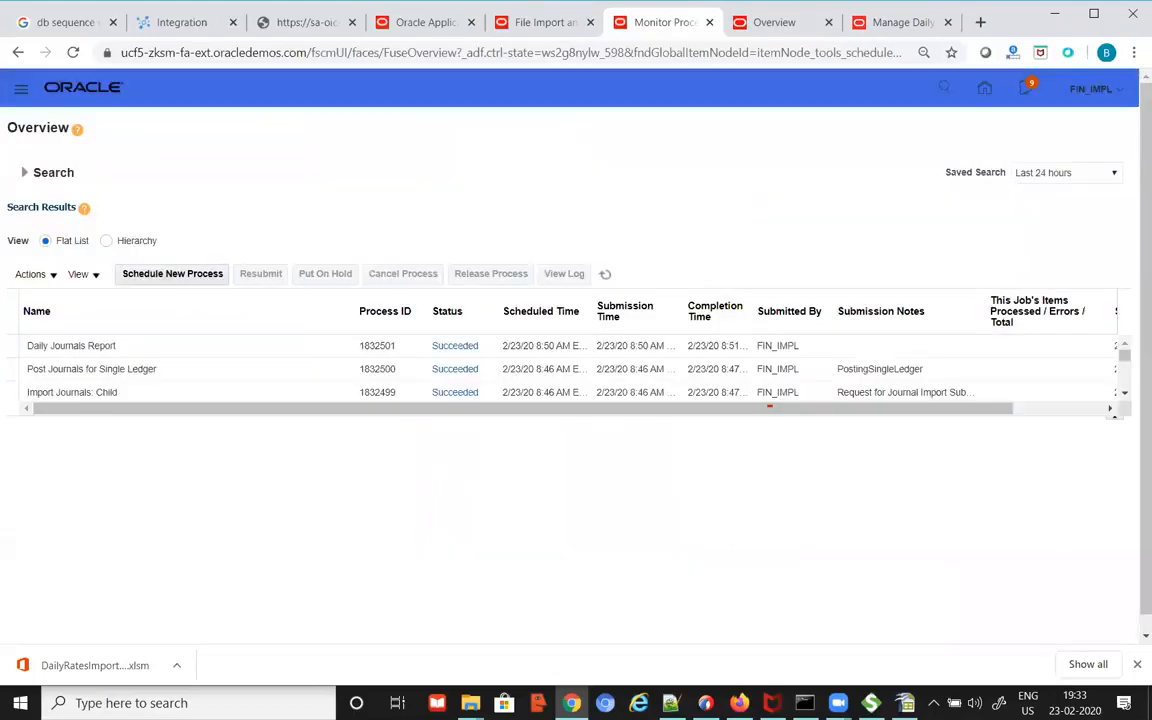
click(671, 703)
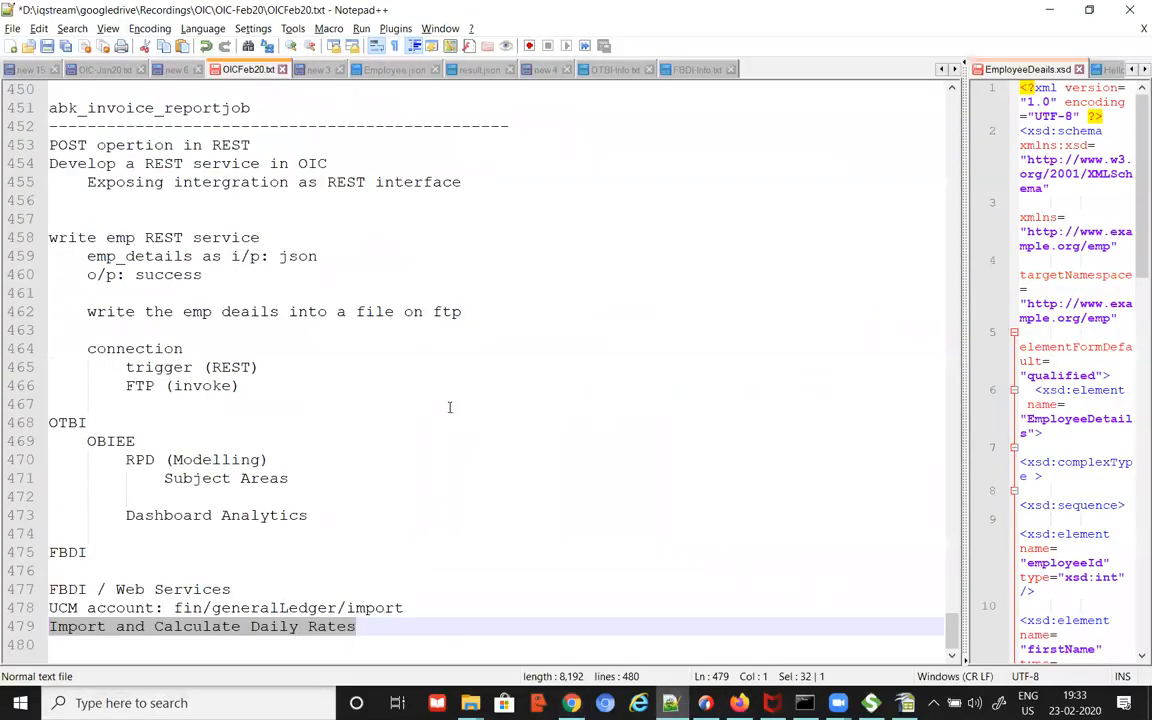
Step: Record process number 1832503 on a new line at the end of the notes
click(429, 626)
key(Return)
key(Return)
key(ctrl+v)
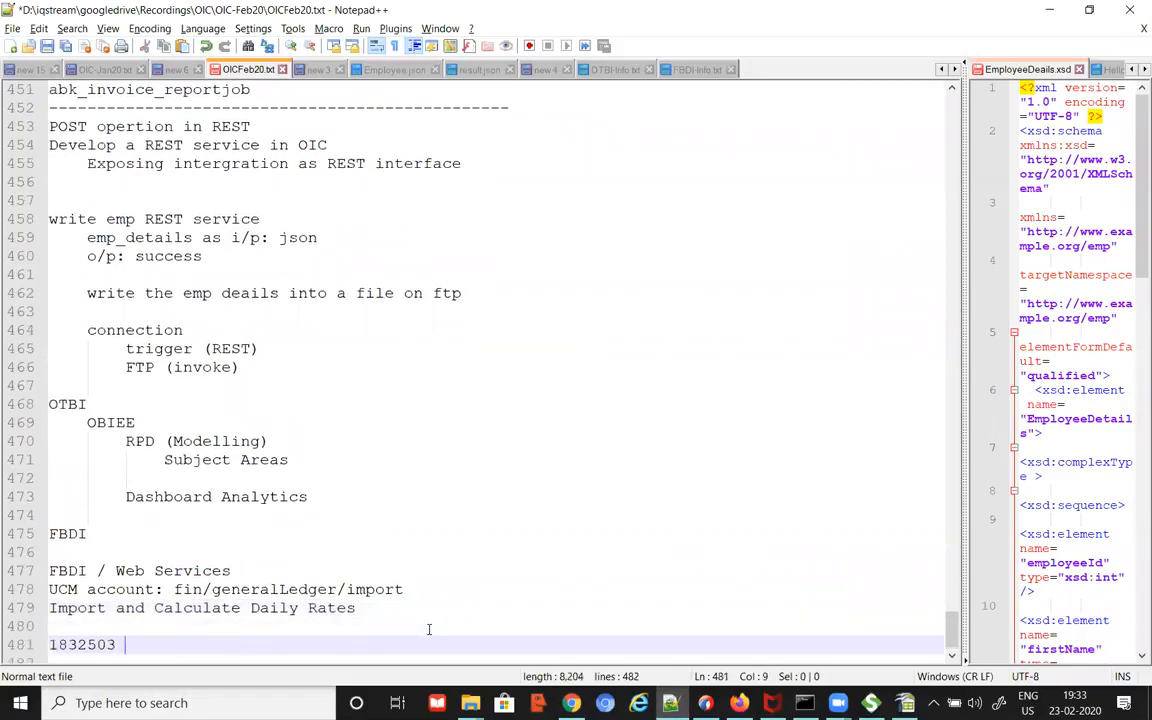
Step: Refresh Scheduled Processes until 1832503 and all its child jobs show Succeeded
key(alt+Tab)
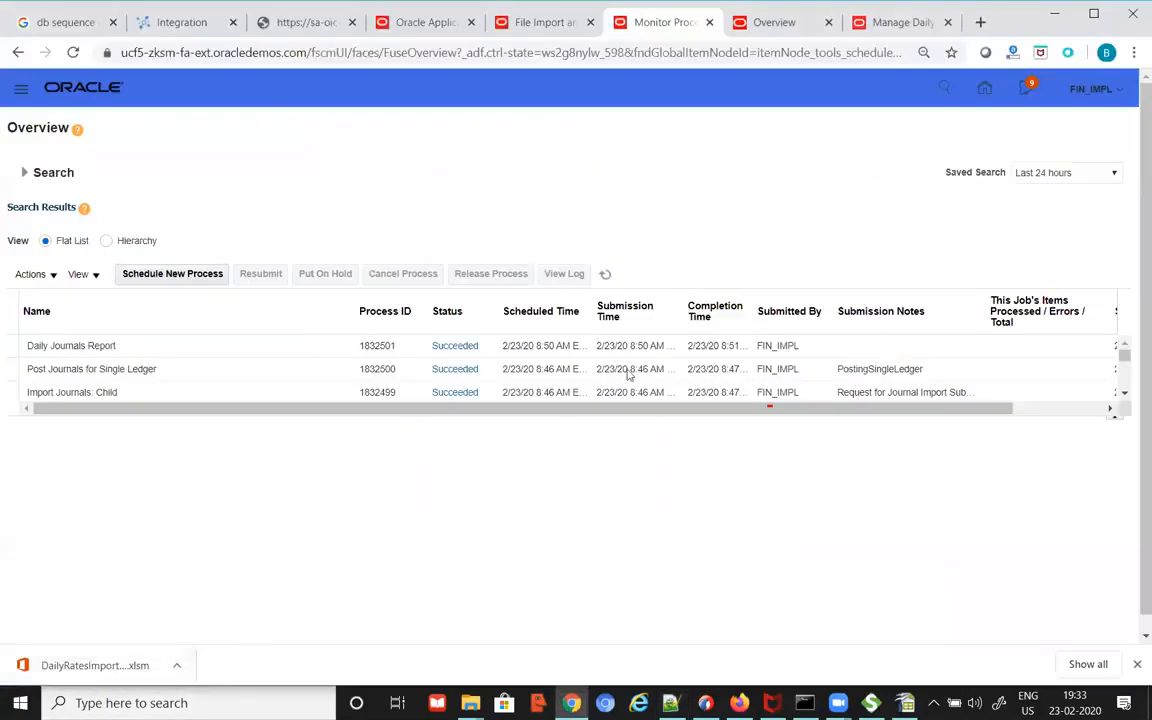
click(605, 277)
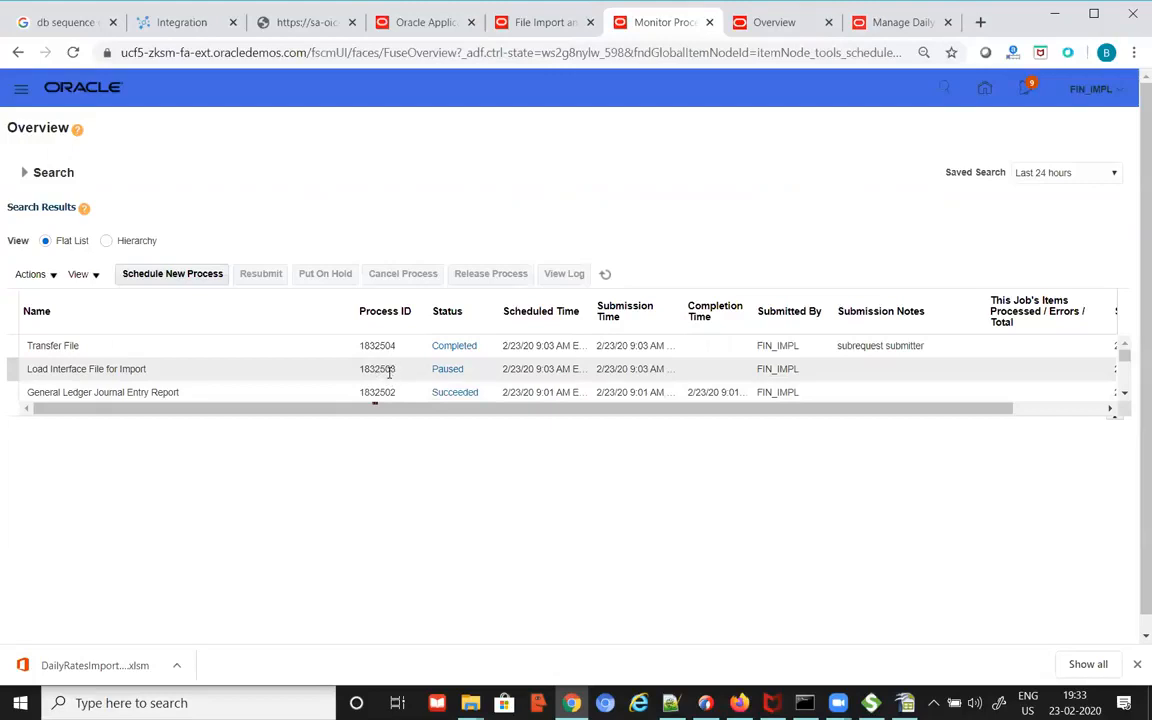
click(434, 378)
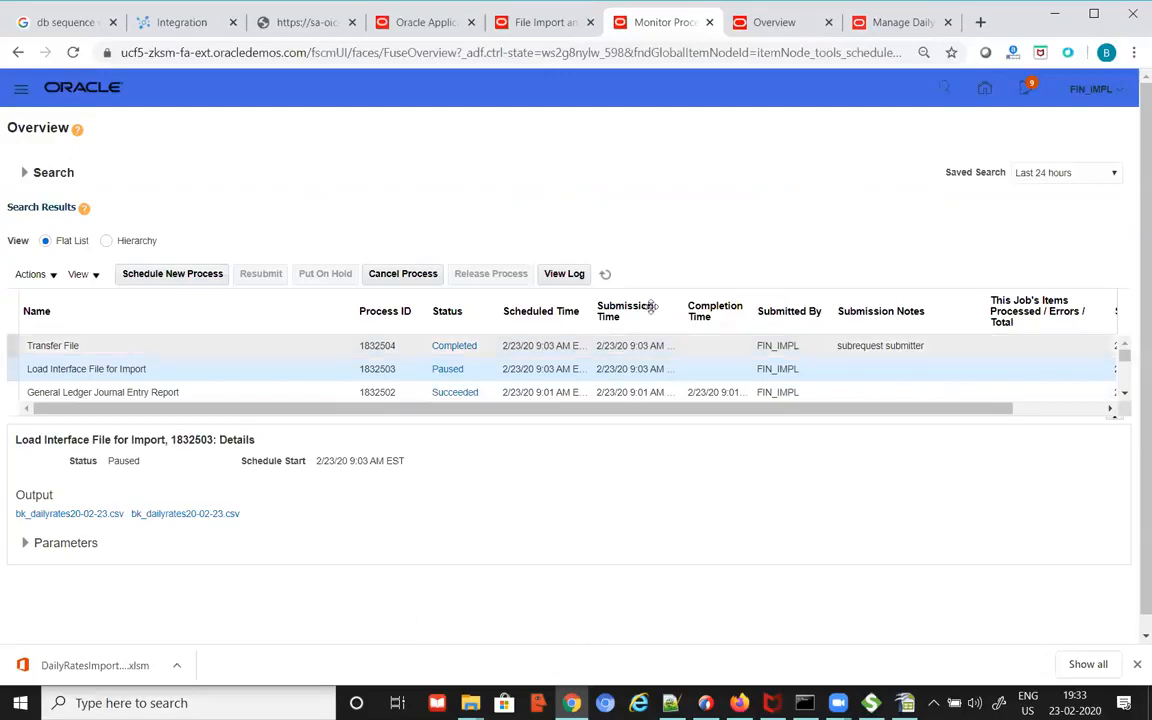
click(605, 273)
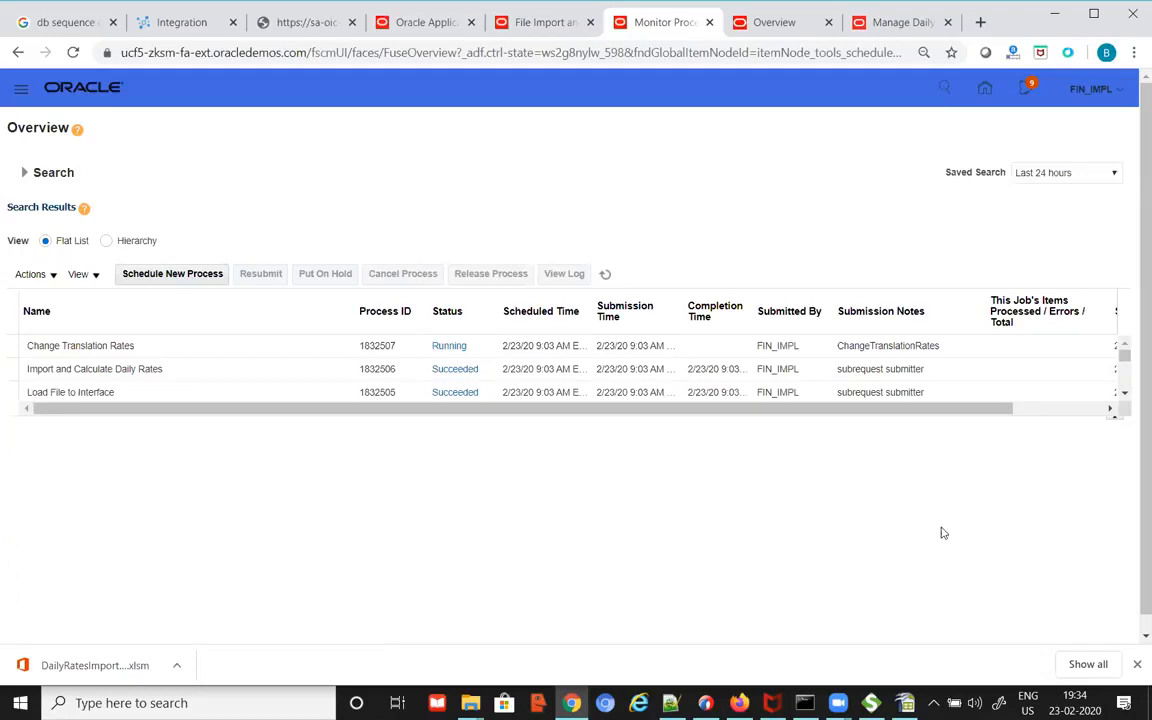
click(1125, 395)
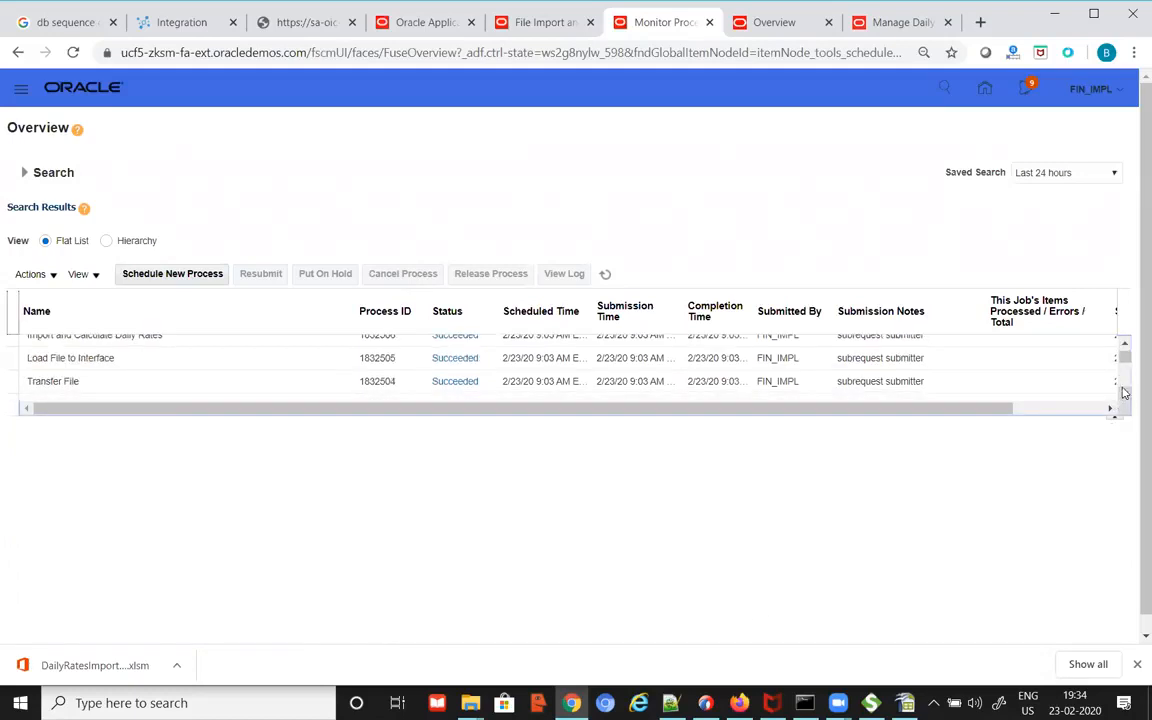
click(1125, 345)
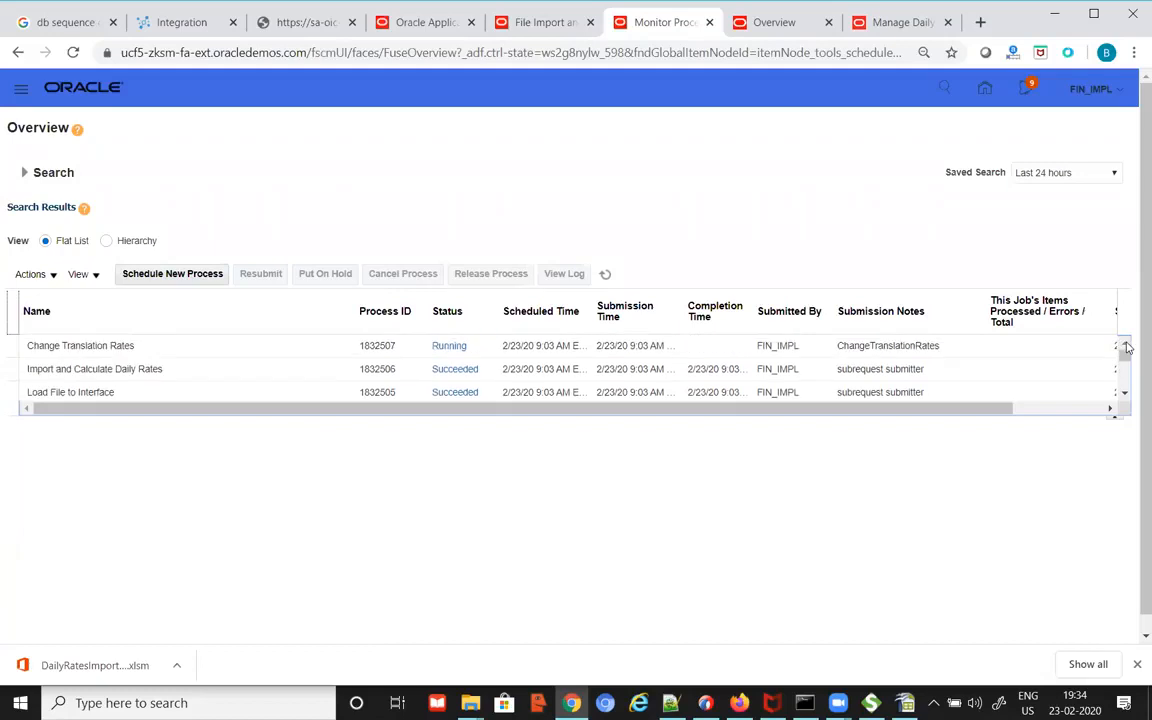
click(1125, 394)
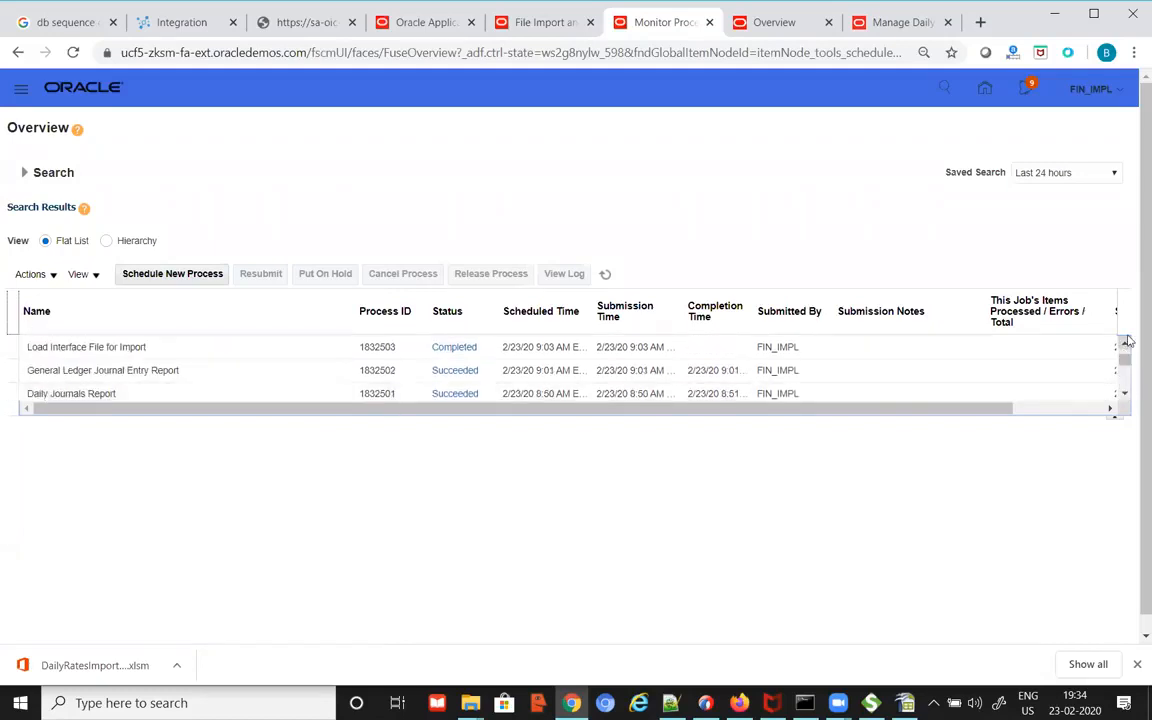
scroll(630, 395, up, 2)
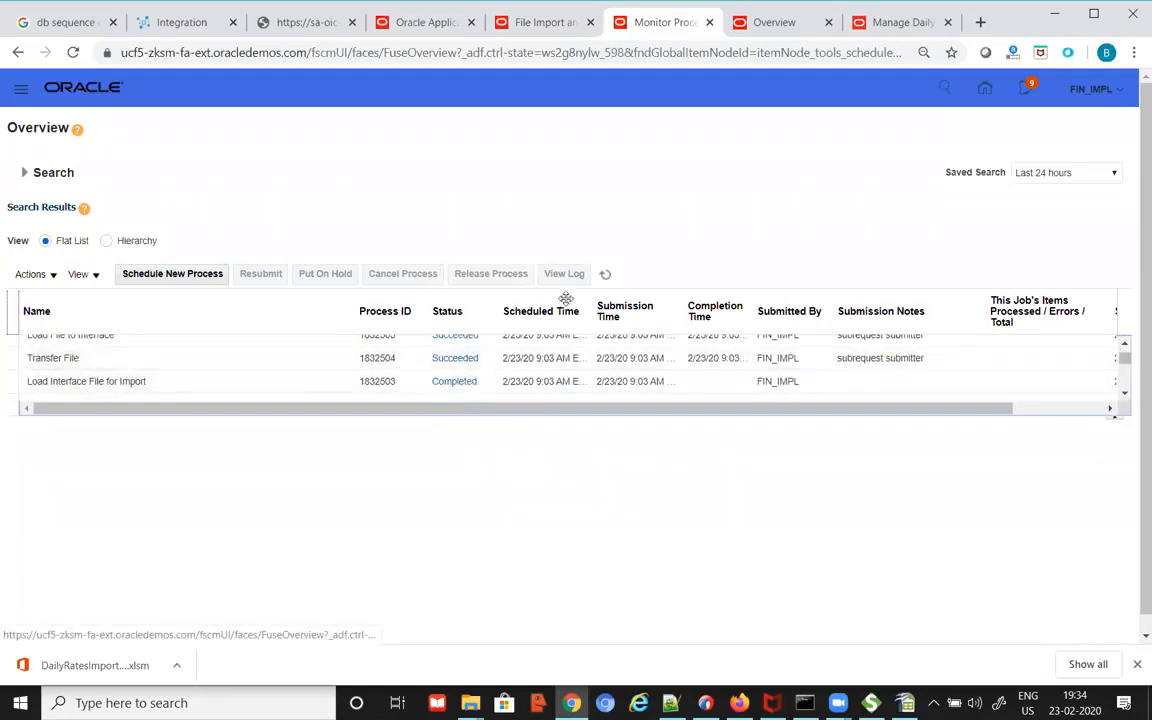
click(606, 276)
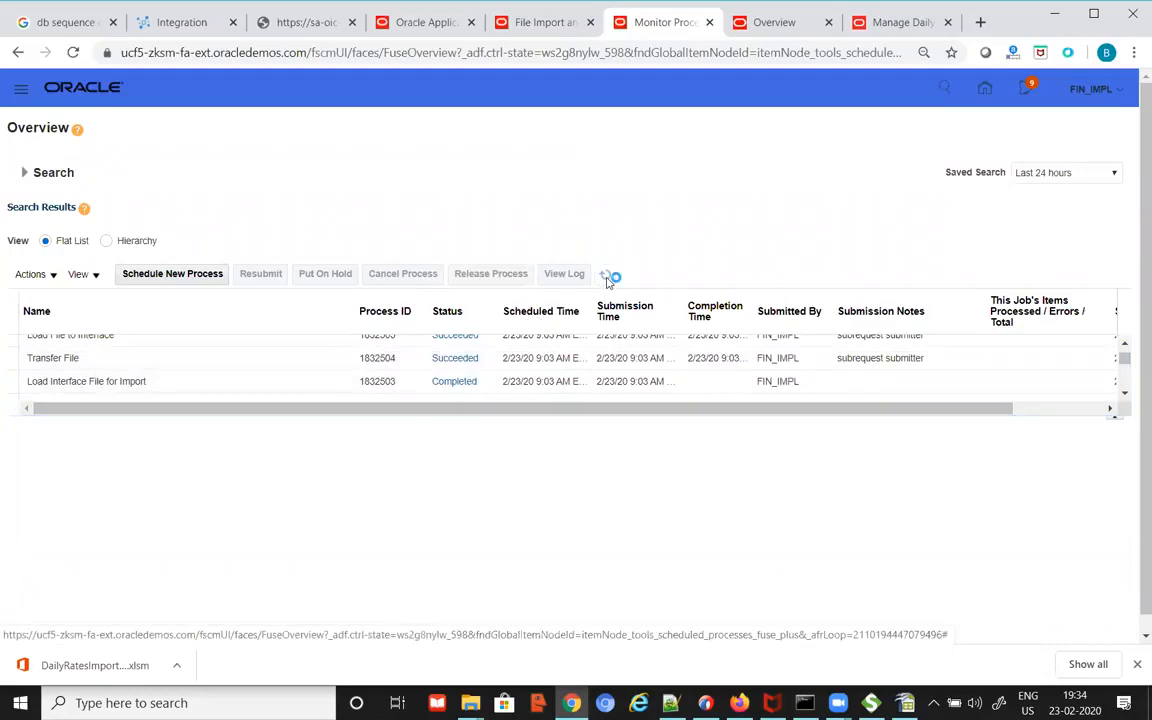
click(1124, 394)
click(1124, 394)
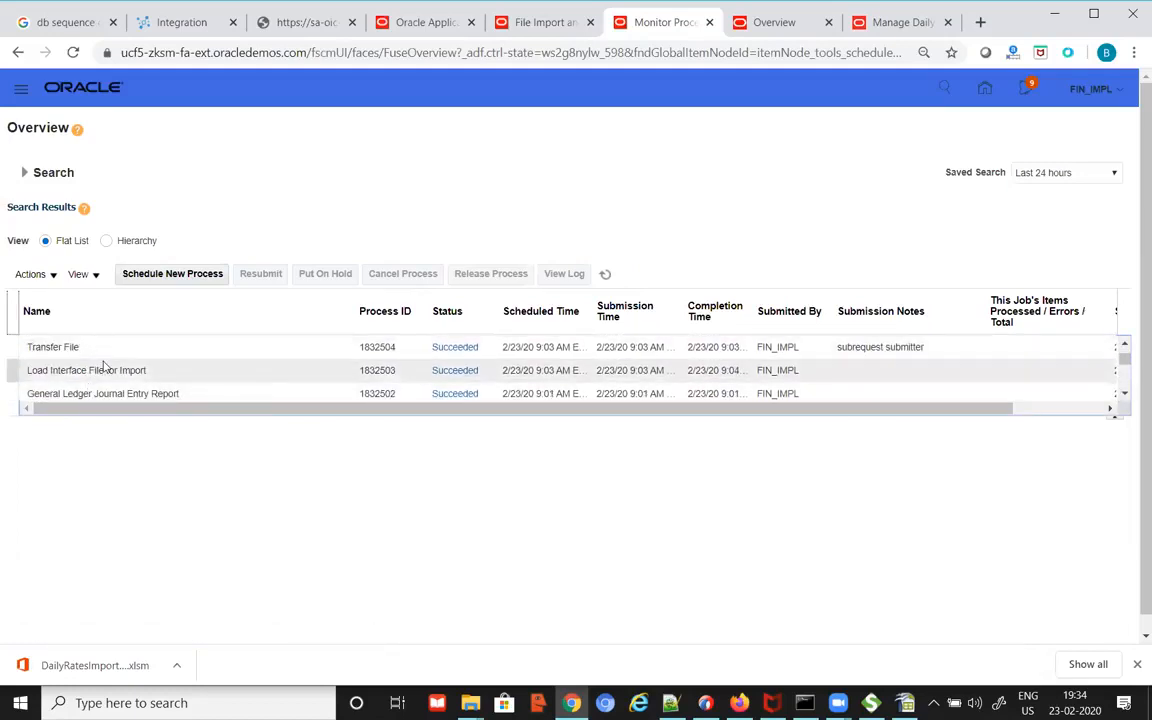
scroll(90, 350, up, 2)
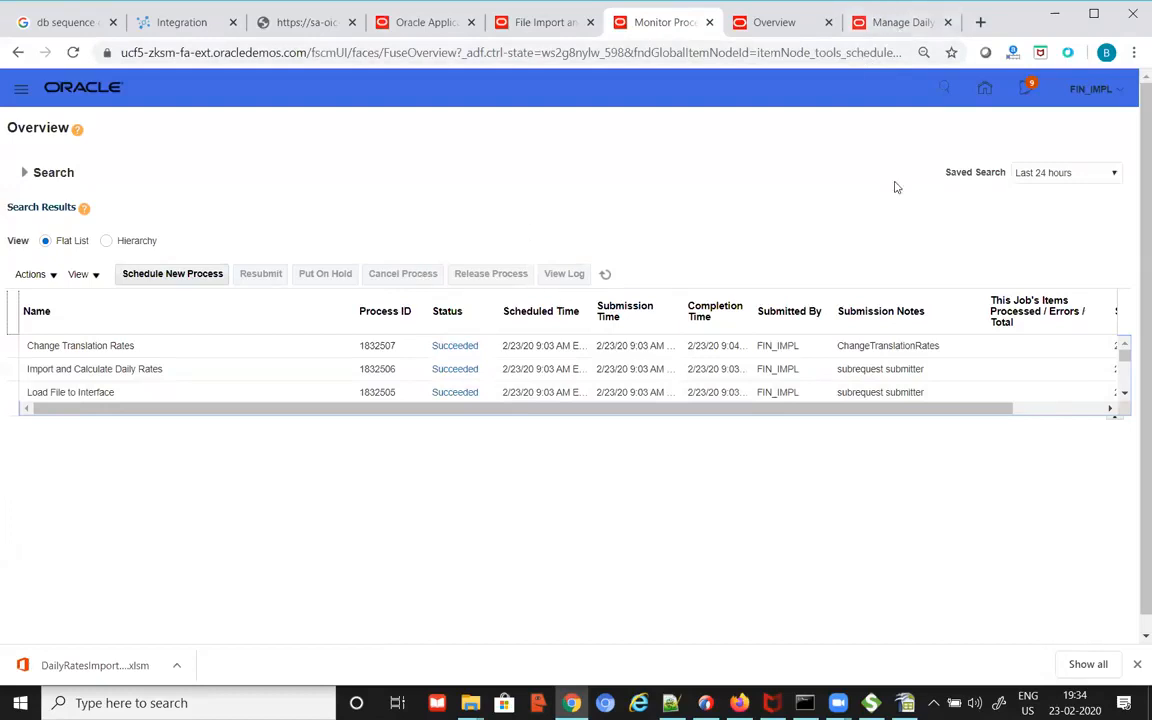
Step: Rerun the Daily Rates search to see the INR to USD rate 0.013, inverse 71.093
click(897, 24)
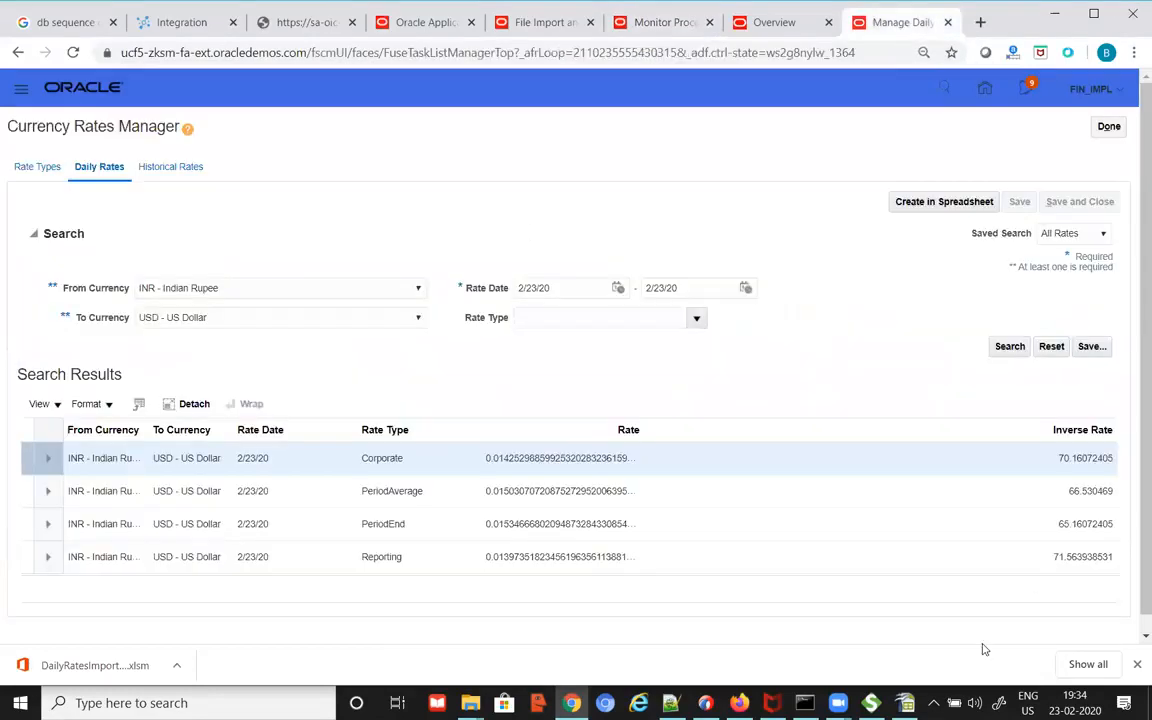
click(1010, 347)
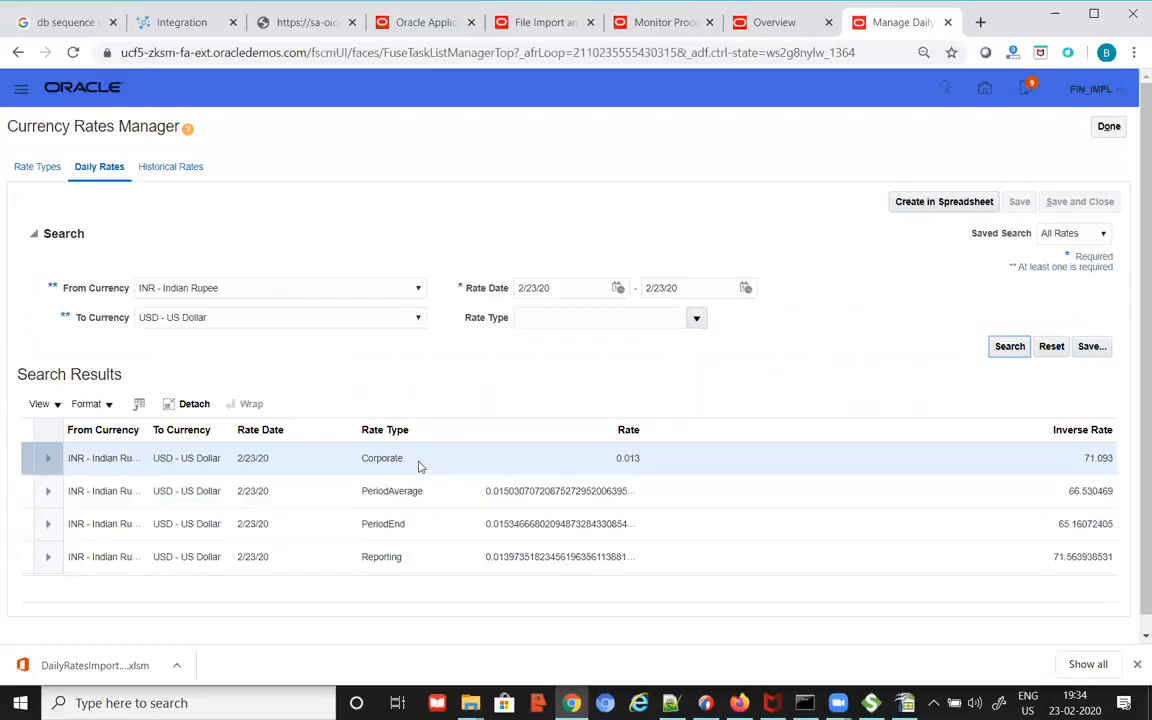
key(alt+Tab)
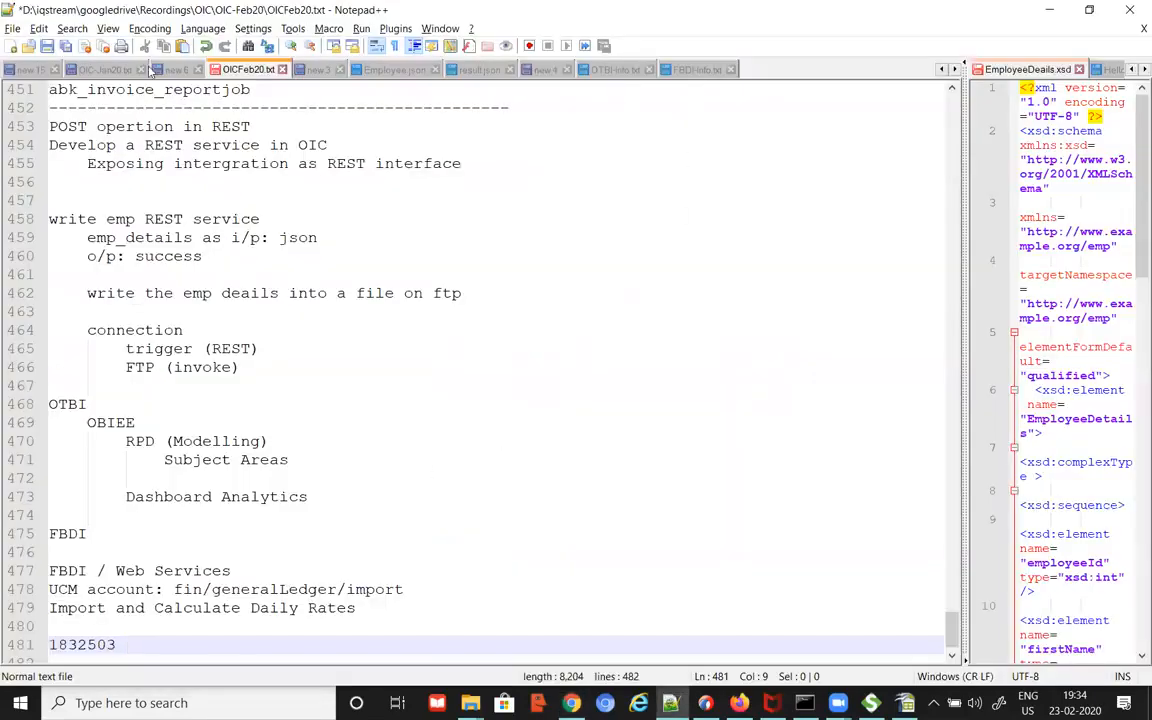
Step: Open bk_dailyrates20-02-23.csv and compare its INR to USD rates 0.013 and 71.093 with Currency Rates Manager
click(11, 28)
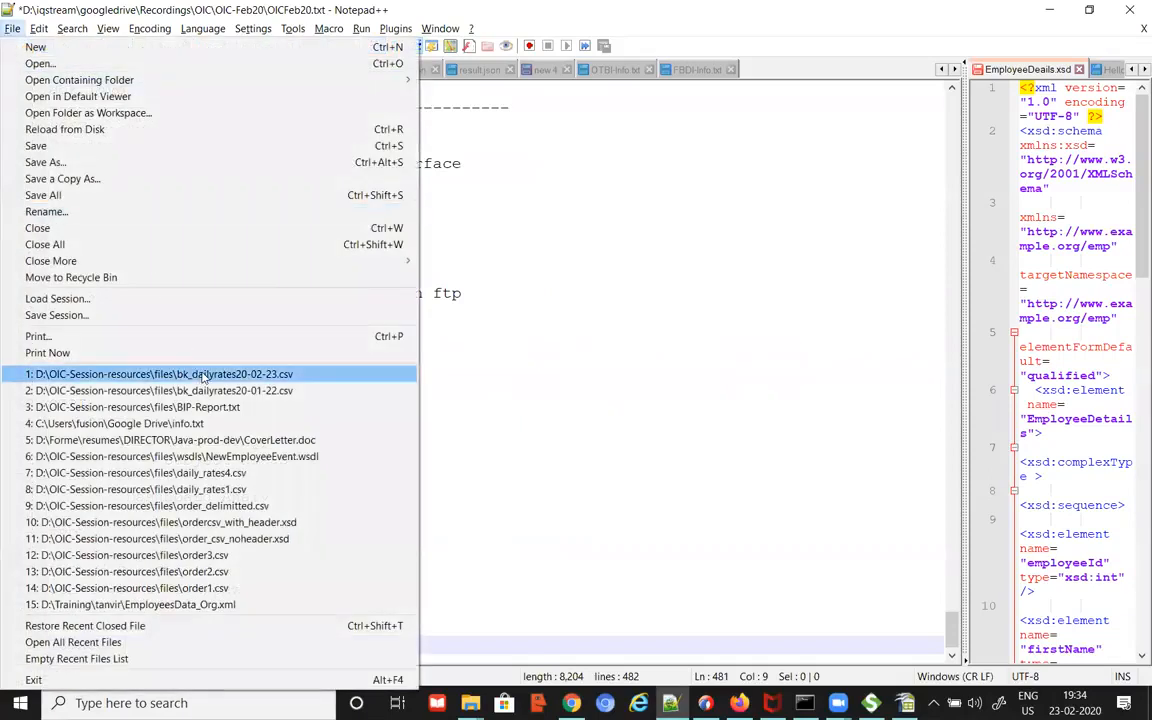
click(182, 340)
drag(435, 109, 650, 123)
click(758, 232)
key(alt+Tab)
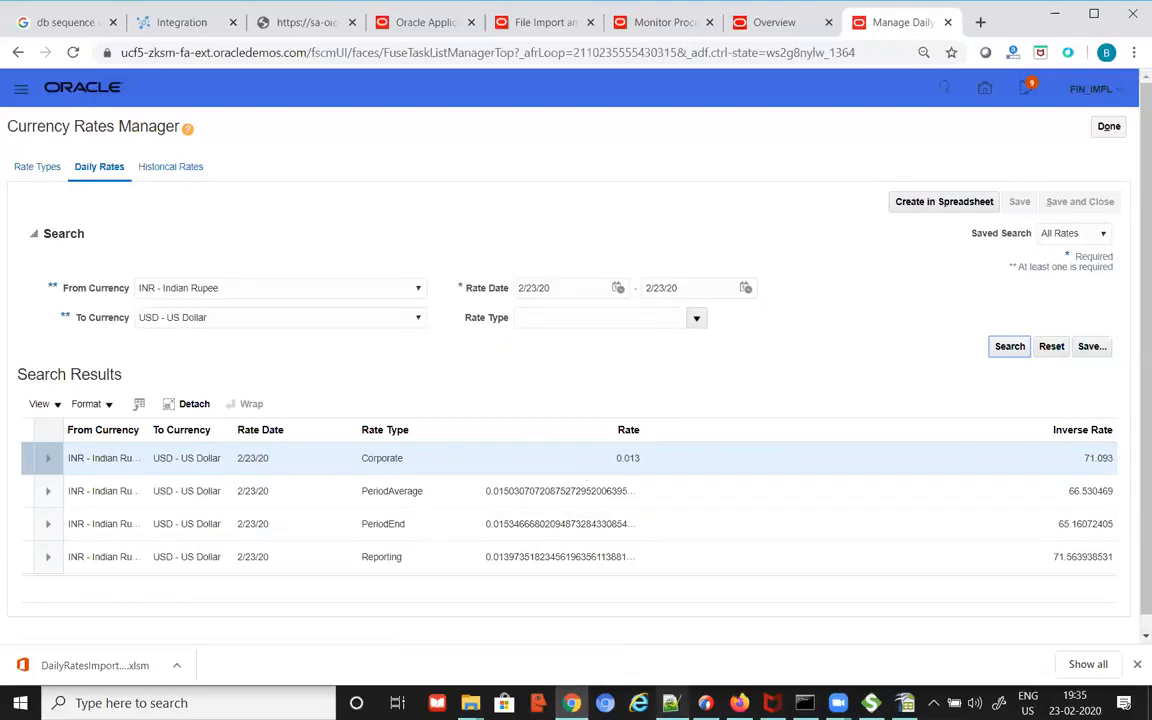
key(alt+Tab)
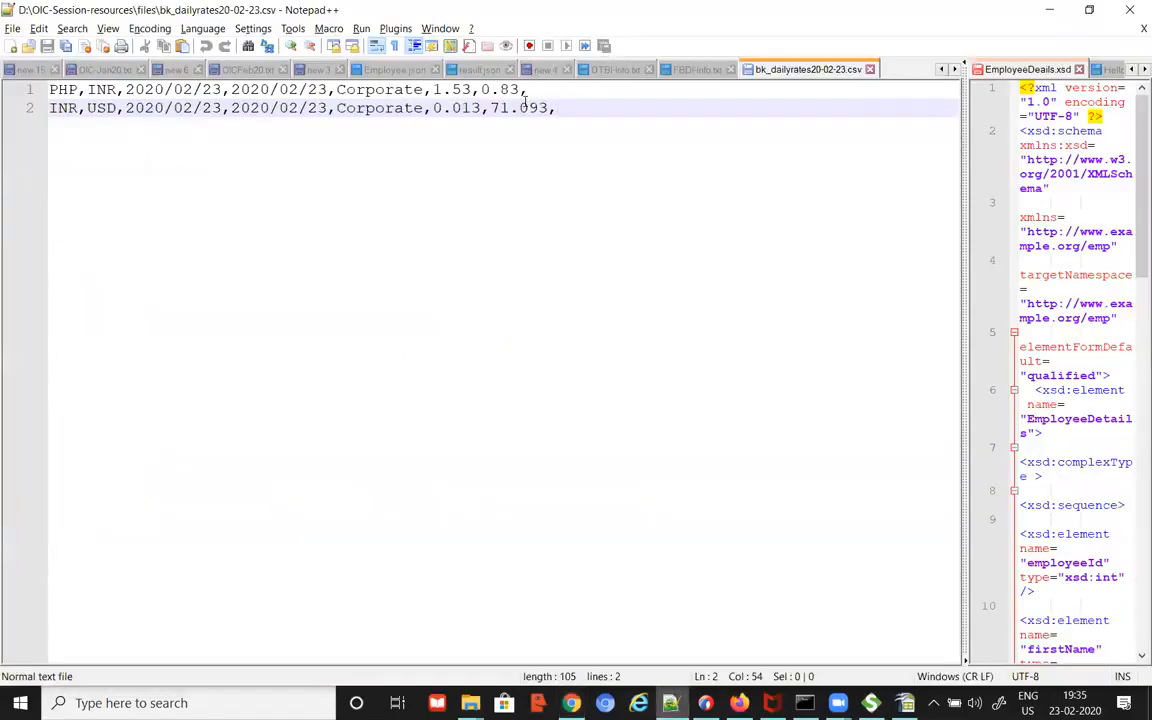
Step: Return via FBDI-Info.txt to the OICFeb20.txt notes
click(683, 71)
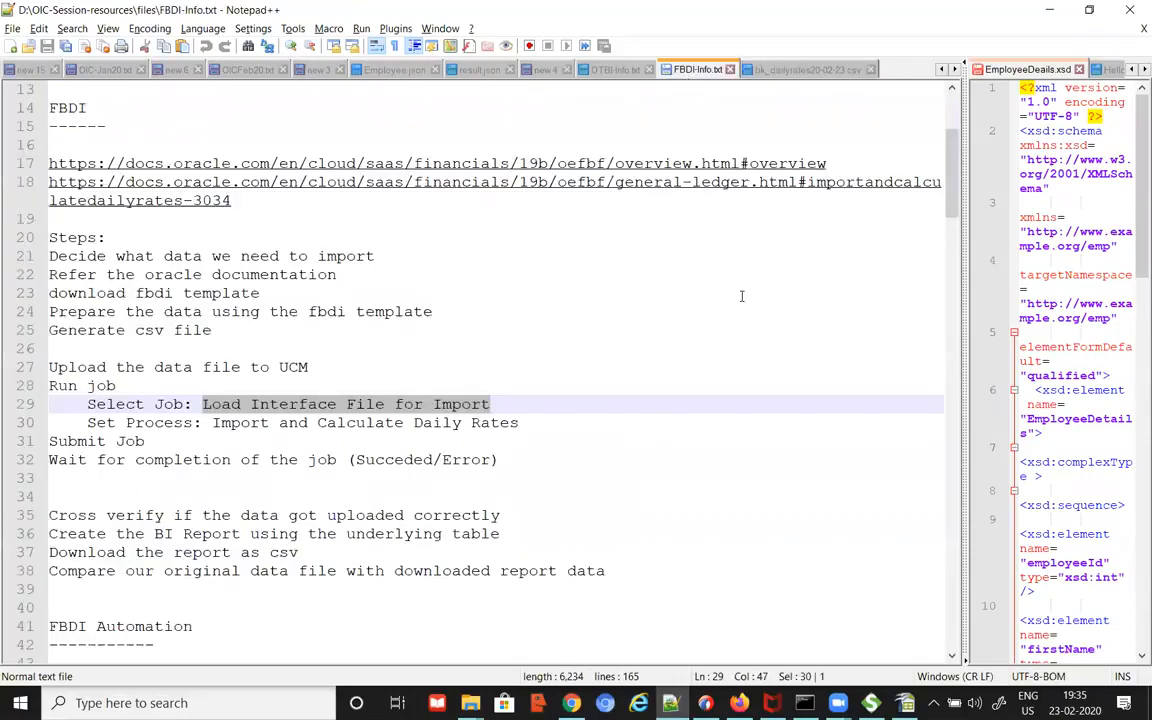
click(727, 276)
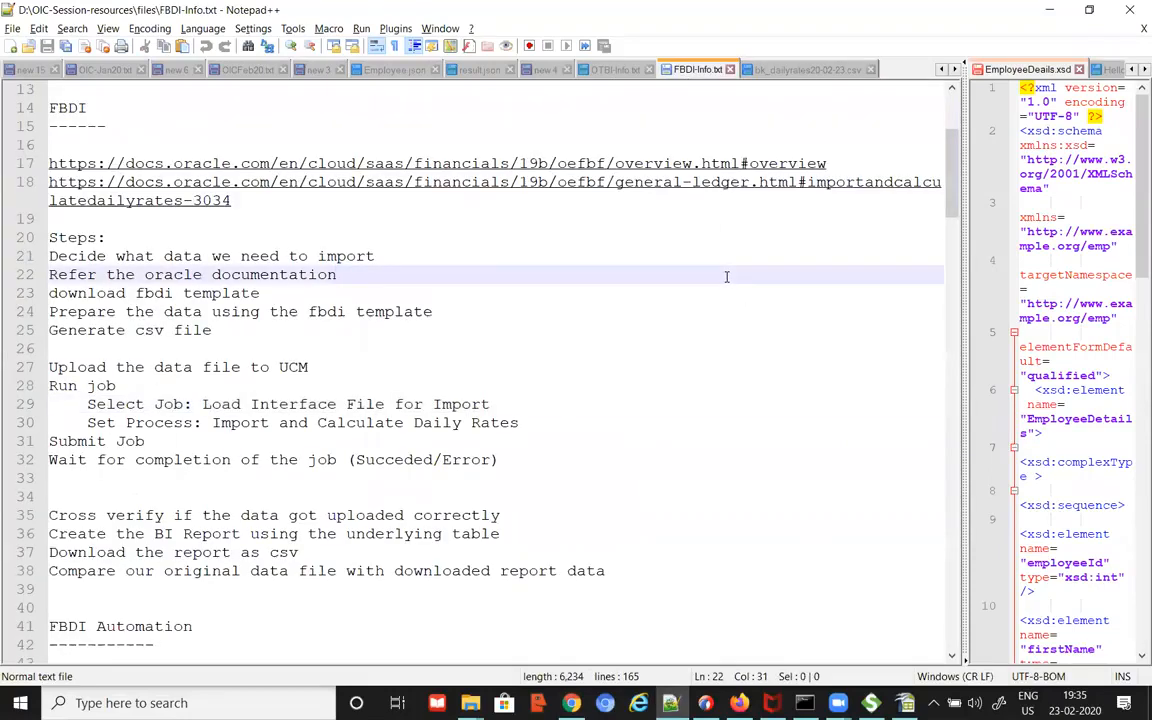
click(248, 70)
click(666, 415)
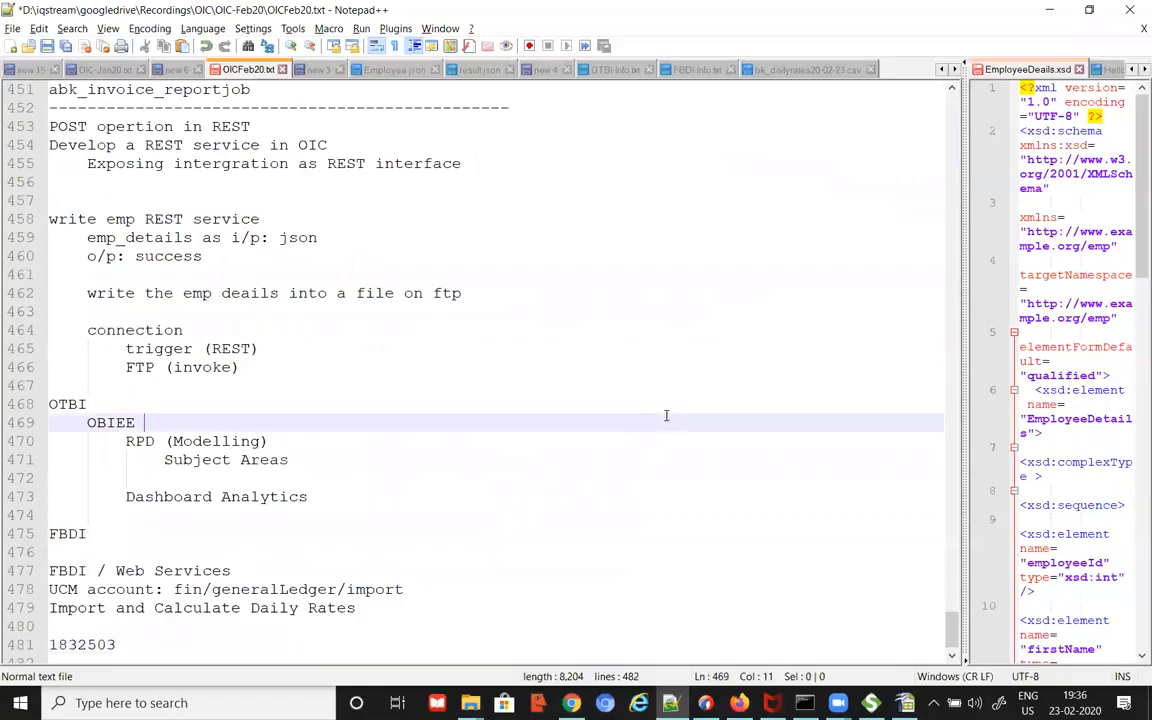
scroll(666, 415, down, 1)
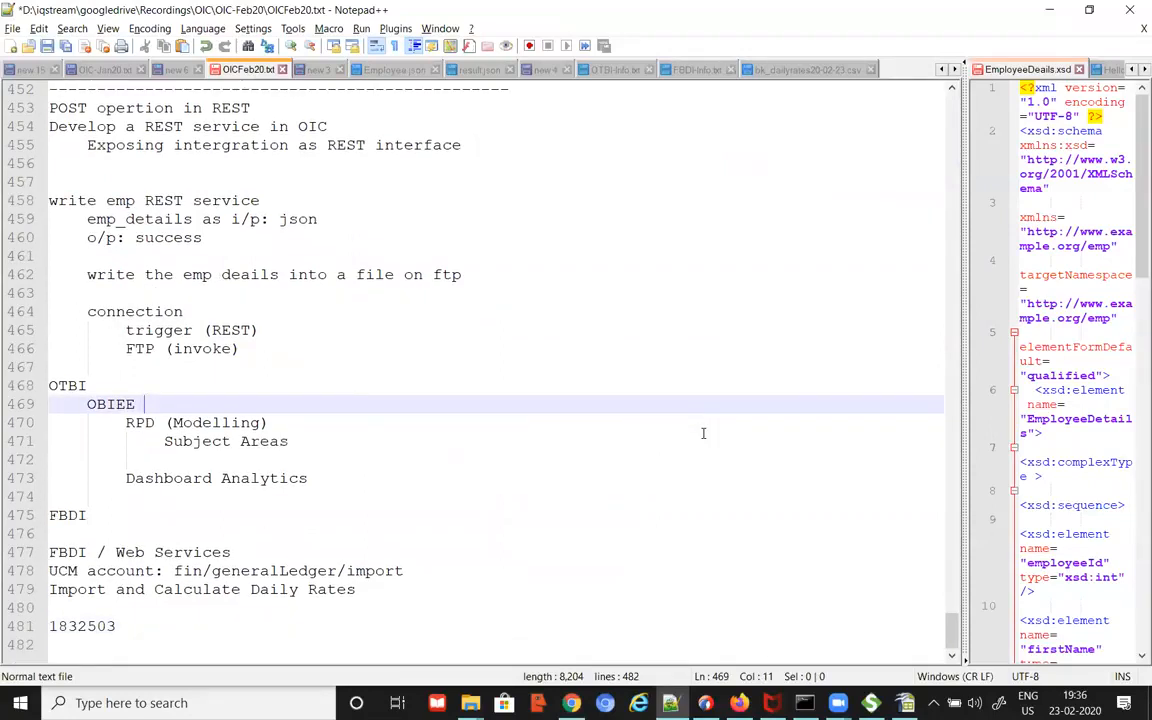
click(886, 654)
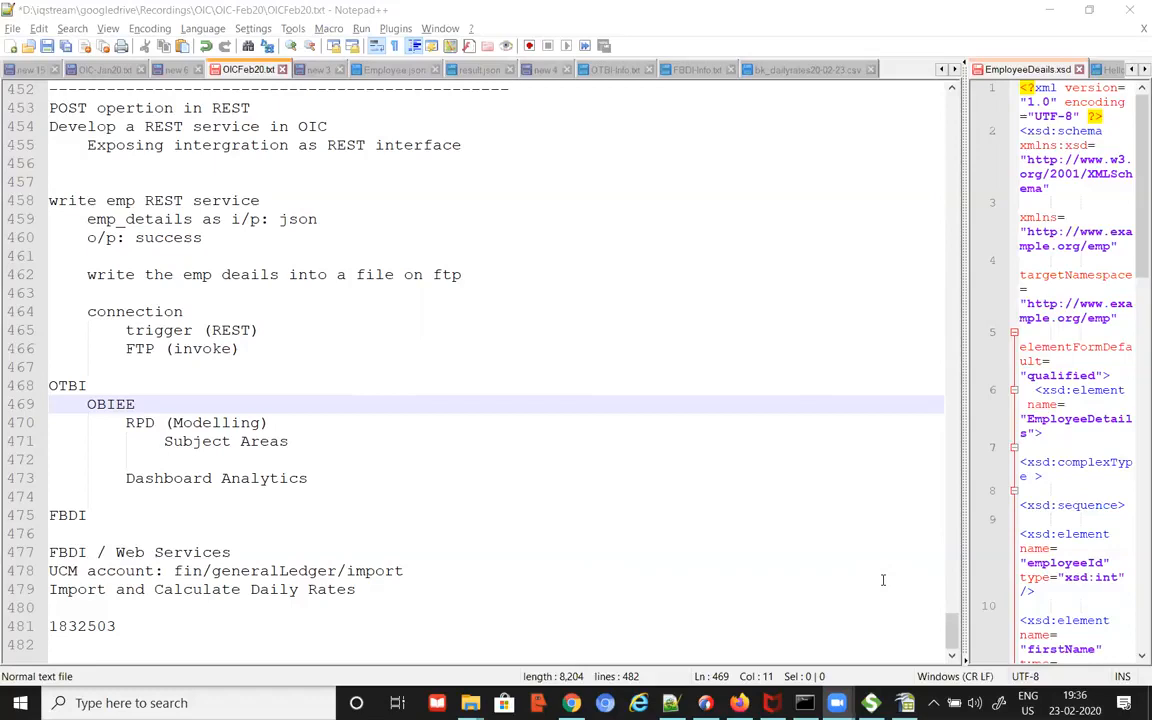
click(372, 627)
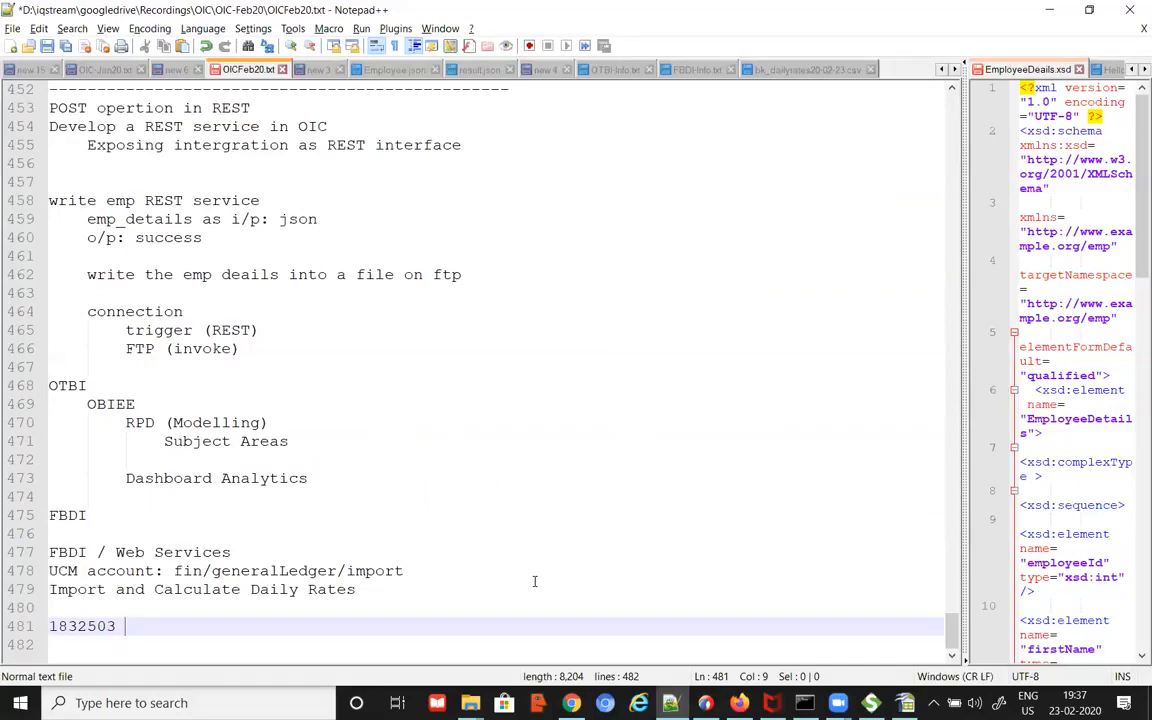
Step: Add a dashed separator line and a 'Report Service' heading below 1832503
click(463, 605)
click(489, 621)
key(Return)
key(Return)
text(-)
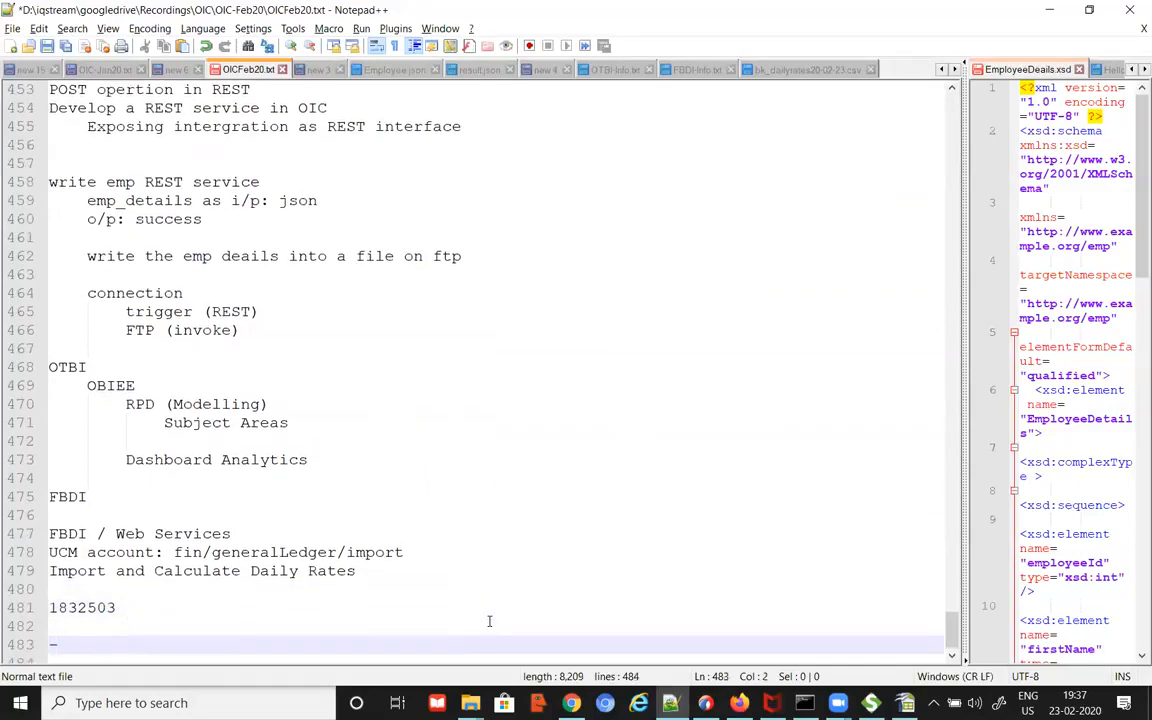
text(---------------------------------------------)
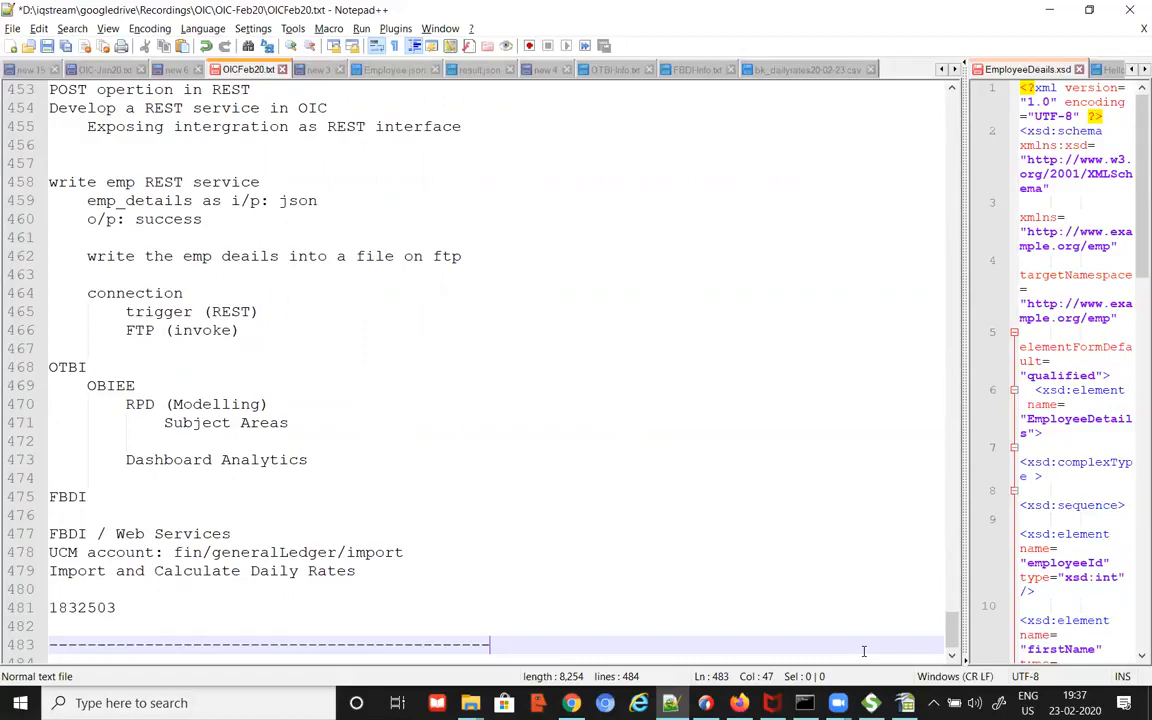
key(Return)
text(Report Service)
key(Return)
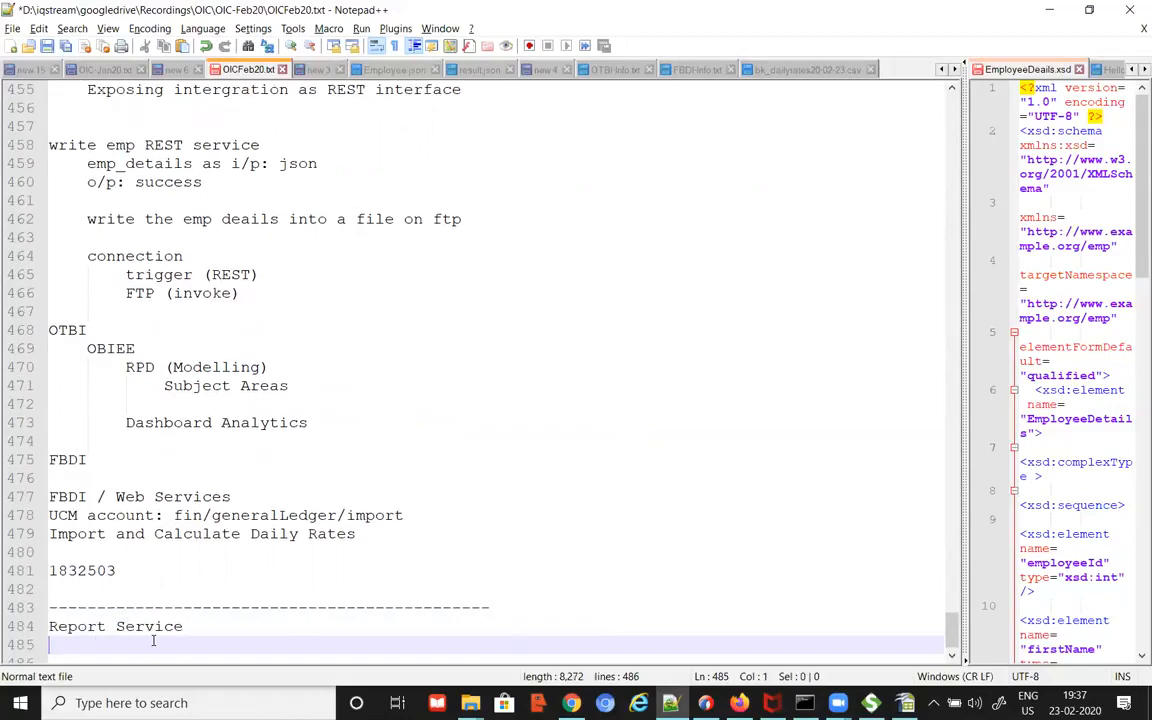
drag(57, 626, 184, 626)
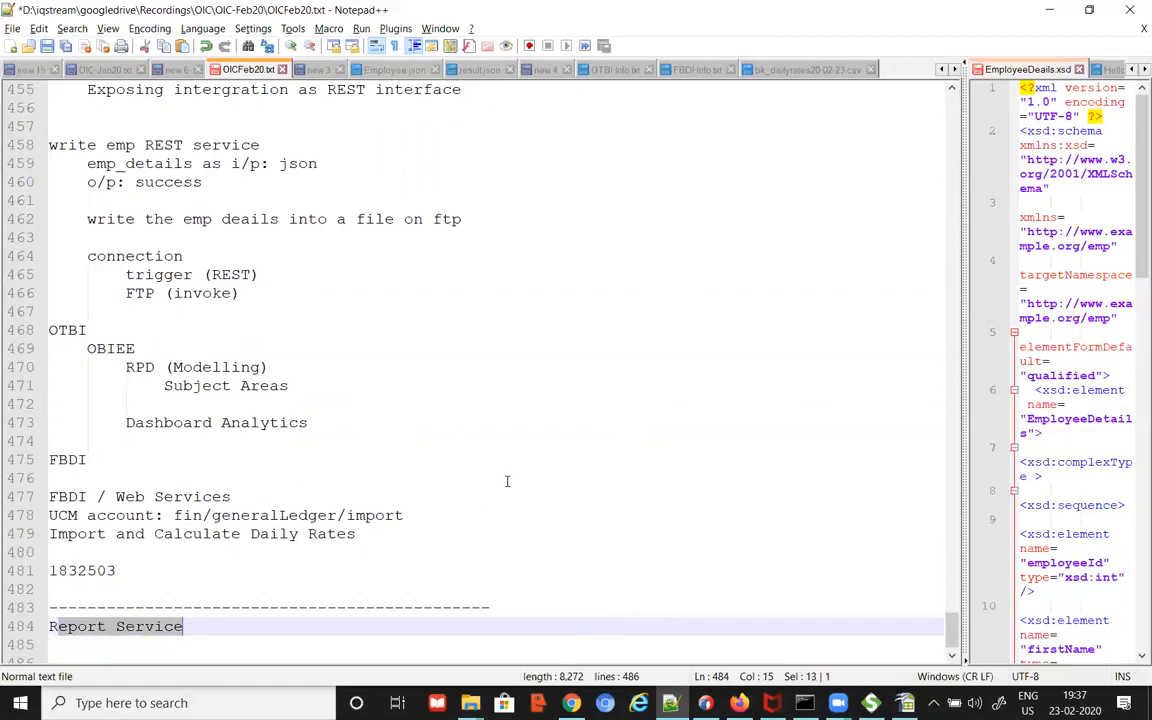
Step: Select the report path /Custom/Financials/abk_invoices_report.xdo on line 449
scroll(637, 481, up, 2)
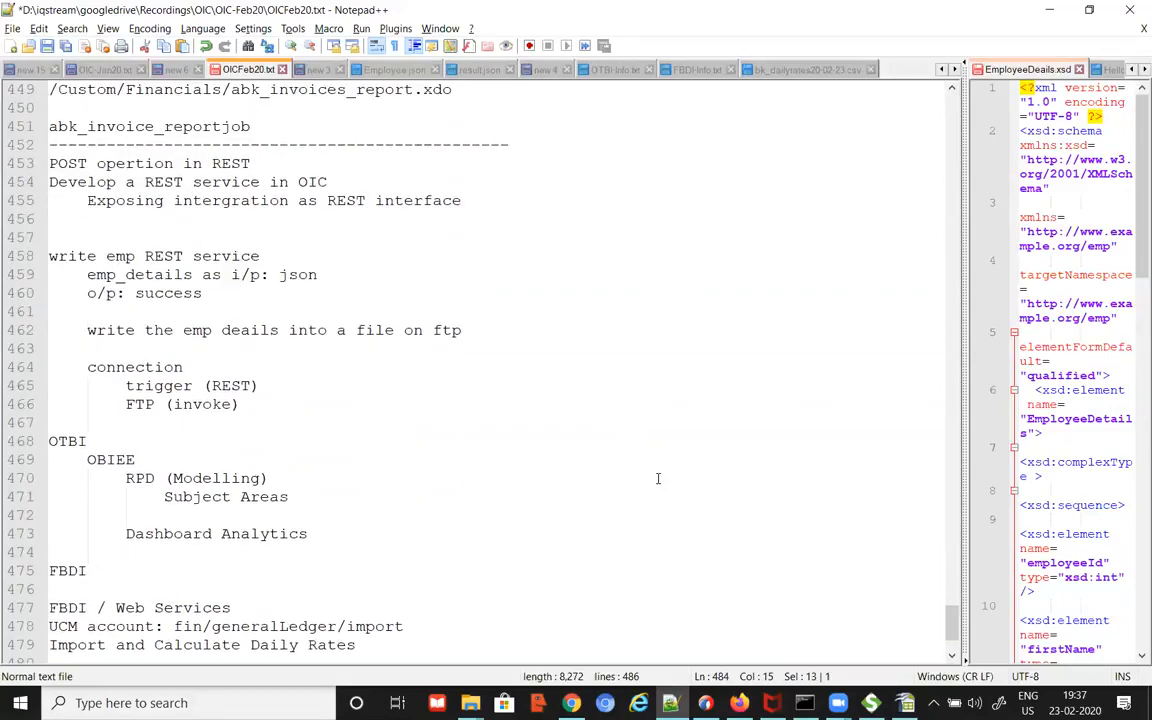
scroll(657, 480, up, 2)
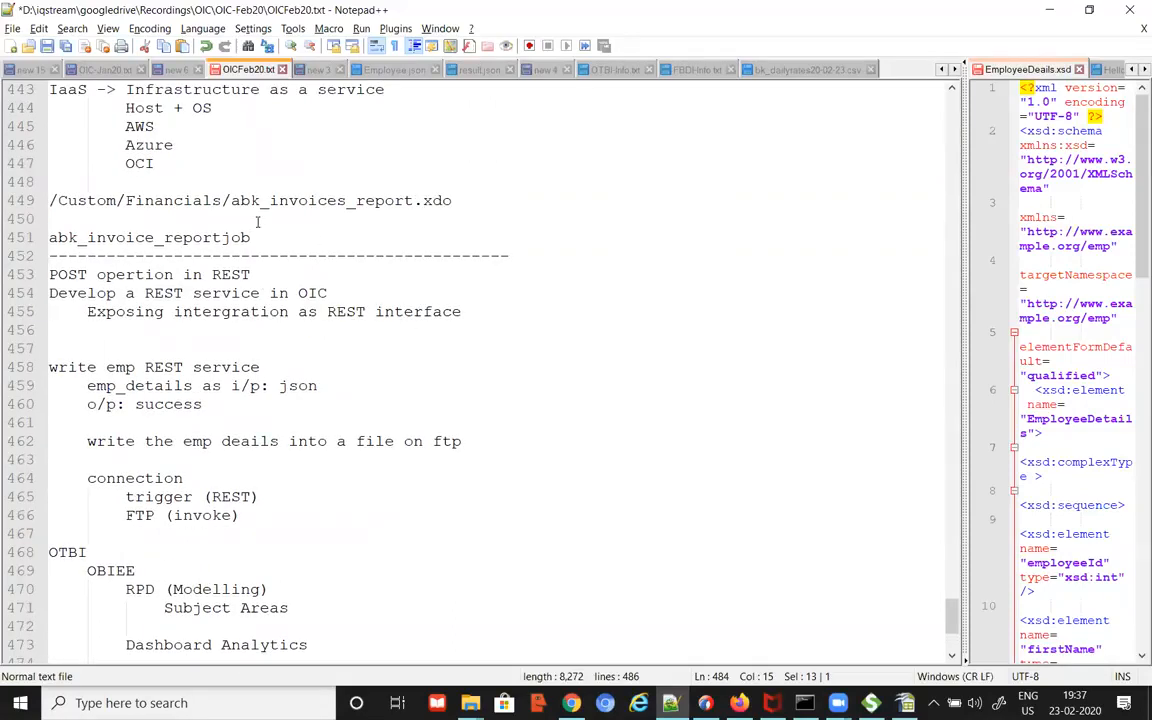
drag(49, 200, 452, 200)
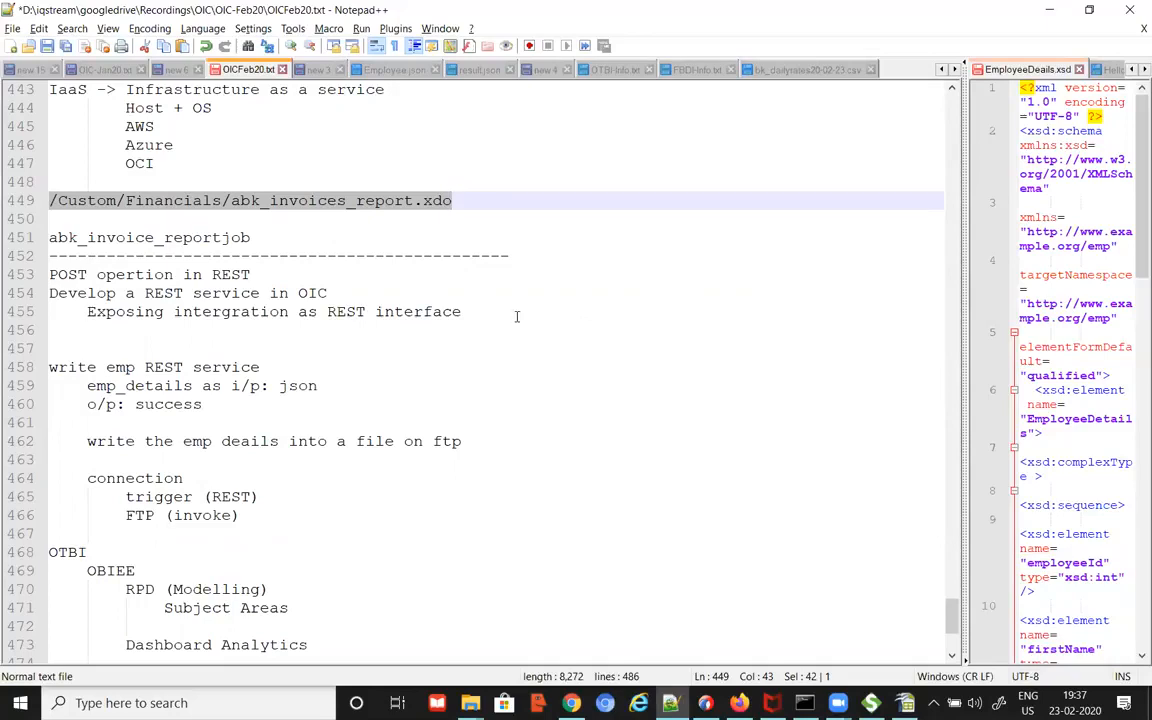
Step: Cycle through the browser tabs back to the Manage Daily Rates page
click(571, 703)
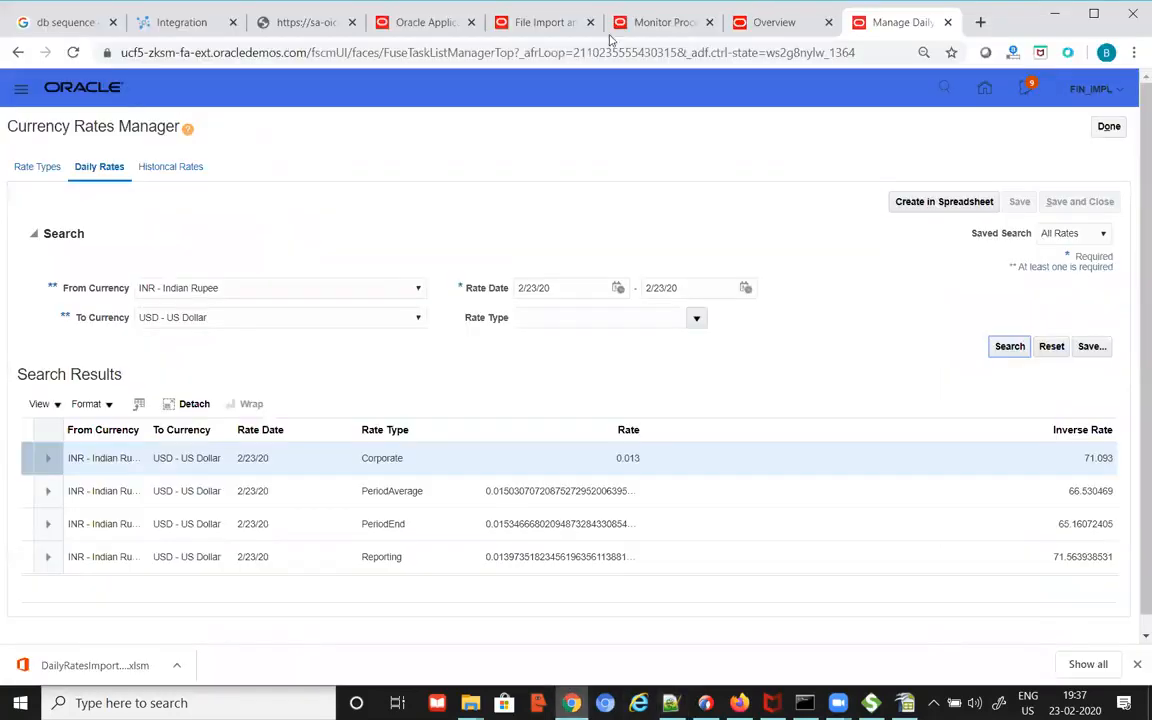
click(428, 22)
click(535, 22)
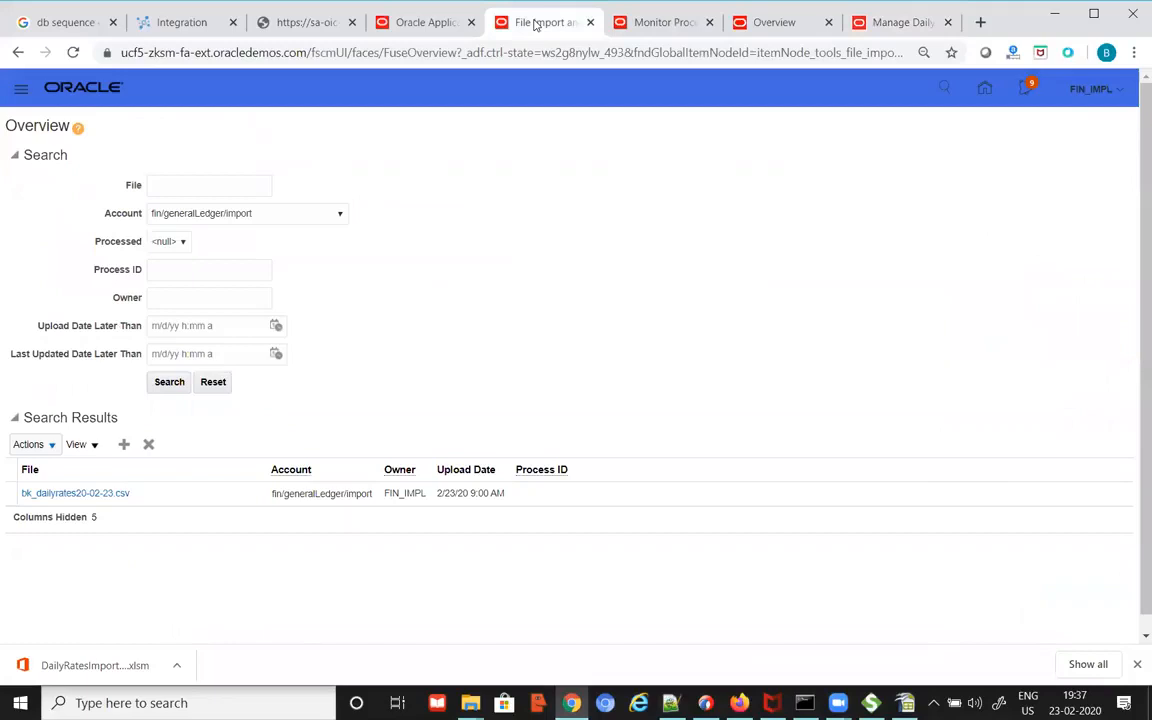
click(777, 24)
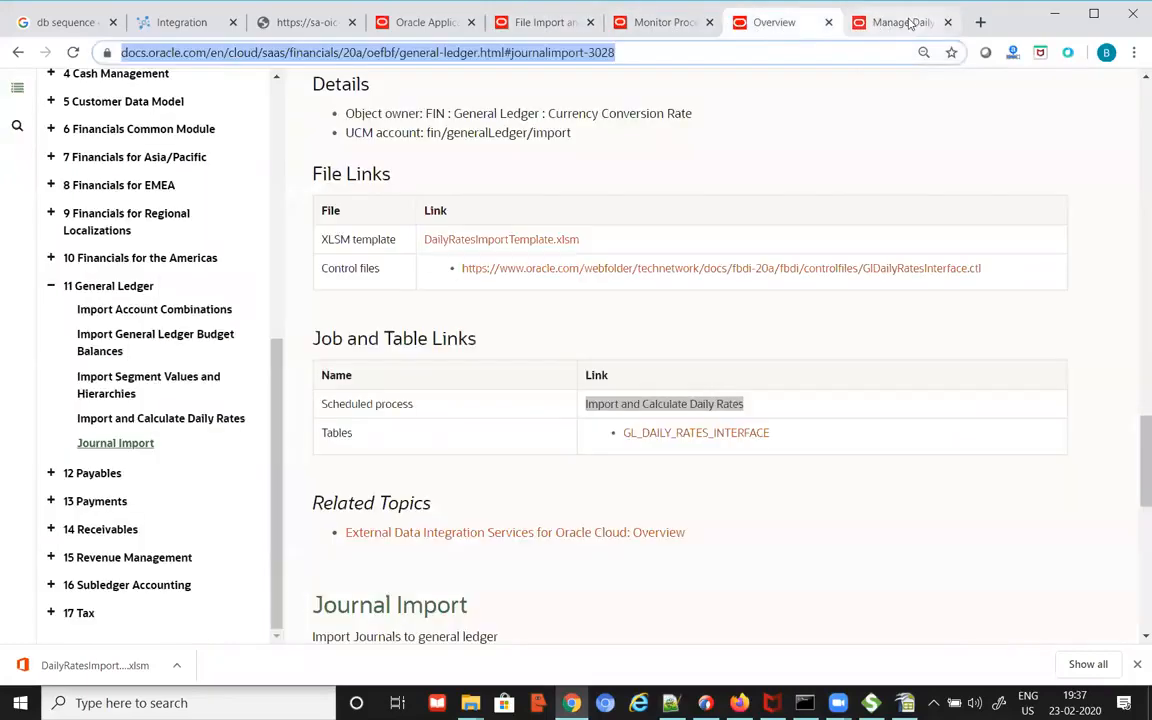
click(905, 22)
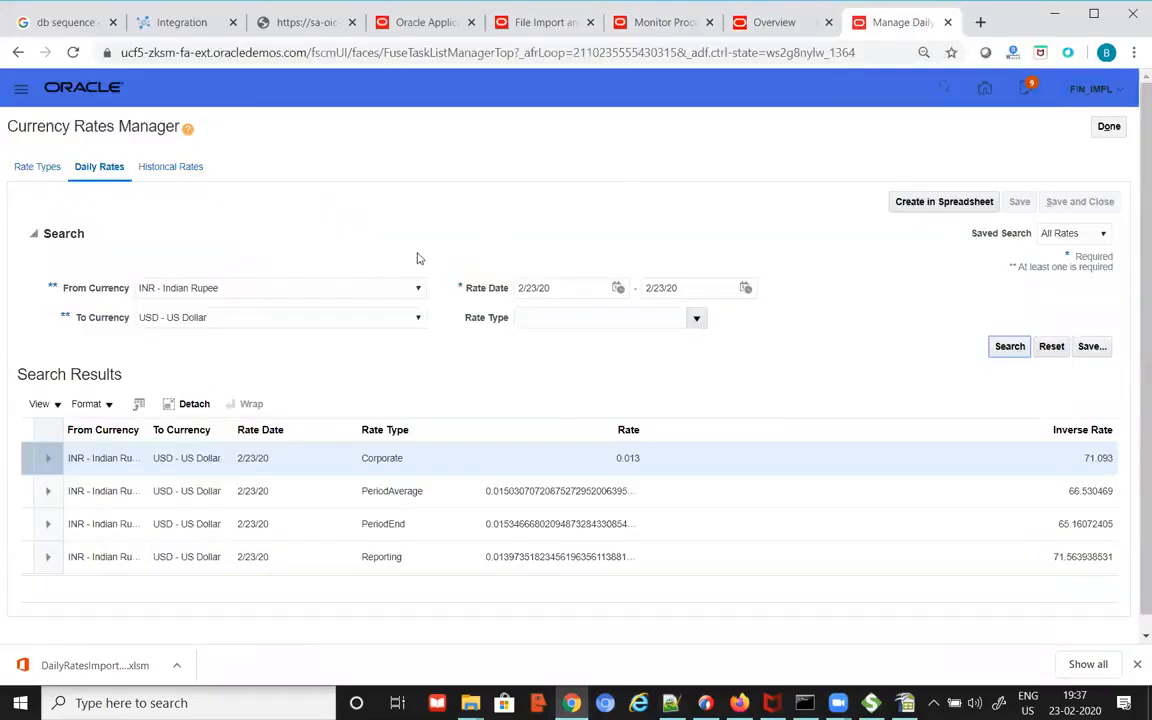
Step: Open Reports and Analytics and browse the catalog to Custom/Financials, where abk_invoices_report is listed
click(22, 92)
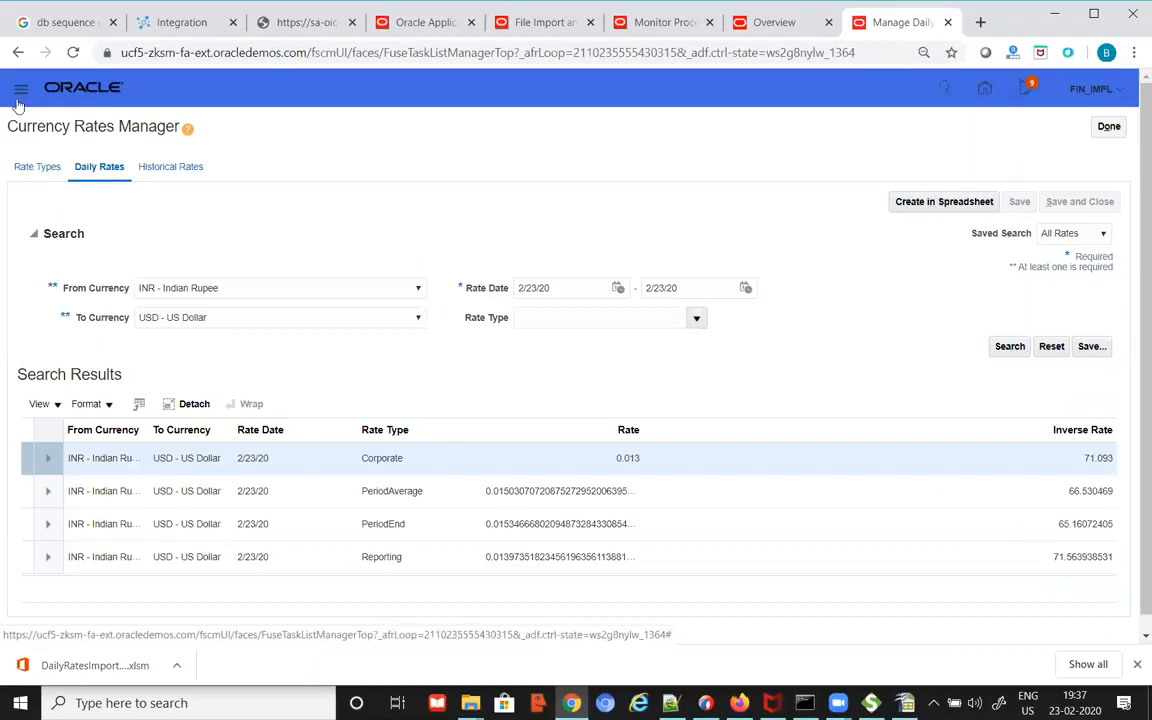
scroll(150, 470, down, 8)
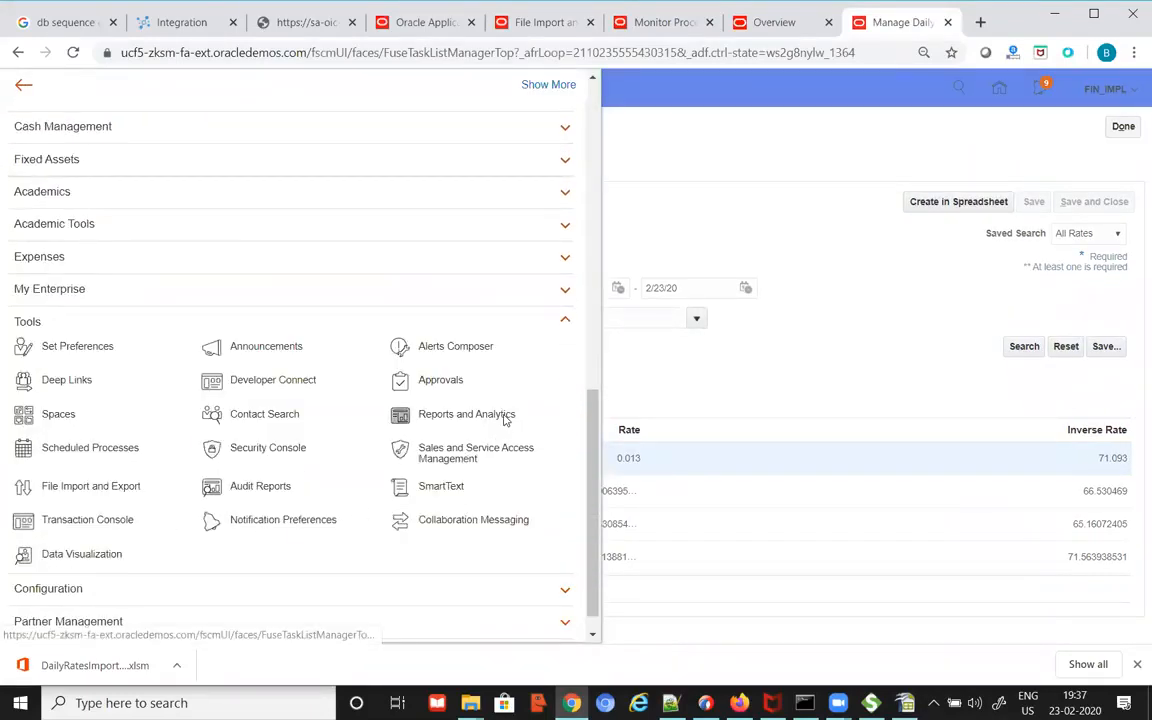
click(502, 418)
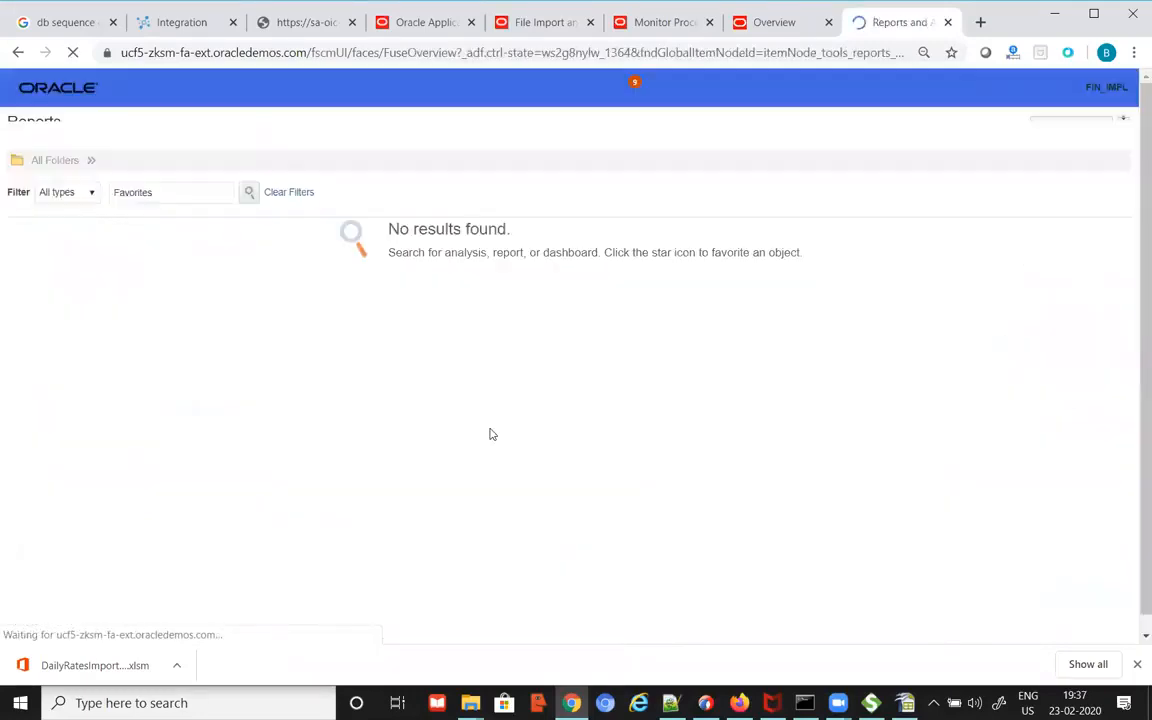
click(1084, 128)
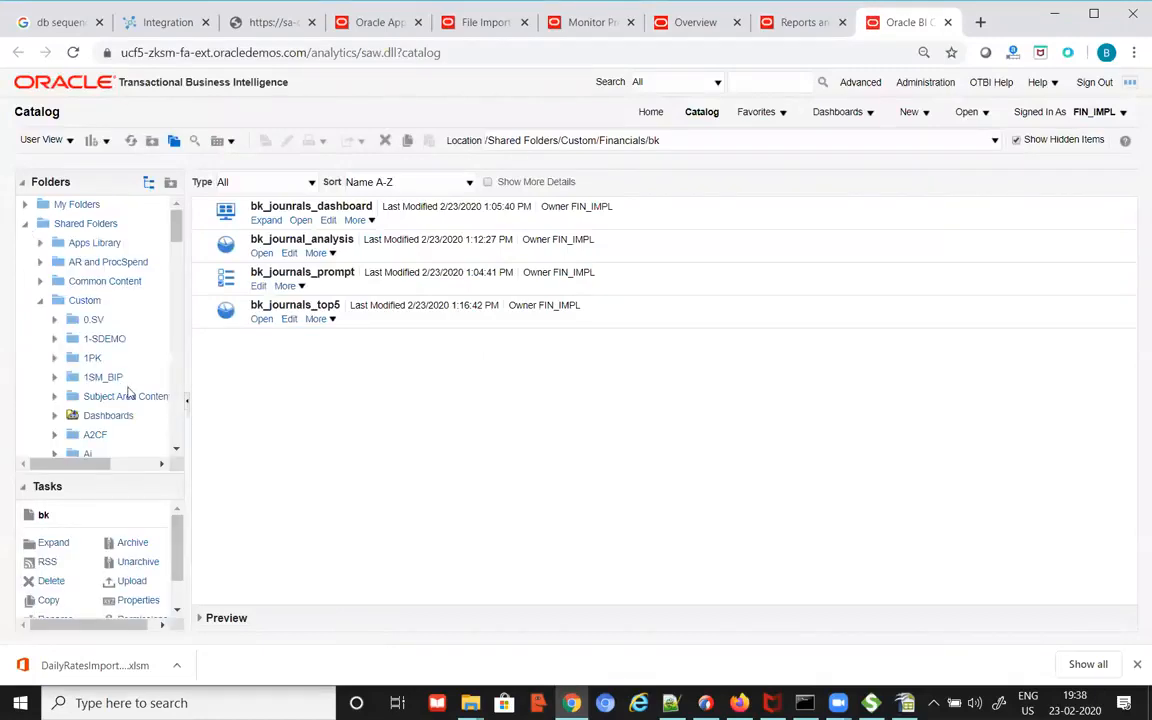
scroll(120, 360, down, 2)
scroll(133, 400, down, 5)
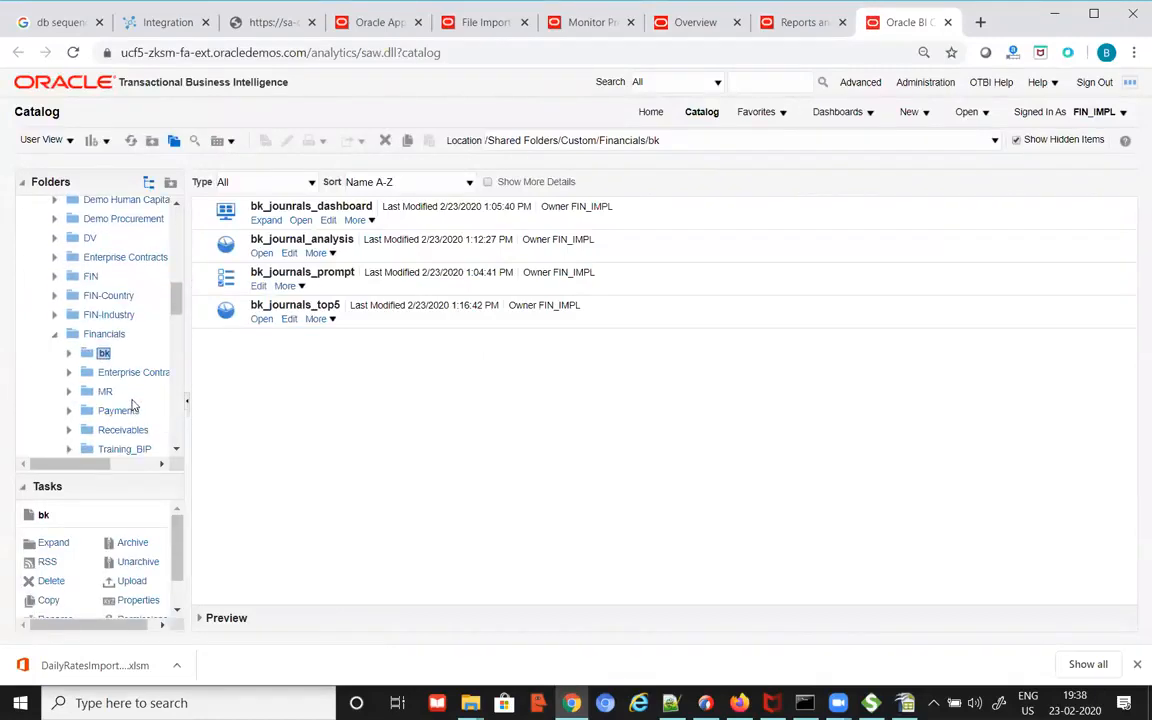
click(106, 333)
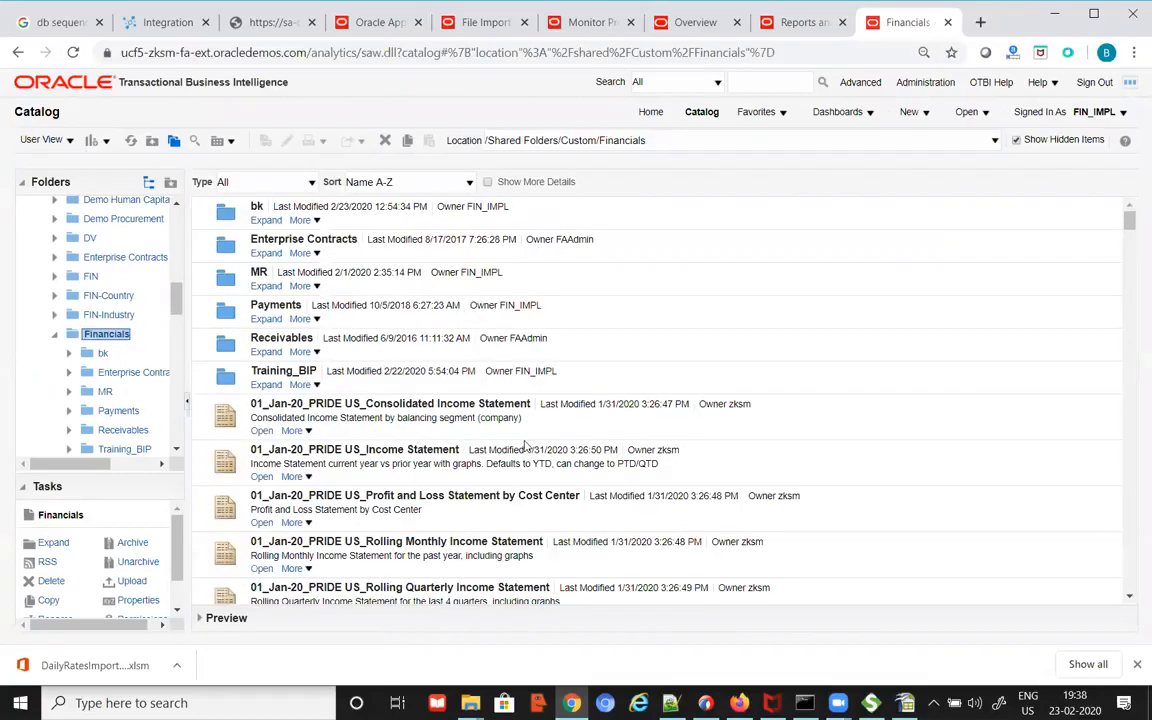
scroll(476, 402, down, 3)
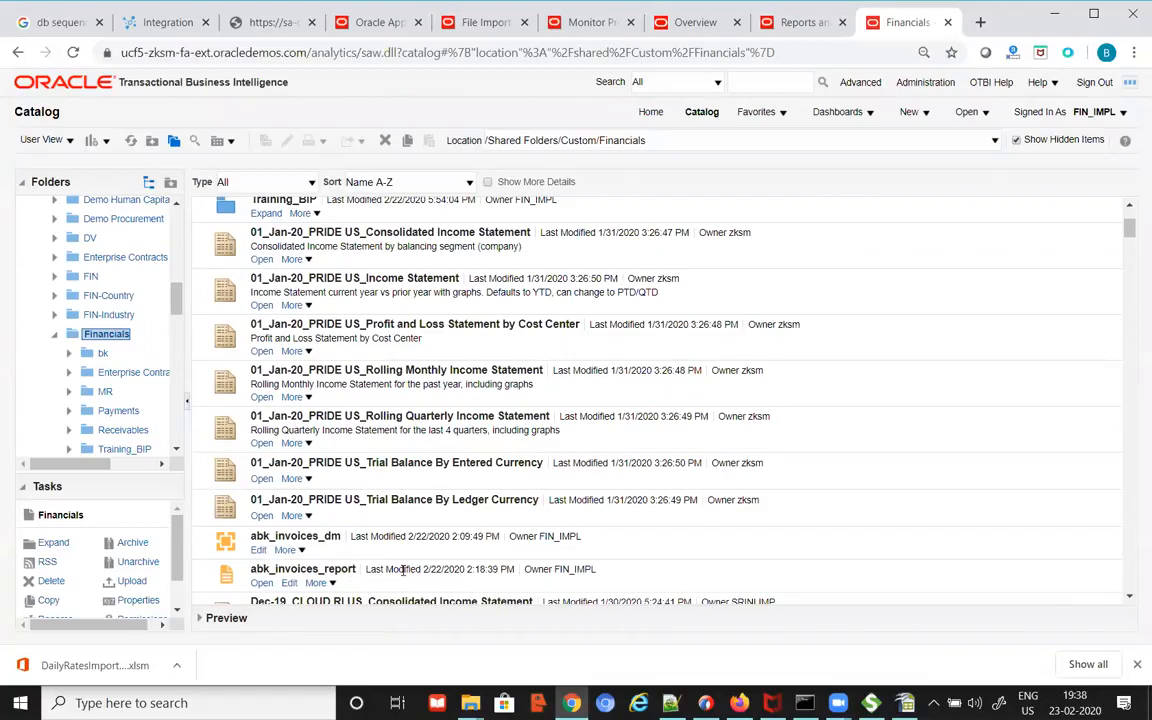
key(alt+Tab)
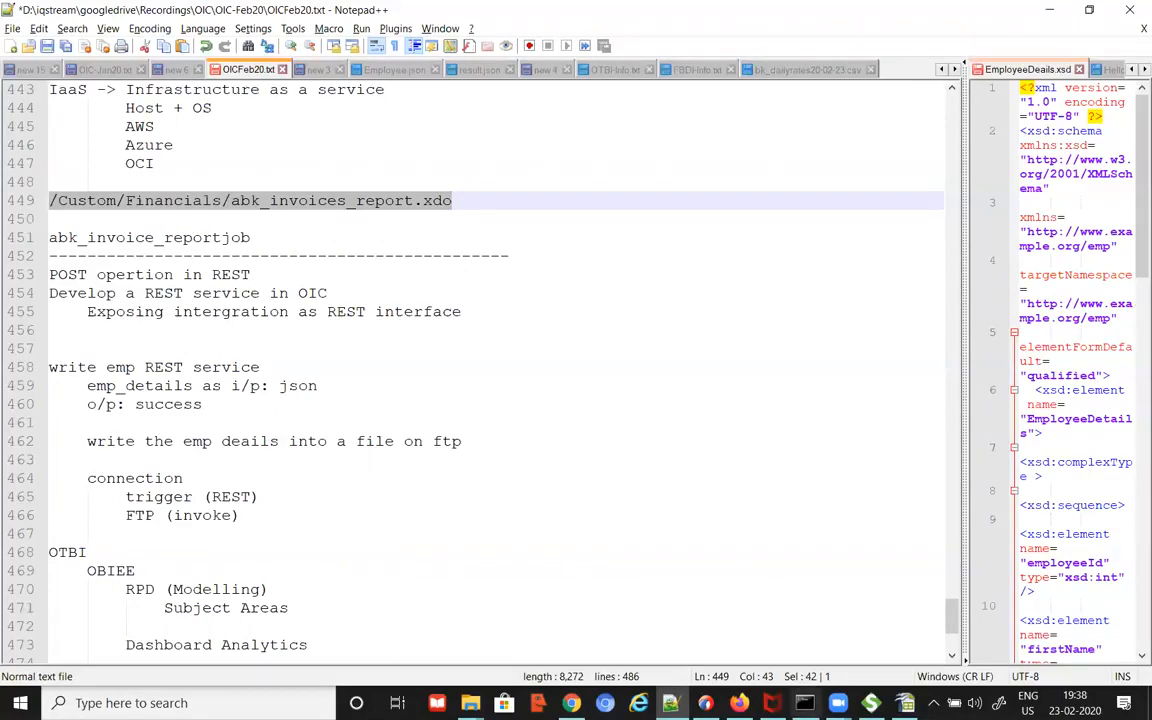
key(alt+Tab)
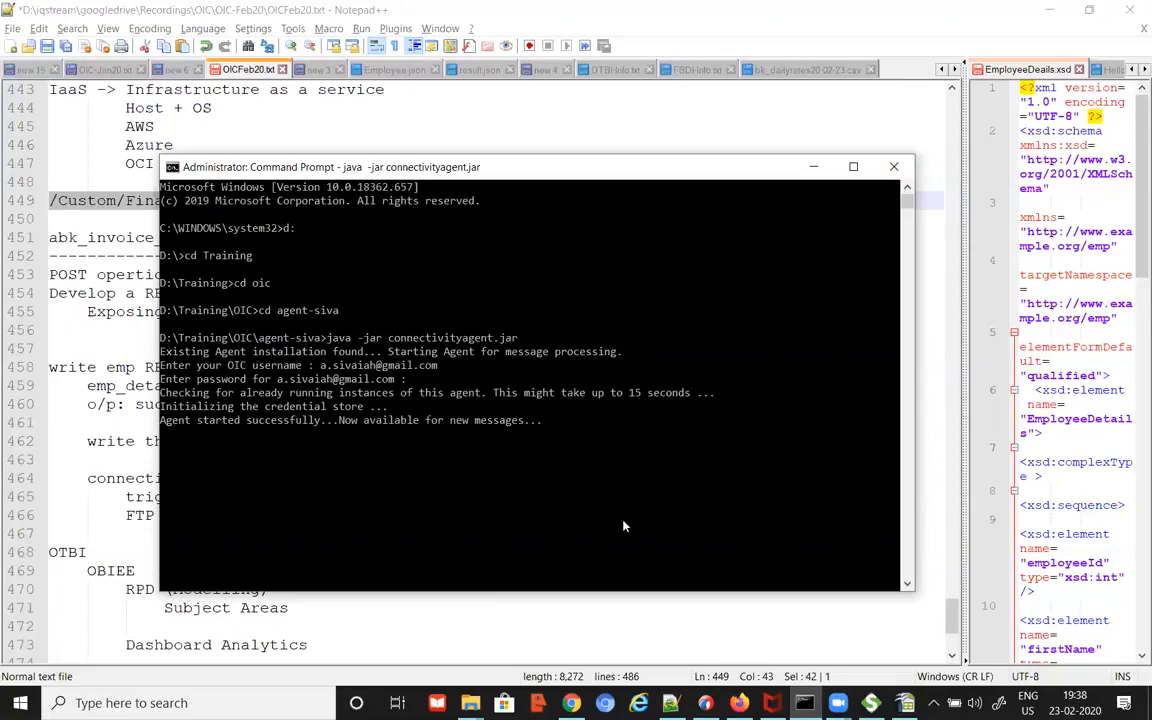
click(540, 627)
scroll(507, 609, down, 5)
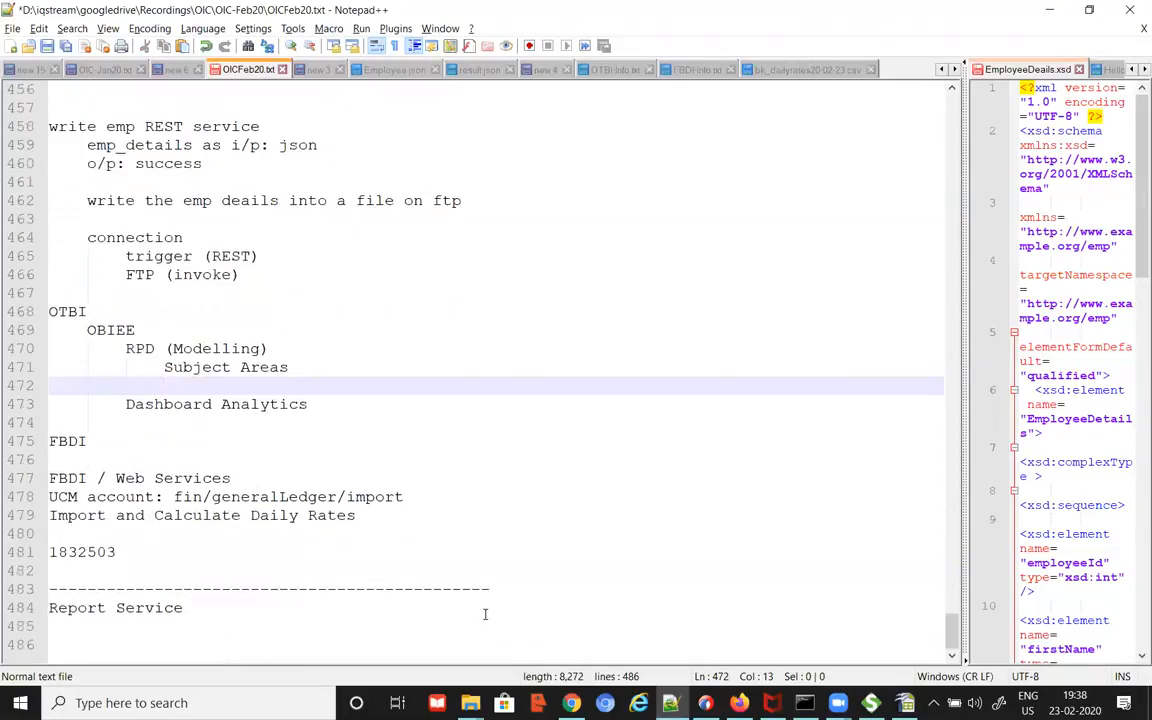
click(212, 614)
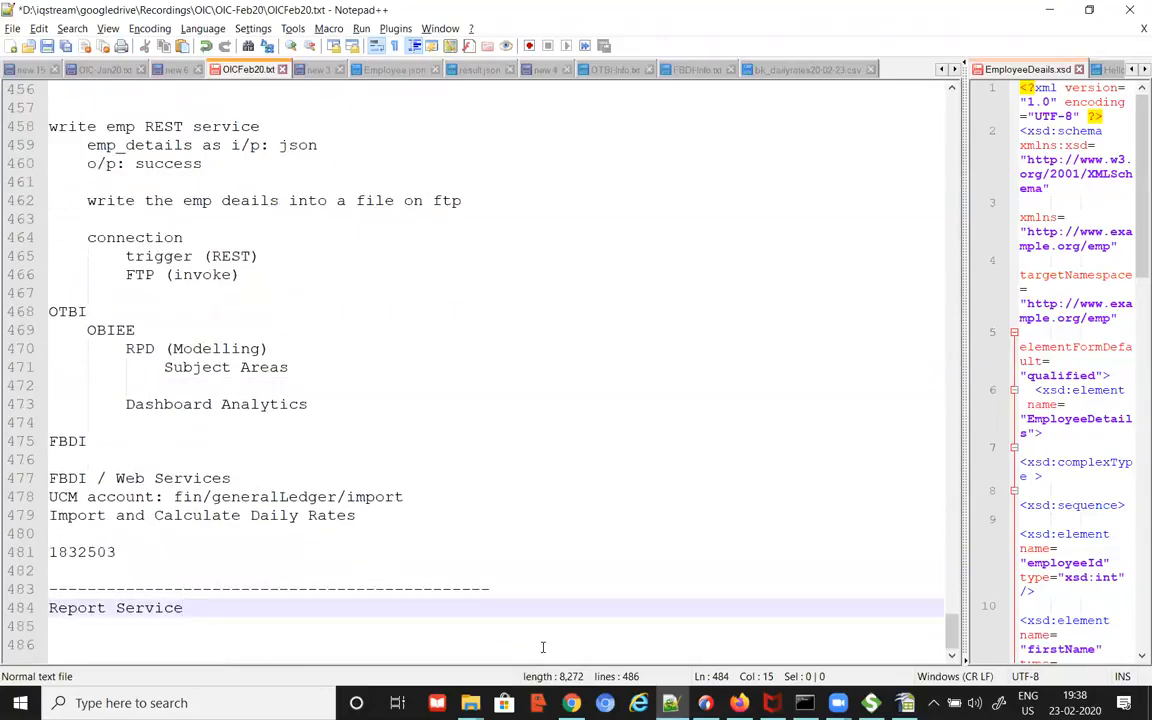
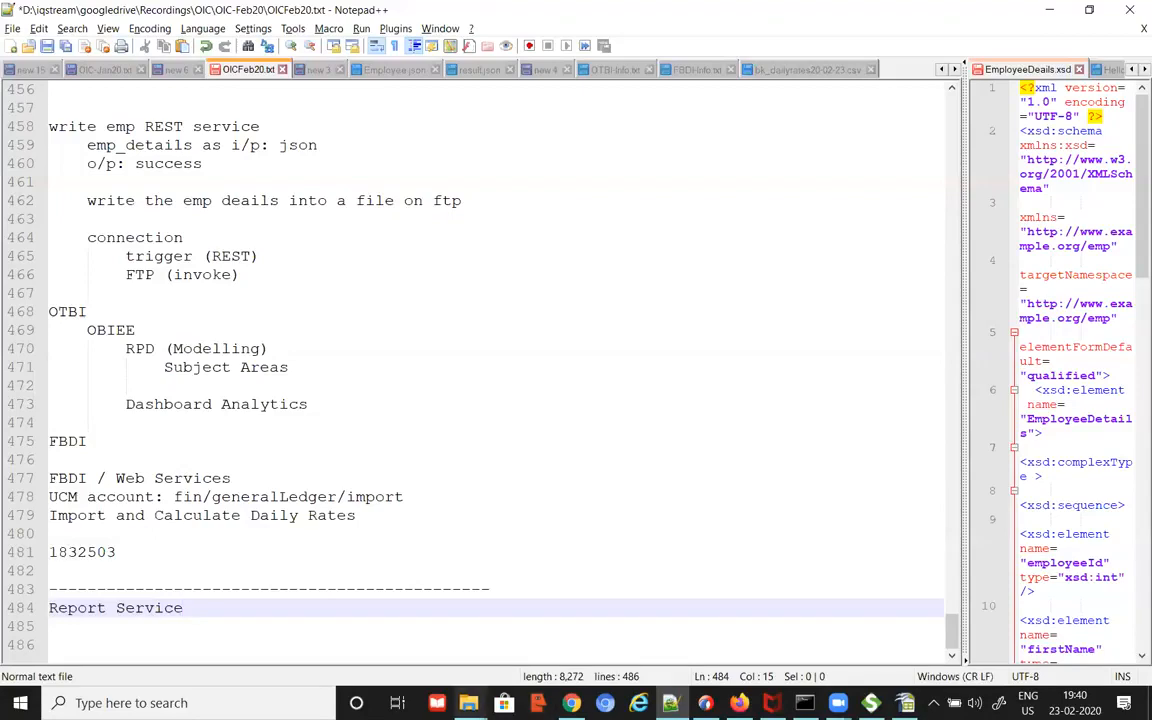
Step: Open BIP-Report.txt from the files folder in Notepad++
click(470, 703)
click(397, 636)
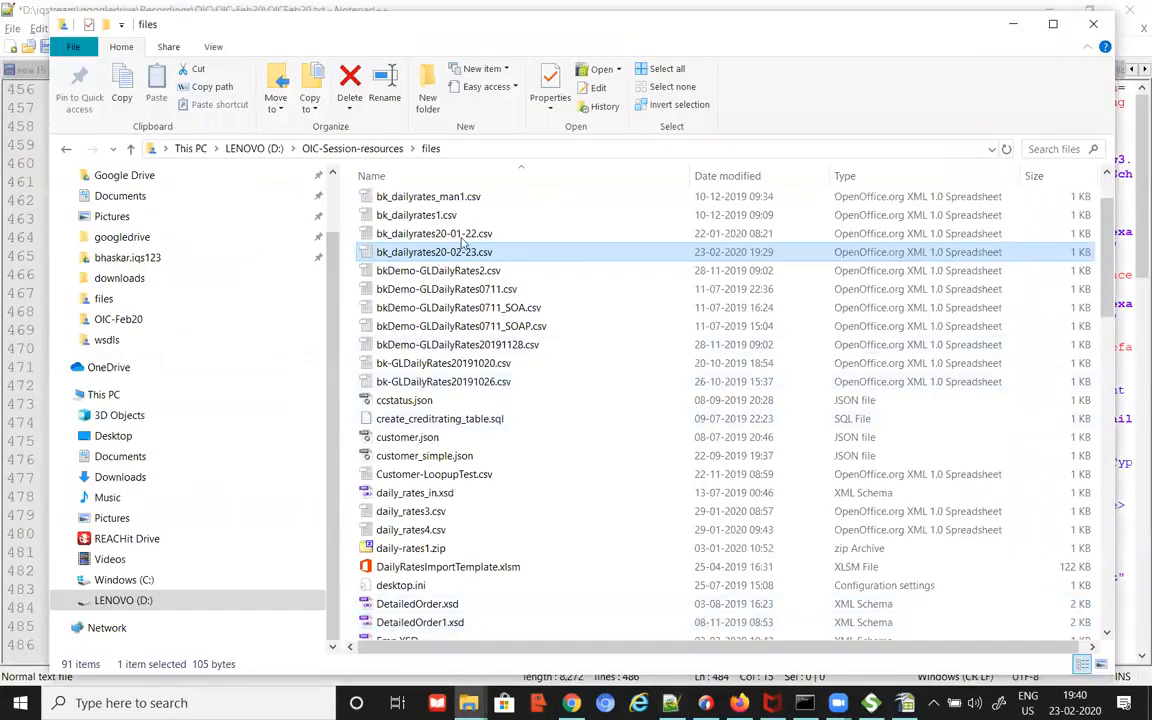
click(445, 289)
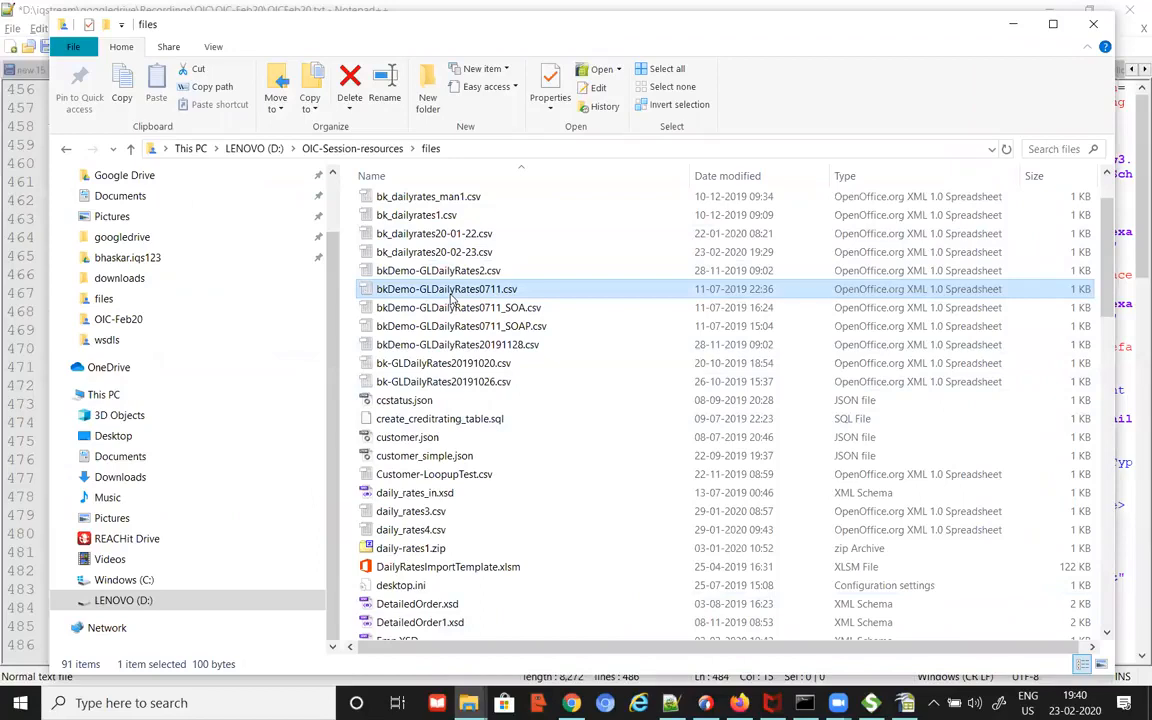
key(b)
key(b)
key(b)
key(b)
key(b)
key(b)
key(b)
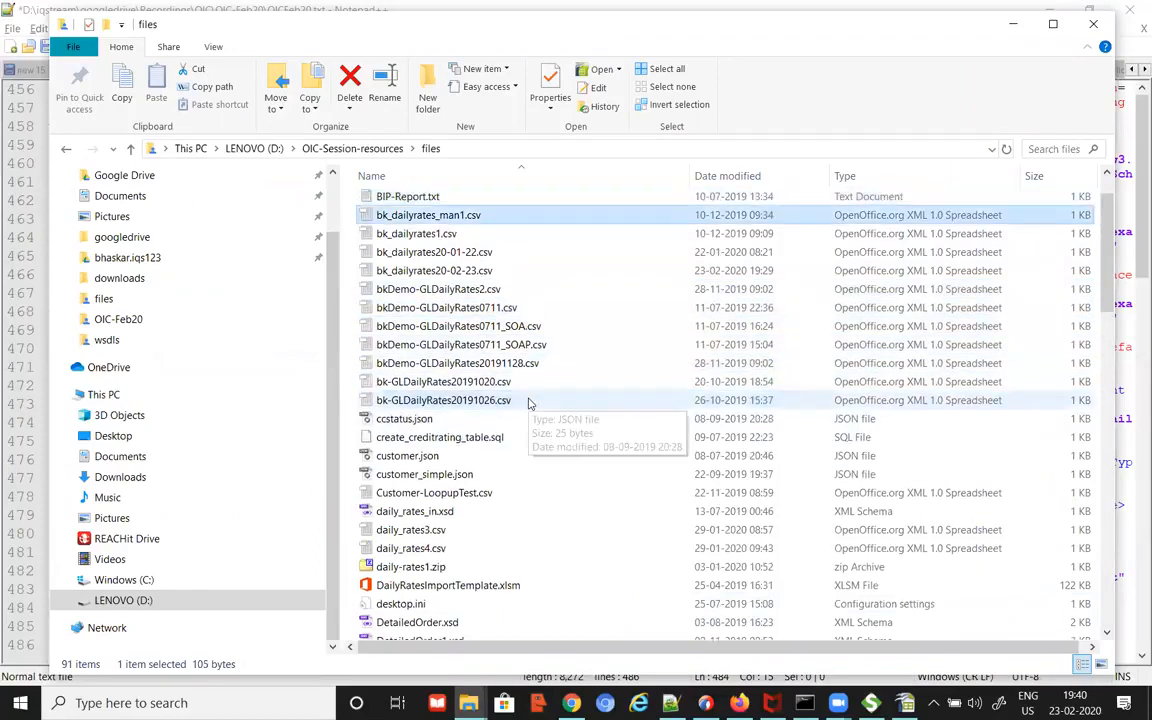
click(411, 196)
right_click(416, 198)
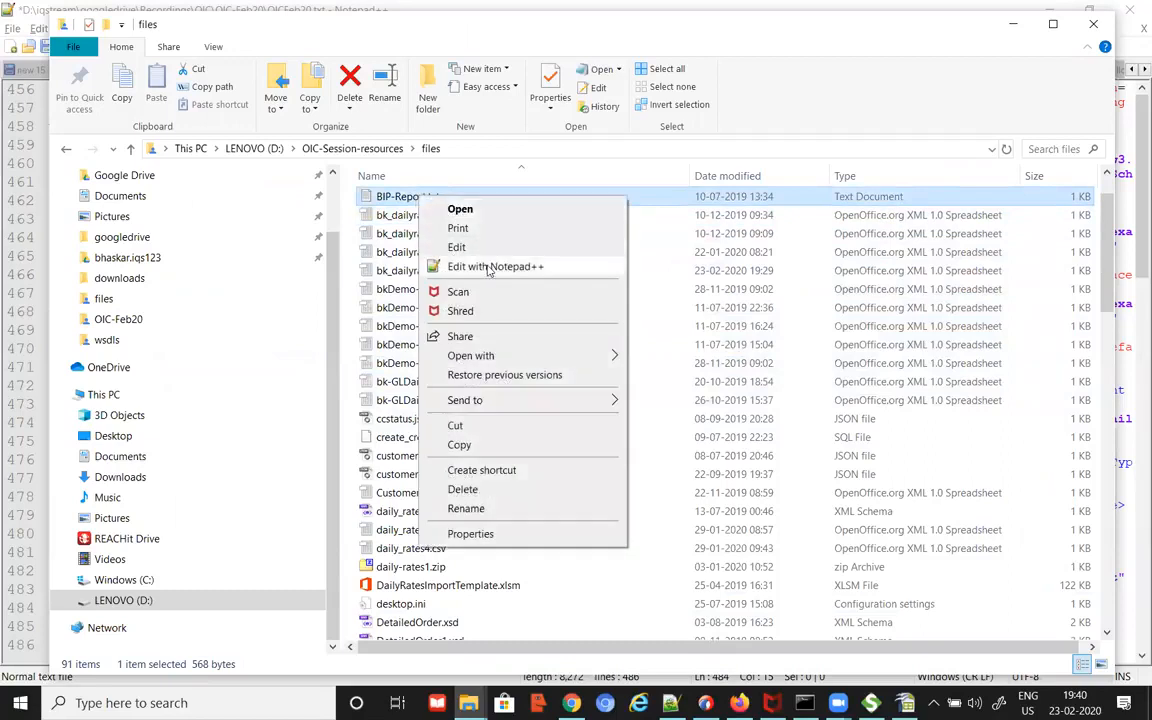
click(489, 267)
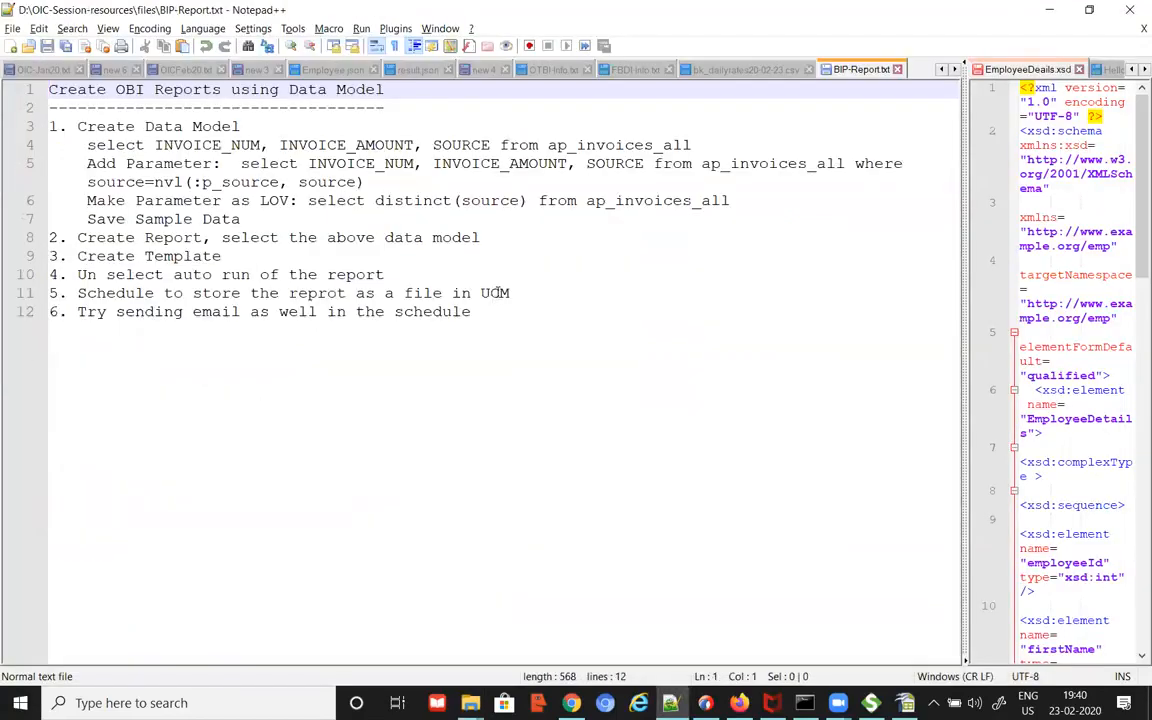
Step: Rename ReportService-Info.txt to BIP-ReportService-Info.txt and open it in Notepad++
key(alt+Tab)
scroll(453, 318, down, 4)
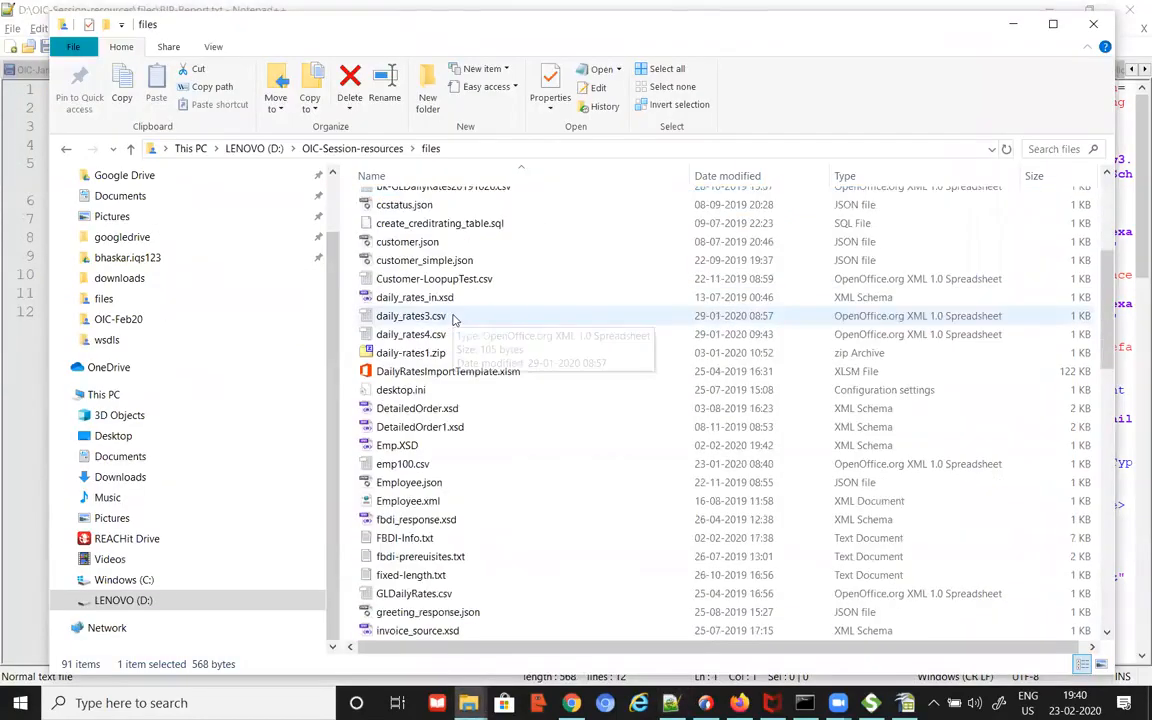
scroll(440, 318, down, 2)
click(385, 302)
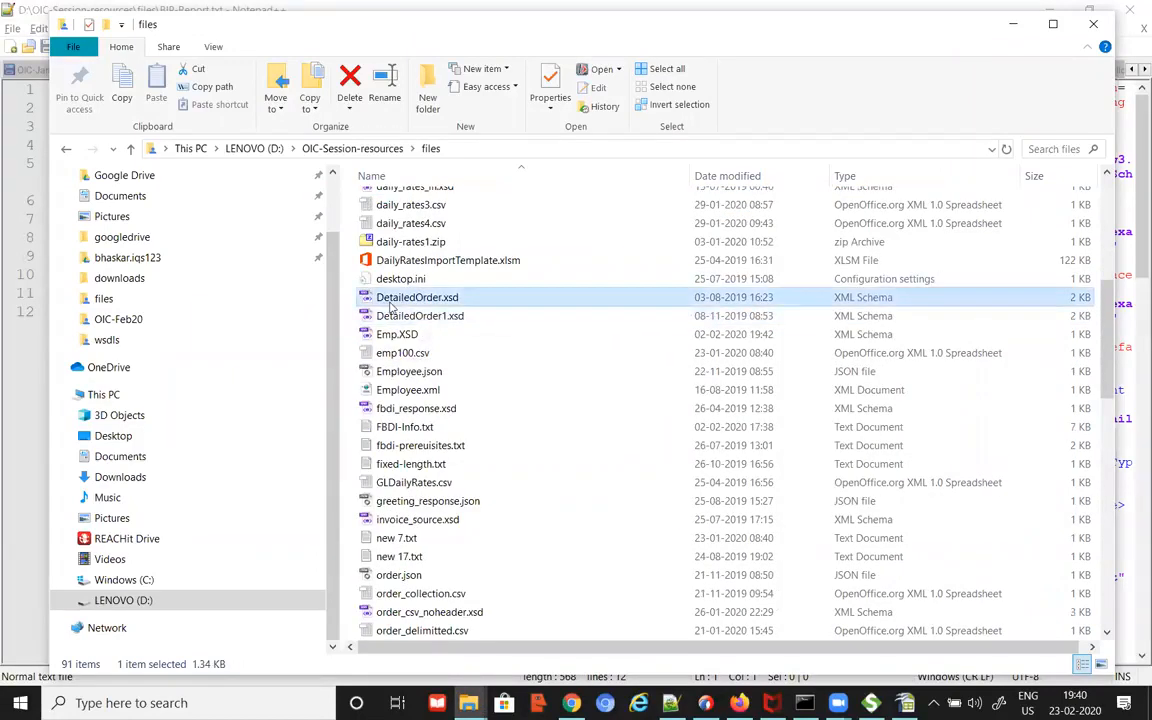
key(r)
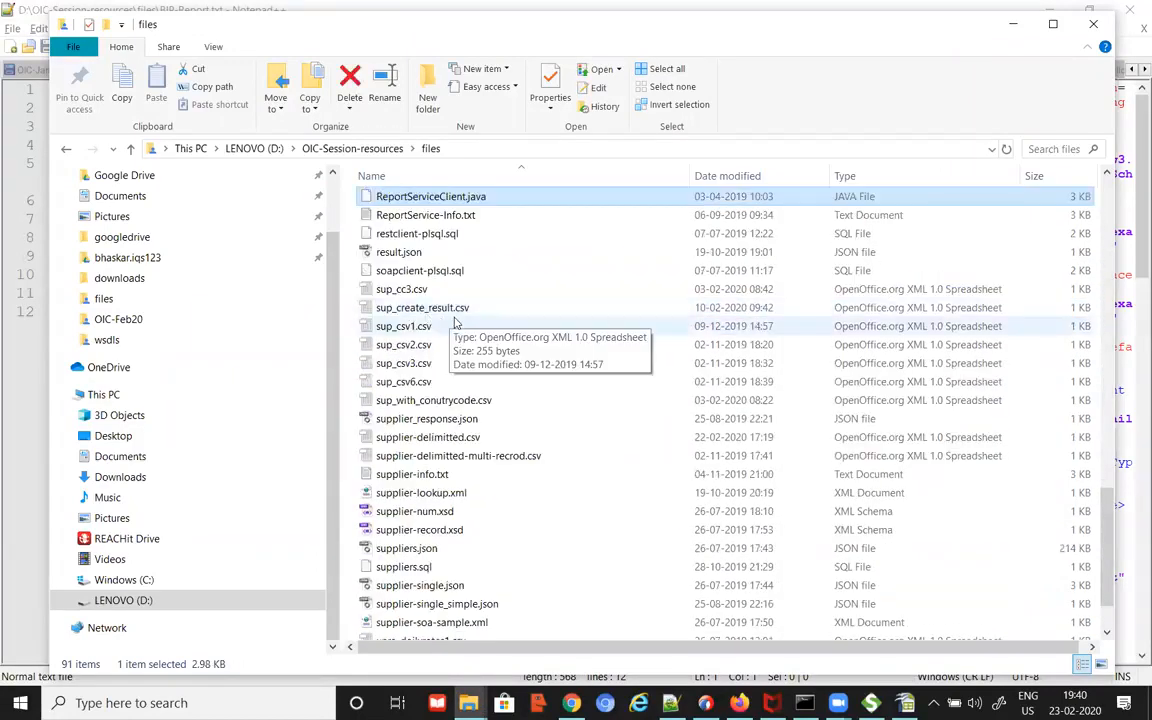
click(452, 217)
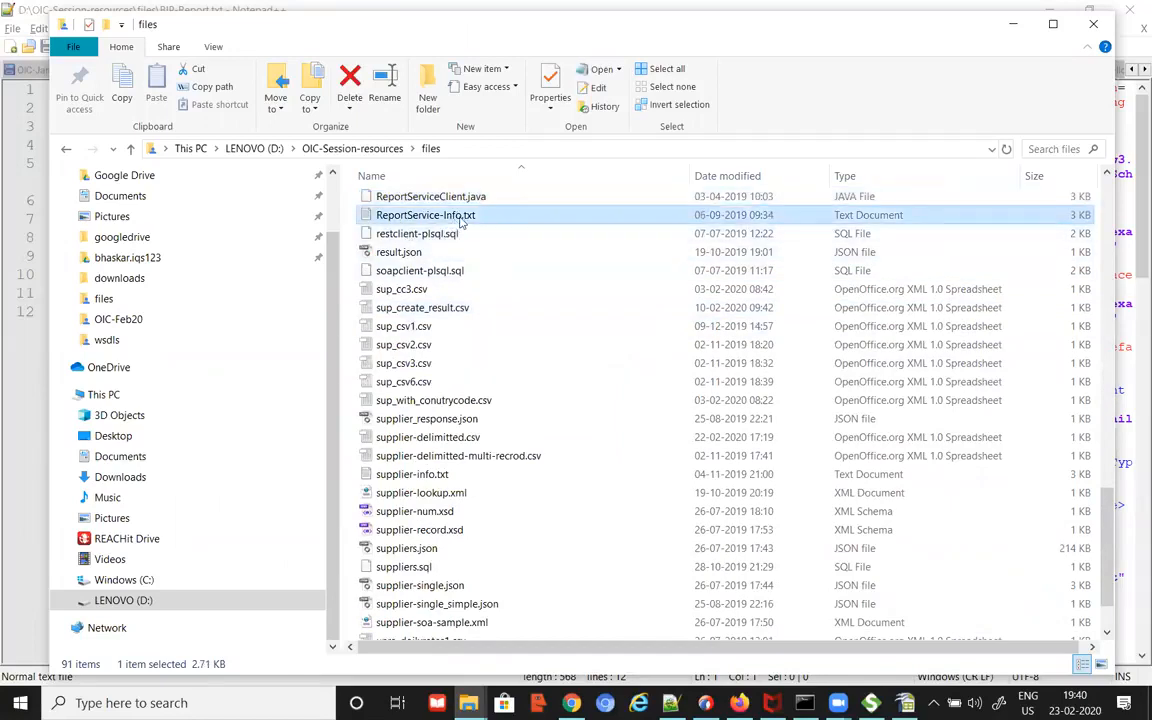
right_click(430, 224)
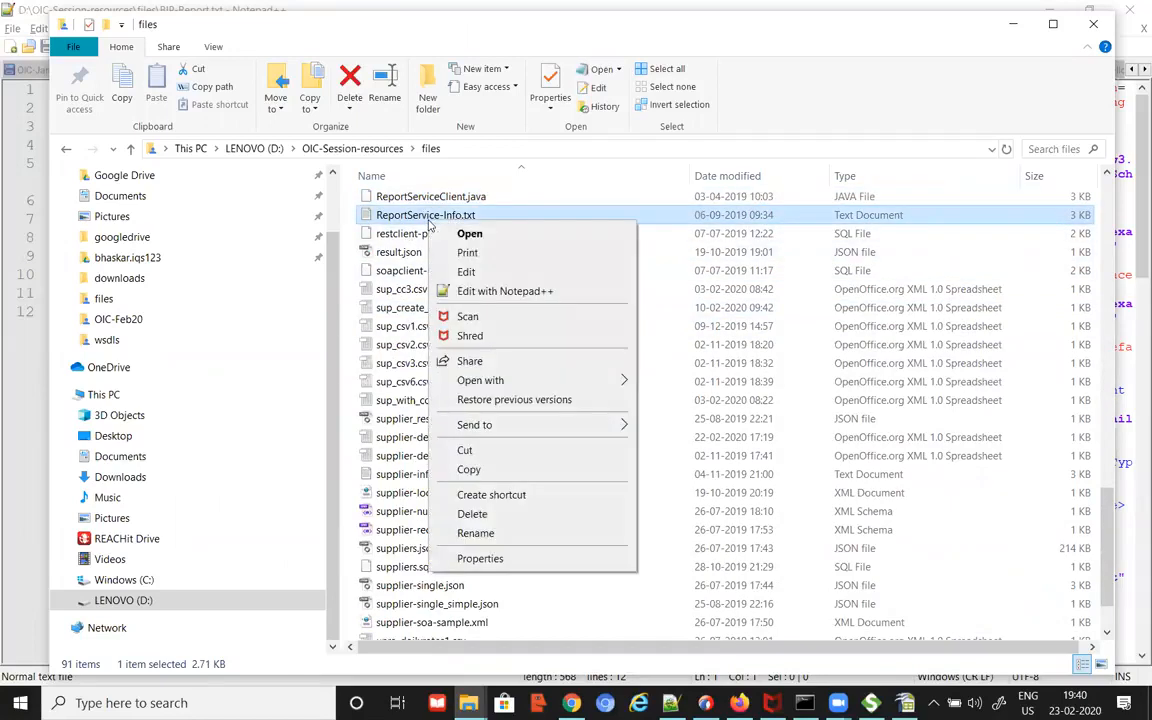
click(490, 533)
key(Home)
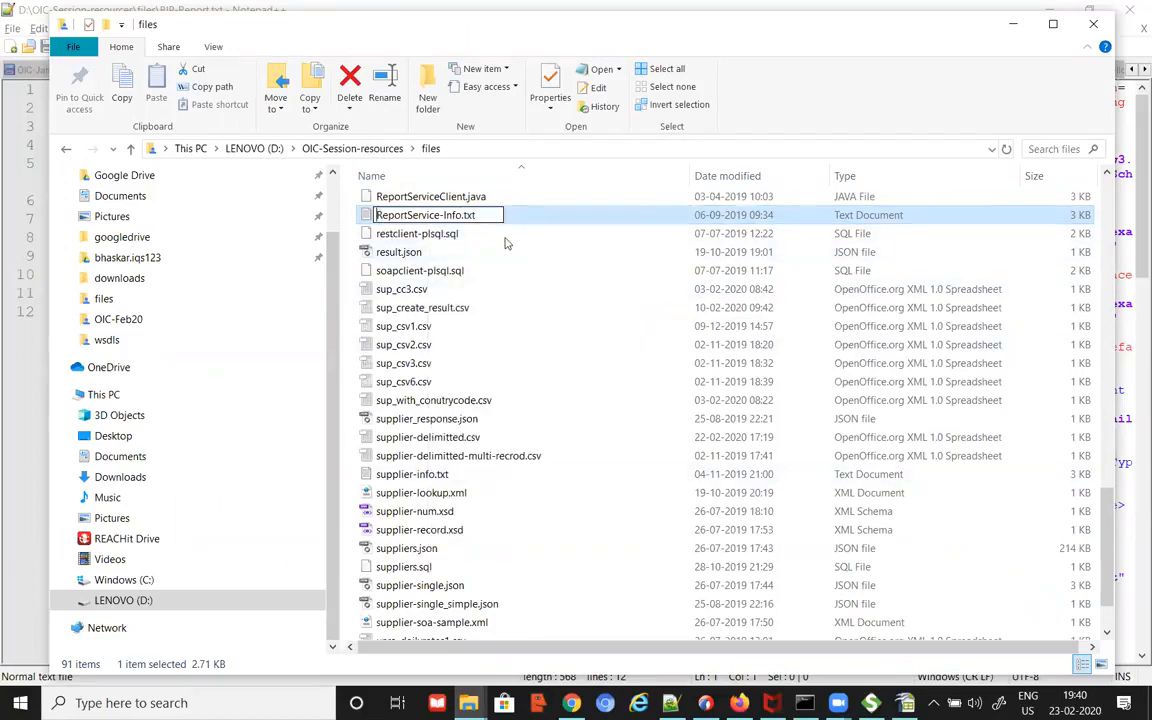
text(BIP-)
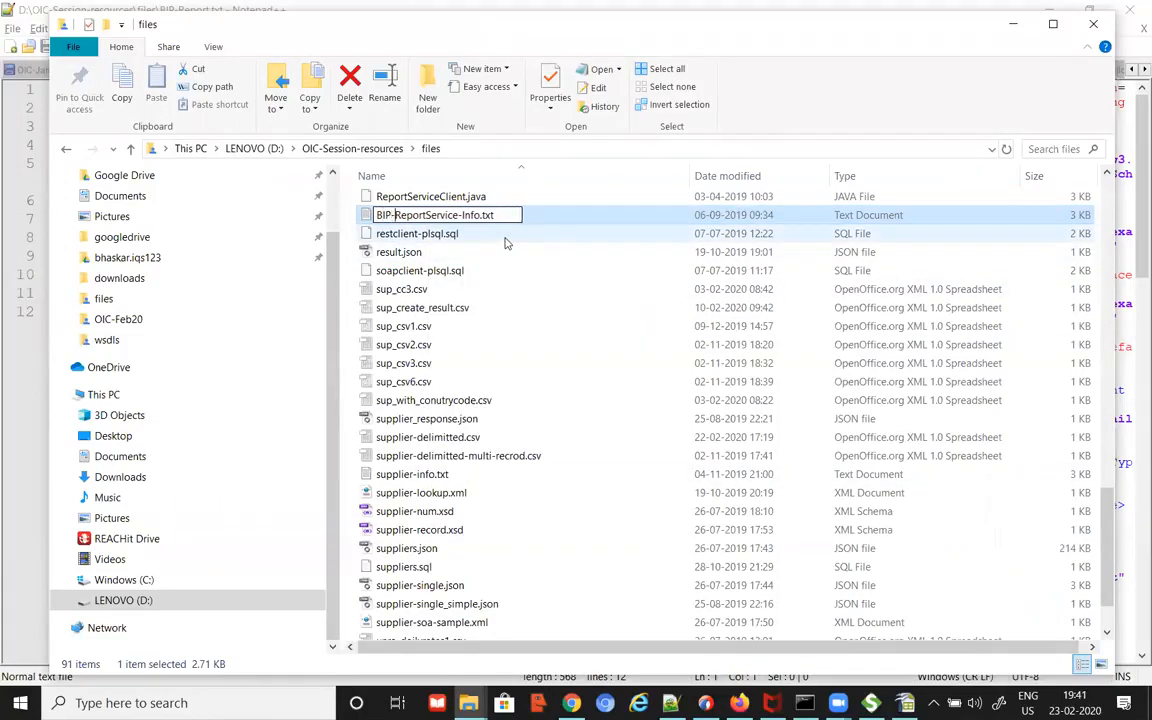
key(Return)
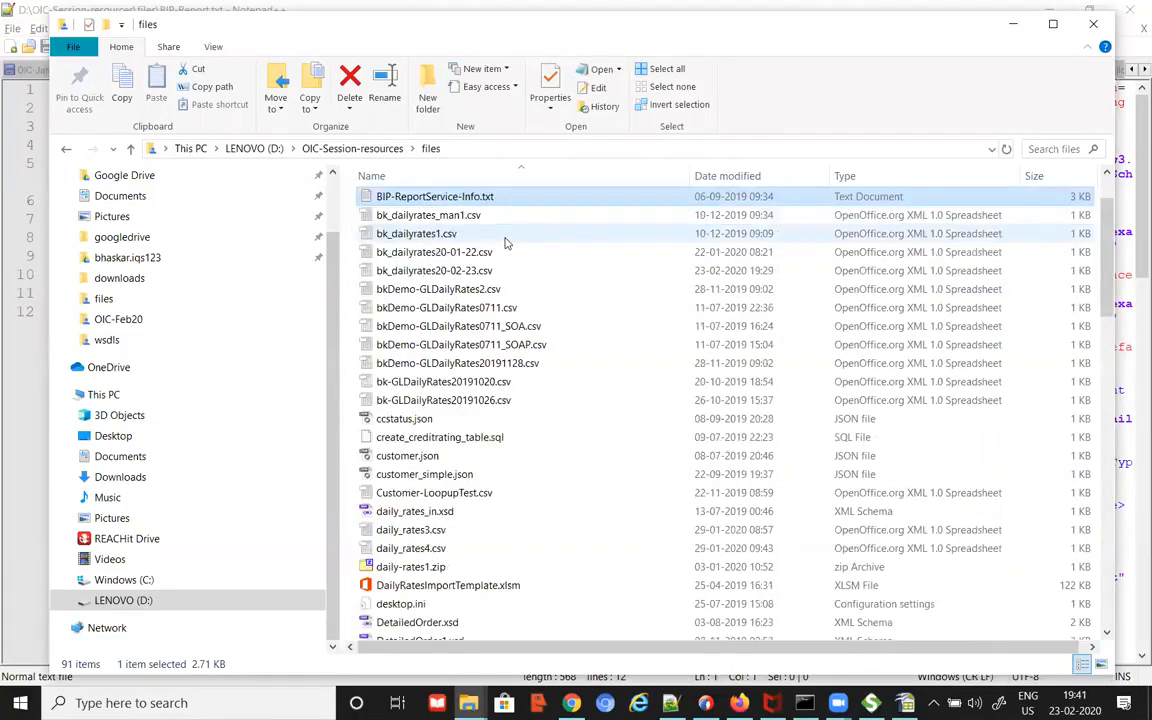
right_click(470, 199)
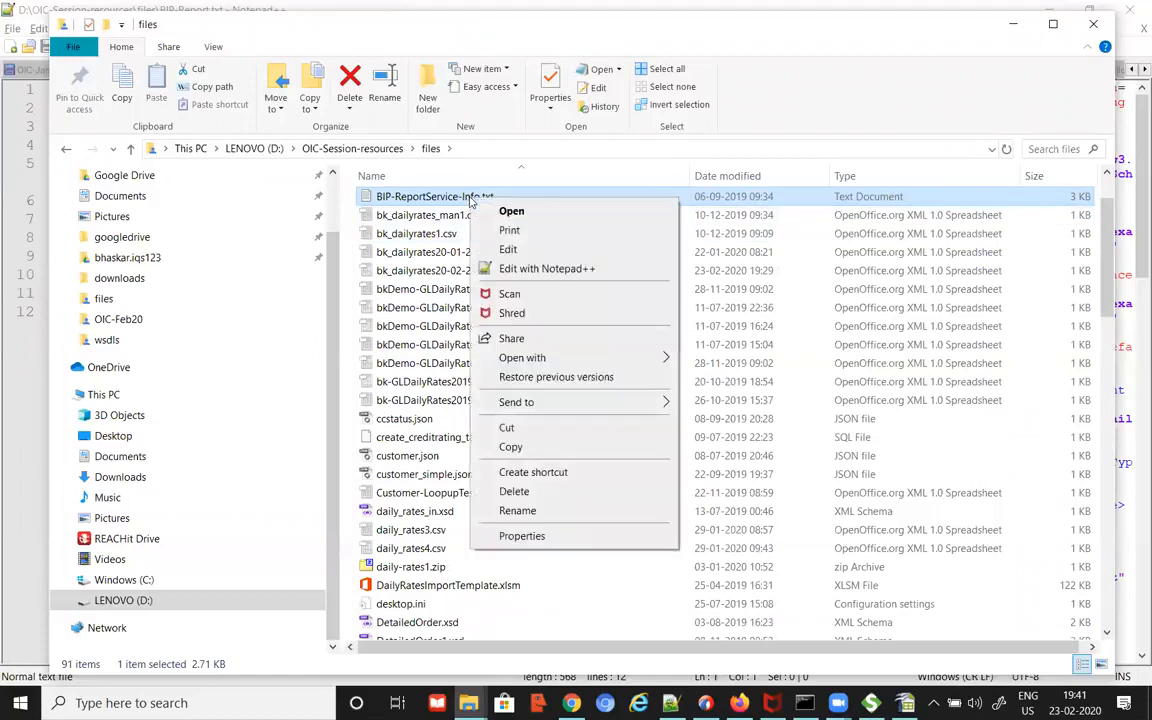
click(525, 270)
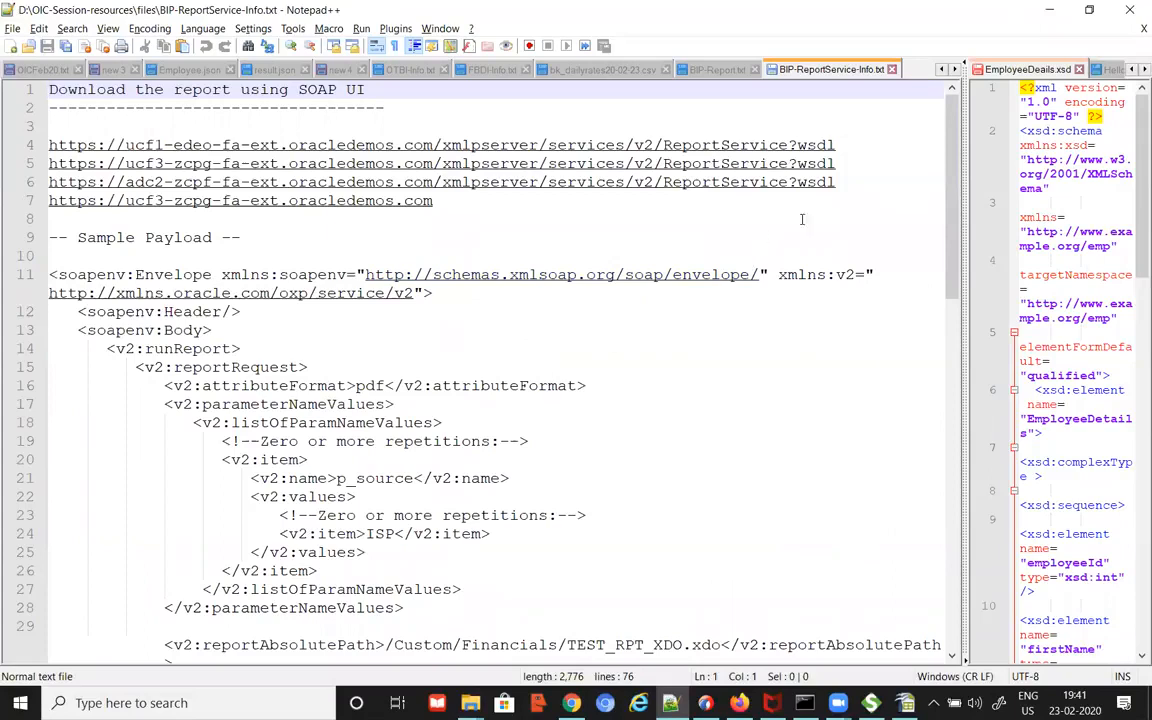
Step: Select the first ReportService WSDL URL on line 4, then return to the browser's BI catalog
drag(838, 145, 17, 142)
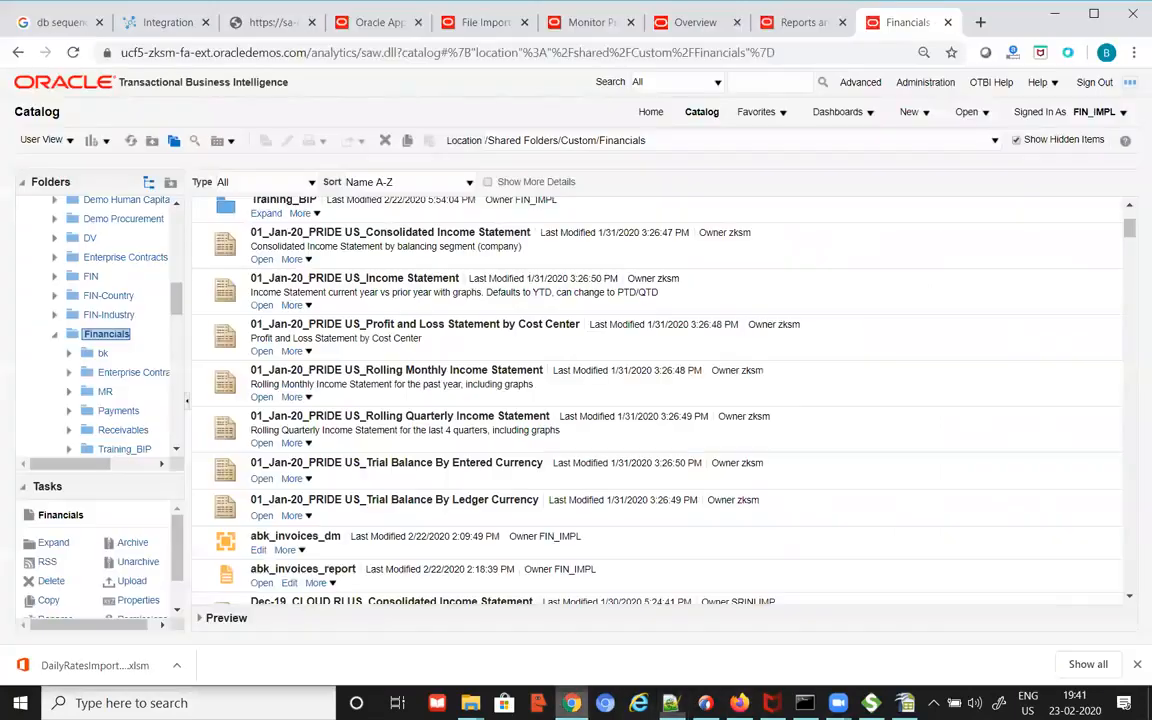
click(571, 703)
Step: Open Developer Connect from the Fusion navigator's Tools and focus the web service name search
click(380, 22)
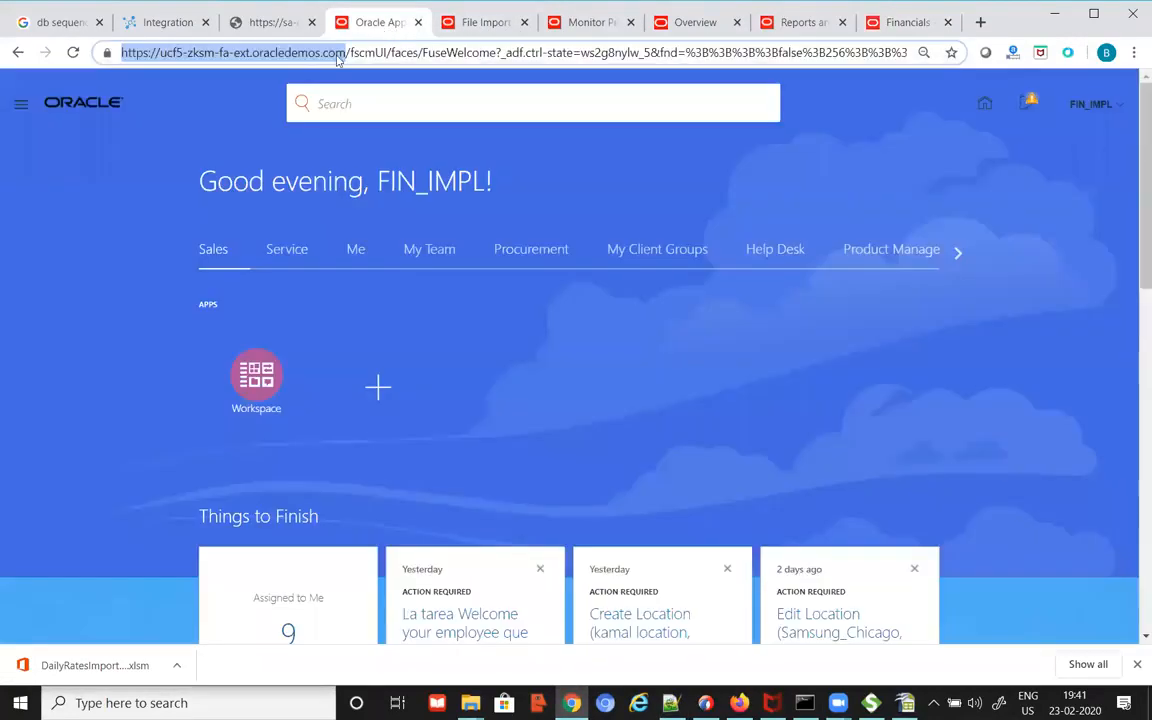
click(22, 108)
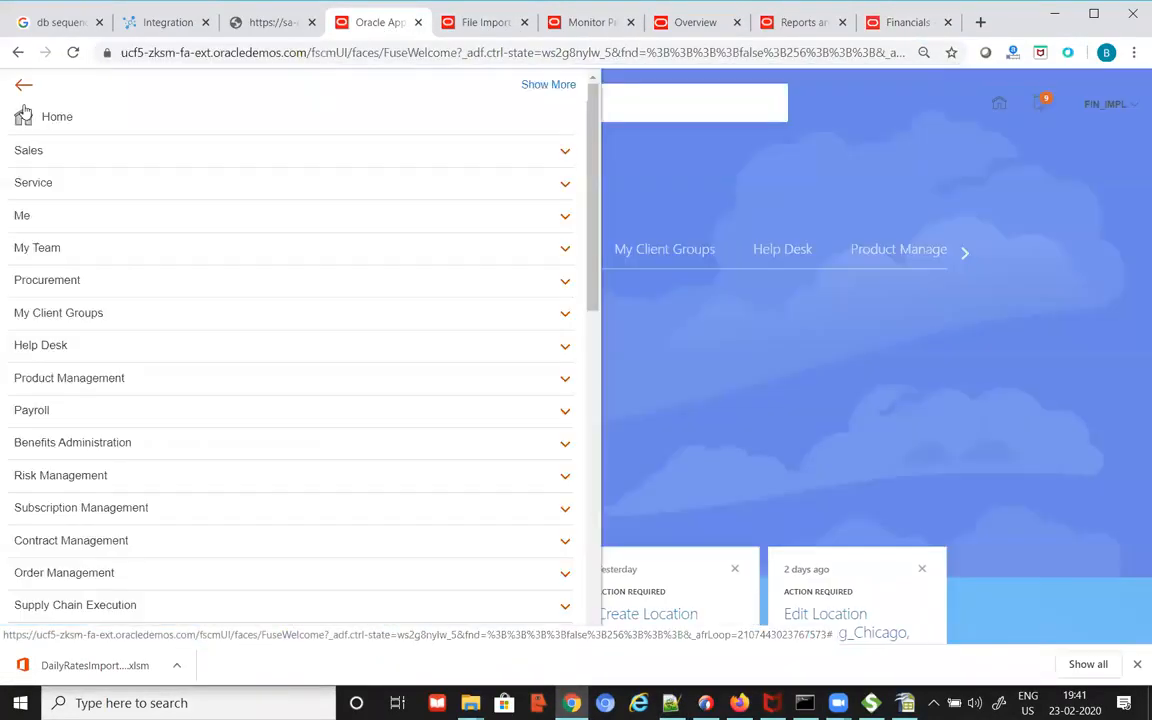
scroll(259, 371, down, 4)
scroll(259, 371, down, 4)
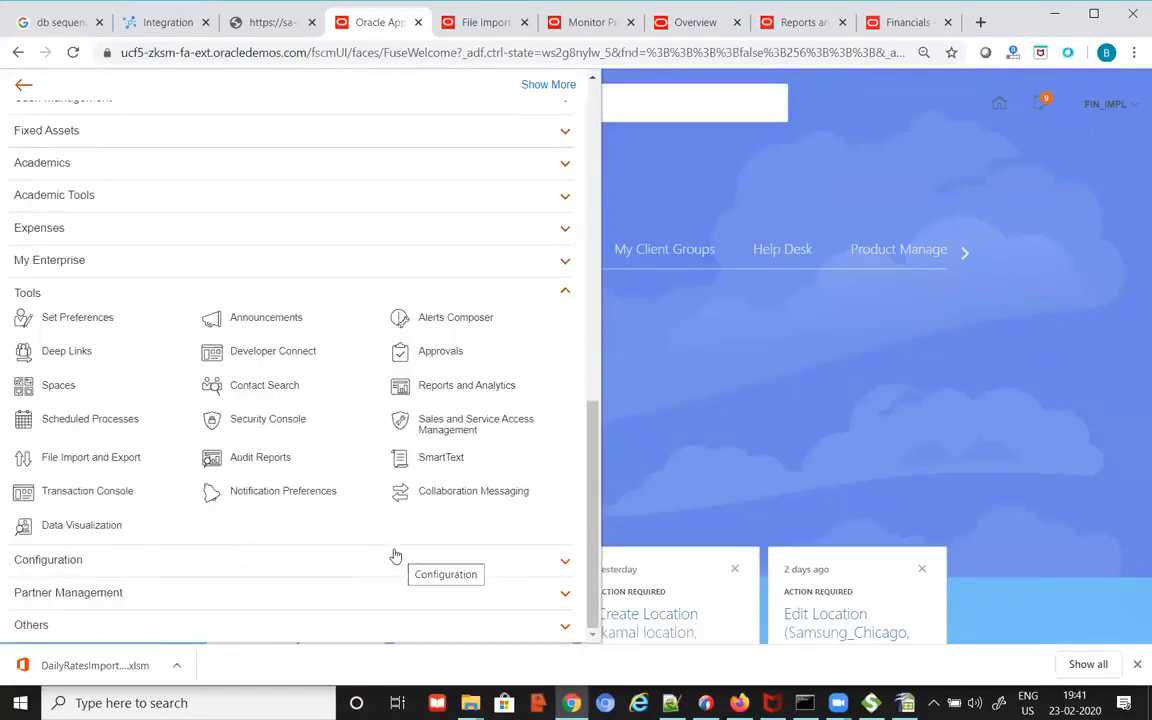
click(282, 362)
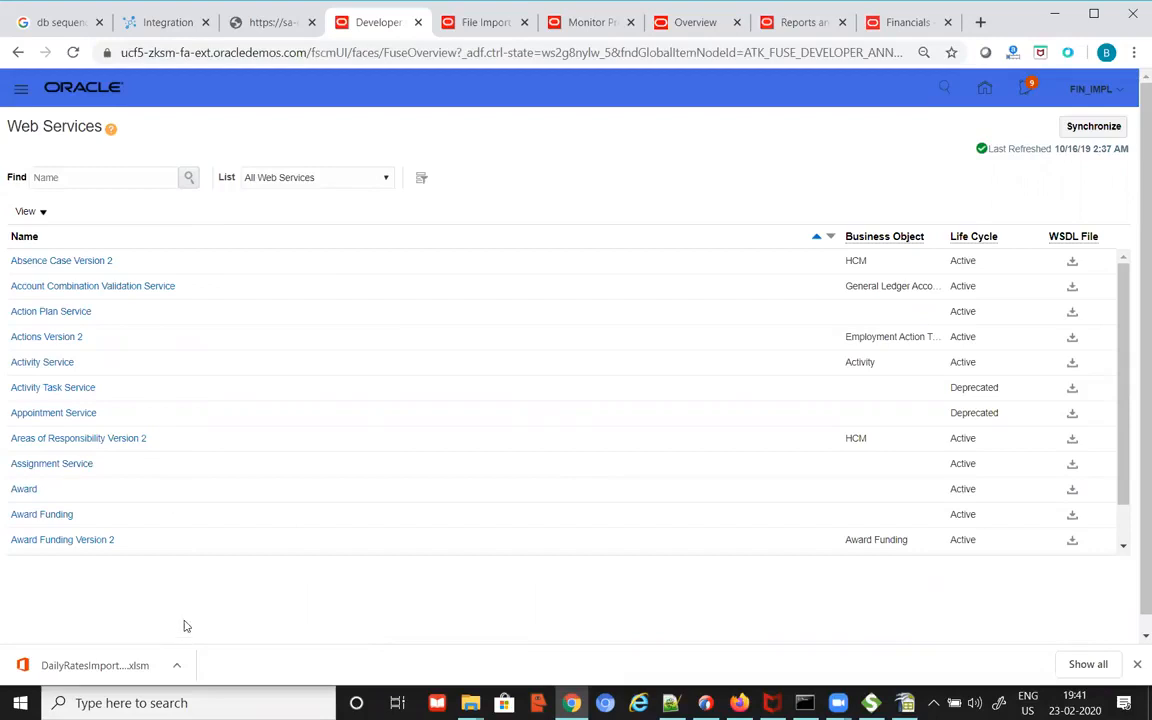
click(100, 177)
Step: Insert a blank line after the first ReportService URL in the Notepad++ notes
key(alt+Tab)
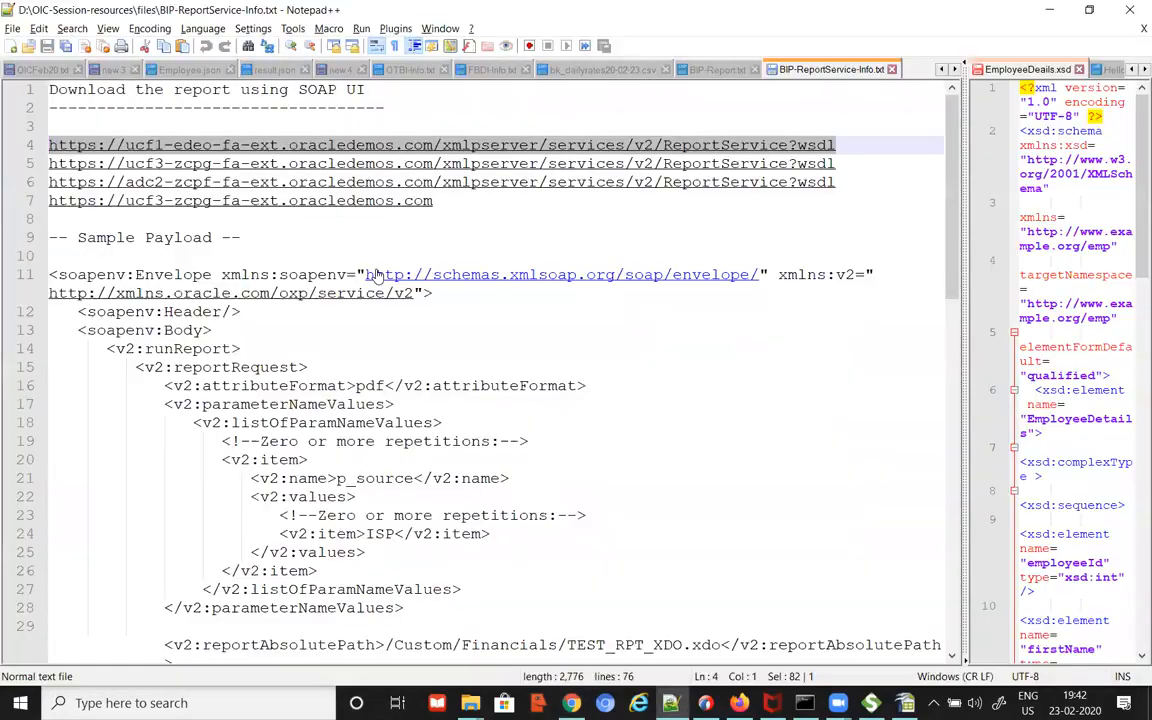
click(850, 144)
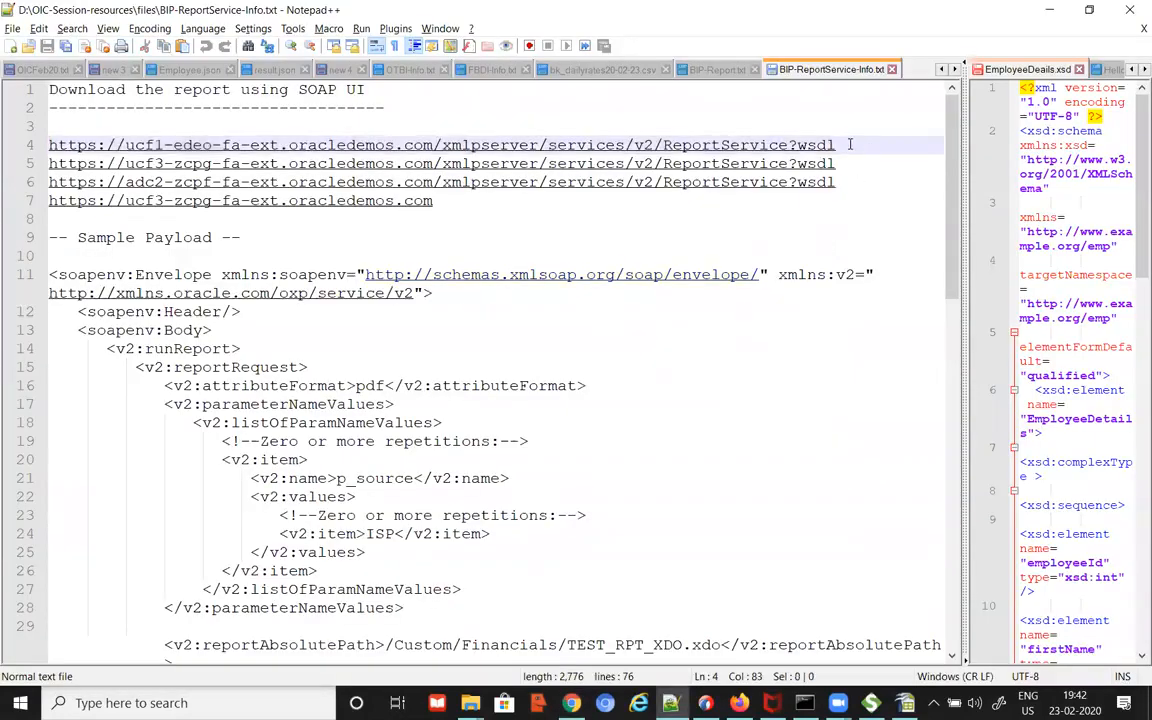
key(Return)
key(Return)
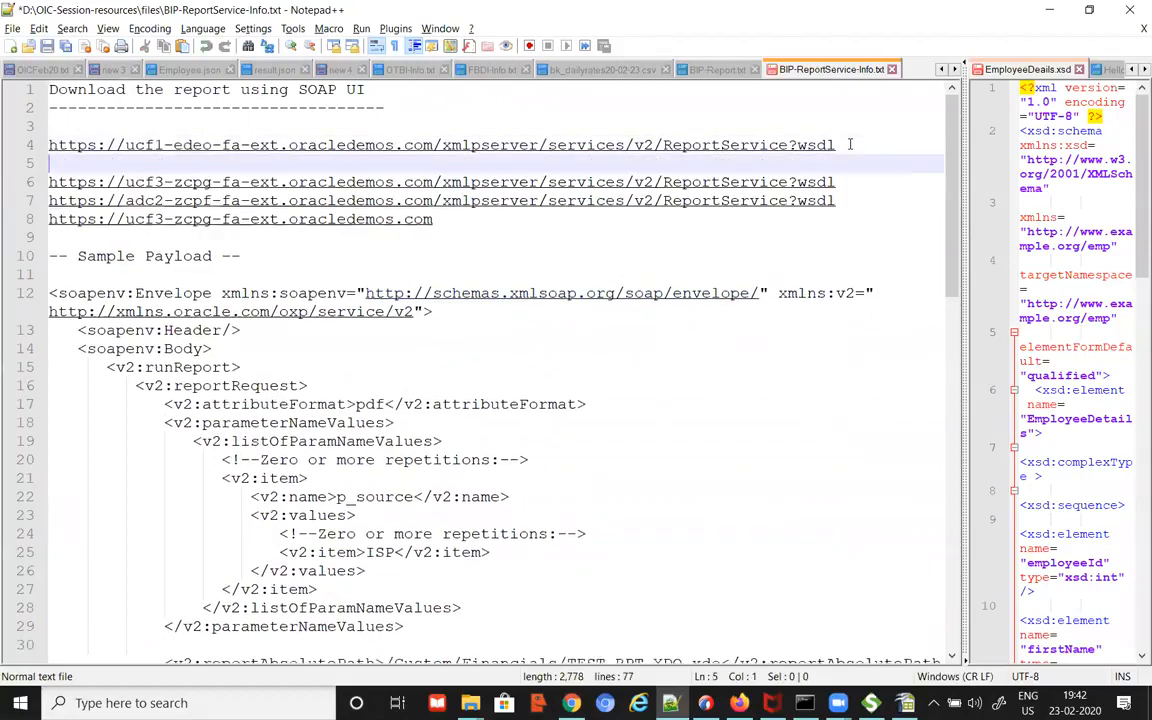
key(alt+Tab)
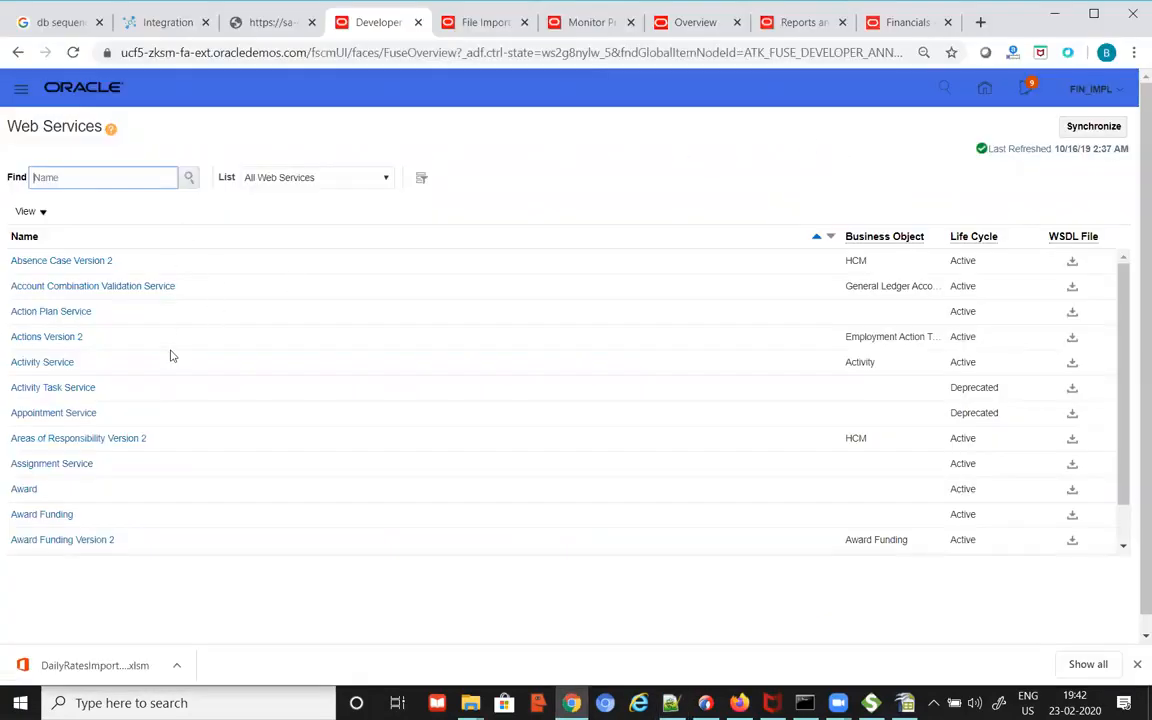
Step: Search web services for 'su' and select the Supplier service's WSDL file URL
click(79, 177)
text(supplier)
key(Return)
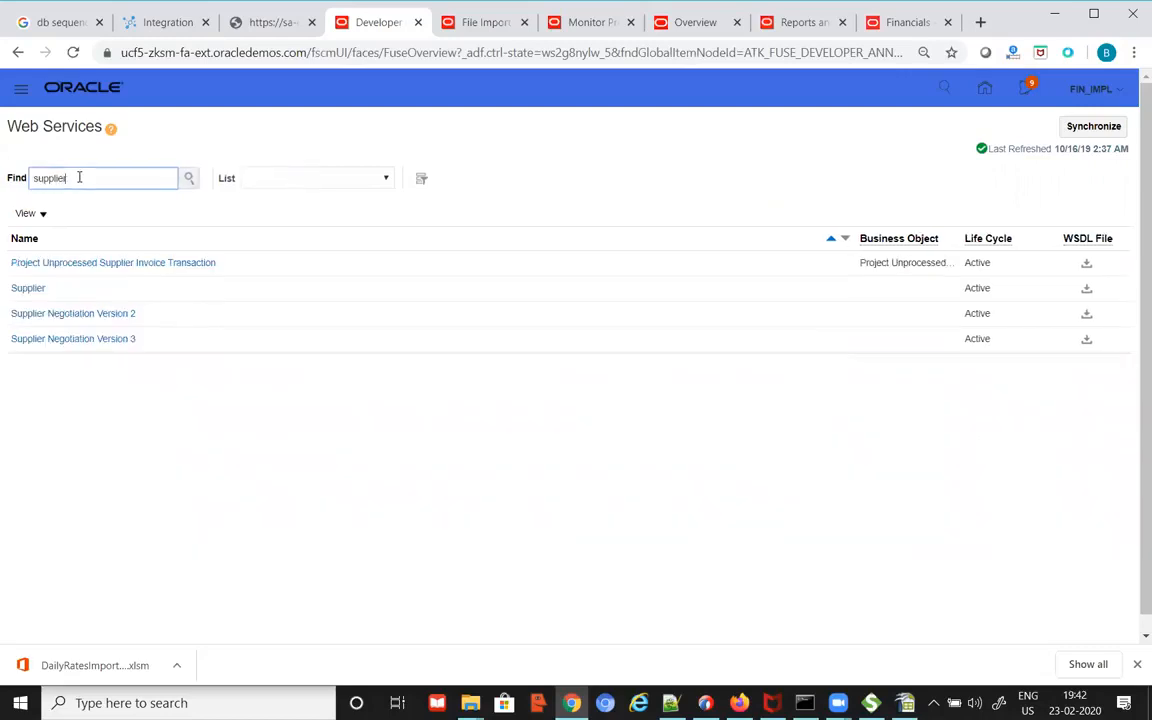
click(26, 288)
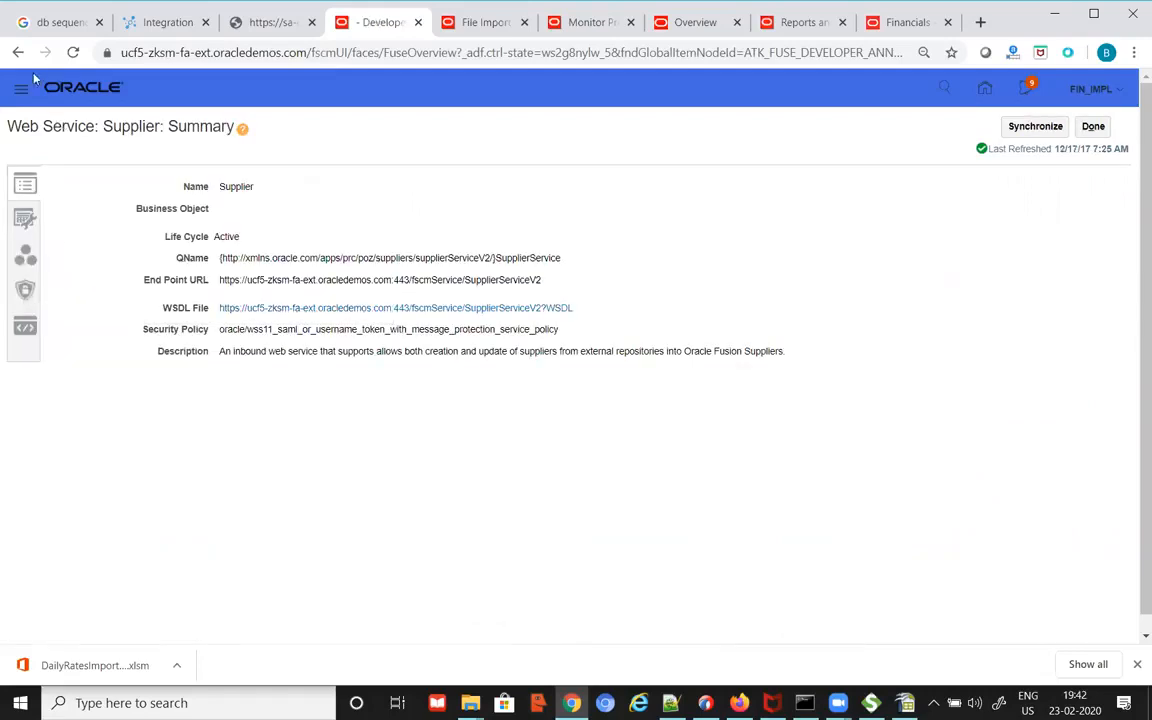
click(1092, 126)
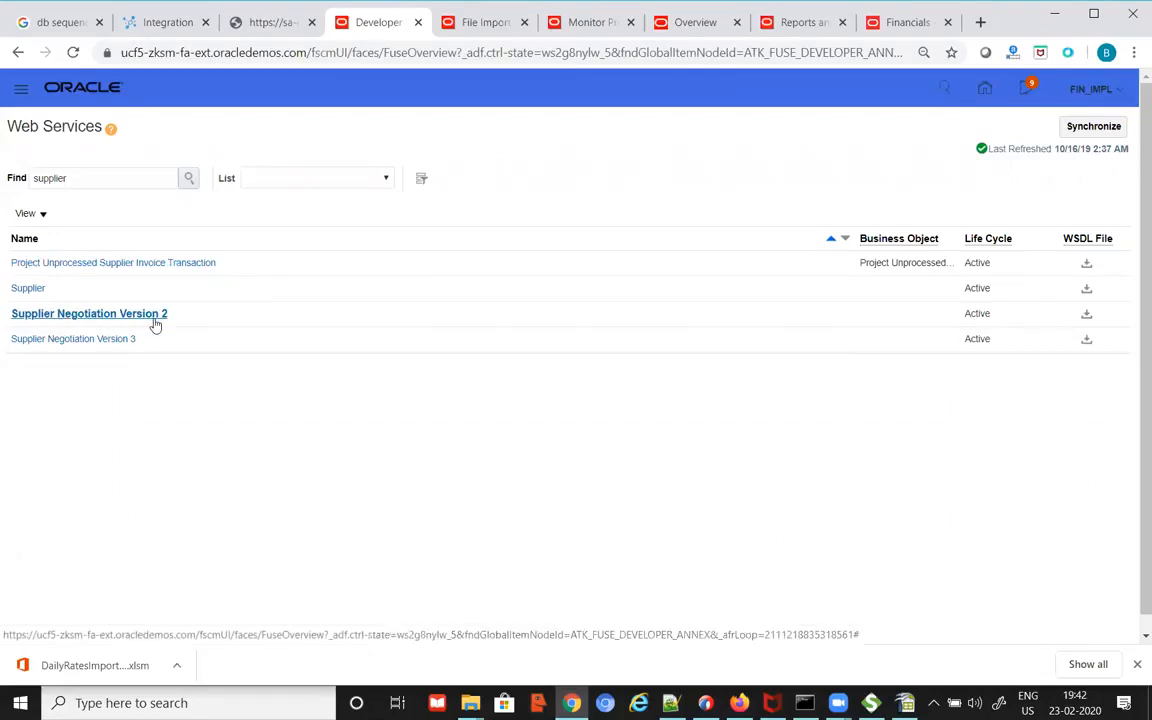
click(37, 288)
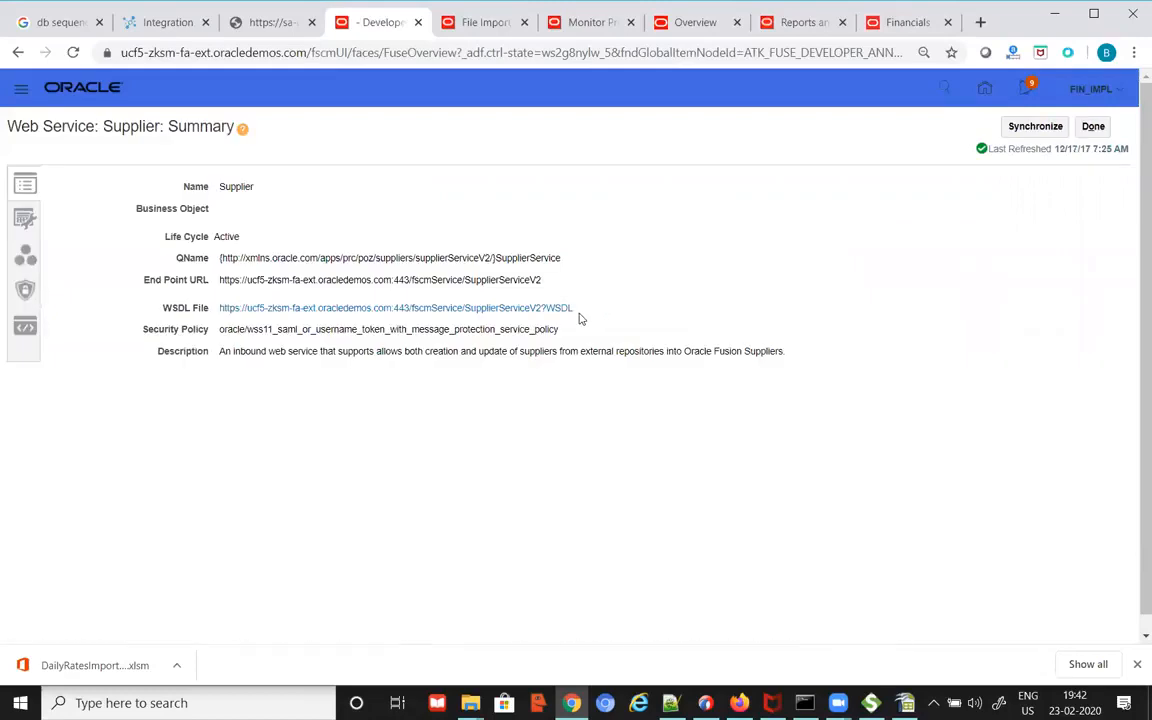
drag(572, 314, 222, 298)
key(ctrl+c)
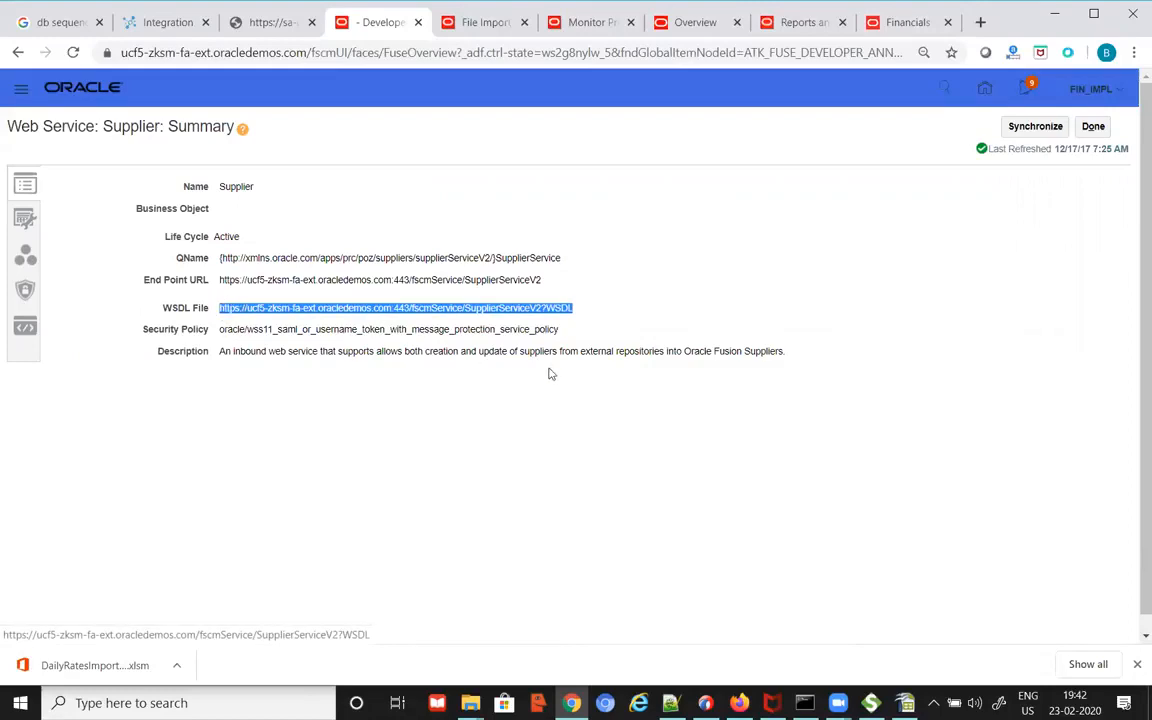
key(alt+Tab)
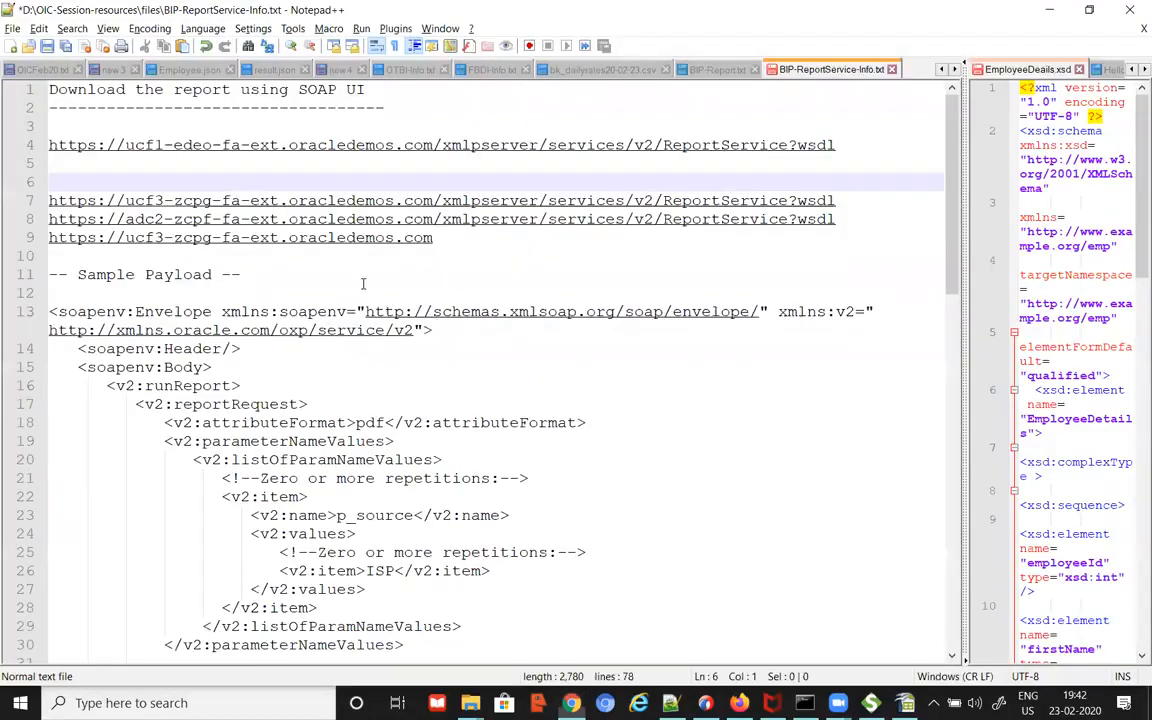
Step: Paste the Supplier WSDL URL onto line 5 of the notes
click(272, 169)
key(ctrl+v)
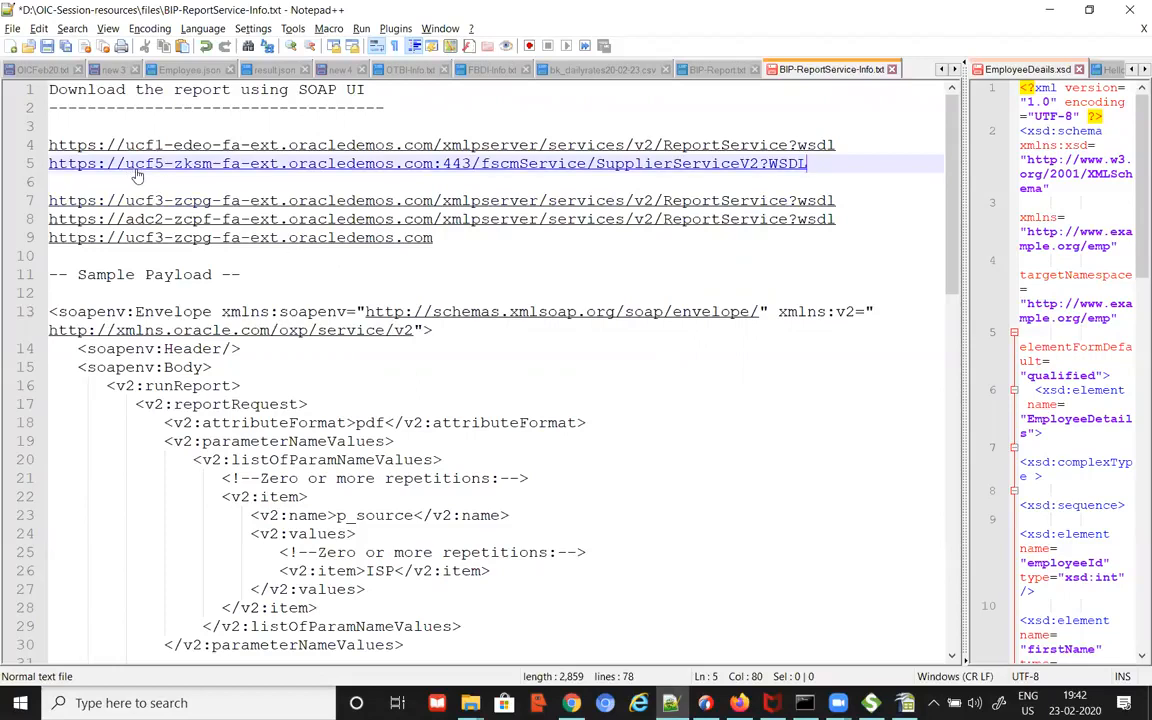
key(alt+Tab)
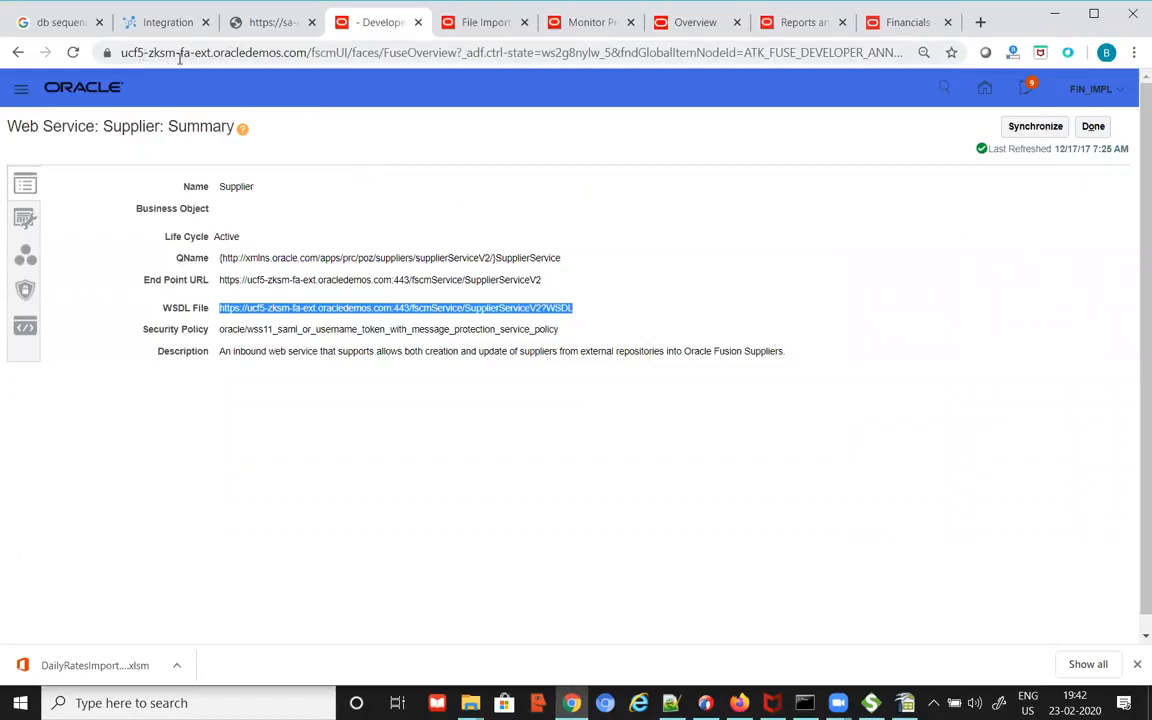
key(alt+Tab)
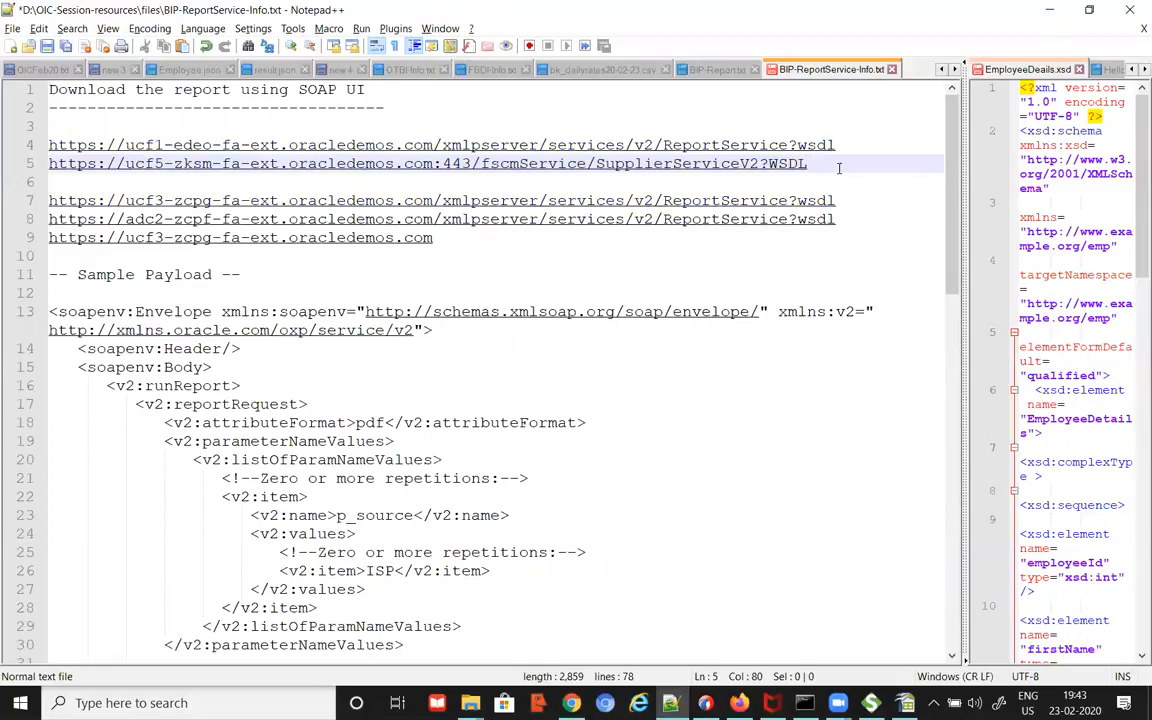
Step: Delete the Supplier URL from line 5 and select the line 4 ReportService URL
key(Return)
key(Return)
key(Return)
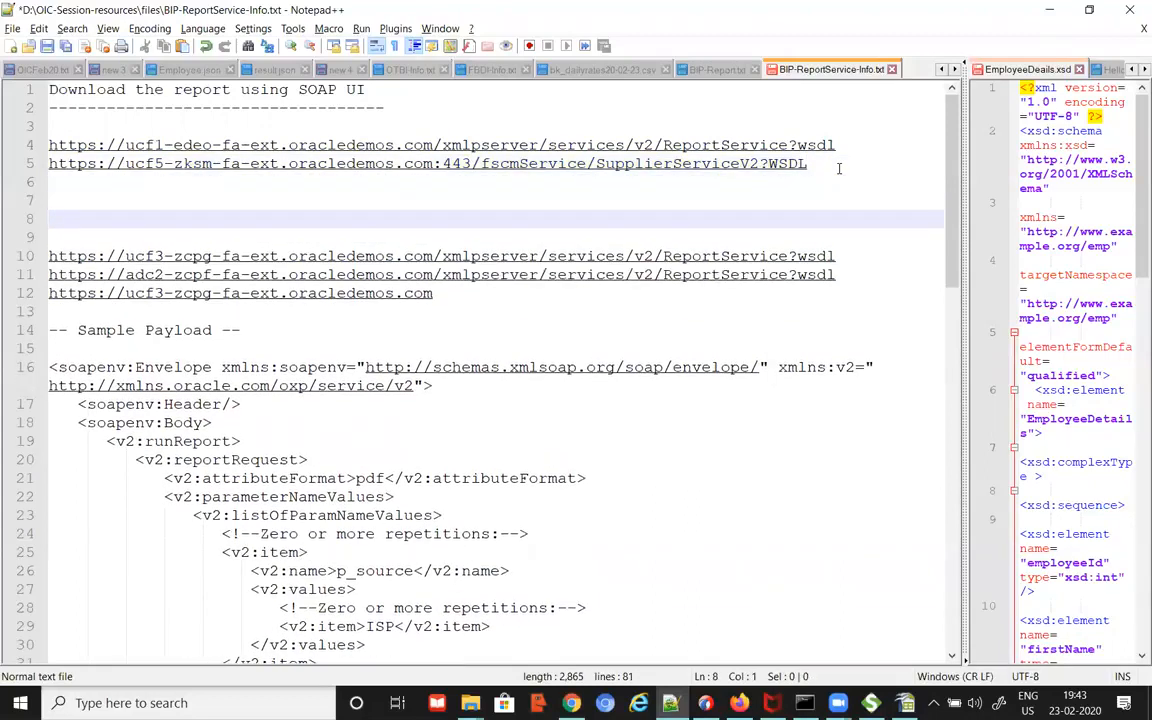
triple_click(839, 168)
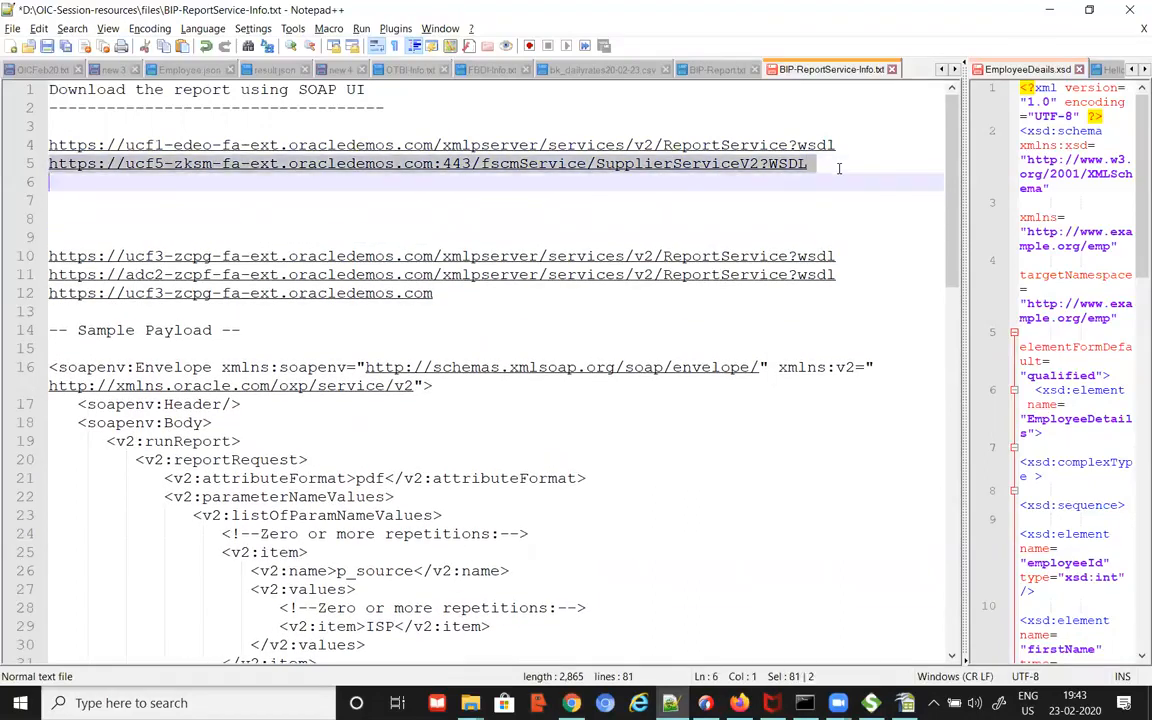
key(Delete)
key(Up)
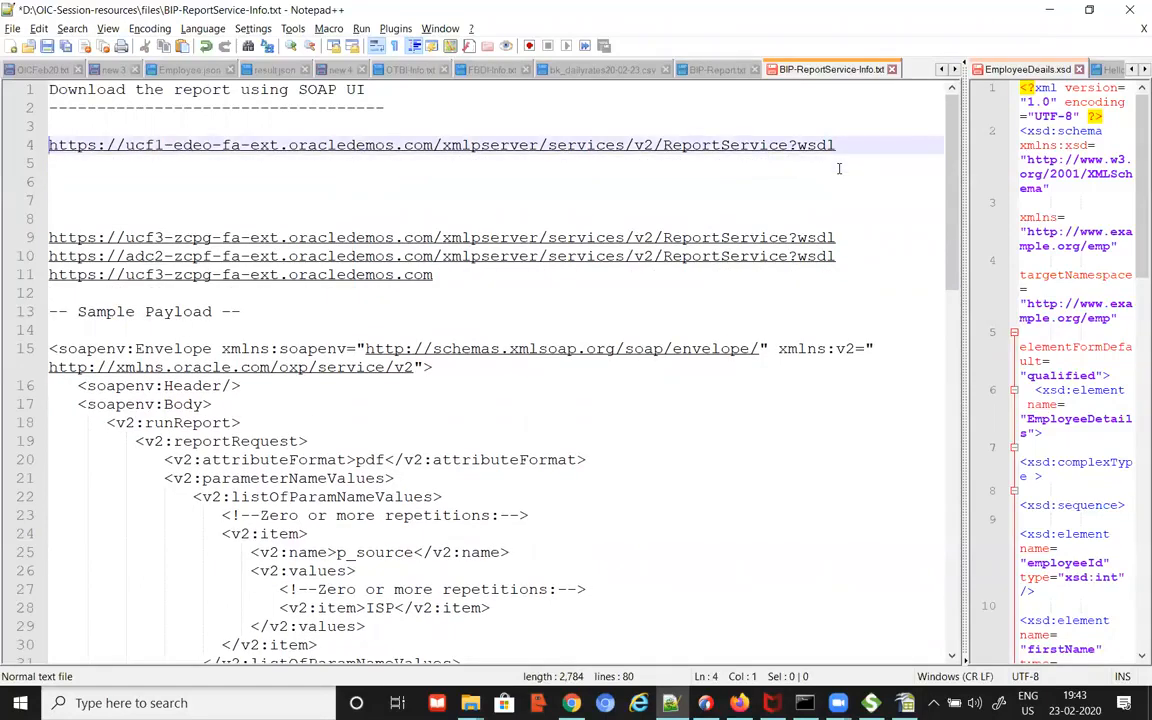
key(shift+Down)
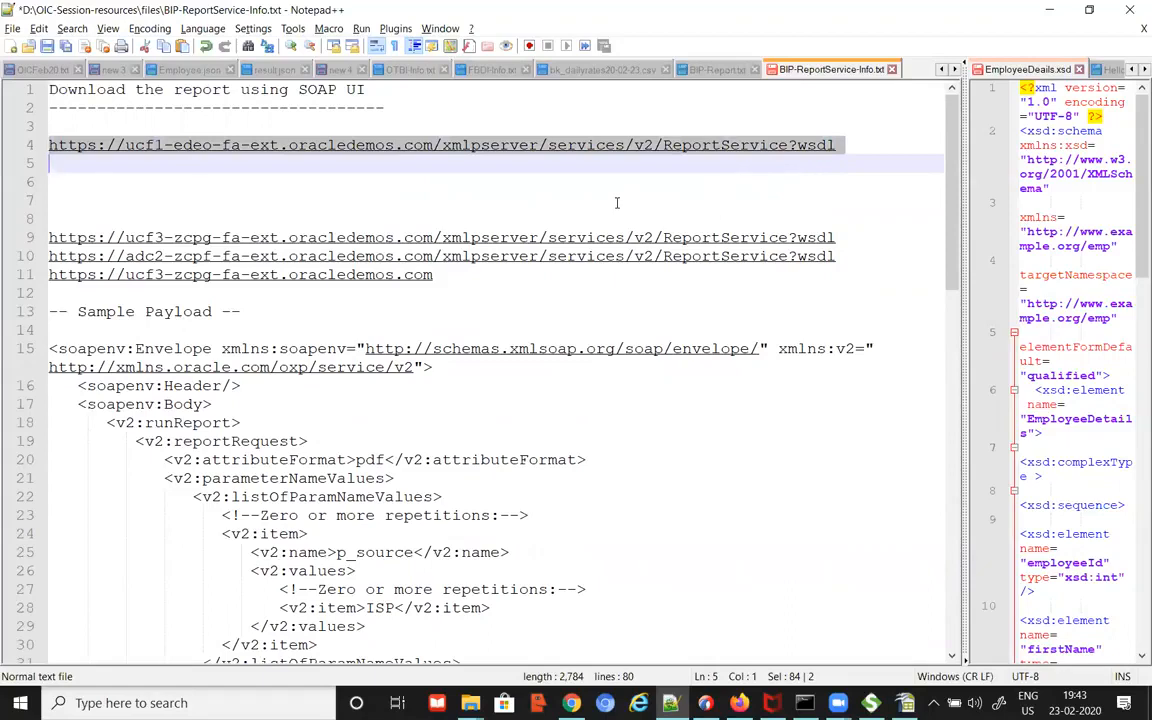
key(alt+Tab)
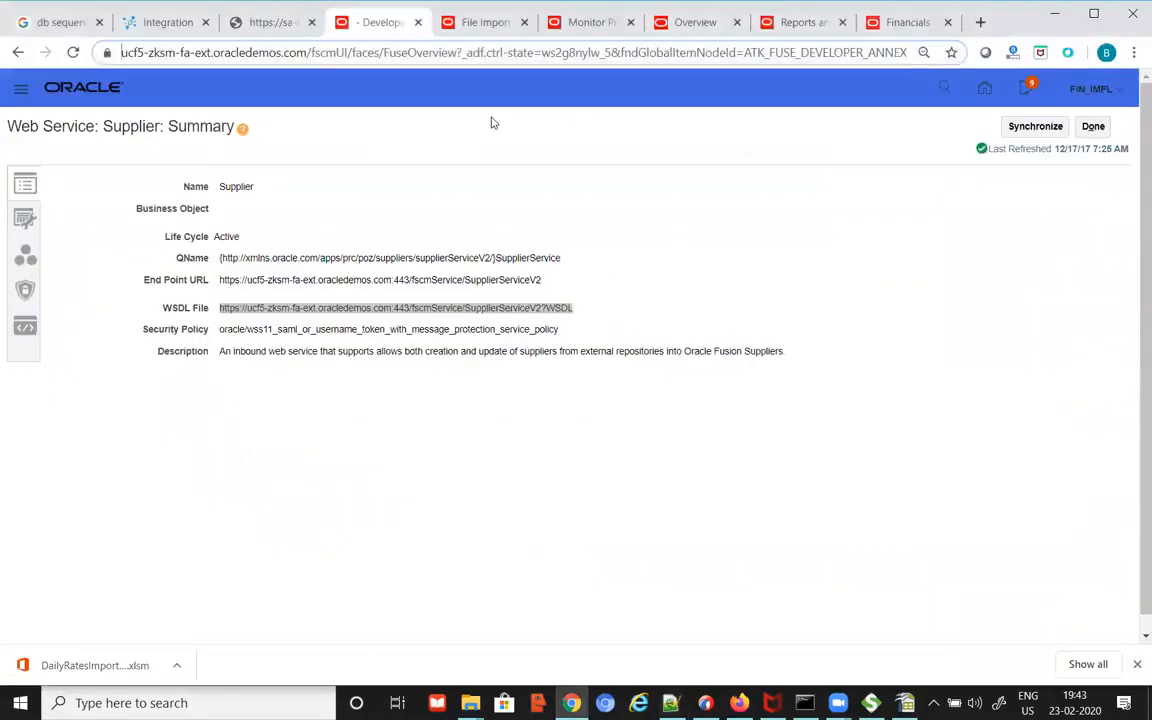
Step: Swap the line 4 URL's ucf1 host for ucf5-zksm-fa-ext.oracledemos.com and copy the URL
click(307, 53)
drag(345, 53, 100, 54)
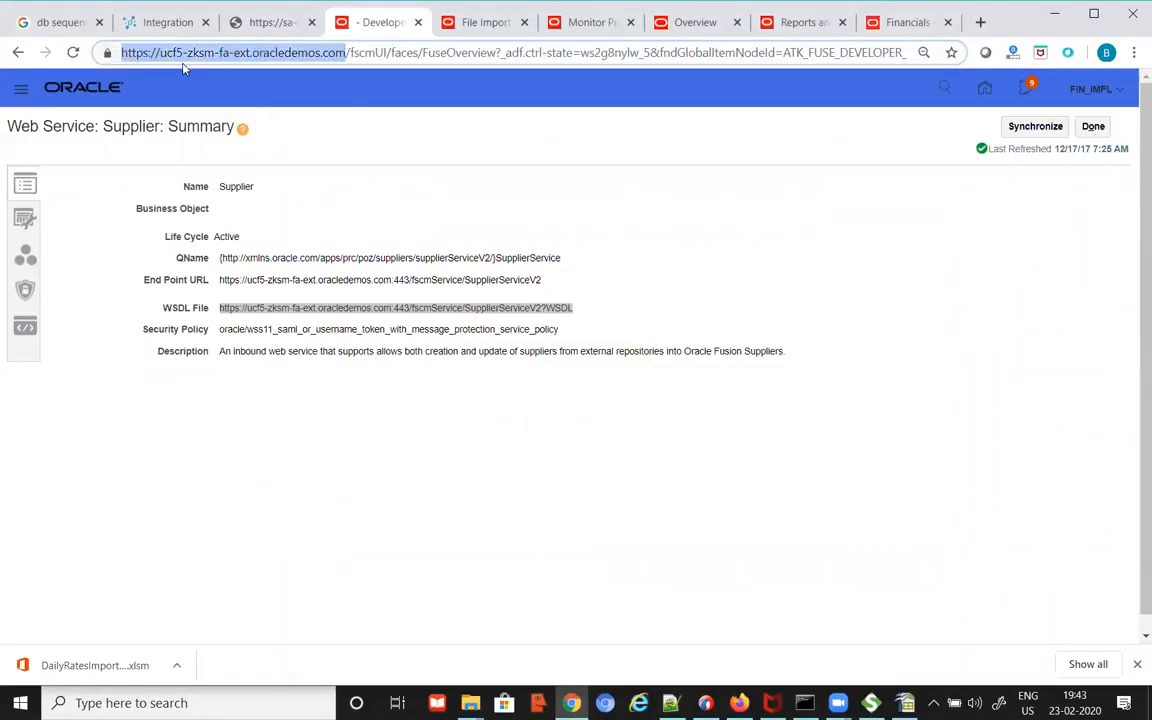
key(alt+Tab)
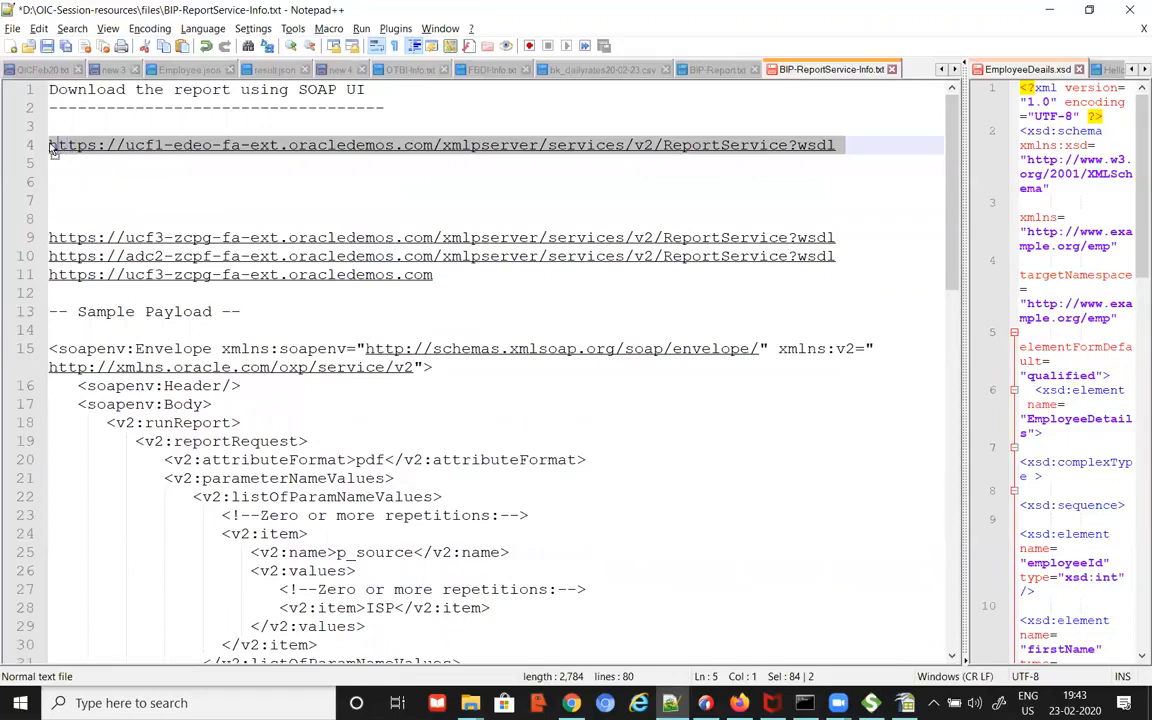
click(60, 125)
key(Down)
key(shift+Right)
key(shift+Right)
key(shift+Right)
key(shift+Right)
key(shift+Right)
key(shift+Right)
key(shift+Right)
key(shift+Right)
key(shift+Right)
key(shift+Right)
key(shift+Right)
key(shift+Right)
key(shift+Right)
key(shift+Right)
key(shift+Right)
key(shift+Right)
key(shift+Right)
key(shift+Right)
key(shift+Right)
key(shift+Right)
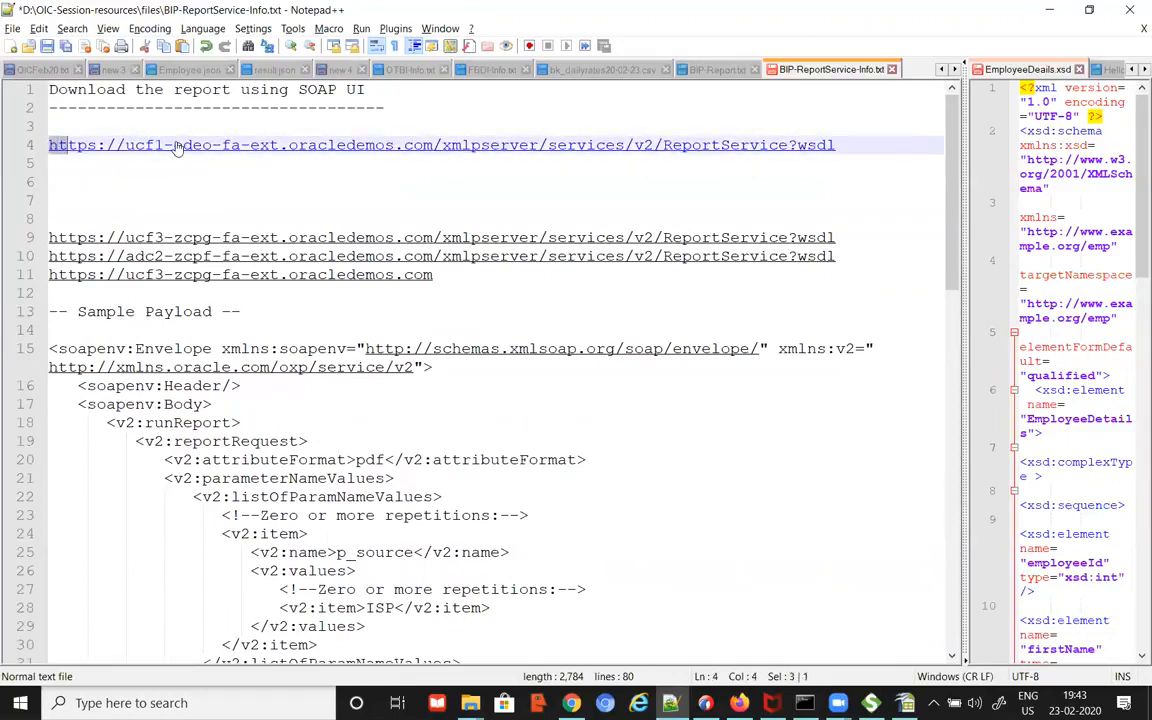
key(shift+Right)
key(shift+Right)
key(shift+Right)
key(shift+Right)
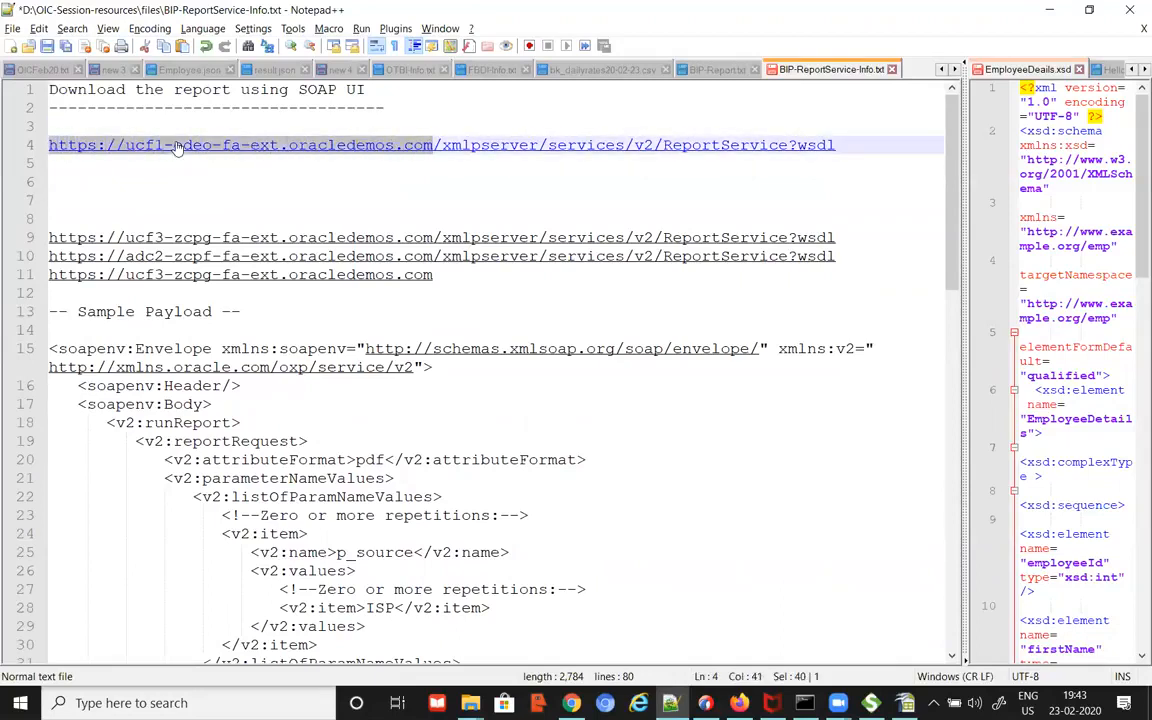
text(https://ucf5-mksm-fa-ext.oracledemos.com/)
key(BackSpace)
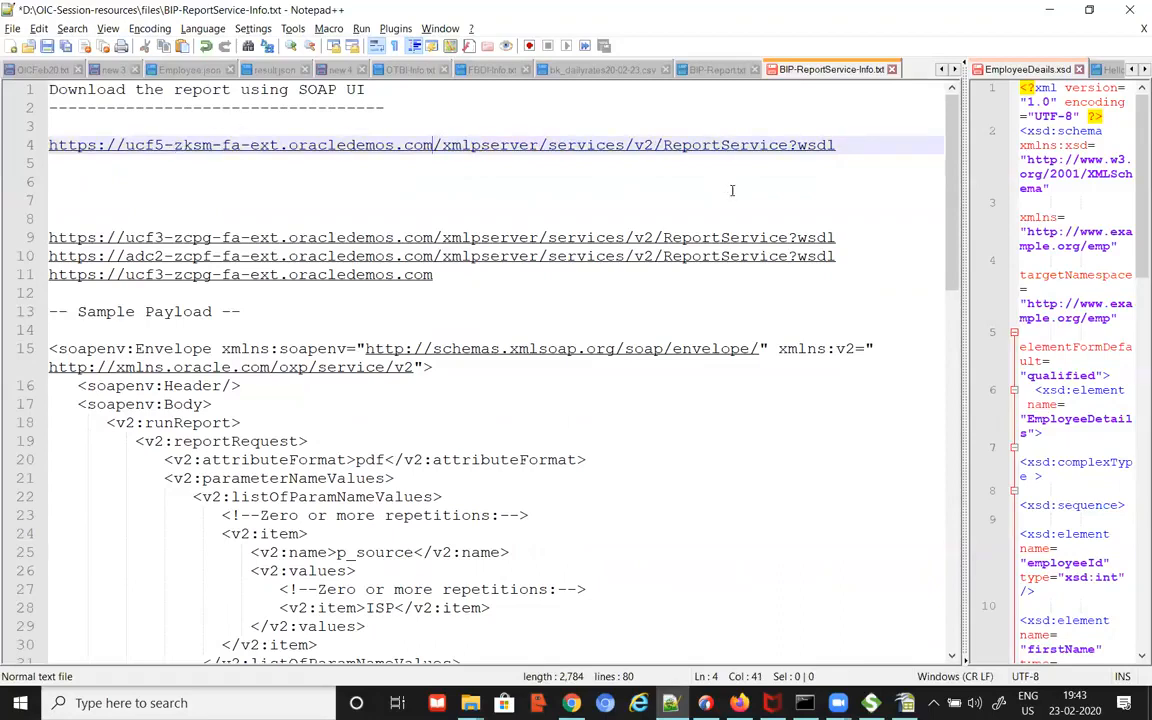
drag(834, 150, 22, 147)
key(ctrl+c)
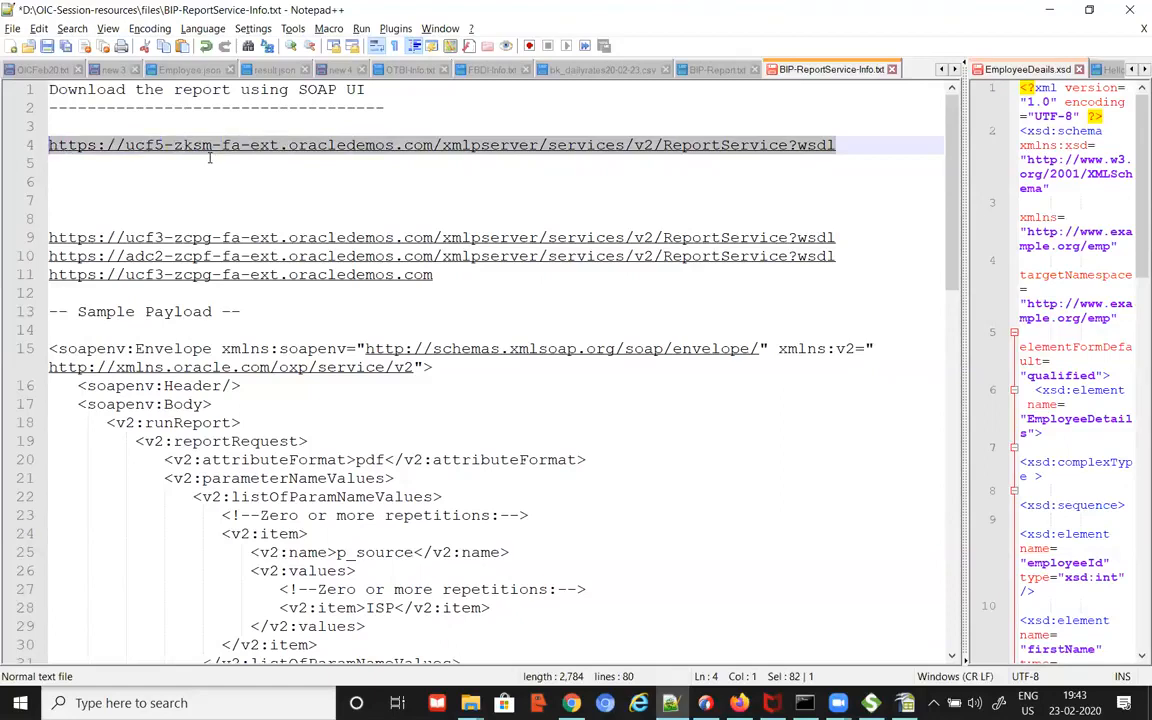
key(alt+Tab)
Step: Load the ucf5 ReportService?wsdl URL in a new tab and scroll through the WSDL definition
click(980, 22)
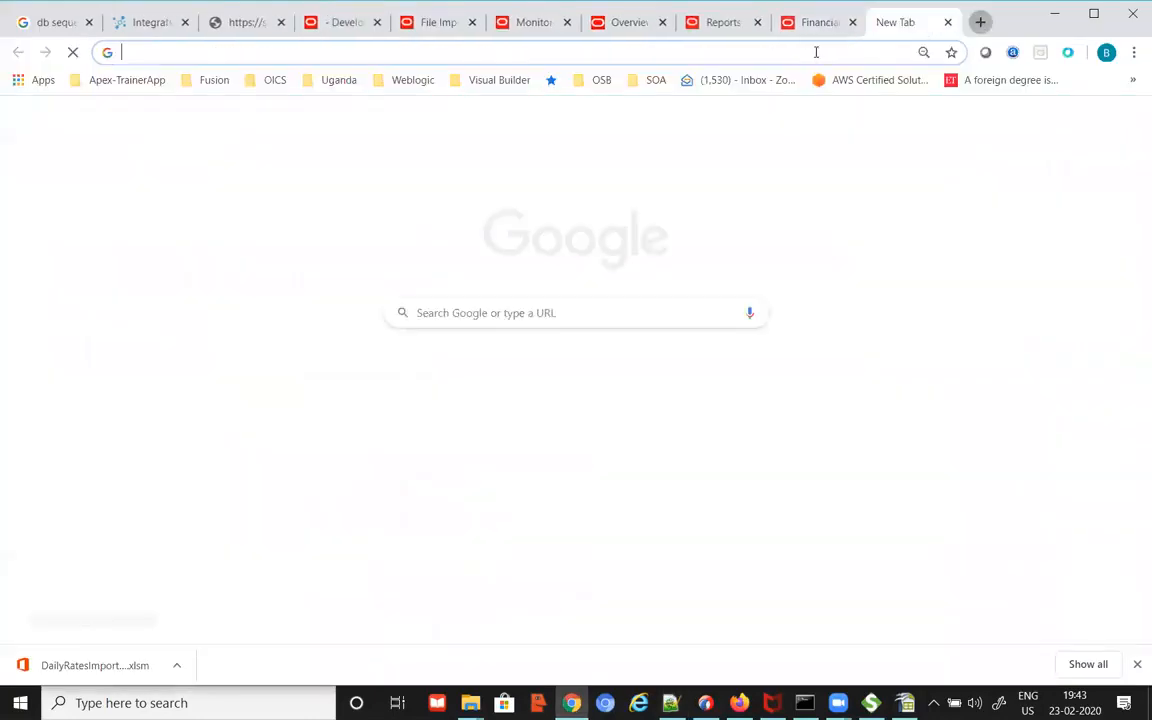
key(ctrl+v)
key(Return)
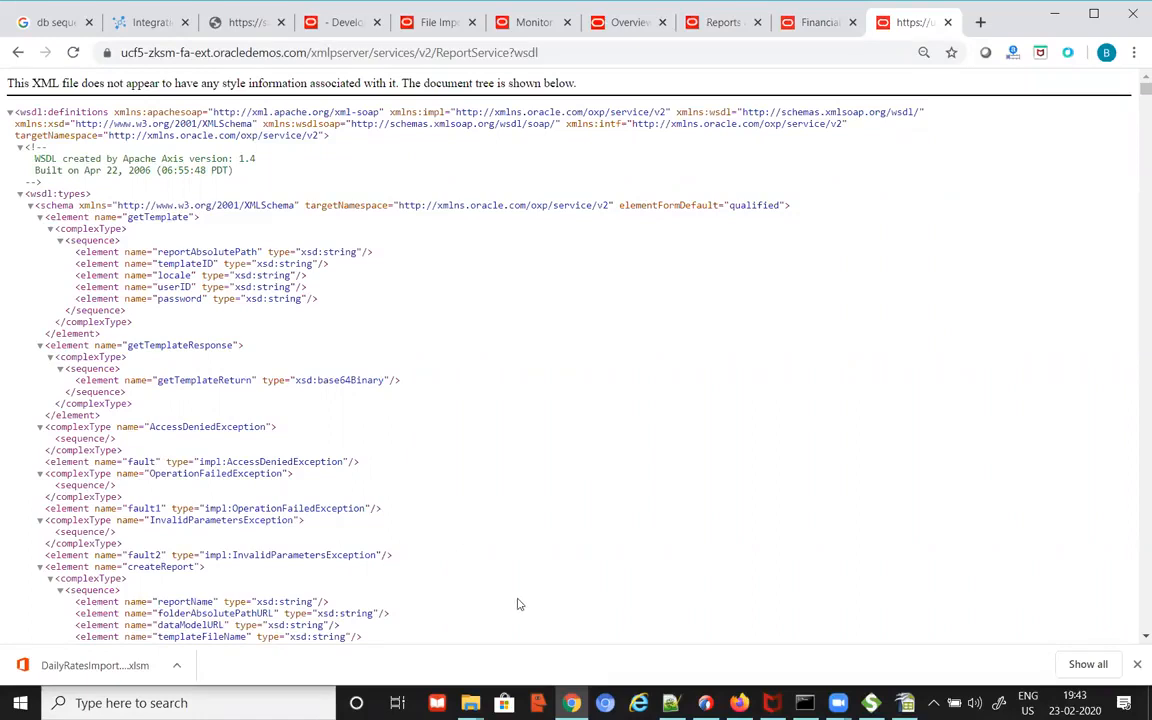
scroll(705, 495, down, 5)
scroll(705, 503, down, 20)
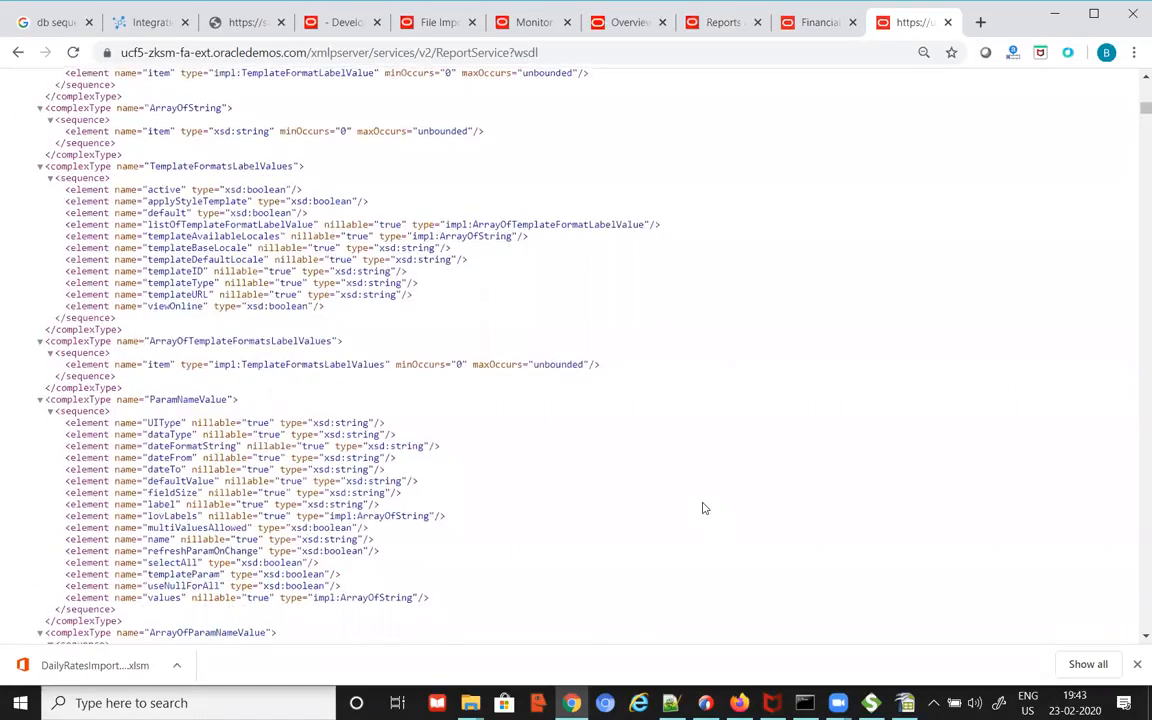
scroll(705, 517, down, 8)
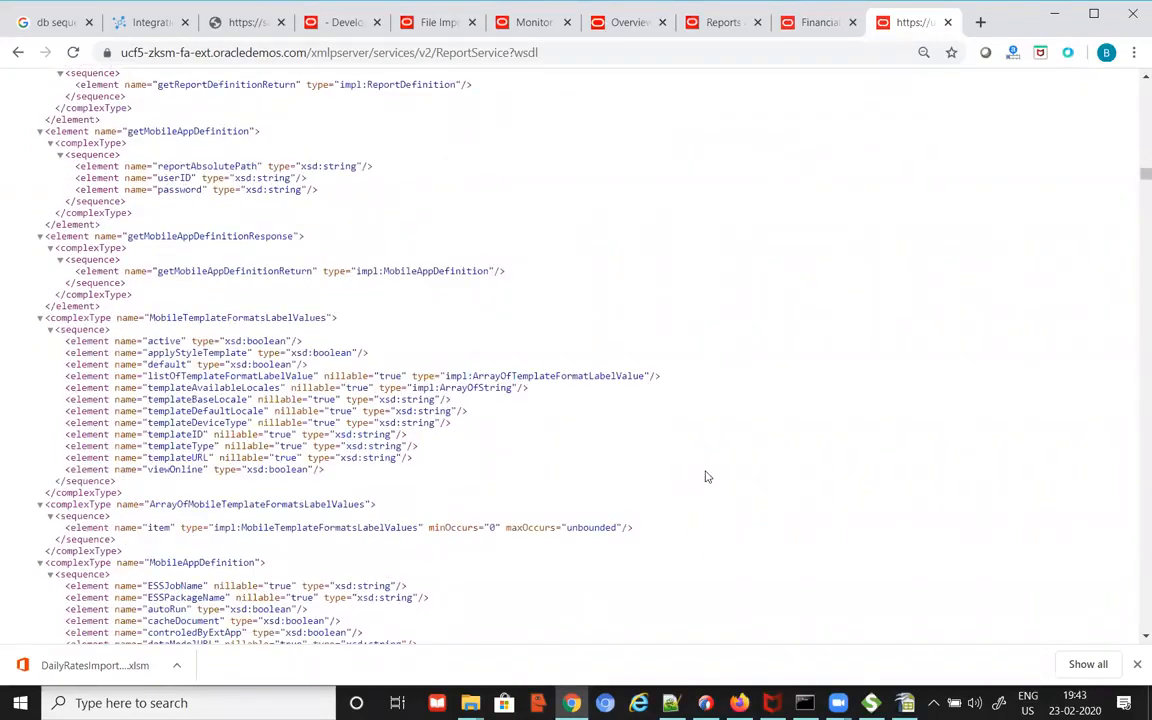
scroll(720, 483, down, 12)
scroll(737, 506, down, 8)
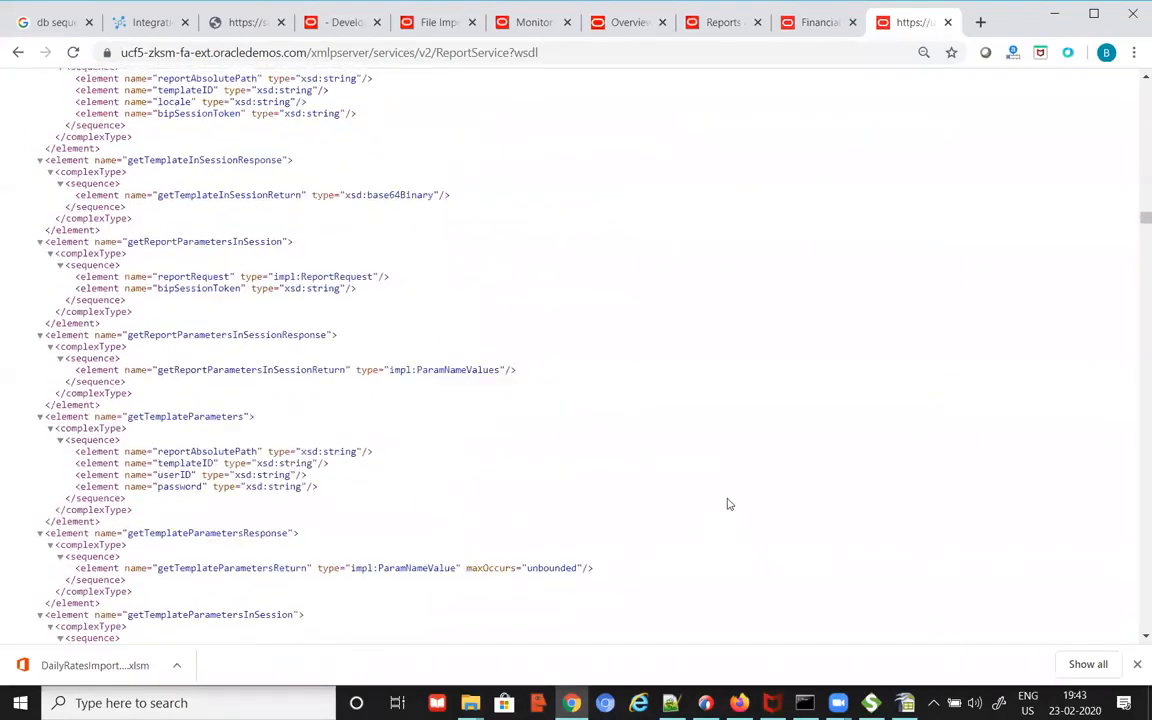
scroll(735, 500, down, 15)
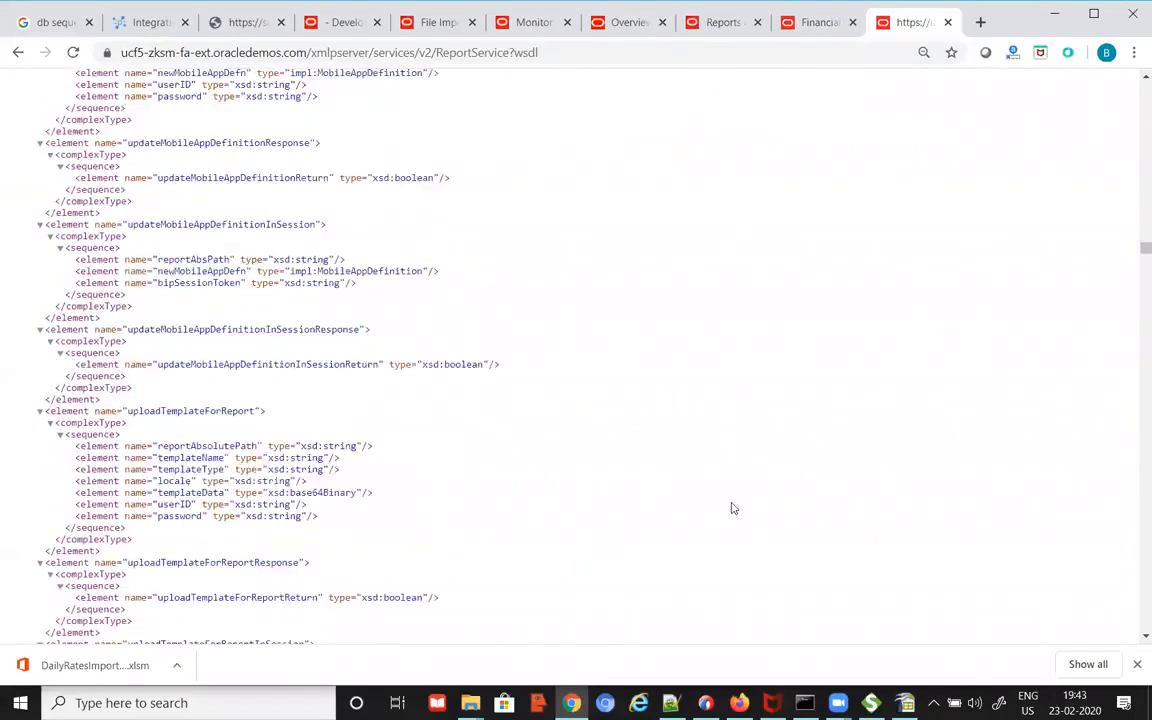
scroll(725, 500, down, 20)
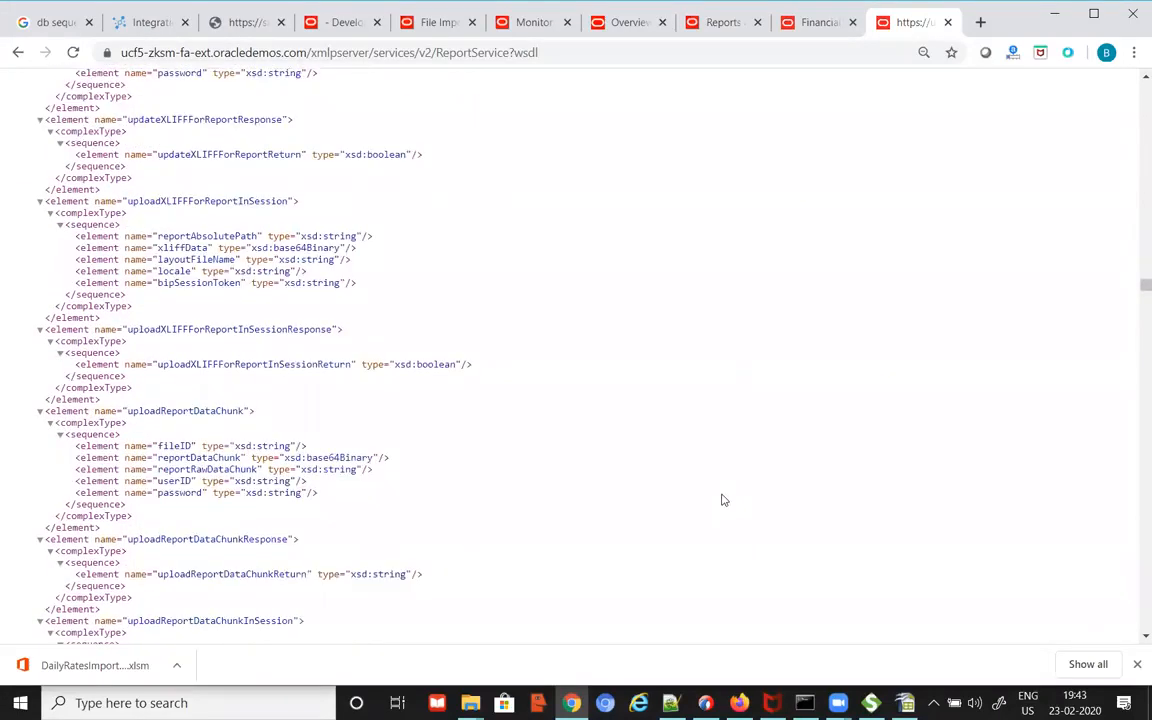
scroll(725, 496, down, 20)
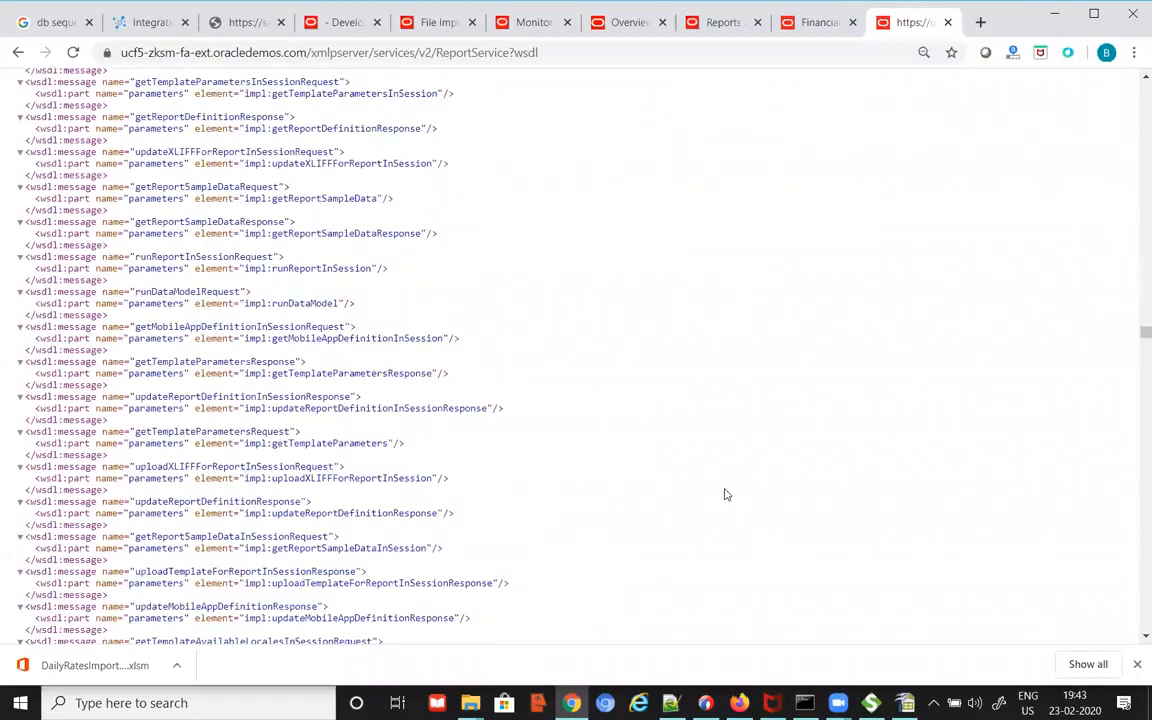
scroll(725, 500, down, 10)
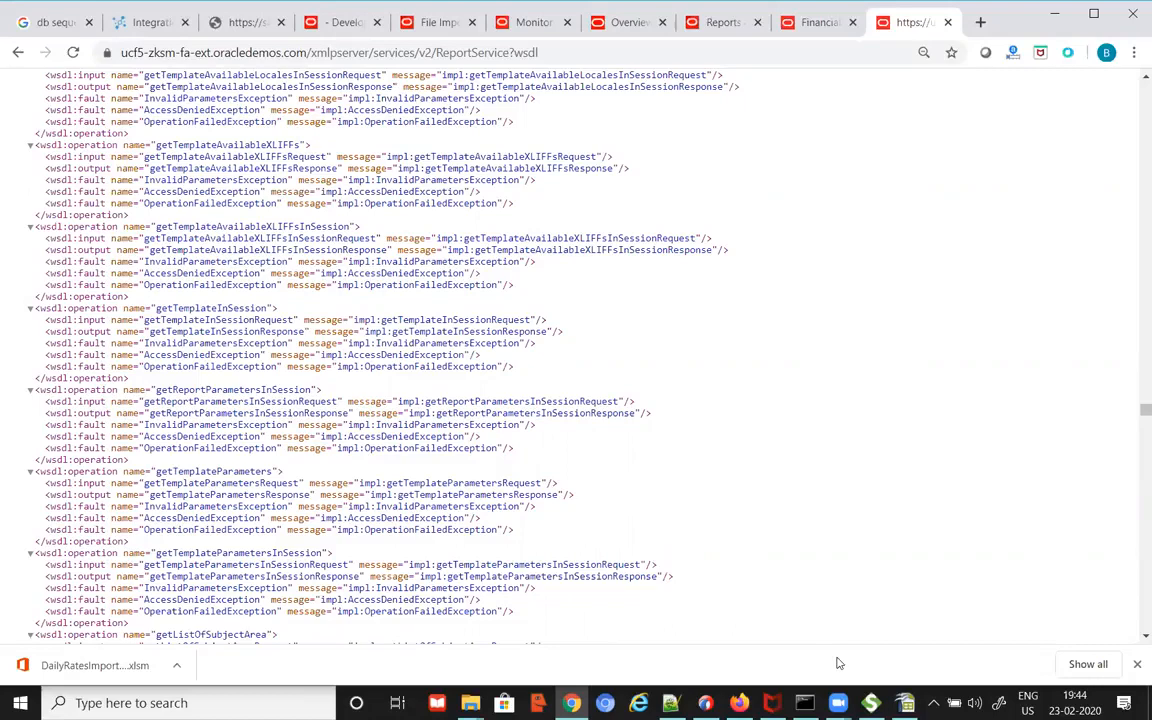
Step: Create a SoapUI SOAP project named report1 from the pasted ReportService WSDL URL
click(871, 703)
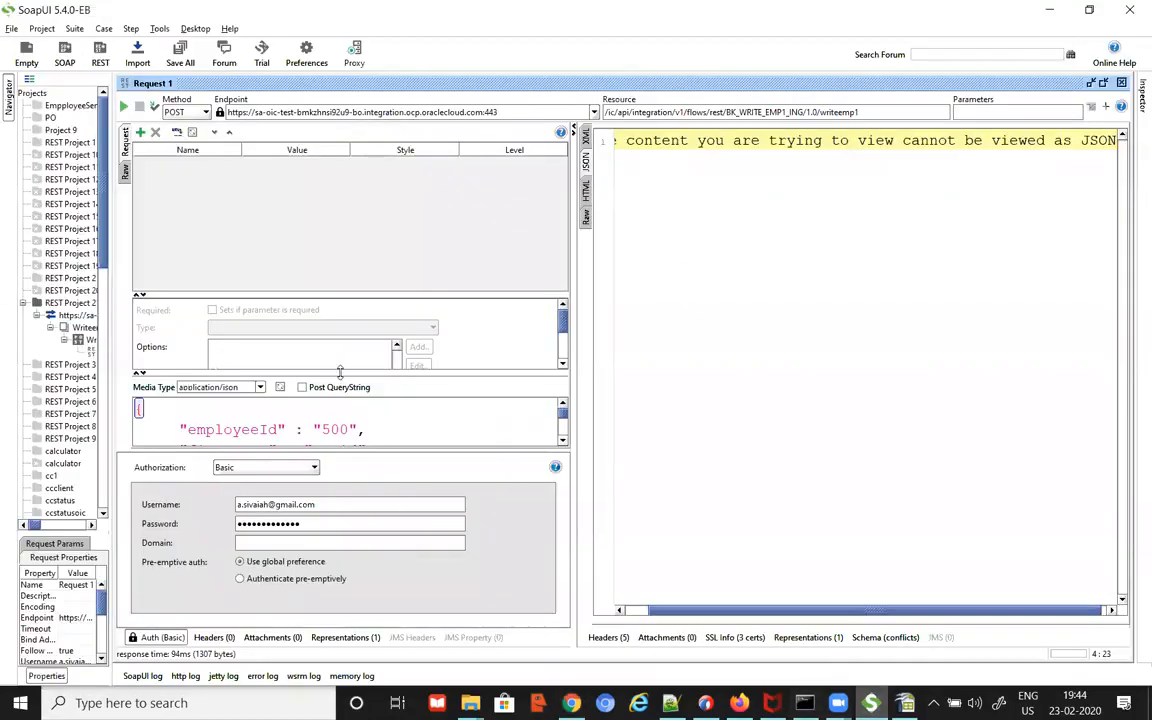
drag(111, 310, 243, 300)
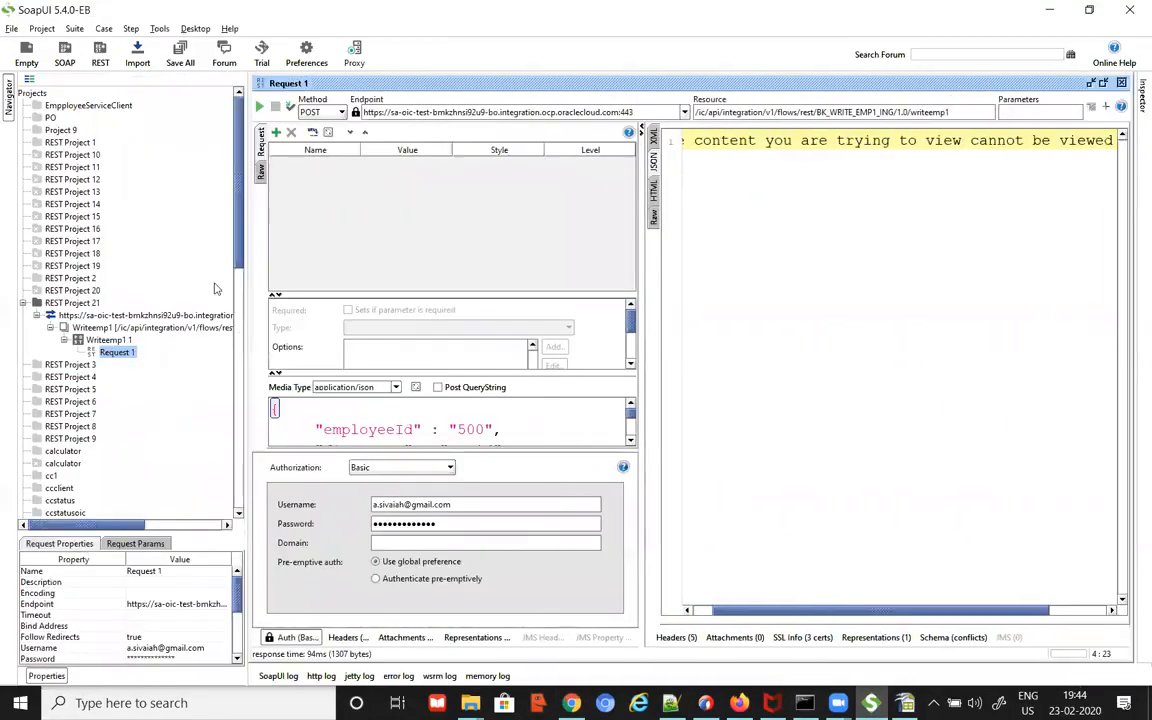
click(60, 55)
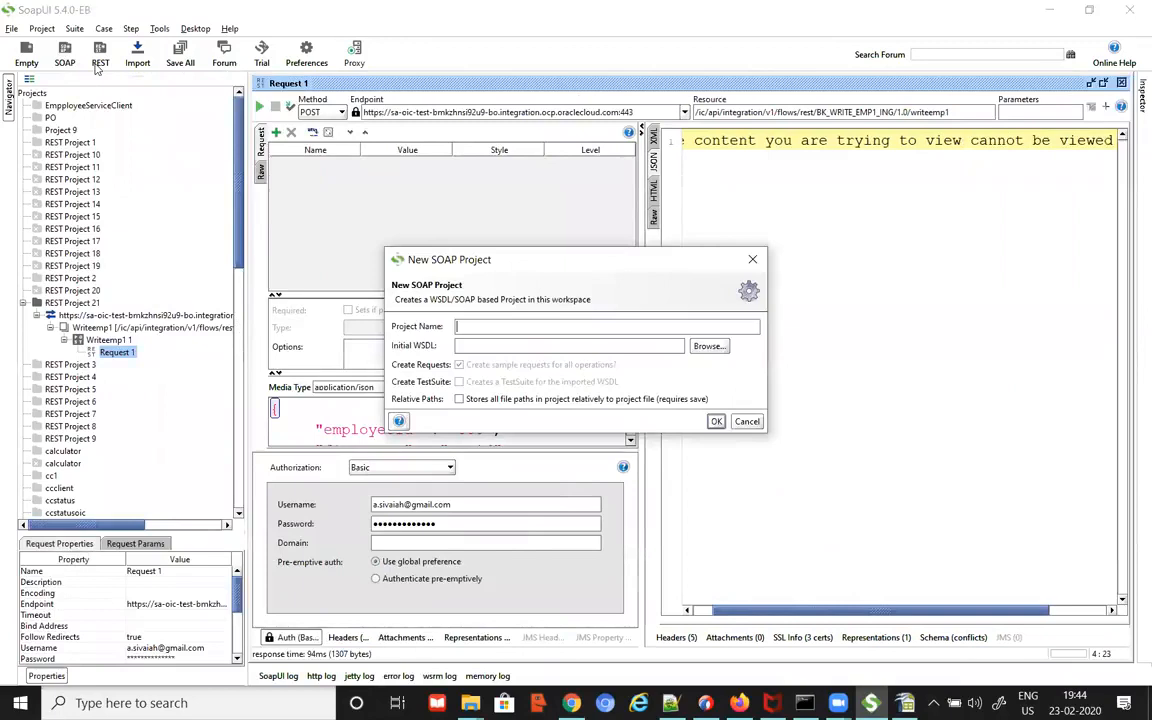
key(Tab)
key(ctrl+v)
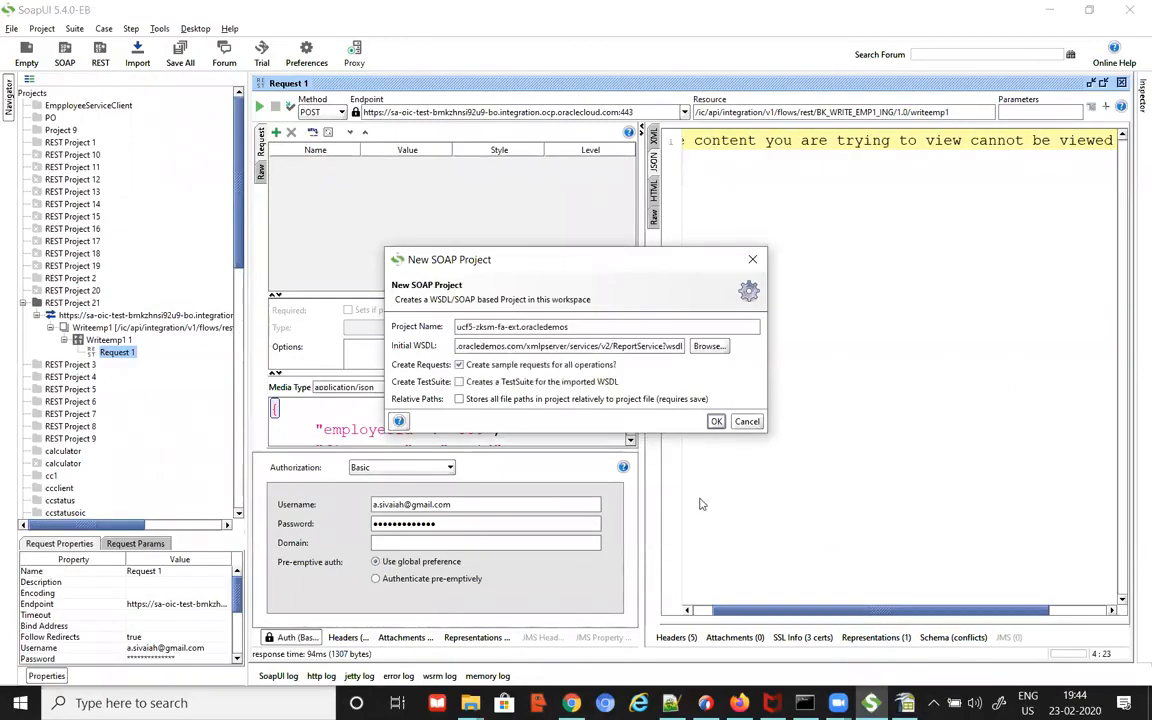
drag(566, 327, 400, 329)
text(report1)
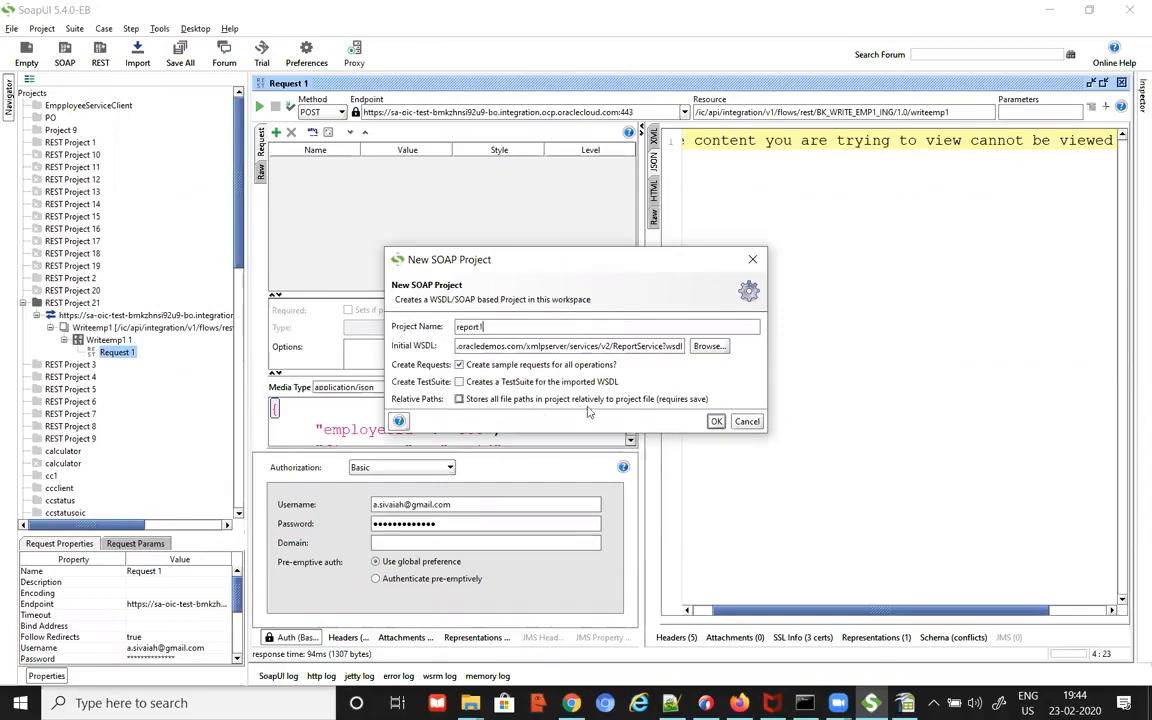
key(Return)
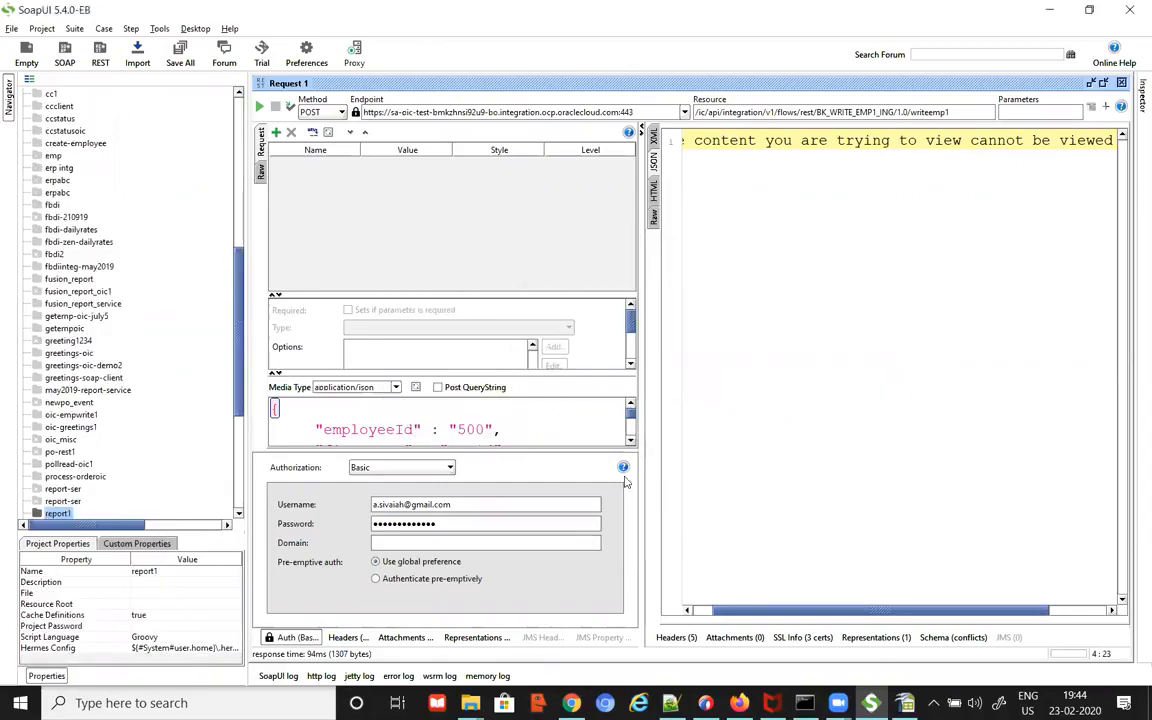
Step: Browse the report1 binding's operations, then select and expand runReport
scroll(113, 425, down, 5)
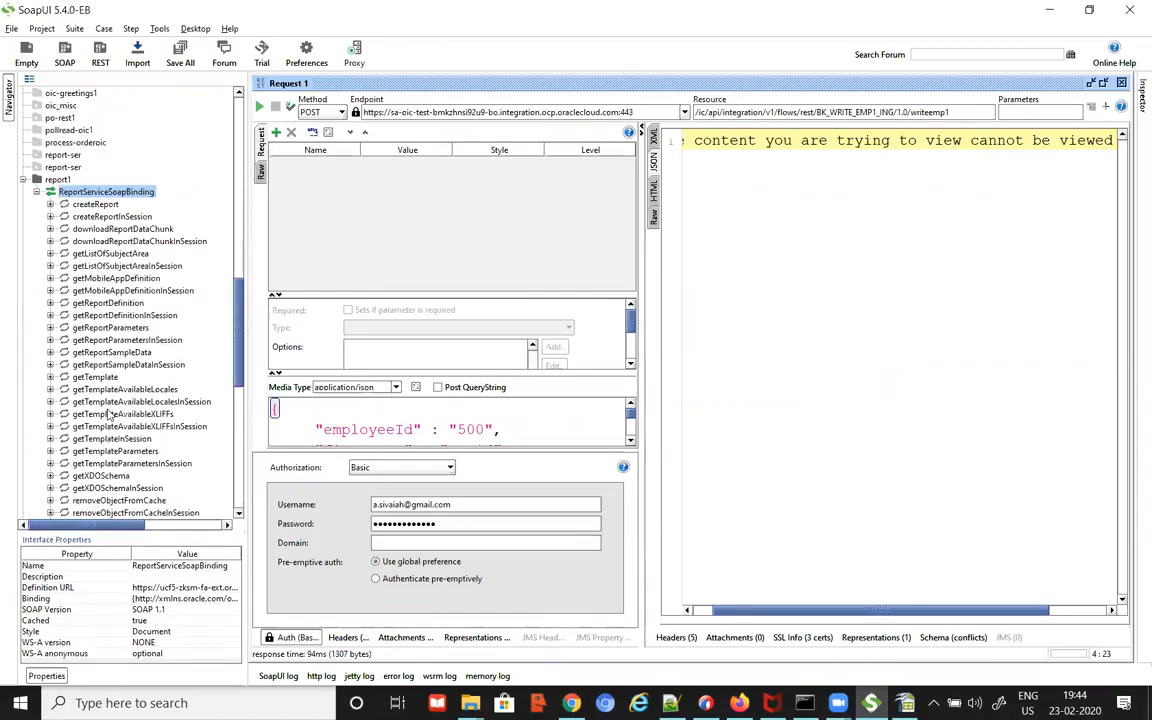
drag(276, 313, 287, 313)
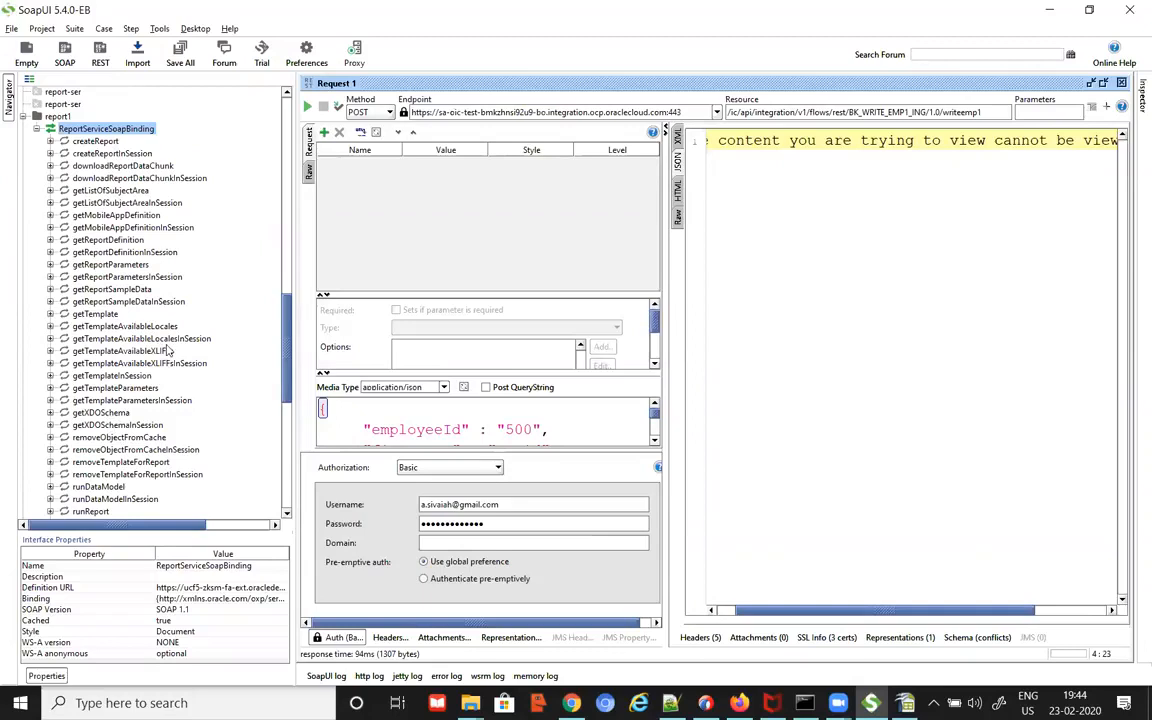
scroll(150, 318, down, 2)
scroll(185, 320, down, 5)
scroll(190, 348, down, 4)
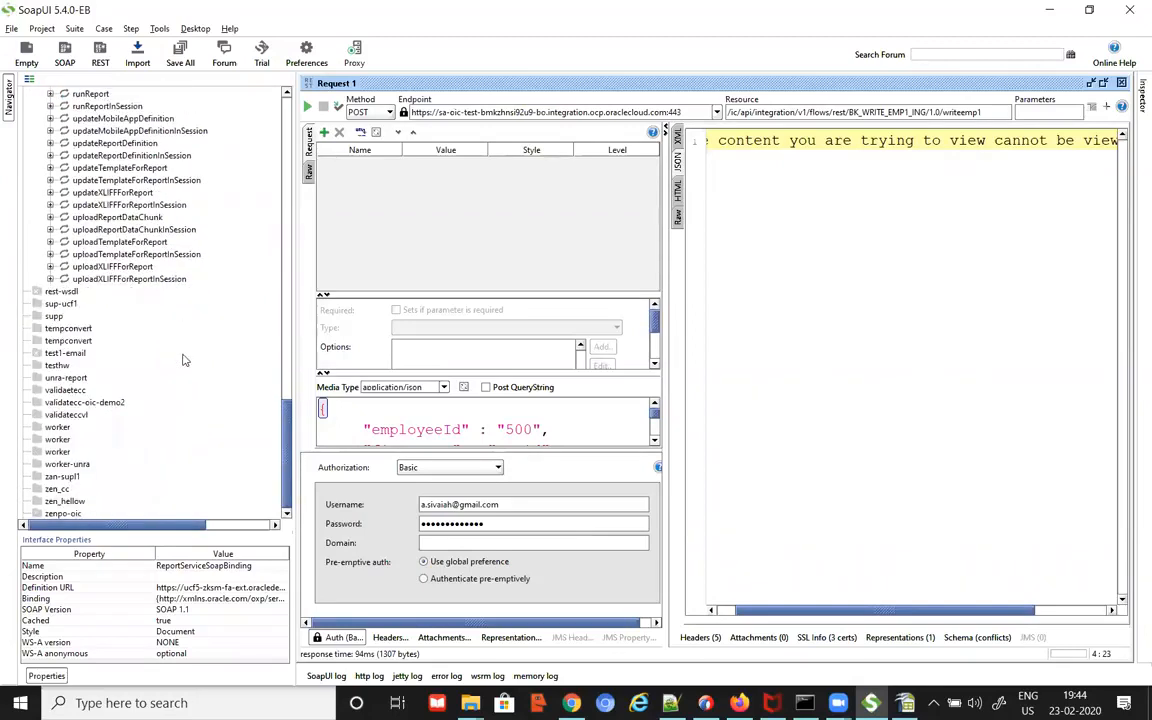
scroll(178, 340, up, 4)
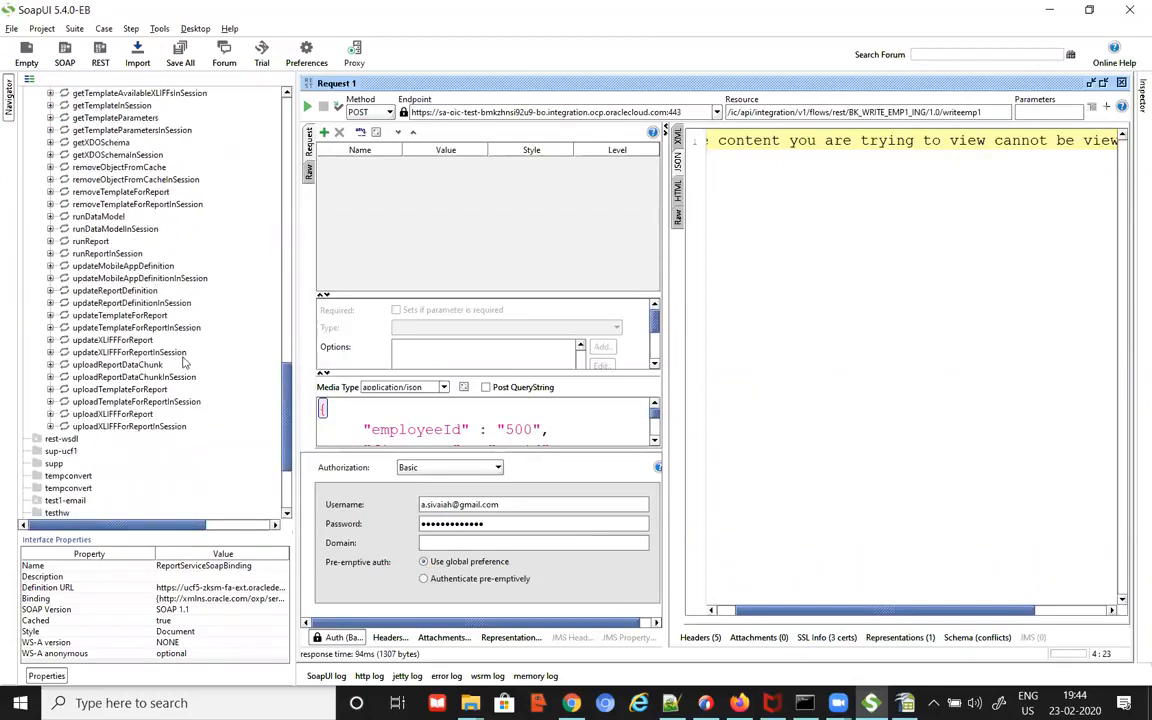
scroll(168, 330, up, 1)
click(90, 279)
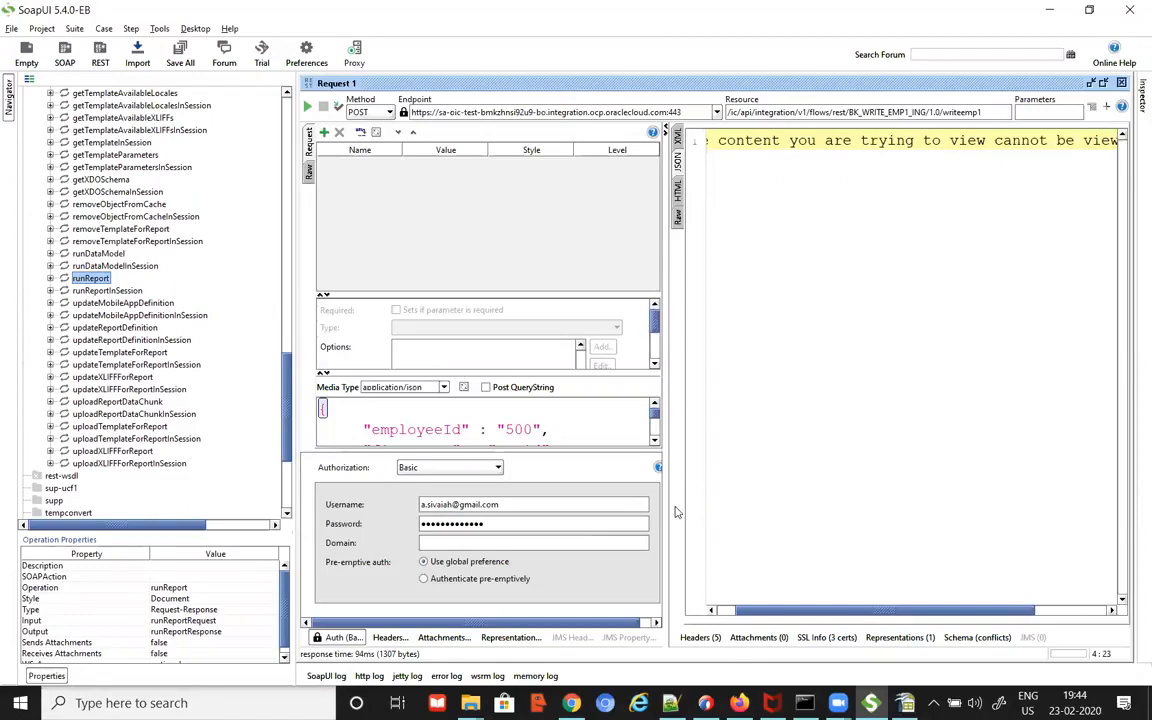
drag(676, 514, 781, 521)
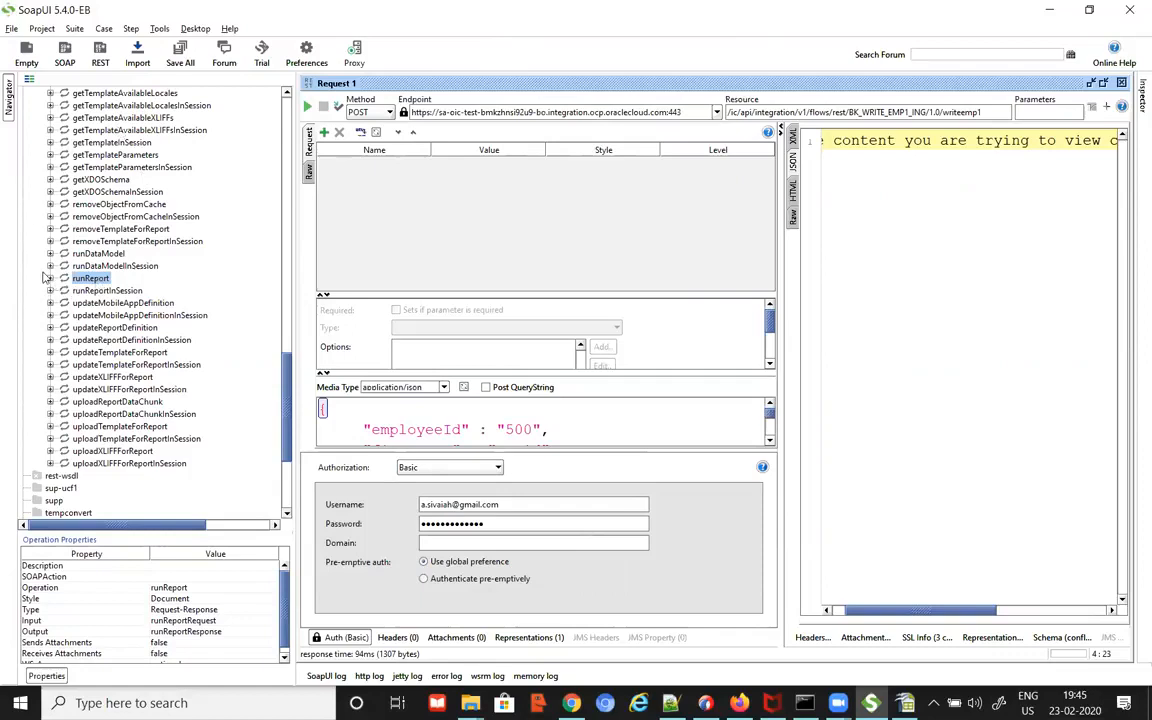
click(50, 278)
Step: Open runReport's Request 1 in a maximized editor and look through its XML
double_click(100, 290)
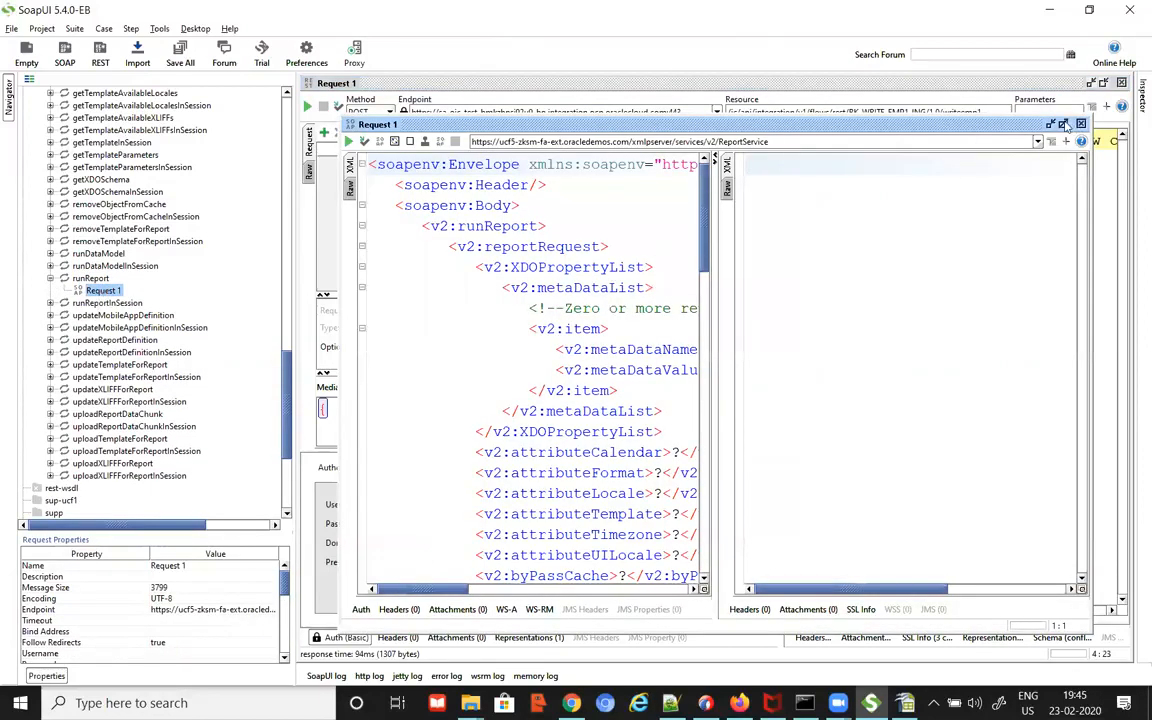
click(1064, 124)
drag(713, 419, 892, 421)
scroll(883, 426, down, 20)
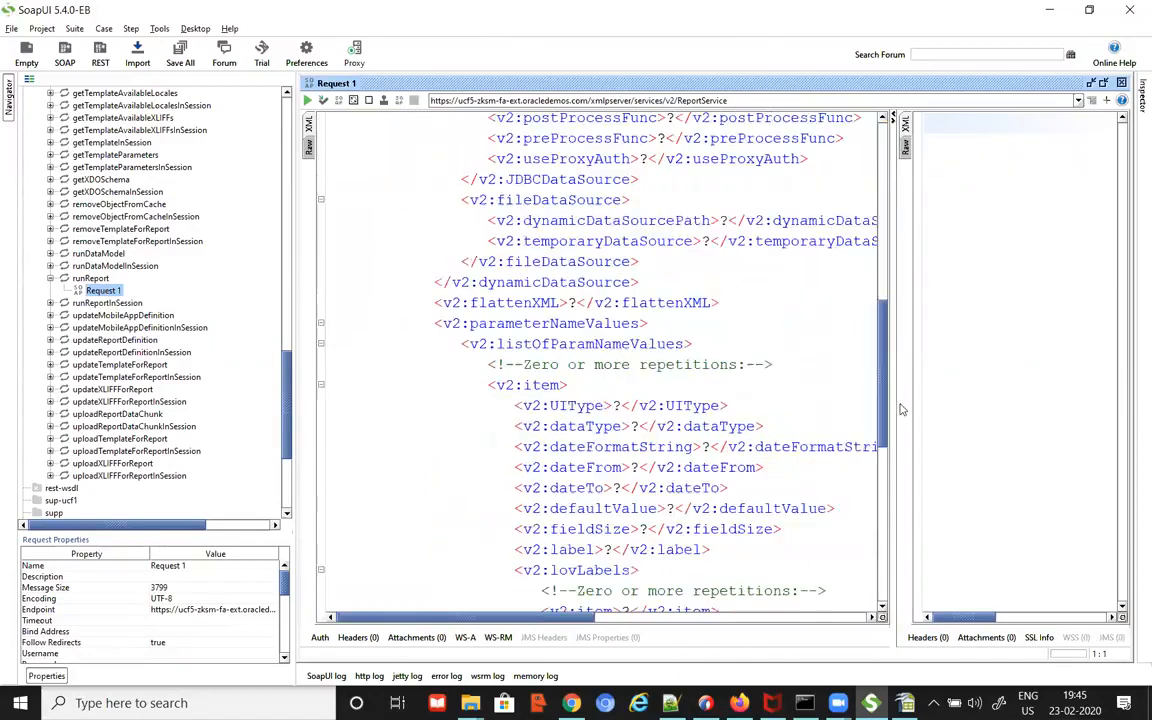
scroll(743, 257, up, 20)
click(621, 328)
key(Down)
key(Down)
key(Down)
key(Down)
key(Down)
key(Down)
key(Down)
key(Down)
key(Down)
key(Down)
key(Down)
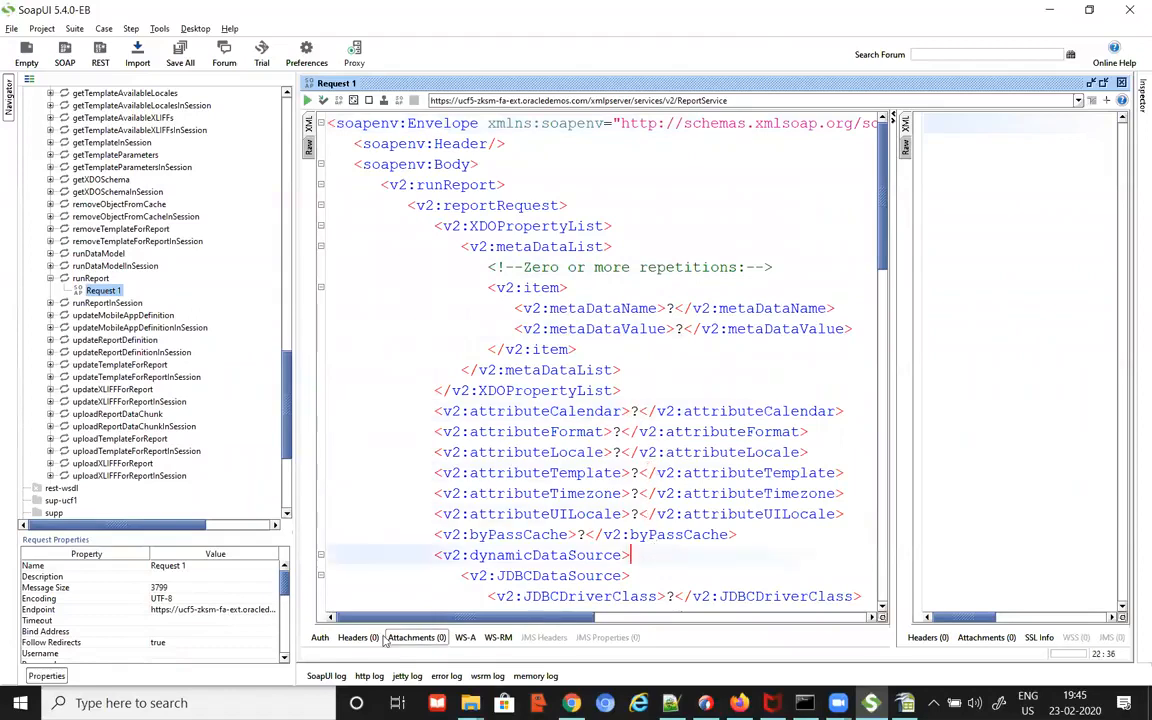
Step: Show the request's Auth settings and resize the request, response and project panes
click(320, 637)
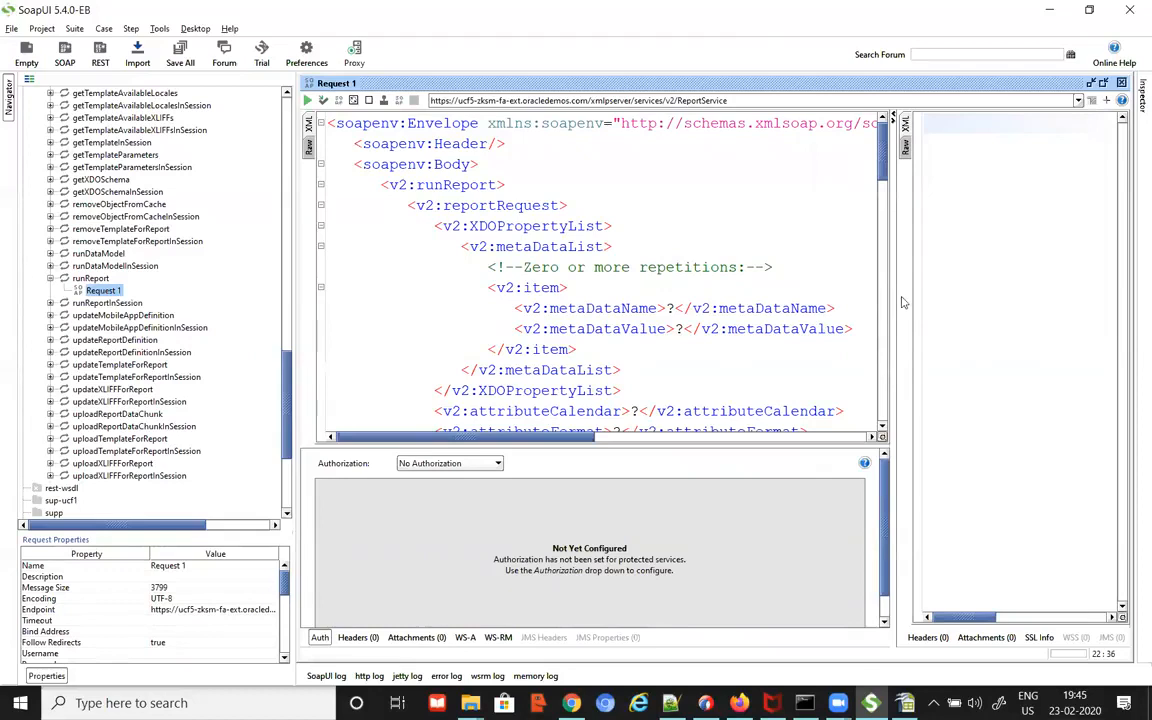
drag(892, 301, 836, 314)
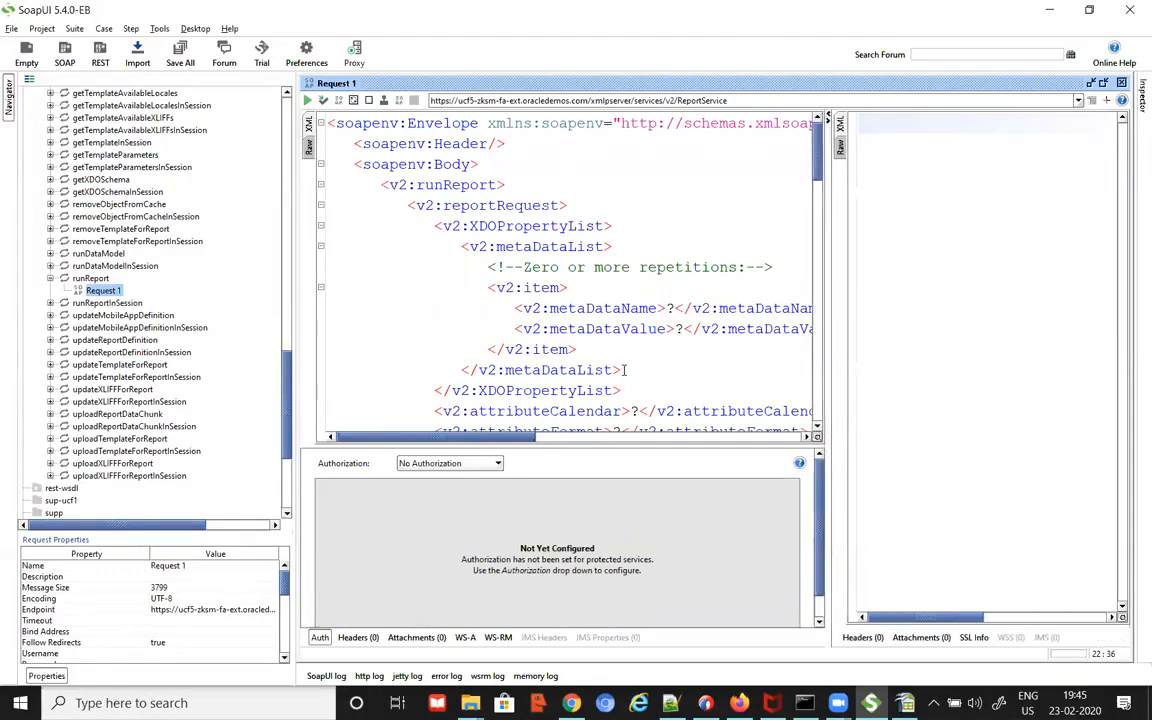
drag(293, 334, 171, 312)
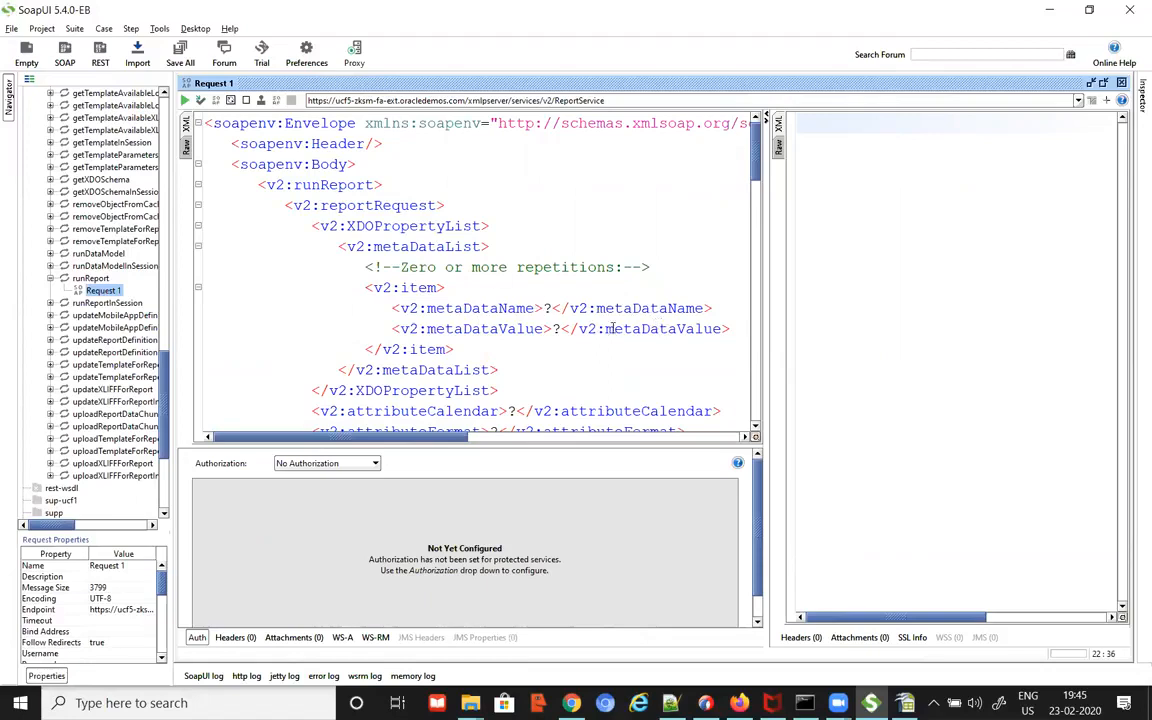
scroll(620, 340, down, 3)
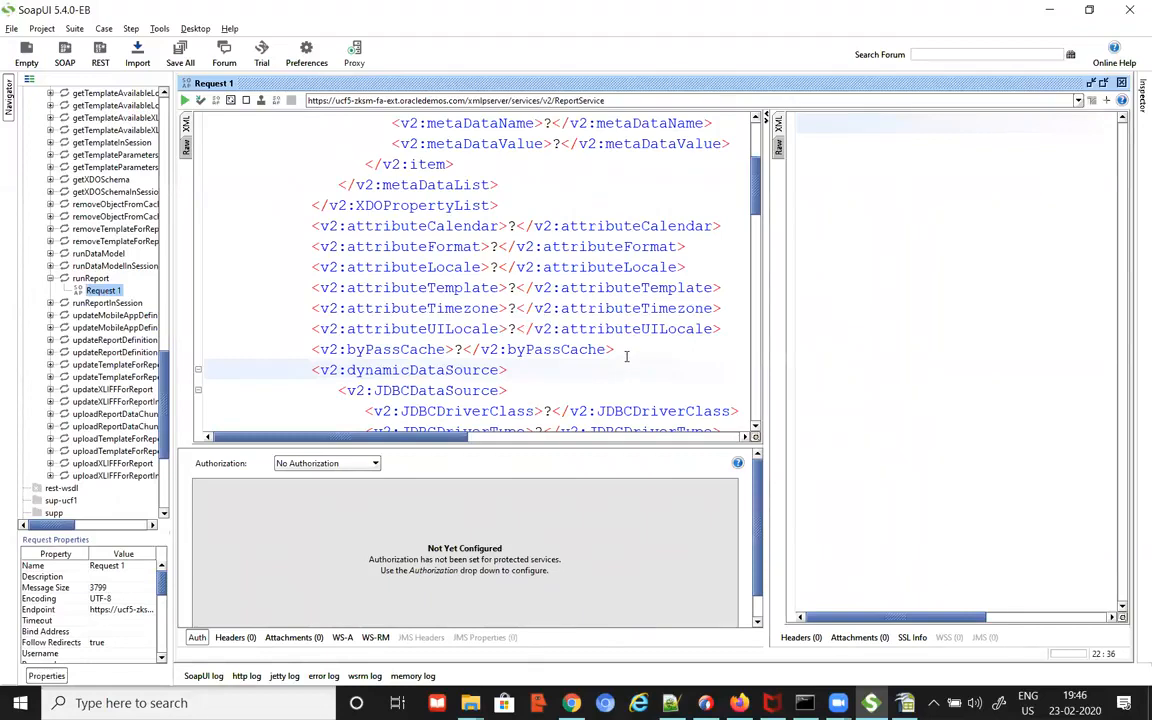
key(alt+Tab)
key(alt+Tab)
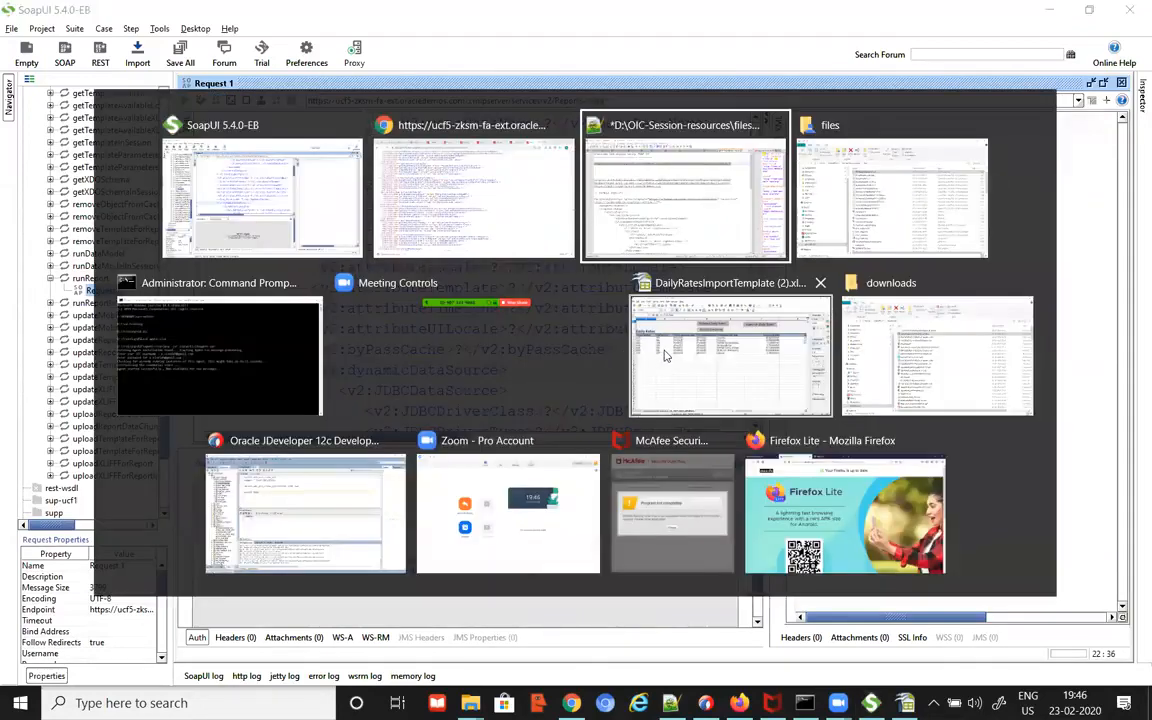
Step: In OICFeb20.txt, add an indented 'operation' line and a blank line under Report Service
key(alt+shift+Tab)
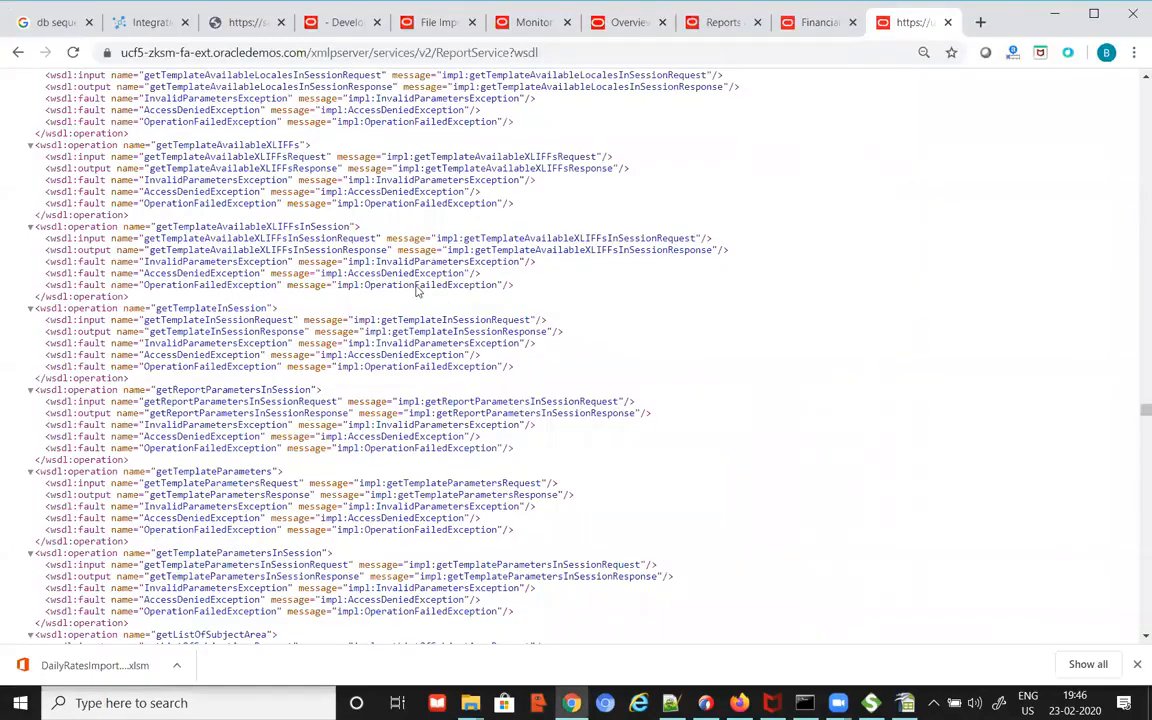
click(130, 22)
key(alt+Tab)
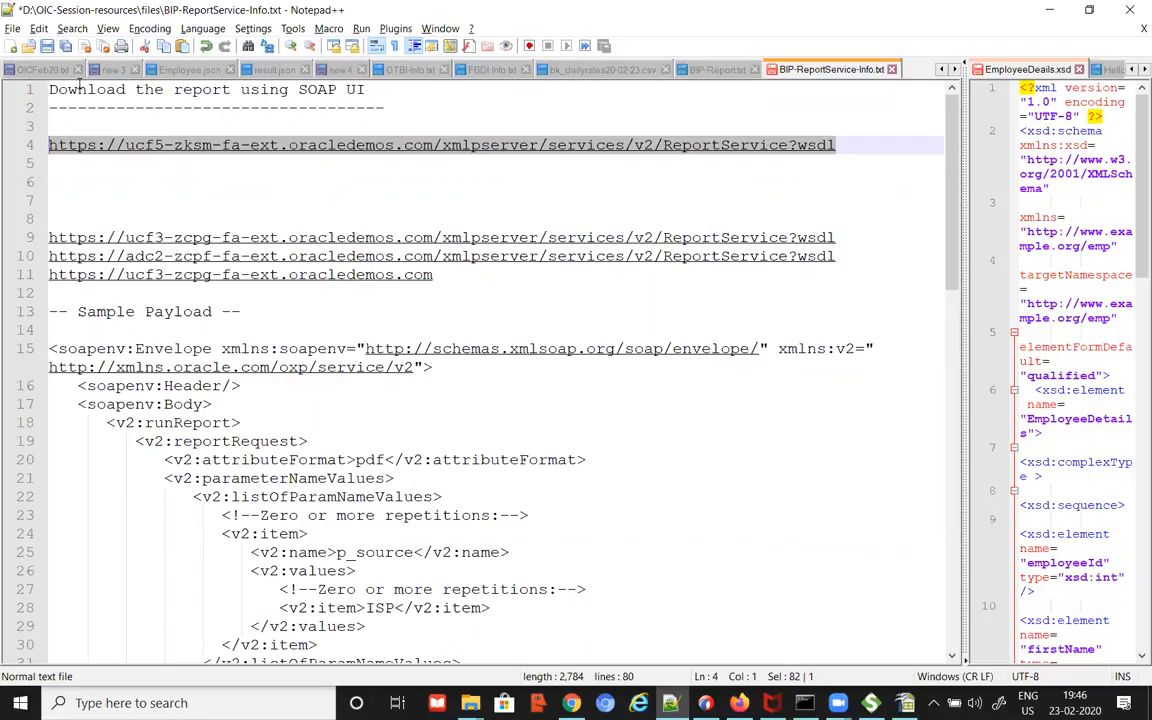
click(46, 69)
click(291, 614)
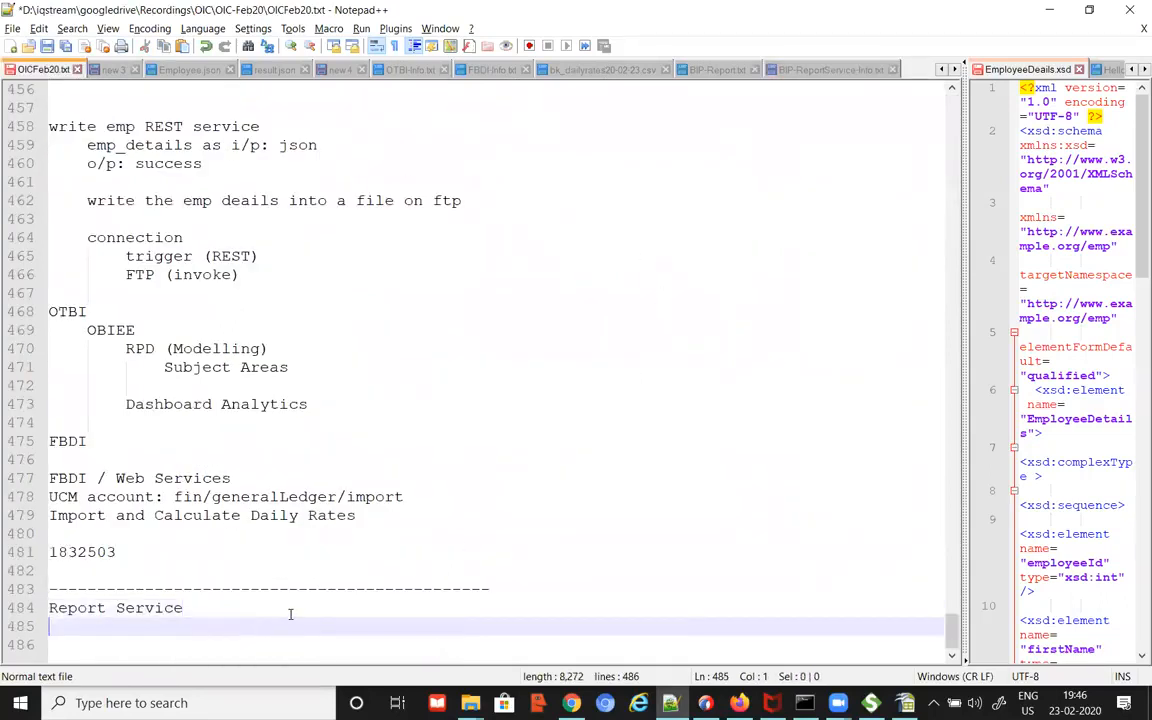
key(Tab)
text(operation)
key(Up)
key(End)
key(Return)
Step: Return to BIP-ReportService-Info.txt and clear the selection on the WSDL address line
key(alt+Tab)
key(alt+Tab)
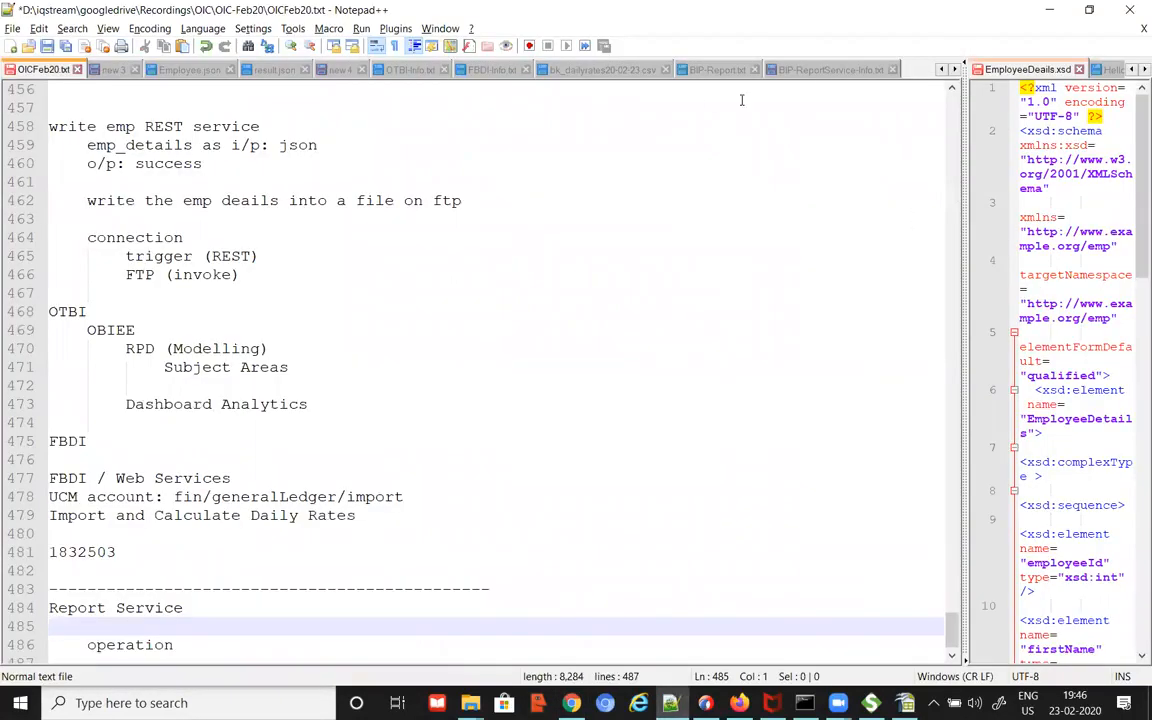
key(ctrl+Tab)
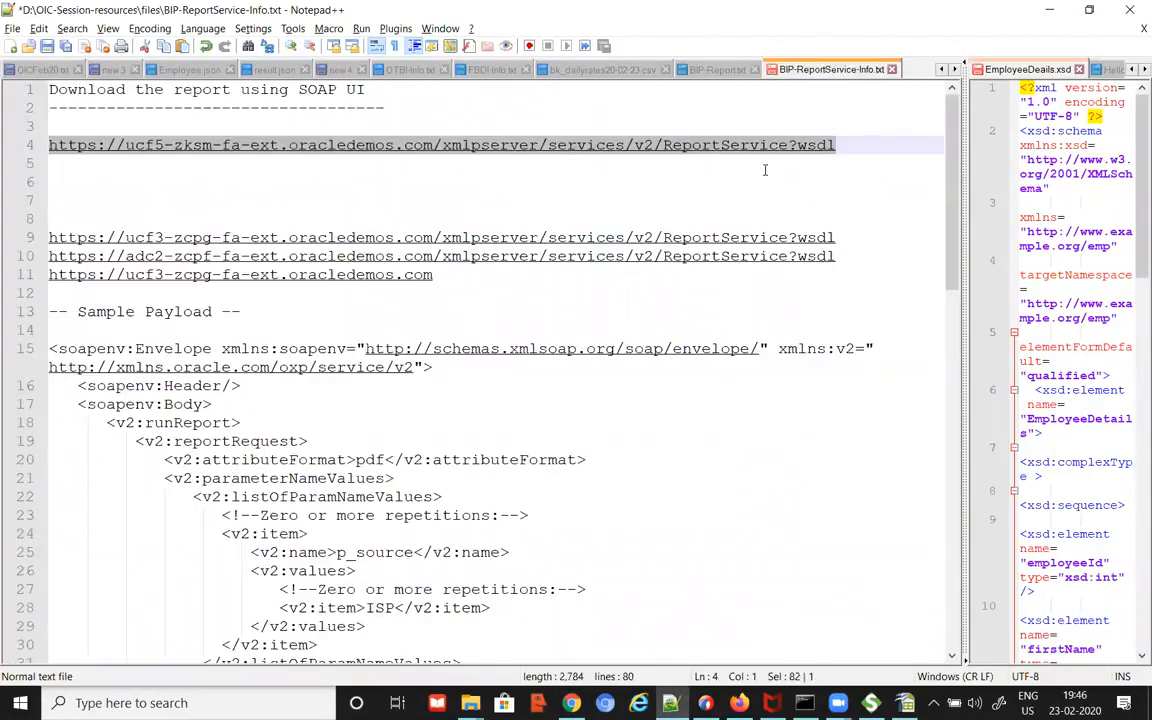
click(441, 174)
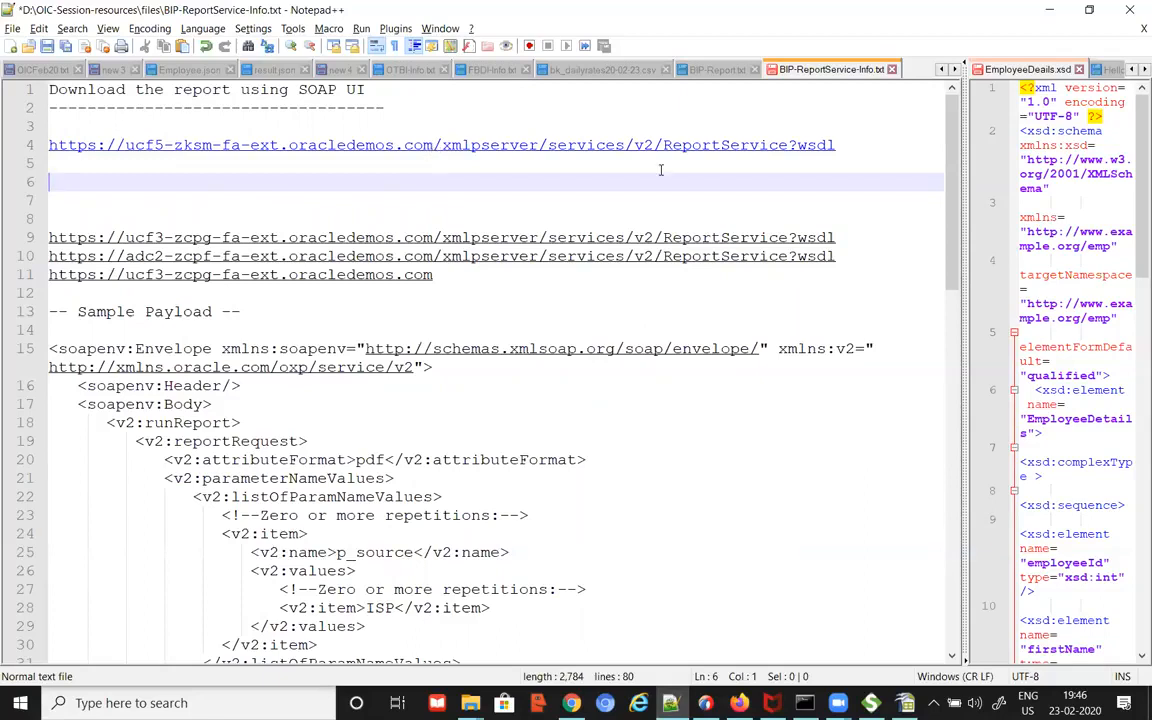
Step: Paste the WSDL address under Report Service and complete the line as 'operation: runReport'
click(38, 69)
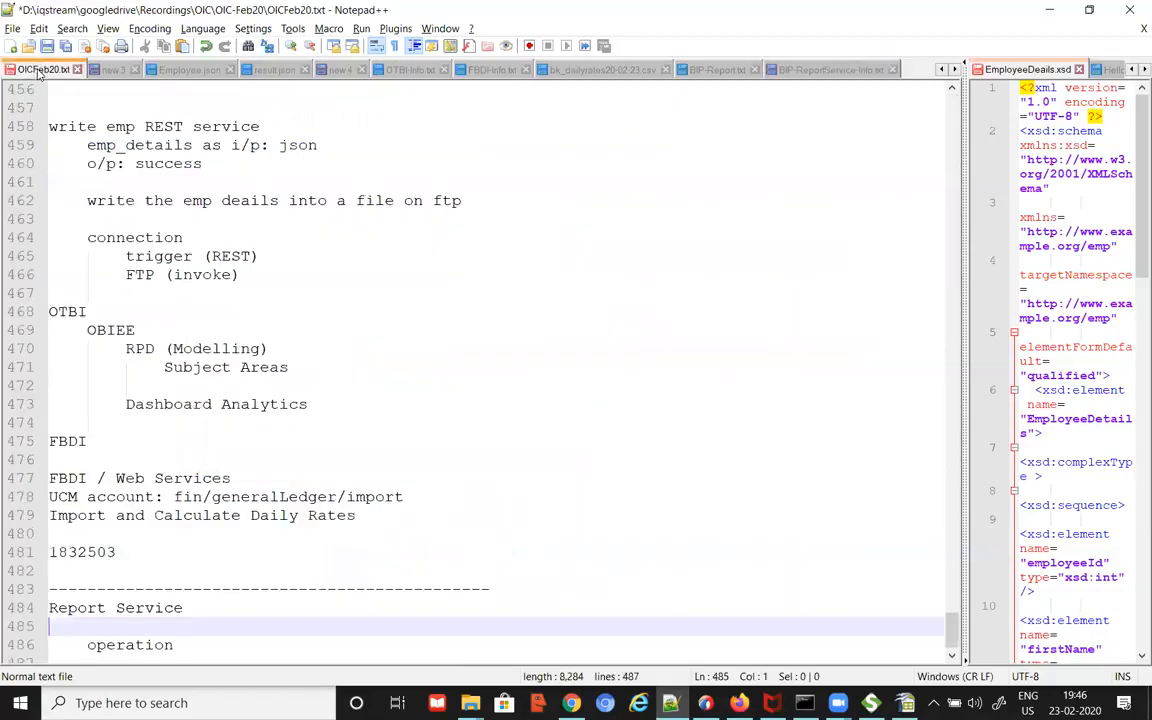
text(https://ucf5-zksm-fa-ext.oracledemos.com/xmlpserver/services/v2/ReportService?wsdl)
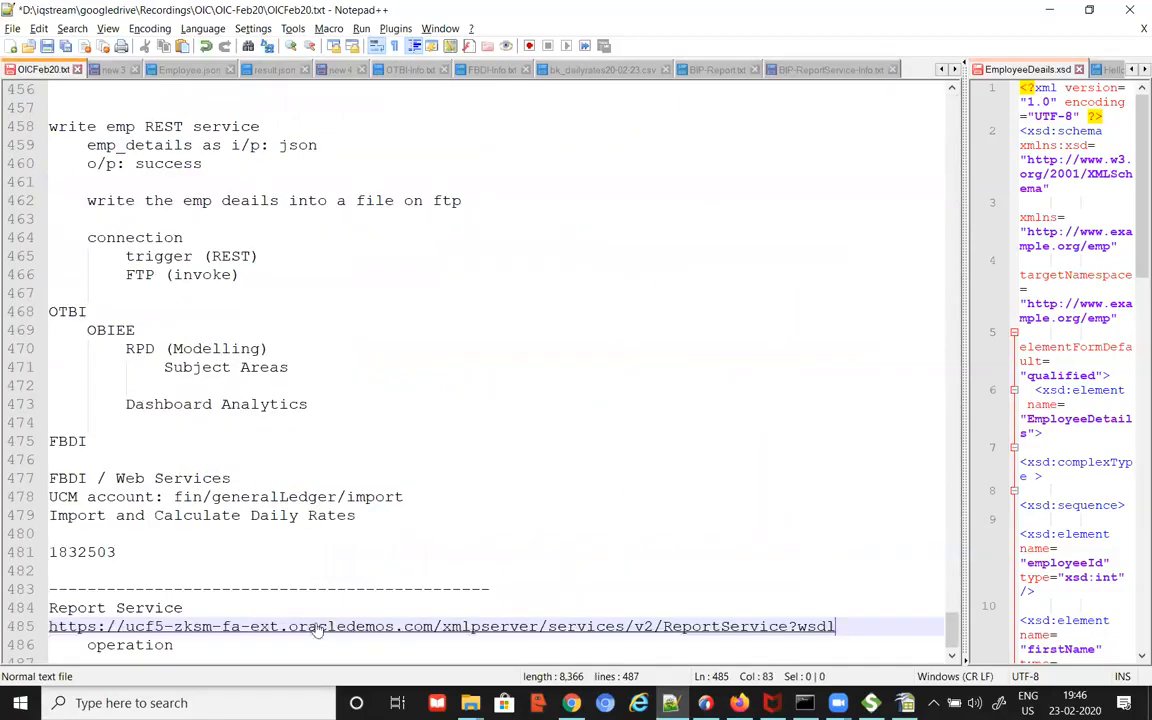
key(Down)
text(: runReport)
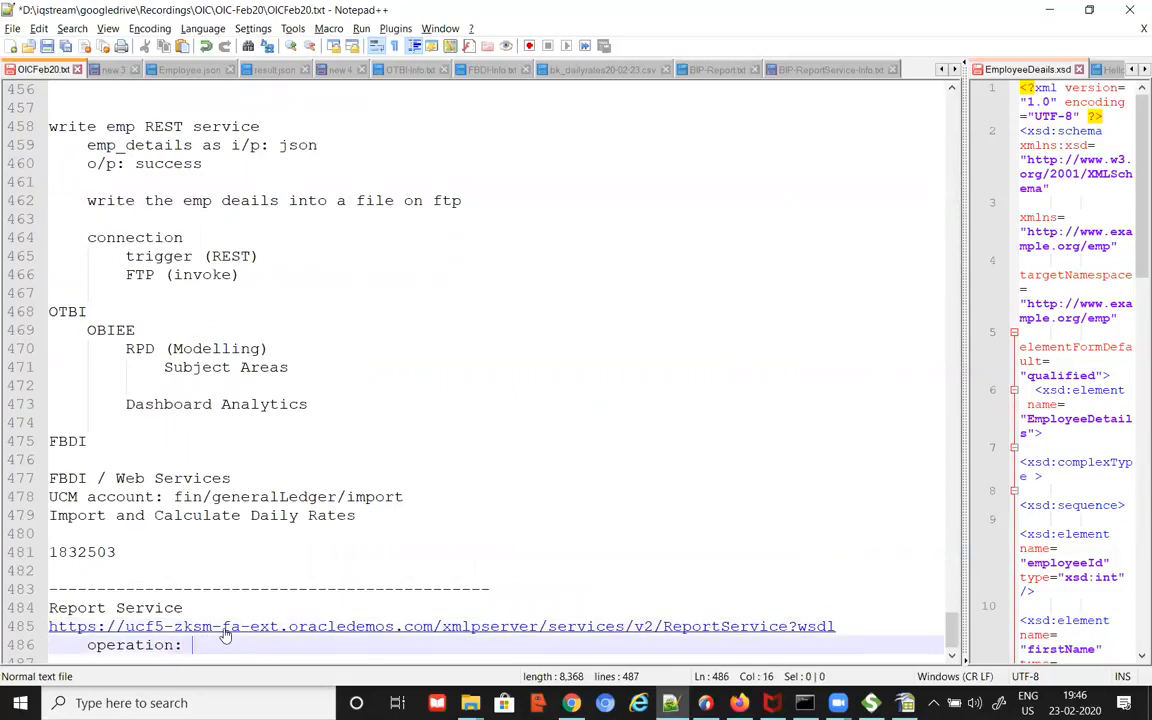
key(Return)
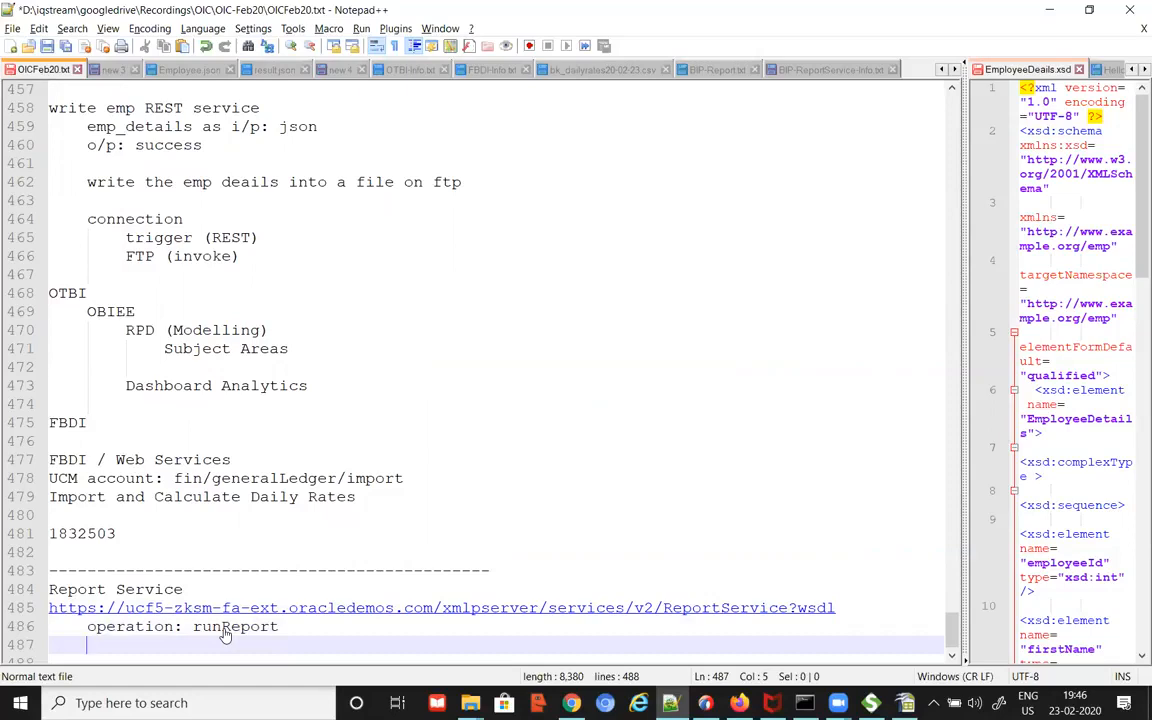
key(Return)
Step: Add an 'Integration:' heading with 'Invoke/Call this ReportService' and 'runReport' lines beneath it
key(Return)
key(BackSpace)
text(Integrato)
key(BackSpace)
text(ion:)
key(Return)
key(Tab)
text(Call this ReportService)
key(Return)
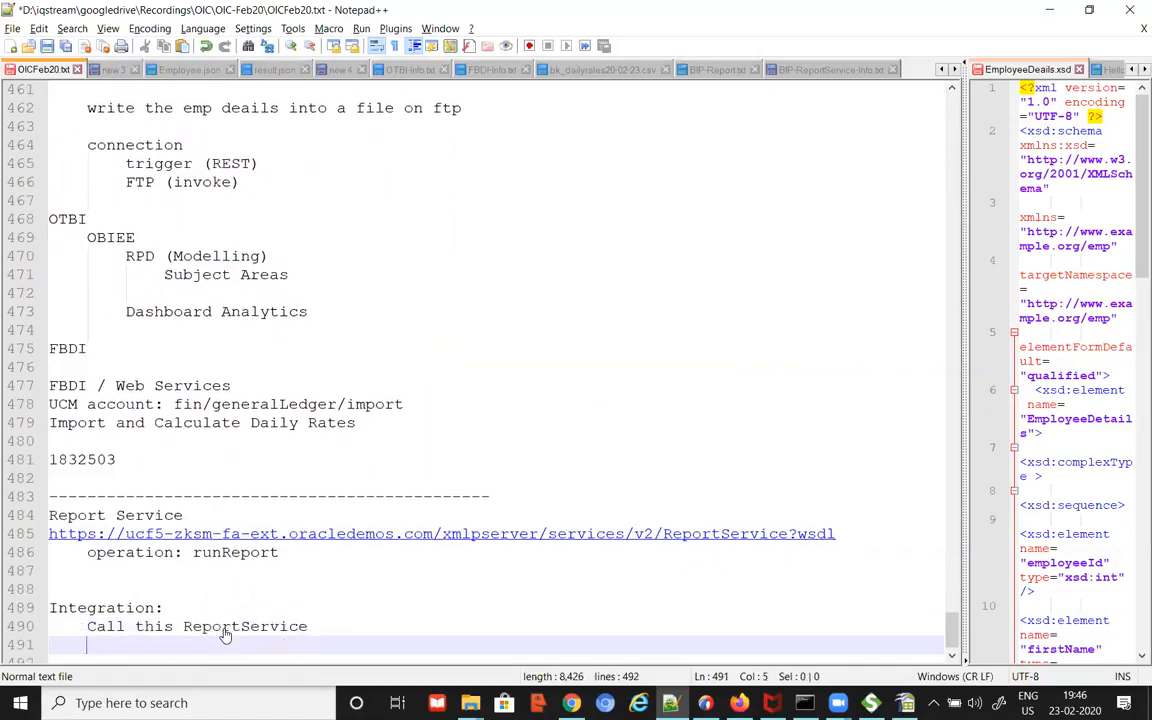
key(Up)
text(Invoke)
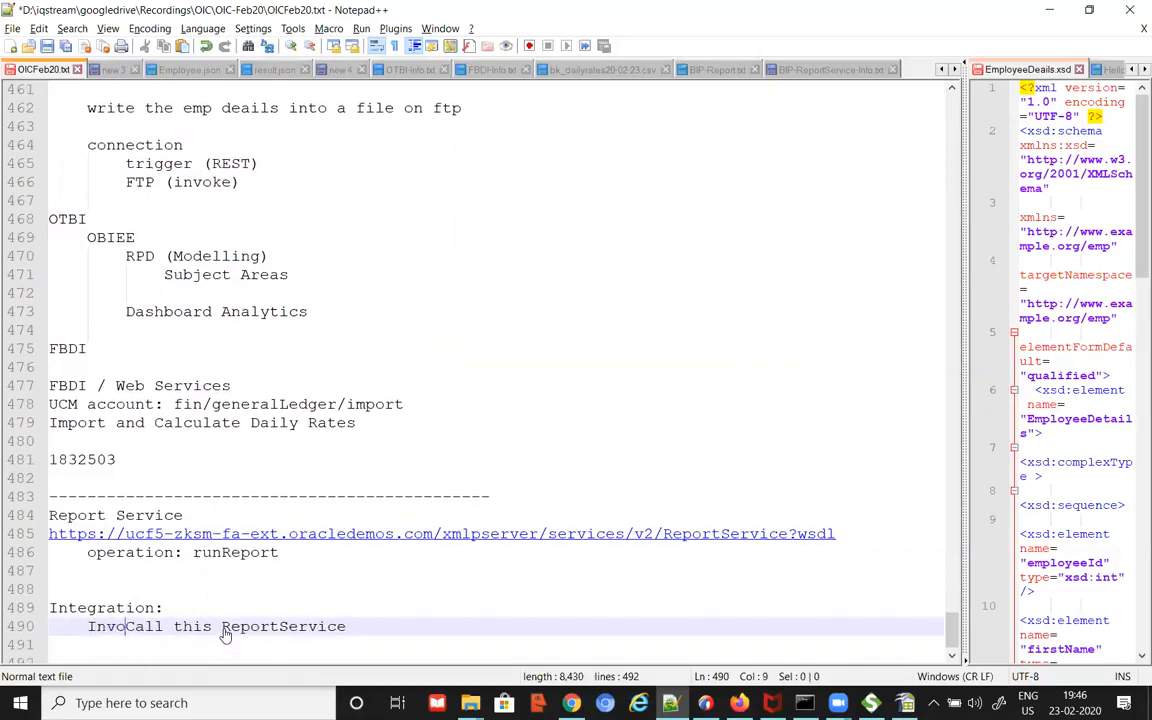
text(/)
key(Down)
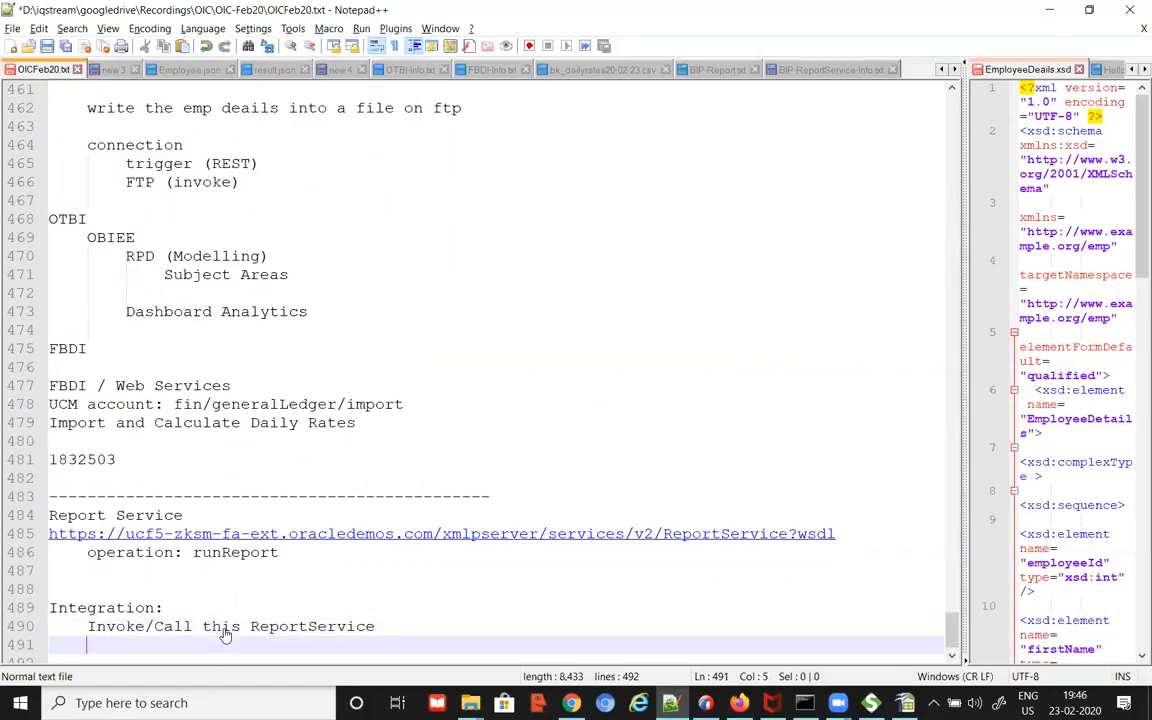
text(runReport)
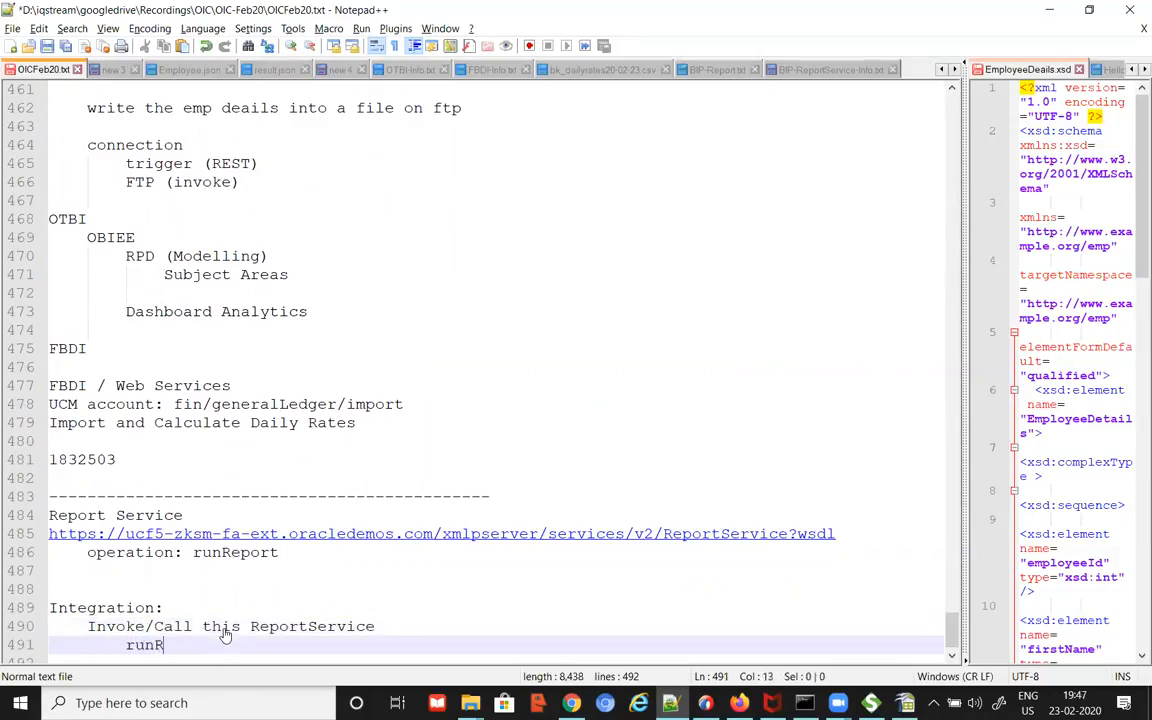
Step: Add an indented 'map appropriate input' line under runReport
key(Return)
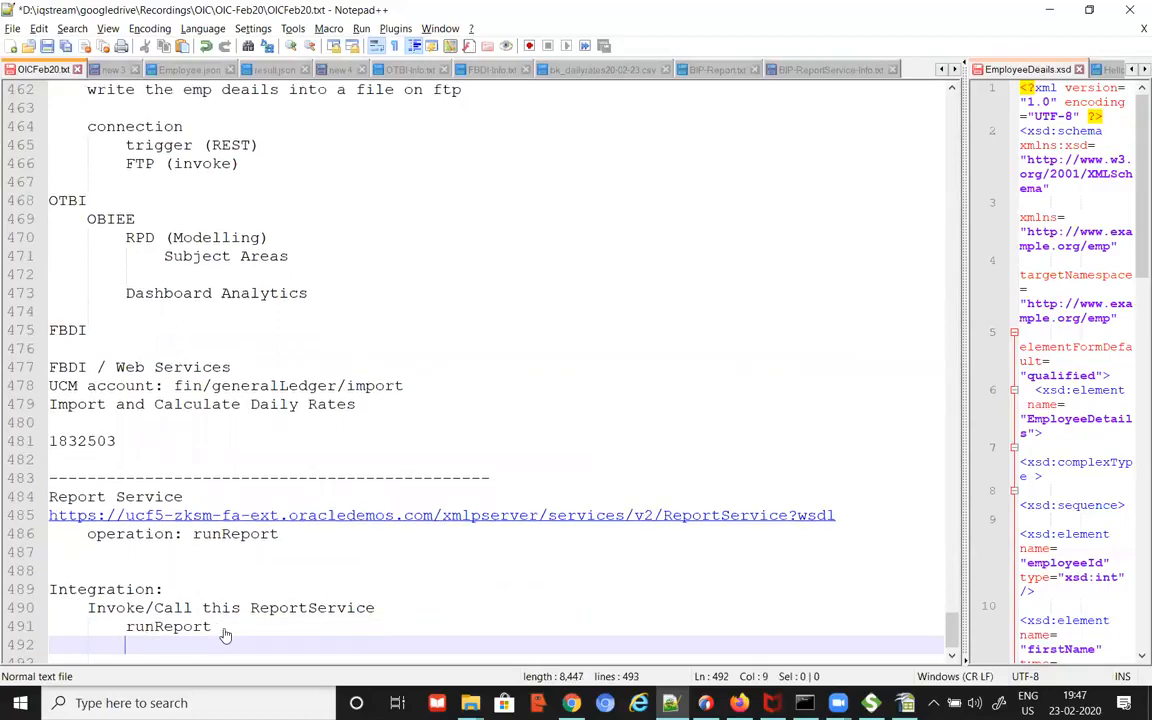
text(providing)
key(BackSpace)
key(BackSpace)
key(BackSpace)
key(BackSpace)
key(BackSpace)
key(BackSpace)
key(BackSpace)
key(BackSpace)
key(BackSpace)
key(Tab)
text(map appropriate input for)
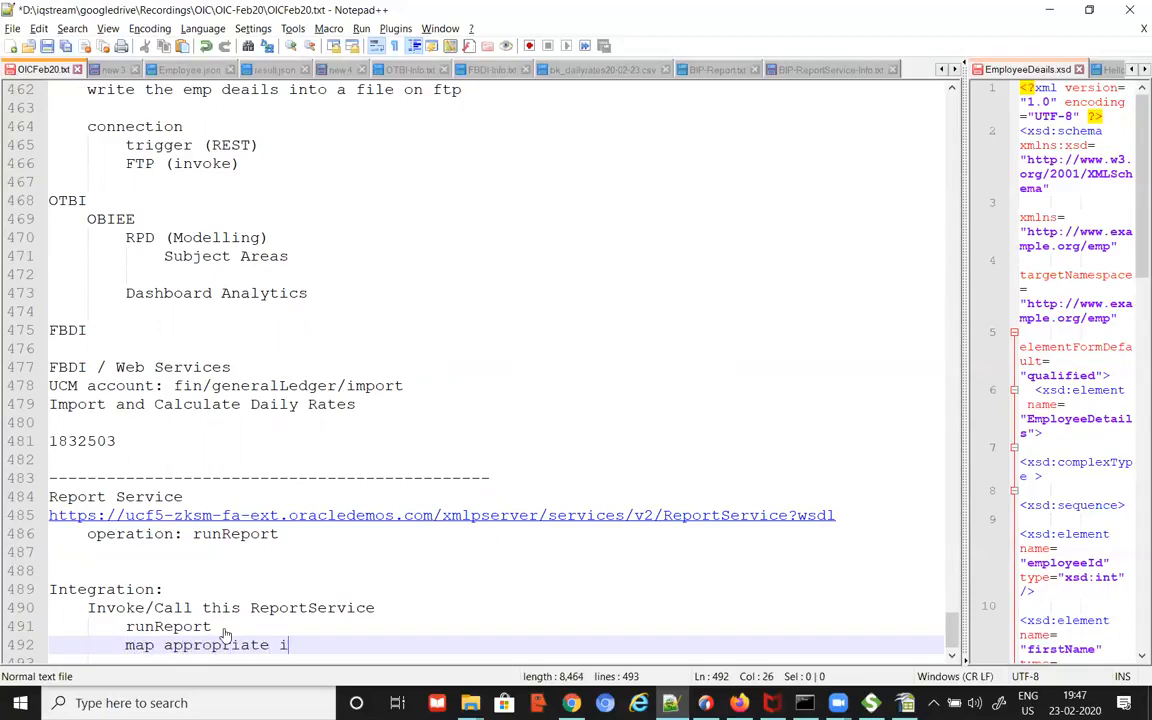
key(BackSpace)
key(BackSpace)
key(BackSpace)
key(BackSpace)
key(BackSpace)
key(Return)
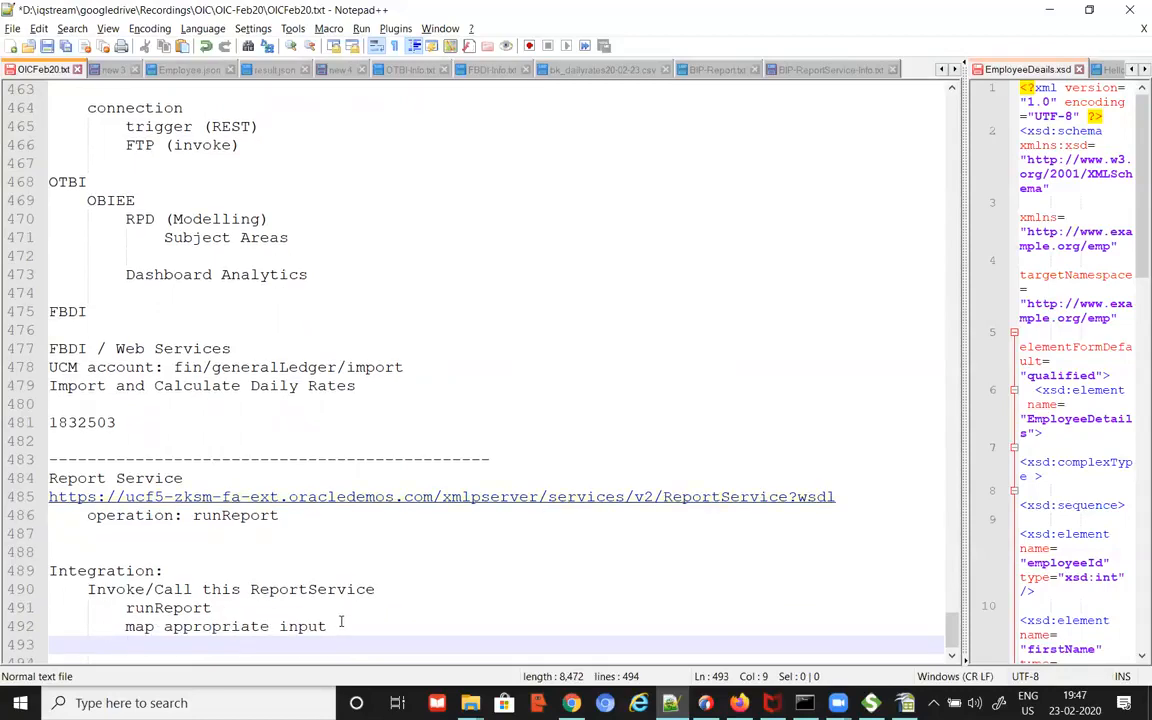
scroll(160, 600, down, 1)
drag(125, 589, 217, 589)
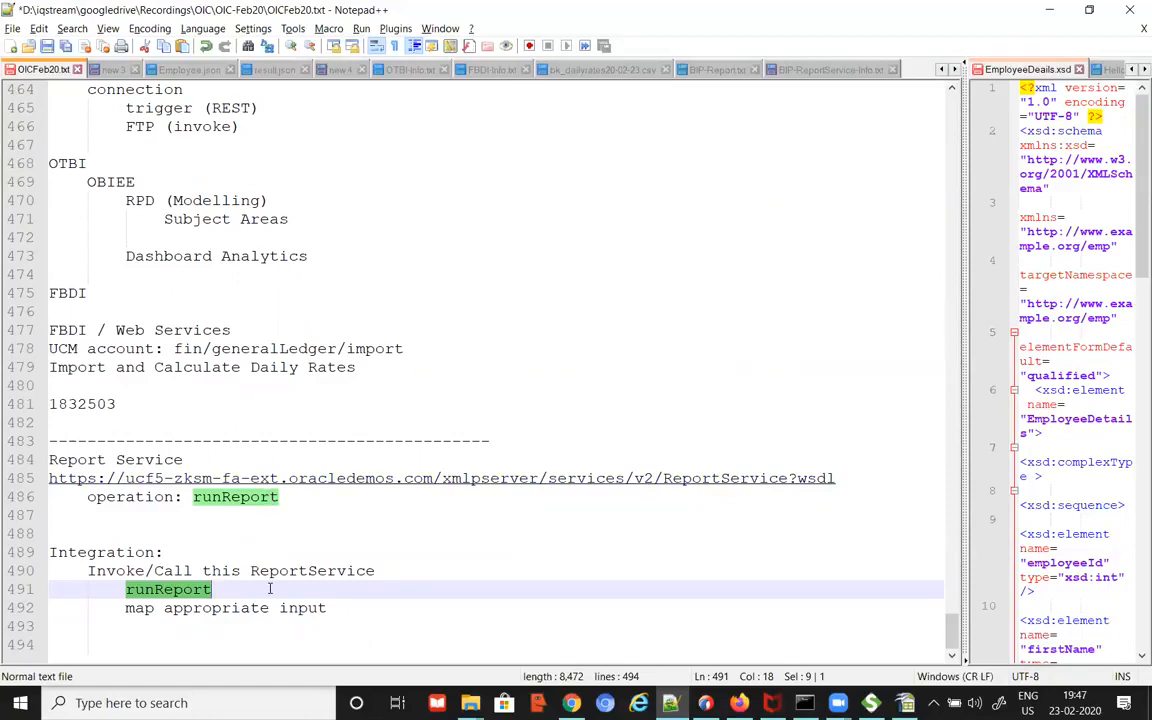
Step: Add a 'base64encoded' line below map appropriate input
click(394, 617)
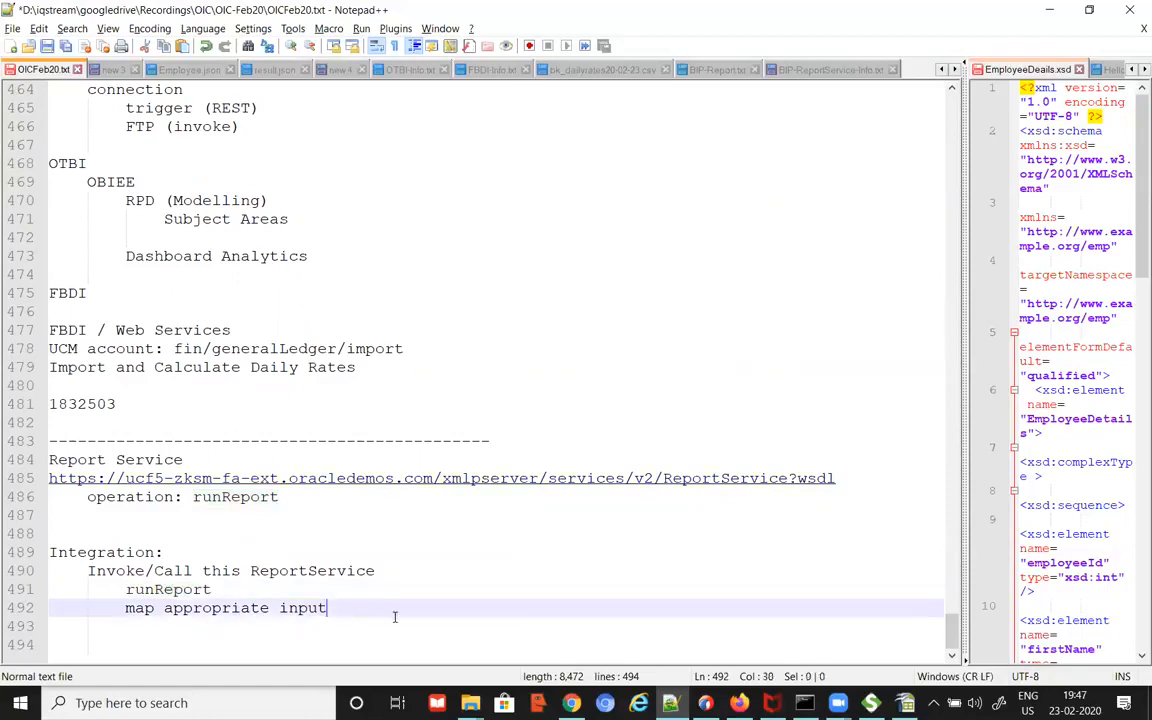
key(Return)
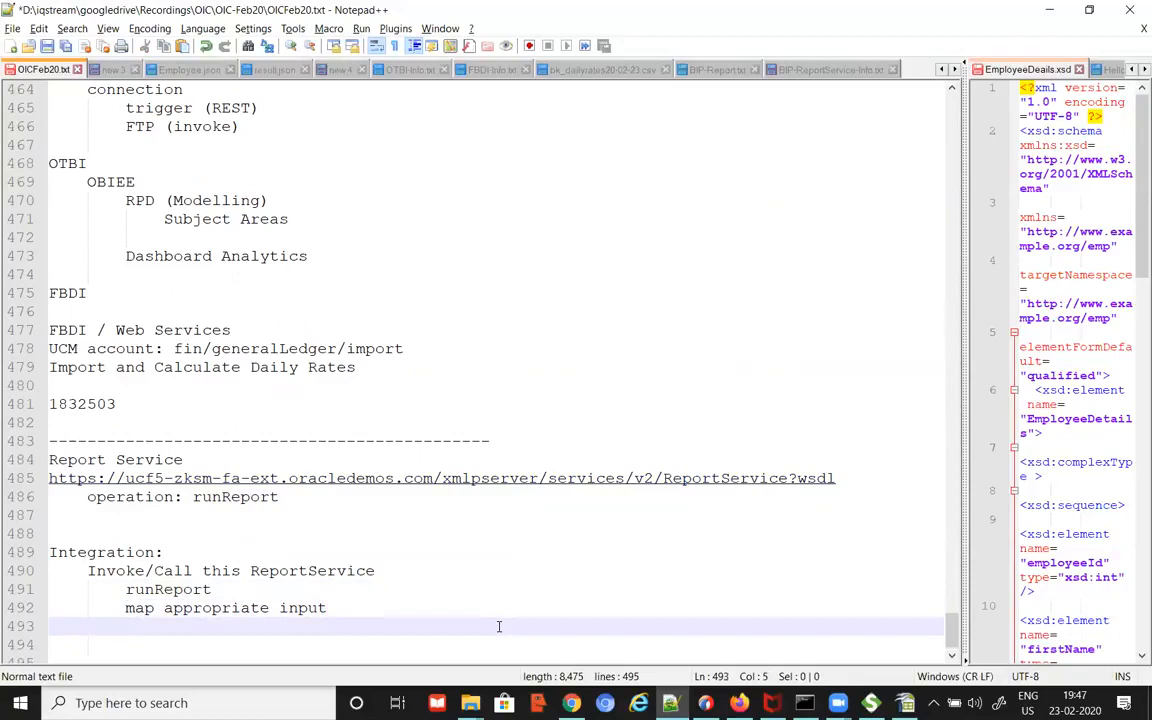
text(base63)
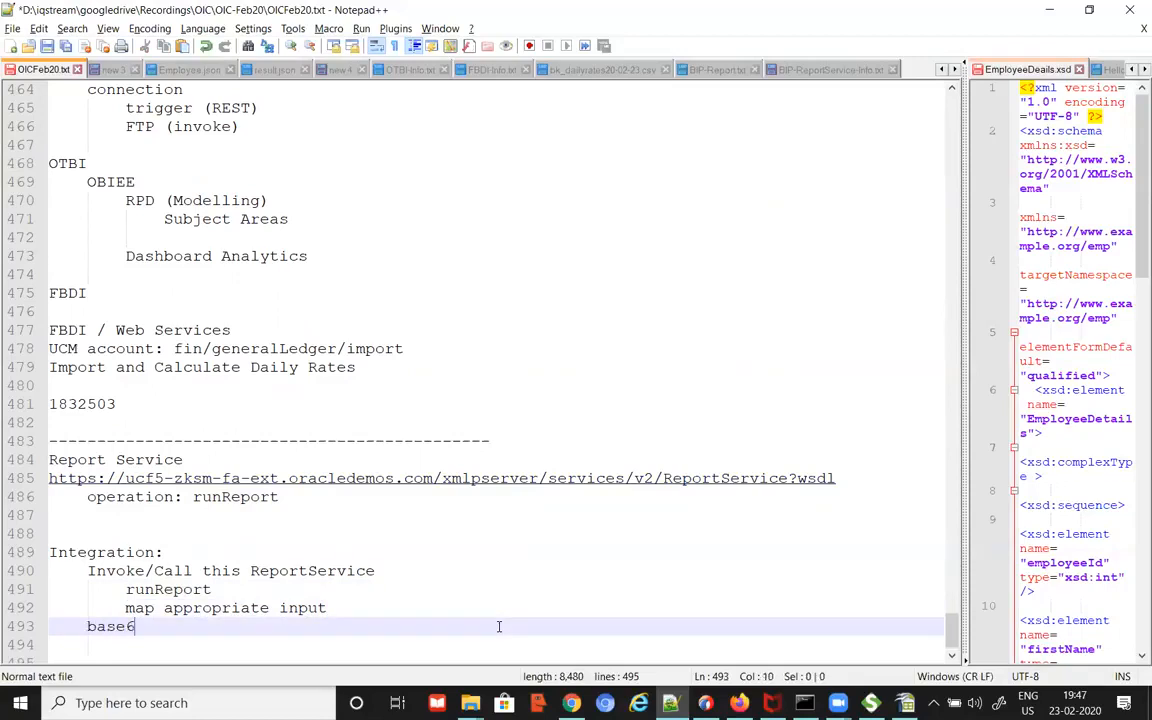
key(BackSpace)
text(enco)
key(BackSpace)
key(BackSpace)
text(coded)
key(Return)
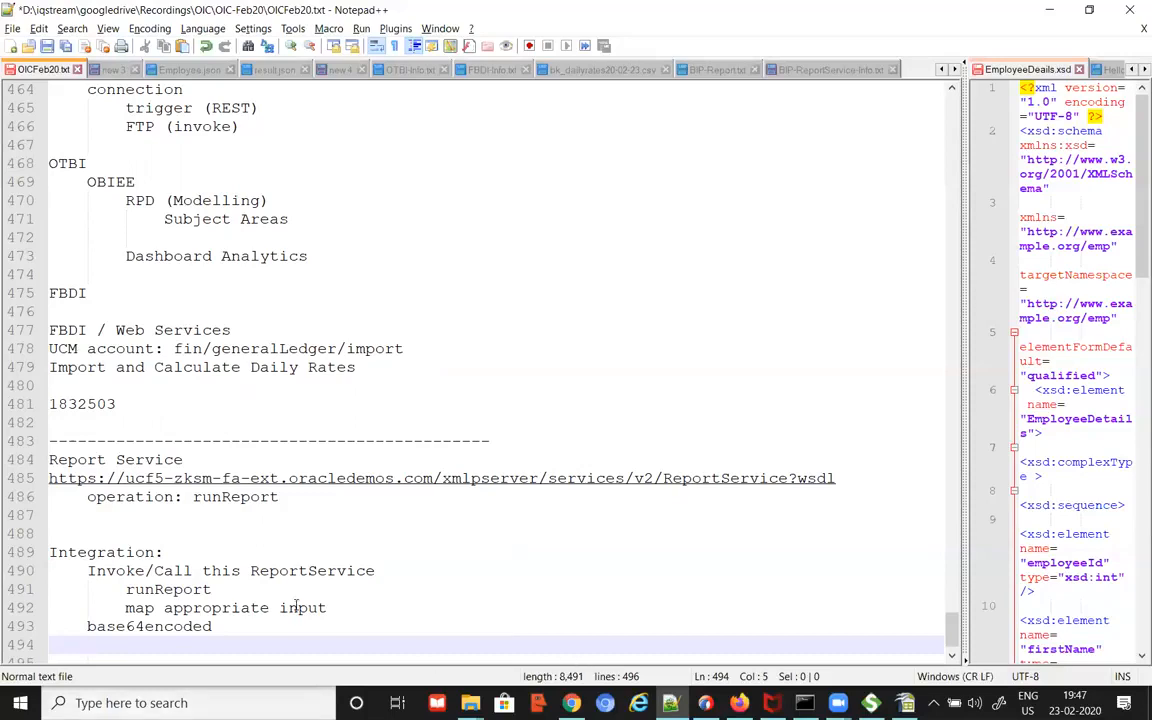
Step: Add a 'File Adapter' line followed by an indented blank line
scroll(459, 598, down, 1)
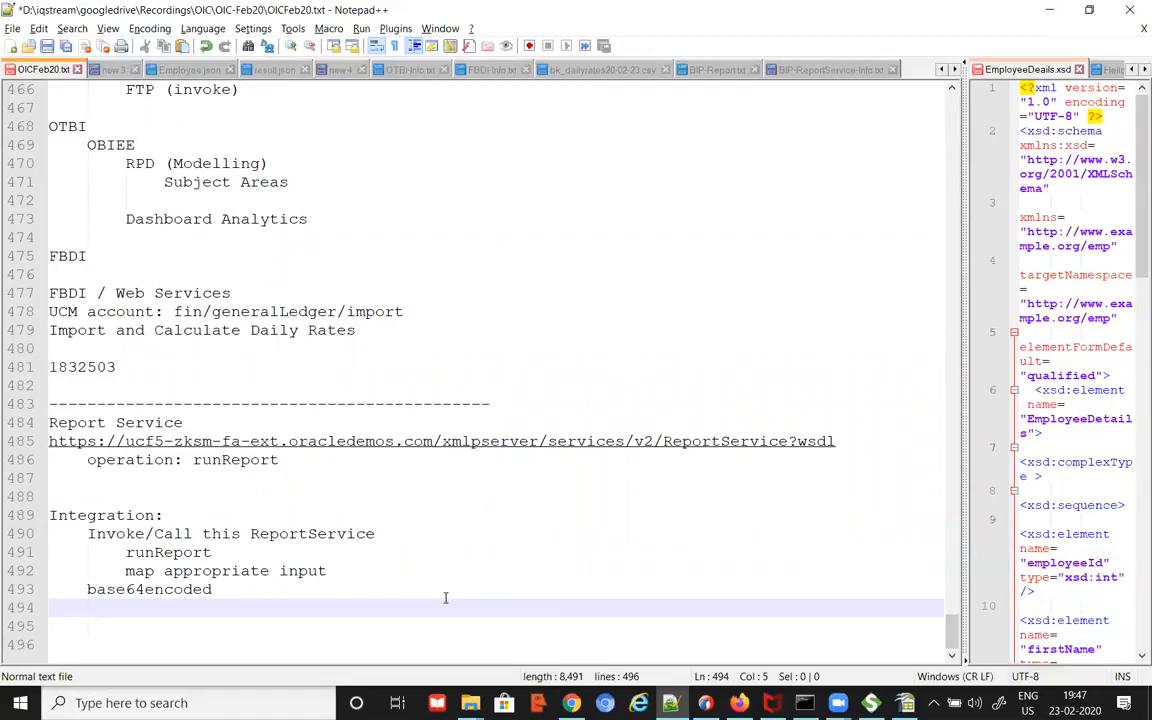
text(File Adapter)
key(Return)
key(Tab)
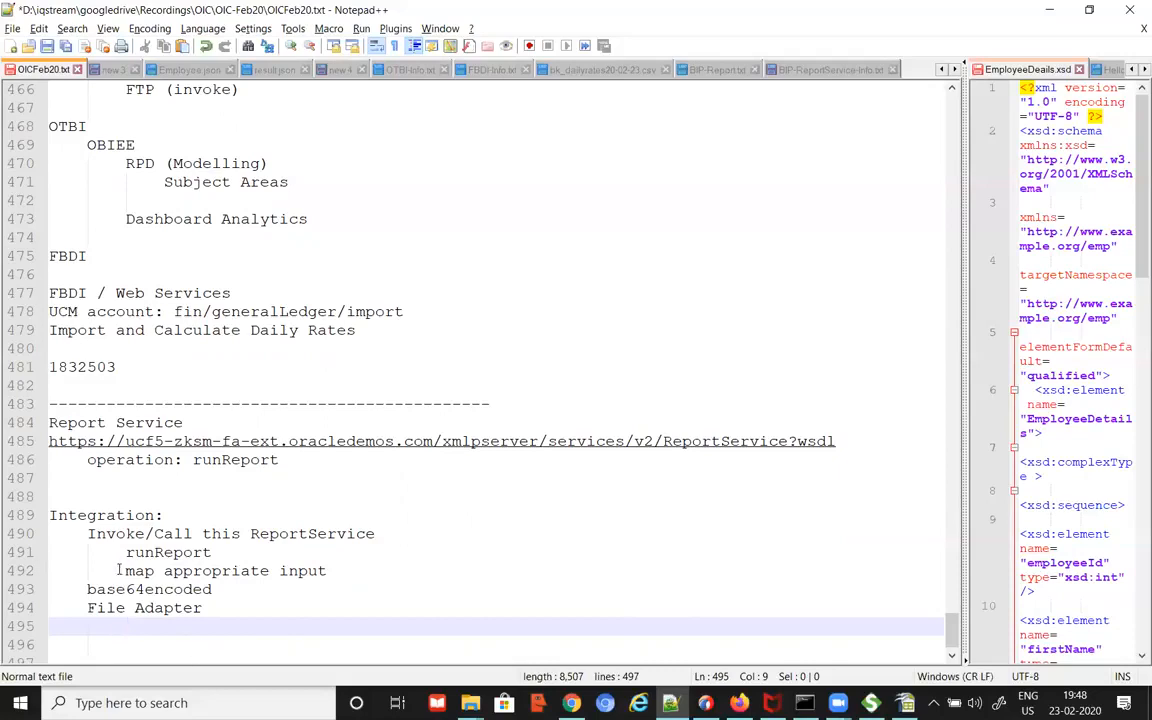
drag(125, 570, 333, 570)
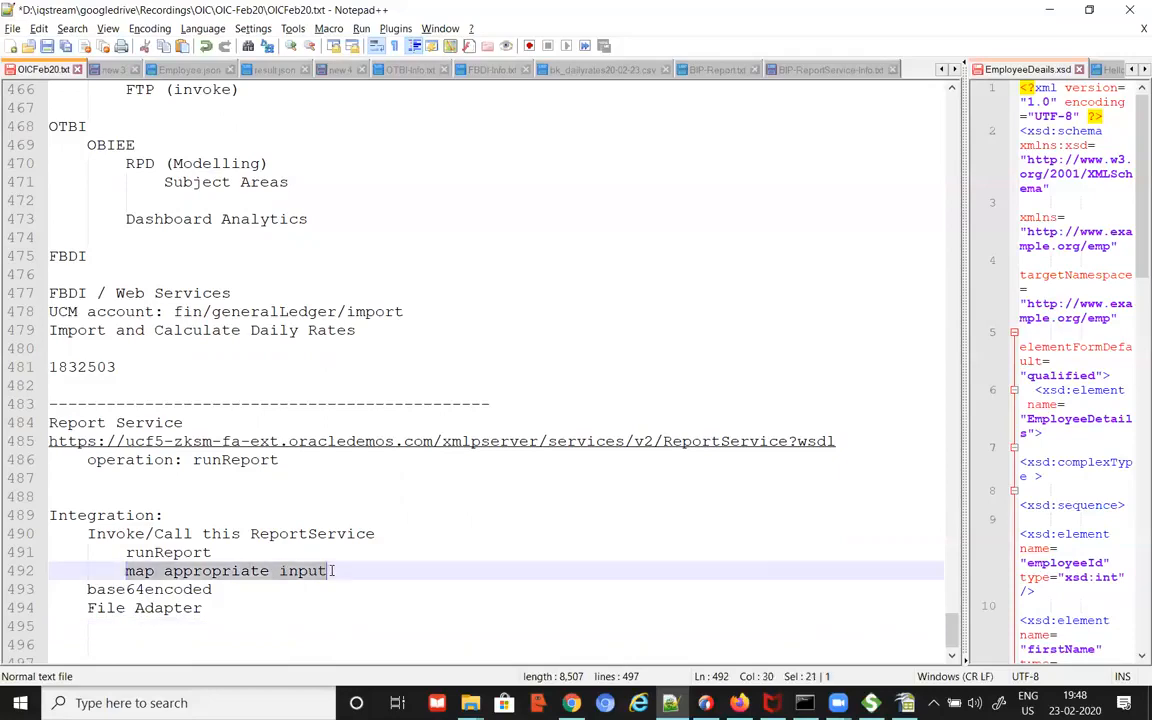
click(172, 552)
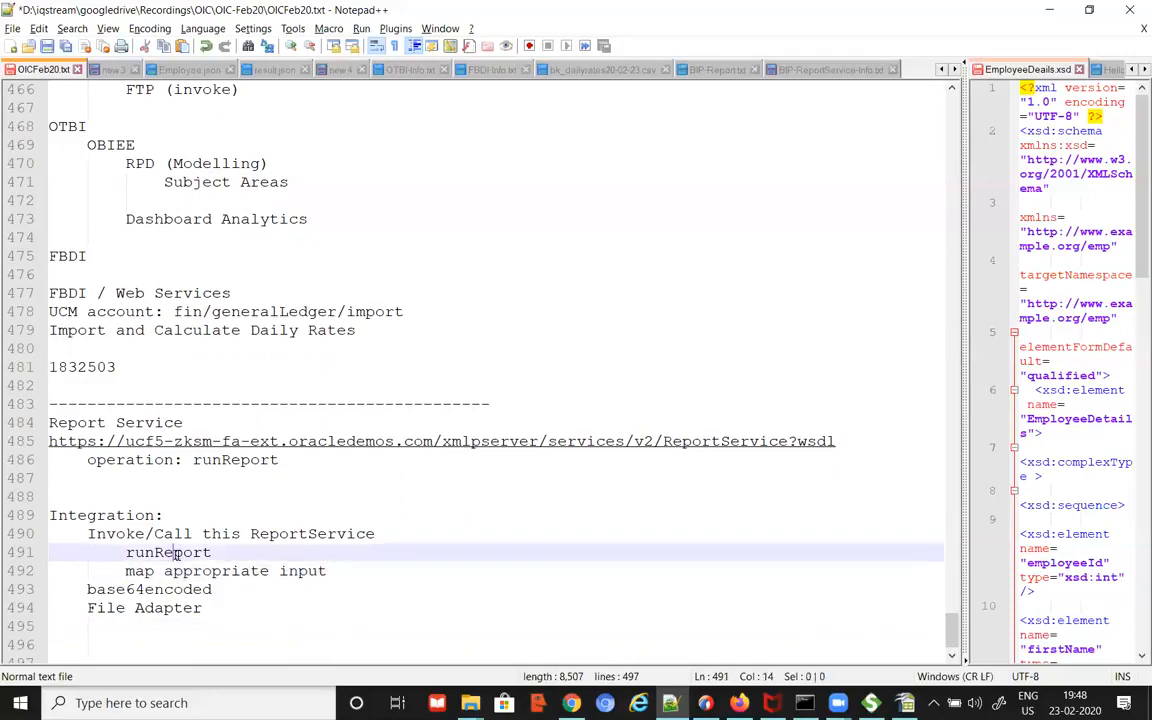
click(241, 552)
drag(86, 589, 216, 589)
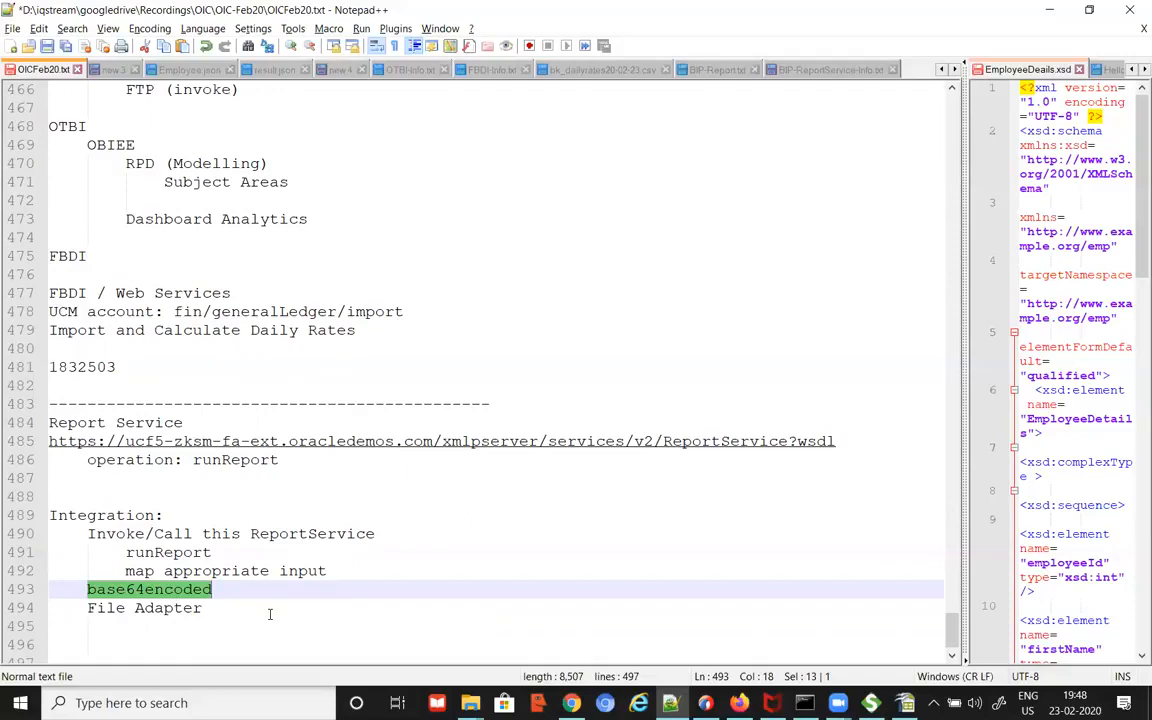
Step: Number the Invoke/Call step '1.' and File Adapter '2.', and label base64encoded as 'resp:'
click(88, 533)
text(1.)
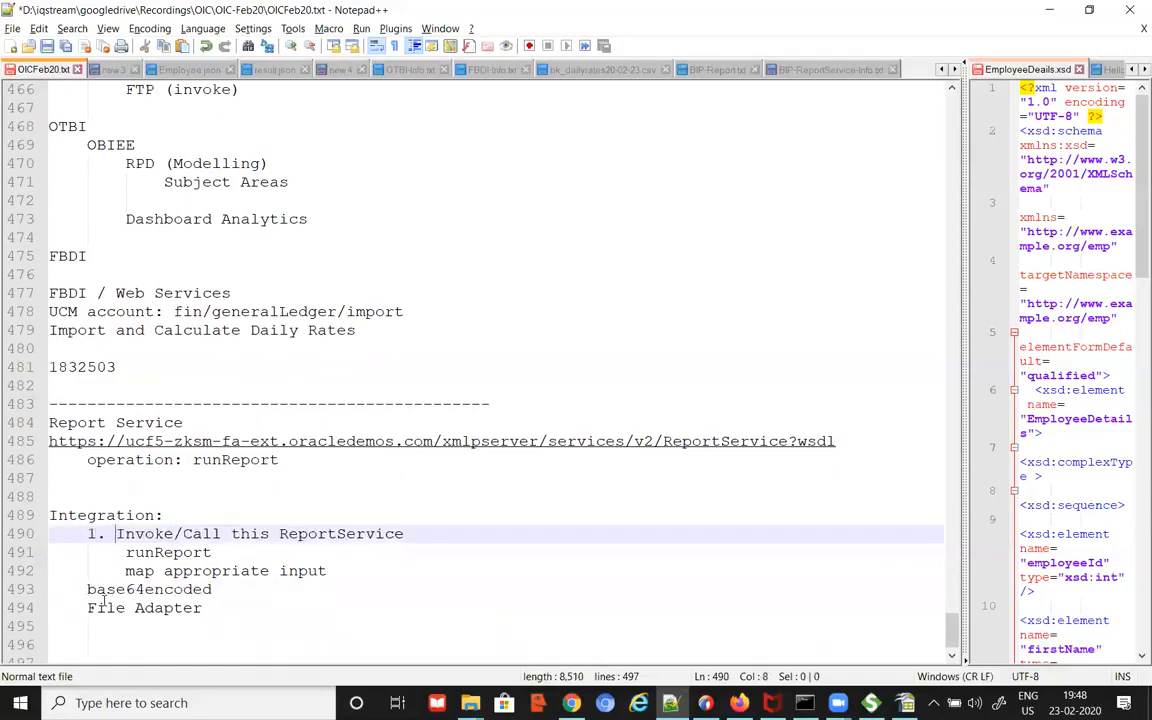
click(87, 590)
key(Tab)
text(resp:)
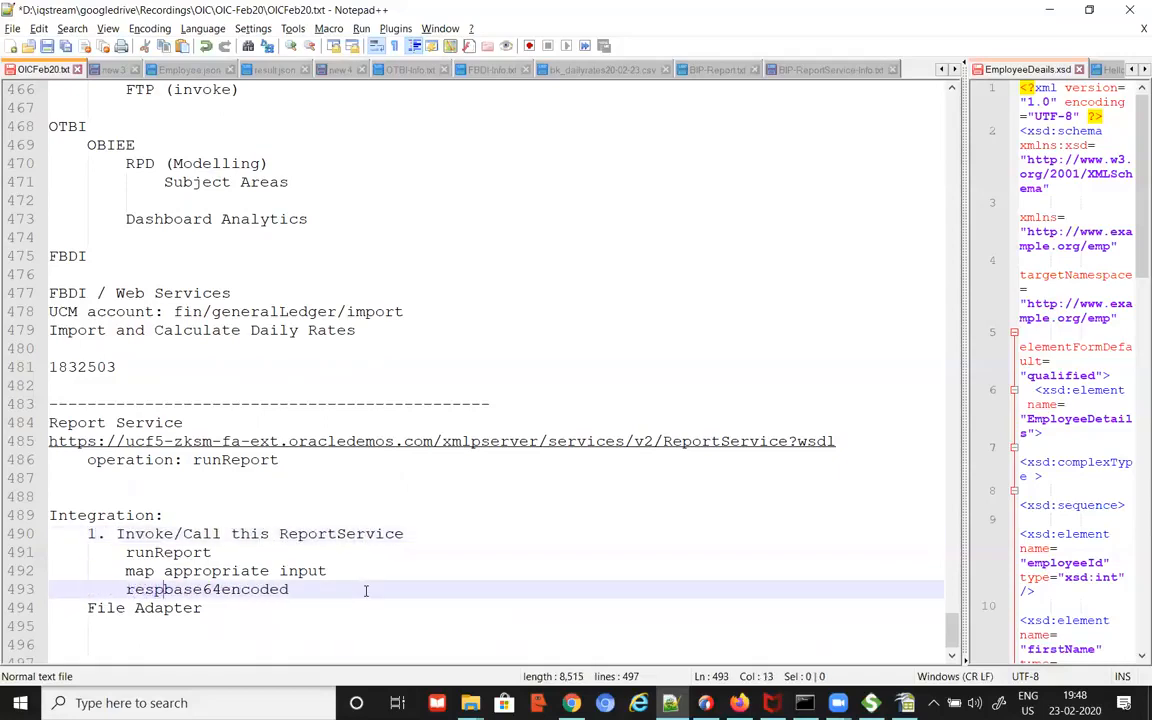
click(87, 608)
text(2.)
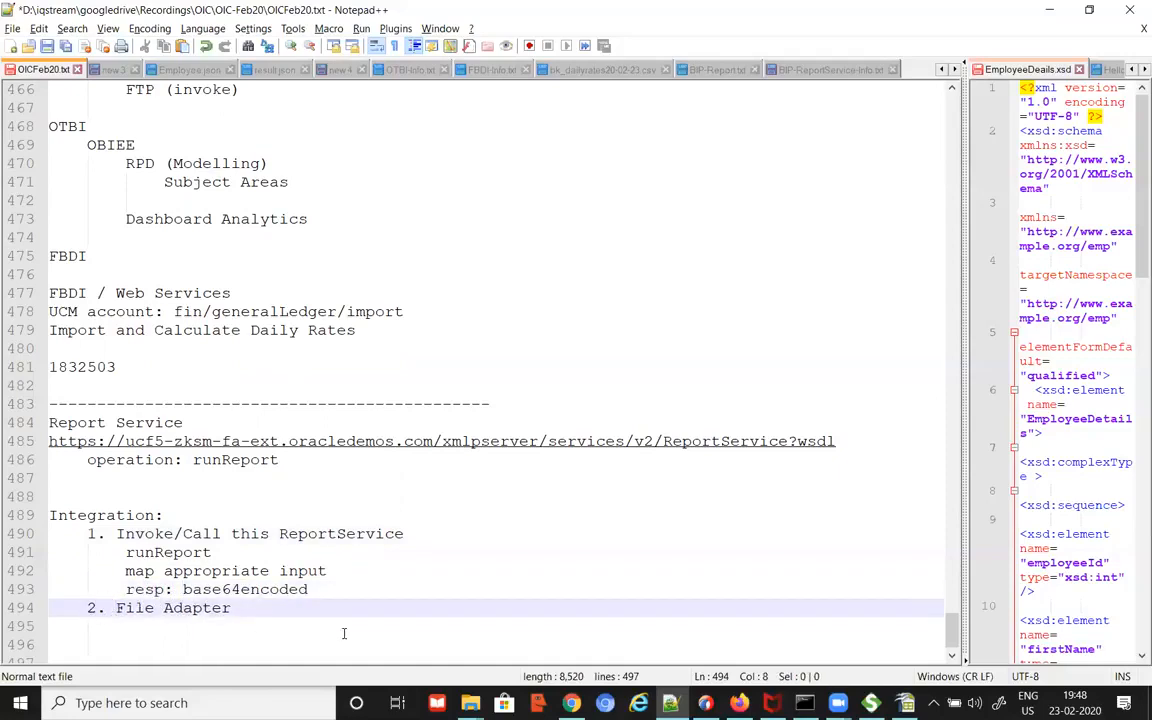
Step: Start an indented line under File Adapter and undo an accidental paste over base64encoded
click(456, 617)
key(Return)
key(Tab)
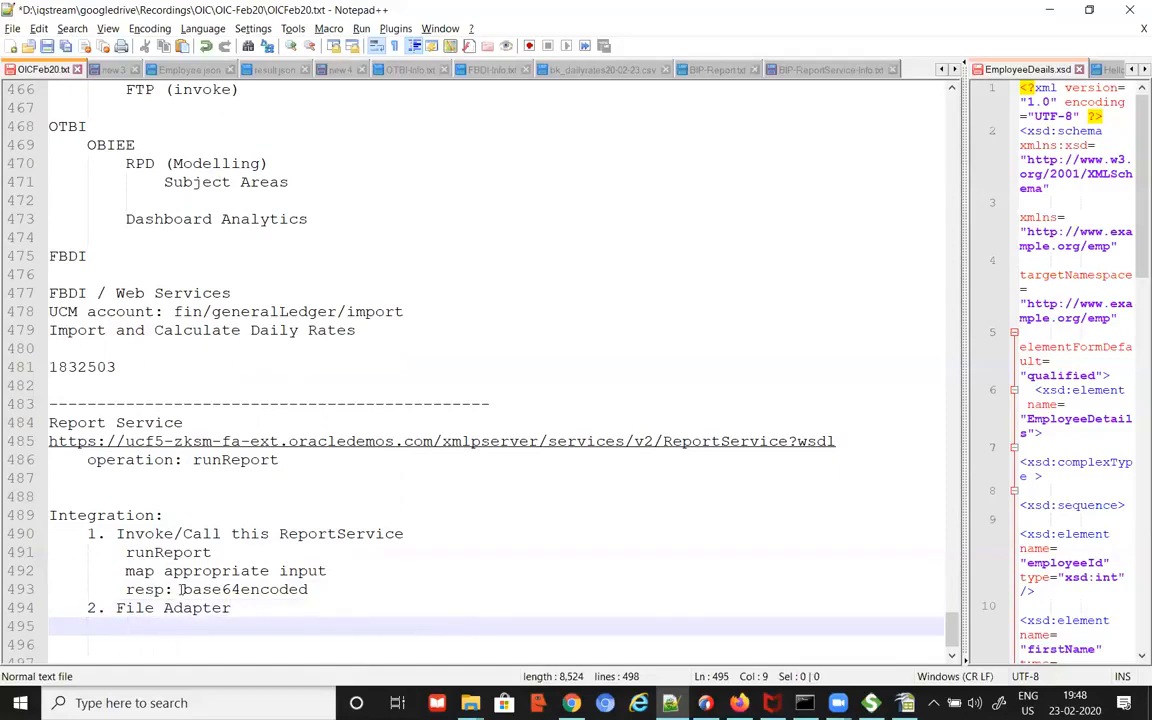
drag(181, 590, 320, 589)
text(https://ucf5-zksm-fa-ext.oracledemos.com/xmlpserver/services/v2/ReportService?wsdl)
click(155, 626)
key(ctrl+z)
Step: Add 'Write base64encoded into a file' on the indented line under File Adapter
double_click(230, 590)
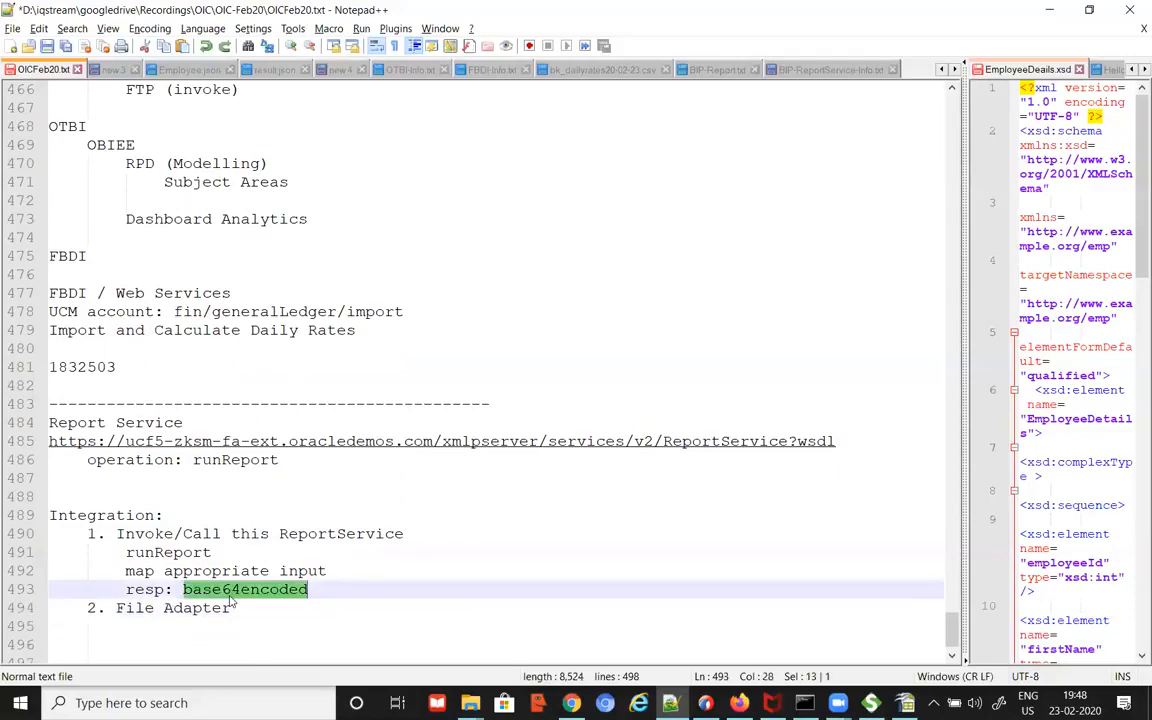
click(188, 621)
key(Tab)
text(Write base64encoded into a file)
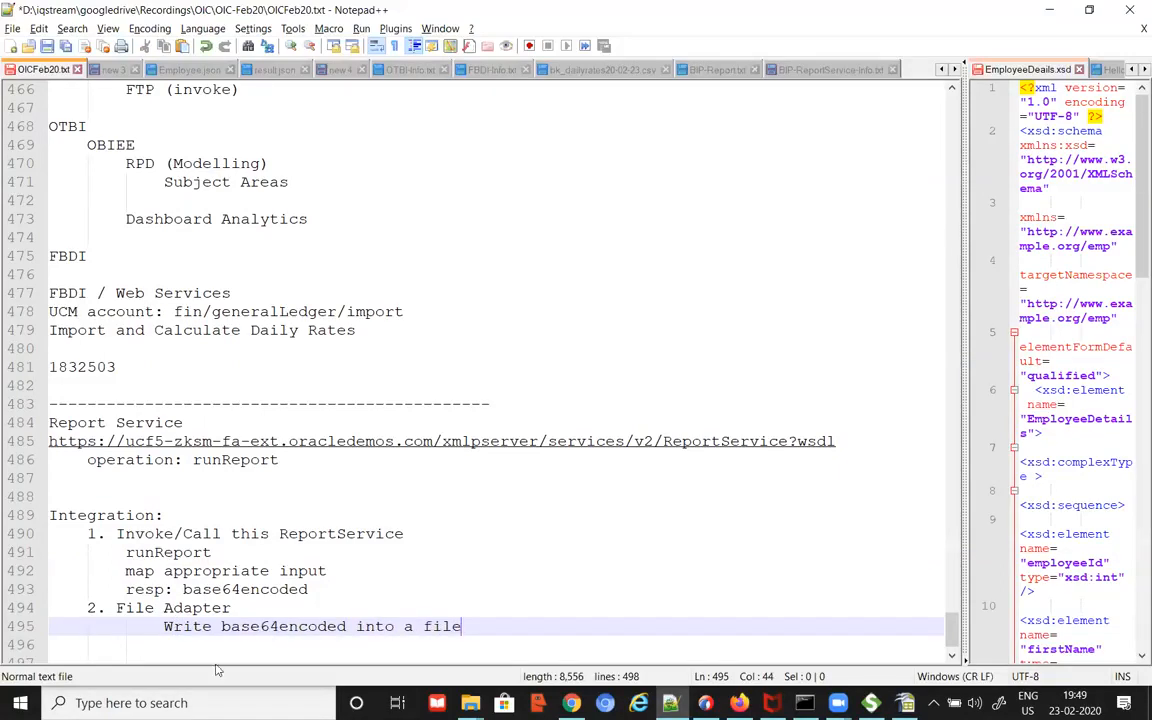
scroll(131, 520, down, 1)
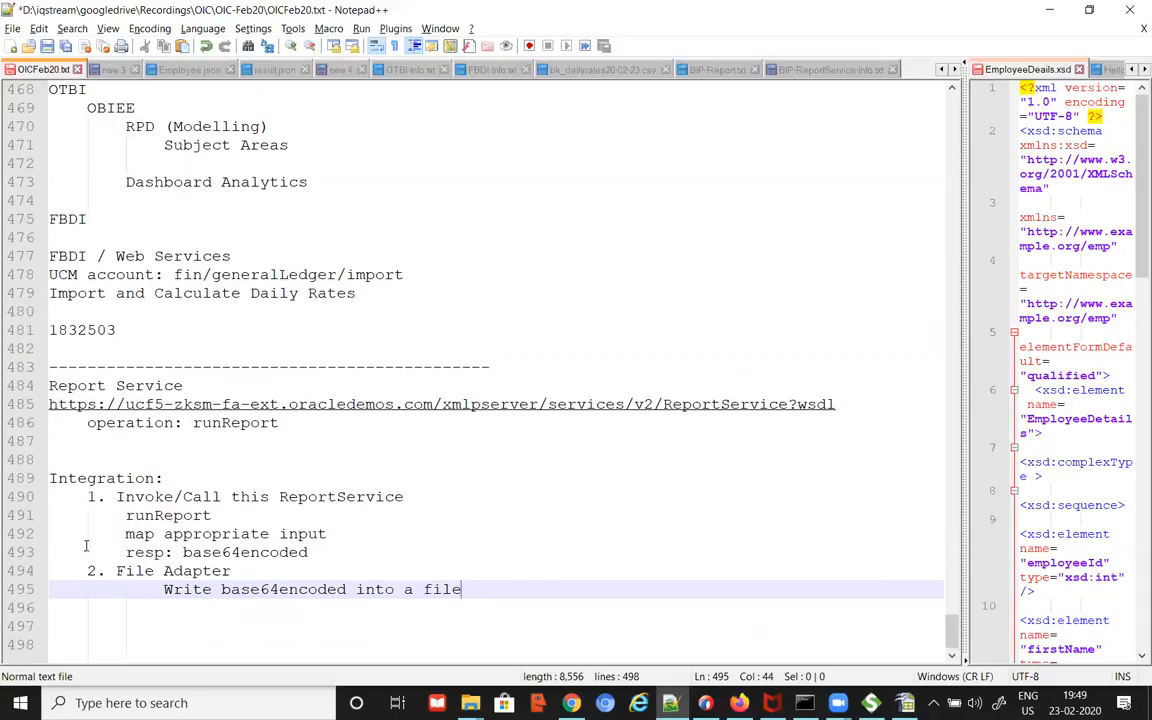
double_click(245, 552)
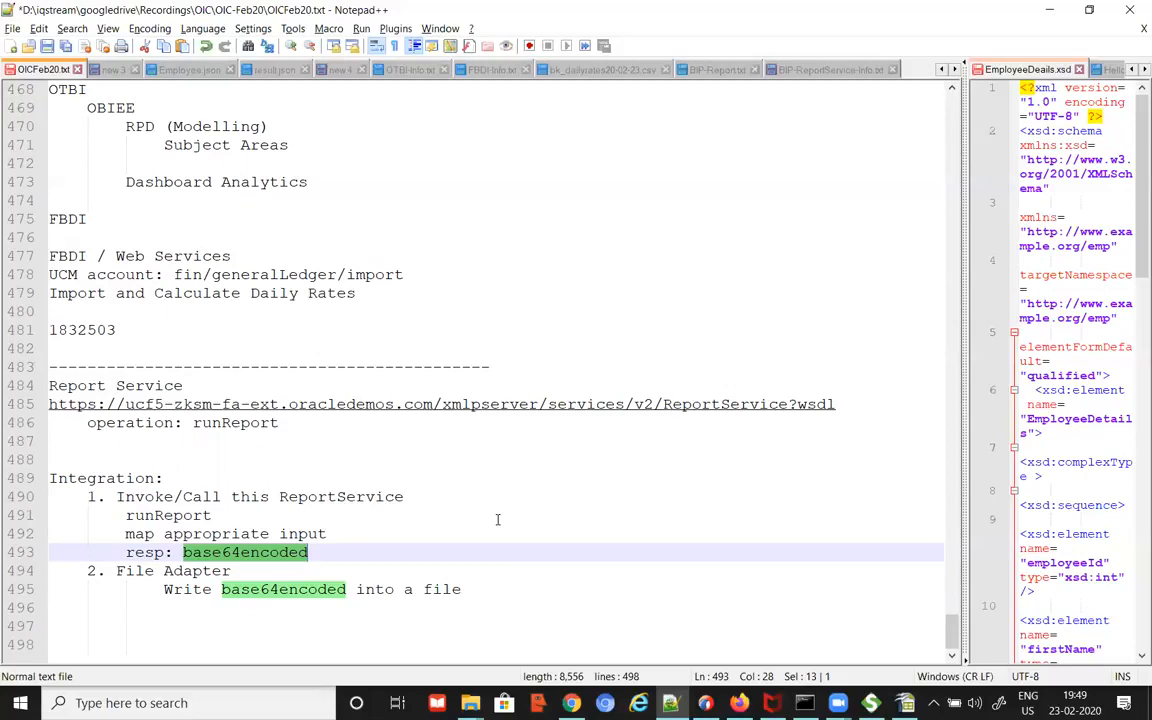
click(504, 589)
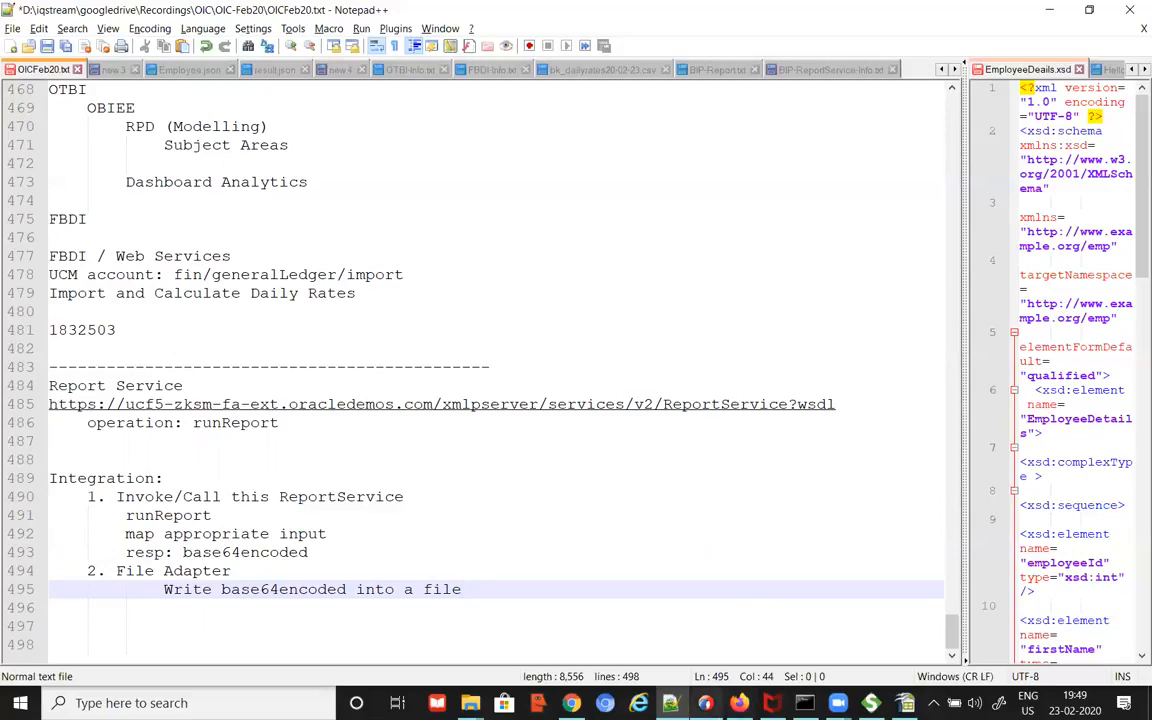
click(725, 547)
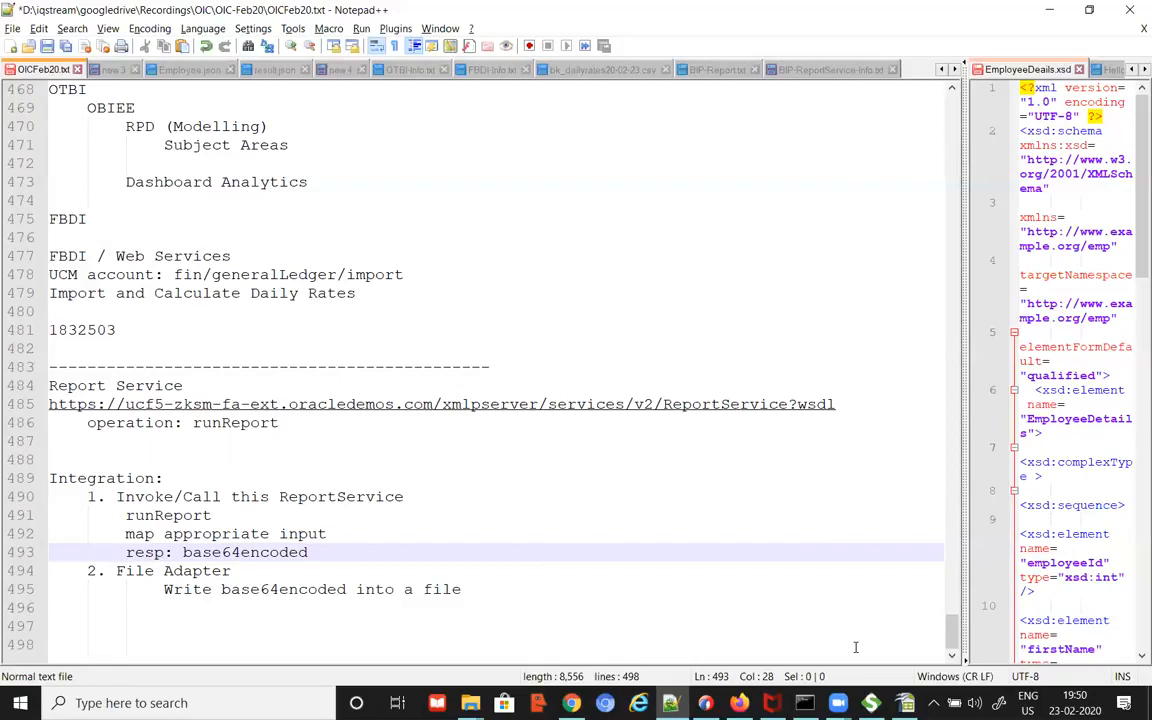
click(527, 589)
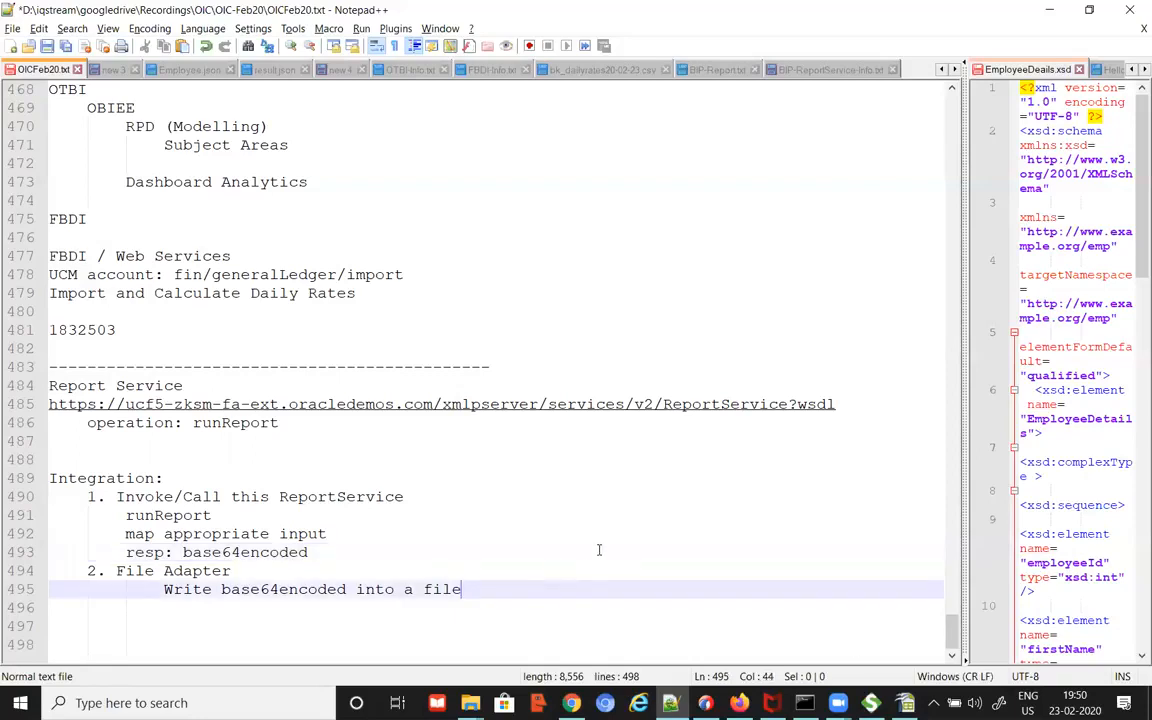
click(576, 702)
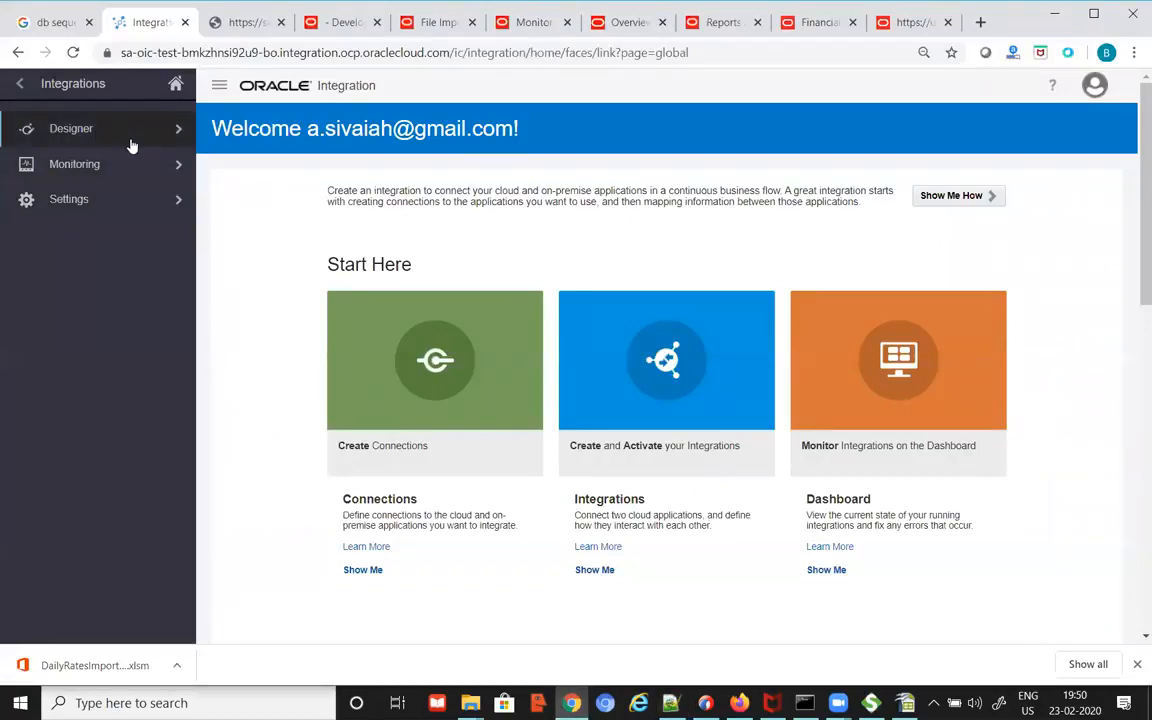
key(alt+Tab)
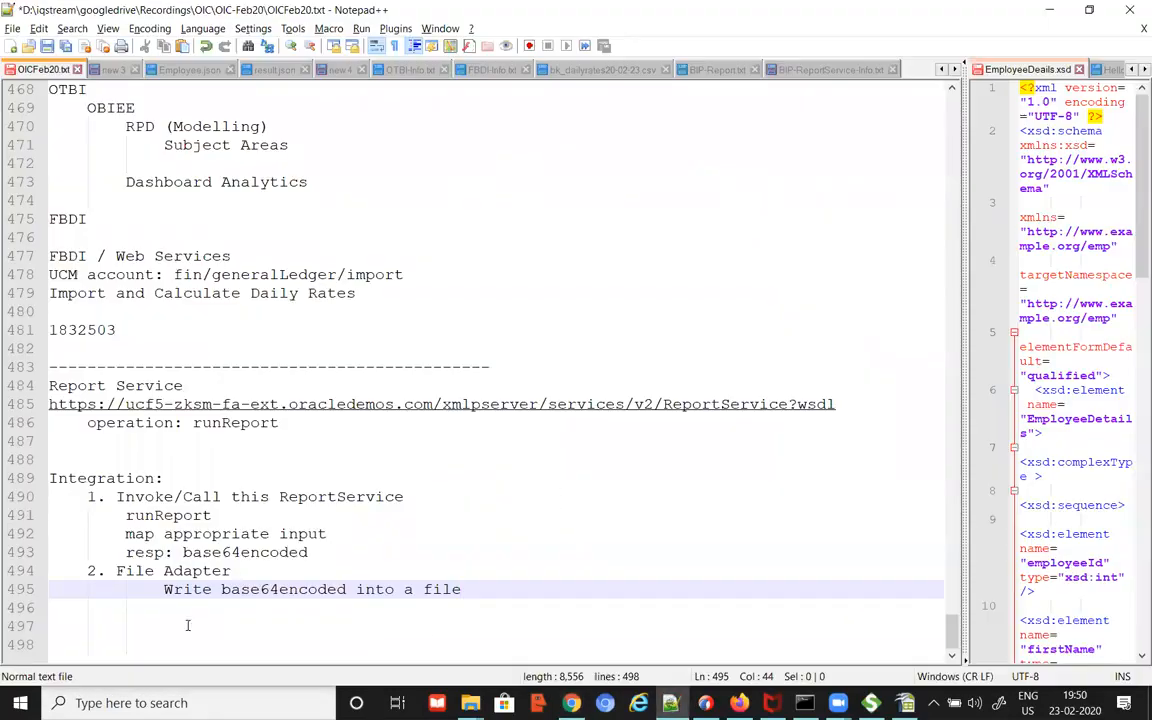
click(122, 625)
key(Left)
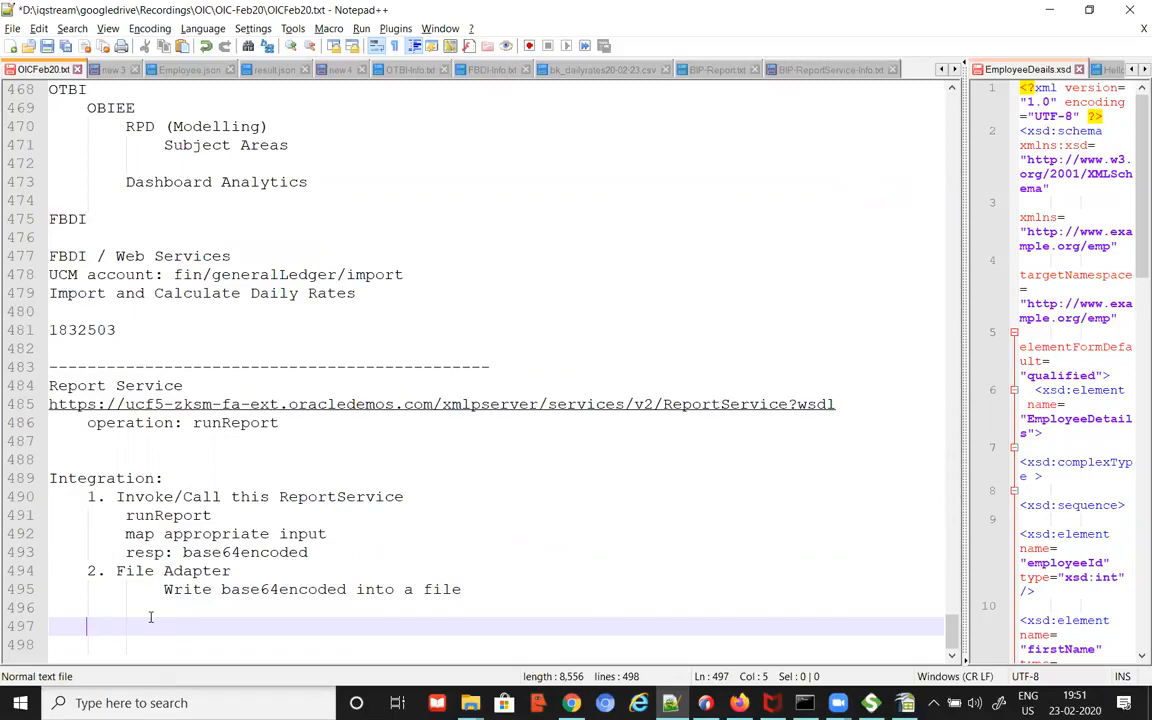
Step: Add a 'Connections' heading with an indented 'SOAP: trigger/' entry
text(Conne)
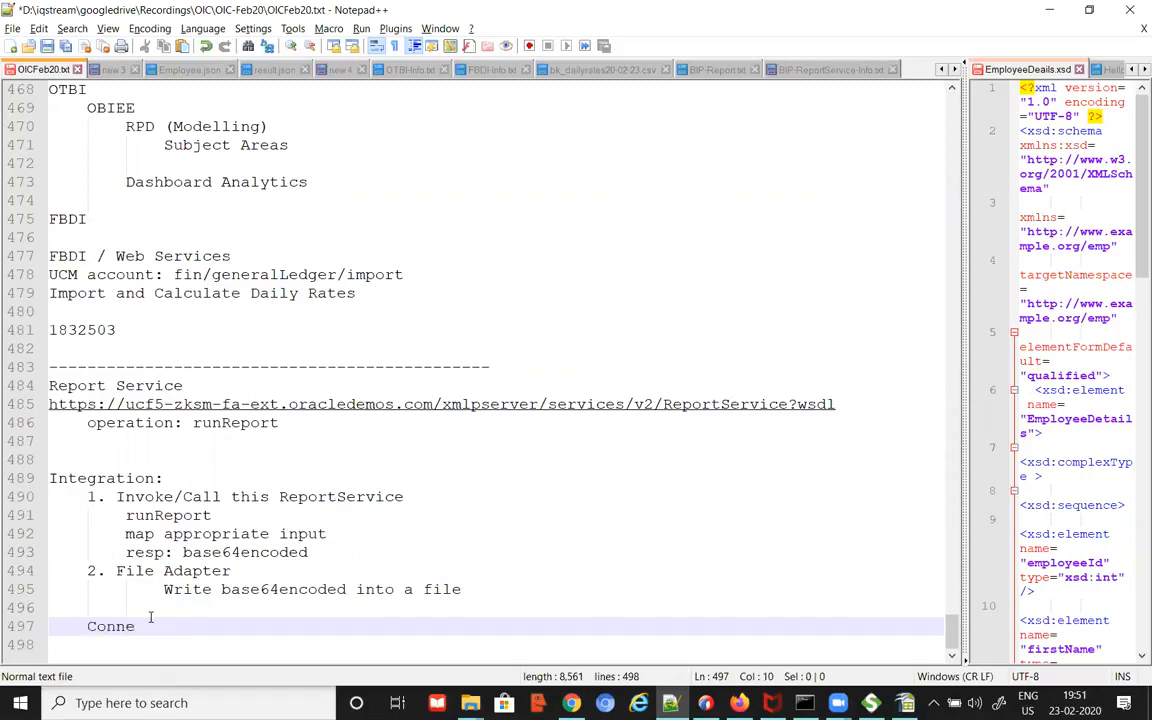
text(ctions)
key(Return)
key(Tab)
text(SOAP: )
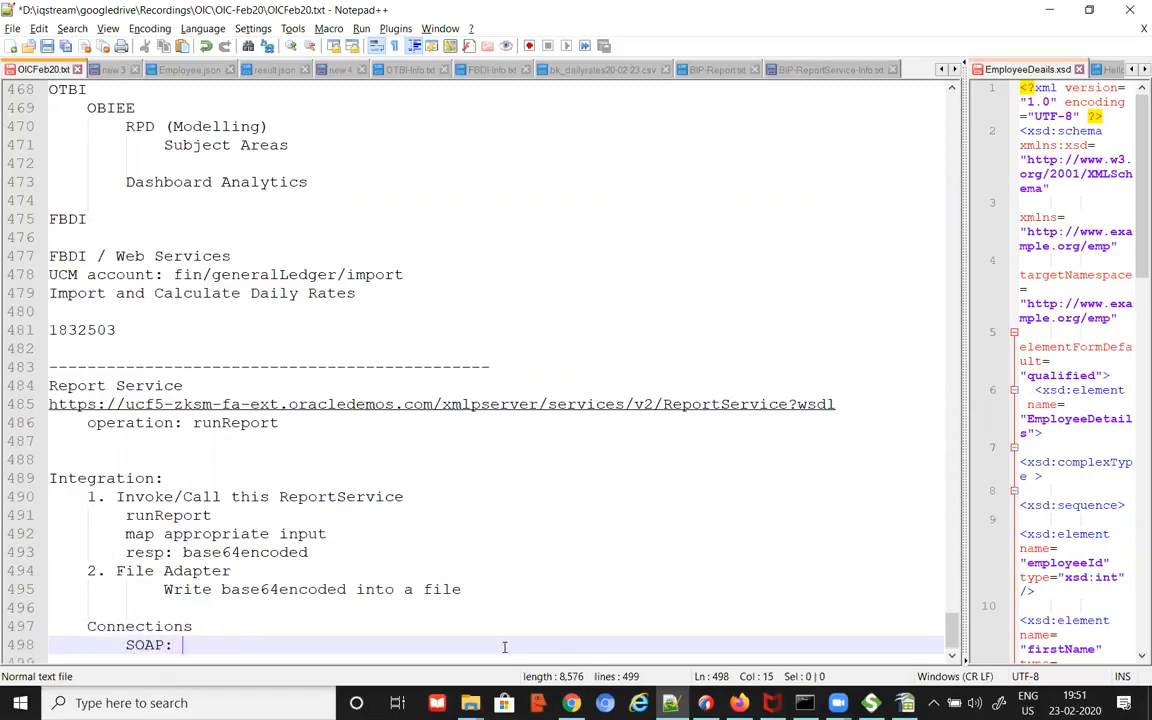
text(trigger/)
key(Up)
key(Return)
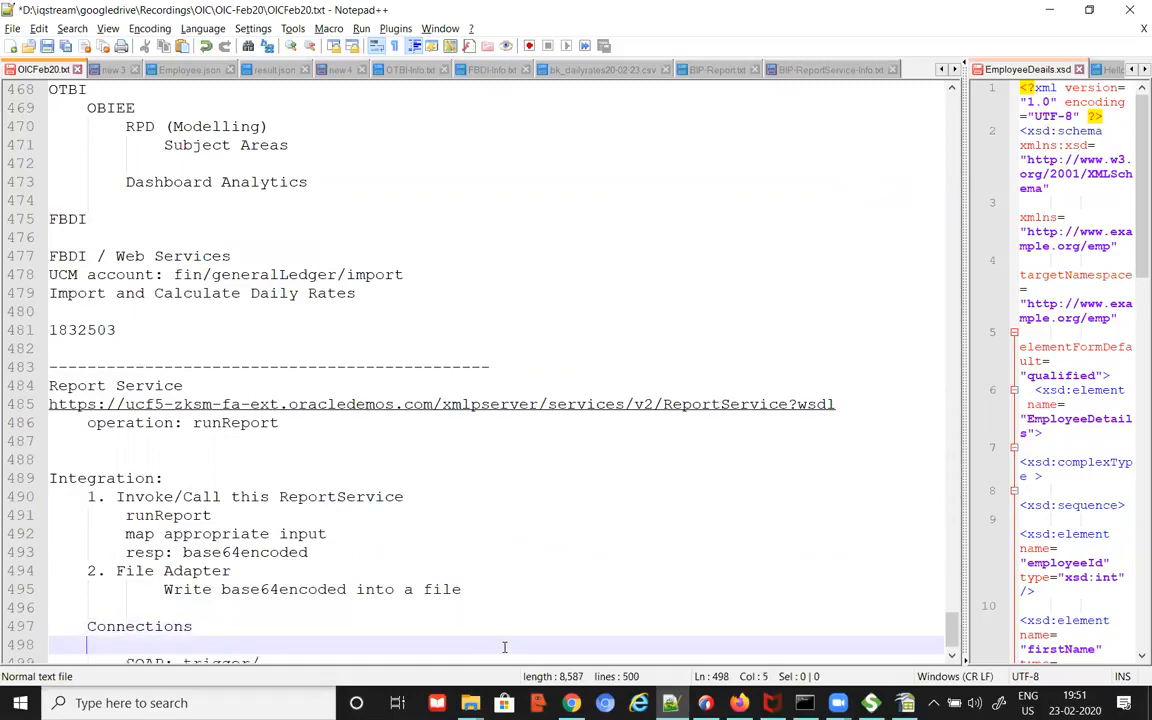
key(Down)
key(Down)
Step: Add a 'Scheduled Integration' line with an indented line below it
text(Schedu)
key(BackSpace)
key(BackSpace)
text(dul)
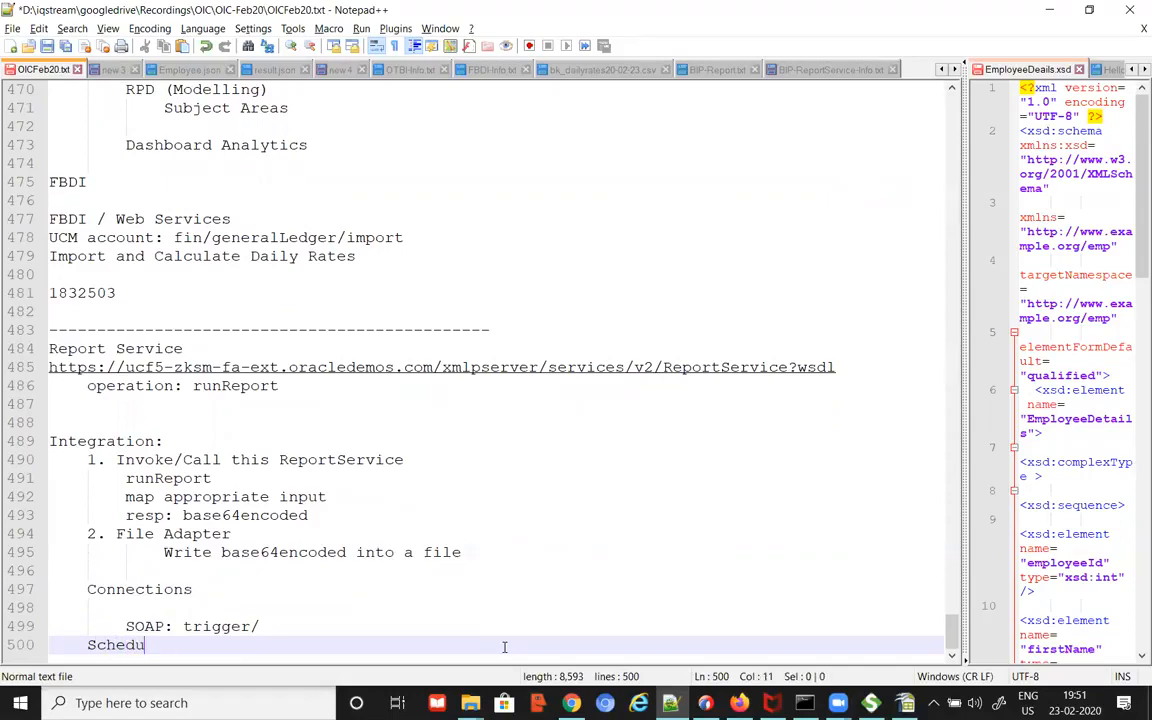
key(BackSpace)
text(led Integration)
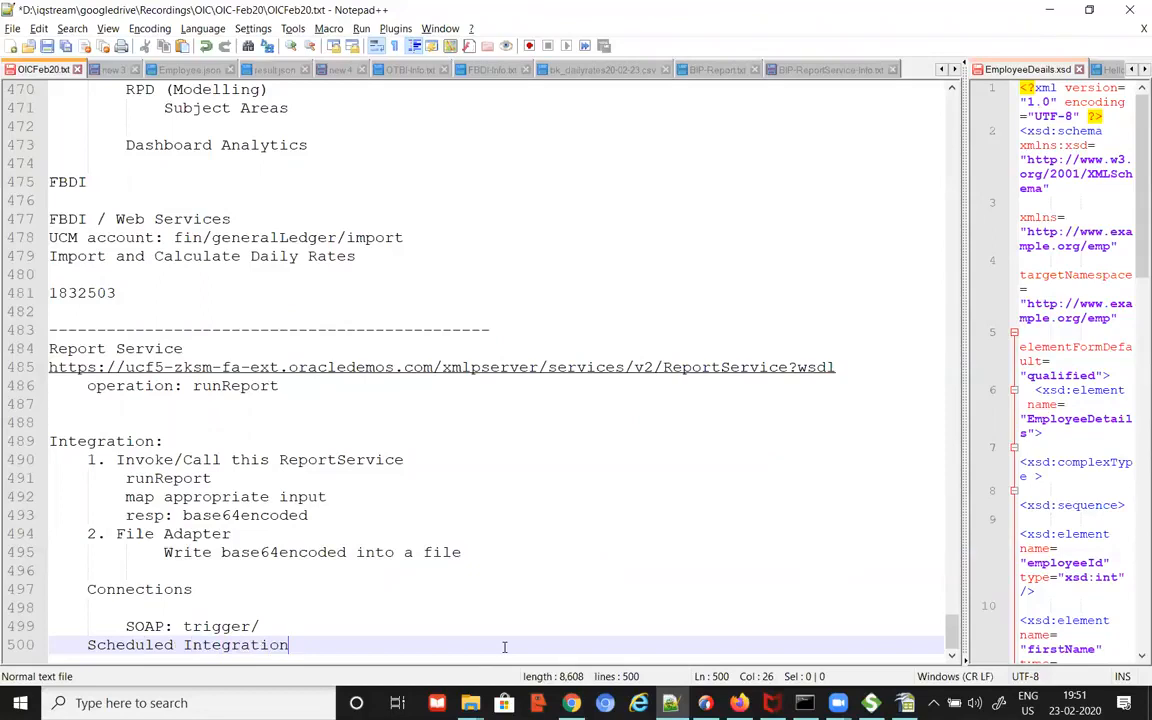
key(Return)
key(Tab)
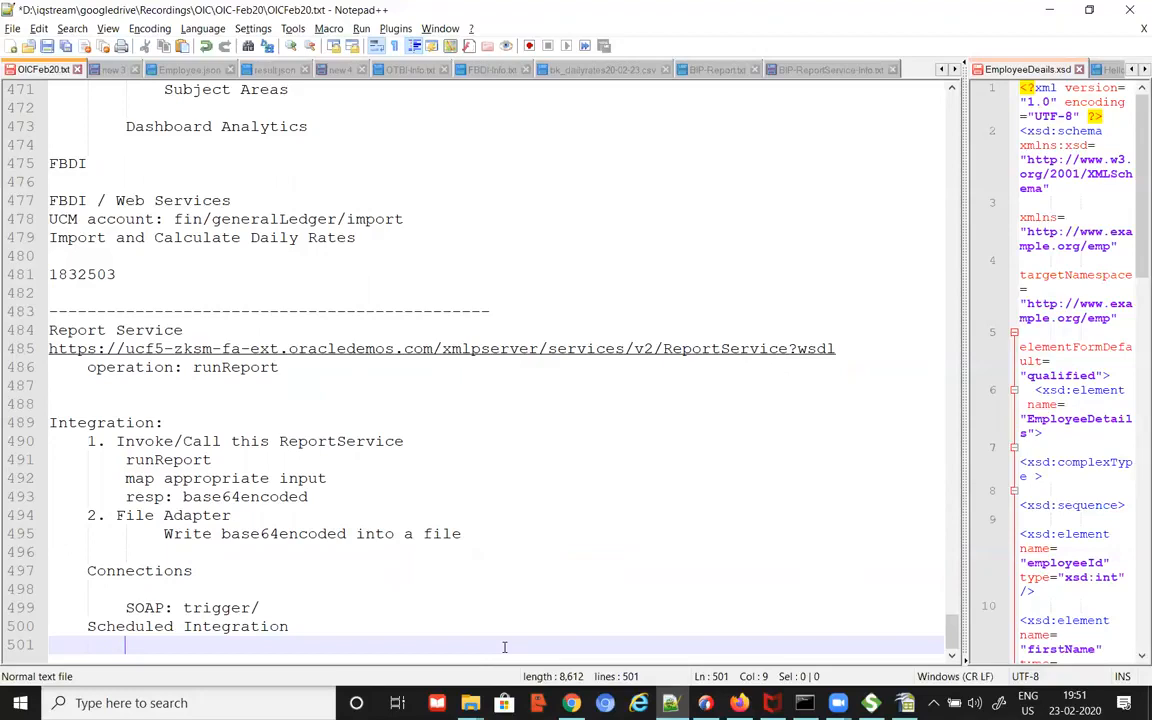
key(Up)
key(Up)
key(Up)
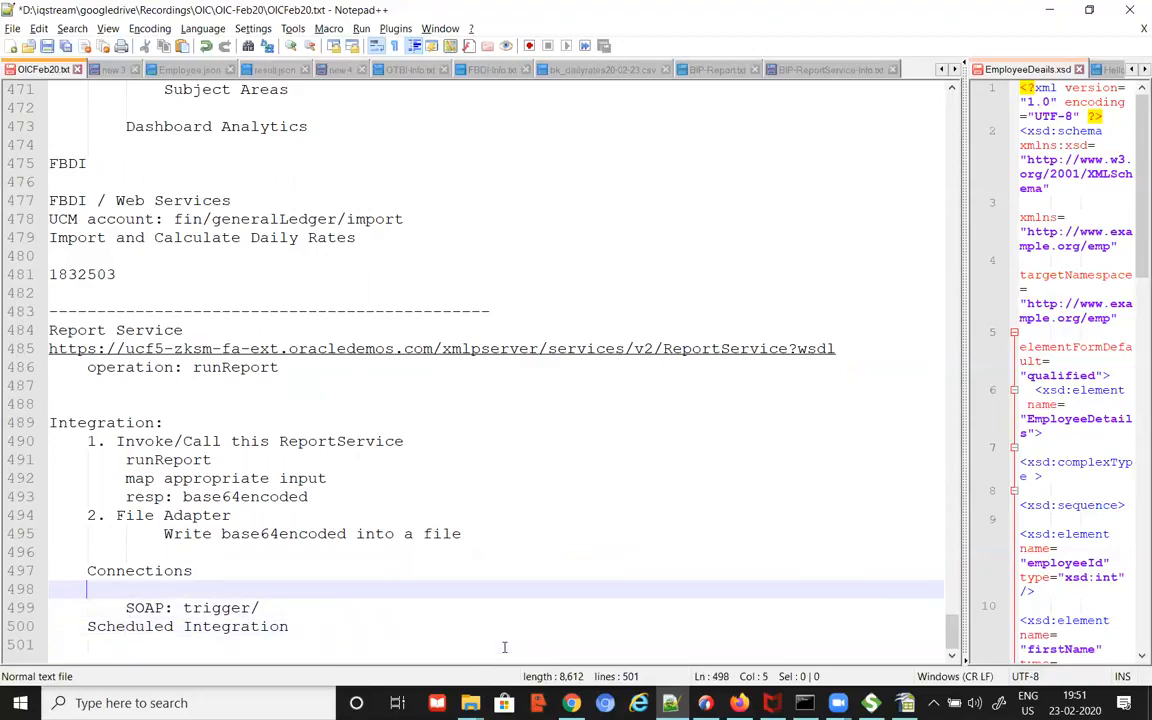
double_click(158, 460)
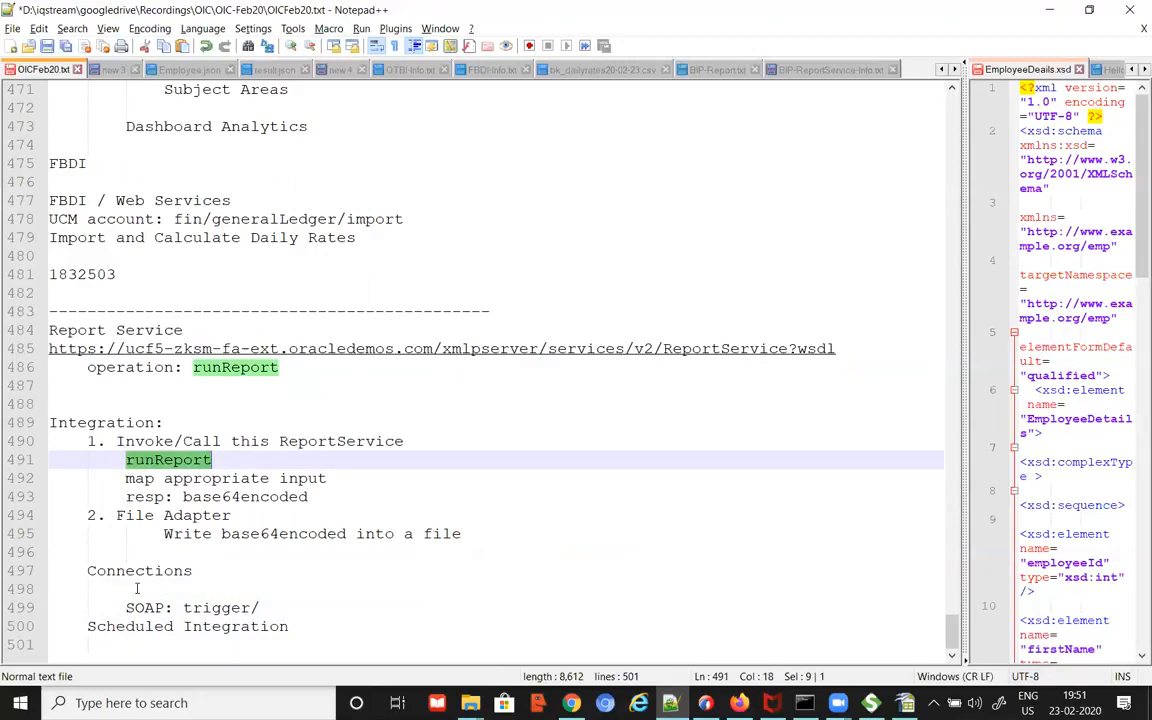
Step: Fix the SOAP line's indent and change it to 'SOAP: invoke -> ReportService'
click(404, 593)
key(Delete)
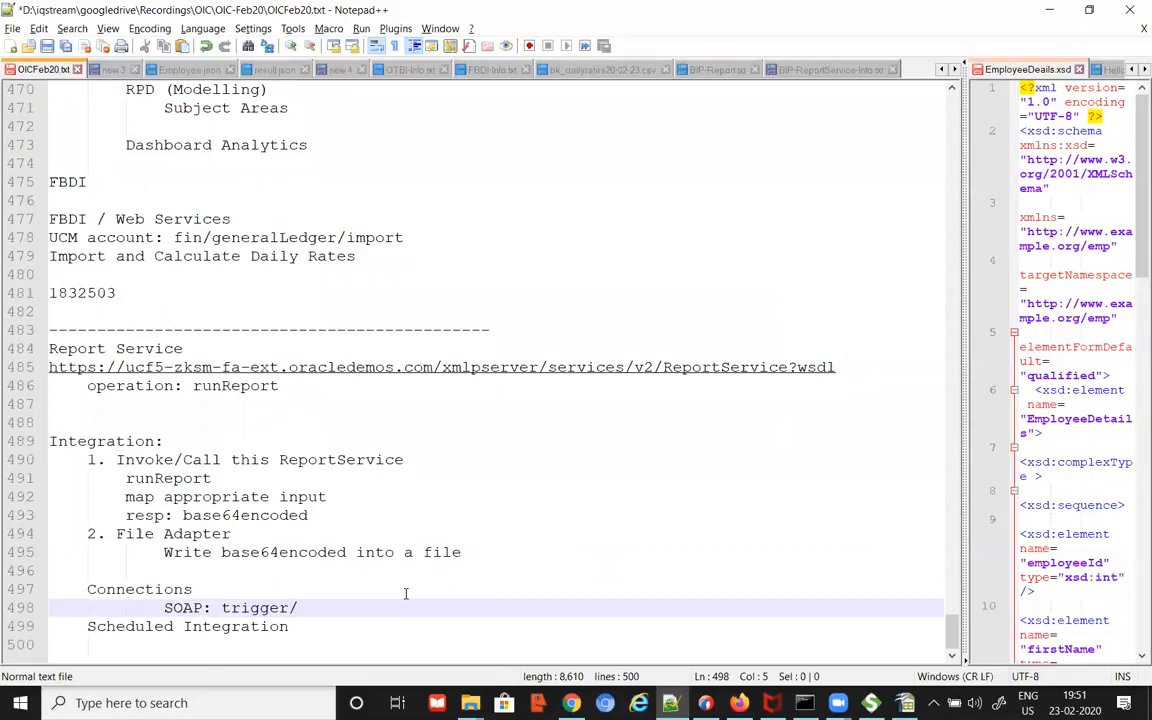
key(Delete)
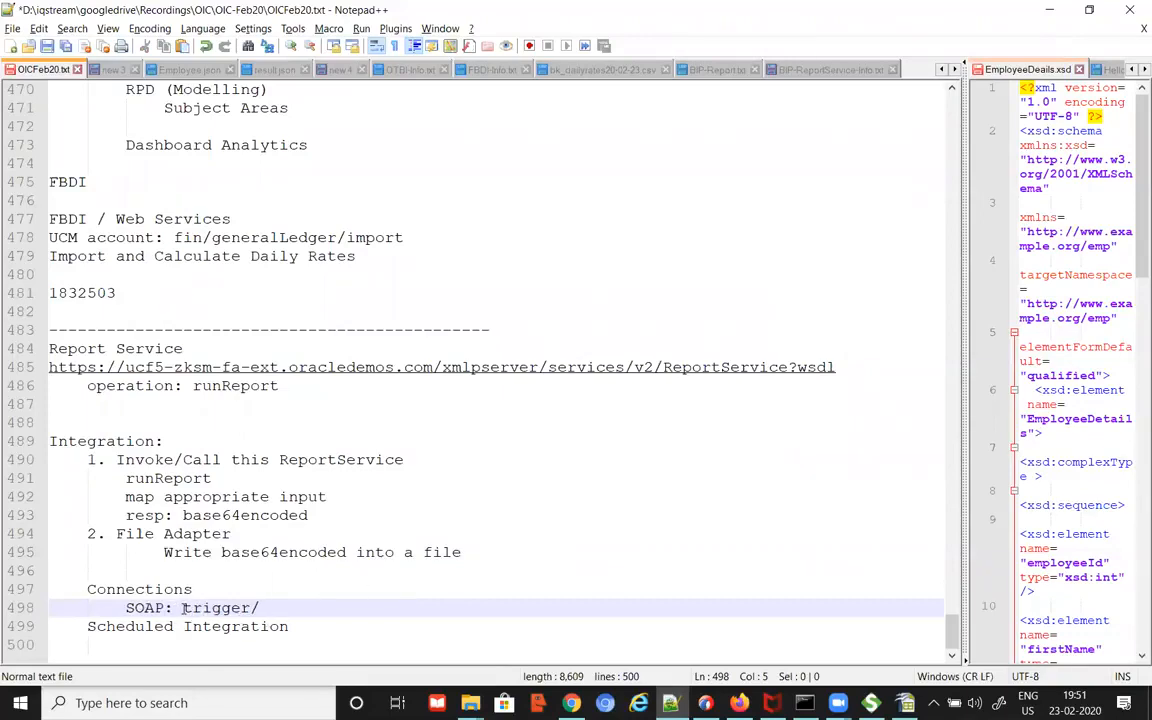
drag(183, 608, 324, 609)
text(invoke -> Repo)
key(BackSpace)
text(ortService)
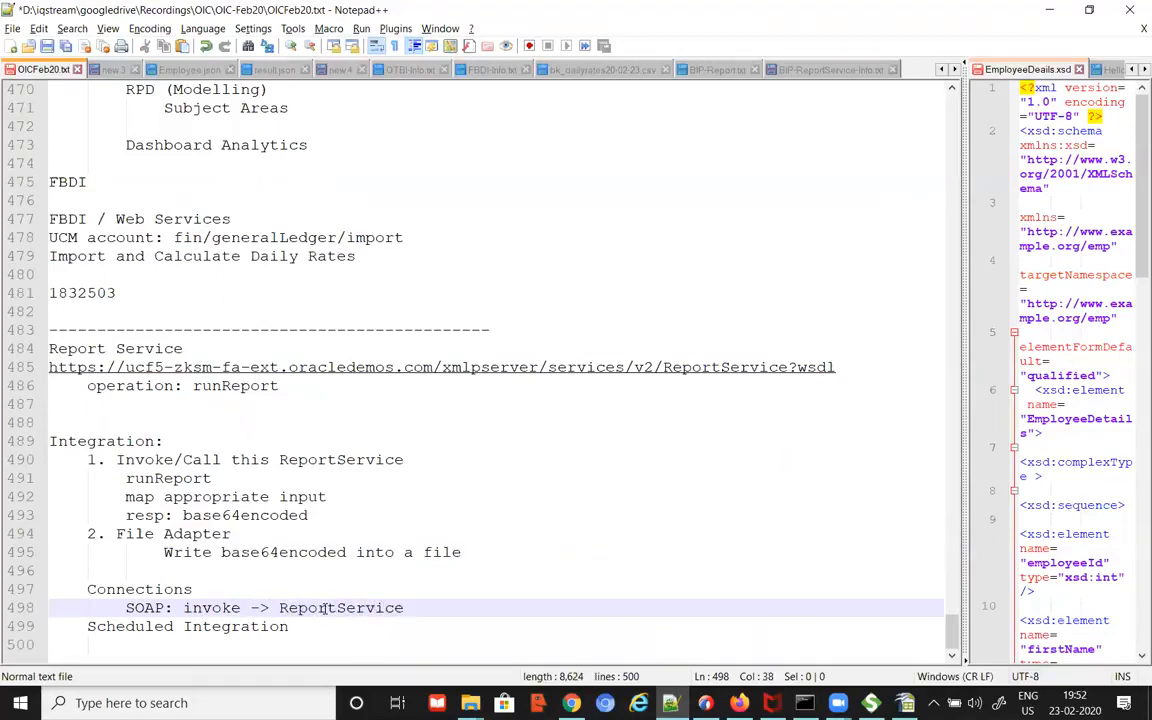
key(Return)
scroll(463, 517, down, 1)
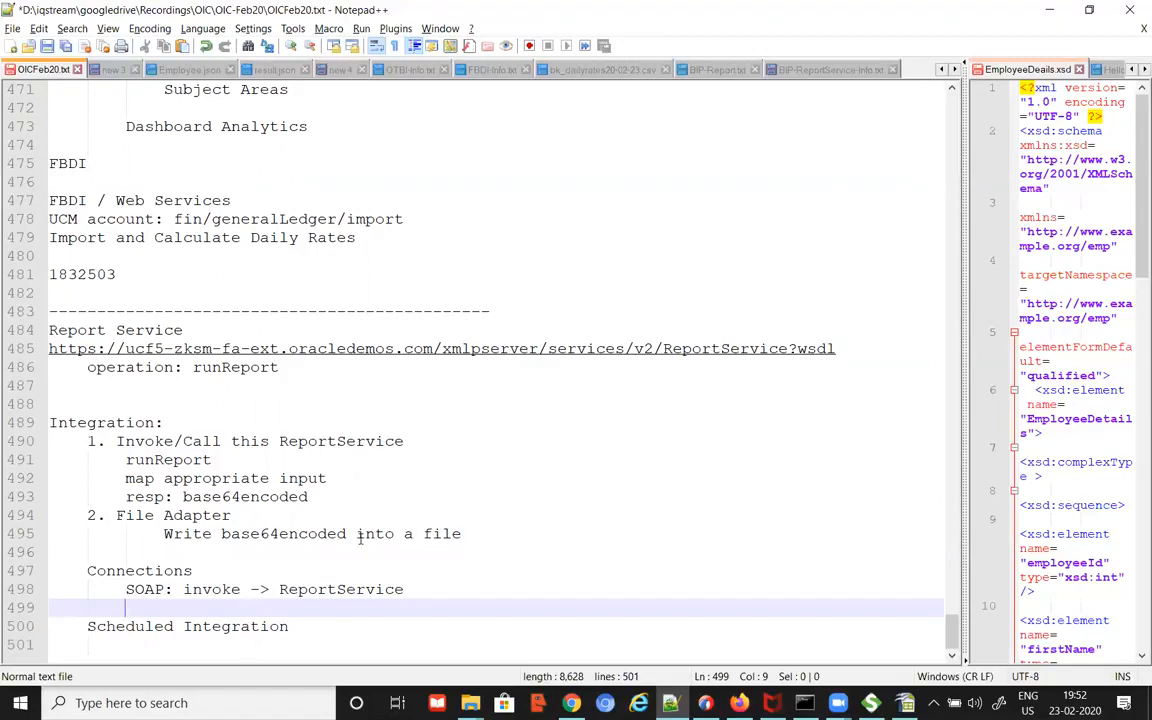
Step: Add an 'ERPIntegration' heading below the operation: runReport line
double_click(232, 367)
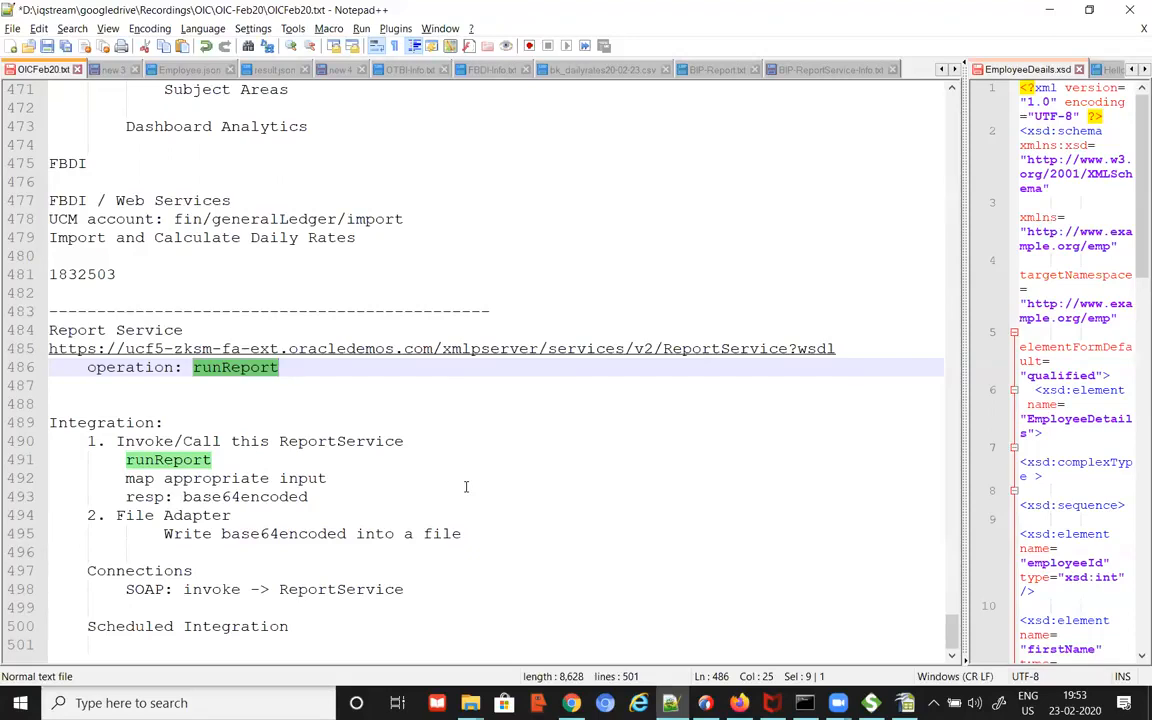
double_click(143, 331)
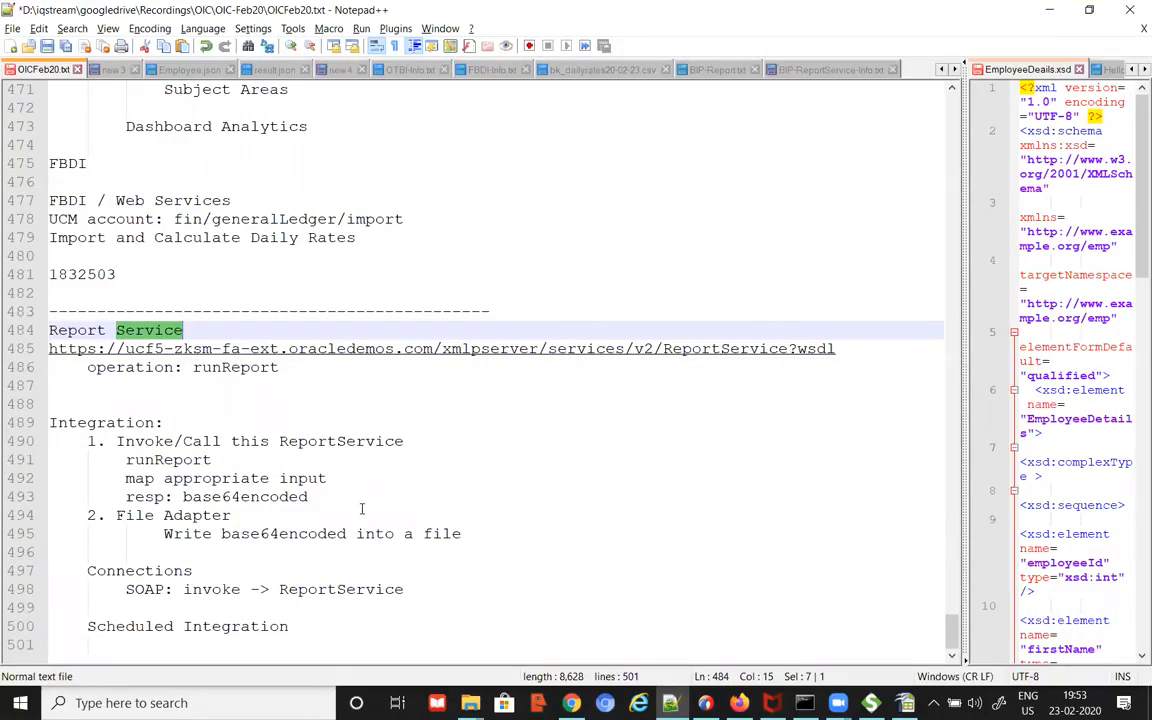
click(528, 371)
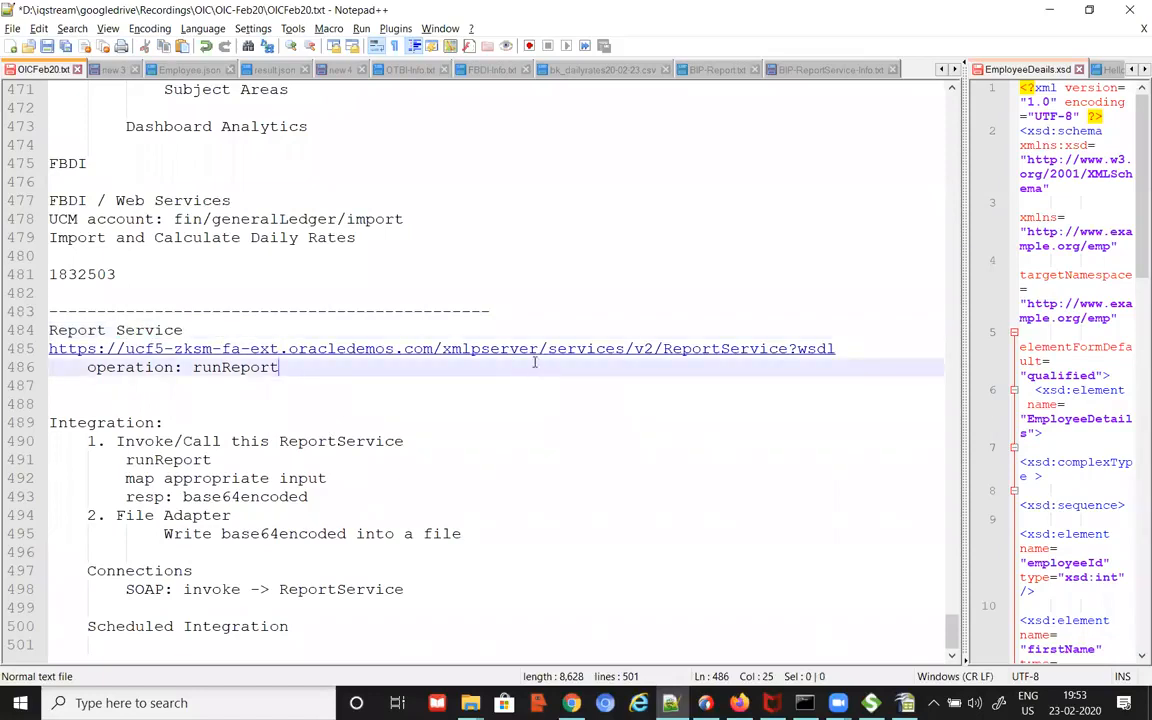
key(Return)
key(Return)
key(BackSpace)
text(ER)
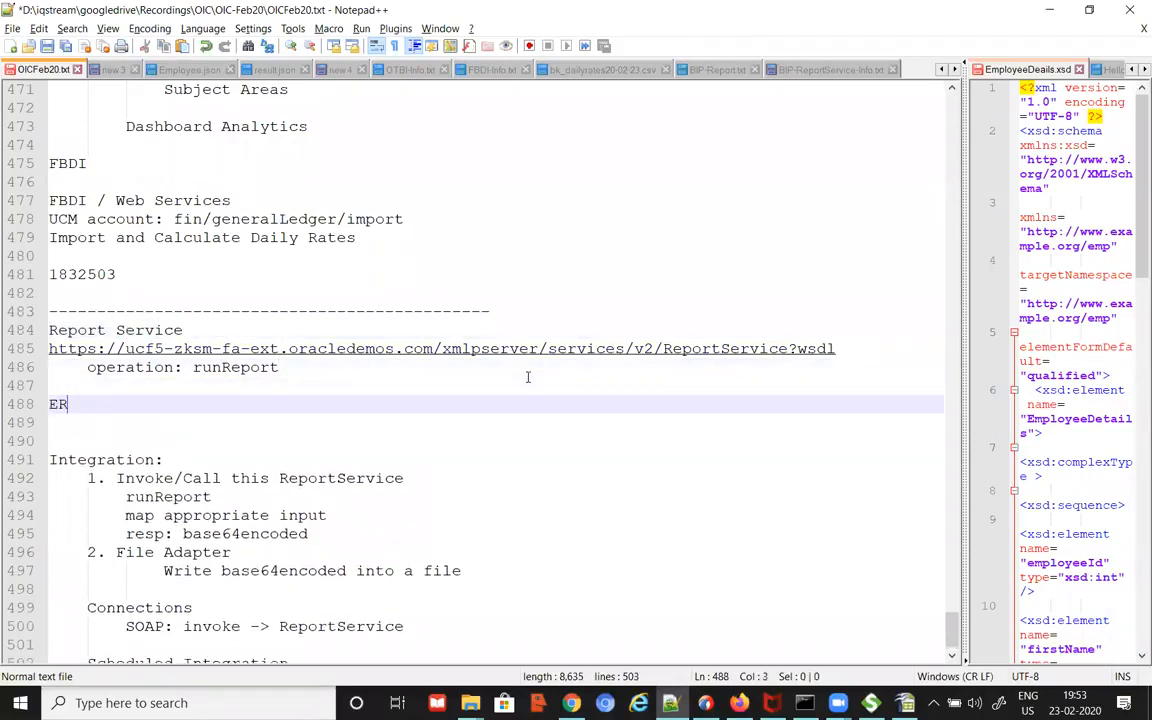
text(PIntegraton)
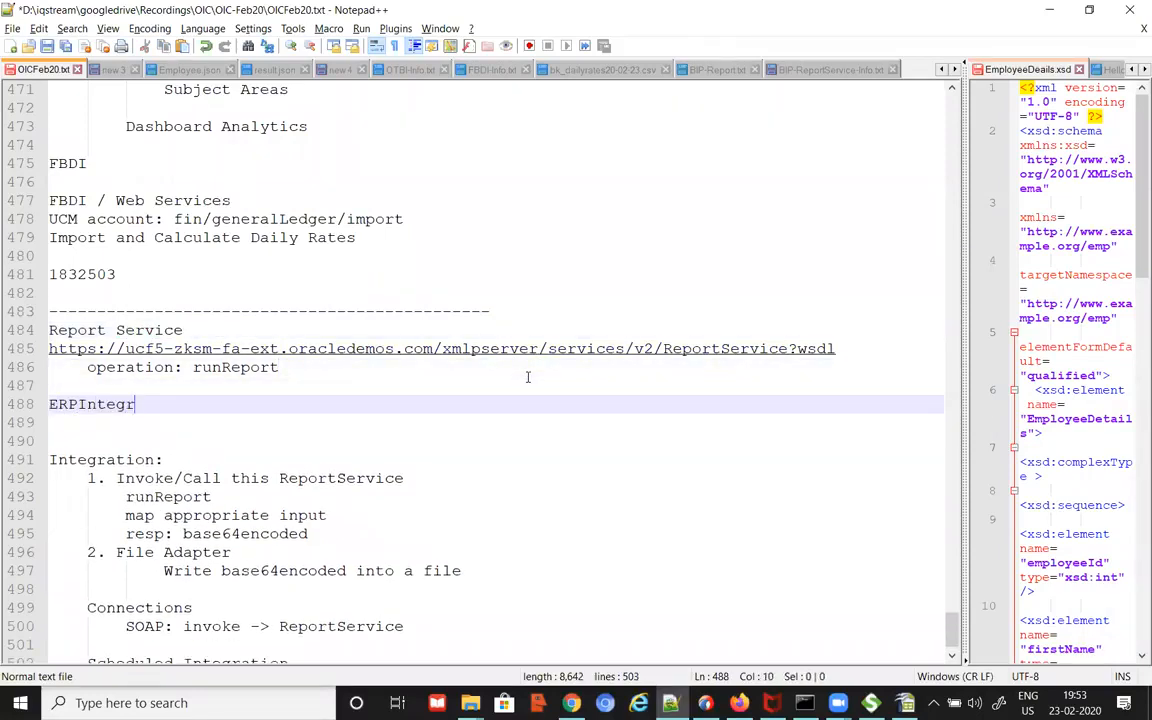
key(BackSpace)
key(BackSpace)
text(ion)
key(Return)
key(Tab)
Step: List 'Schedule job' and 'upload to UCM' under ERPIntegration
text(Scheul)
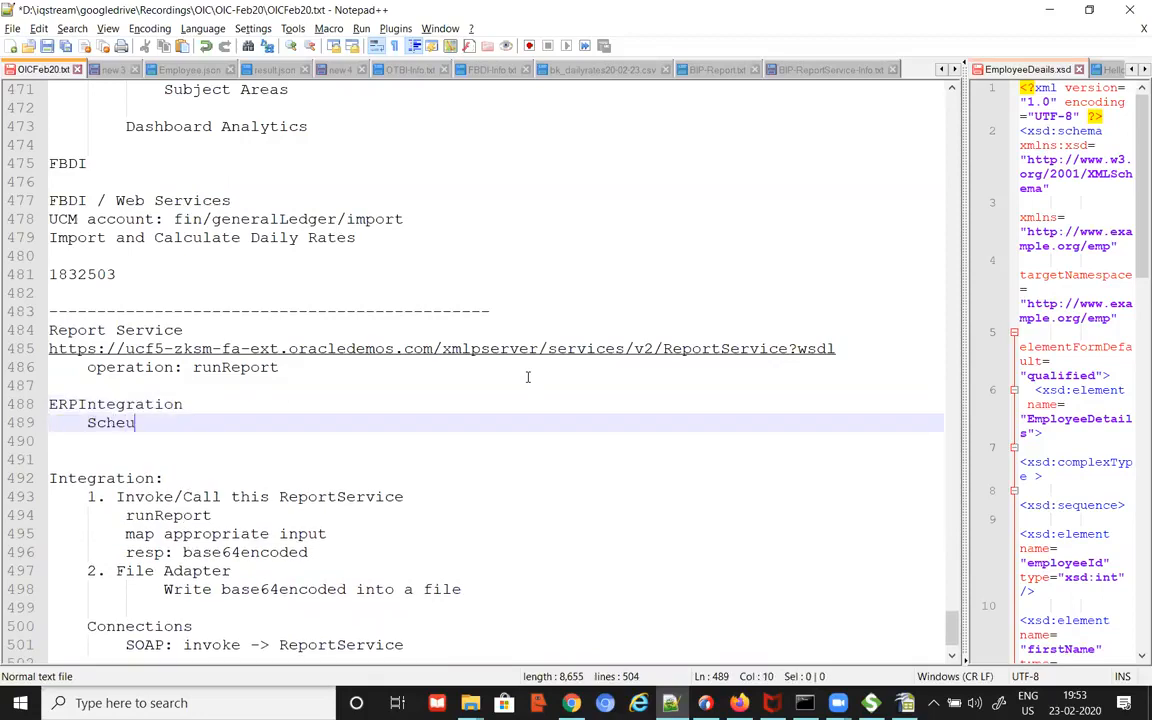
key(BackSpace)
key(BackSpace)
key(BackSpace)
key(BackSpace)
text(c)
key(BackSpace)
text(hedu)
key(BackSpace)
key(BackSpace)
key(BackSpace)
key(BackSpace)
text(hedule job)
key(Return)
text(download)
key(BackSpace)
key(BackSpace)
key(BackSpace)
key(BackSpace)
key(BackSpace)
key(BackSpace)
key(BackSpace)
key(BackSpace)
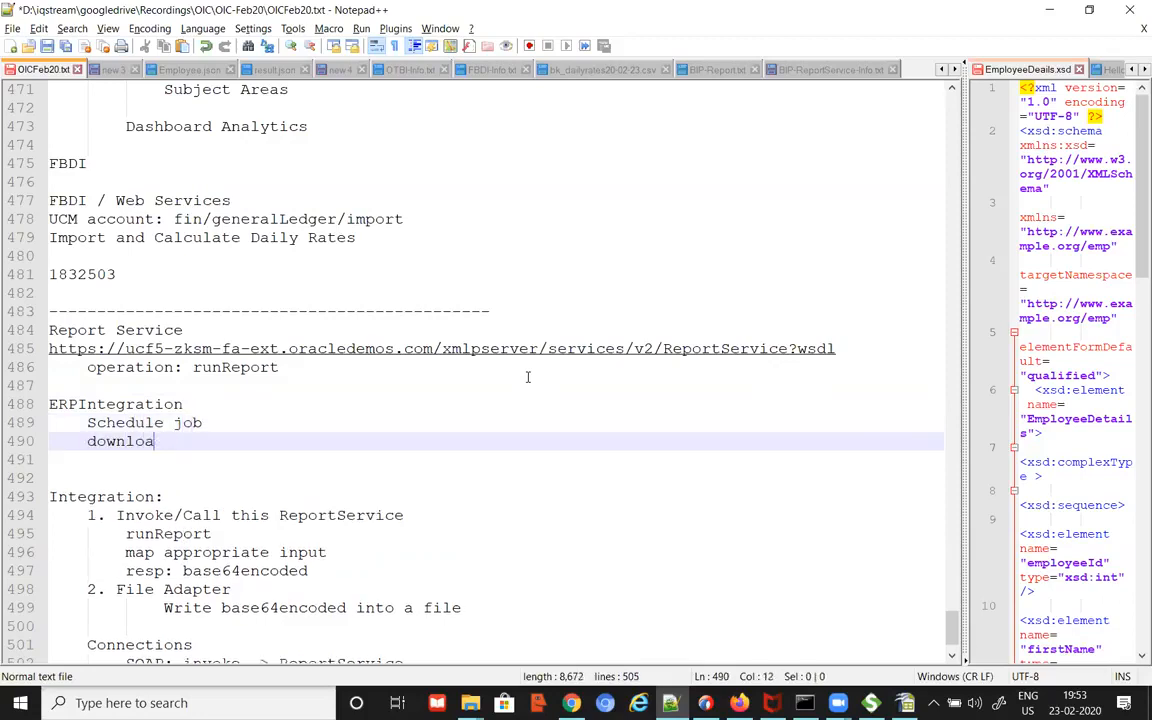
text(uplo)
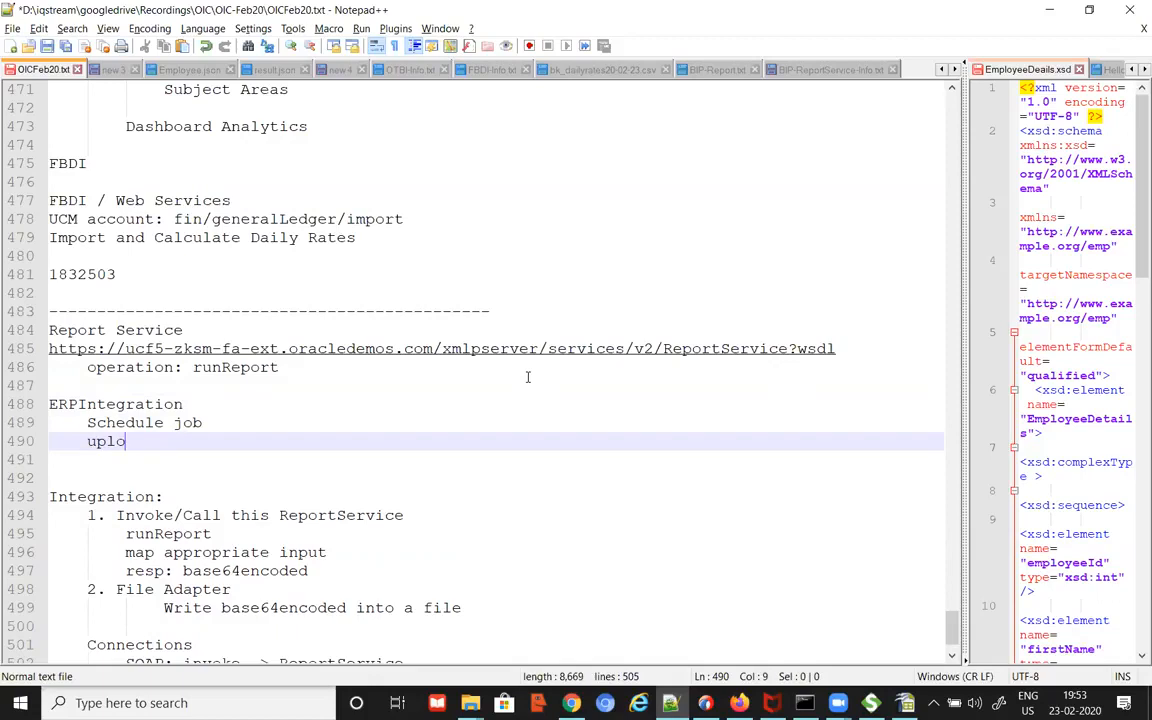
text(ad to UCM)
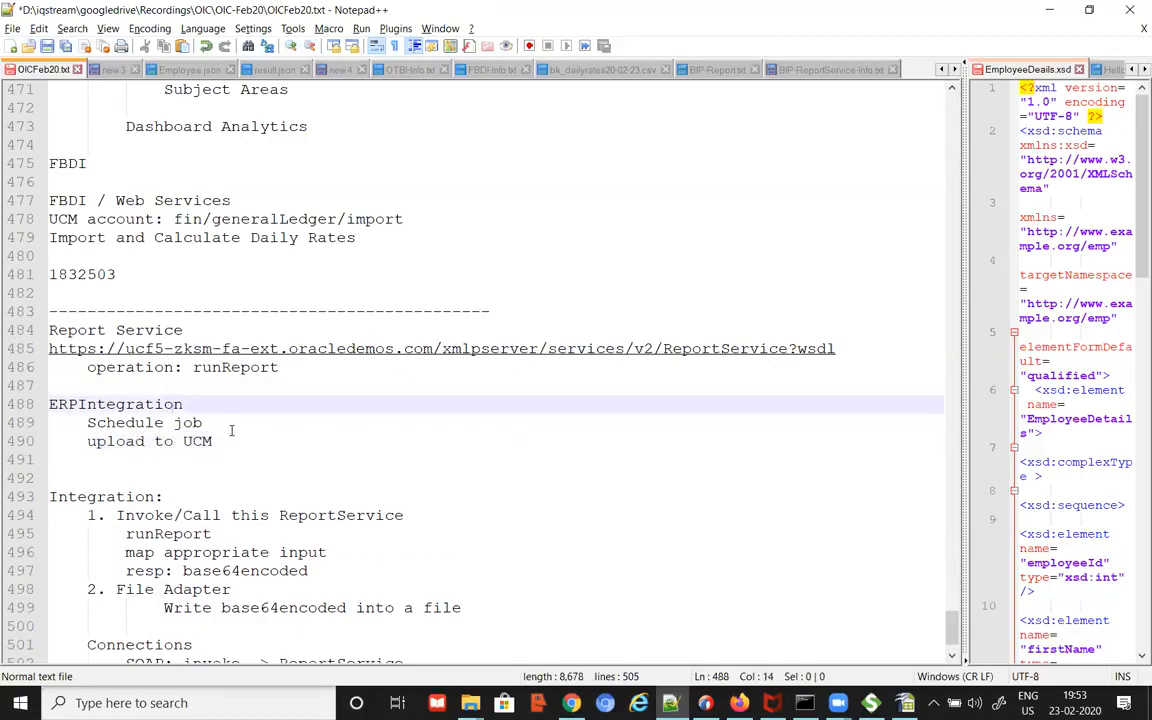
Step: Add an 'ERP Cloud Adapter' line below the ERPIntegration notes
key(Return)
key(Return)
text(ERP Cloud Adapter)
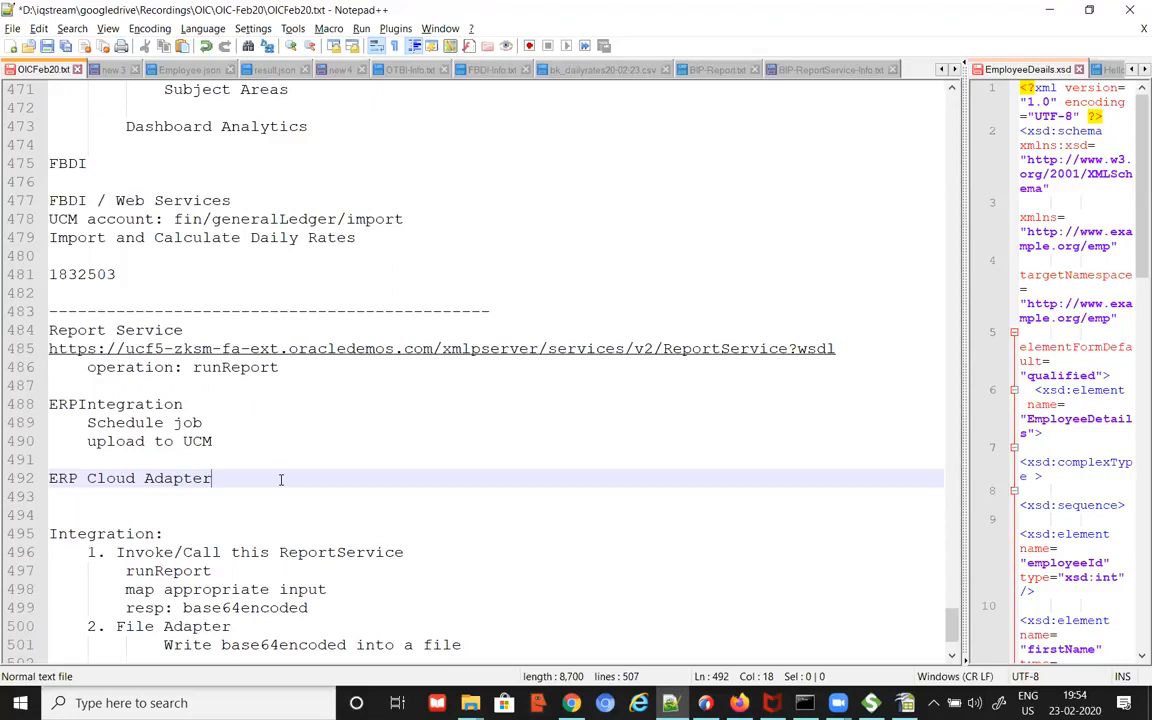
click(196, 329)
key(ctrl+shift+Left)
key(ctrl+shift+Left)
drag(196, 403, 13, 403)
click(205, 465)
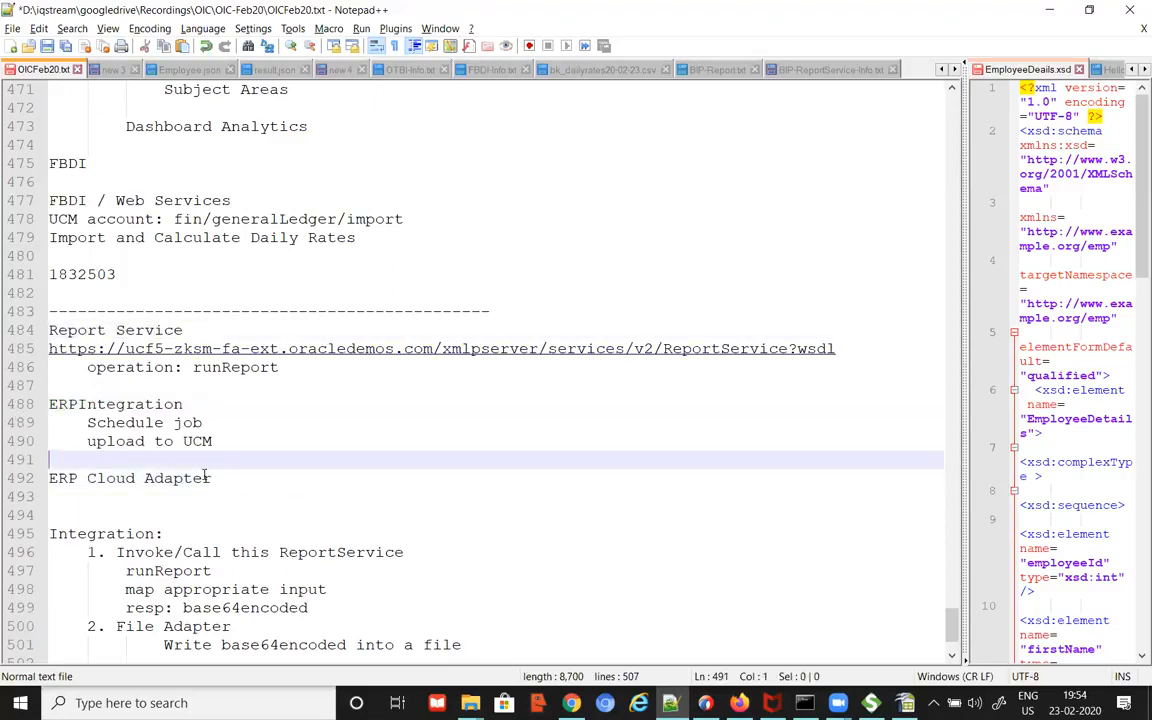
Step: Add a 'Supplier' line below upload to UCM
key(Up)
text(Supp)
key(BackSpace)
key(BackSpace)
key(BackSpace)
key(BackSpace)
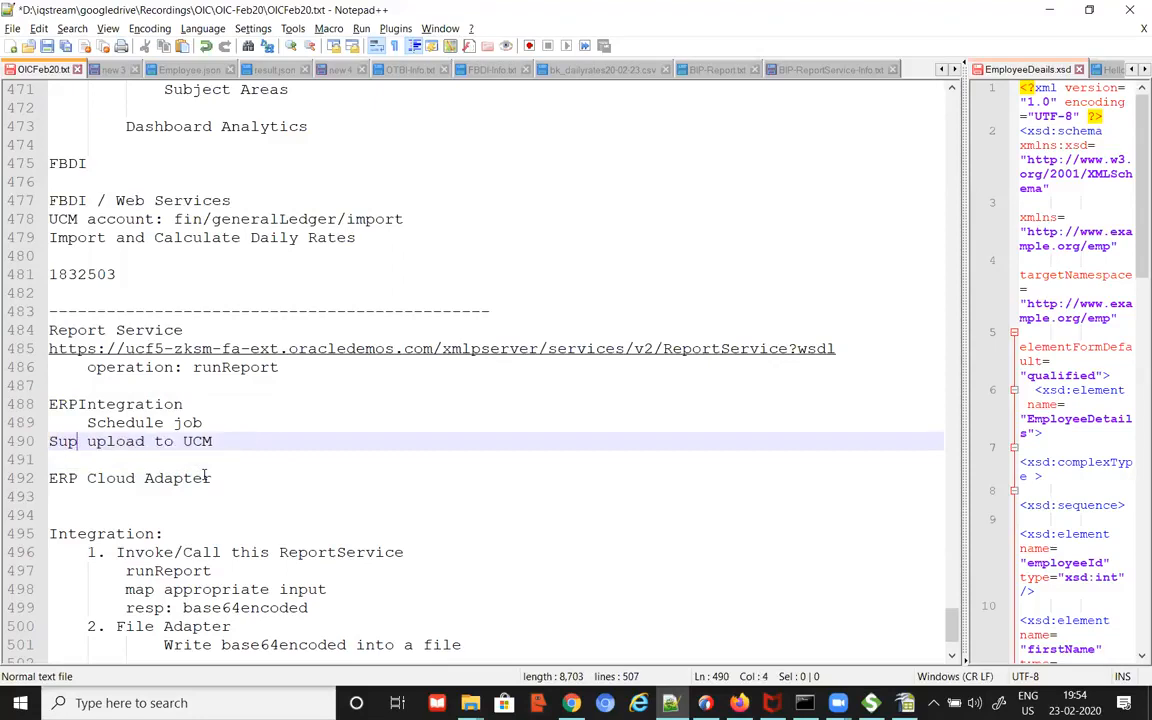
key(Down)
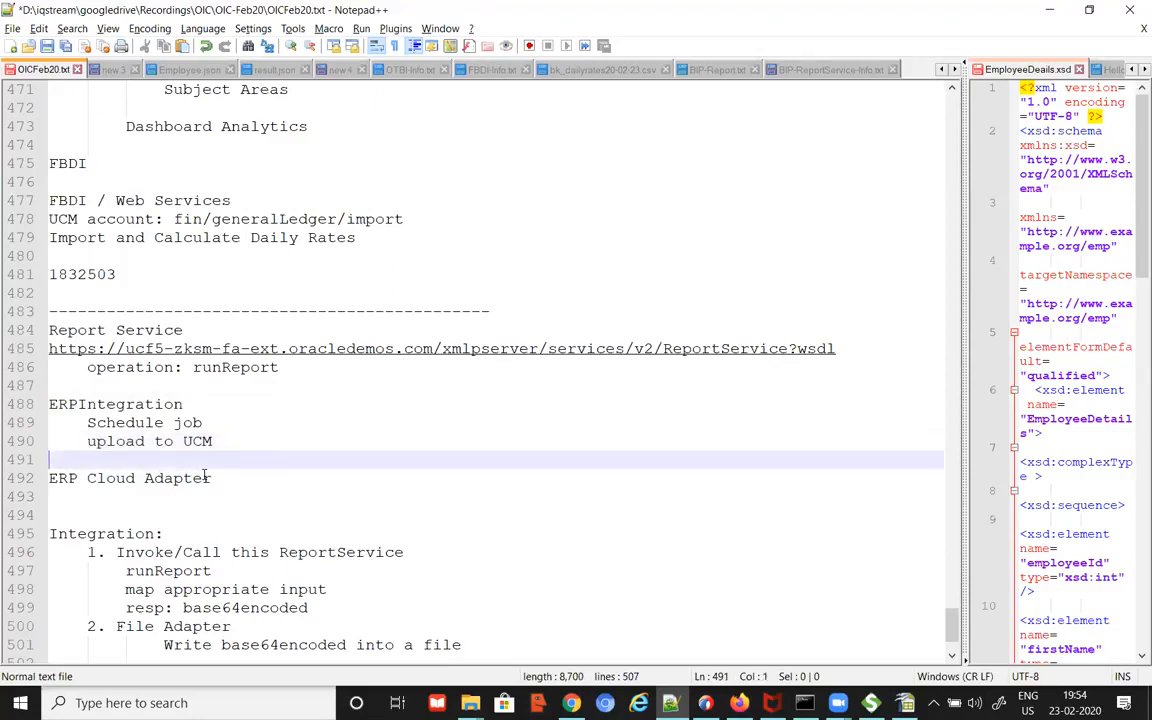
key(Return)
text(Supplier)
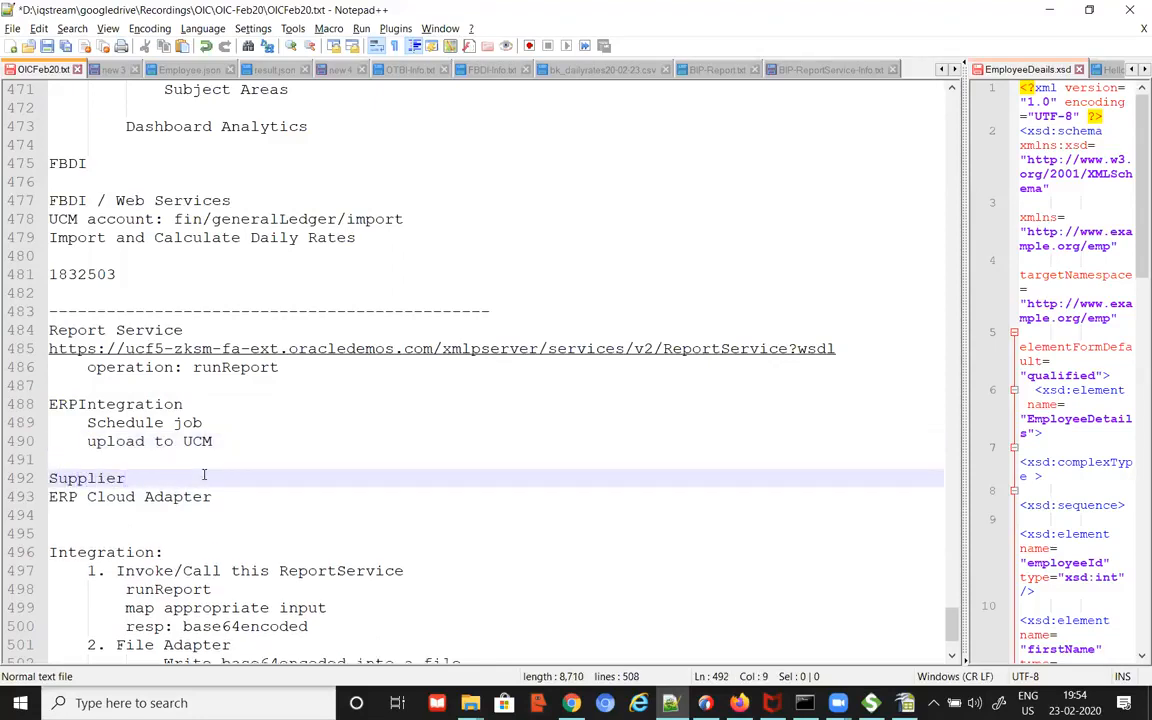
key(Return)
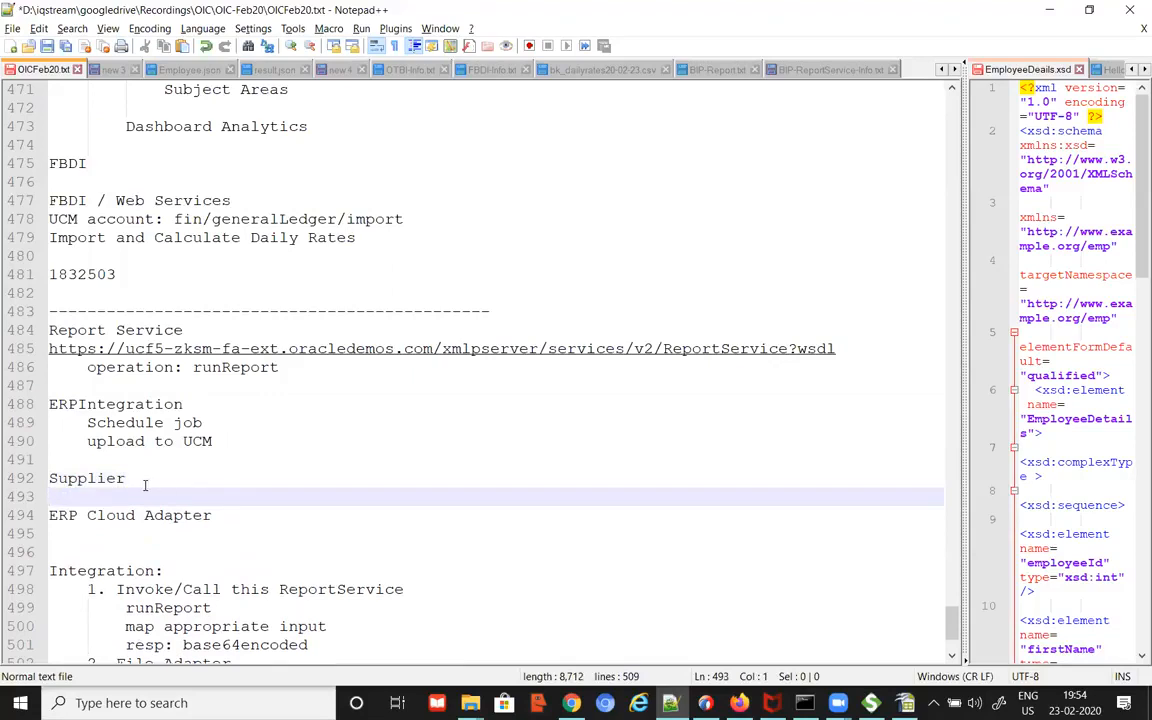
click(145, 483)
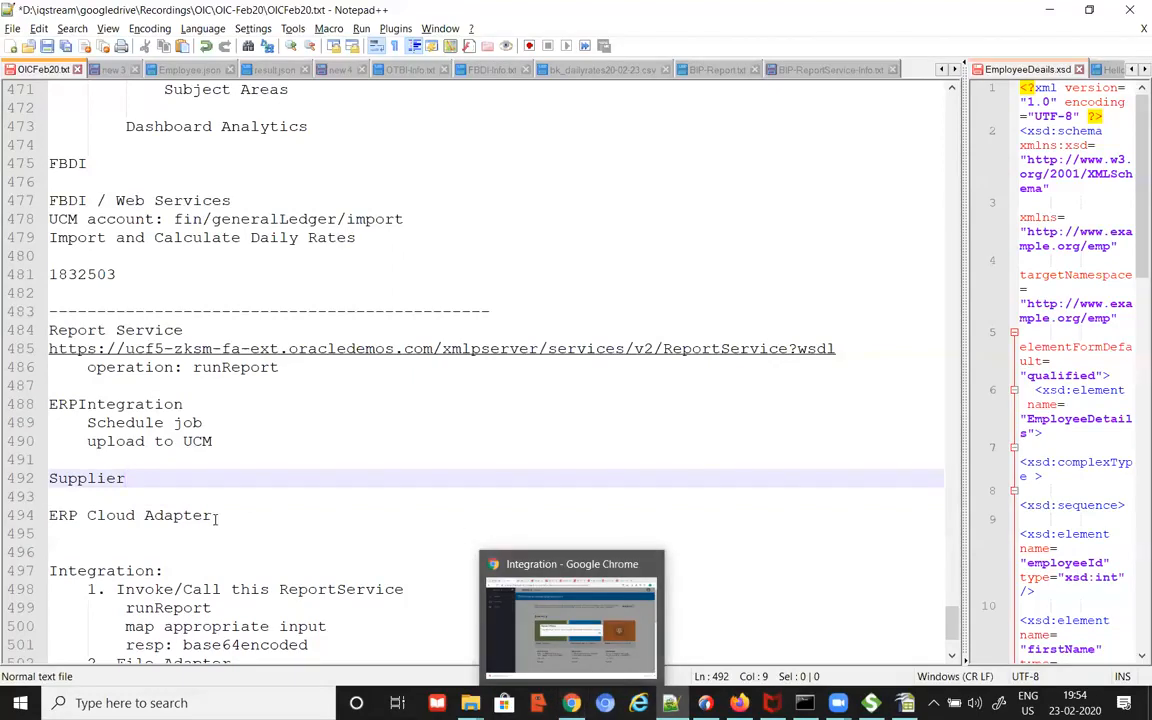
drag(127, 478, 98, 398)
click(97, 387)
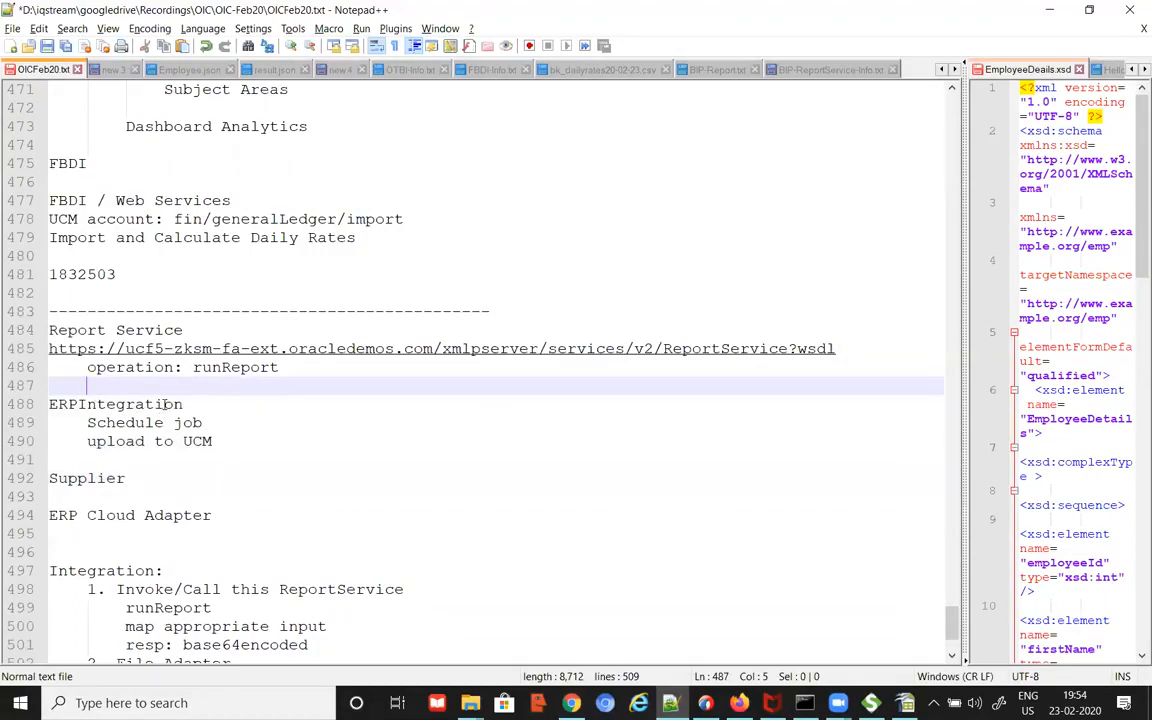
click(85, 496)
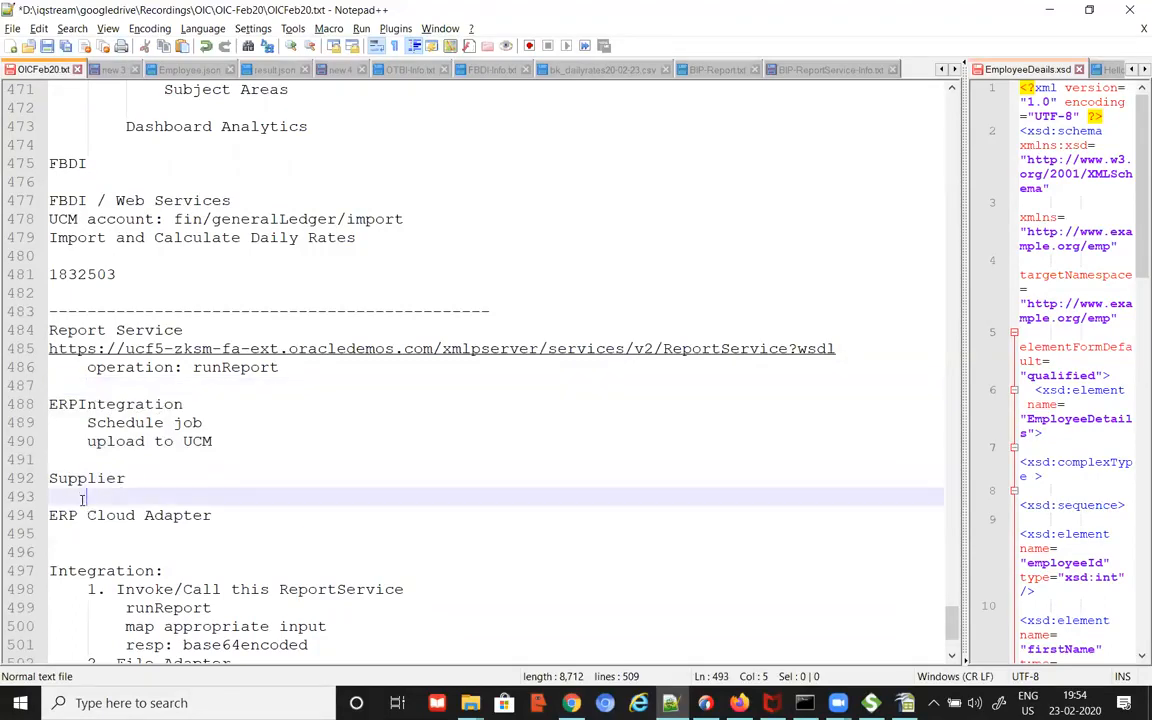
scroll(198, 500, down, 3)
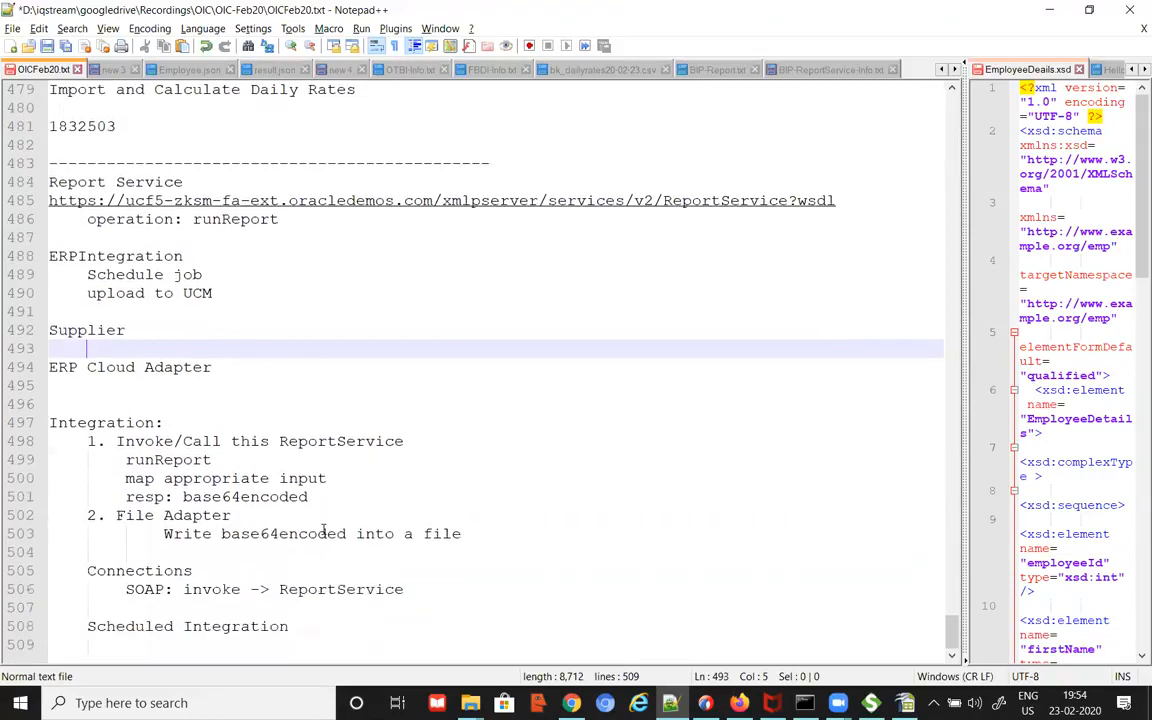
Step: Add 'HCM Cloud Adapter' directly beneath ERP Cloud Adapter, correcting the 'Adpter' typo
drag(213, 368, 50, 368)
click(222, 367)
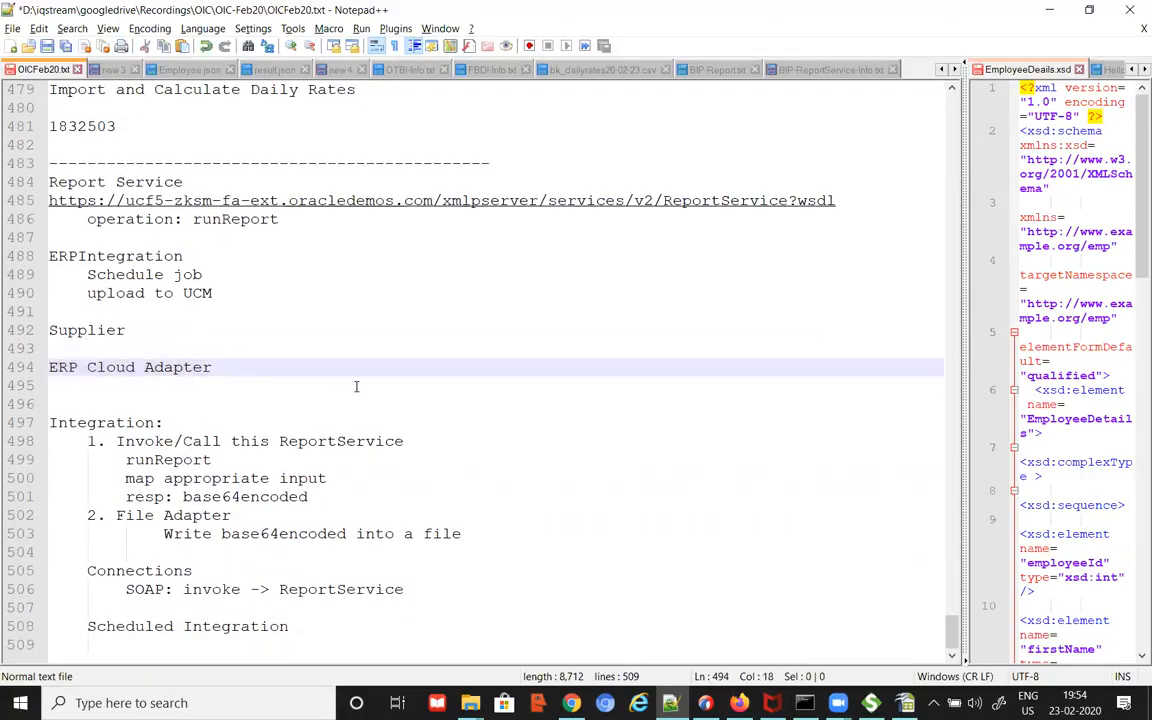
key(Return)
text(HCM C)
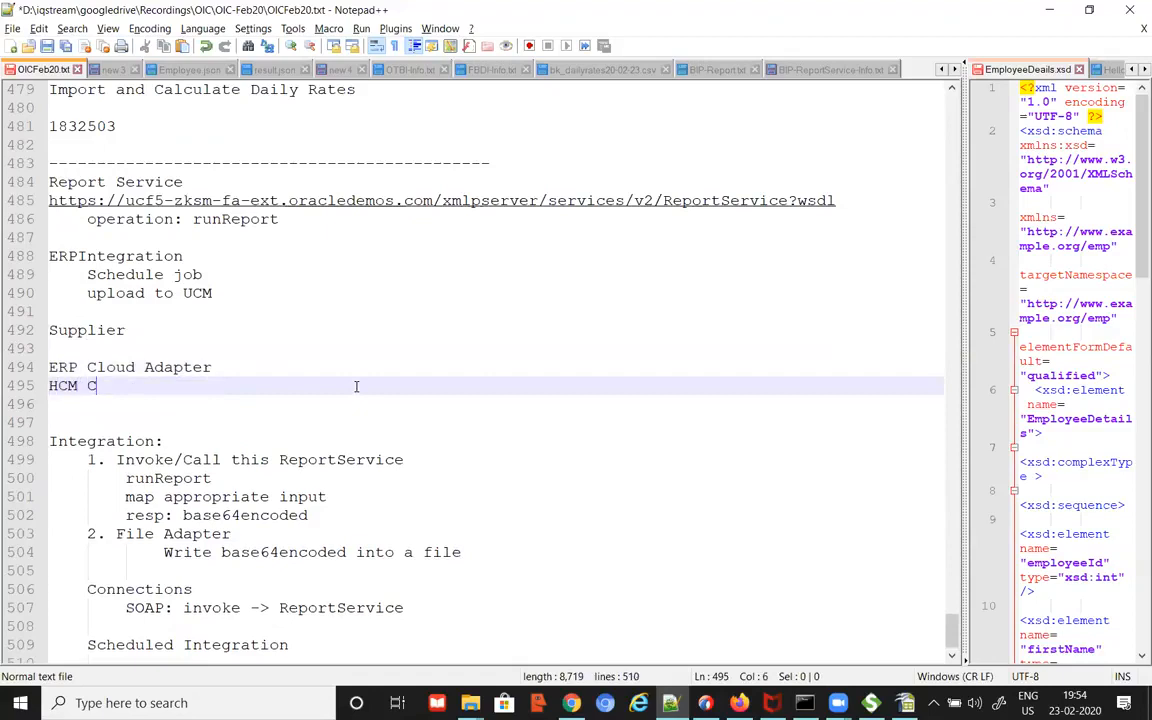
text(loud Adpter)
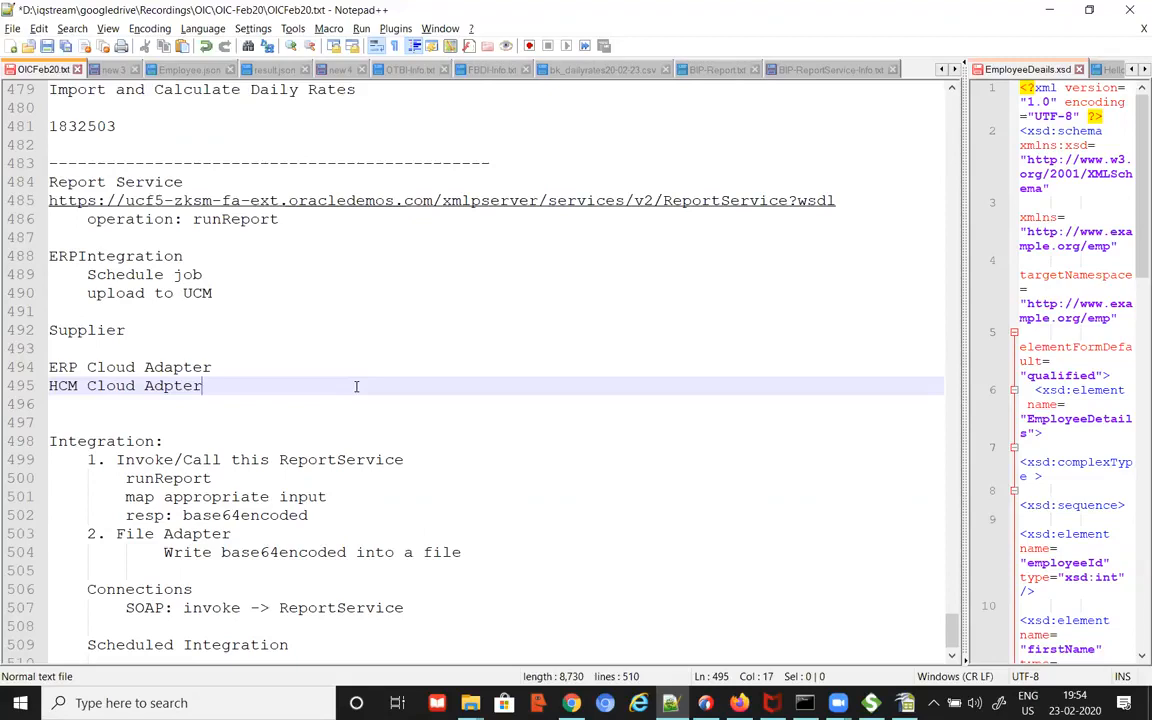
key(Left)
key(Left)
key(Left)
key(Left)
text(a)
drag(213, 367, 49, 367)
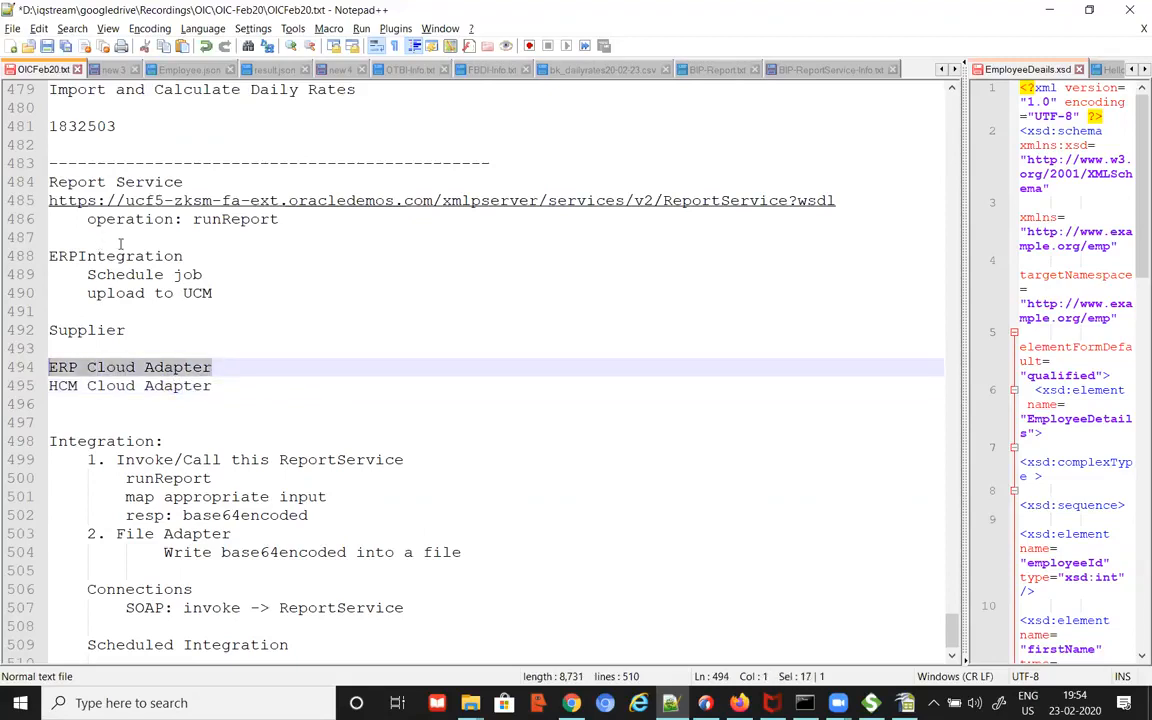
click(300, 370)
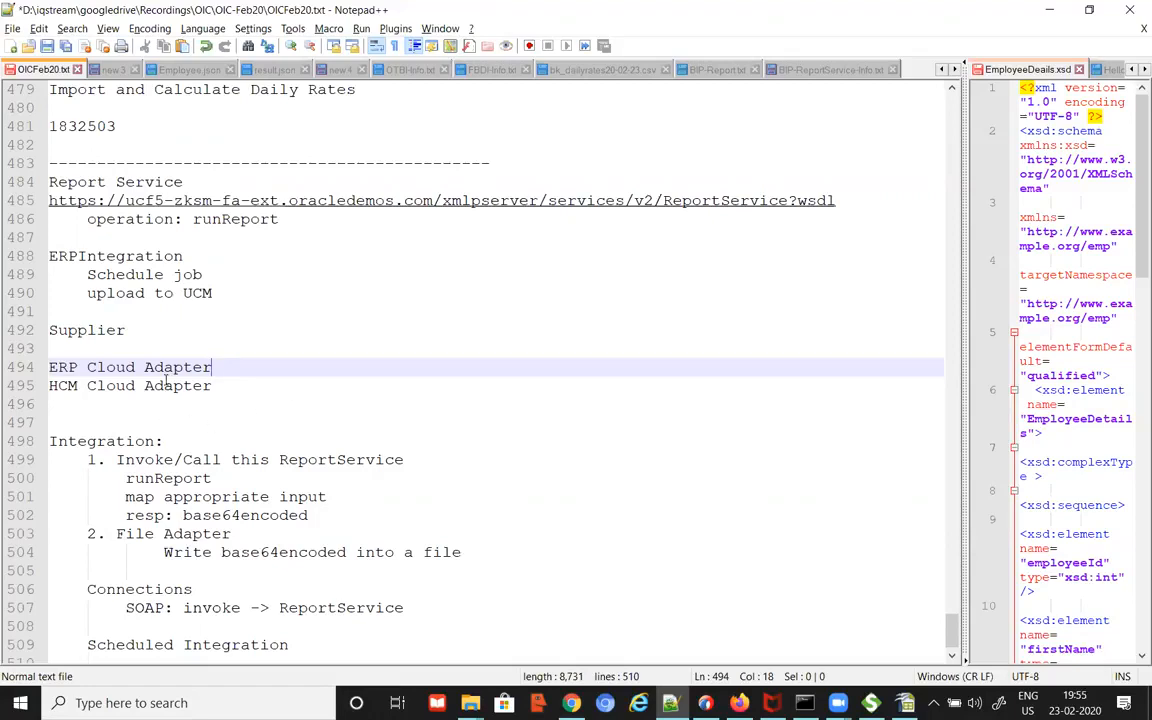
double_click(205, 368)
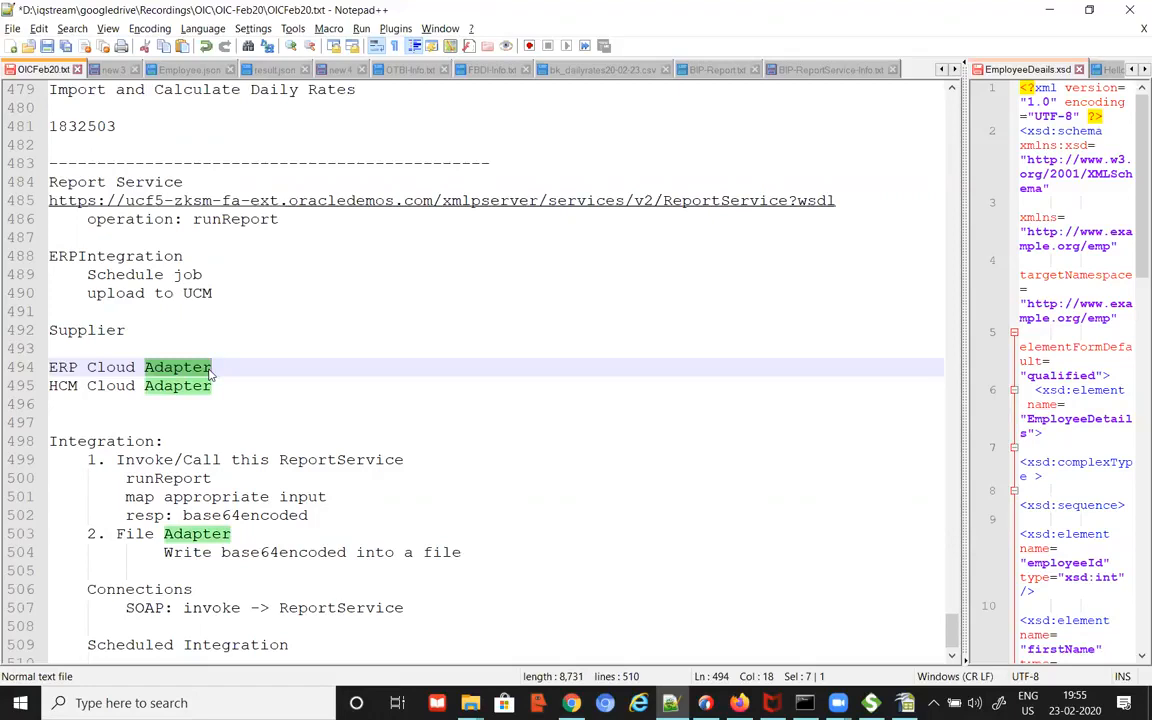
click(182, 367)
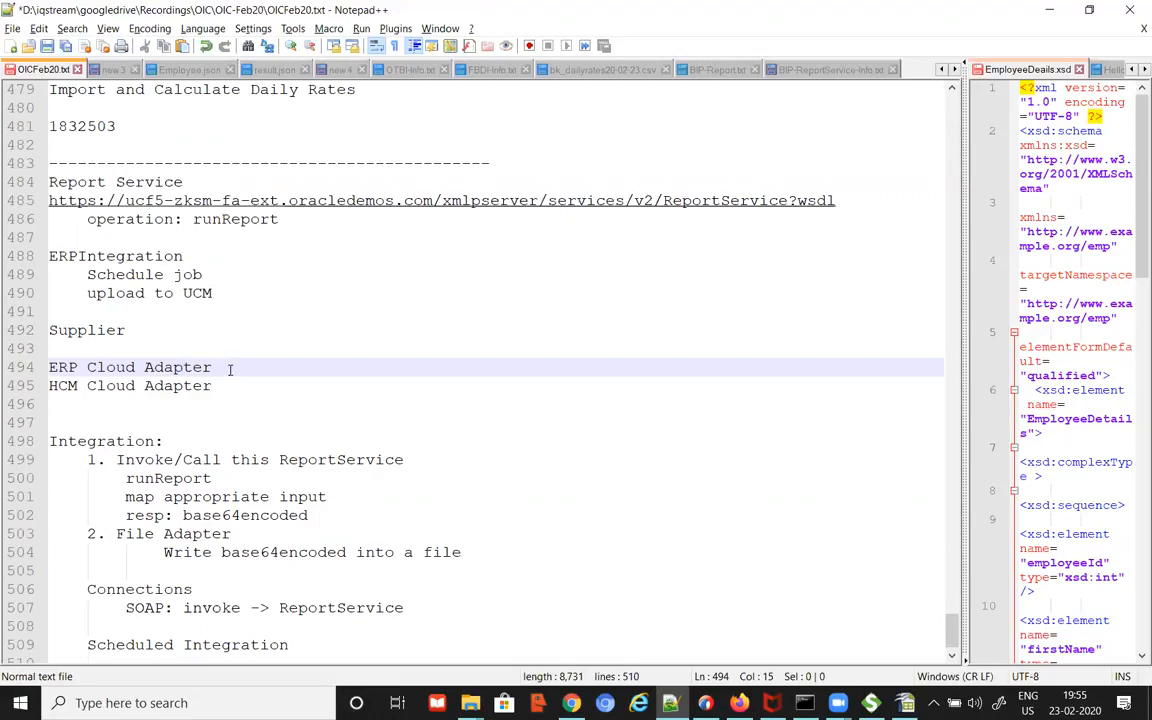
drag(220, 368, 45, 368)
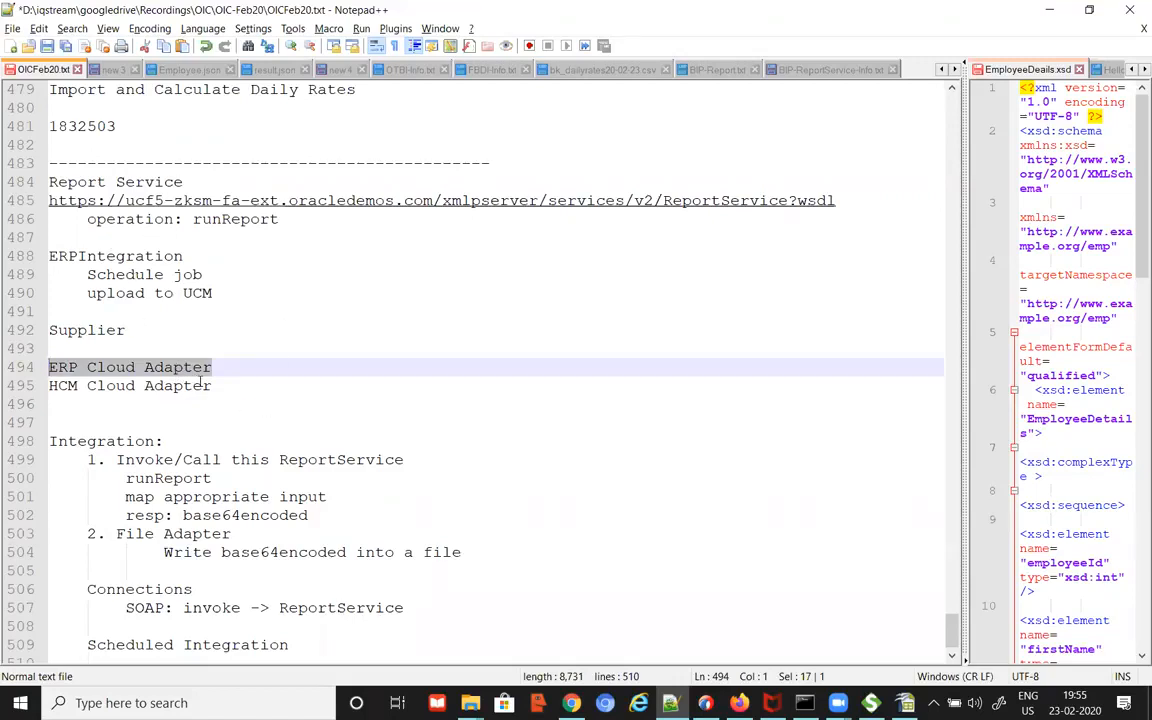
click(351, 360)
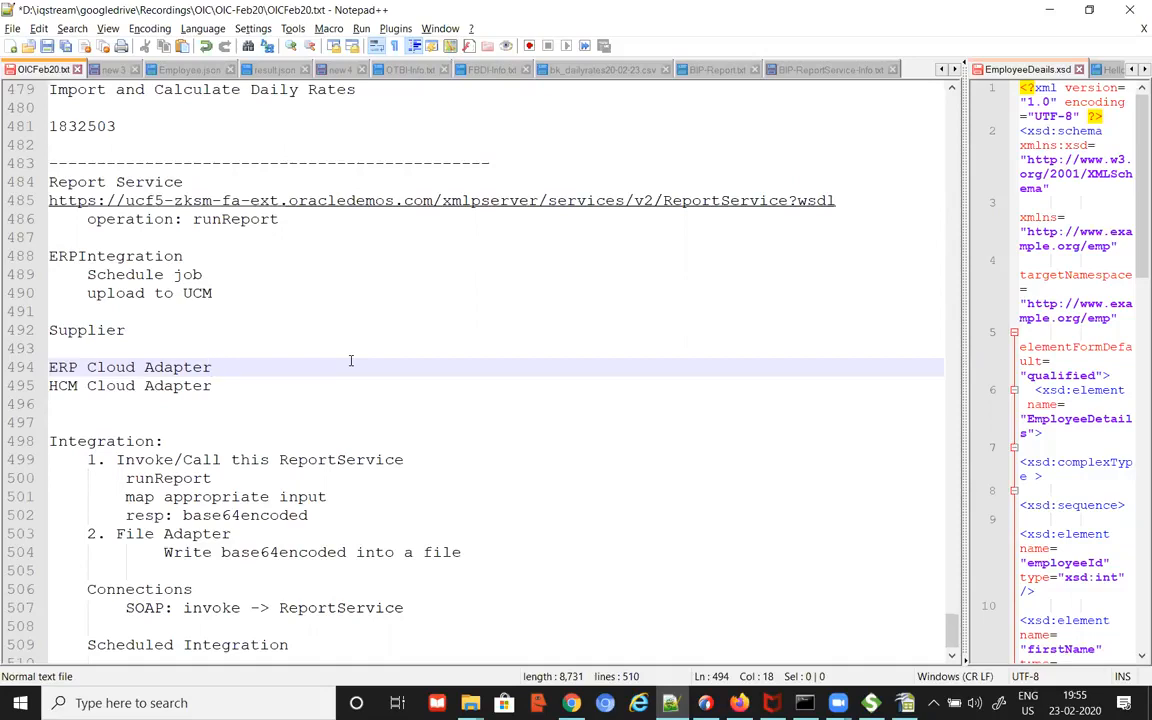
scroll(350, 360, down, 1)
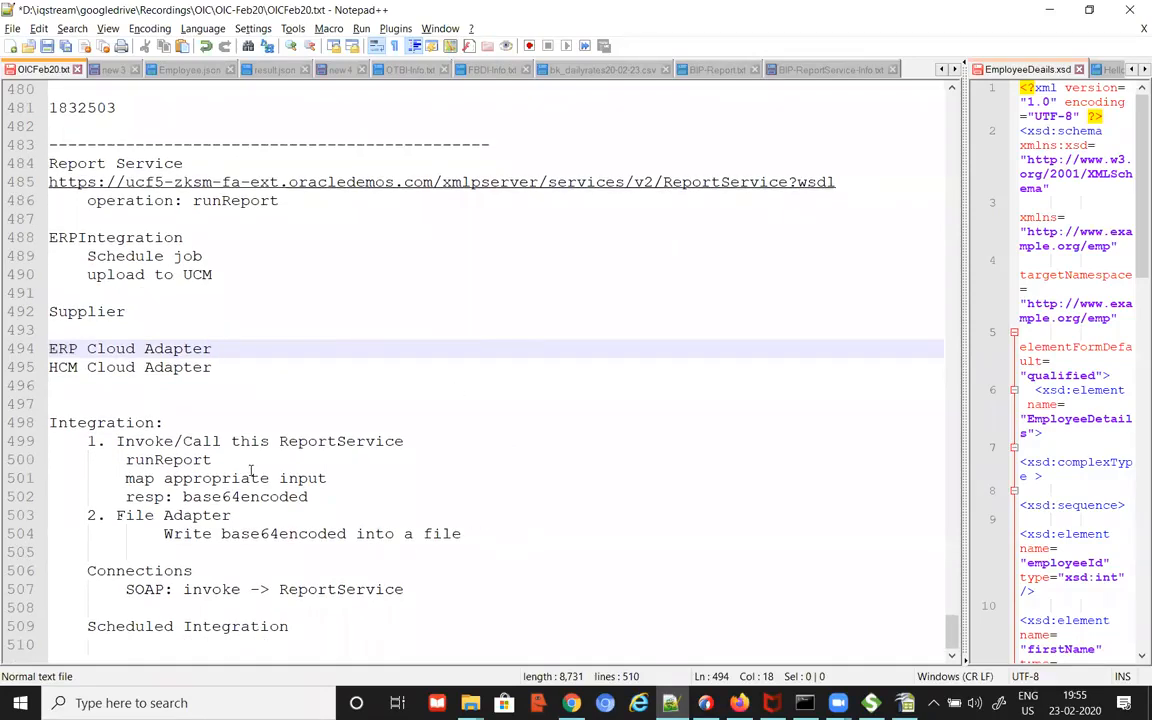
Step: Highlight Service, runReport, SOAP and base64encoded in the notes to review their occurrences
double_click(129, 164)
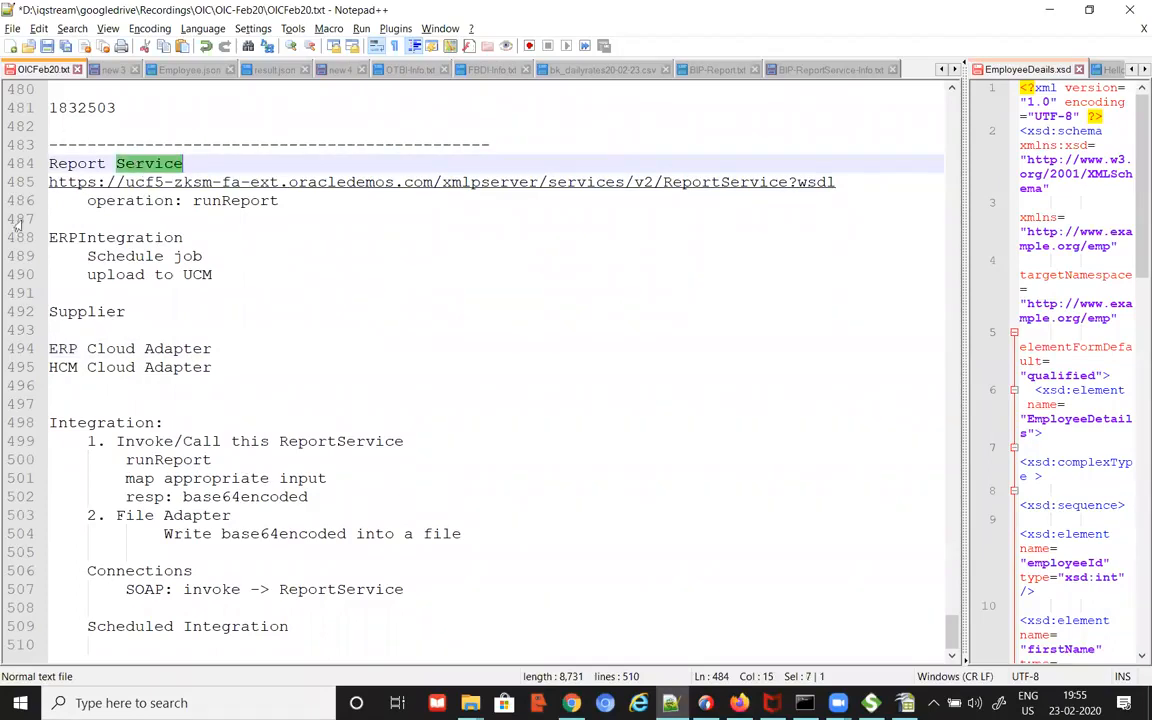
double_click(172, 461)
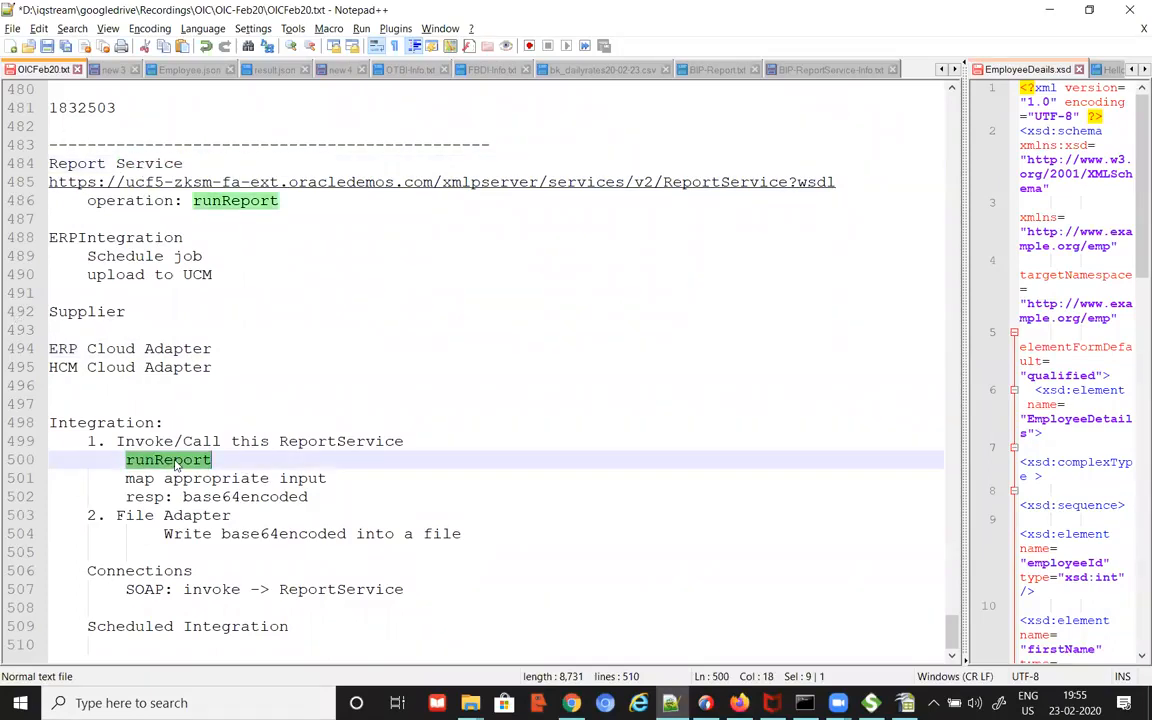
drag(126, 590, 155, 597)
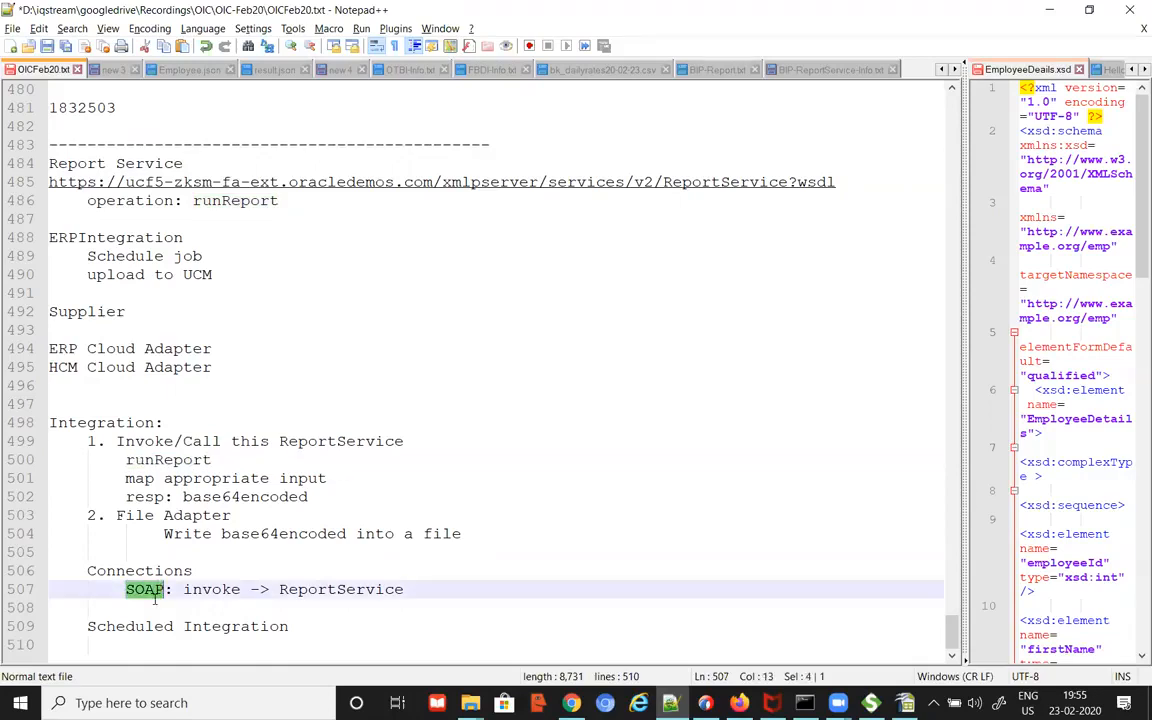
click(153, 600)
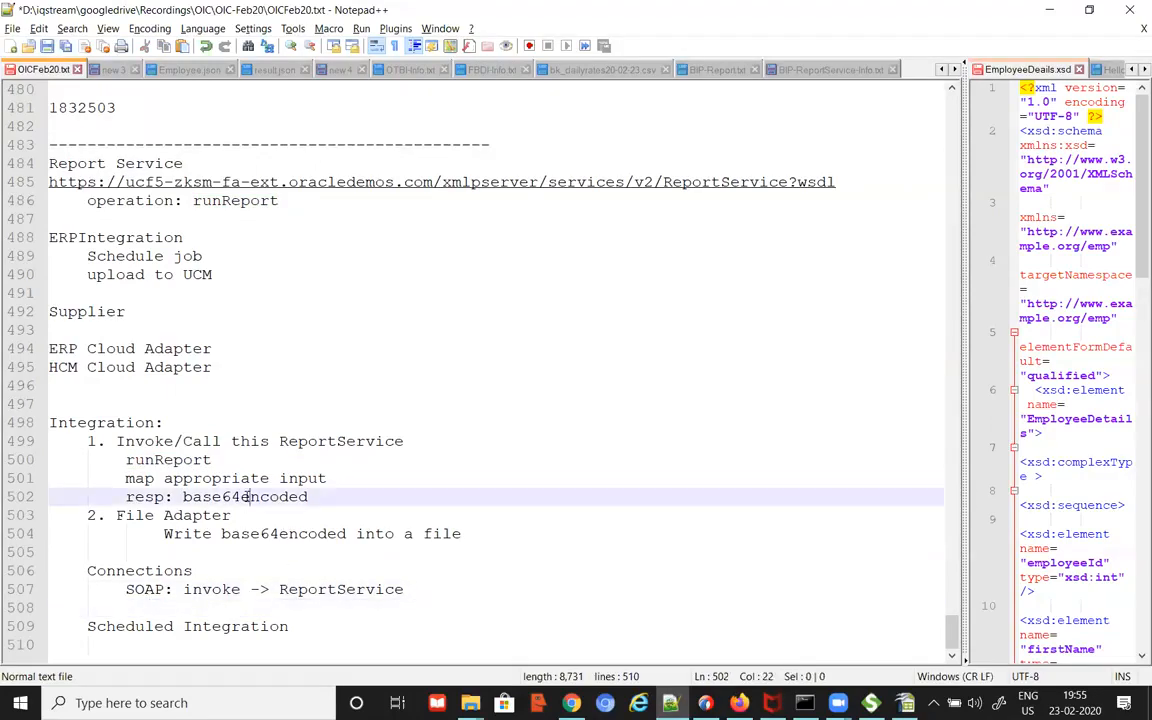
double_click(252, 497)
Step: Add 'File Adapter: invoke' below the SOAP entry in OICFeb20.txt and save the file
click(141, 604)
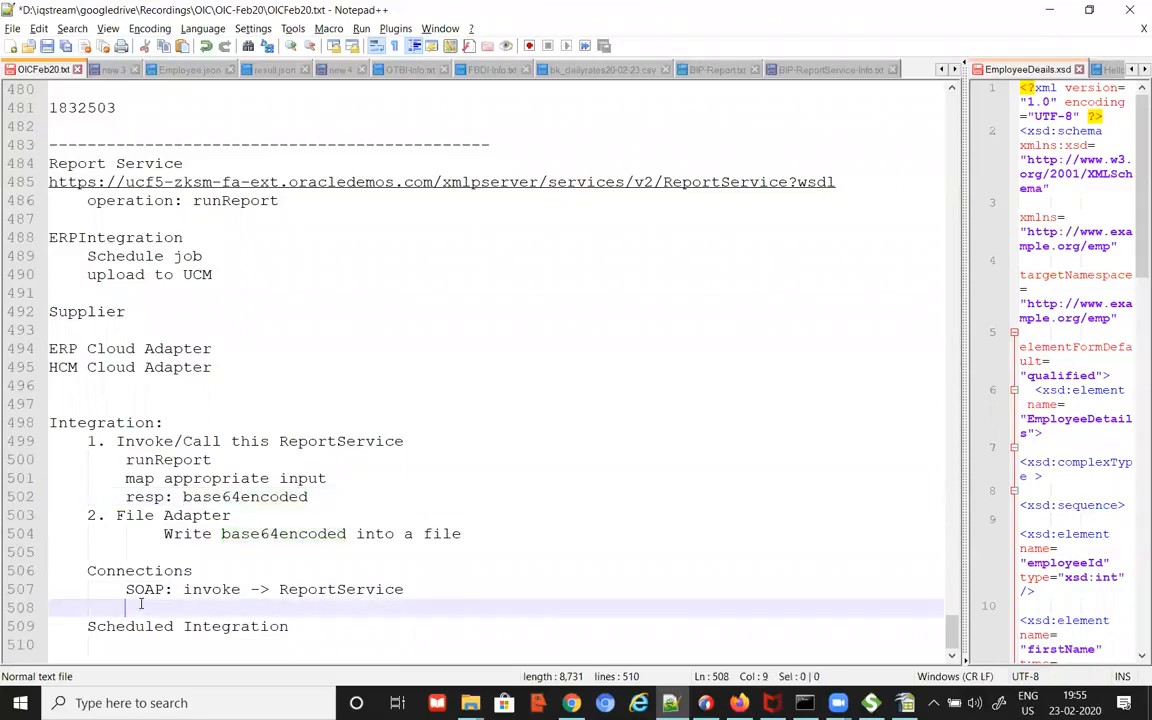
text(File)
key(BackSpace)
key(BackSpace)
text(e Ada)
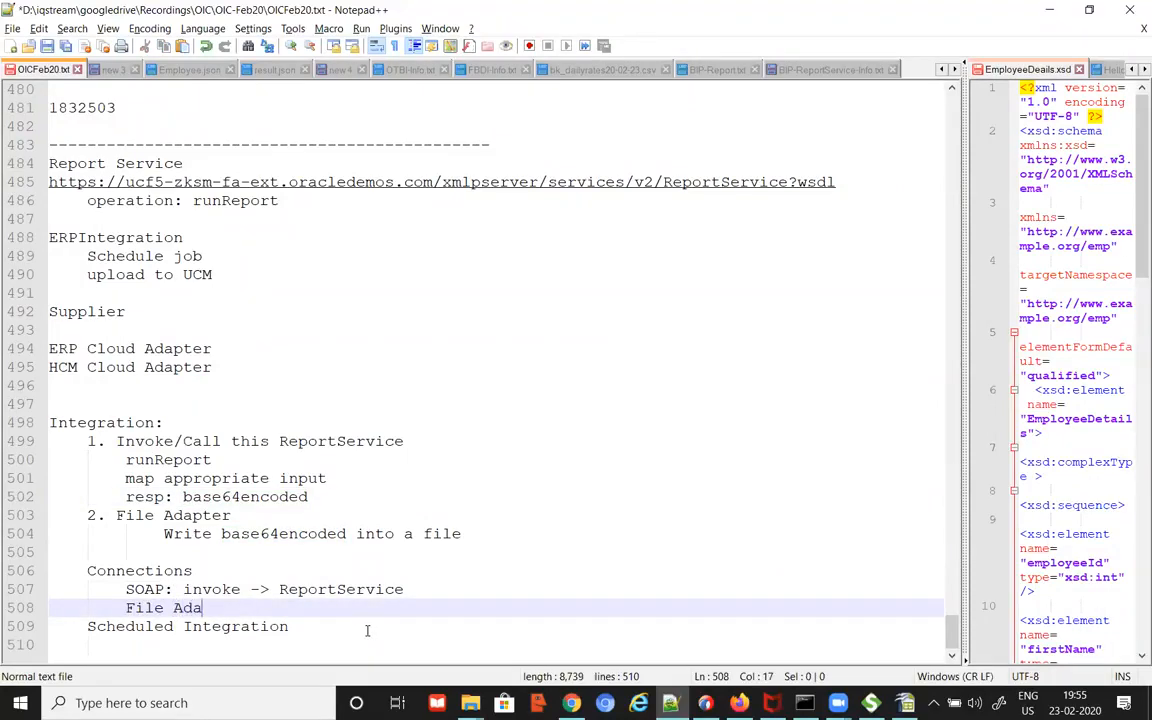
text(pter: invoke)
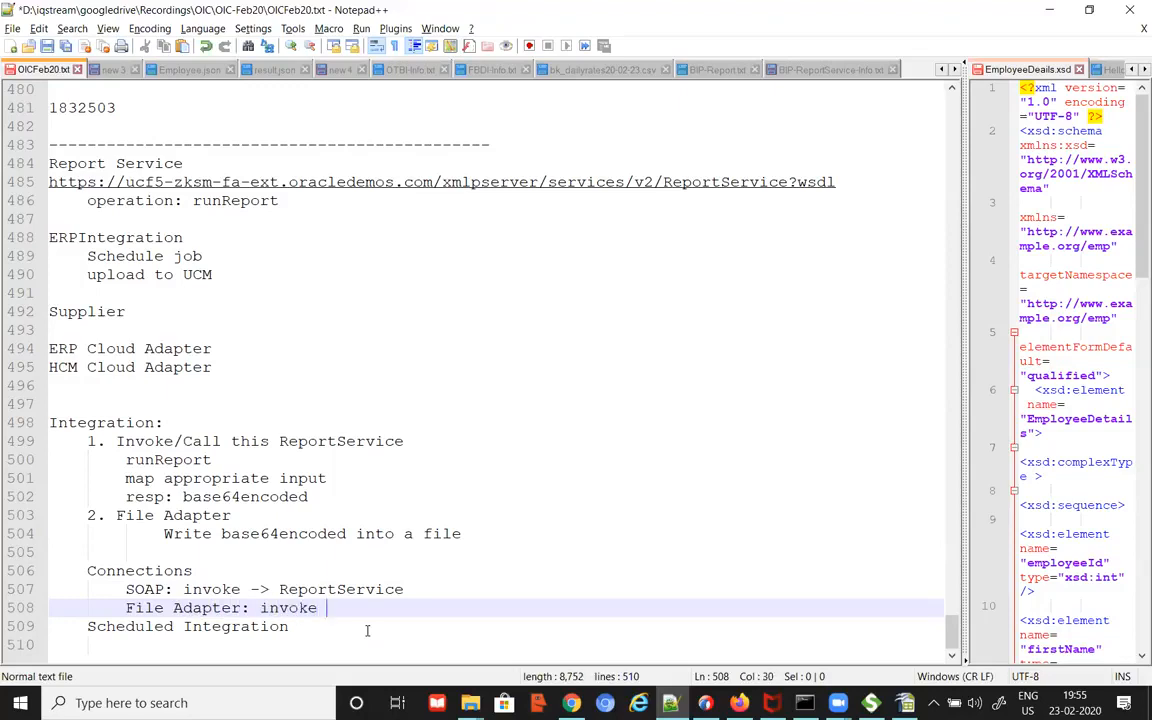
key(Return)
key(Down)
key(Down)
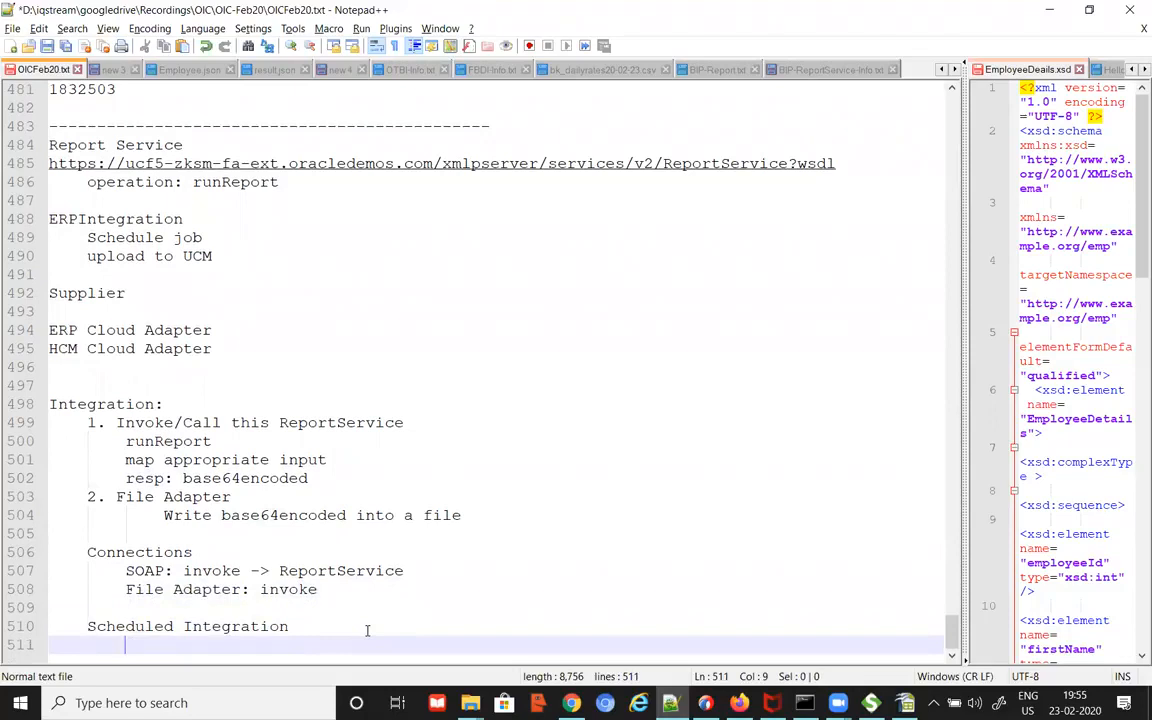
key(ctrl+s)
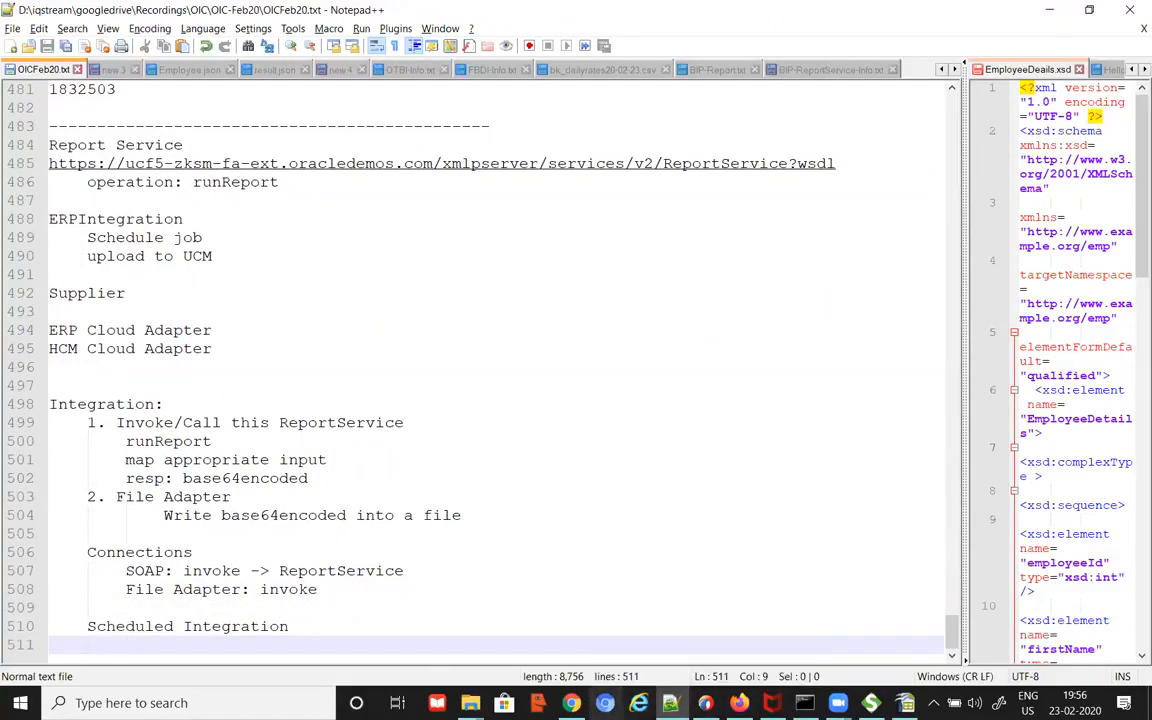
click(571, 703)
Step: Start a new connection from Designer > Connections using the SOAP adapter
click(88, 128)
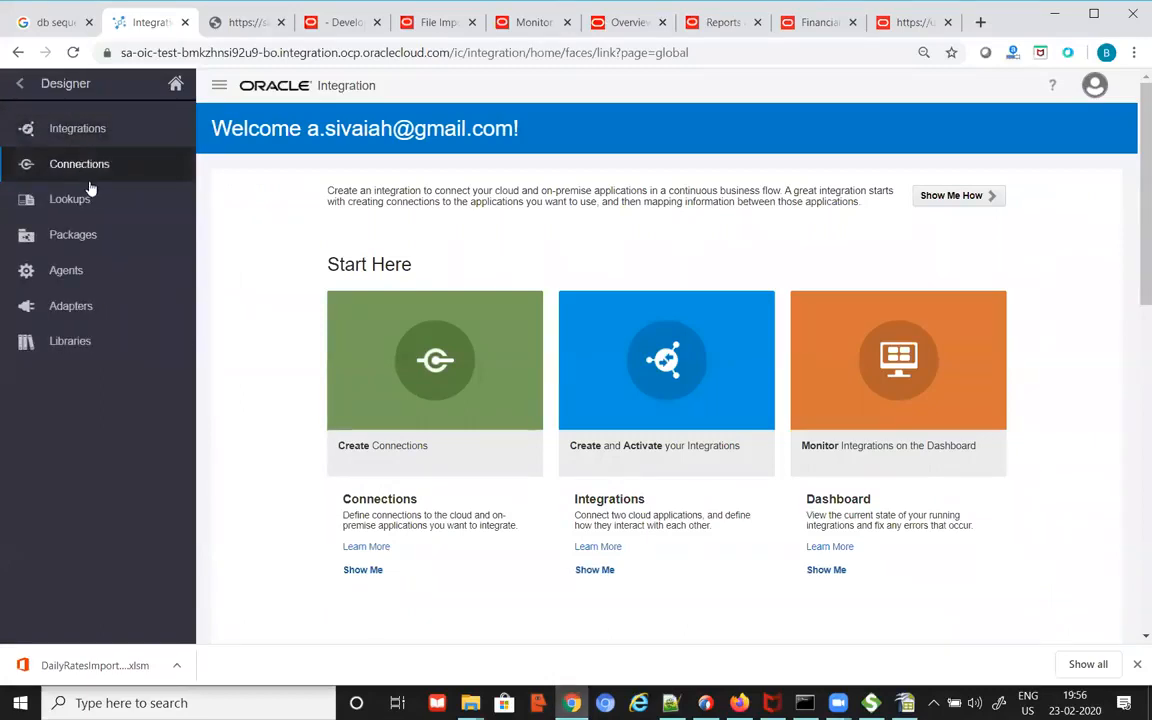
click(88, 180)
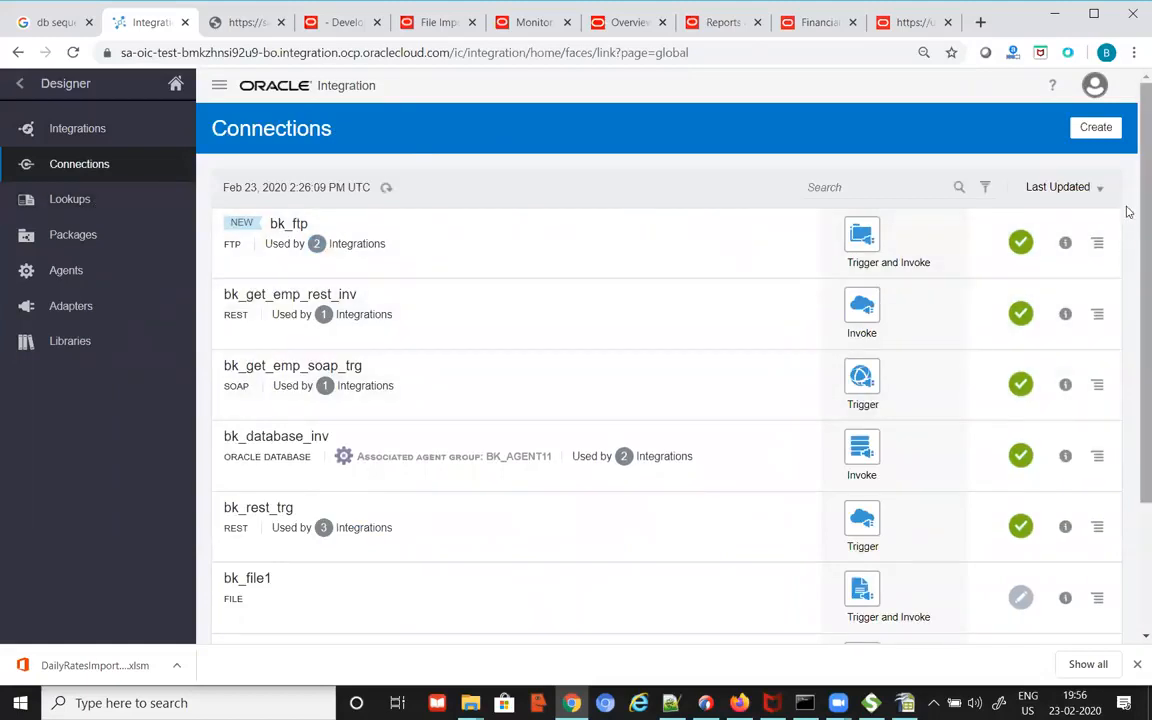
click(1097, 129)
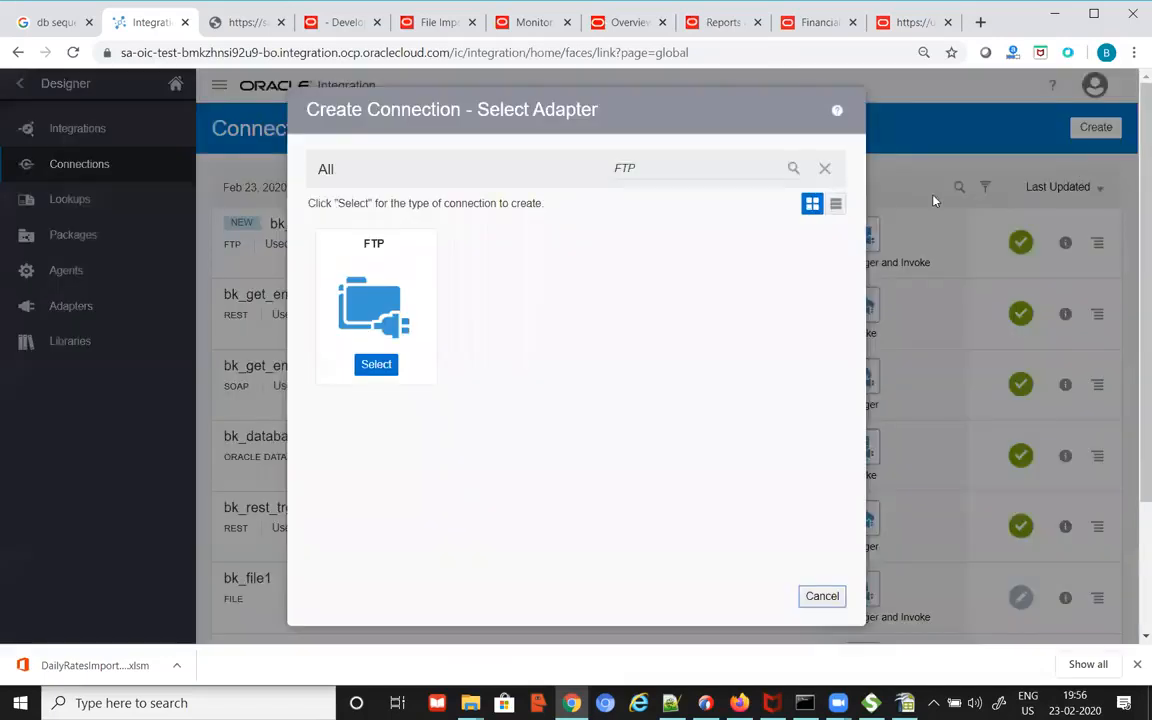
click(672, 168)
key(ctrl+a)
text(SOA)
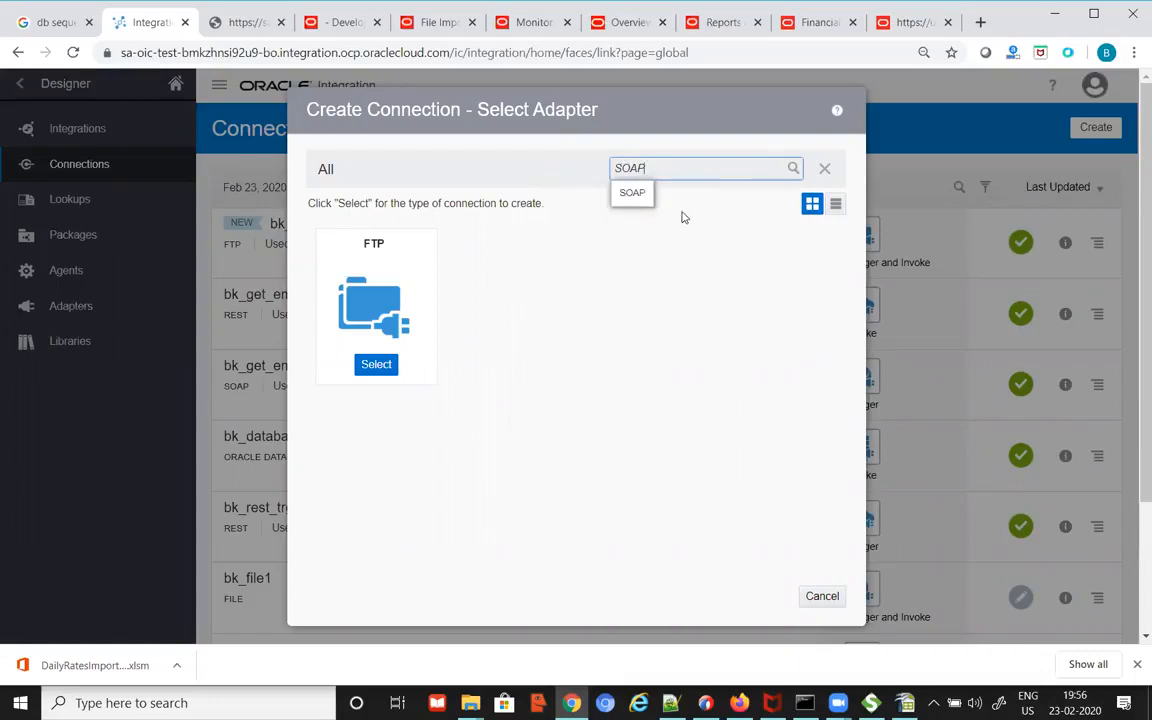
click(632, 192)
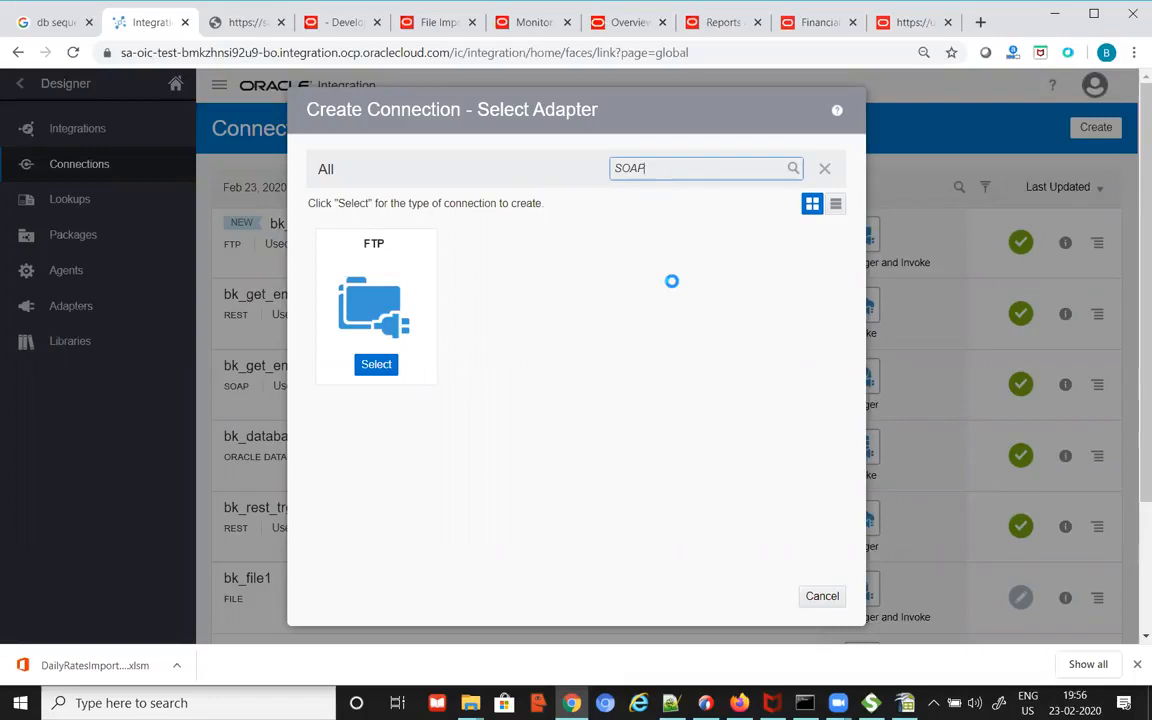
click(379, 366)
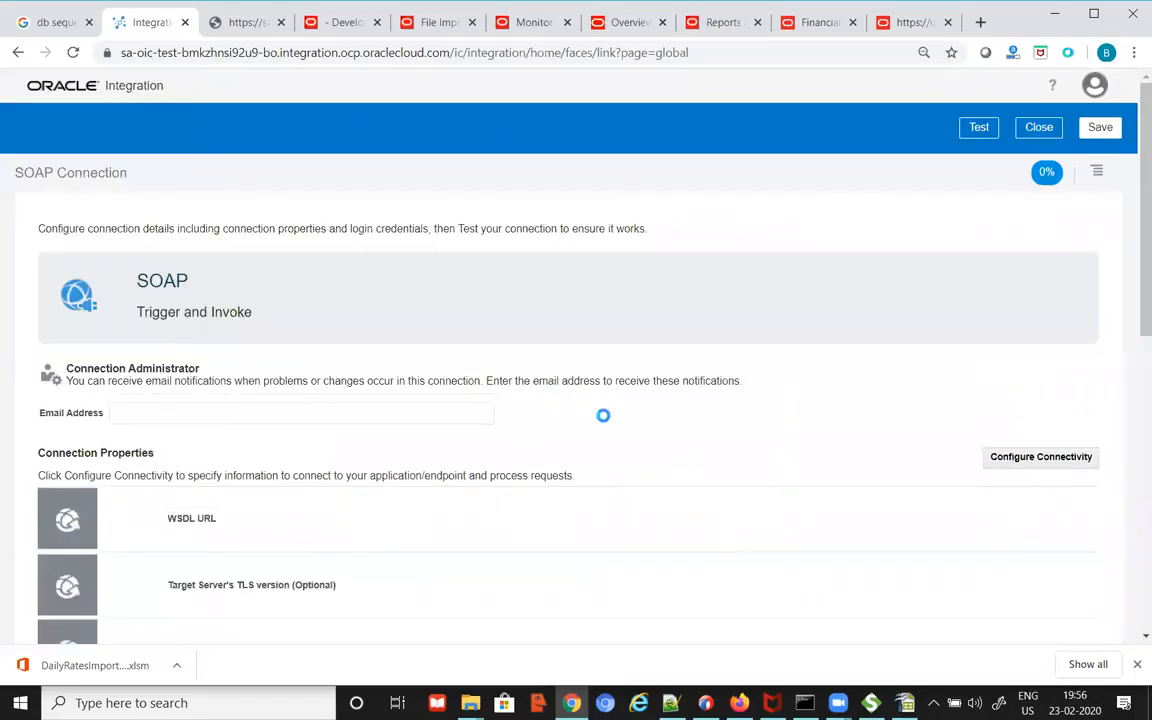
Step: Name the connection bk_fusion_report_svc_inv with the Invoke role and create it
scroll(600, 425, down, 2)
click(481, 136)
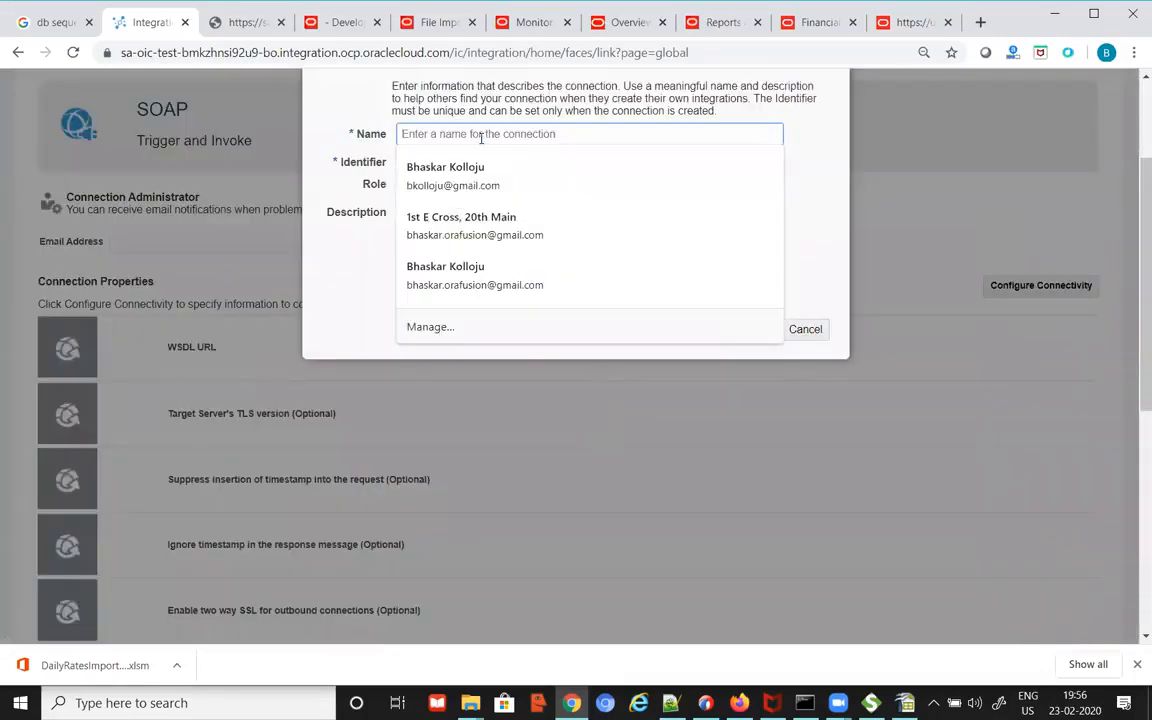
text(bk_fusion_report_svc)
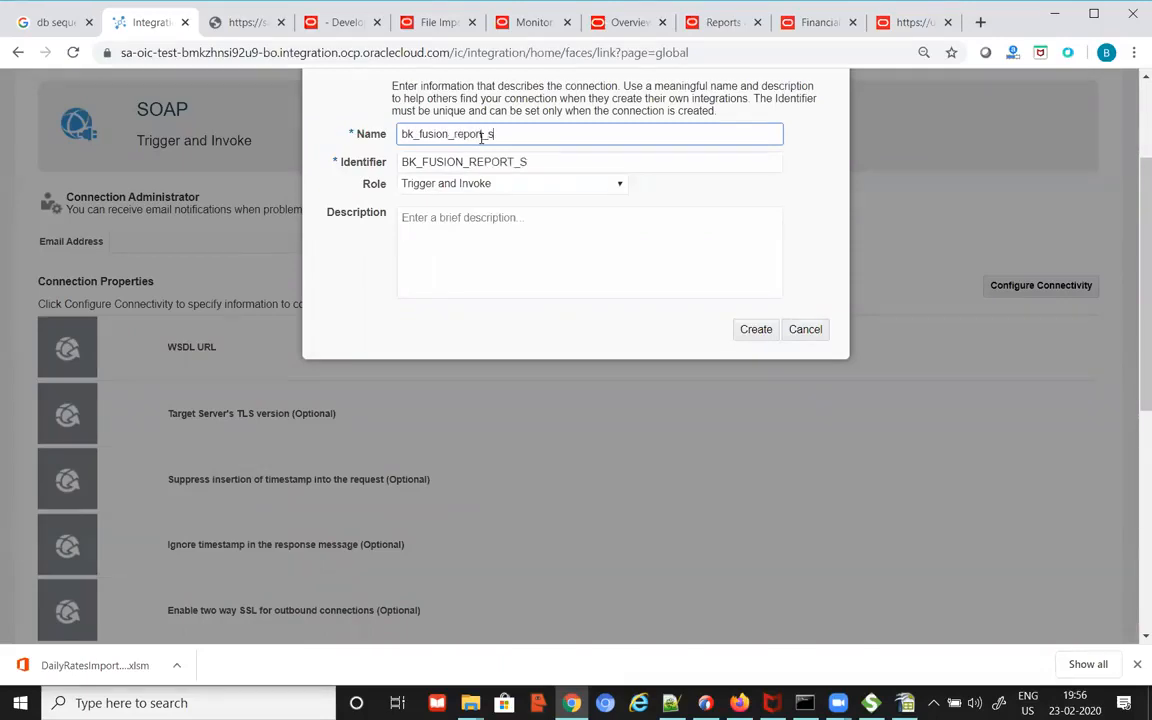
text(_inv)
click(552, 183)
click(507, 217)
click(757, 333)
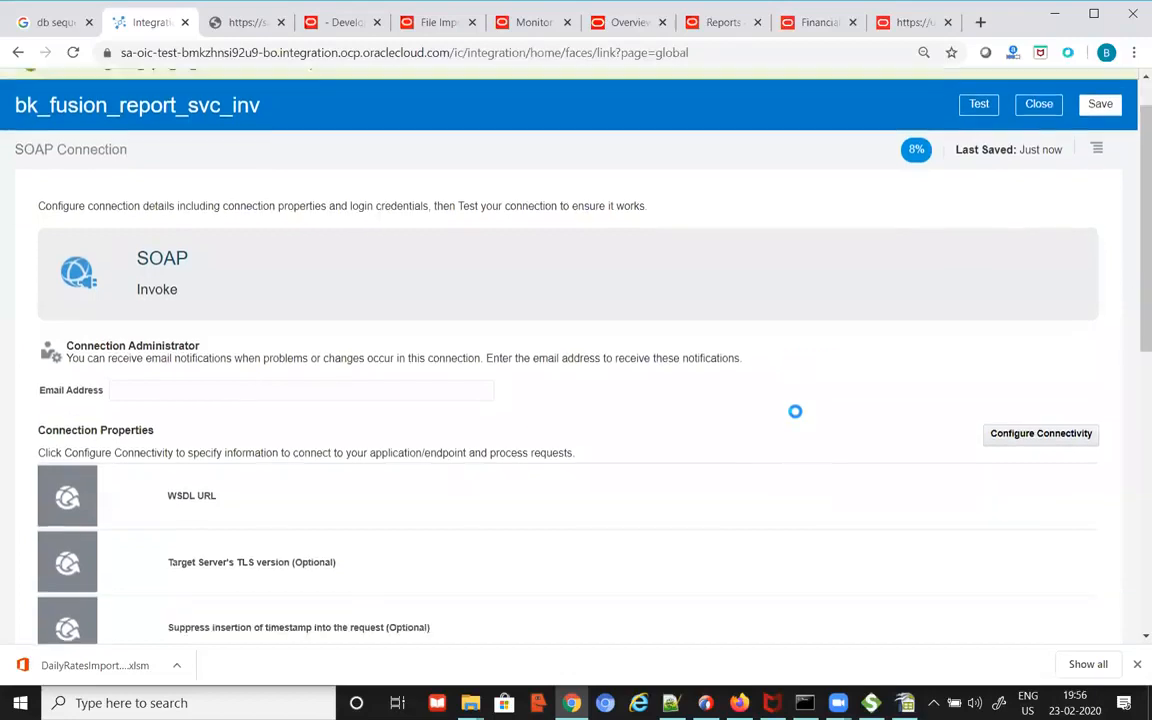
scroll(794, 412, down, 3)
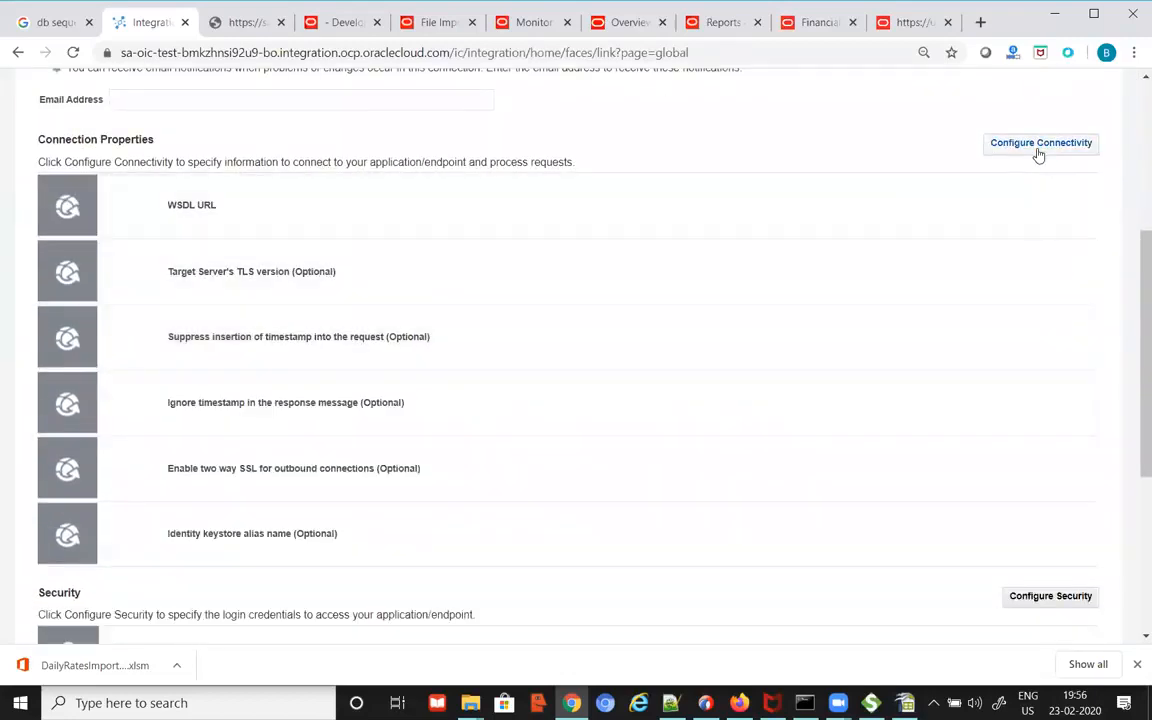
Step: Set the connection's WSDL URL to the ReportService WSDL address copied from the notes
click(1038, 150)
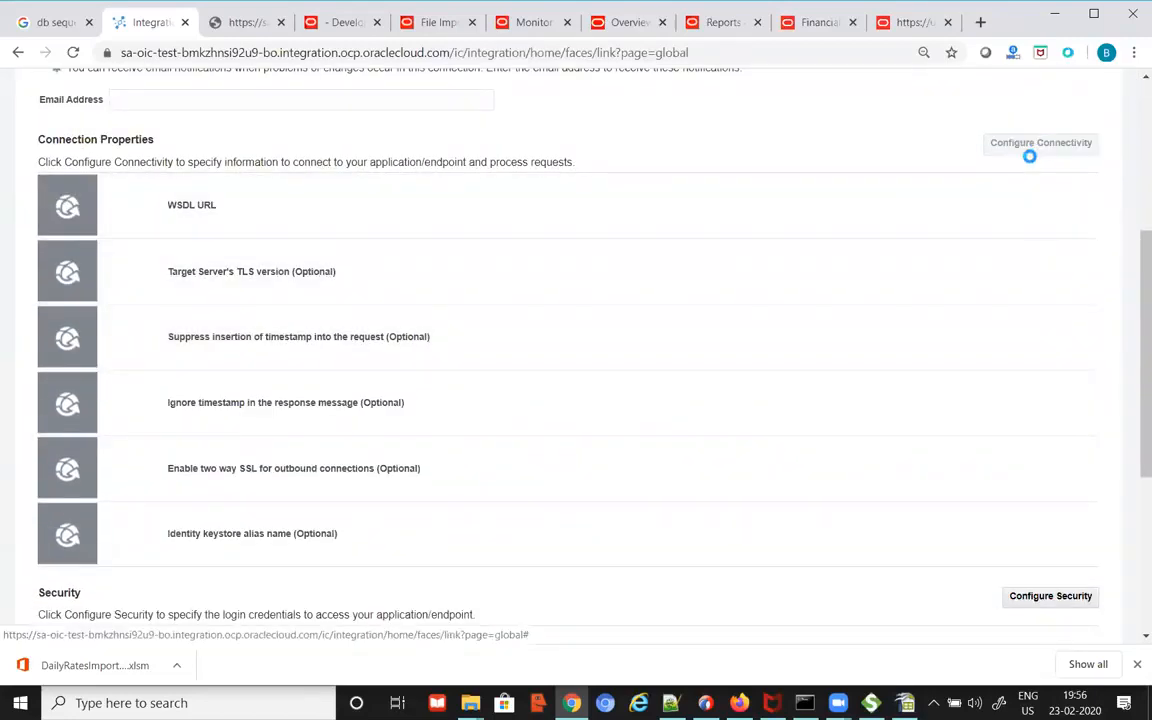
key(alt+Tab)
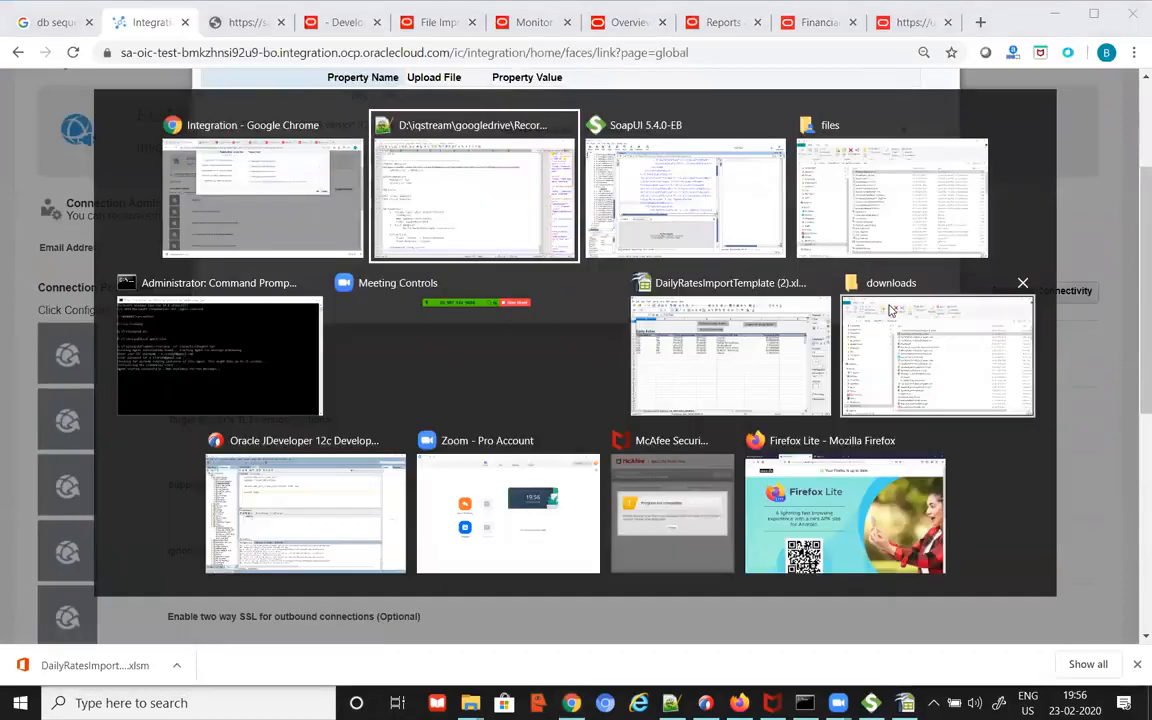
drag(840, 163, 48, 163)
key(ctrl+c)
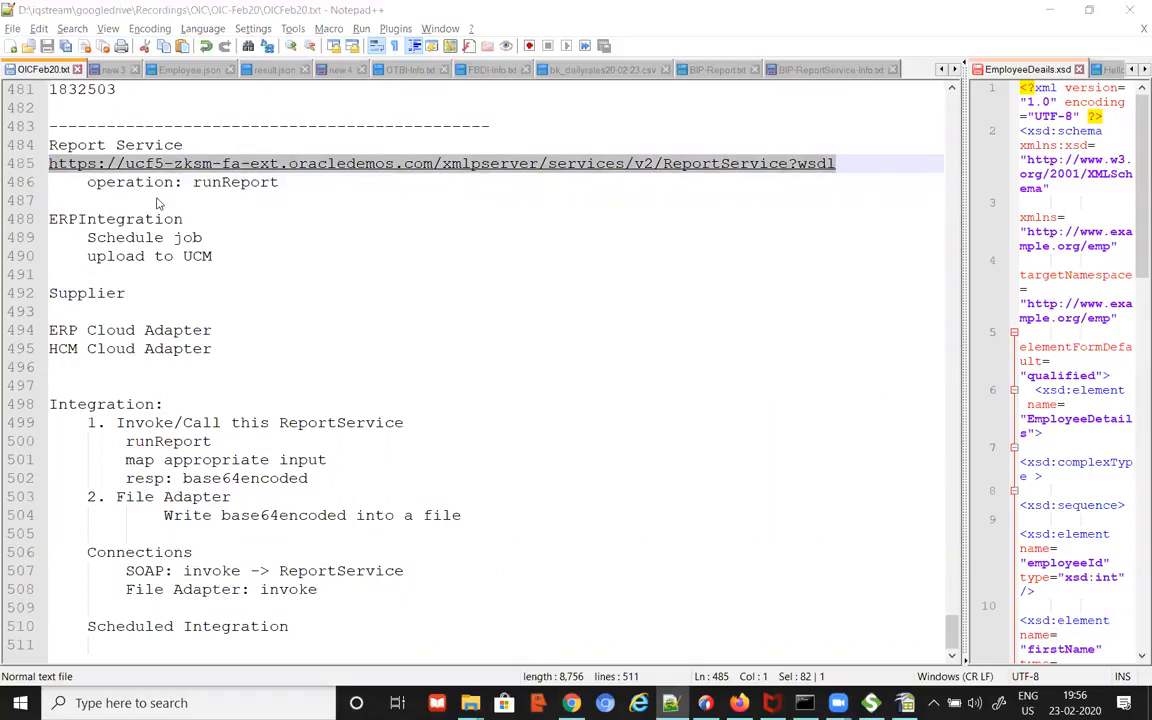
key(alt+Tab)
click(557, 97)
key(ctrl+v)
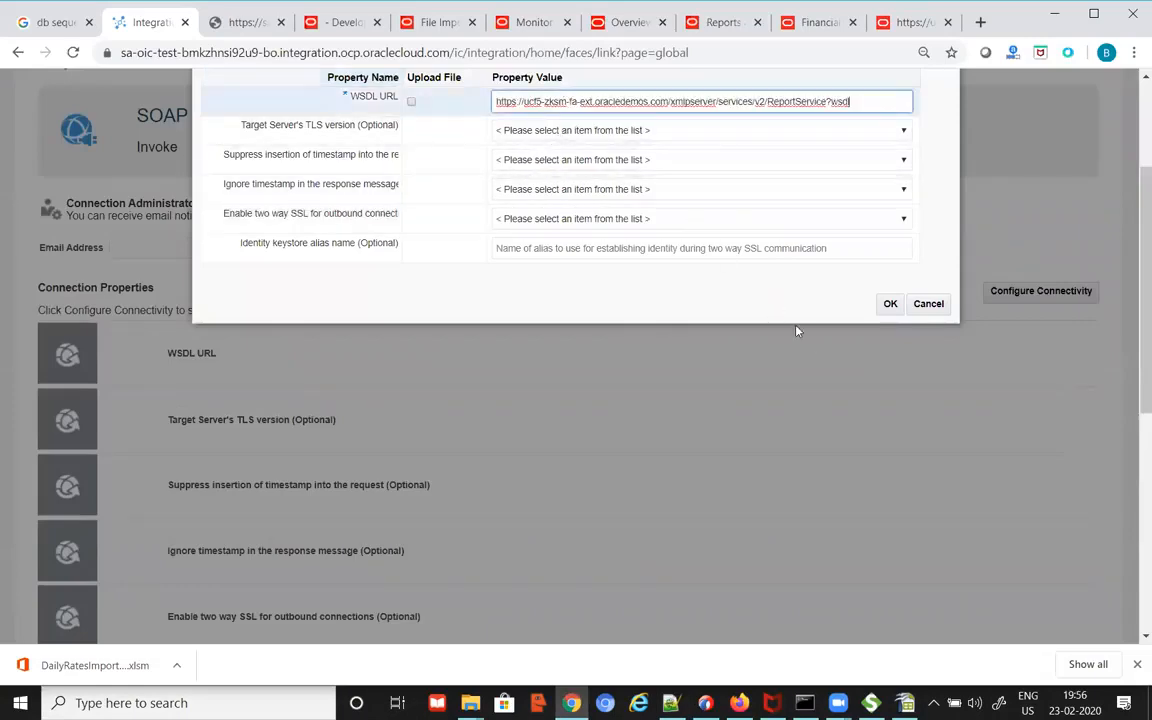
click(890, 303)
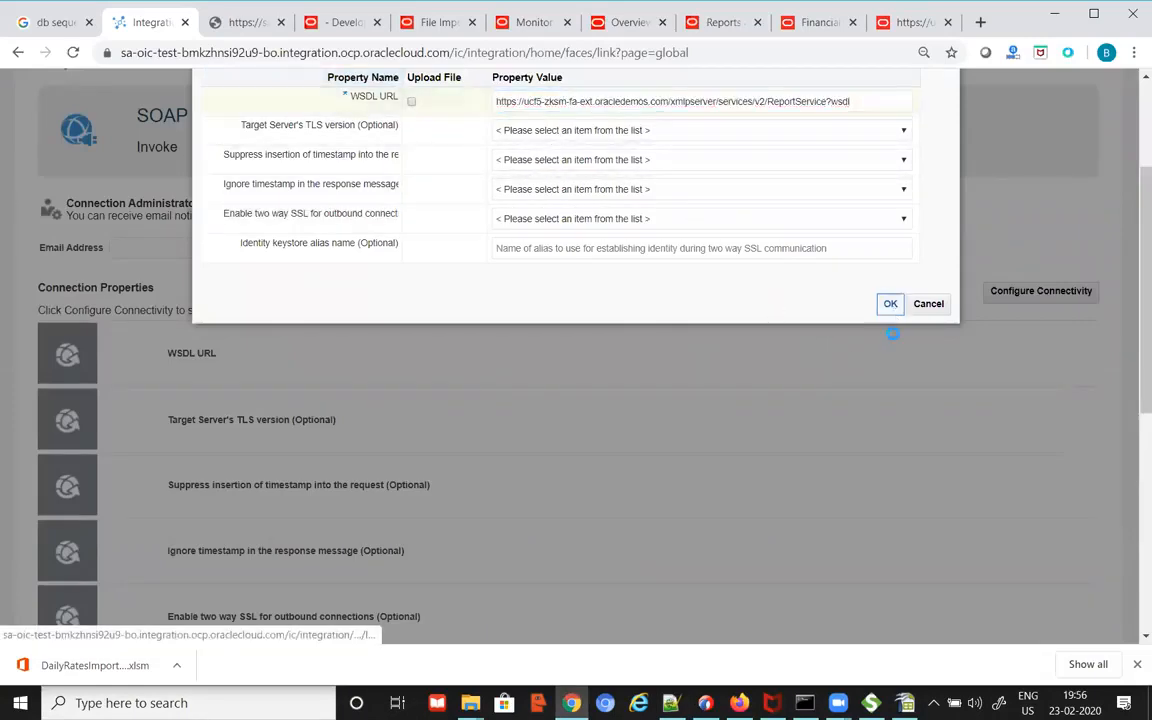
scroll(921, 465, down, 3)
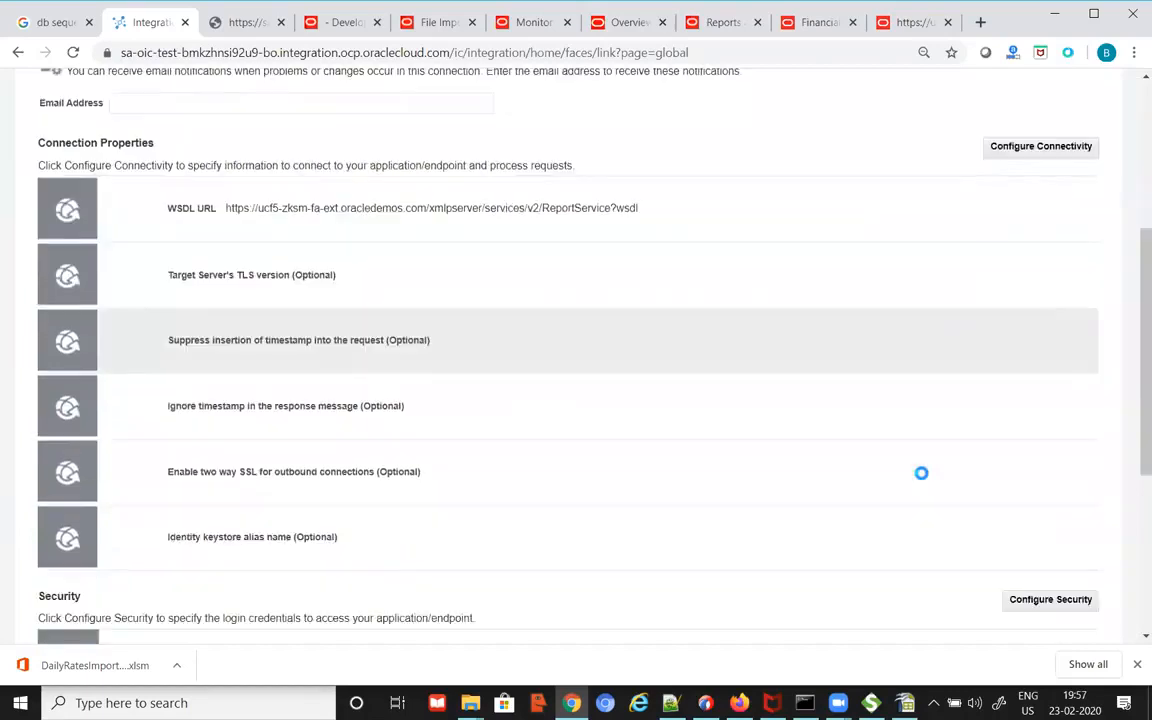
scroll(921, 482, down, 2)
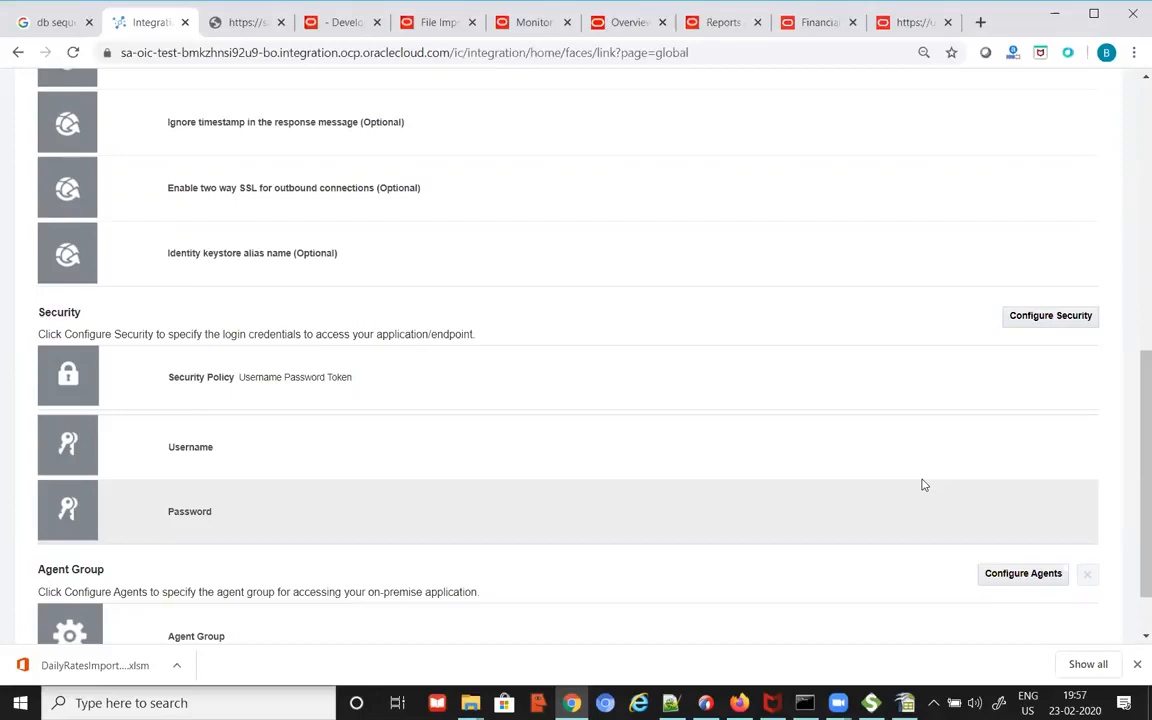
click(1064, 318)
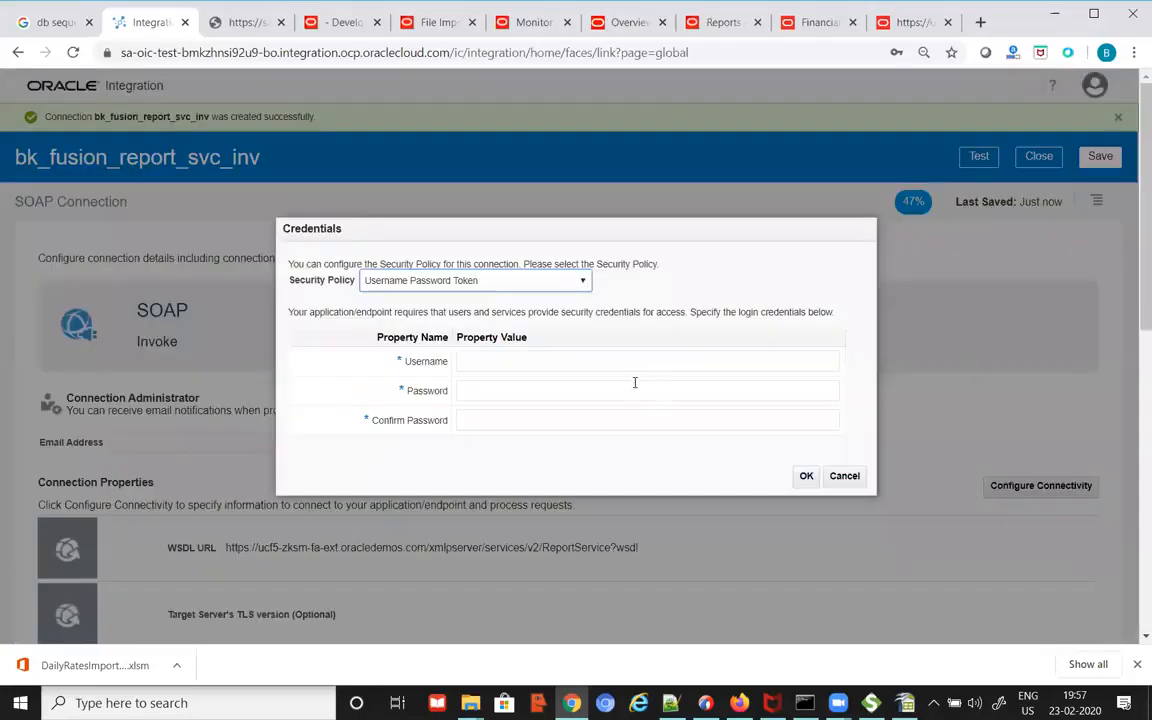
Step: Set the connection's security policy to No Security Policy
click(518, 280)
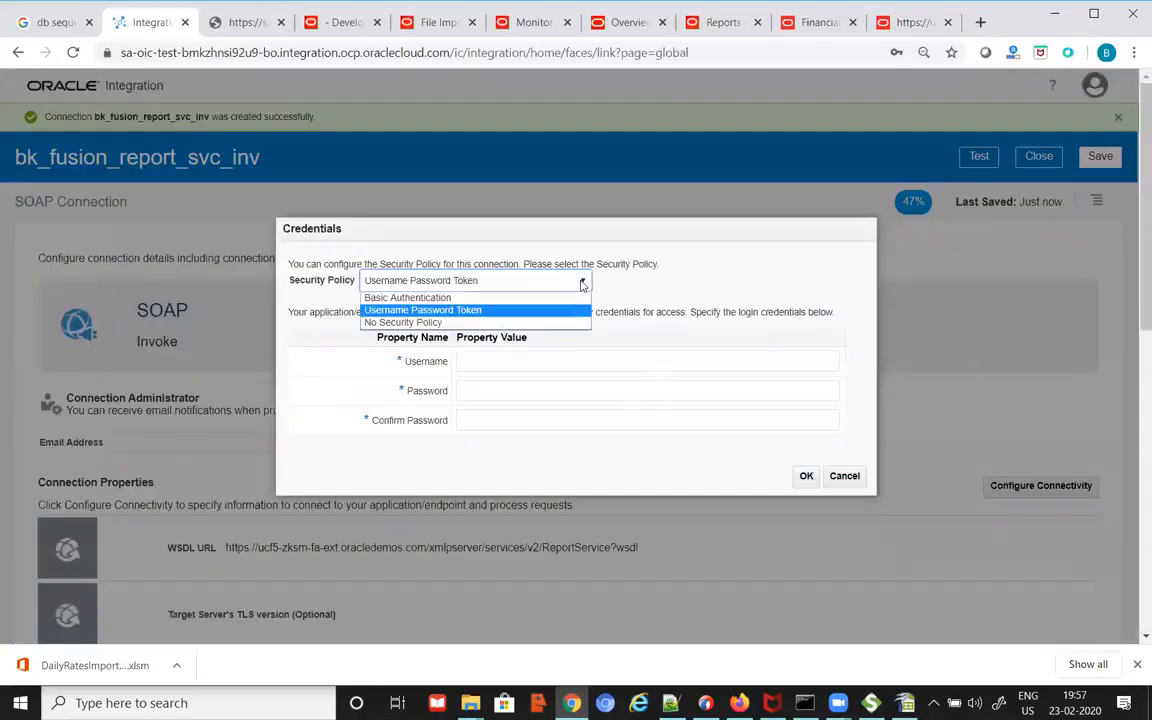
click(490, 322)
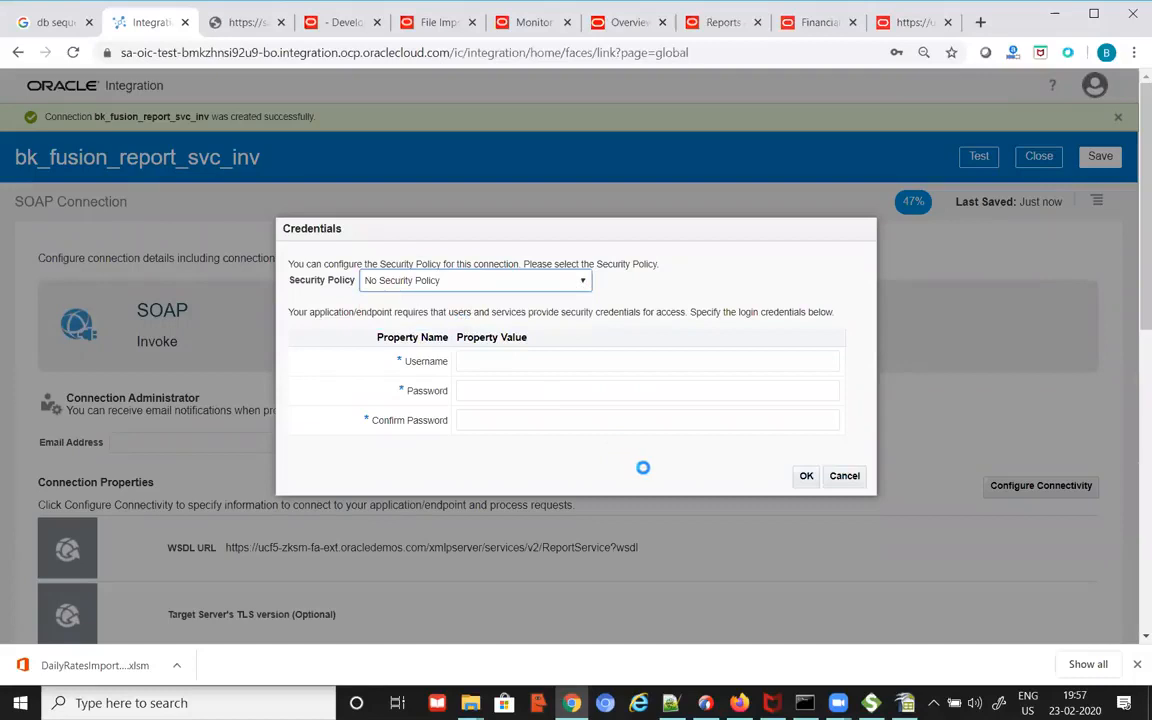
click(802, 401)
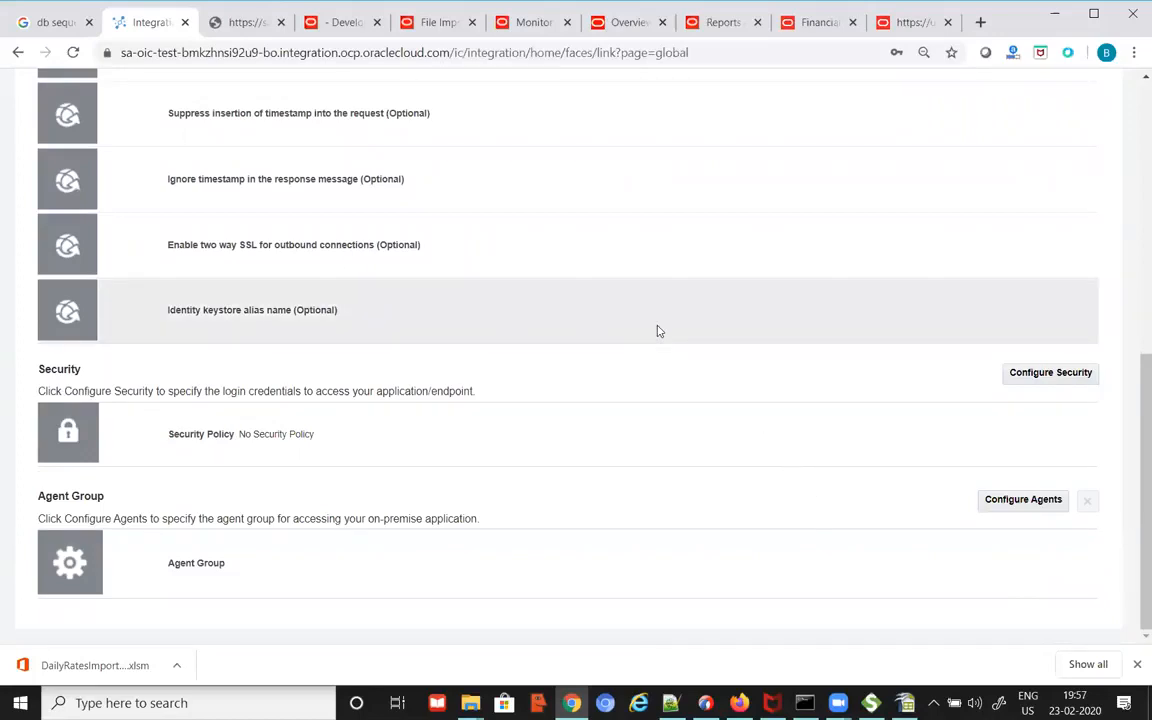
Step: Save the connection, validate and test it, then close it keeping changes
scroll(665, 335, up, 3)
scroll(676, 343, up, 2)
scroll(896, 310, up, 1)
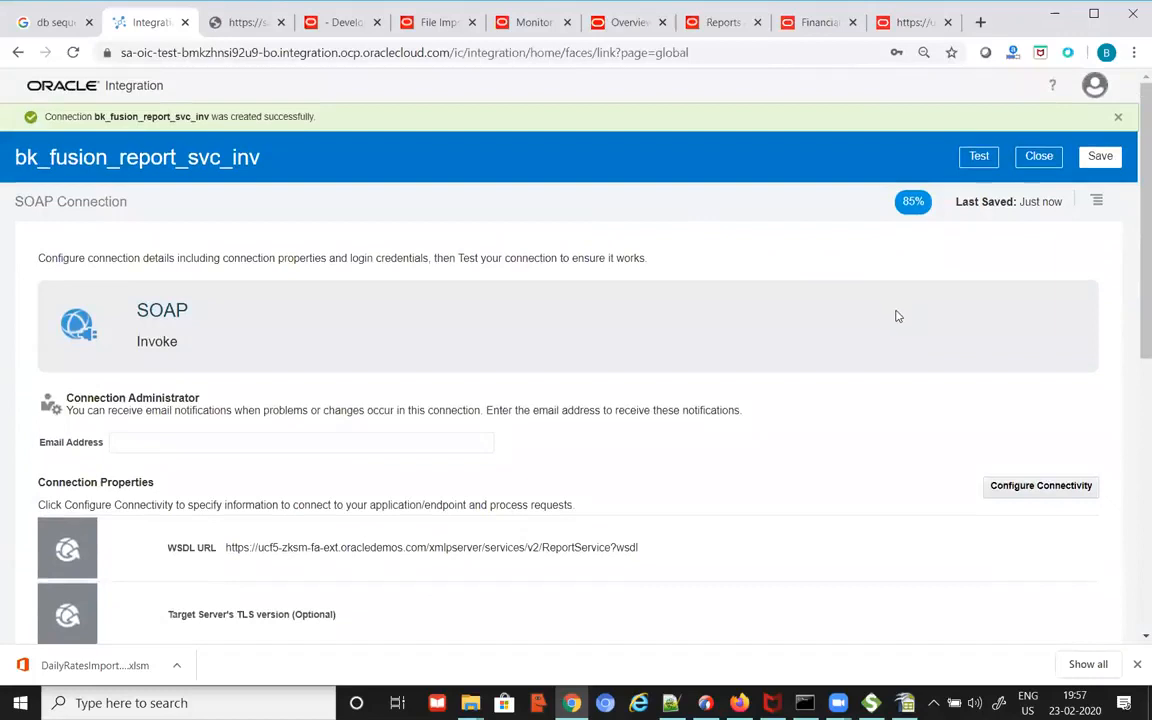
click(1106, 161)
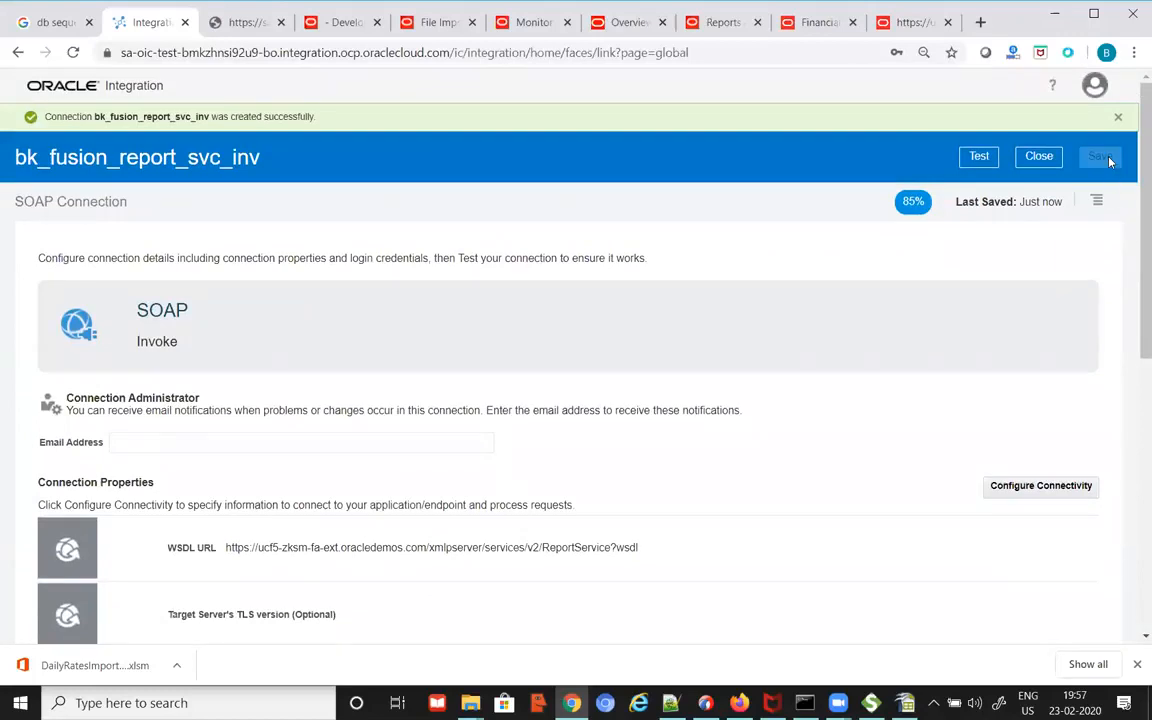
click(978, 157)
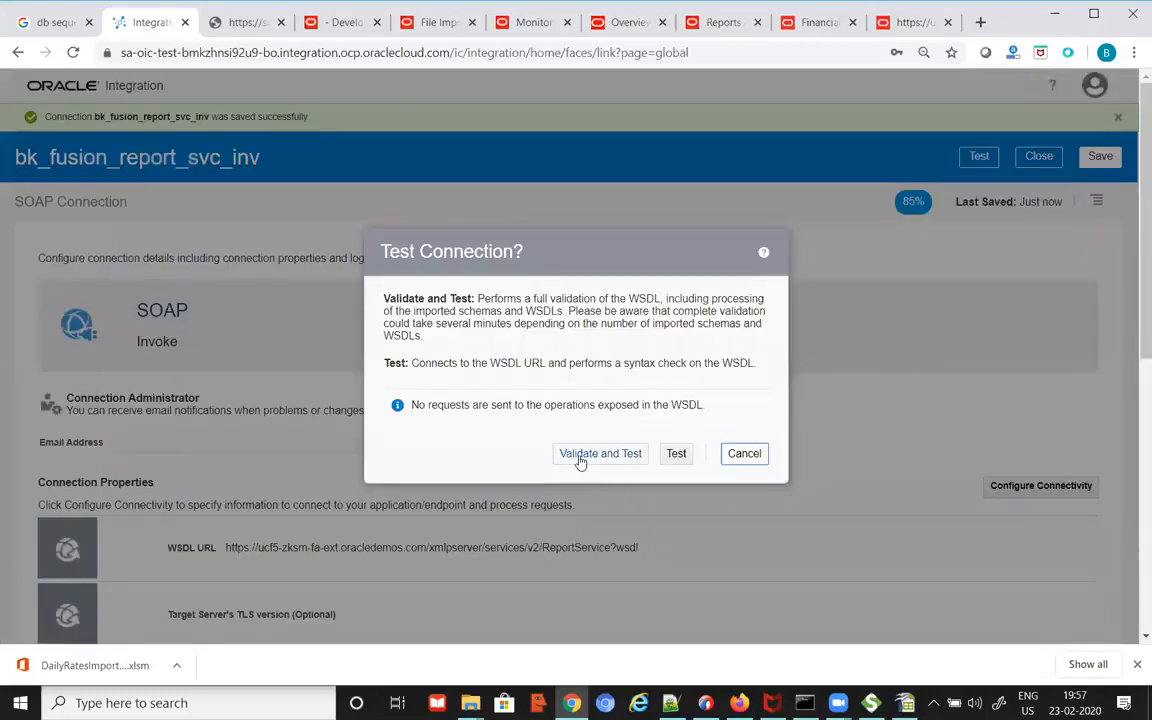
click(596, 455)
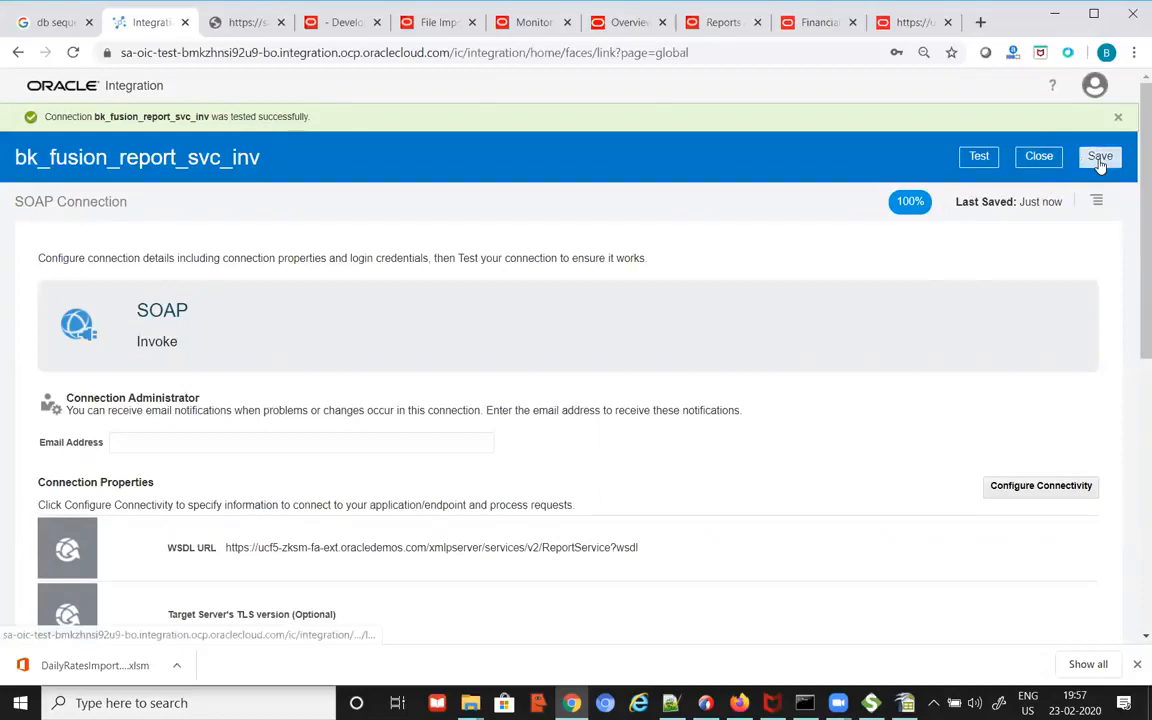
click(1040, 158)
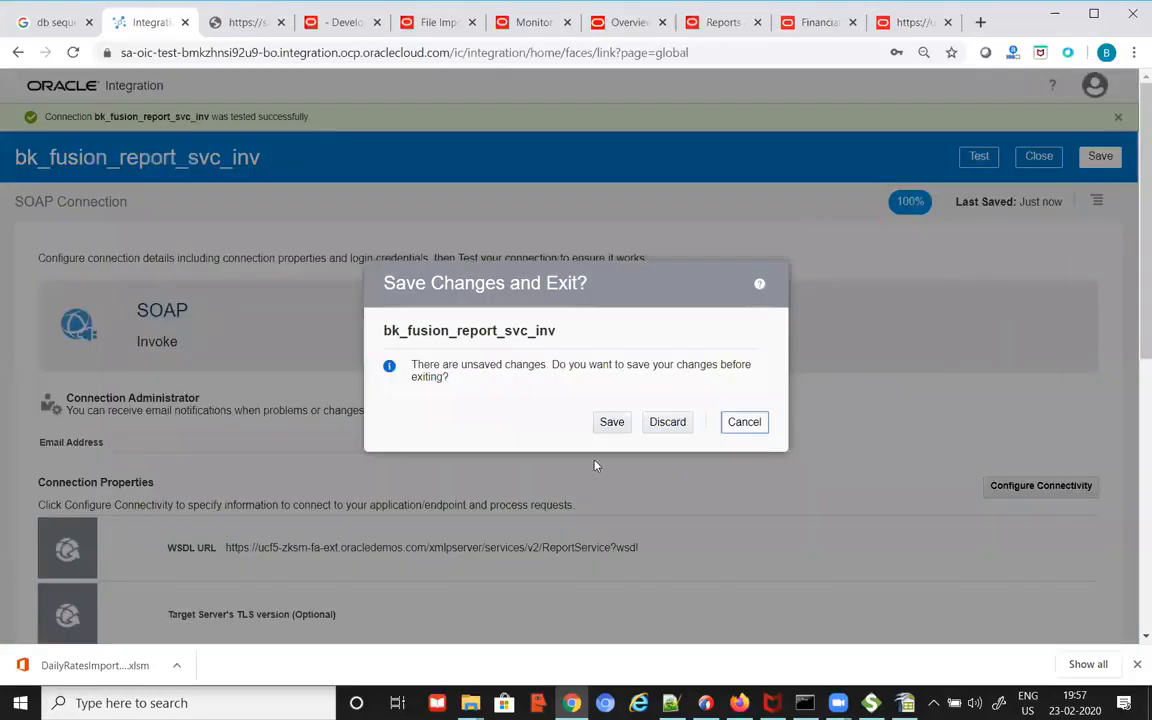
click(611, 421)
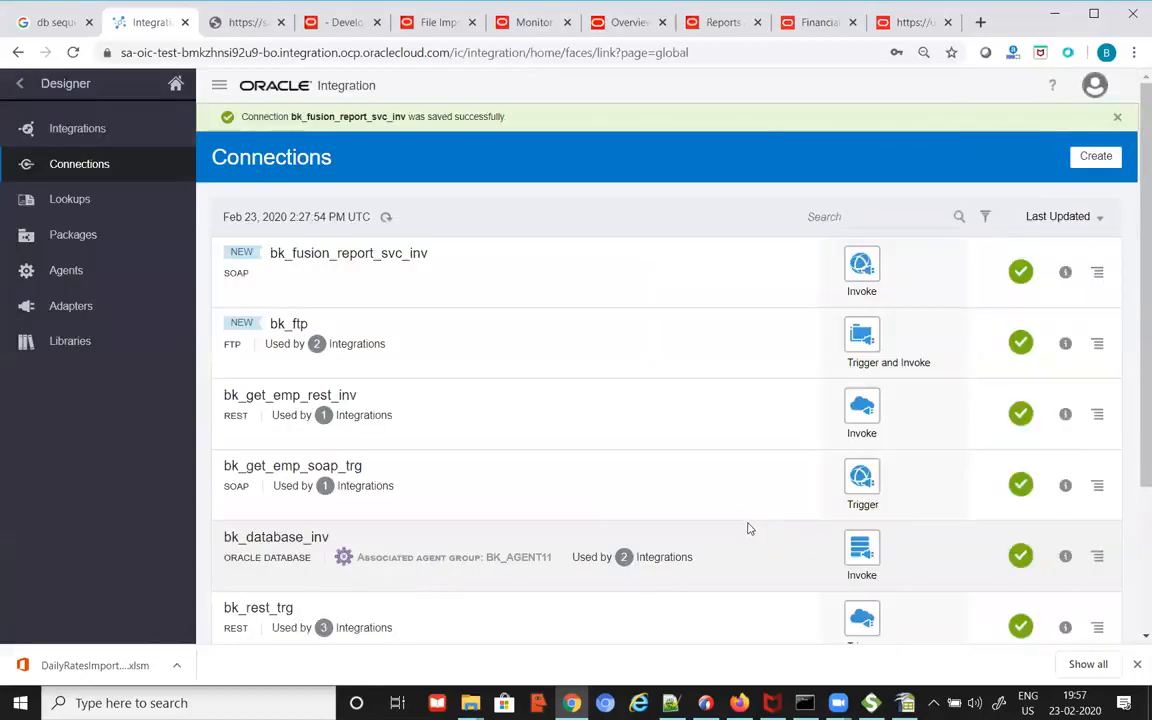
Step: Create a File adapter connection named bk_file_inv with the Invoke role
click(1093, 157)
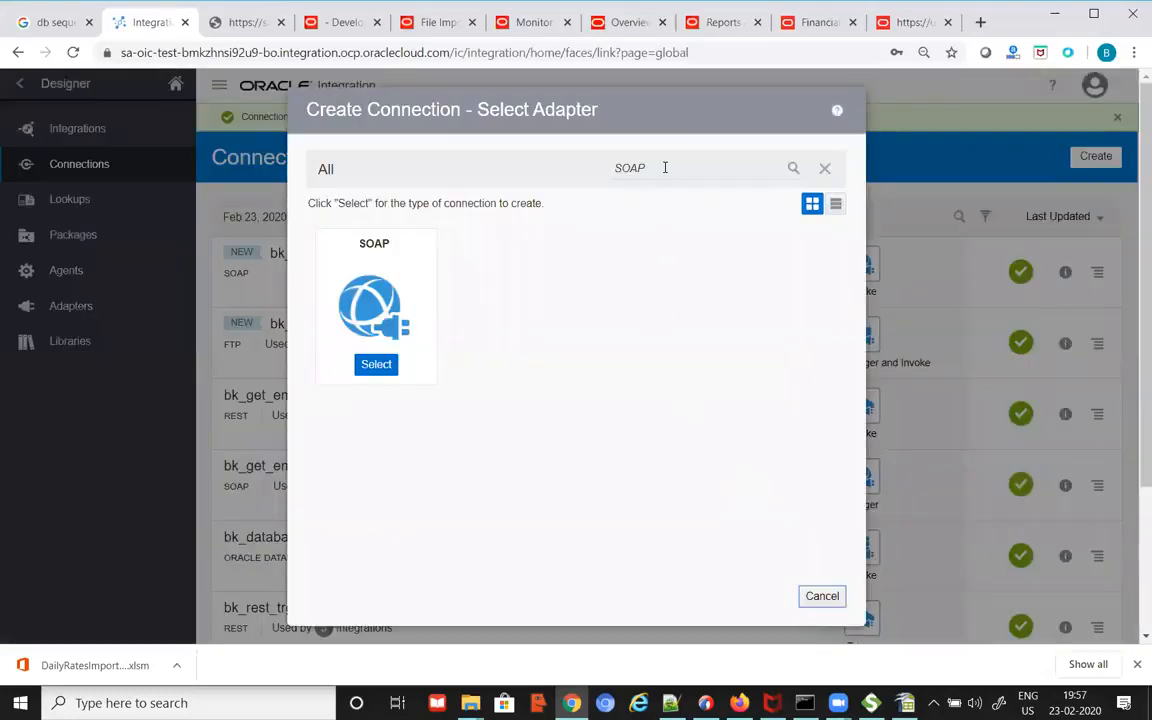
drag(665, 168, 558, 173)
text(f)
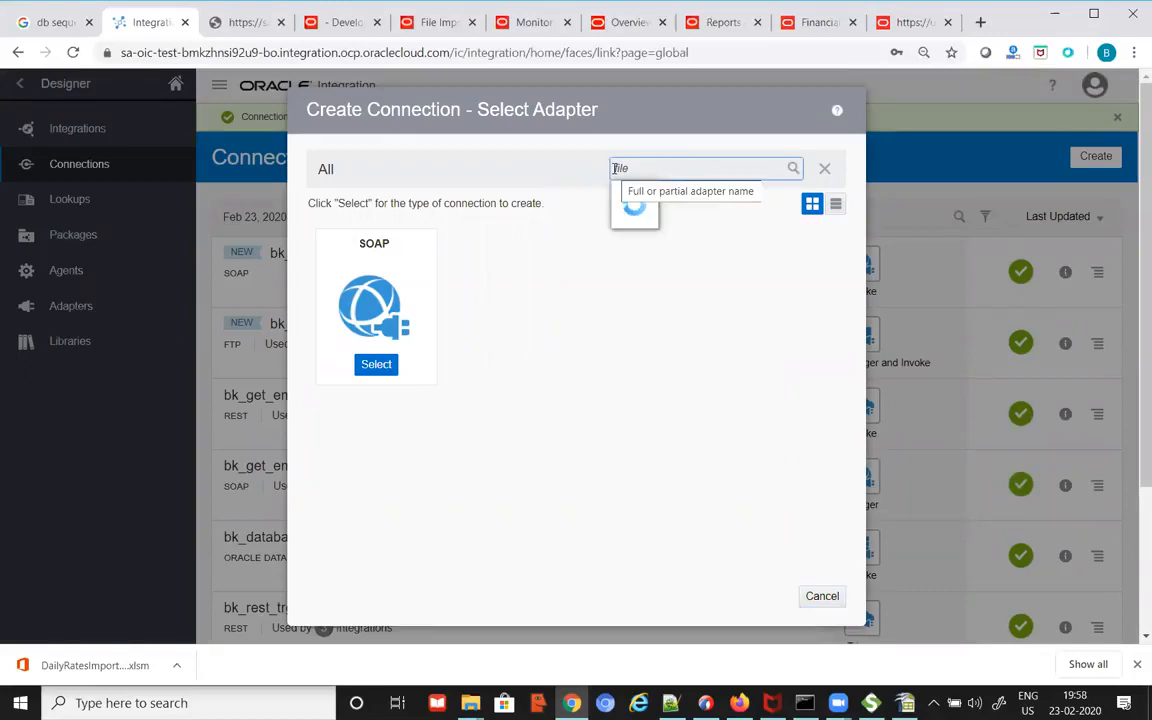
click(624, 191)
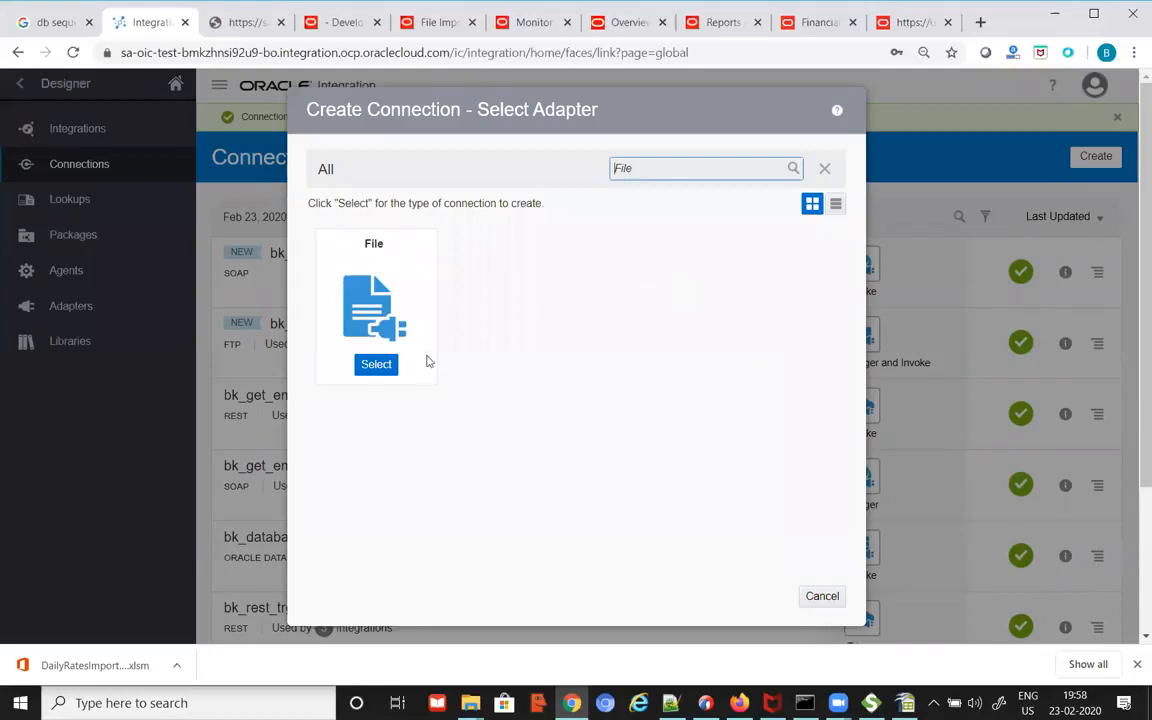
click(369, 366)
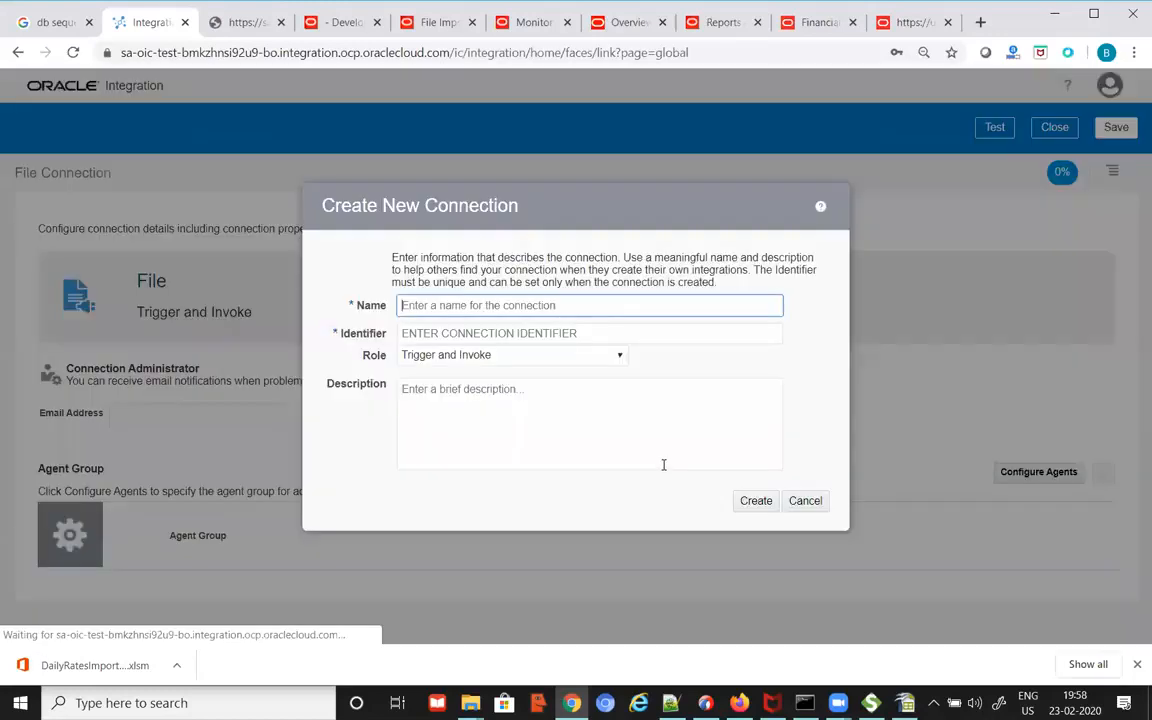
text(bk)
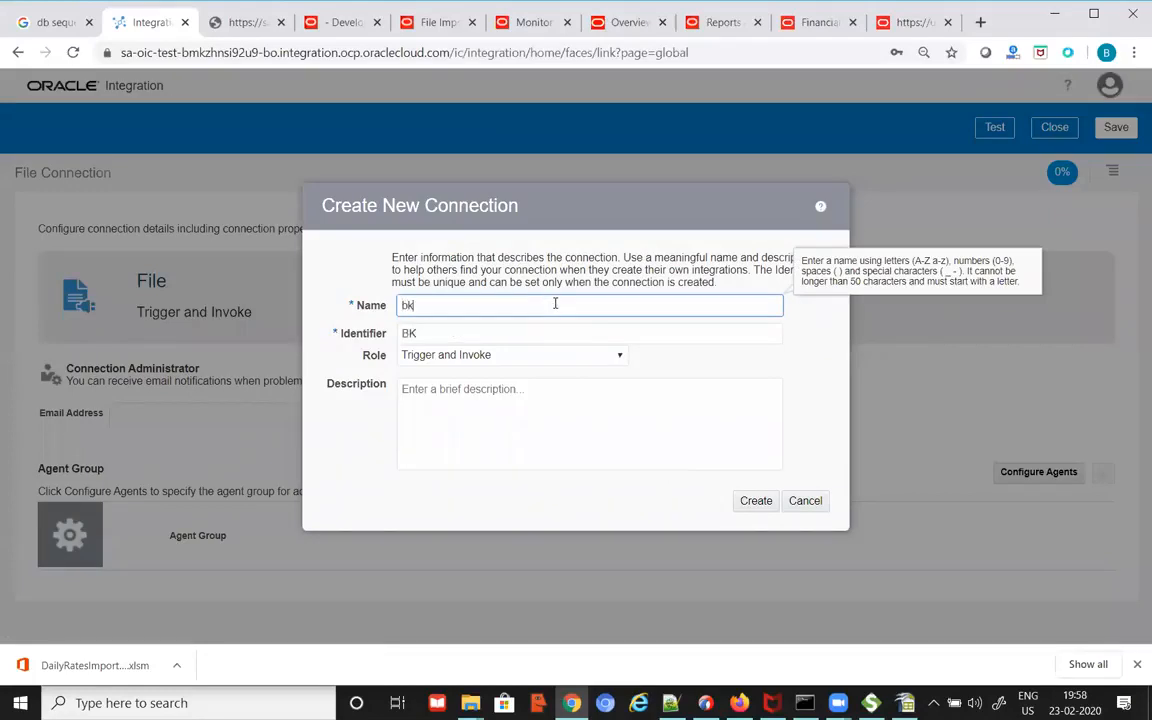
text(_file_in)
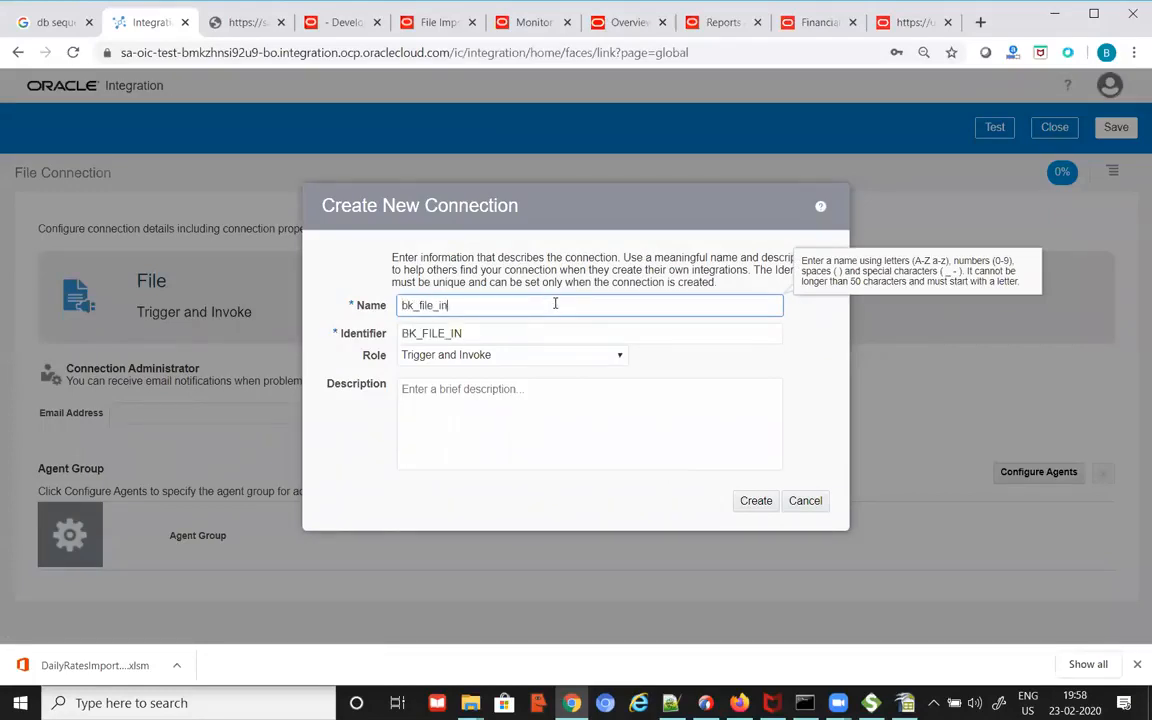
text(v)
click(555, 355)
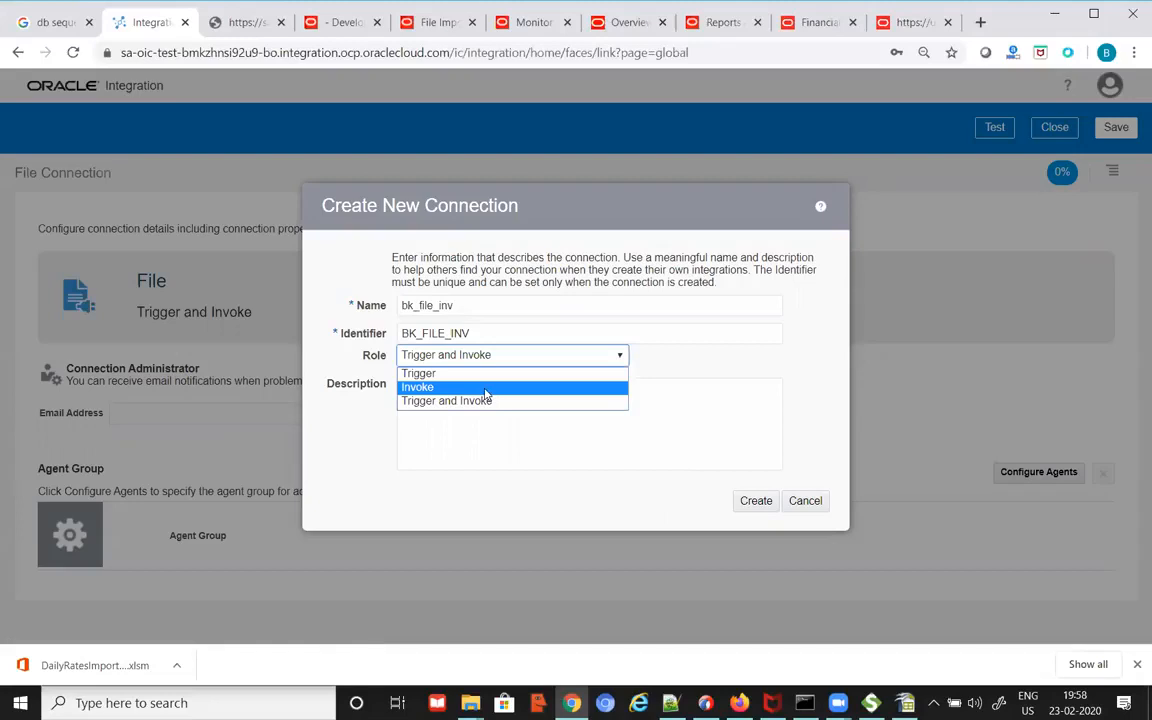
click(489, 388)
click(756, 502)
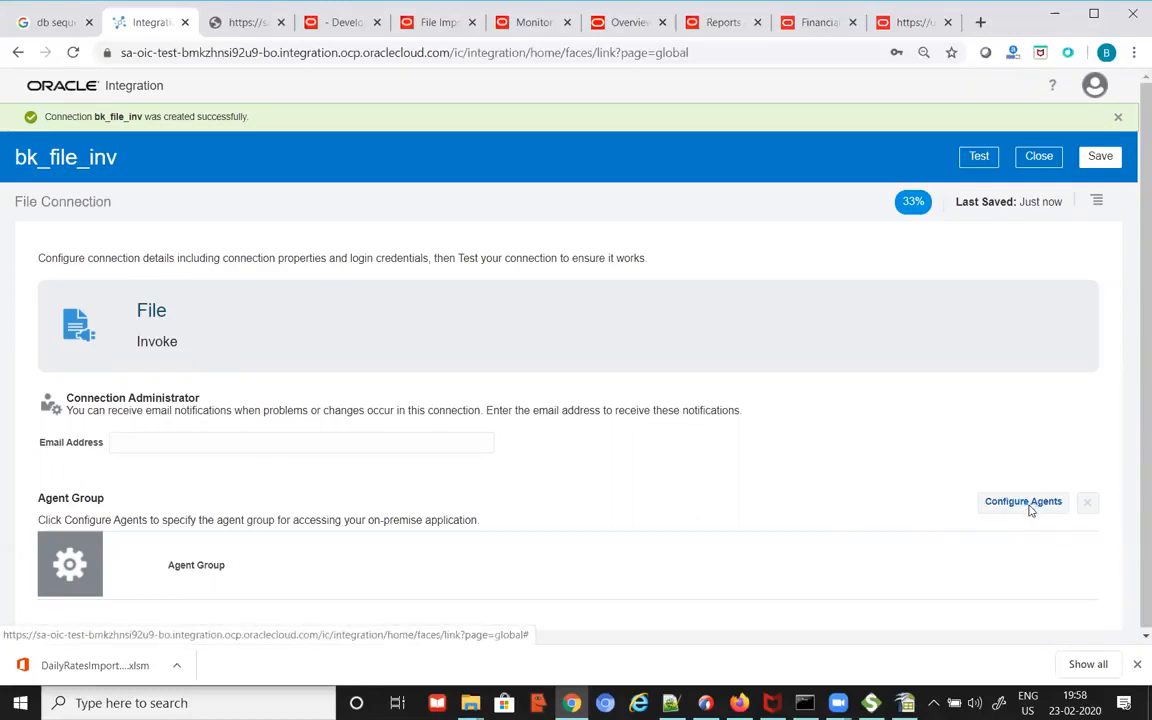
Step: Assign the BK_AGENT11 agent group to bk_file_inv and test the connection
click(1031, 510)
click(570, 248)
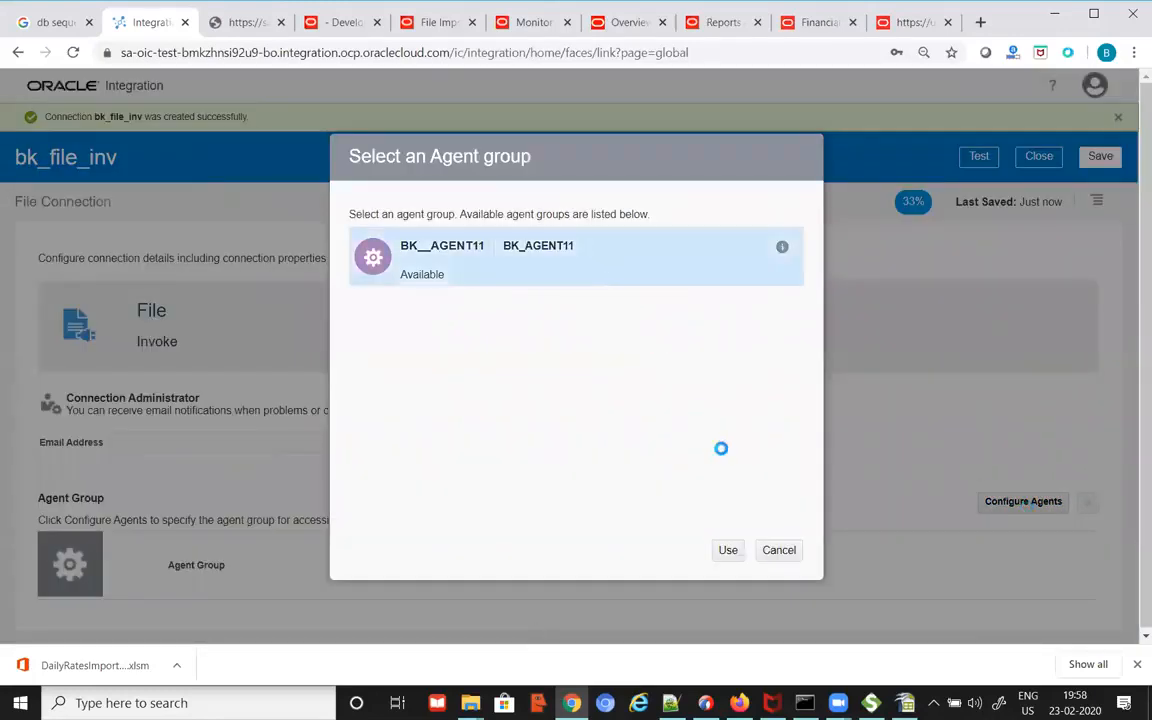
click(729, 556)
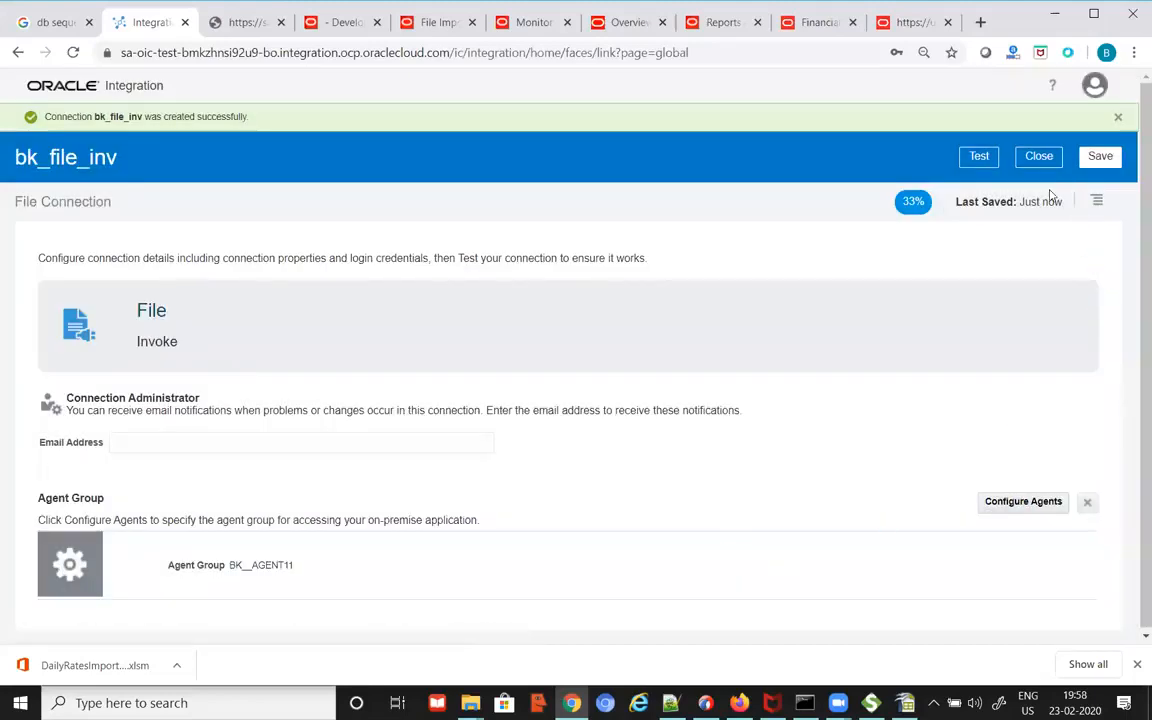
click(979, 158)
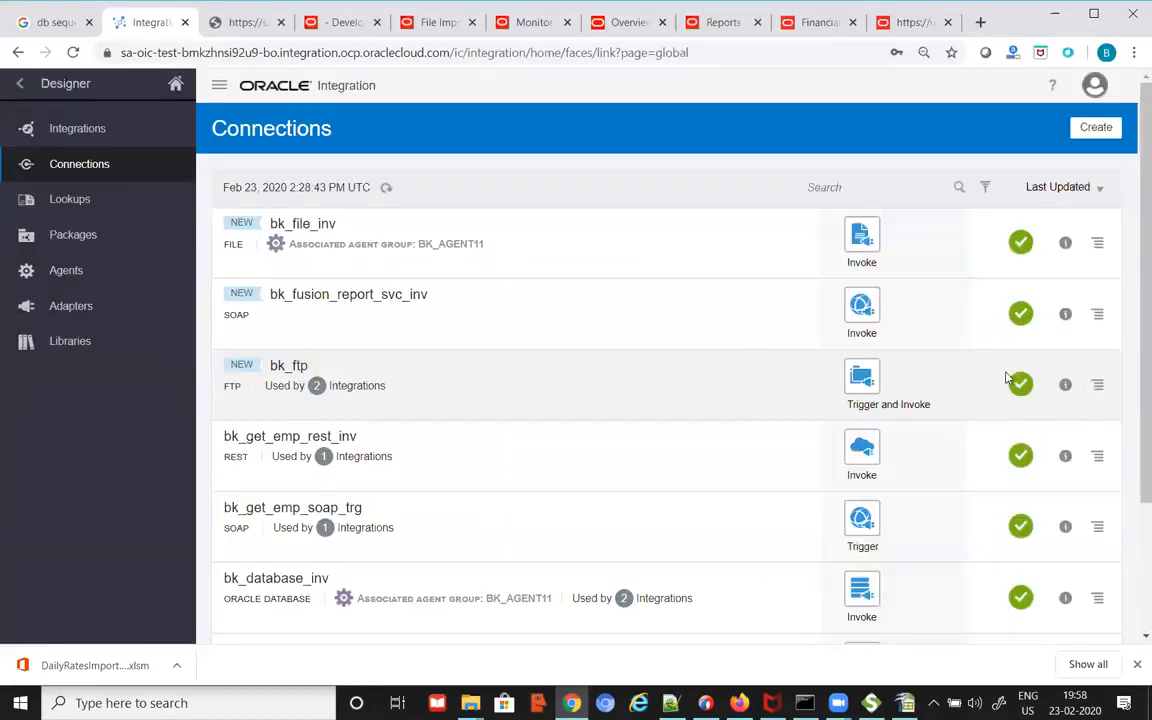
Step: Start a new Scheduled Orchestration integration from the Integrations list
click(86, 131)
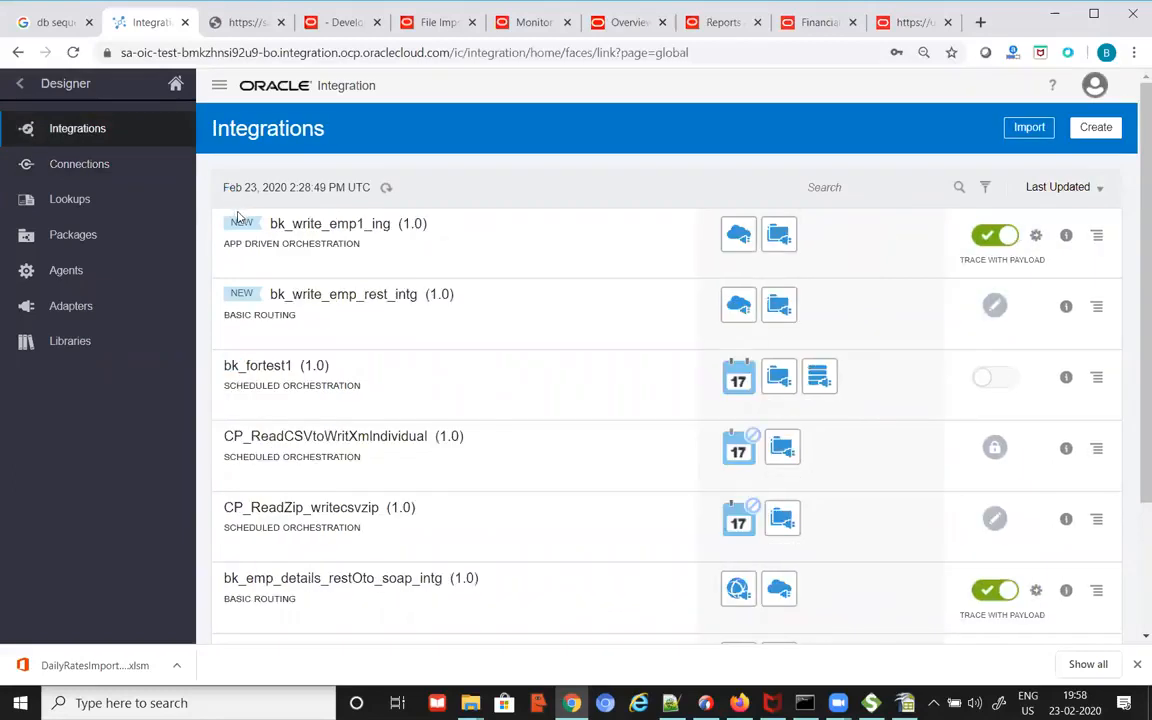
click(1094, 136)
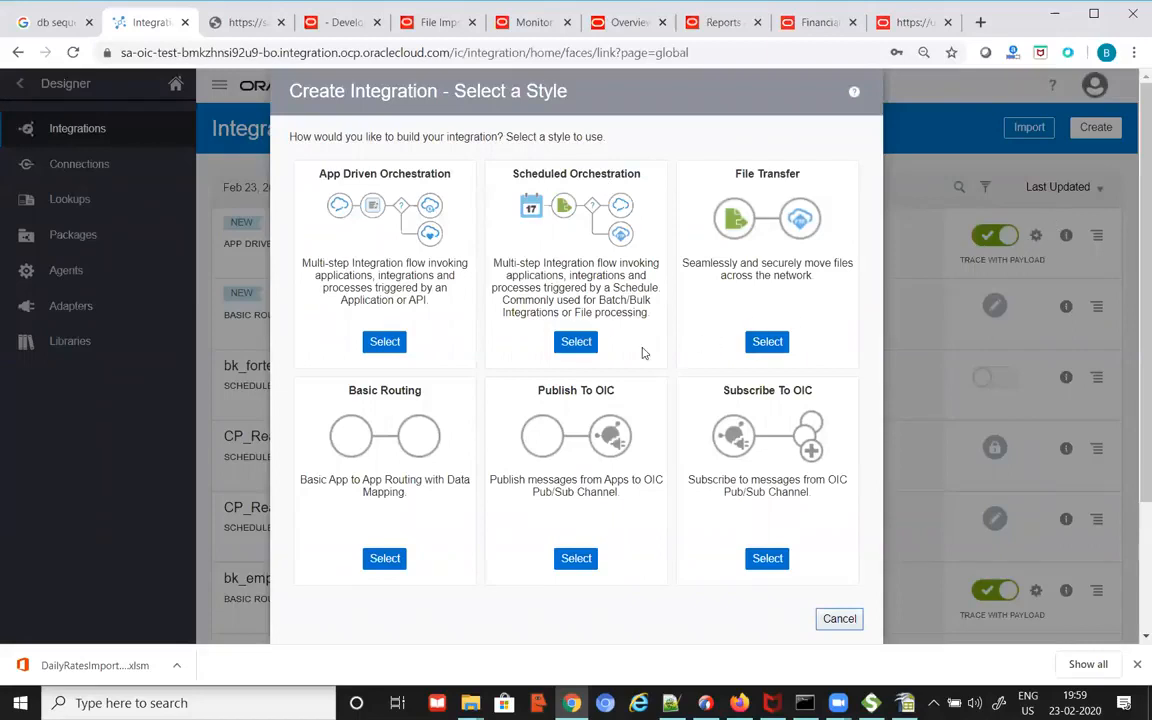
click(576, 344)
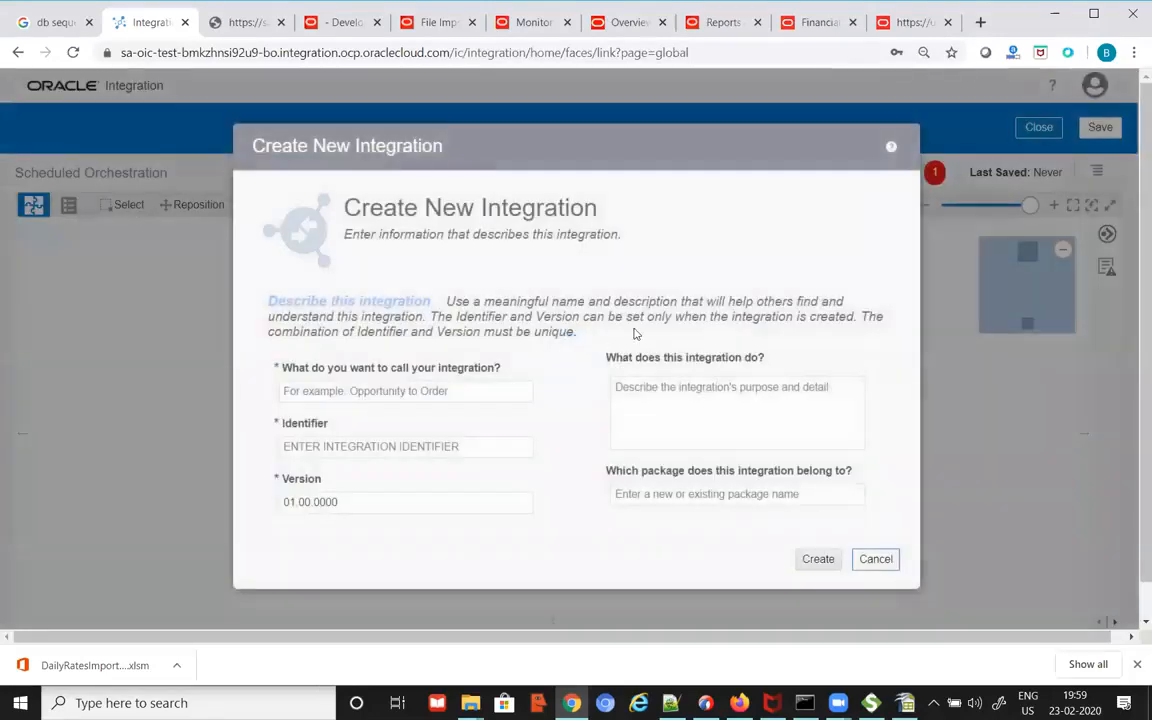
Step: Name the integration bk_fusion_bipreport_intg in package bk and create it
click(480, 393)
text(bk)
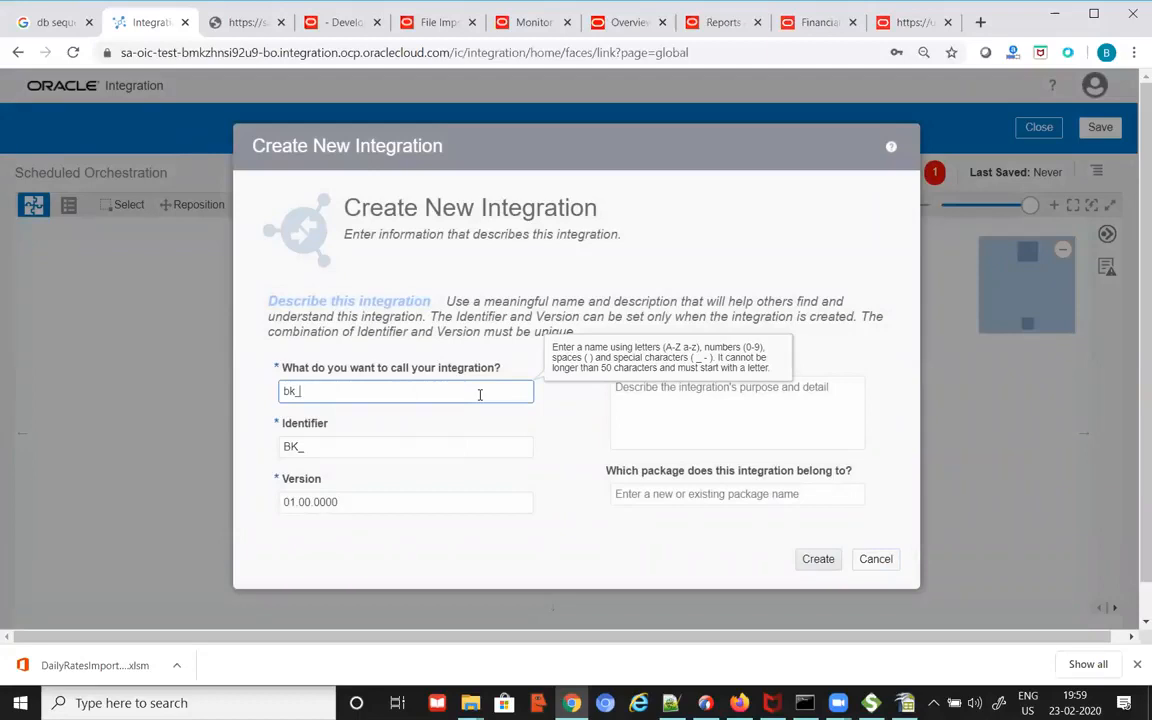
text(_repor)
text(t_ser)
key(BackSpace)
key(BackSpace)
text(intg)
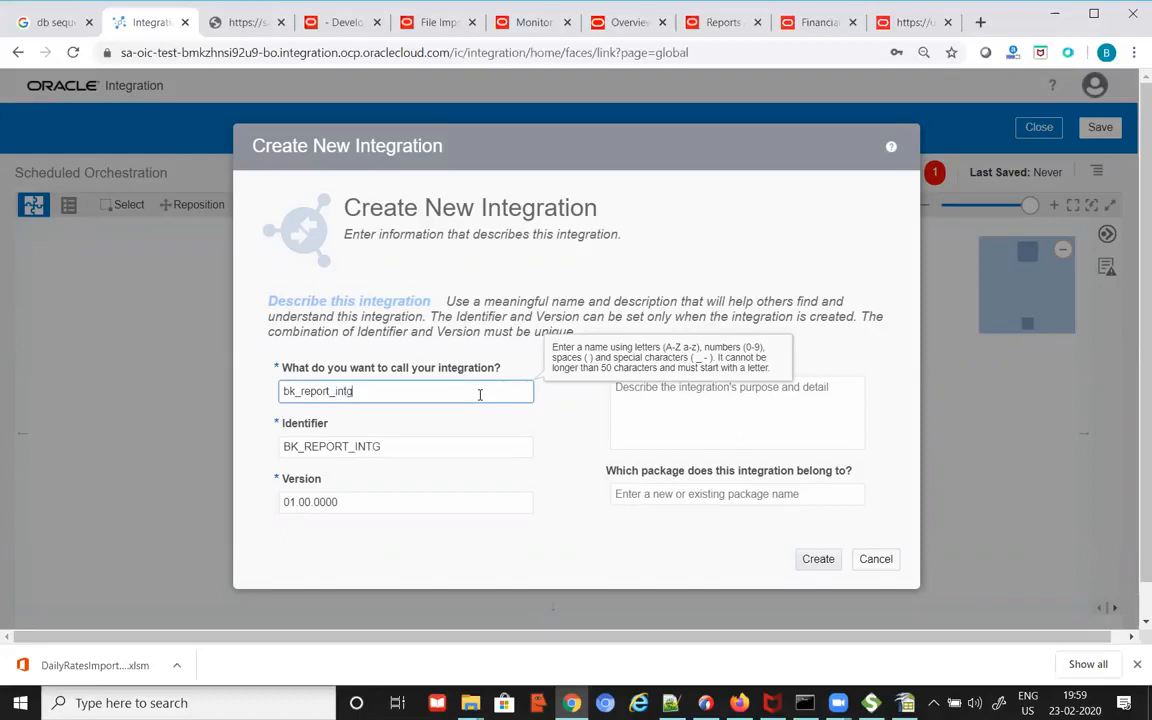
text(fusion_)
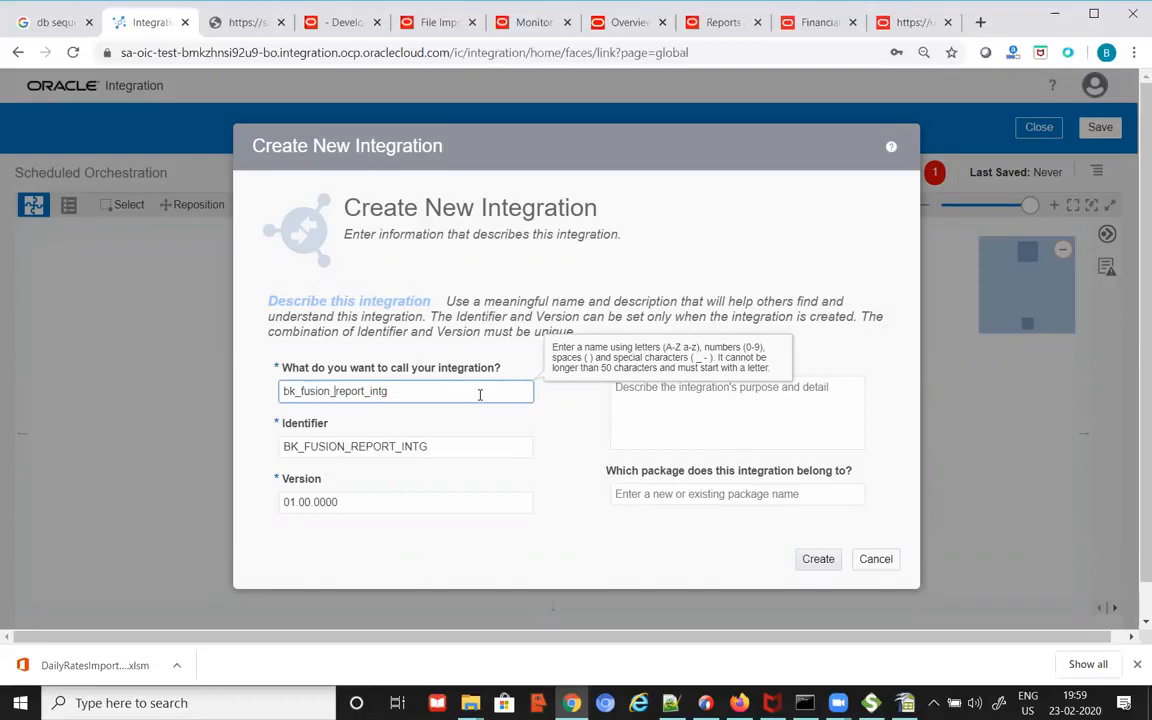
text(bip)
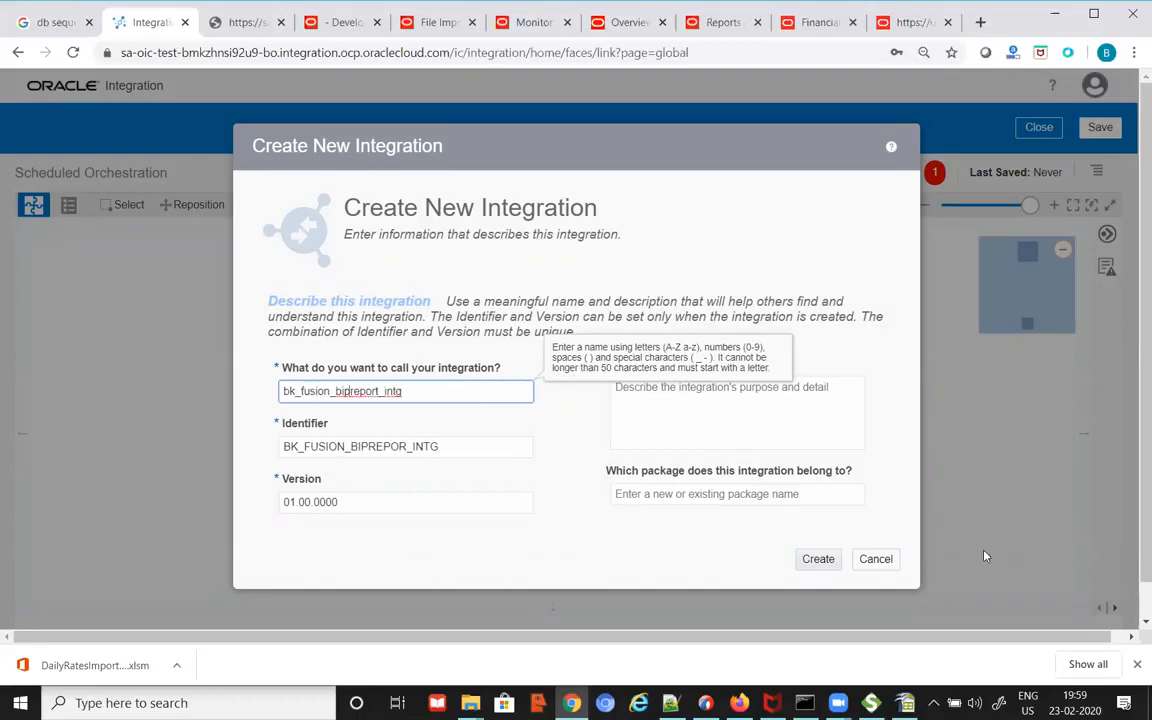
click(758, 500)
text(bk)
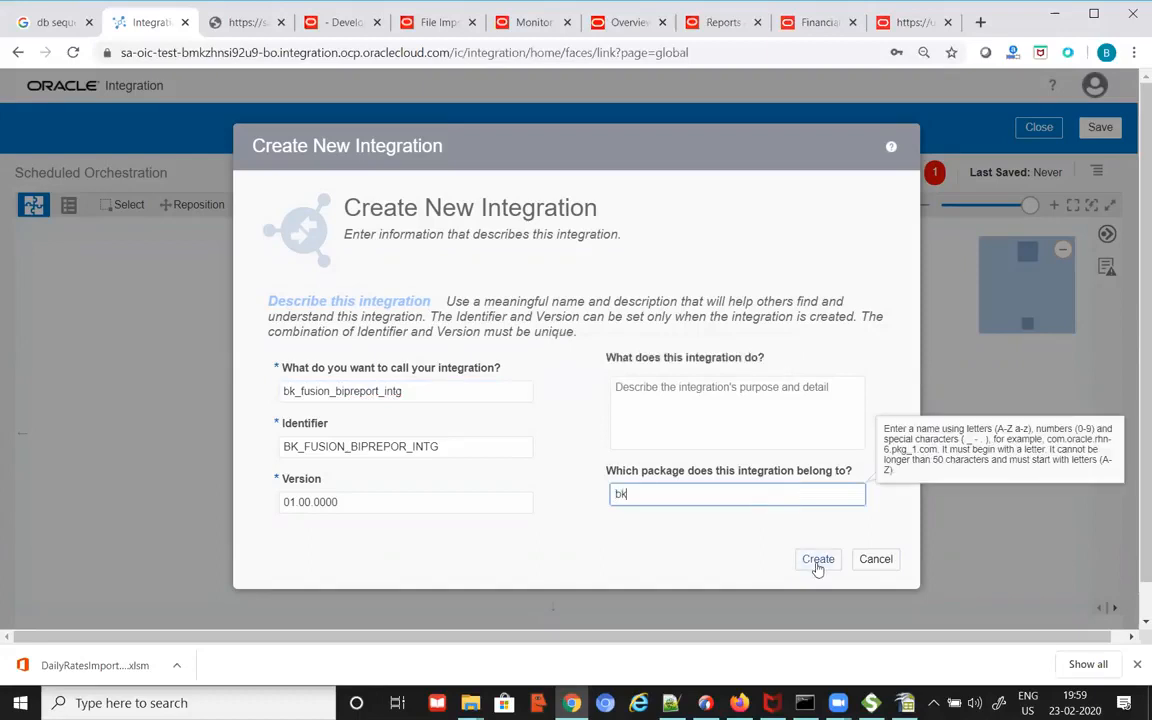
click(818, 560)
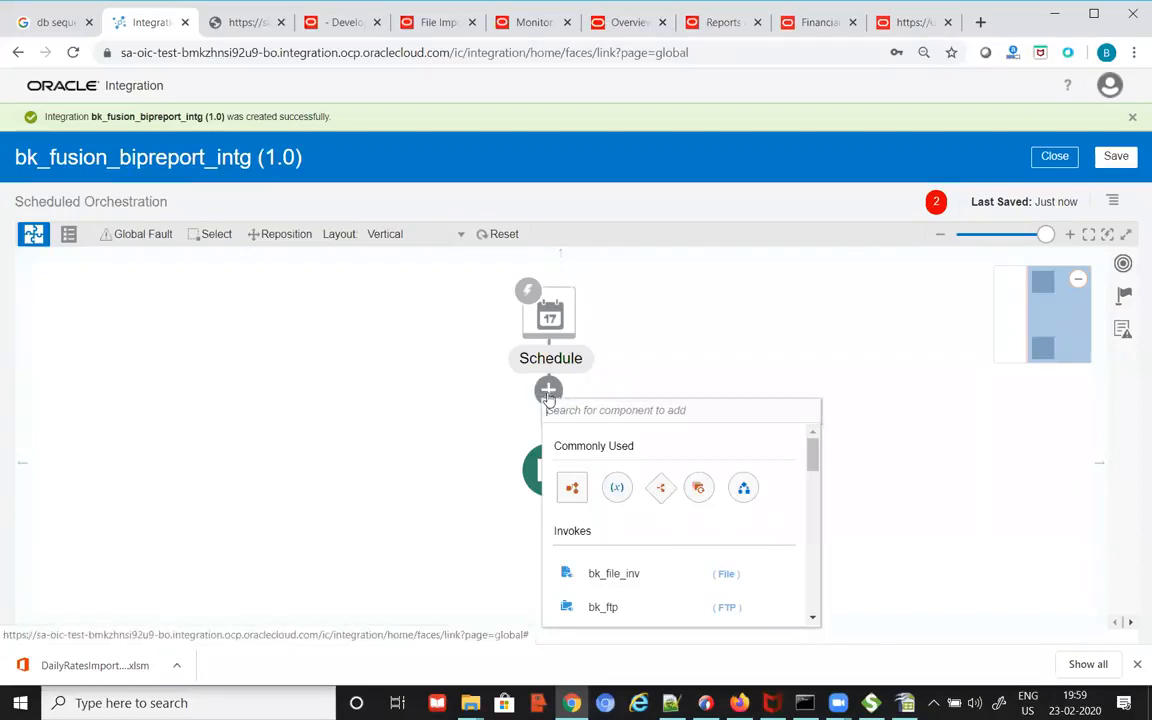
Step: Place the bk_fusion_report_svc_inv SOAP connection after Schedule as endpoint bk_fusion_report
click(1123, 265)
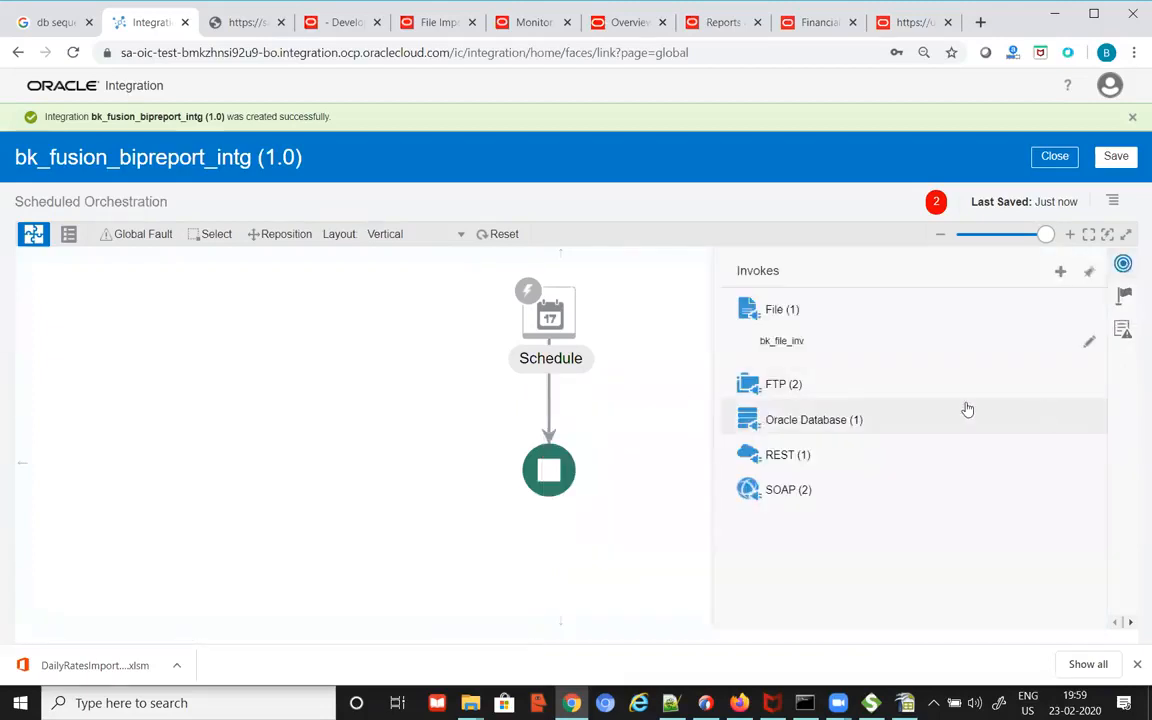
click(815, 489)
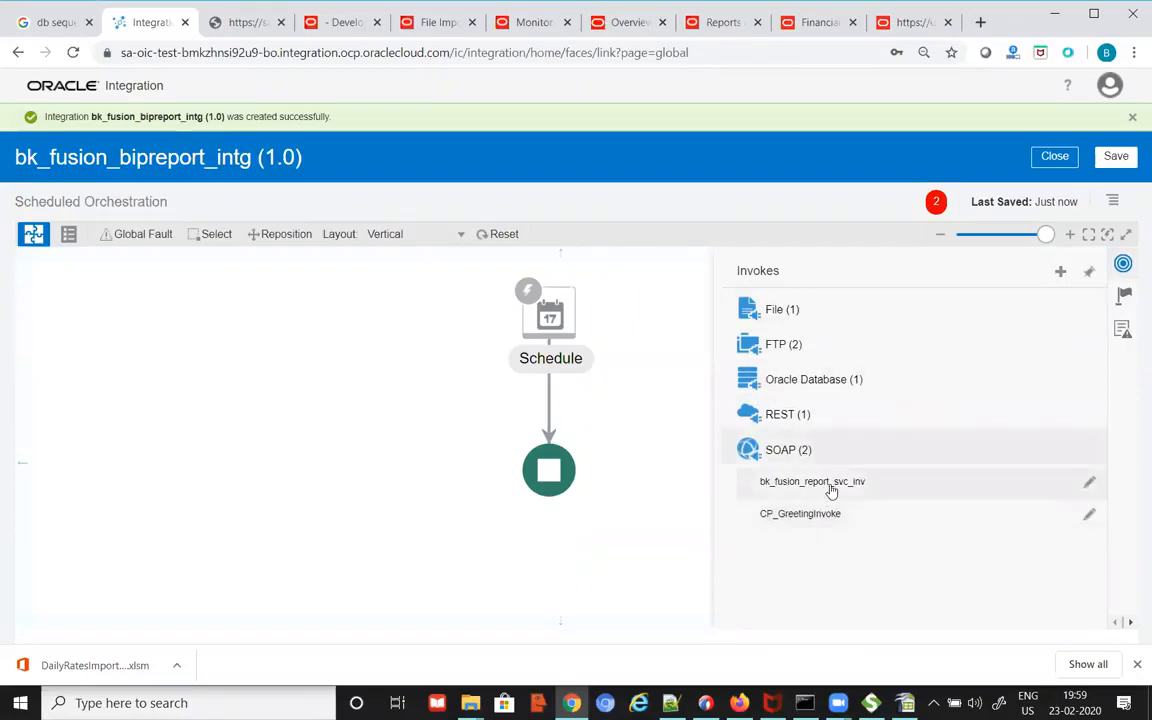
drag(830, 489, 548, 393)
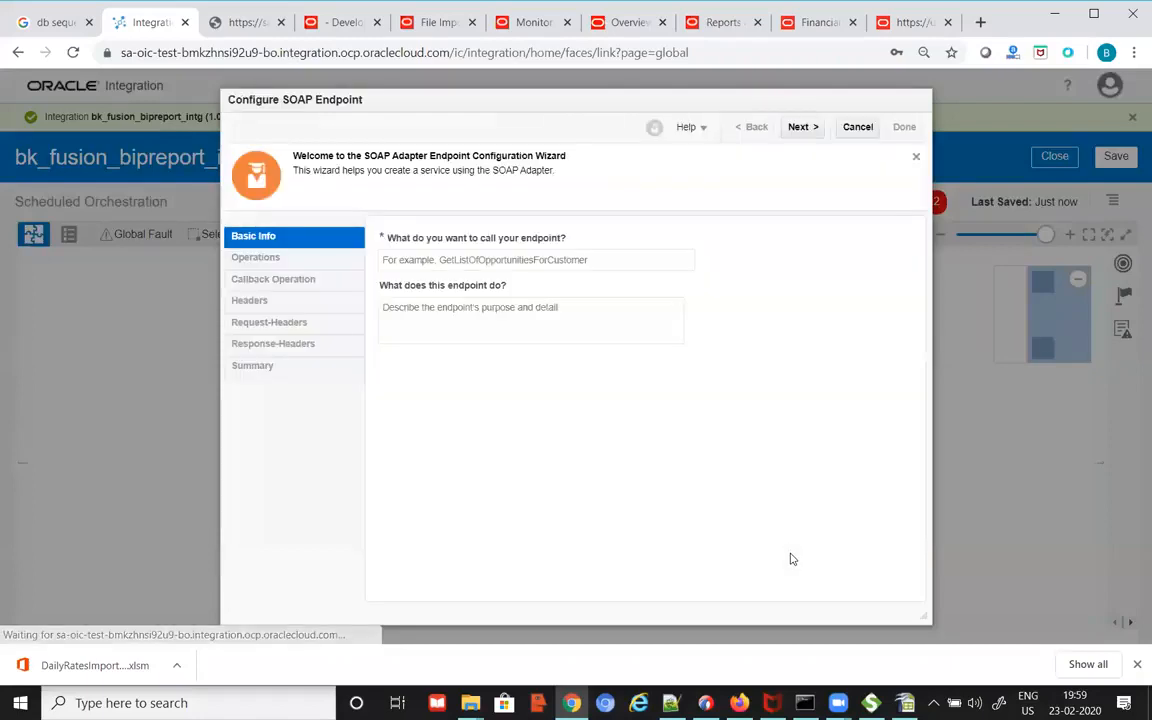
click(565, 265)
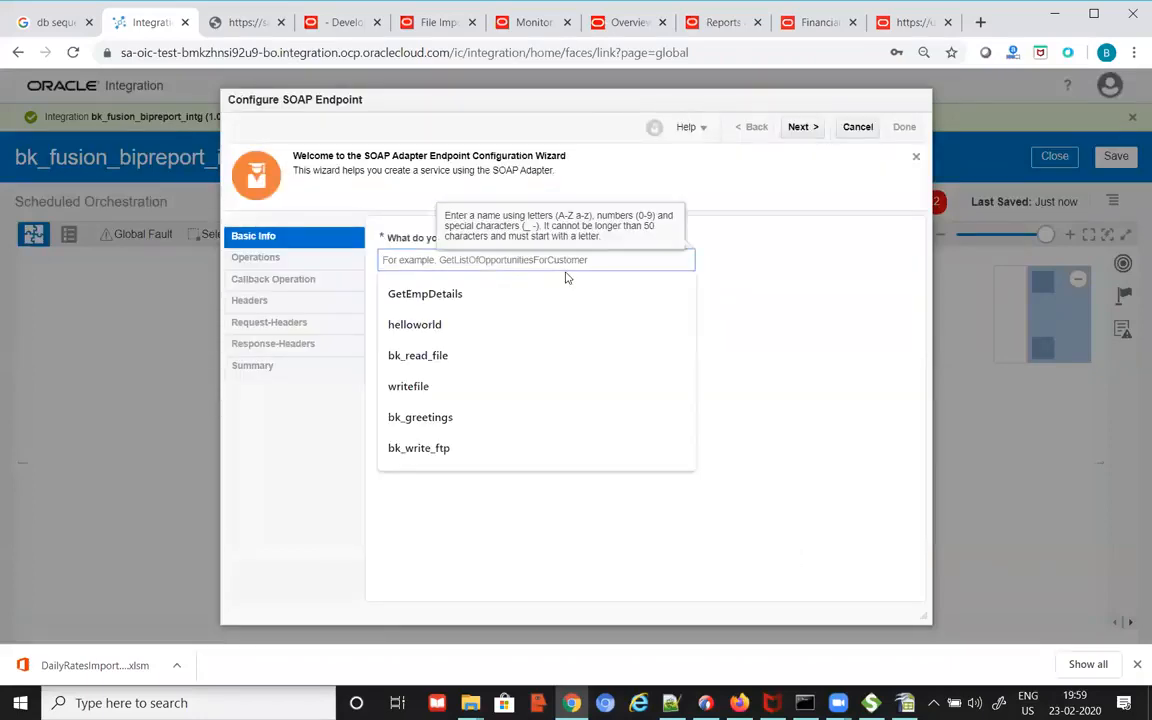
text(bk_fusion_report)
Step: Choose the runReport operation, skip headers, and finish the endpoint configuration
click(805, 128)
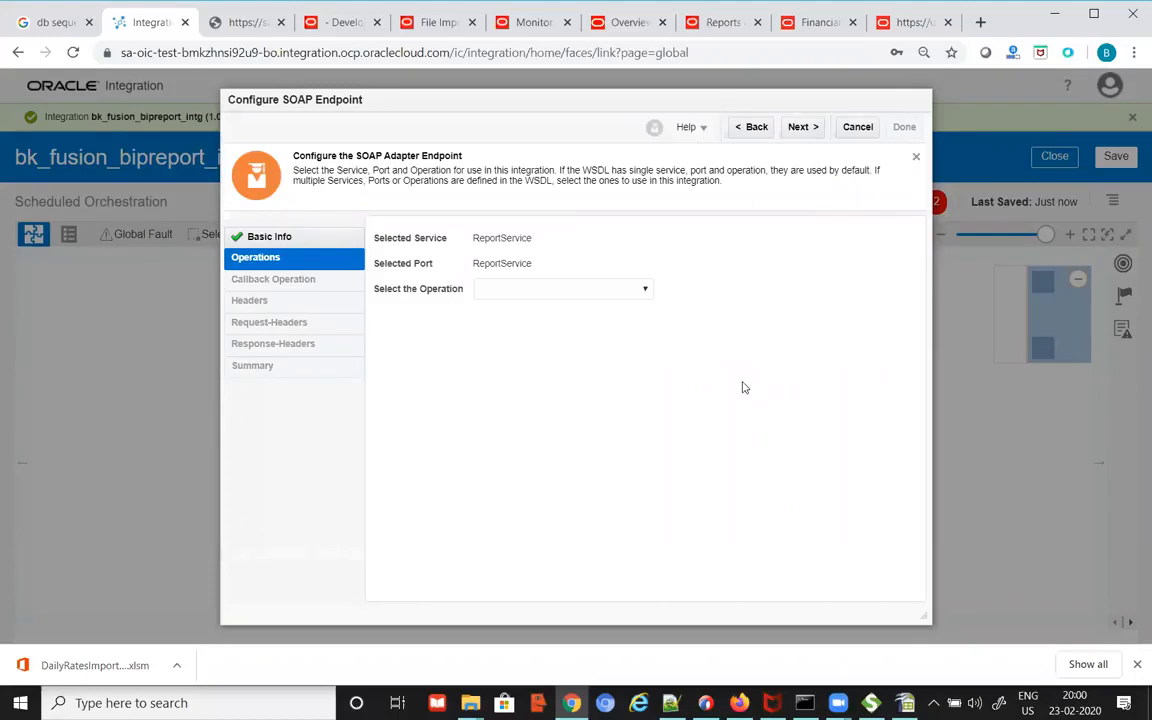
click(645, 290)
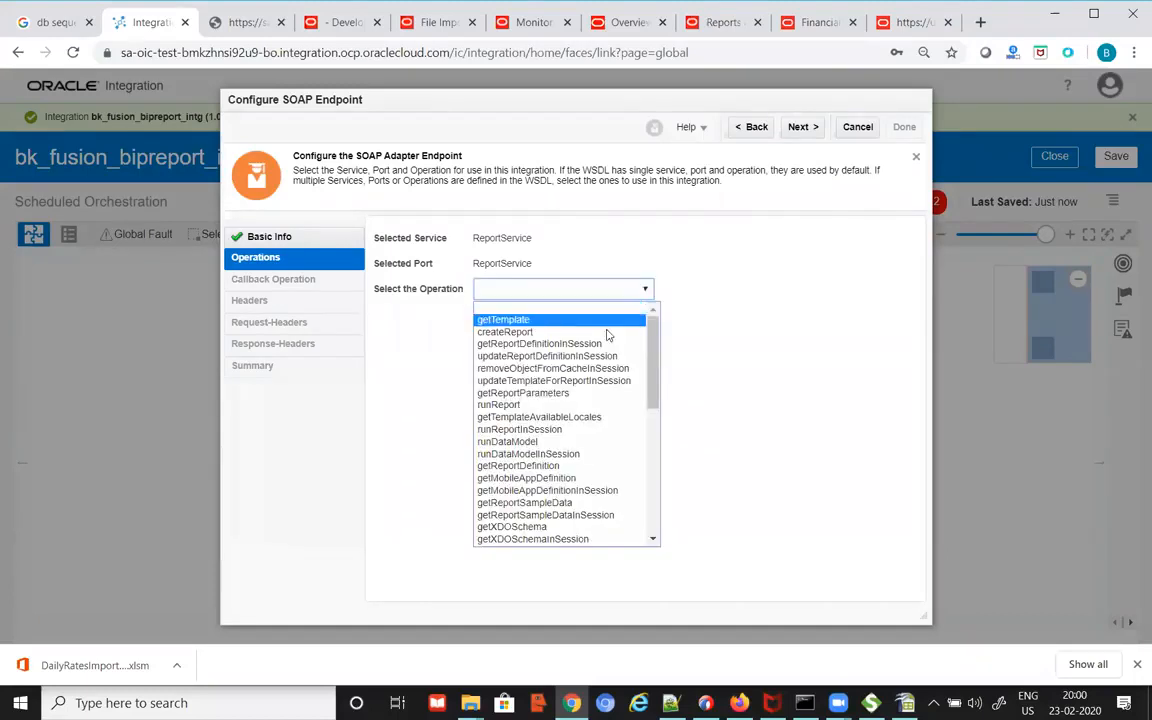
drag(651, 318, 667, 512)
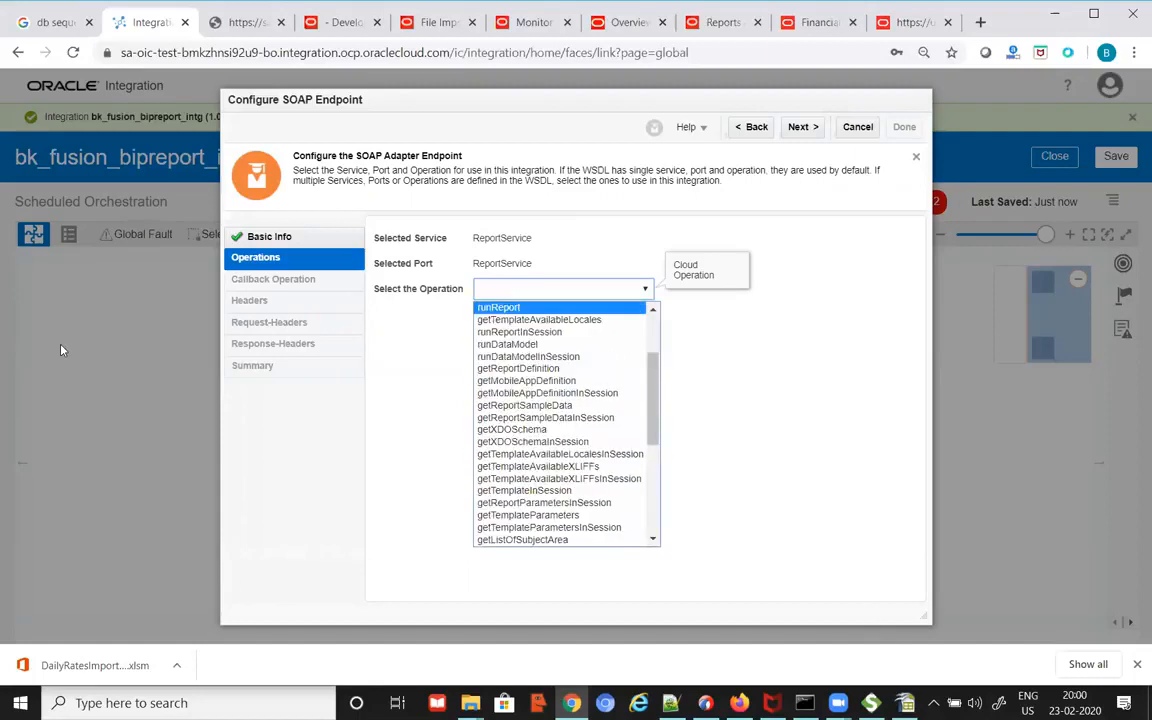
key(alt+Tab)
key(alt+Tab)
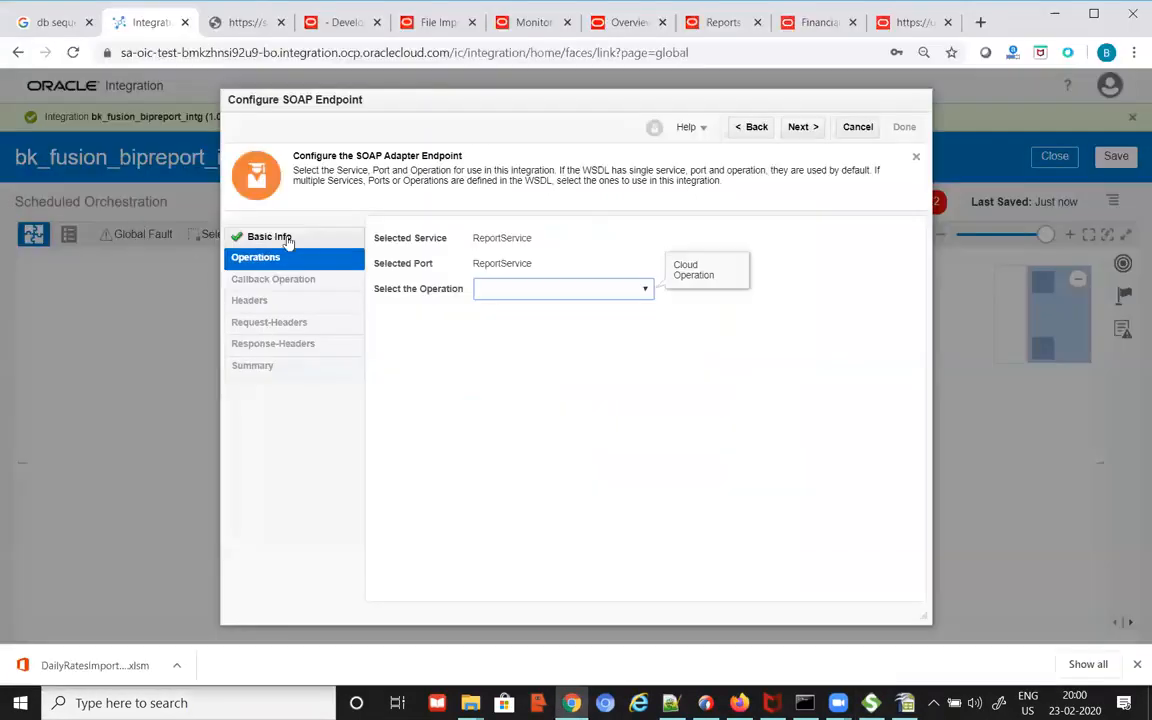
click(568, 288)
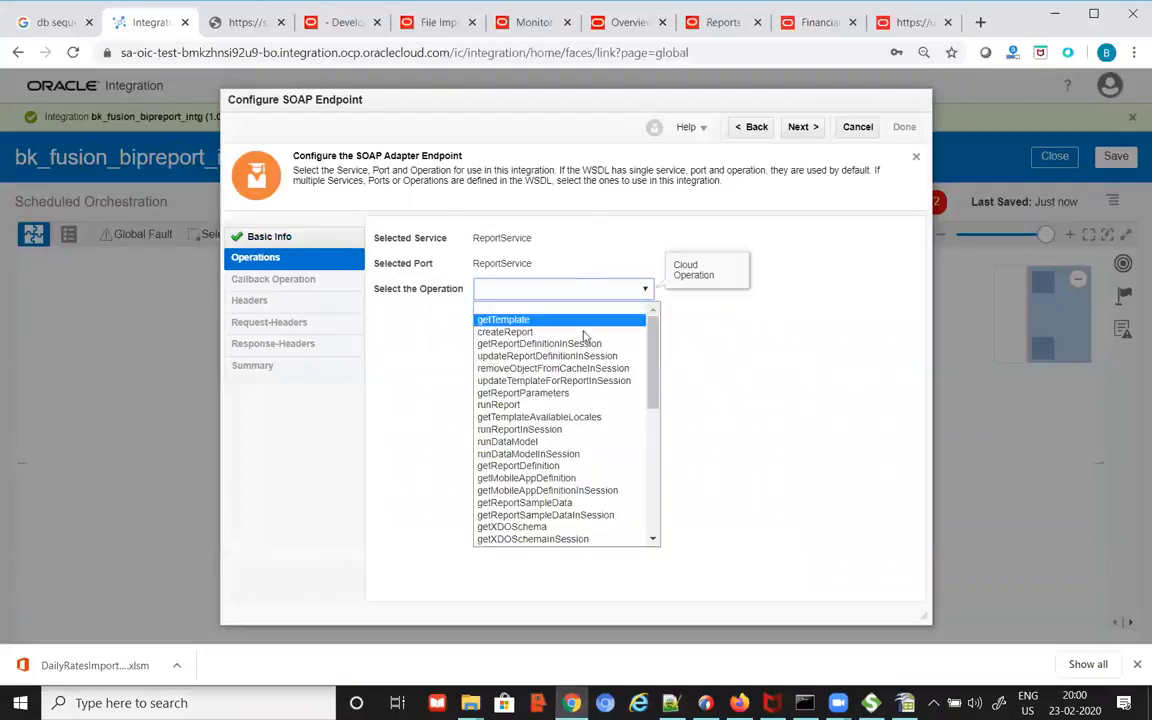
click(556, 405)
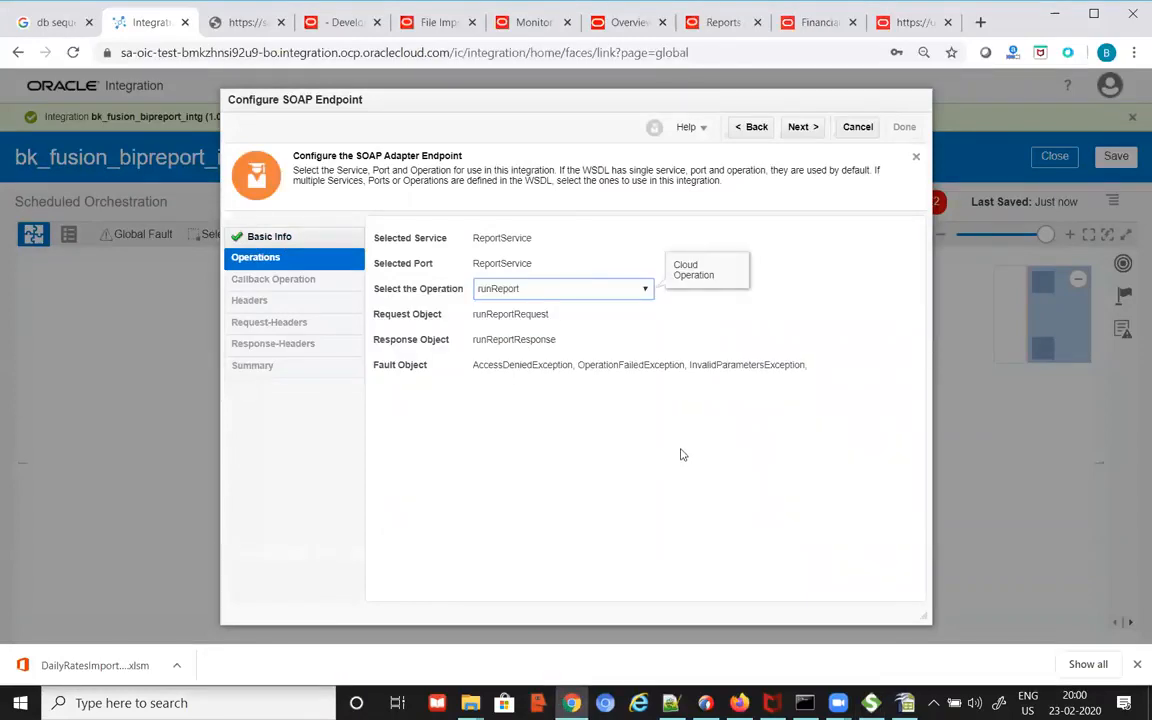
click(808, 128)
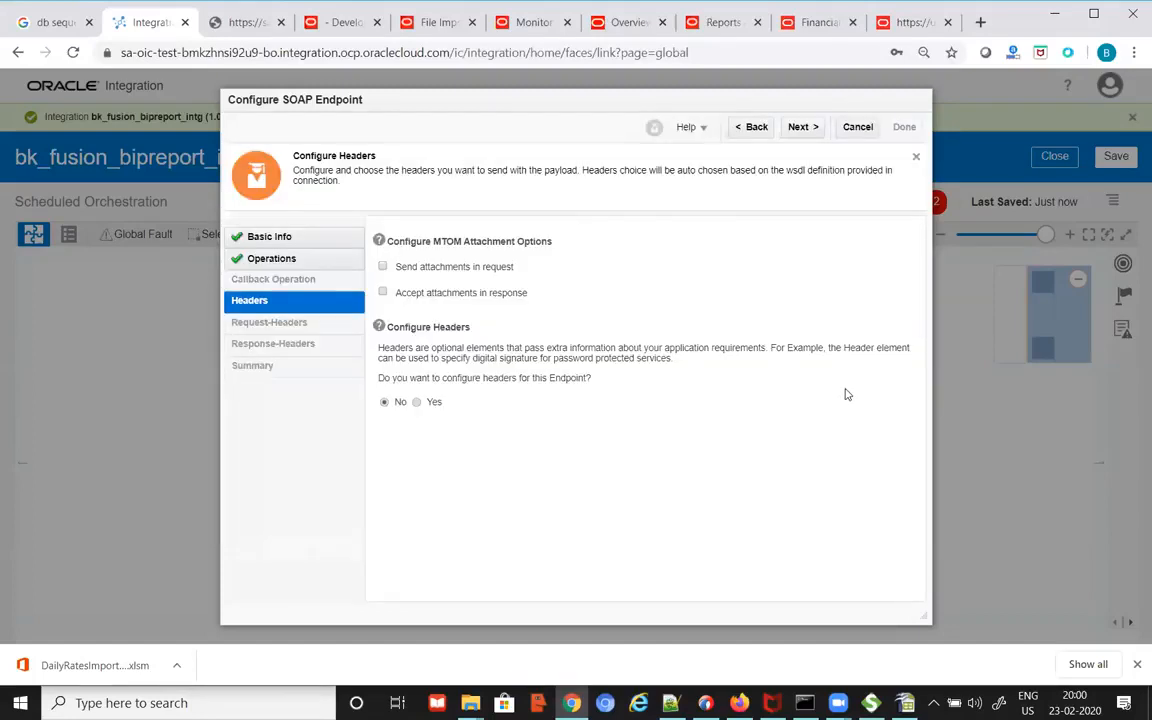
click(806, 127)
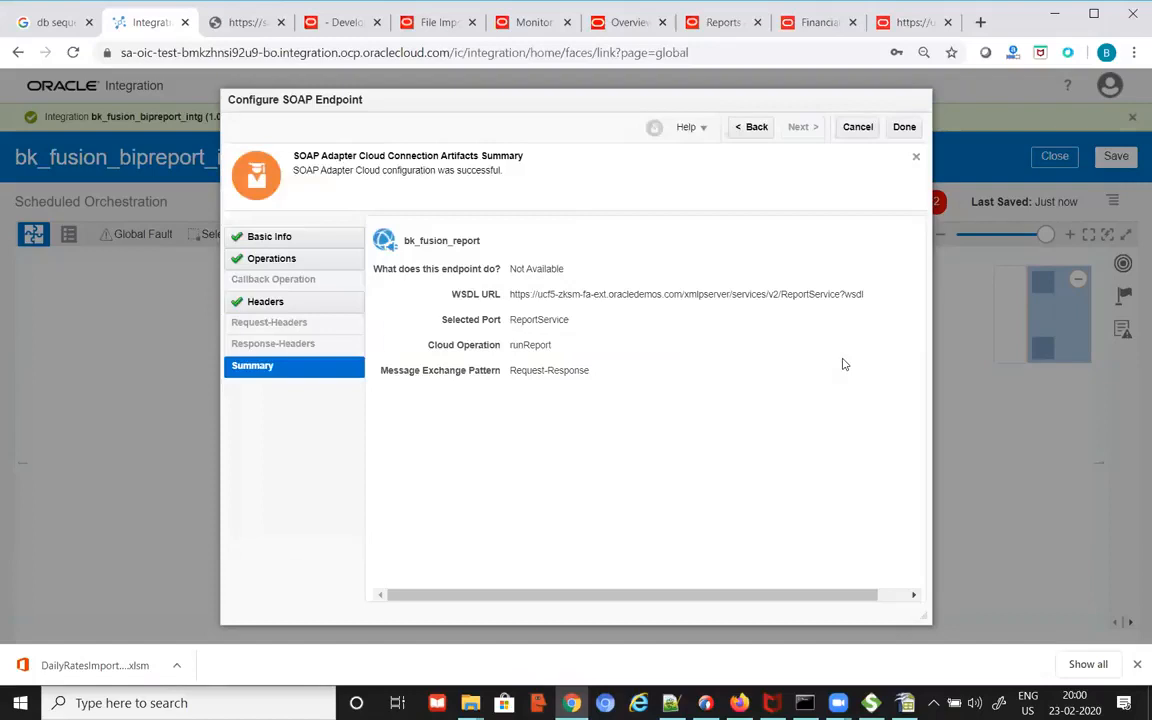
click(904, 127)
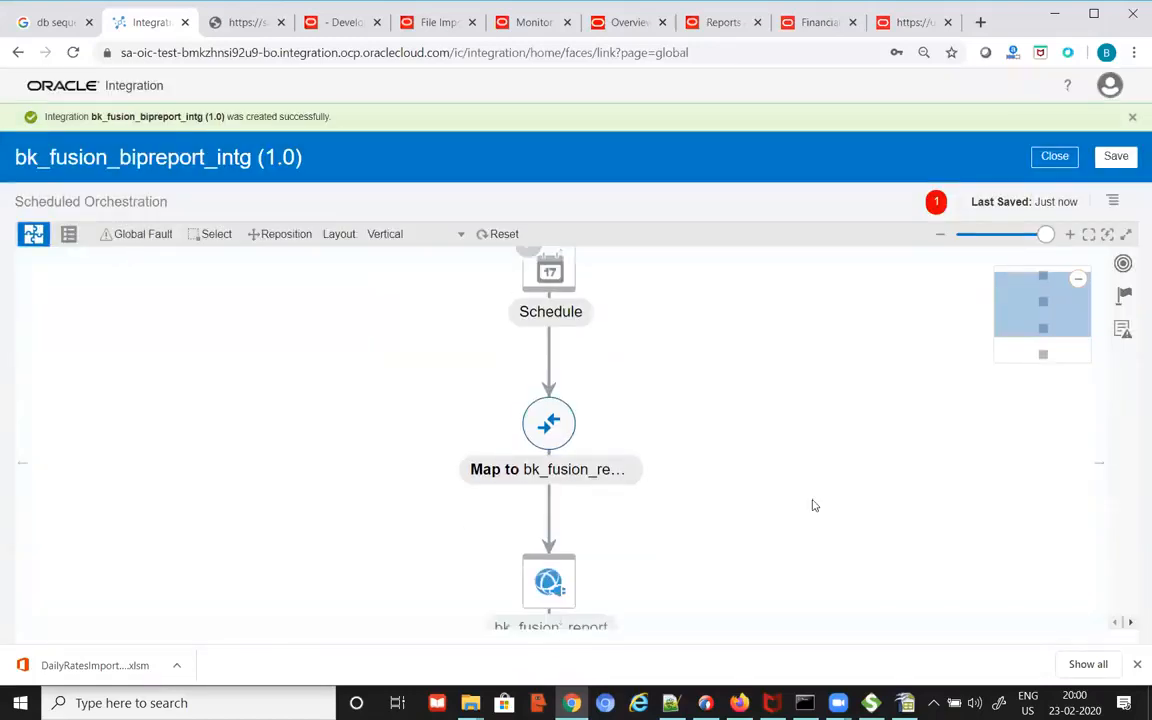
click(1021, 235)
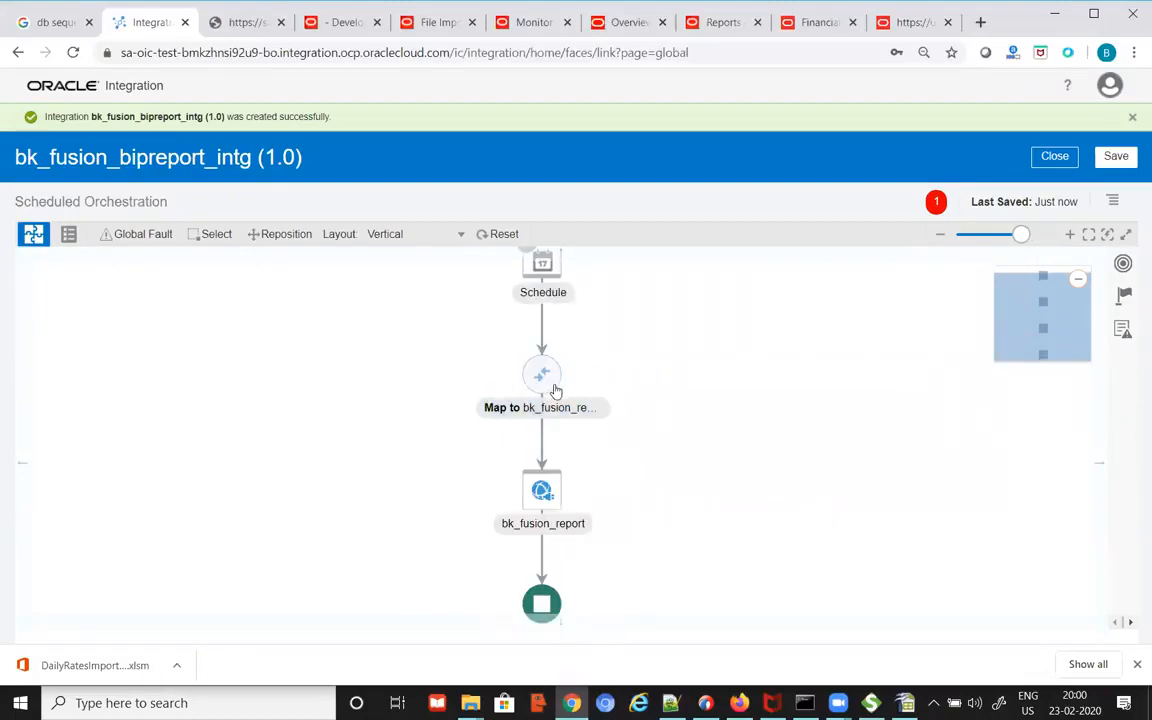
mouse_move(545, 376)
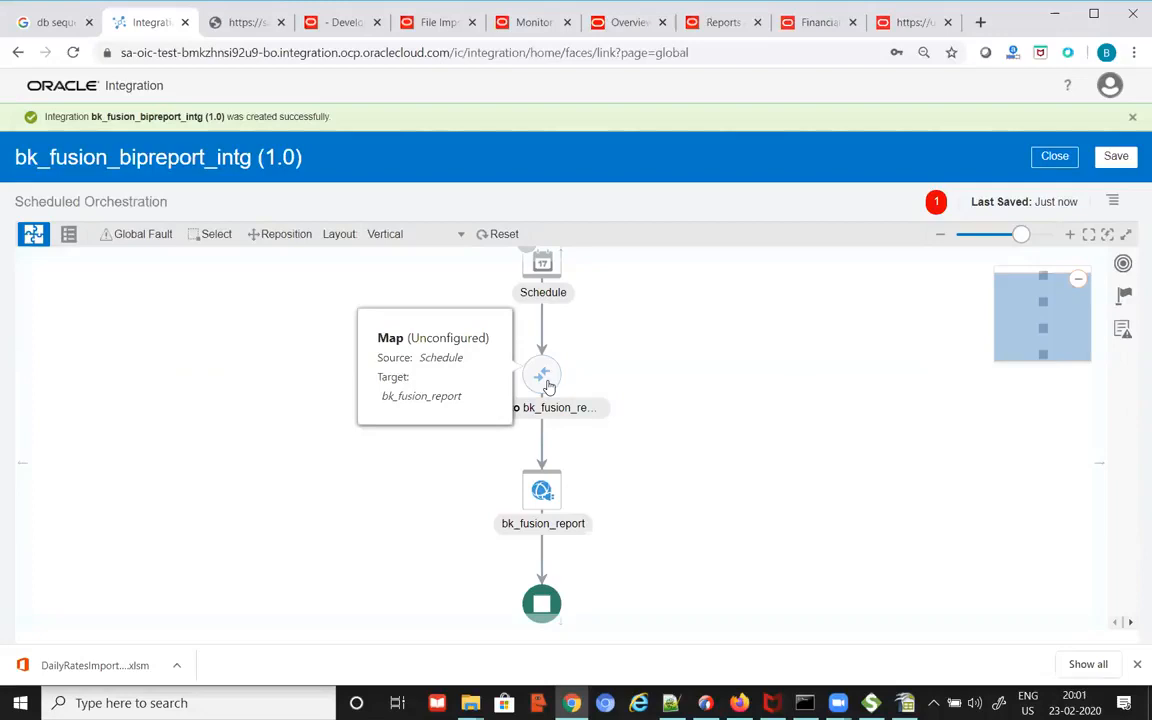
Step: Edit the map before bk_fusion_report, expand runReport and start mapping its userID field
click(547, 388)
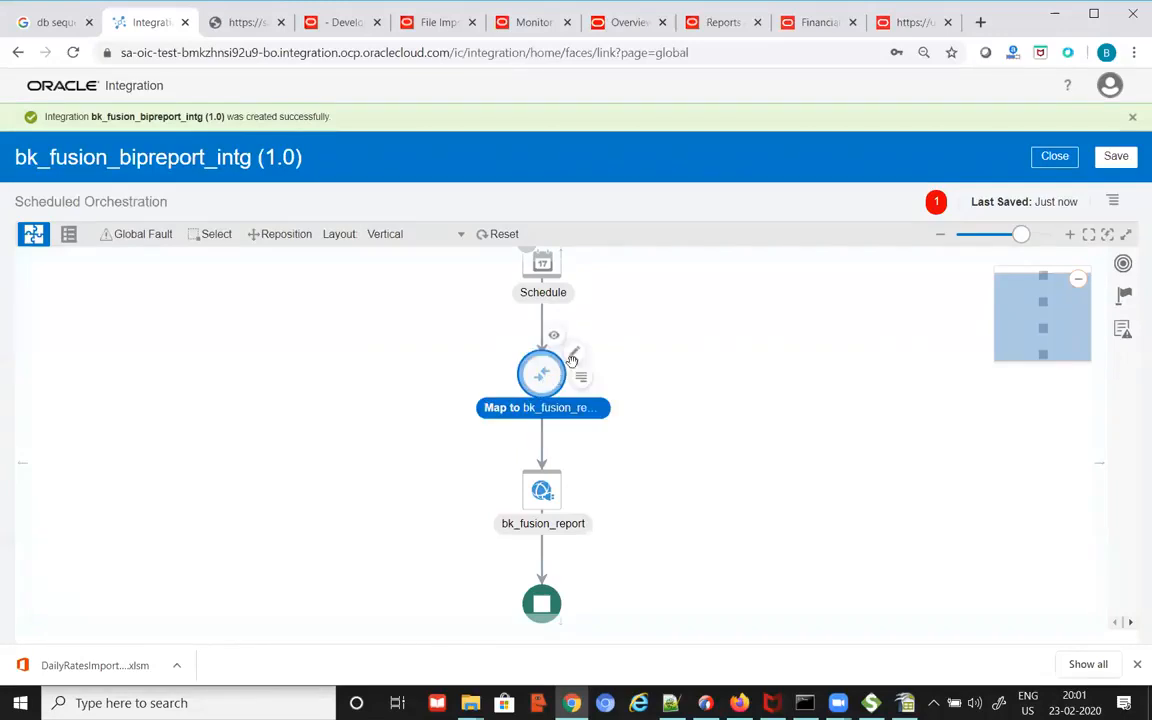
click(574, 357)
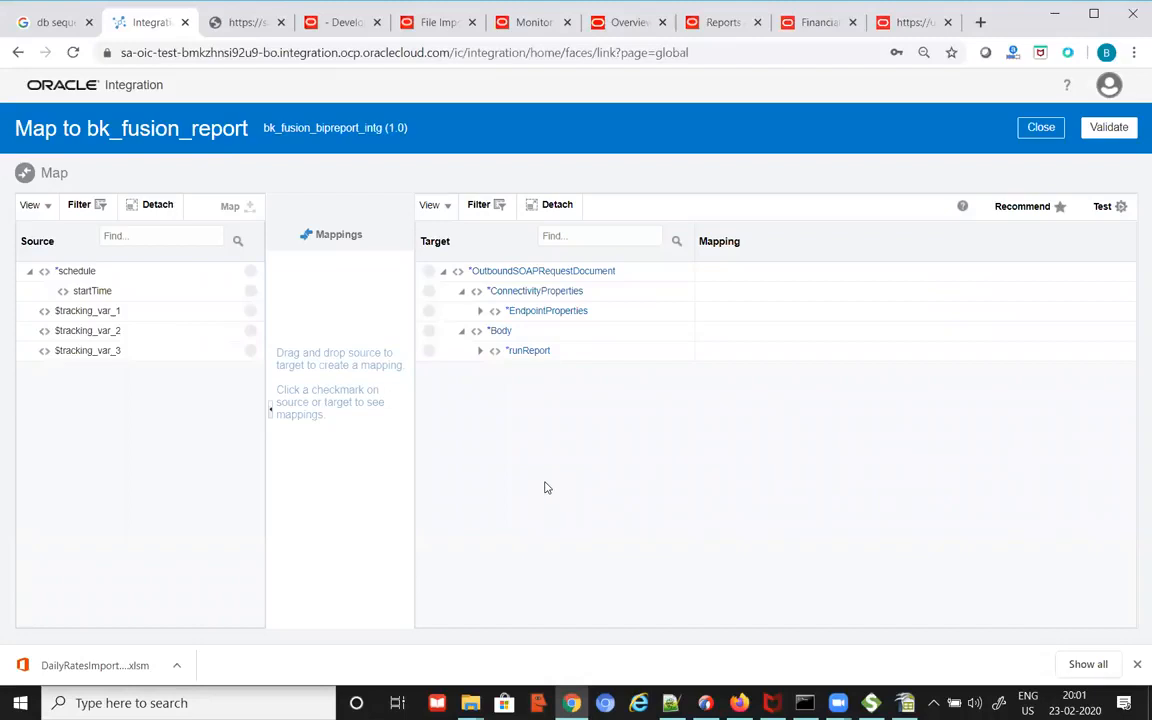
click(478, 356)
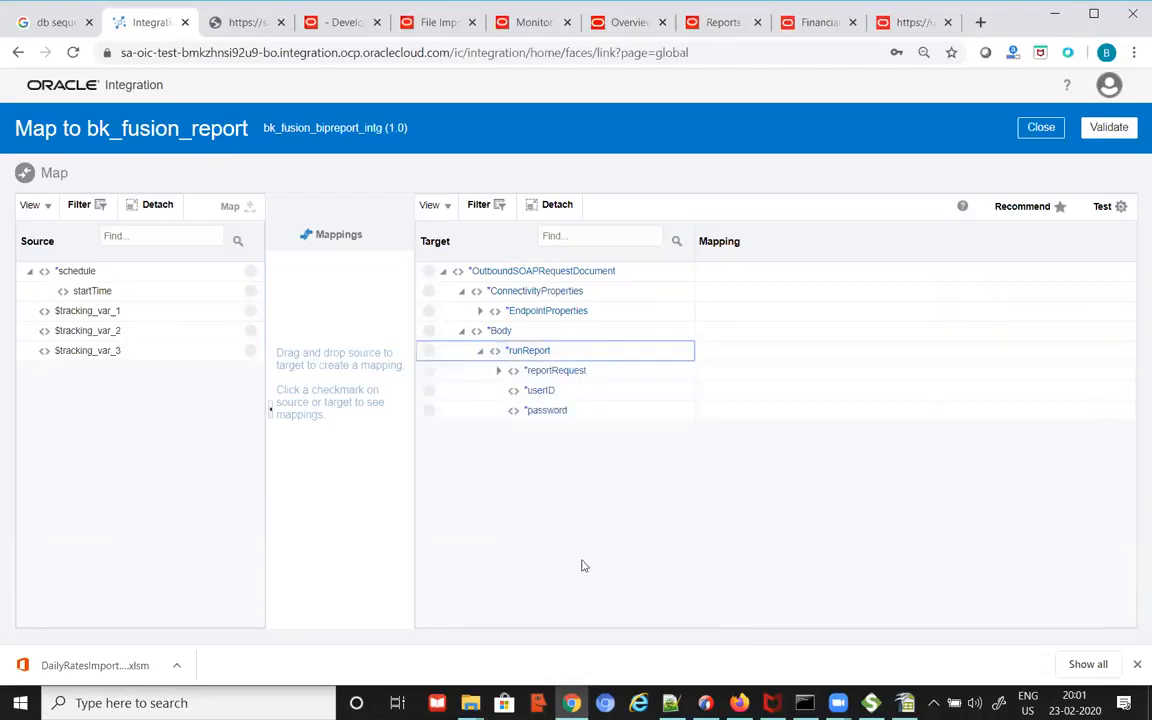
click(541, 396)
key(alt+Tab)
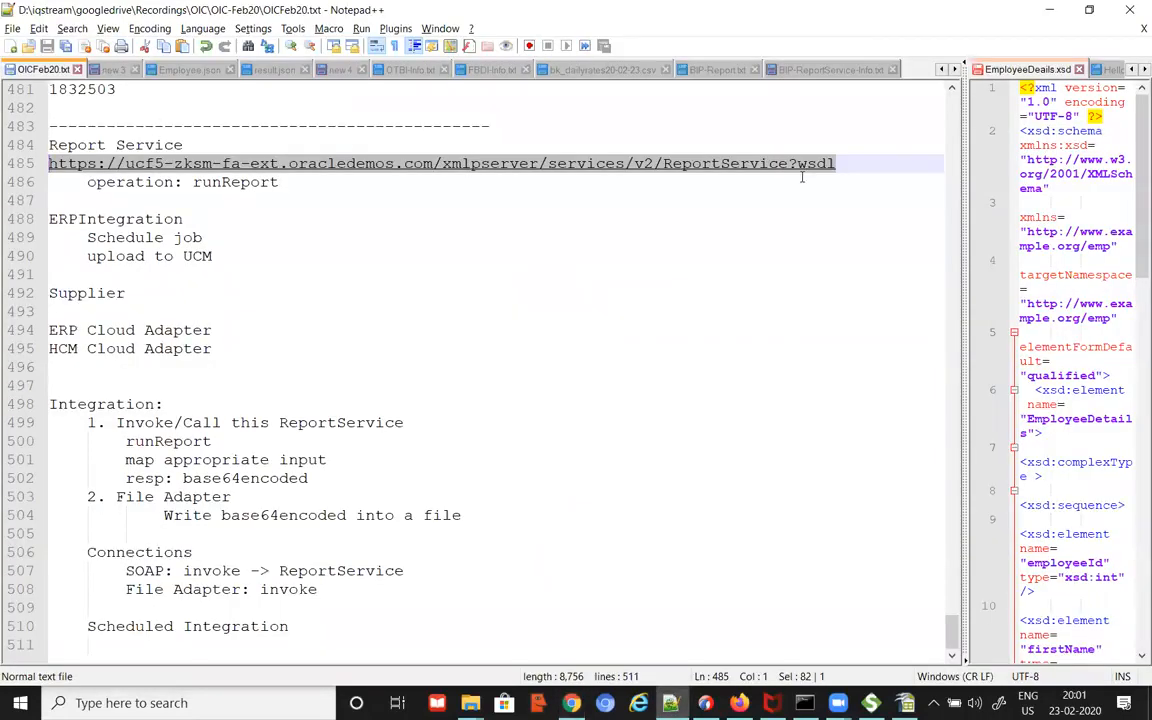
Step: Copy the ucf5 report user name from line 8 of the daily-info.txt notes
click(940, 70)
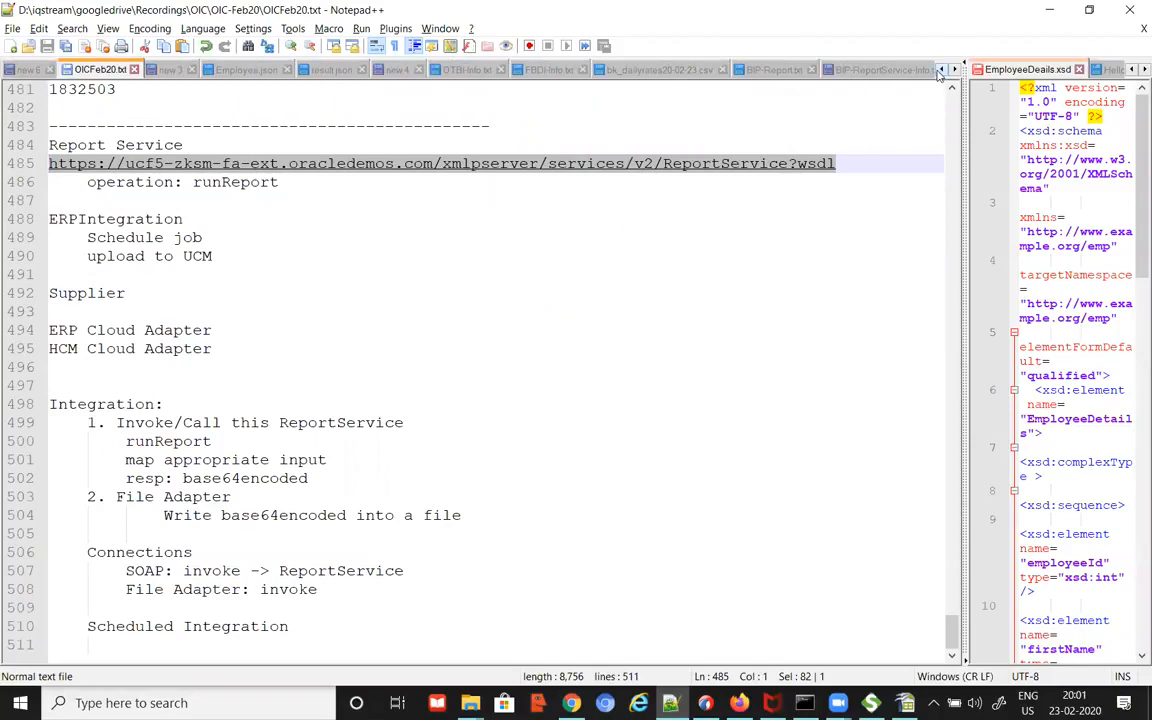
click(940, 70)
click(940, 70)
click(940, 70)
click(940, 70)
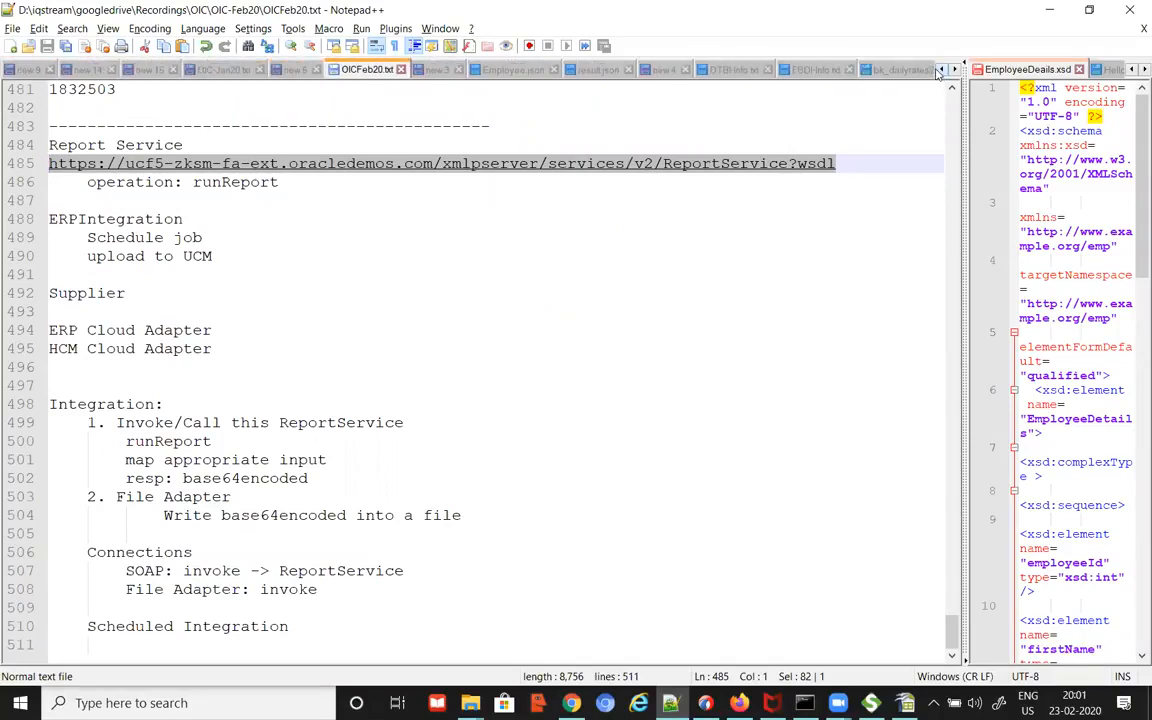
click(940, 71)
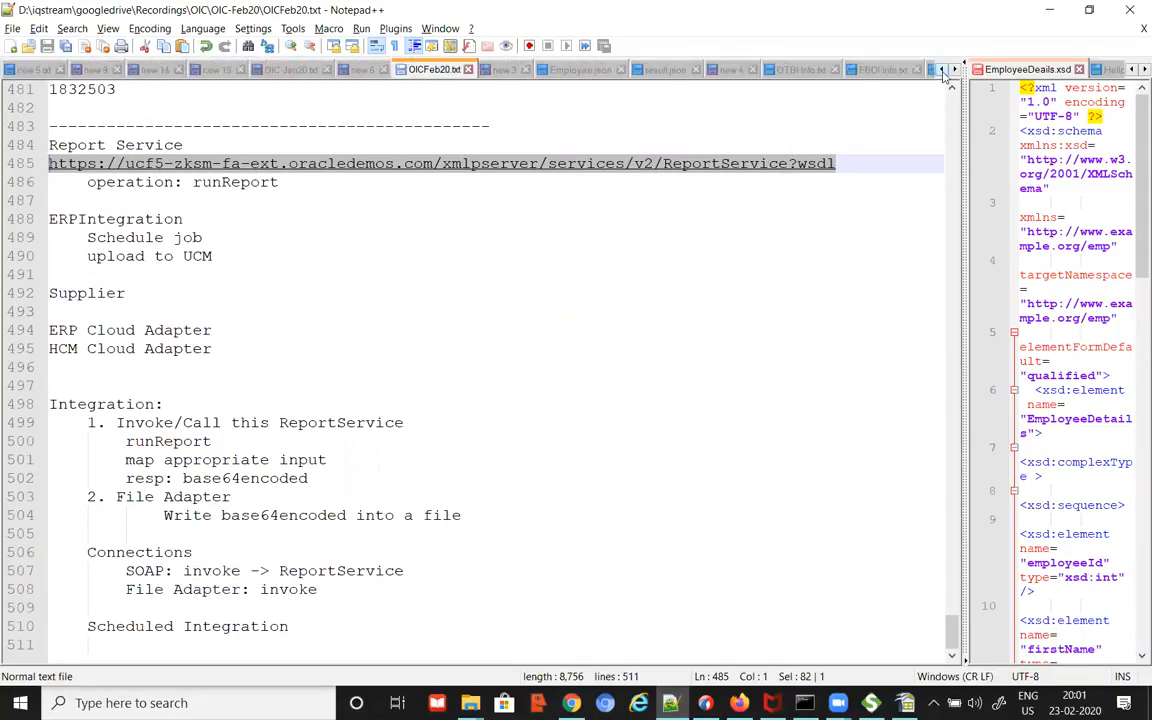
click(940, 70)
click(940, 70)
click(940, 70)
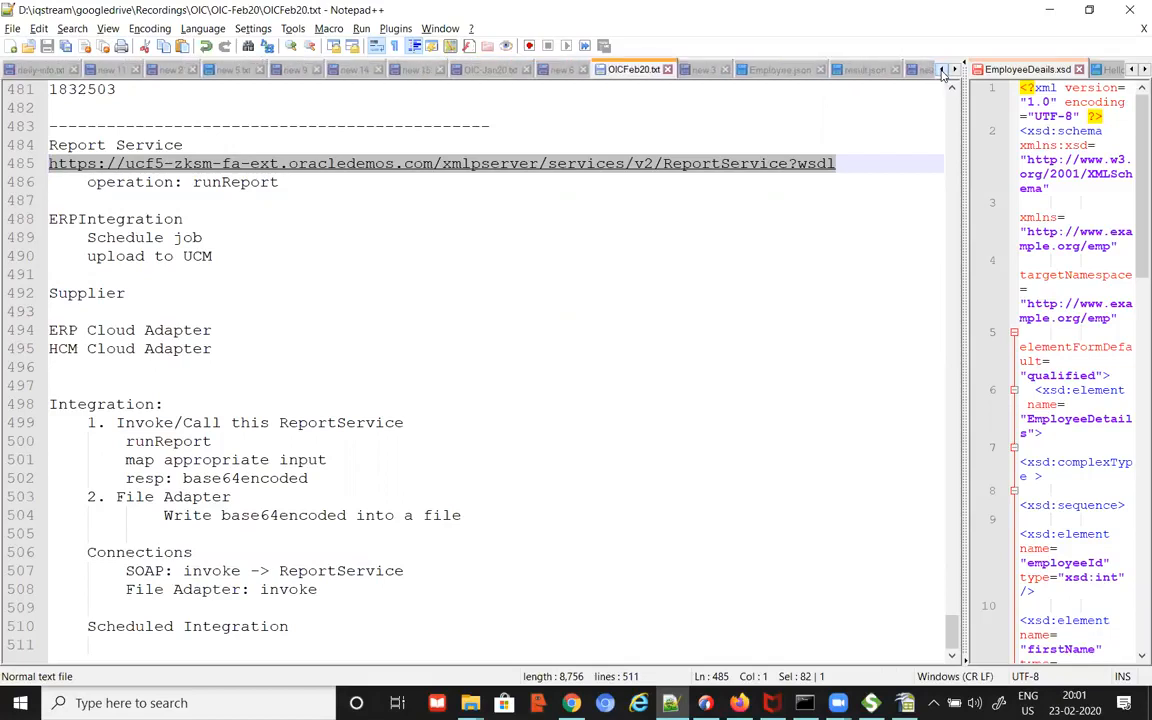
click(46, 69)
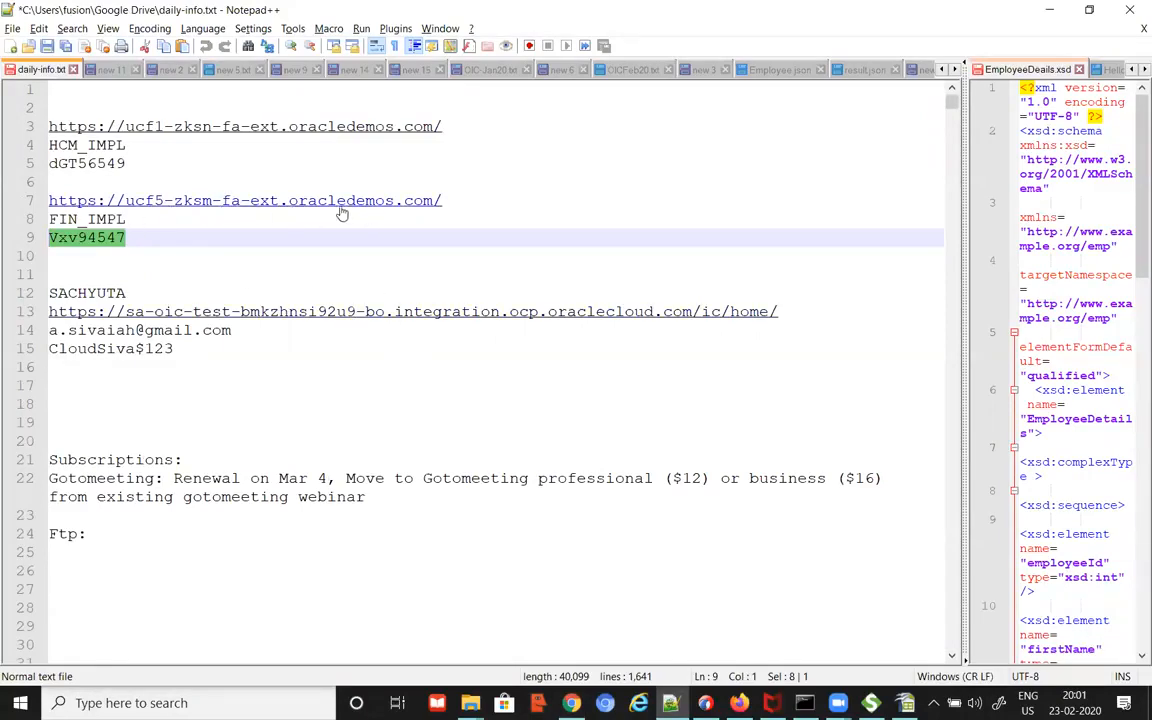
click(193, 250)
drag(130, 221, 47, 220)
key(ctrl+c)
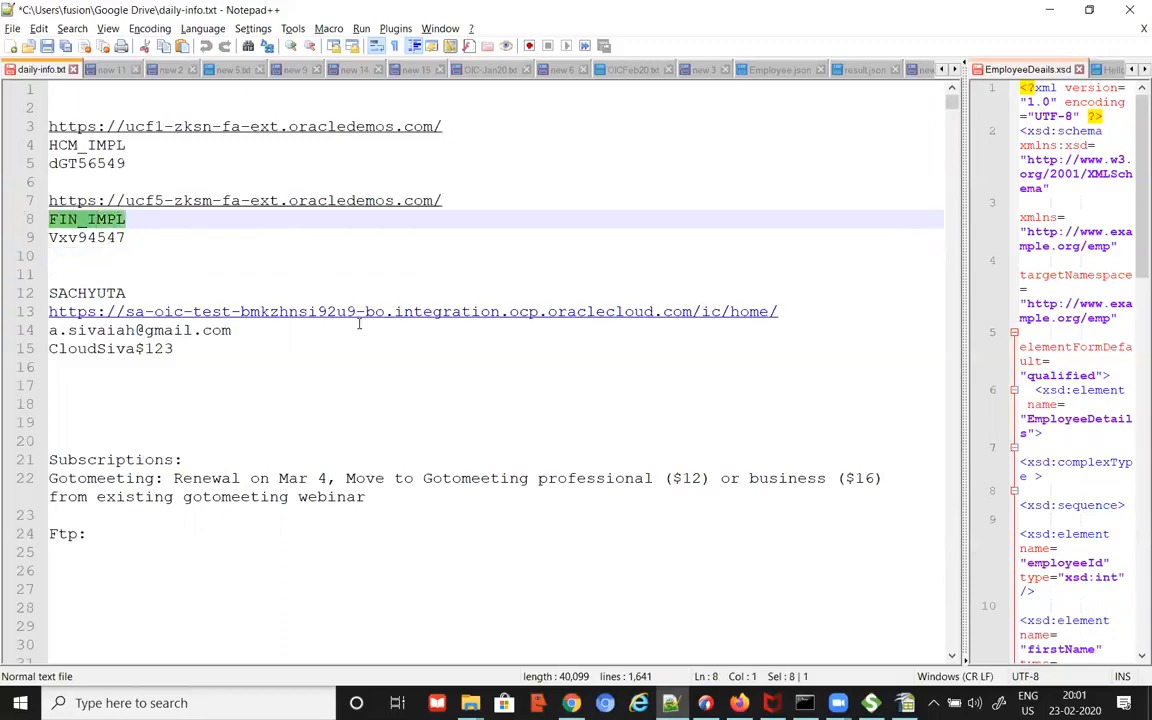
key(alt+Tab)
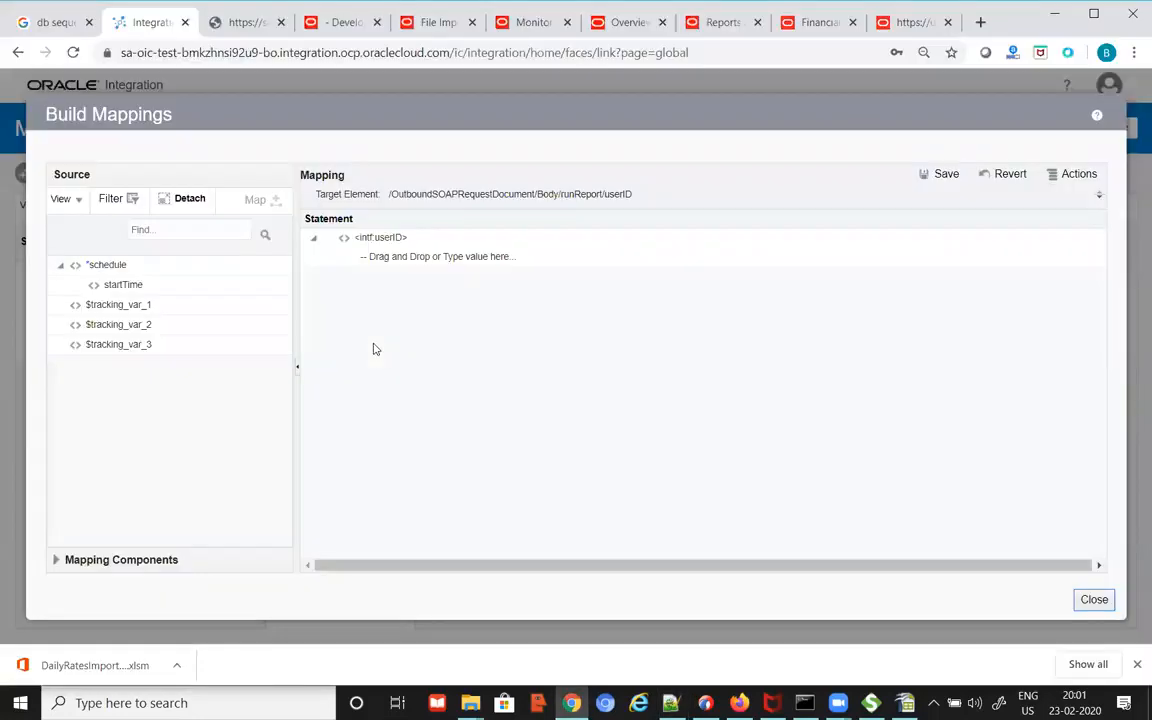
Step: Paste the copied user name as runReport userID's fixed value and save it
click(411, 258)
key(ctrl+v)
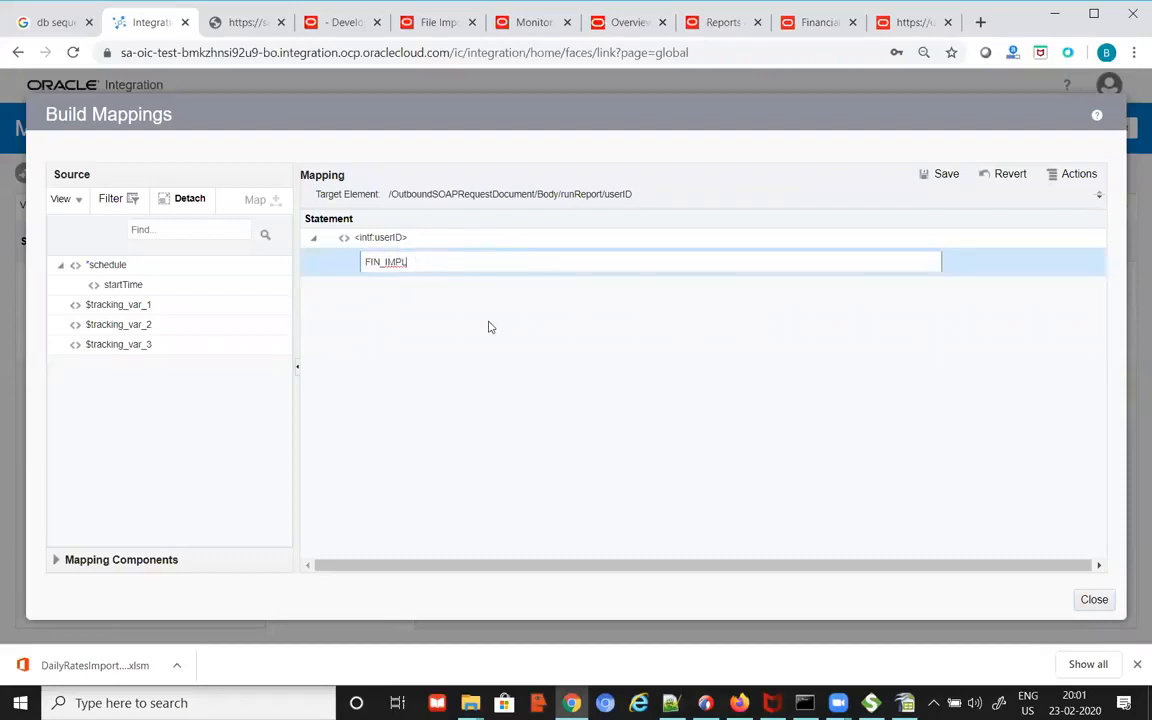
click(942, 174)
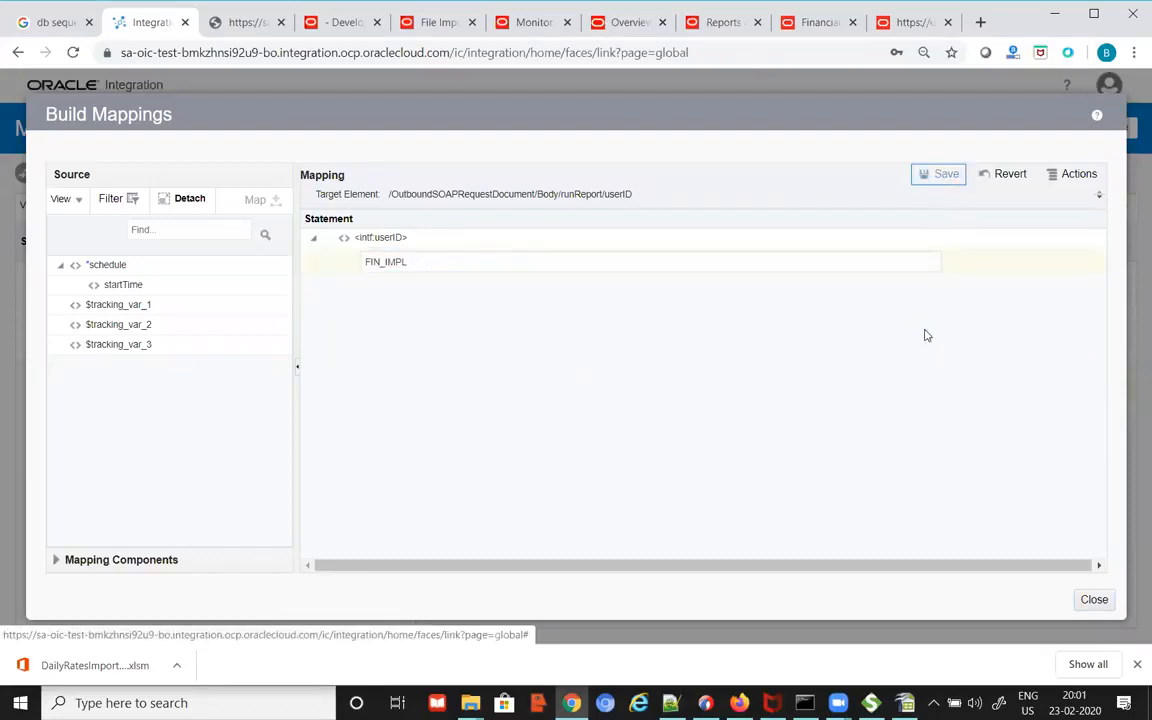
click(1095, 602)
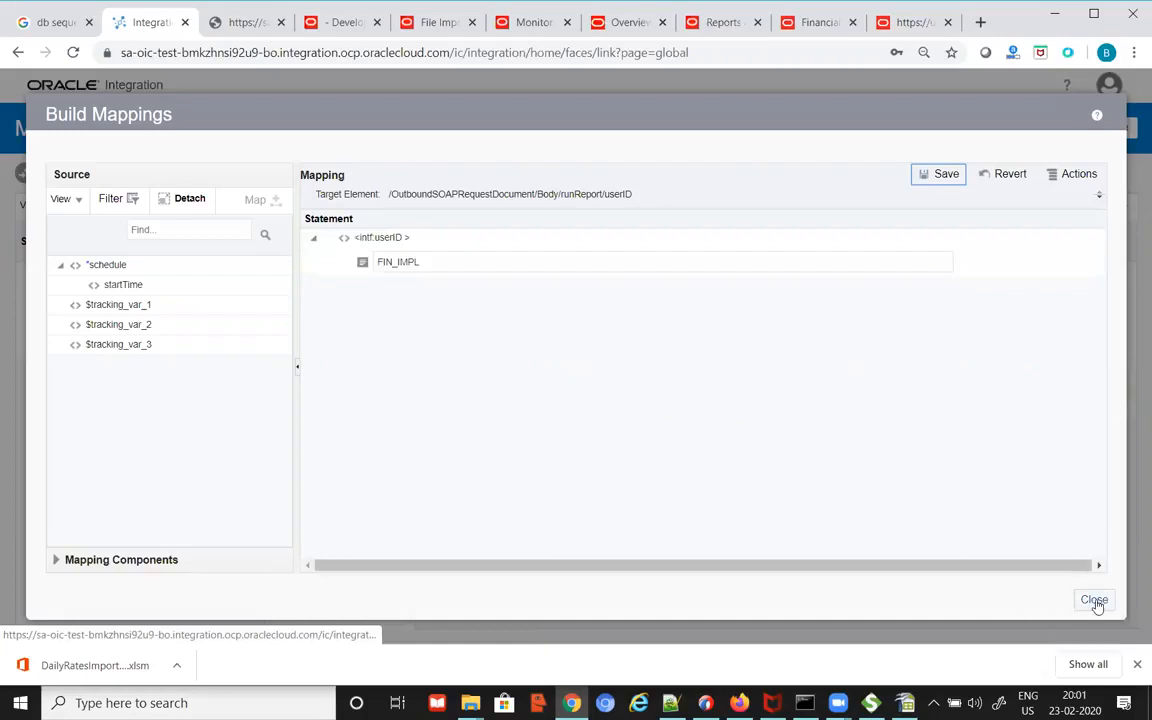
Step: Copy the password from line 9 of the notes and save it as password's fixed value
key(alt+Tab)
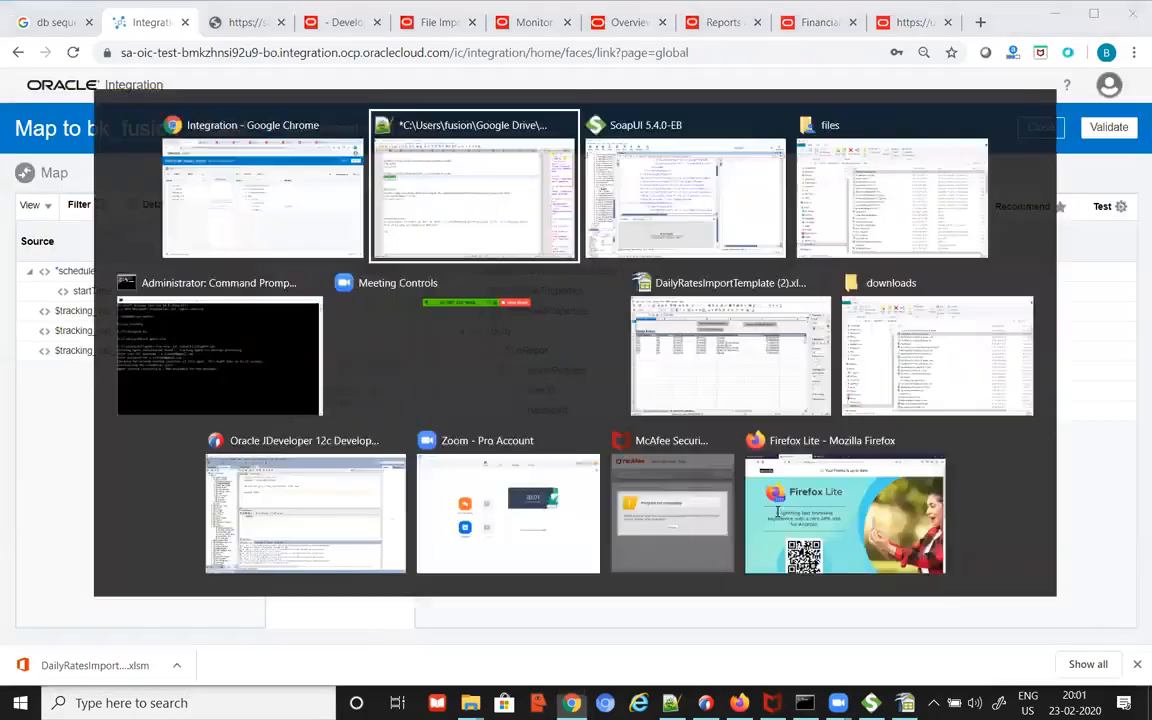
drag(125, 237, 15, 234)
key(ctrl+c)
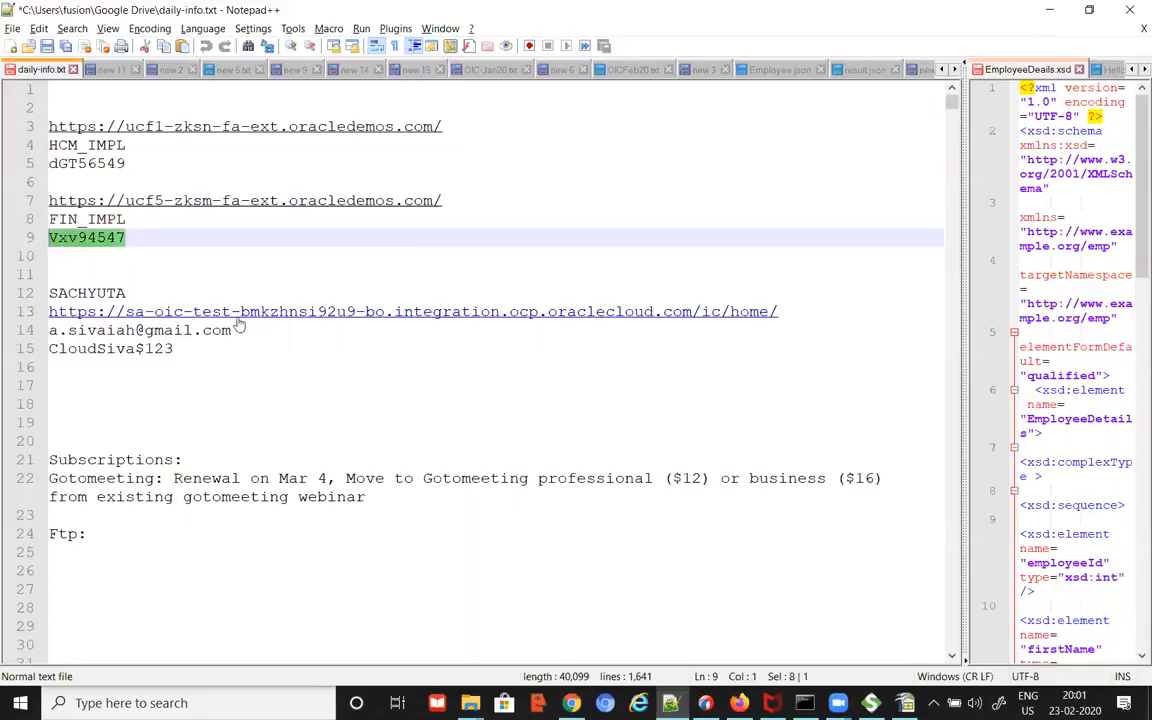
key(alt+Tab)
click(554, 415)
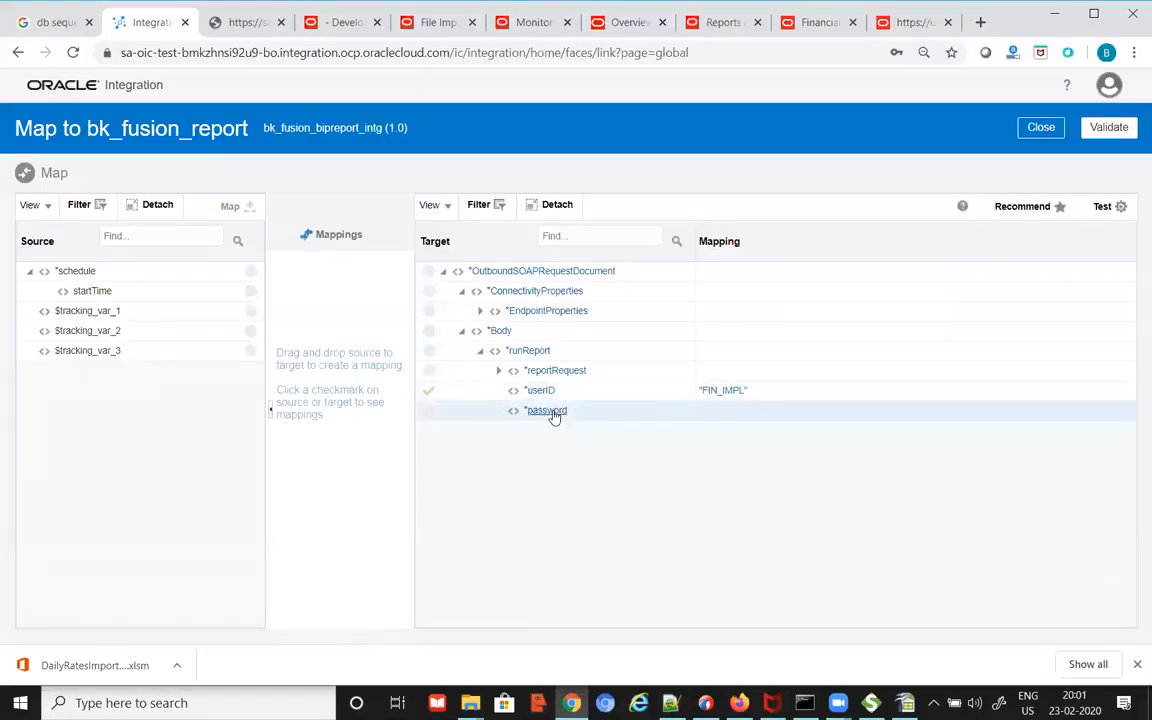
click(554, 415)
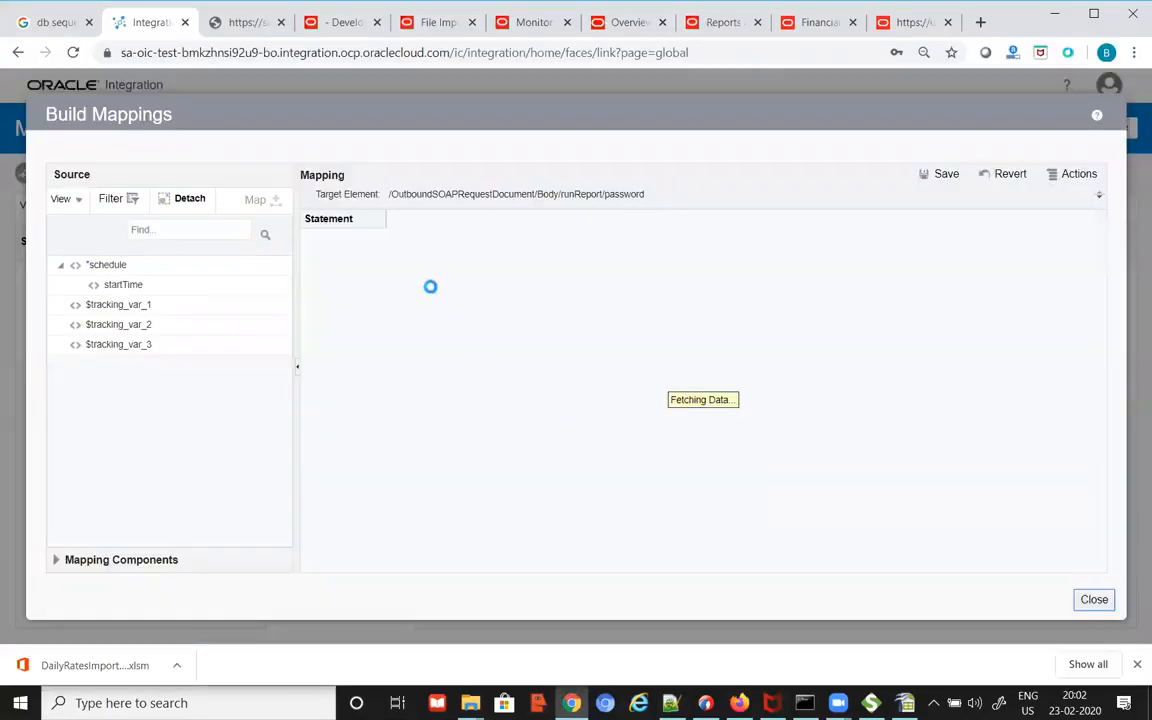
click(455, 260)
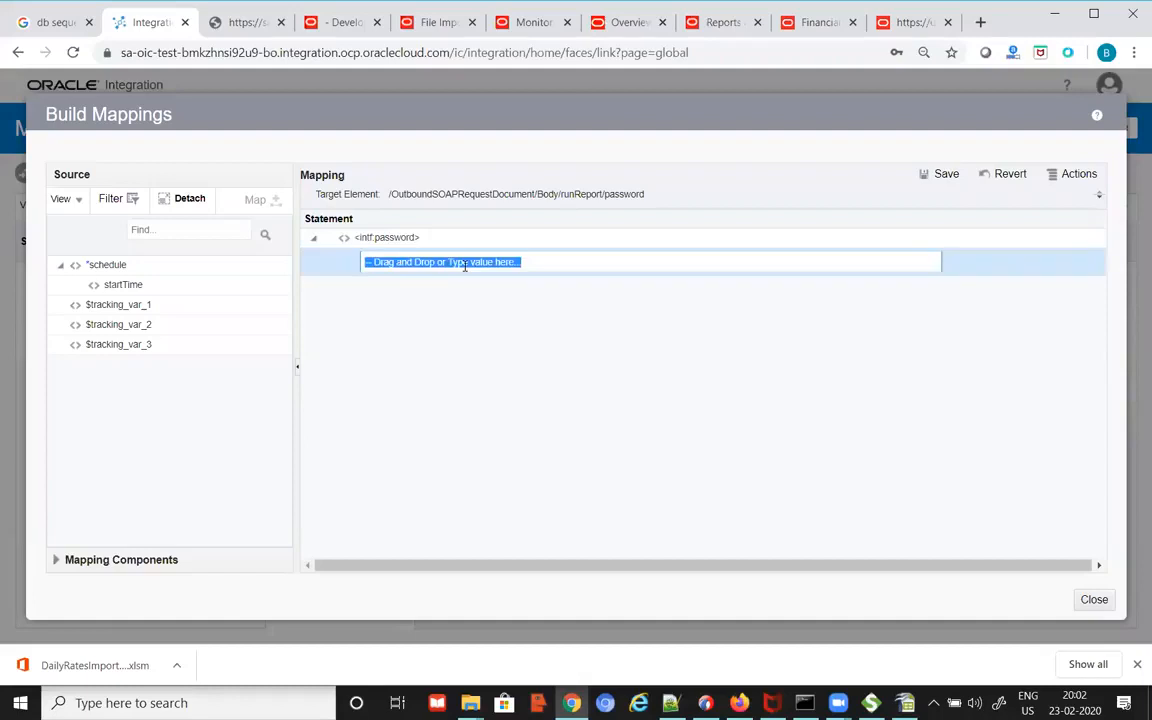
key(ctrl+v)
click(944, 174)
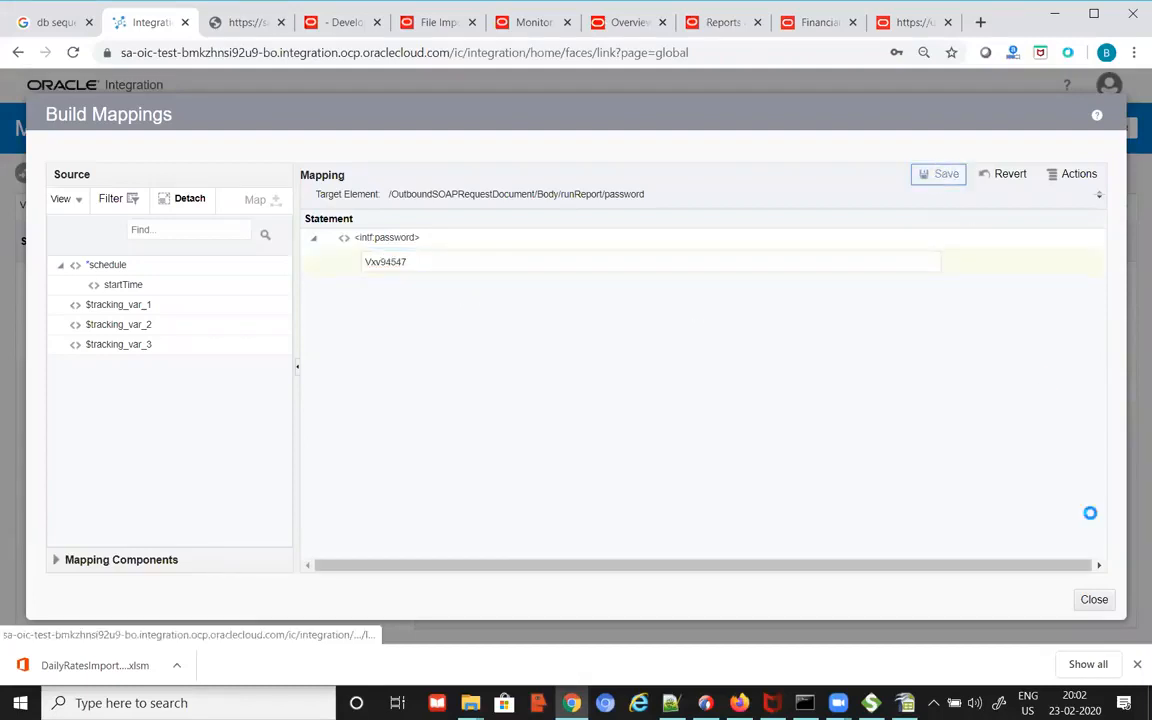
click(1094, 600)
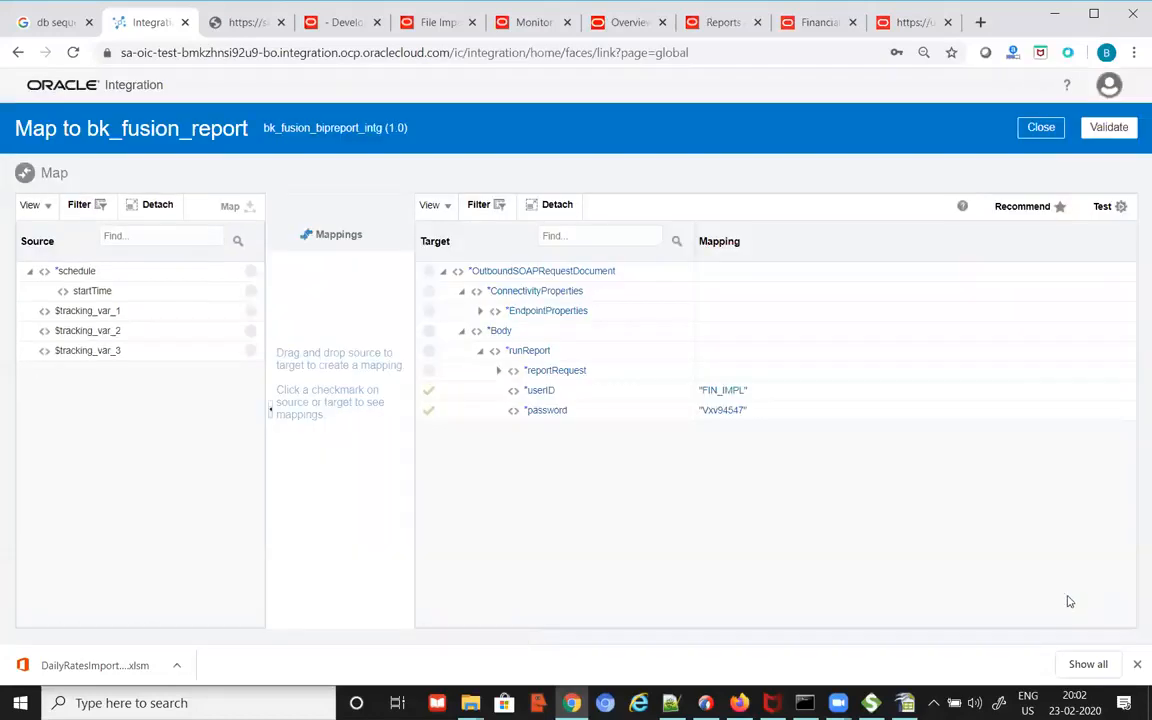
Step: Expand reportRequest and bring up SoapUI's sample runReport request
click(499, 372)
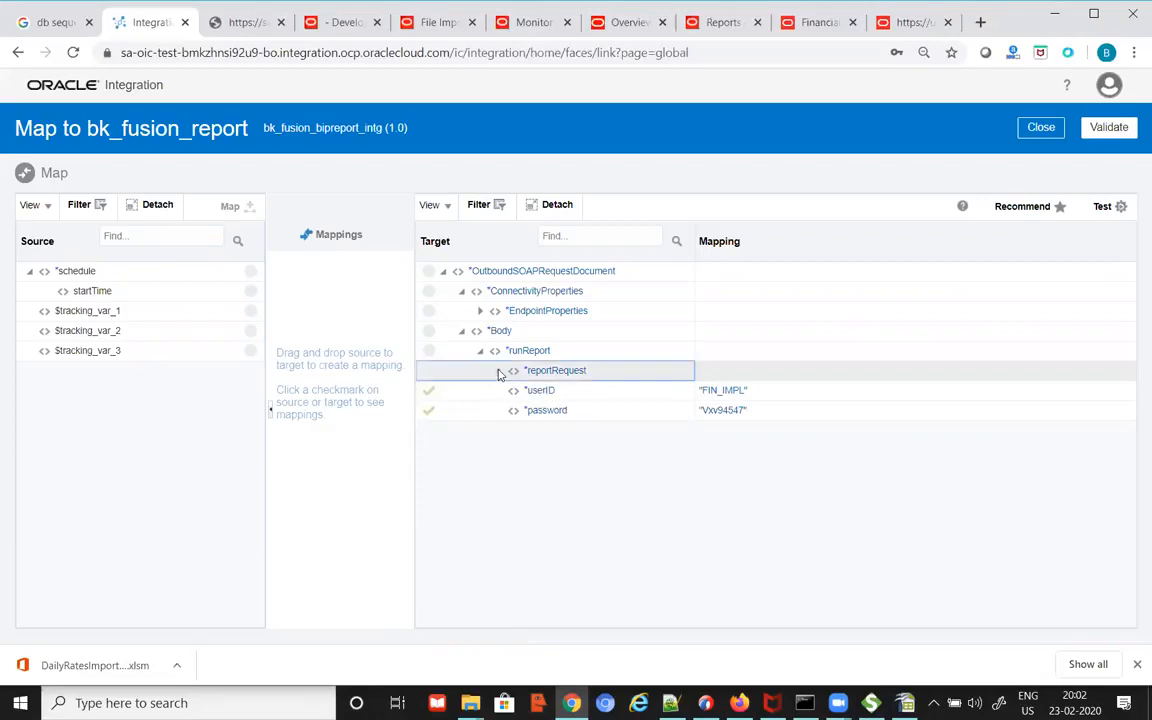
mouse_move(1129, 331)
mouse_down()
mouse_move(1125, 483)
mouse_move(1129, 310)
mouse_up()
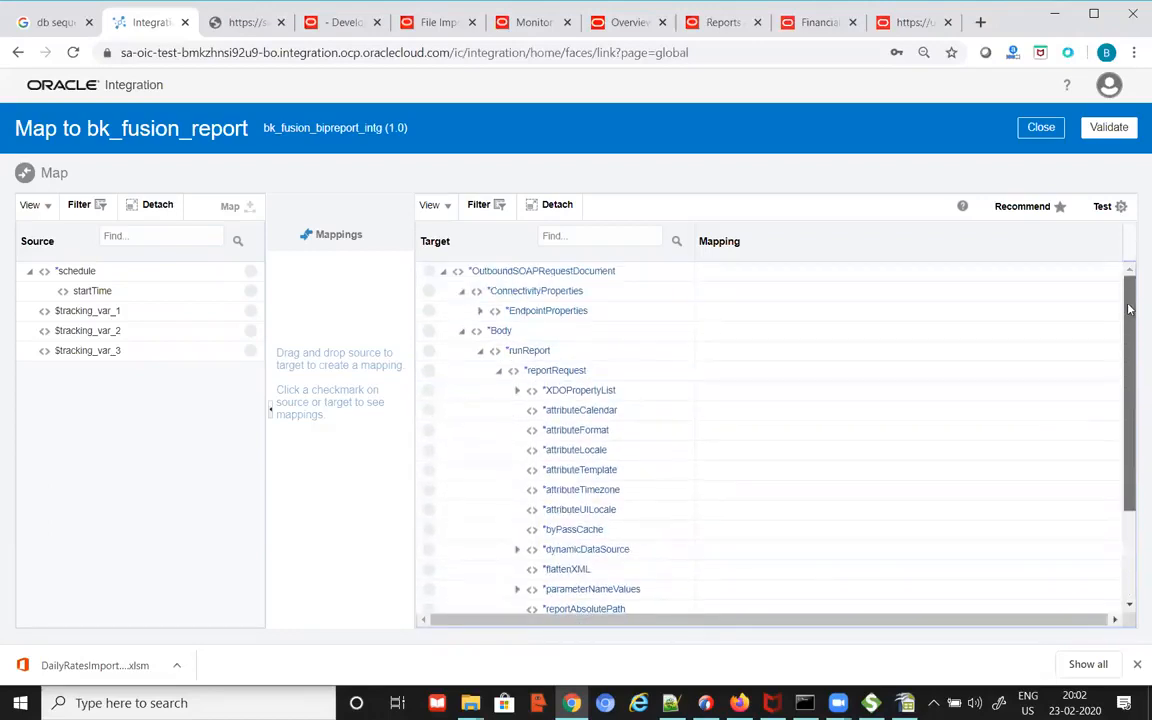
click(871, 703)
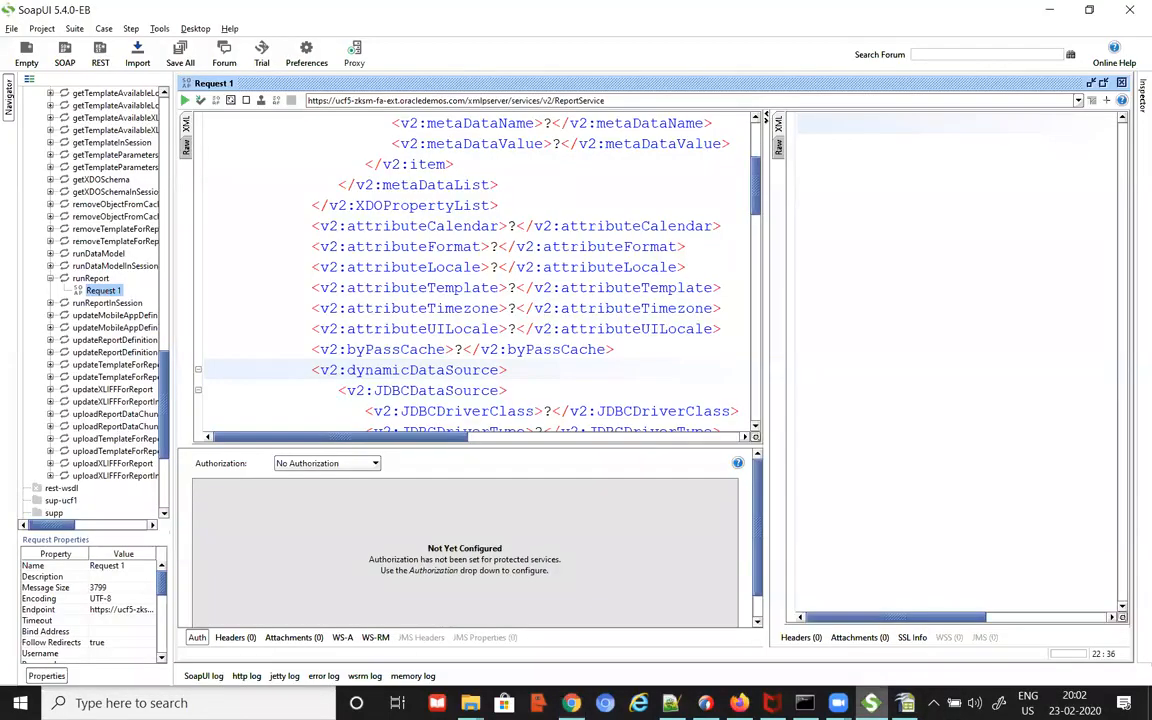
scroll(497, 307, down, 10)
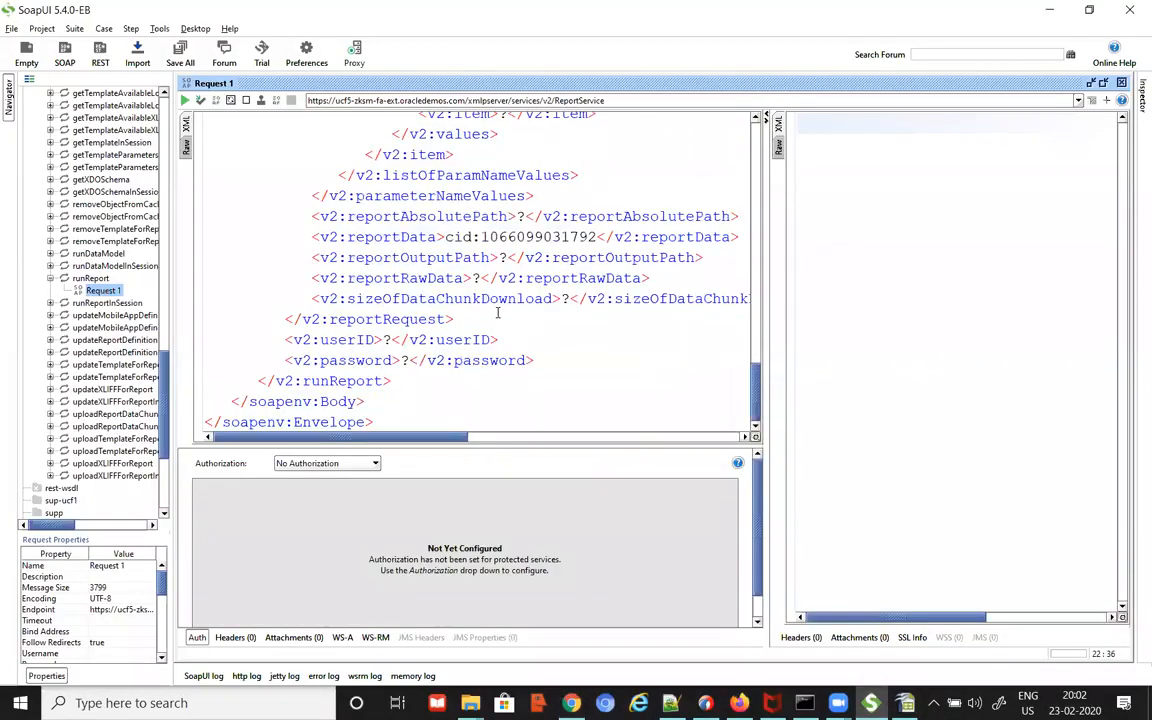
scroll(497, 313, up, 15)
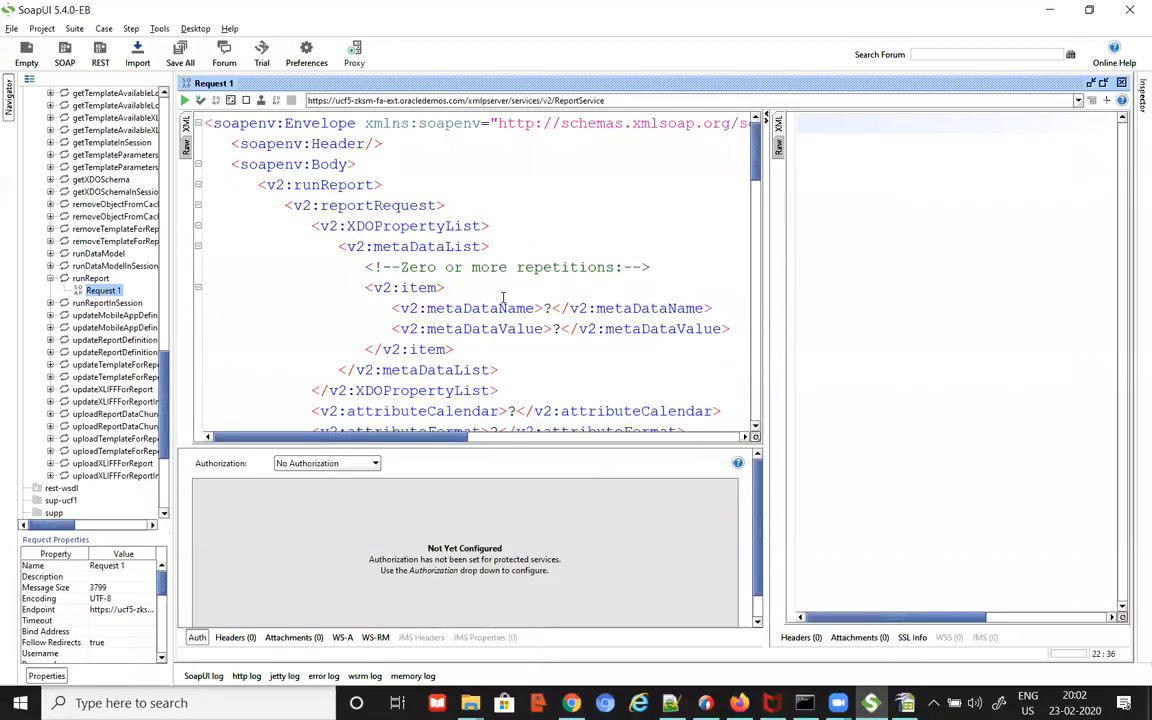
key(alt+Tab)
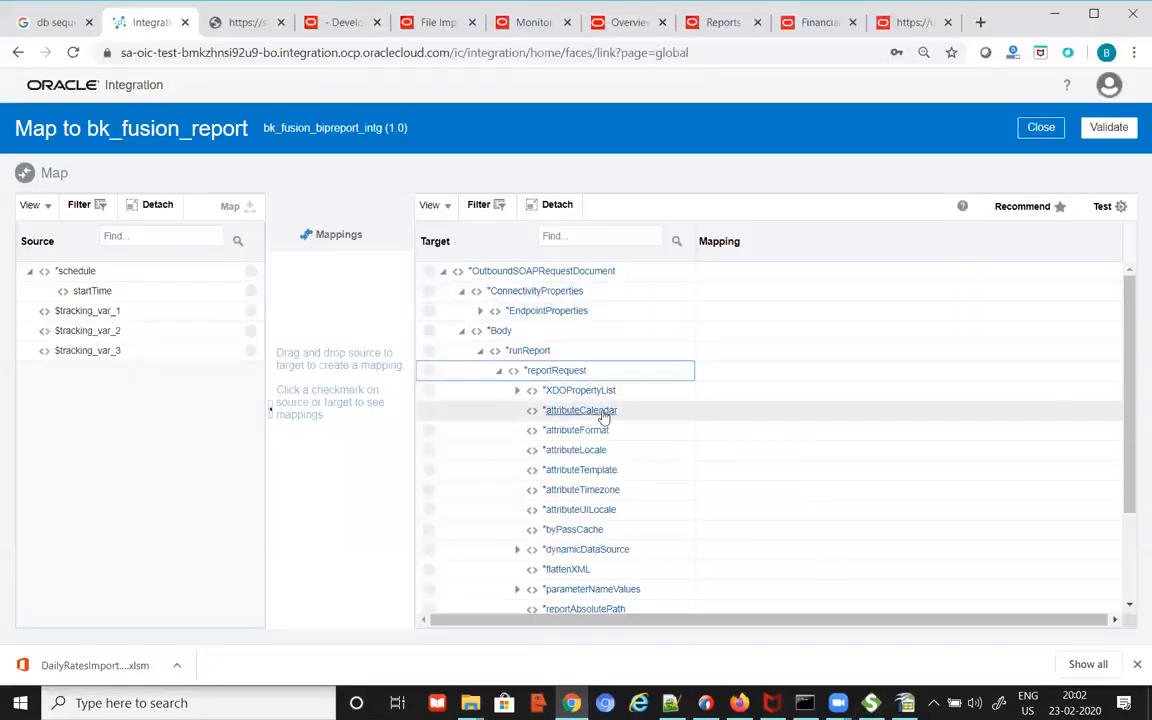
drag(1130, 358, 1131, 380)
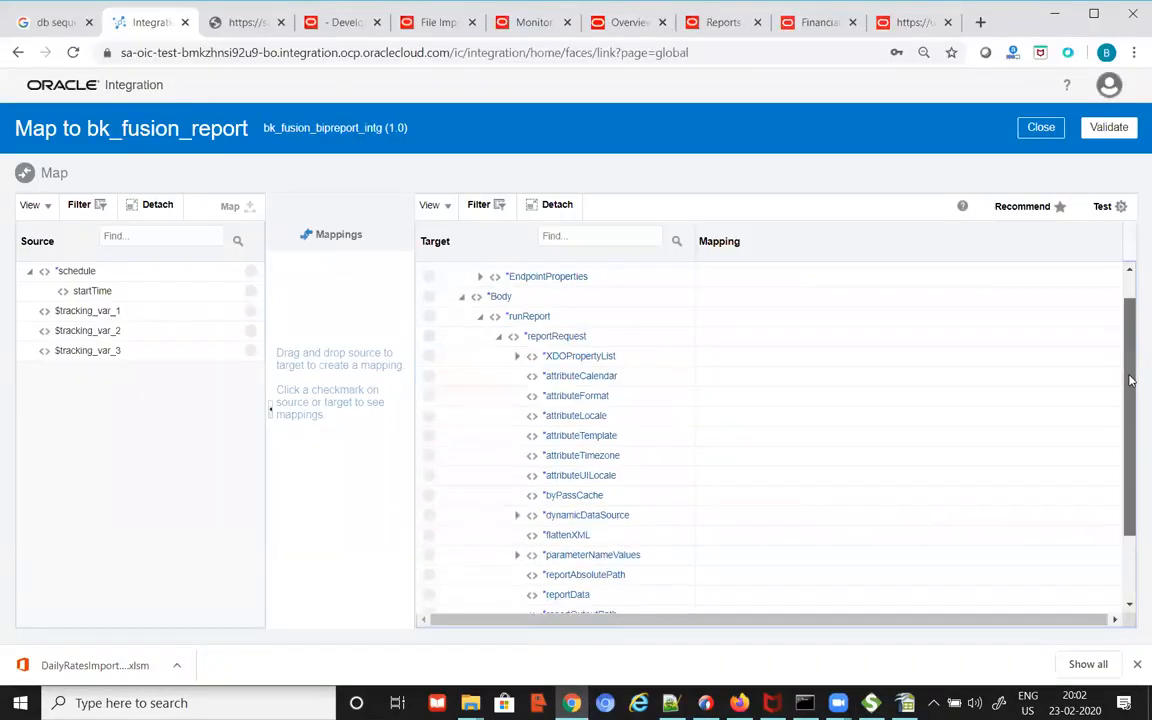
drag(1130, 383, 1132, 303)
key(alt+Tab)
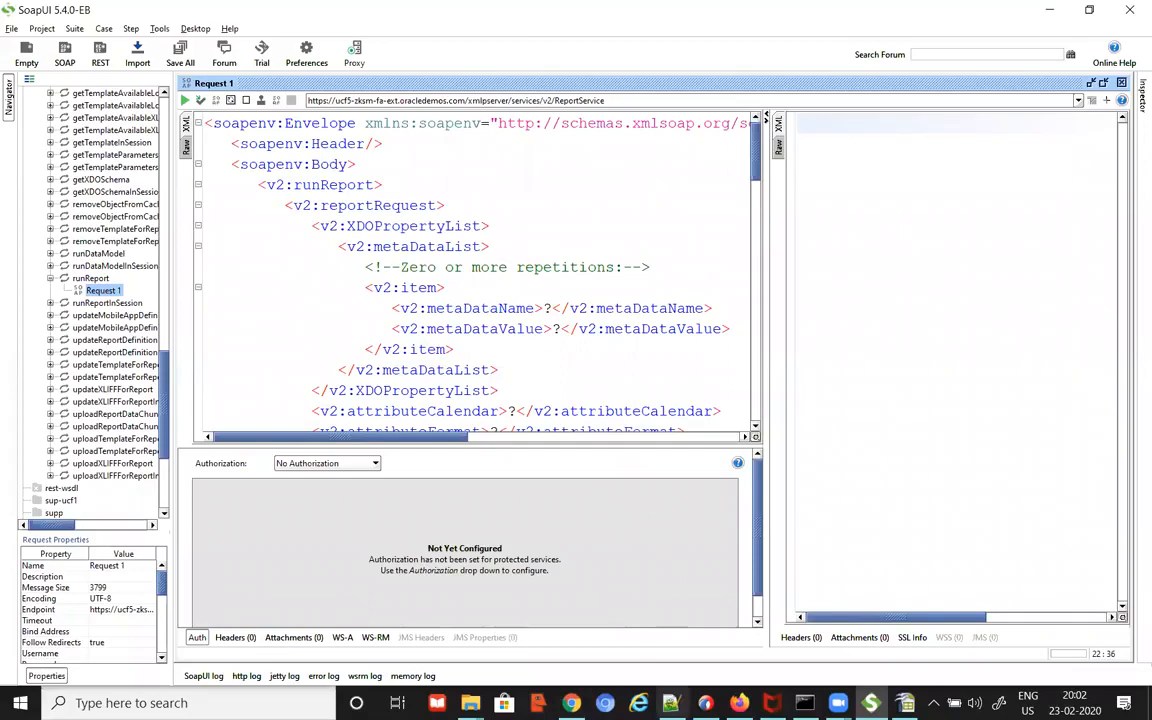
key(alt+Tab)
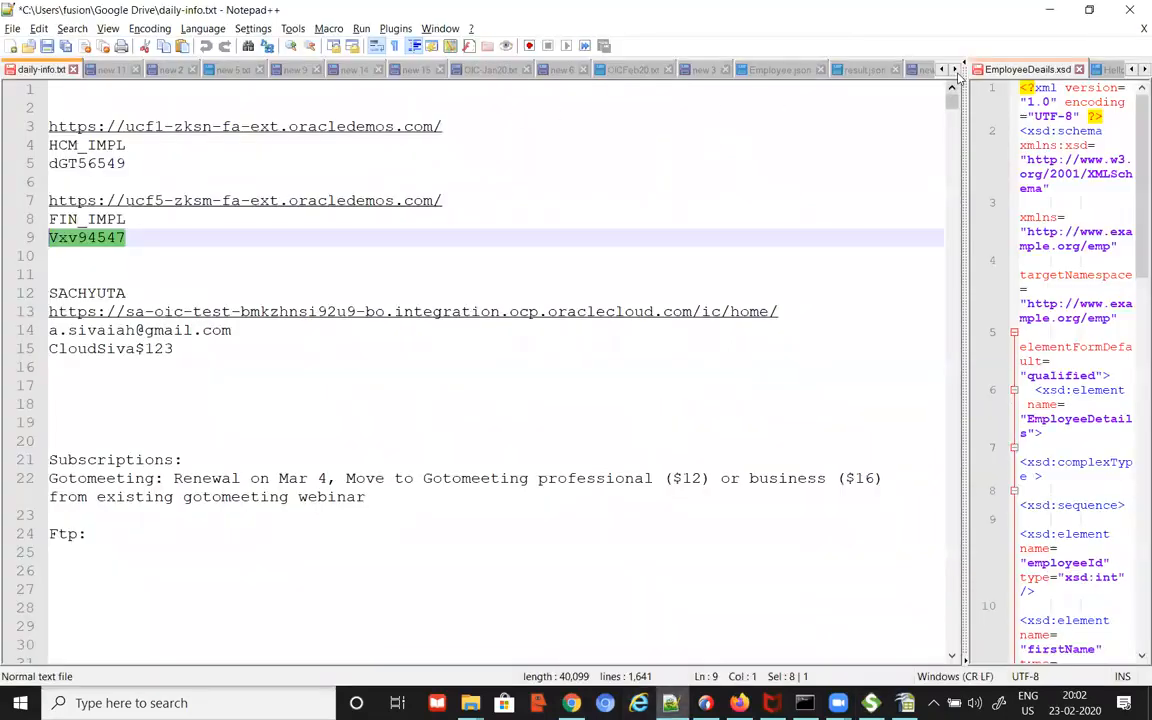
Step: Bring up the BIP-ReportService-Info.txt notes in Notepad++
click(954, 69)
click(954, 69)
click(954, 69)
click(956, 71)
click(956, 71)
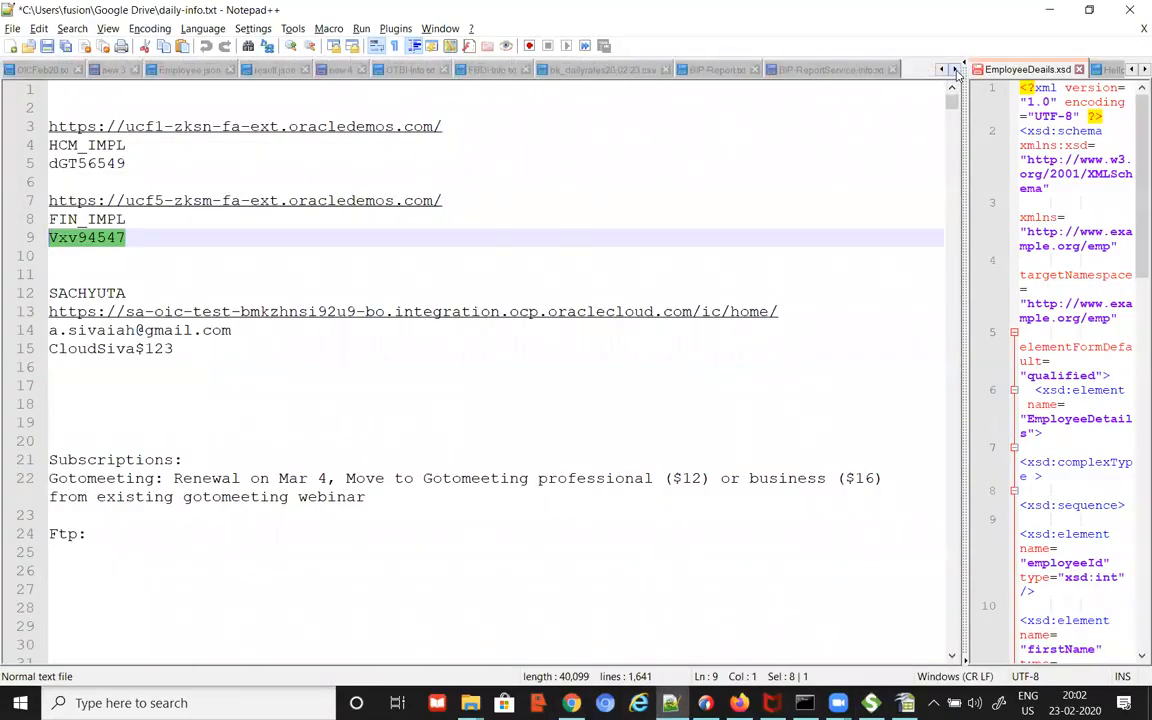
click(799, 72)
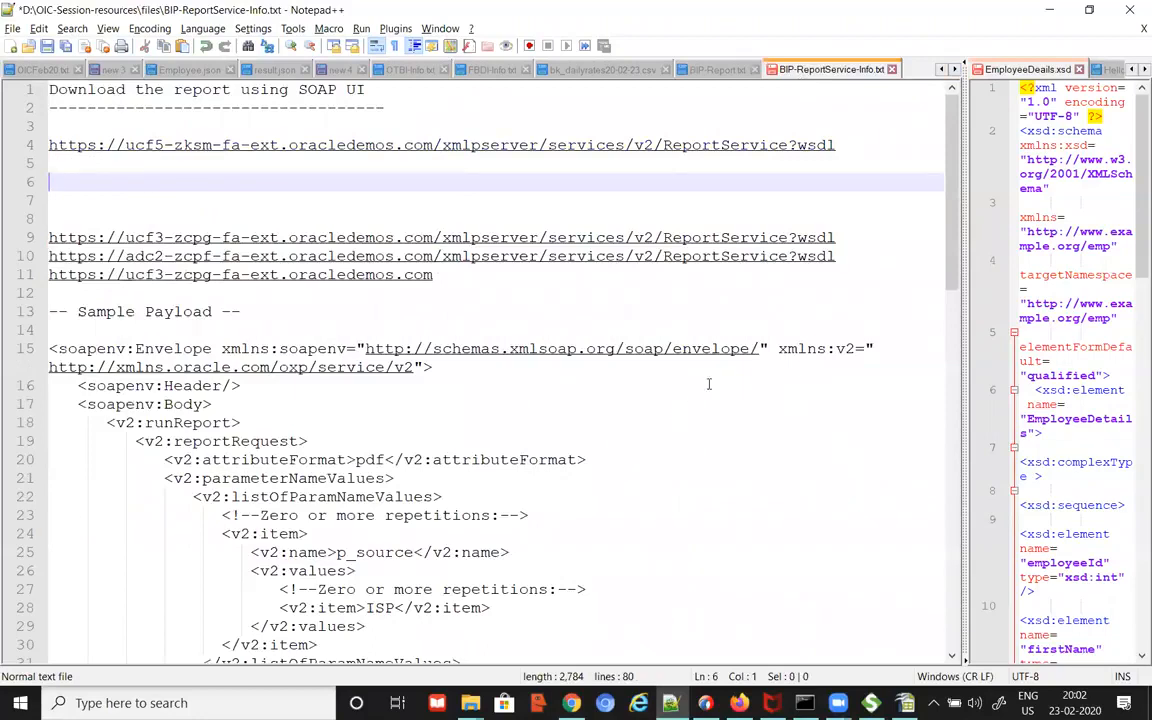
scroll(718, 377, down, 5)
scroll(716, 374, up, 1)
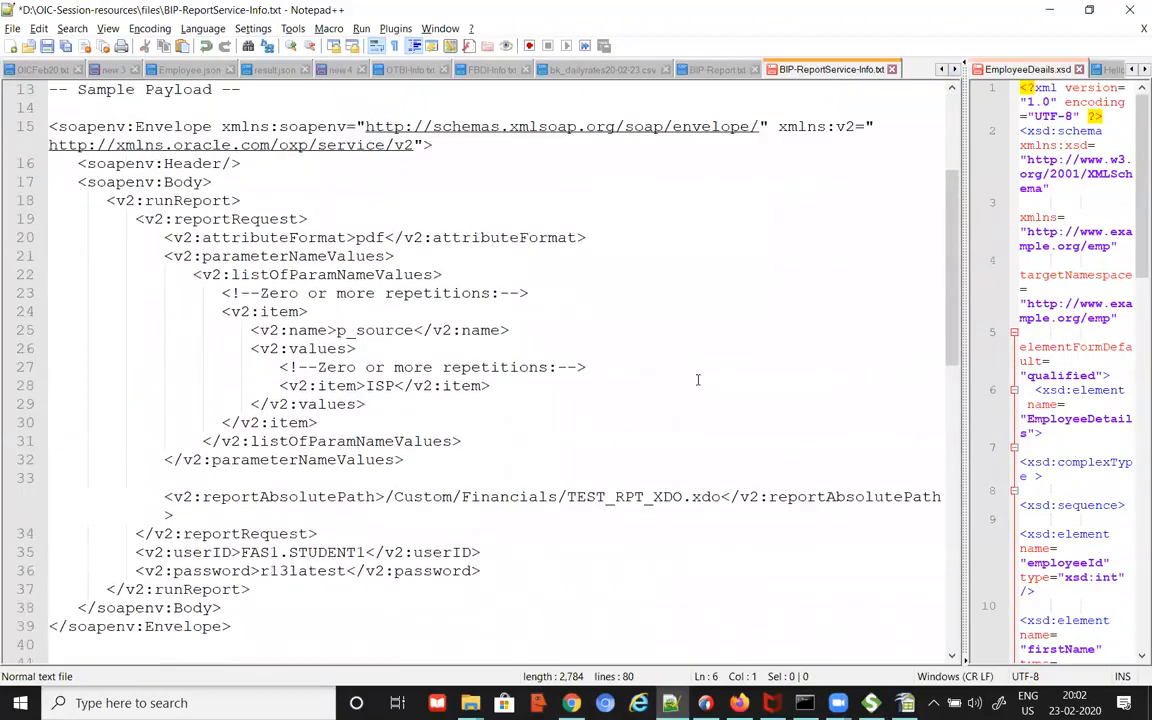
Step: Locate the sample SOAP payload and its attributeFormat element on line 20
drag(48, 126, 308, 625)
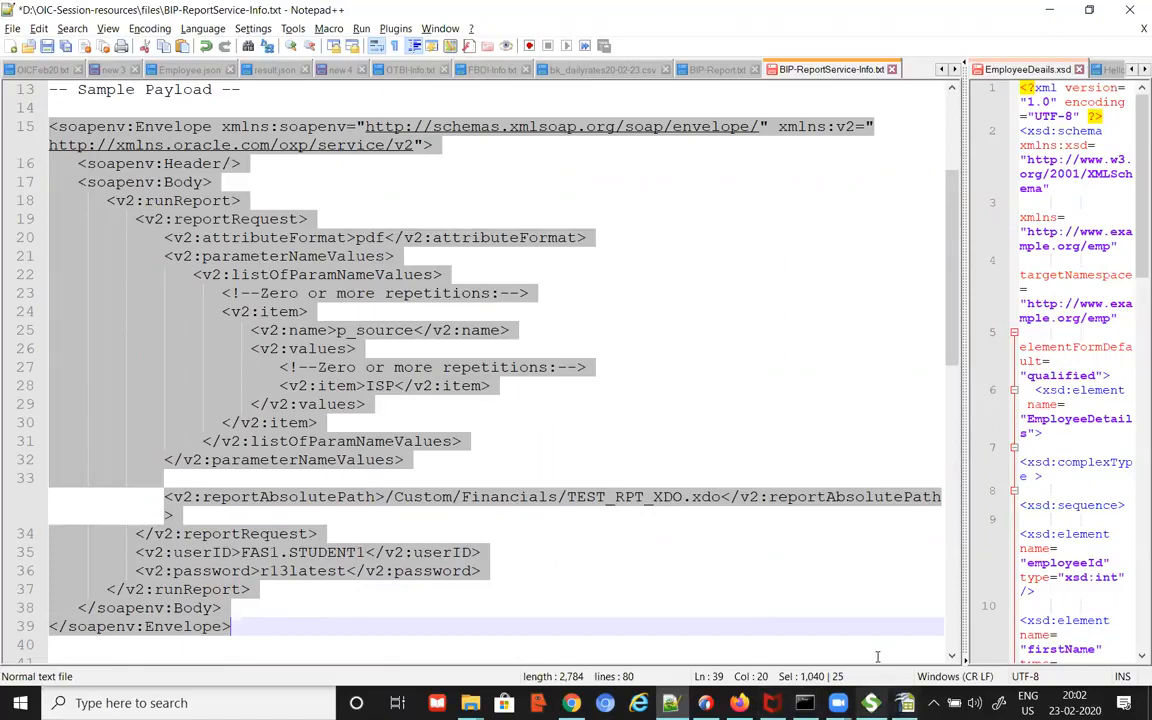
click(674, 330)
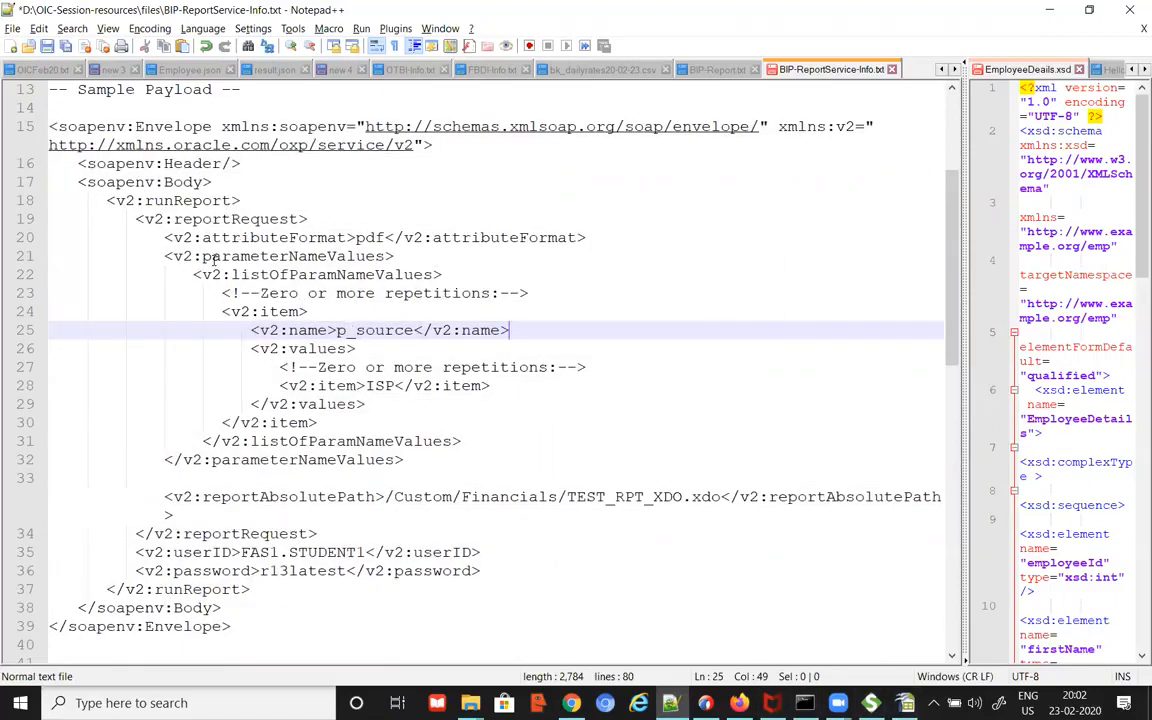
drag(203, 237, 345, 237)
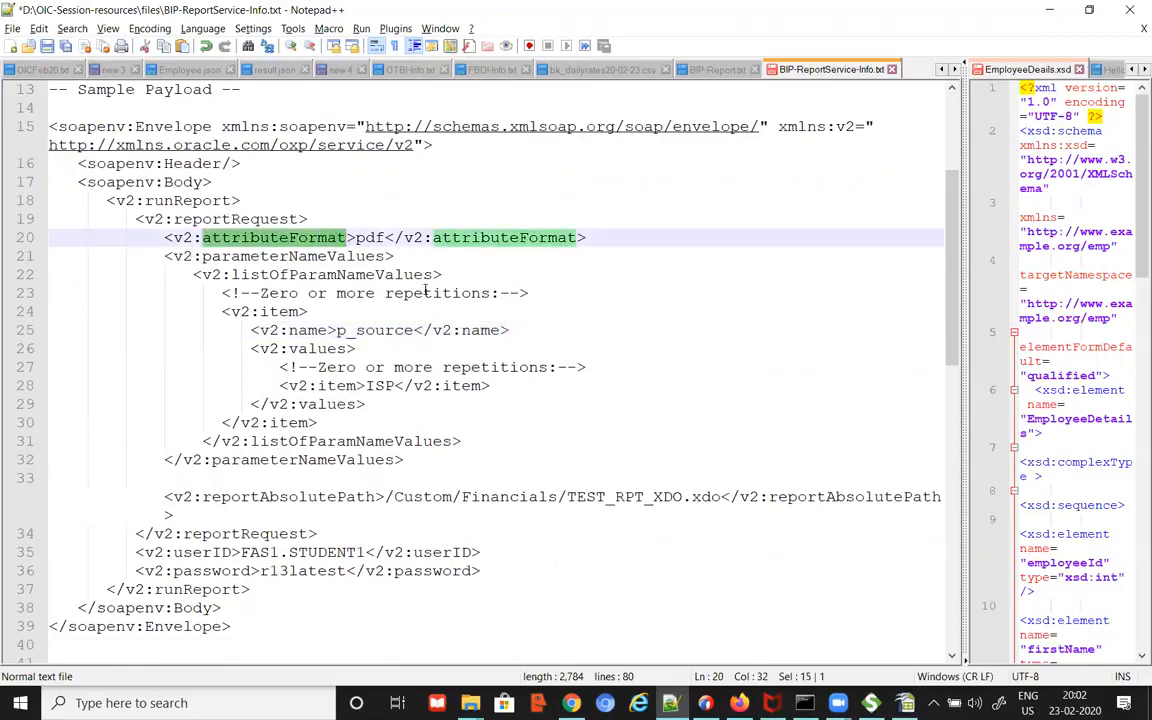
key(alt+Tab)
key(alt+Tab)
key(alt+Tab)
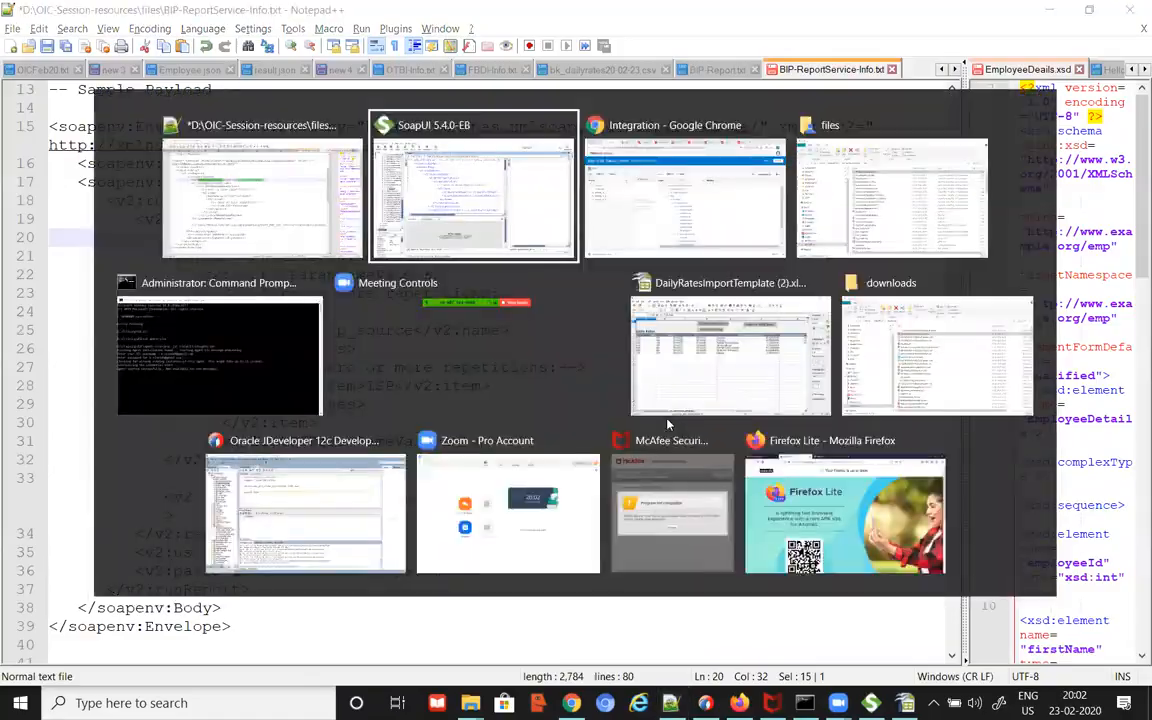
key(alt+Tab)
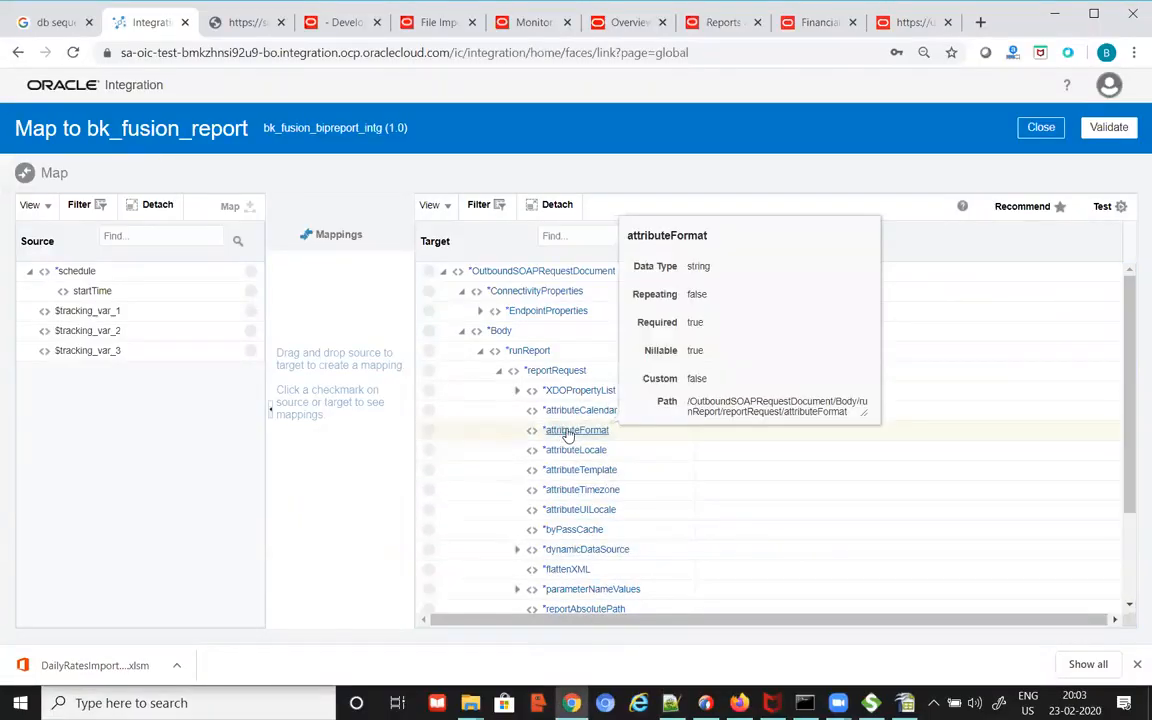
Step: Set reportRequest's attributeFormat to the constant value pdf
double_click(567, 433)
click(478, 257)
click(478, 257)
text(pdf)
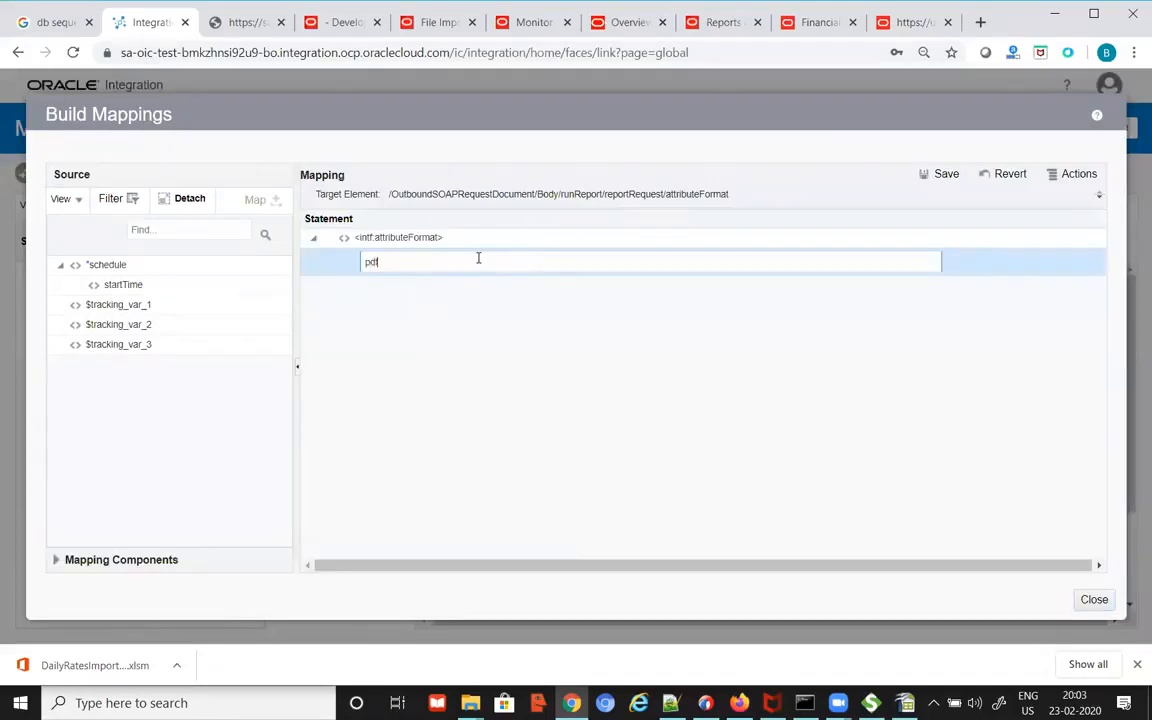
click(944, 174)
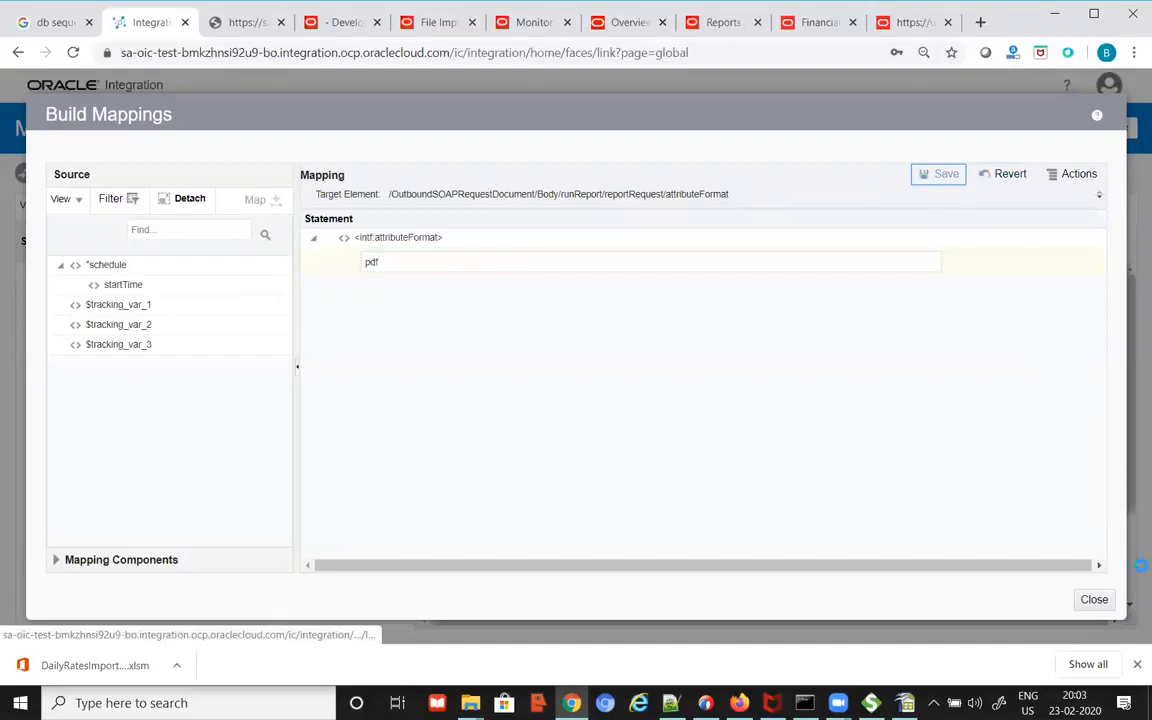
click(1100, 600)
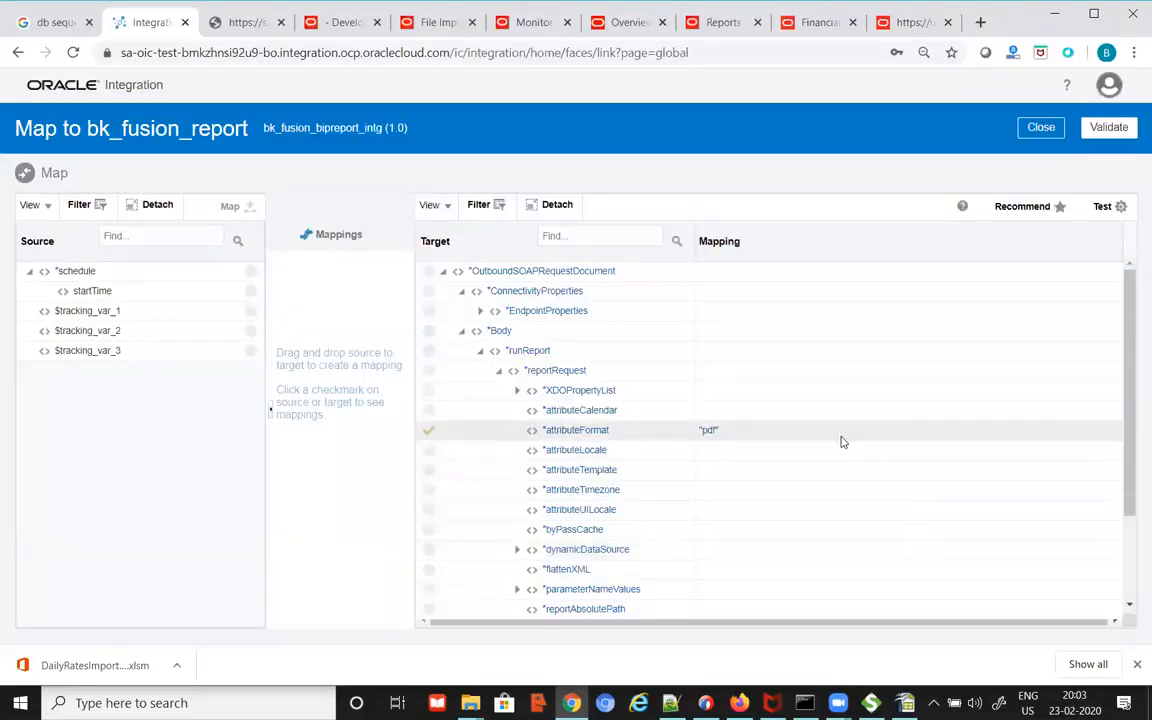
key(alt+Tab)
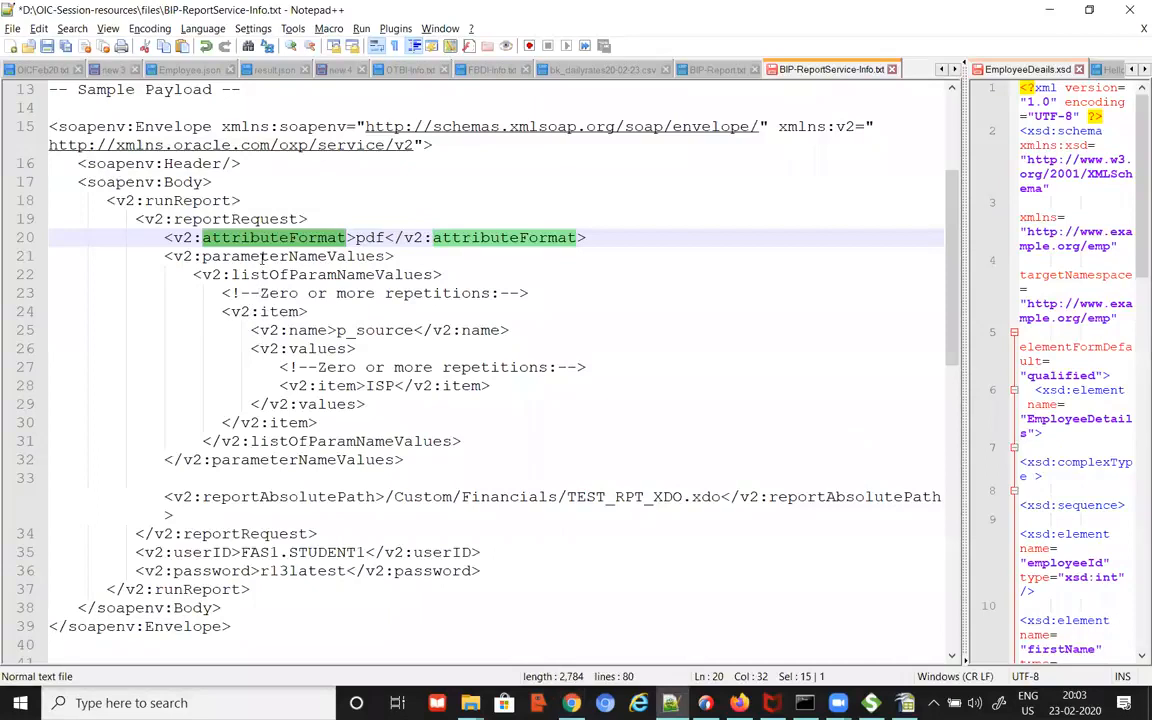
Step: Review the payload's parameterNameValues, p_source, ISP and reportAbsolutePath elements
click(257, 257)
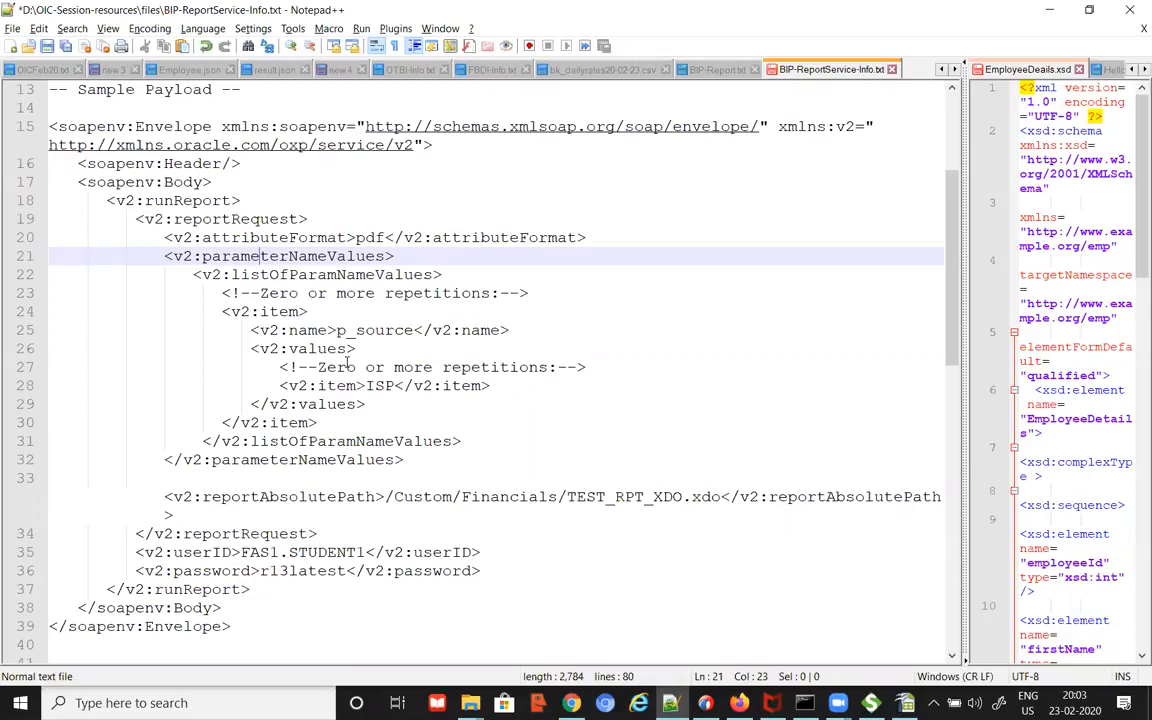
double_click(386, 388)
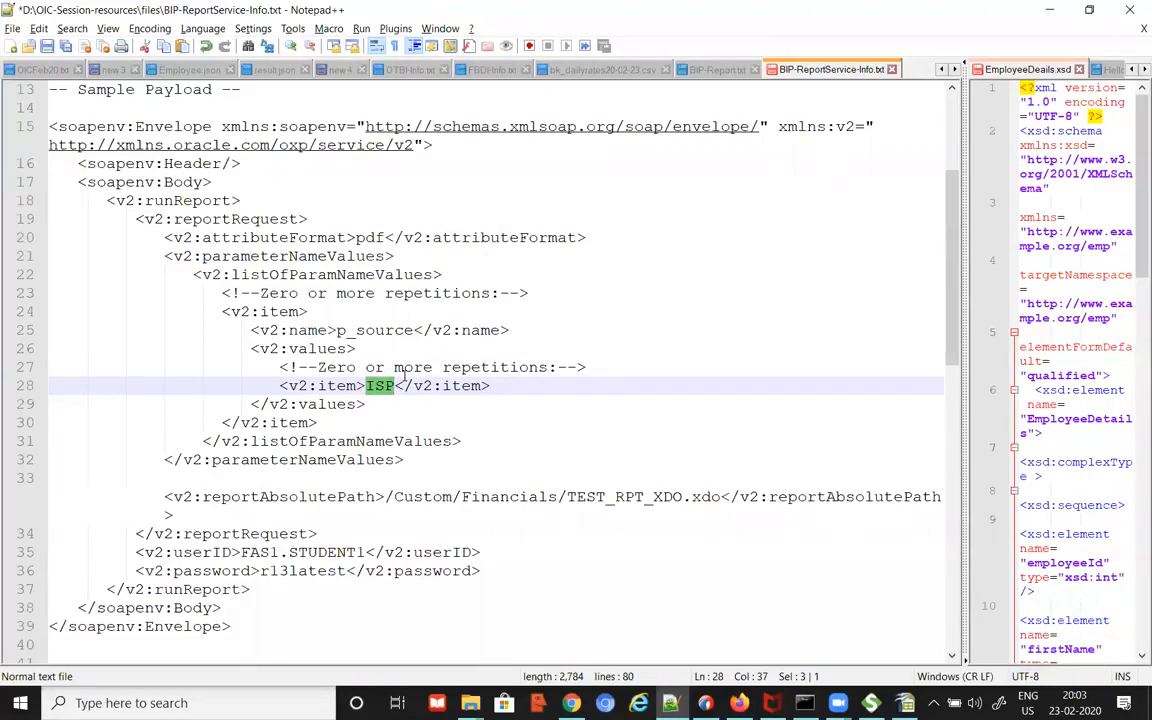
drag(232, 275, 433, 277)
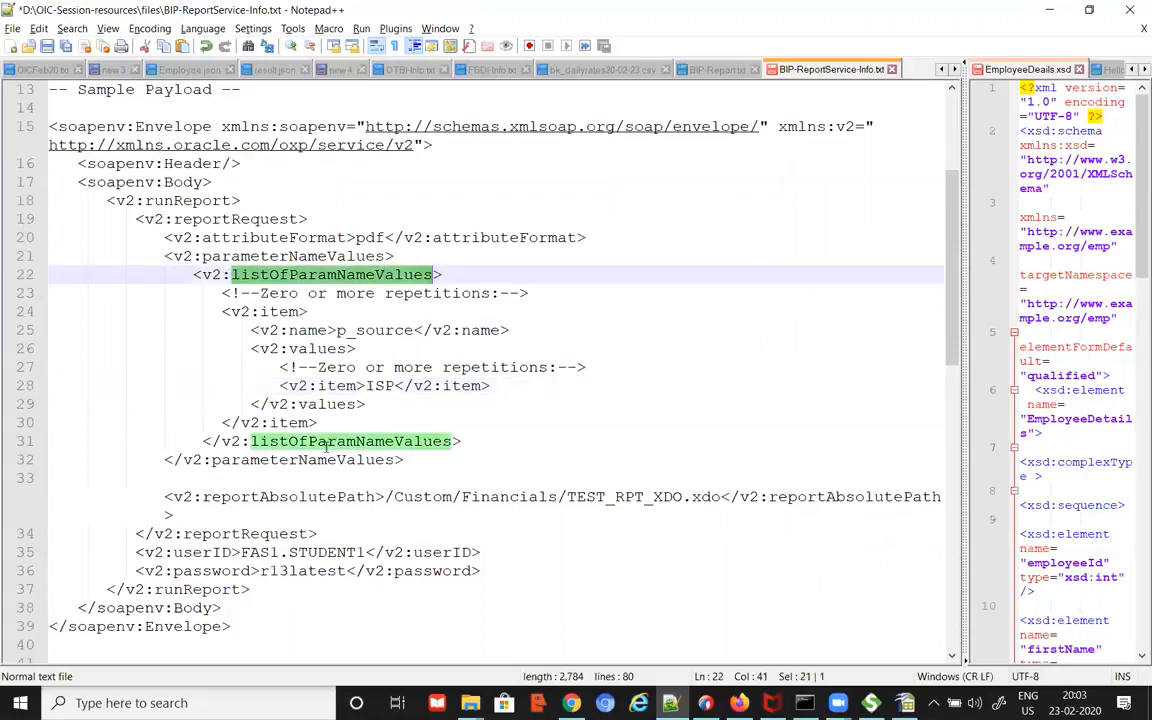
drag(337, 331, 384, 331)
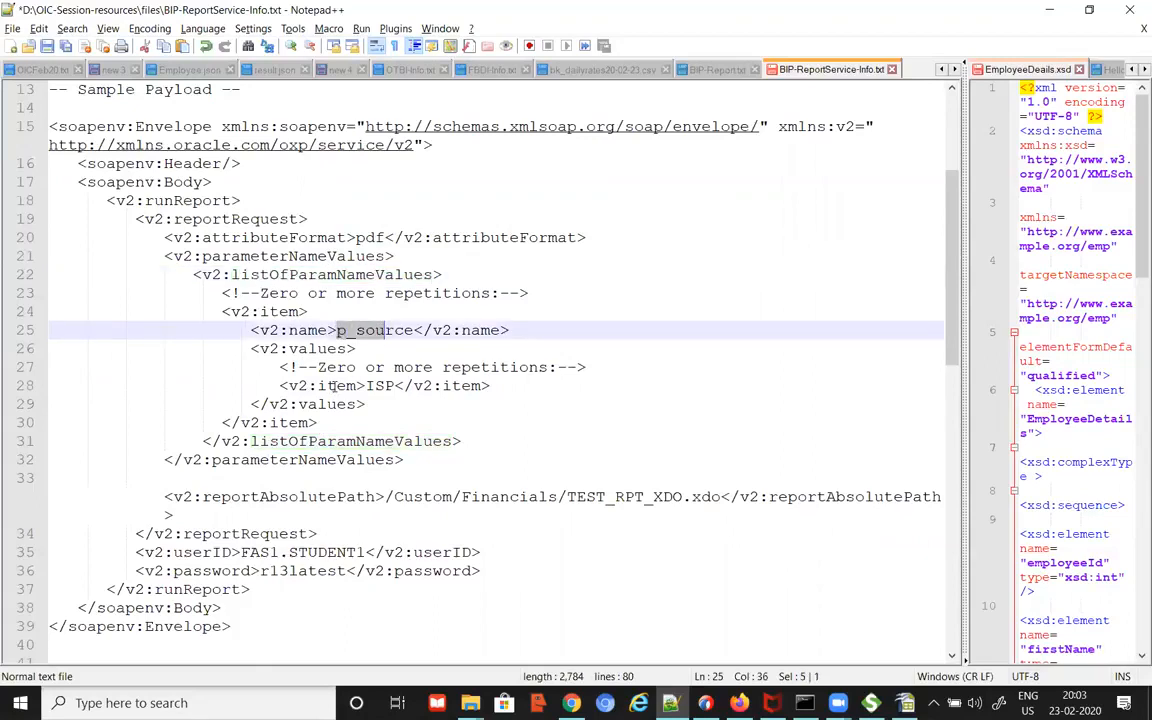
drag(336, 386, 418, 386)
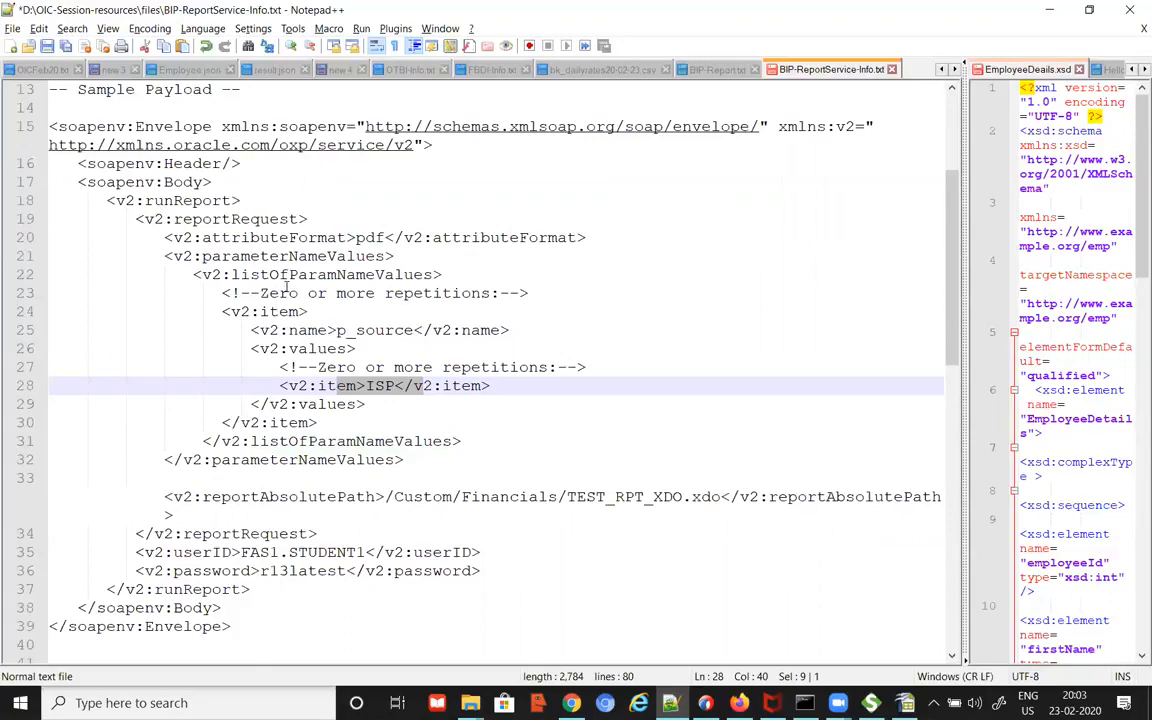
click(258, 496)
drag(203, 497, 375, 497)
key(alt+Tab)
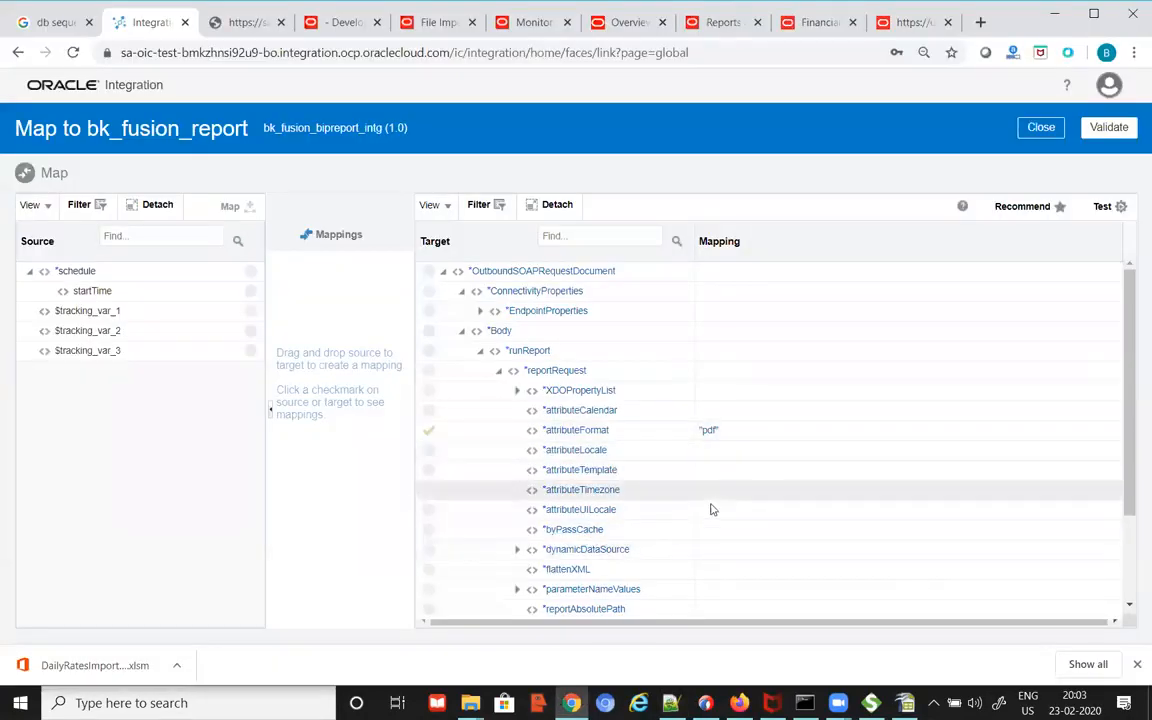
Step: Open reportAbsolutePath's mapping and copy the abk_invoices_report.xdo path from OICFeb20.txt
scroll(1128, 364, down, 2)
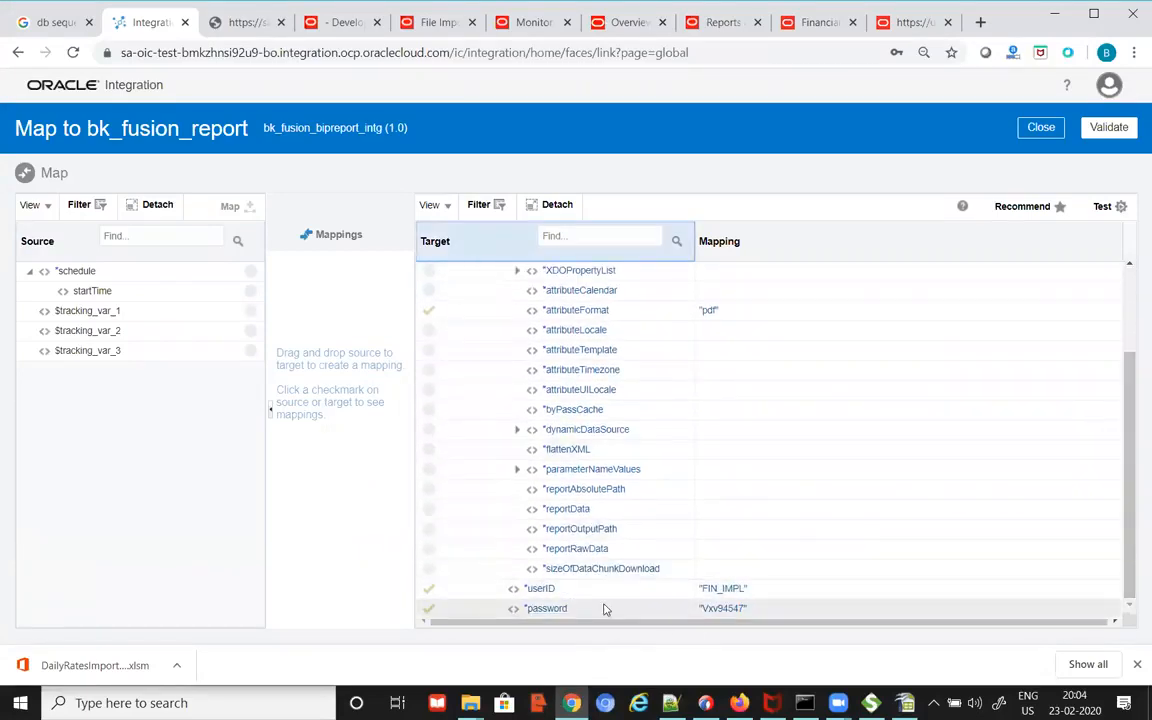
click(602, 492)
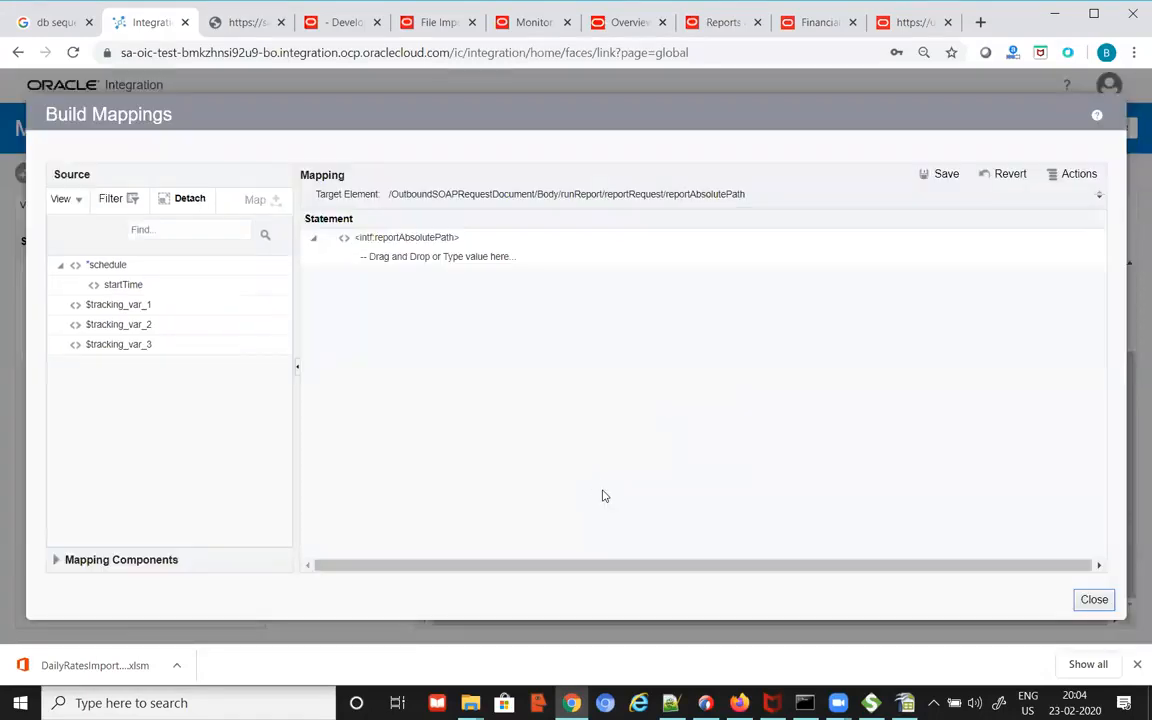
key(alt+Tab)
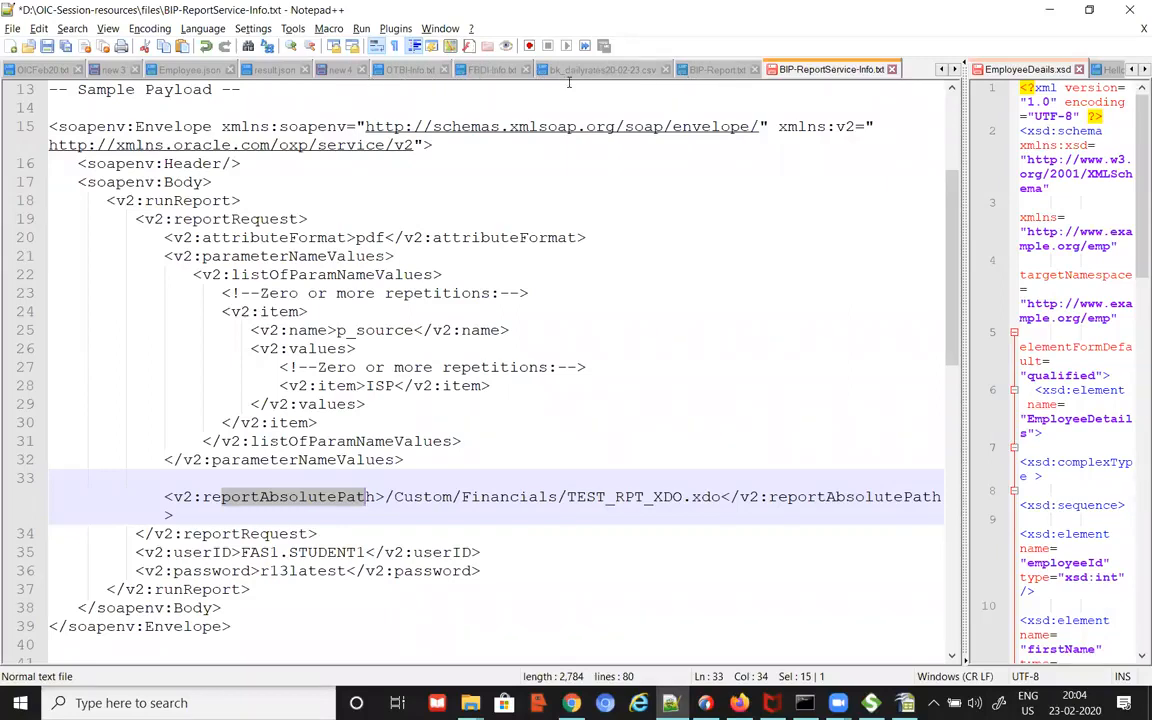
click(26, 67)
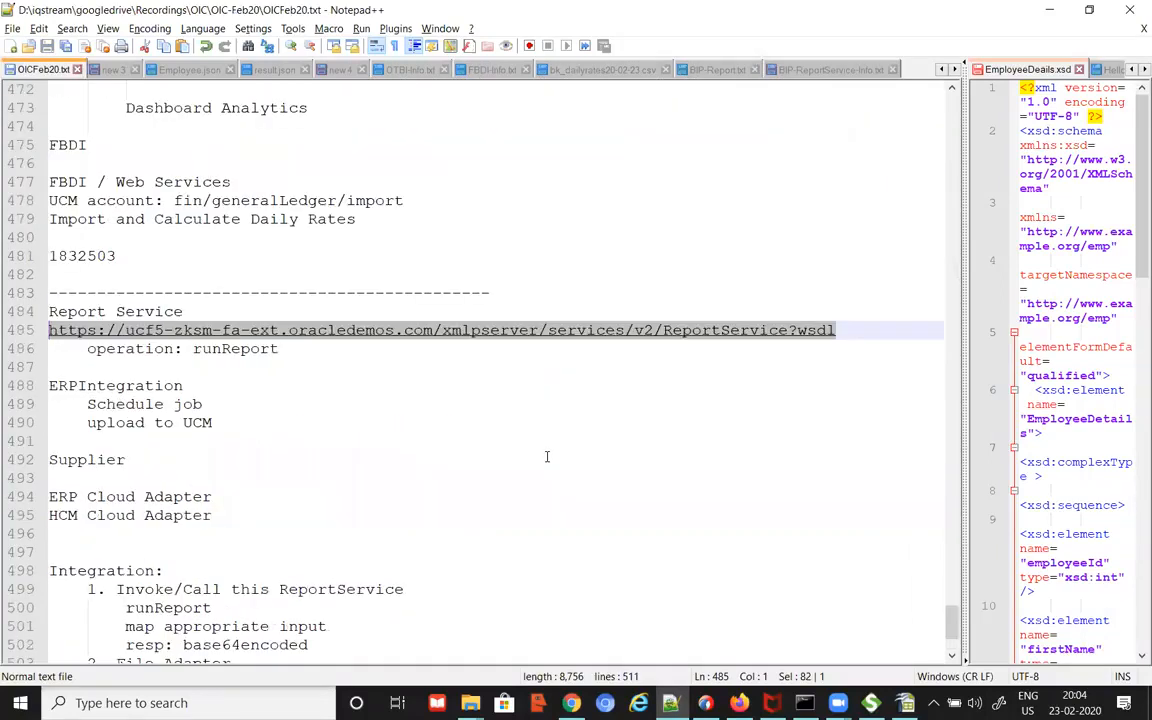
scroll(547, 457, up, 11)
drag(462, 274, 47, 275)
key(ctrl+c)
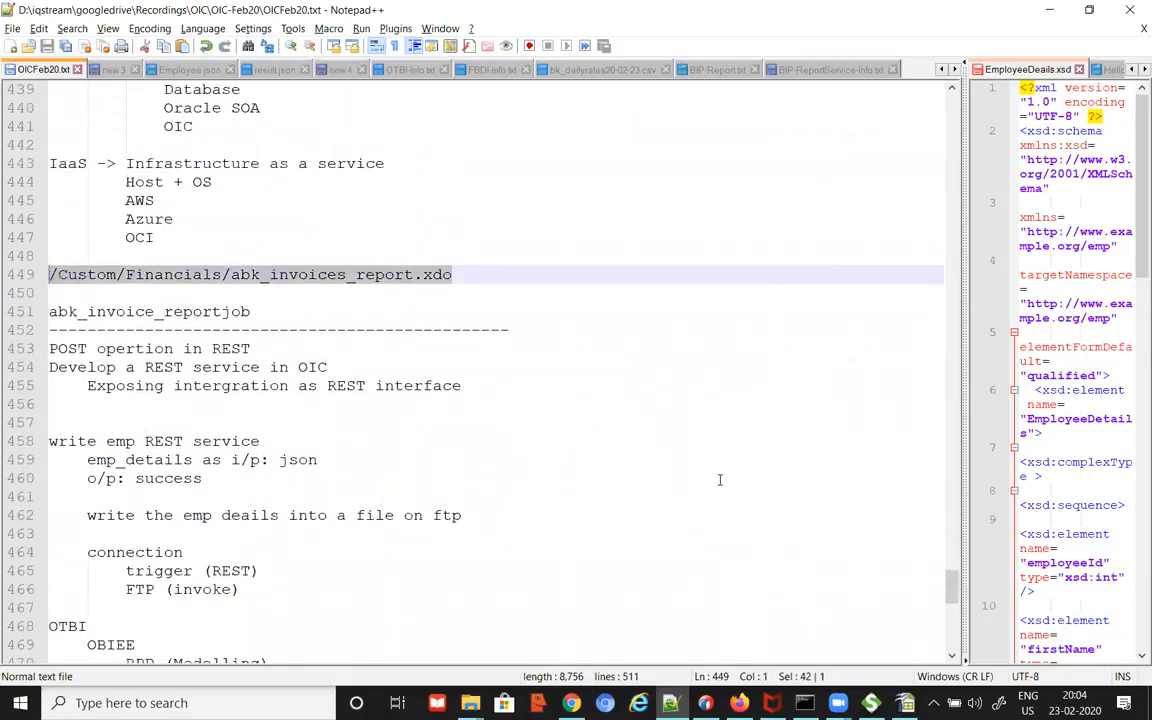
key(alt+Tab)
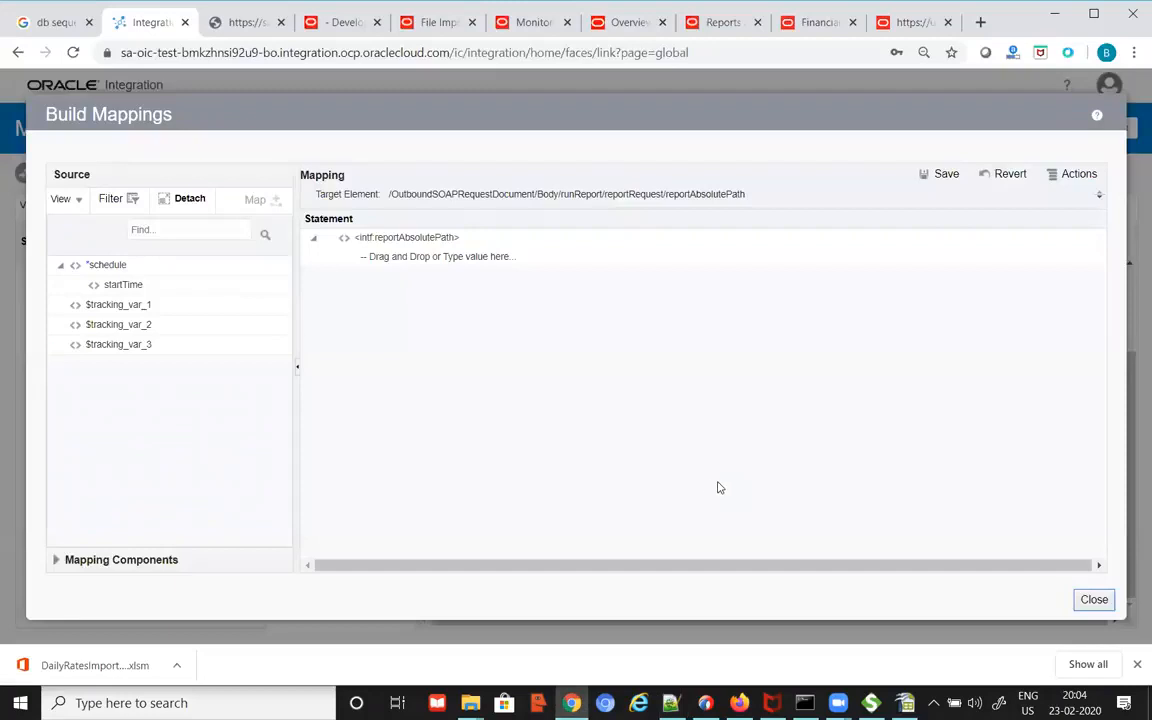
Step: Paste /Custom/Financials/abk_invoices_report.xdo as reportAbsolutePath's value and save
click(488, 256)
click(490, 256)
key(ctrl+v)
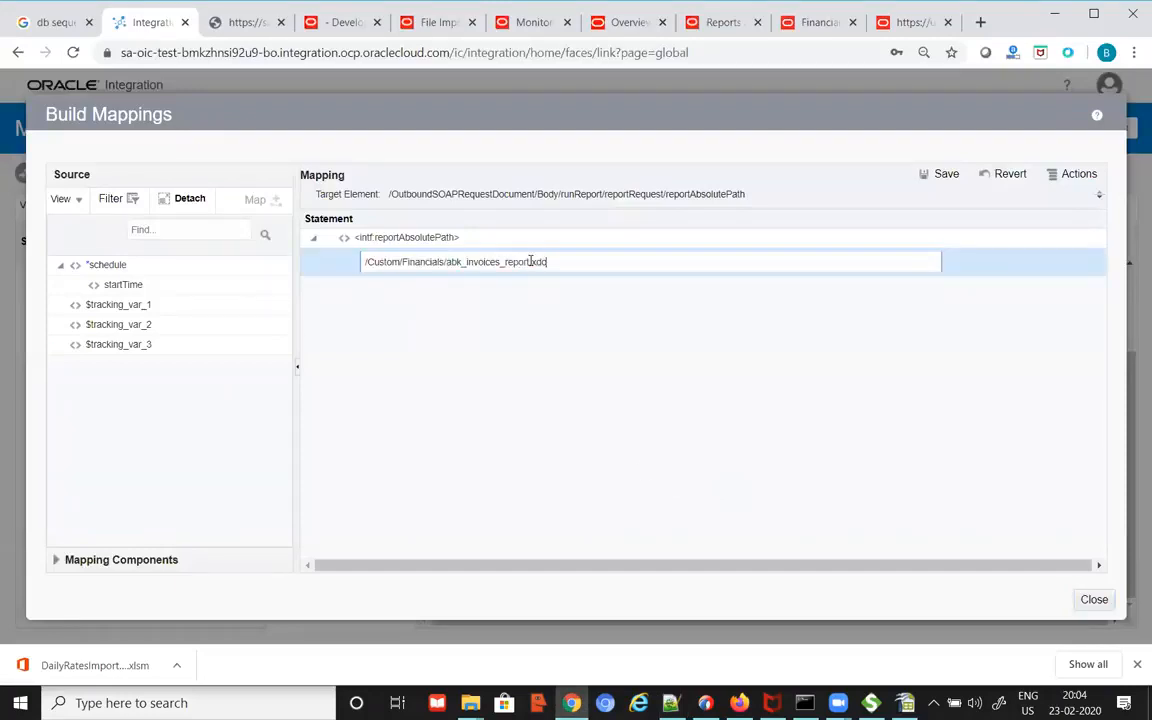
click(941, 178)
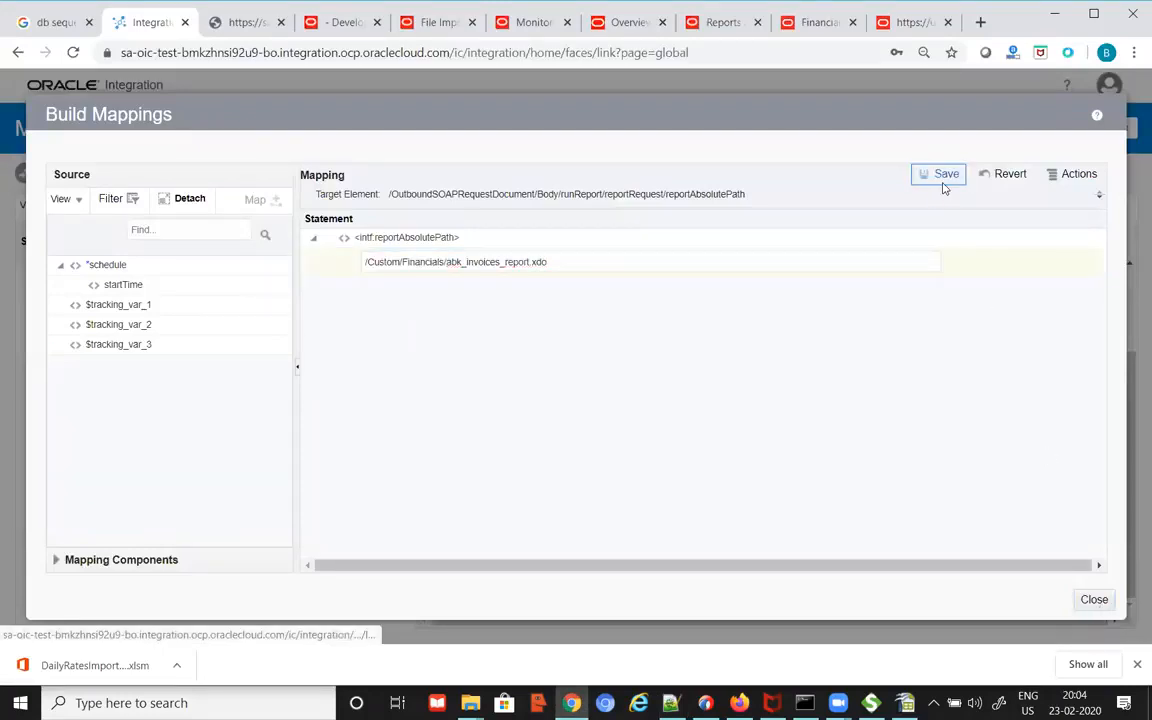
click(1093, 606)
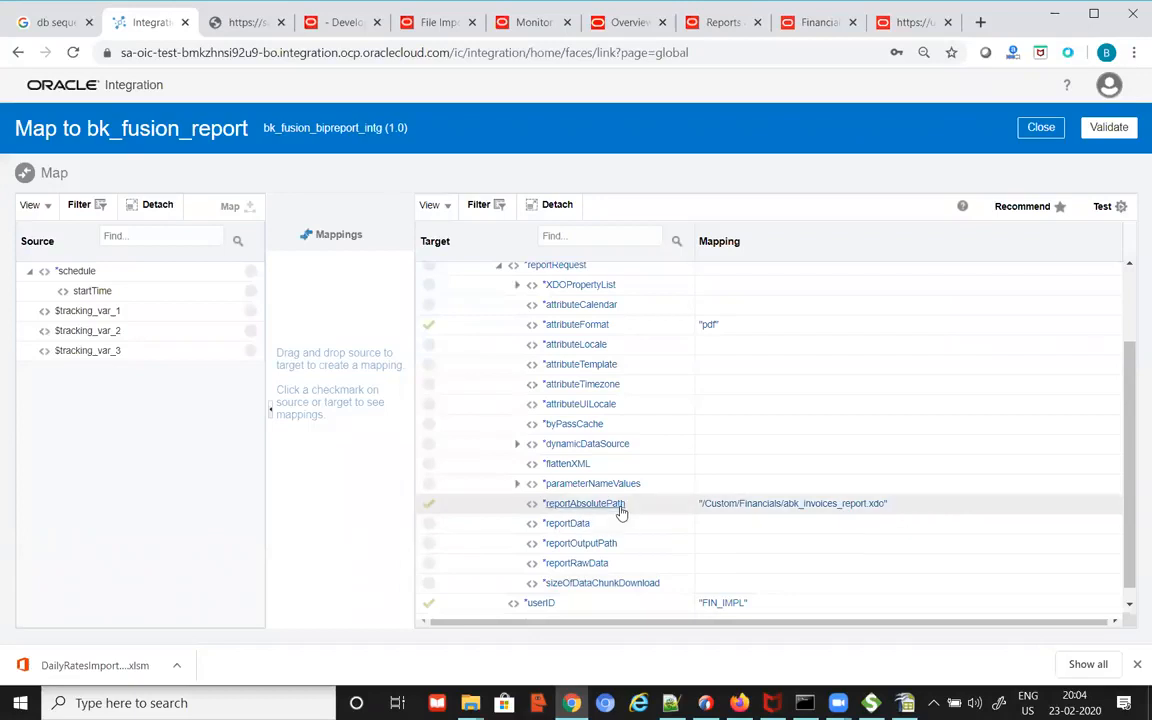
Step: Check the BIP-ReportService-Info.txt payload in Notepad++
mouse_move(591, 502)
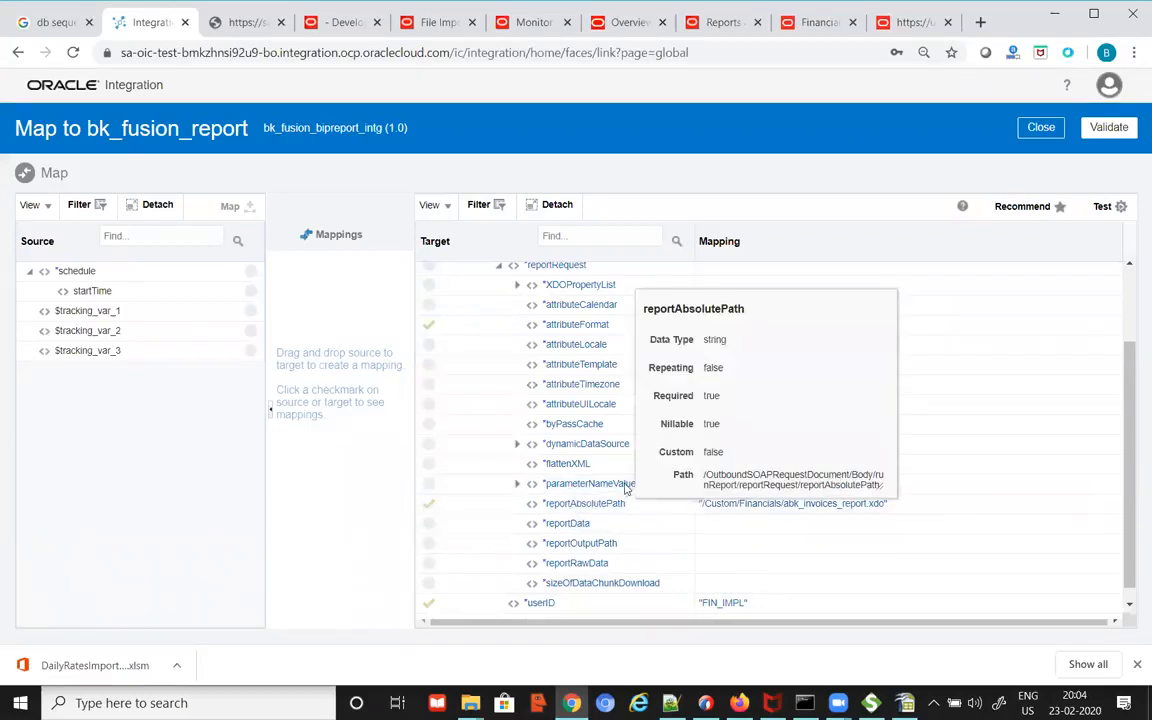
key(alt+Tab)
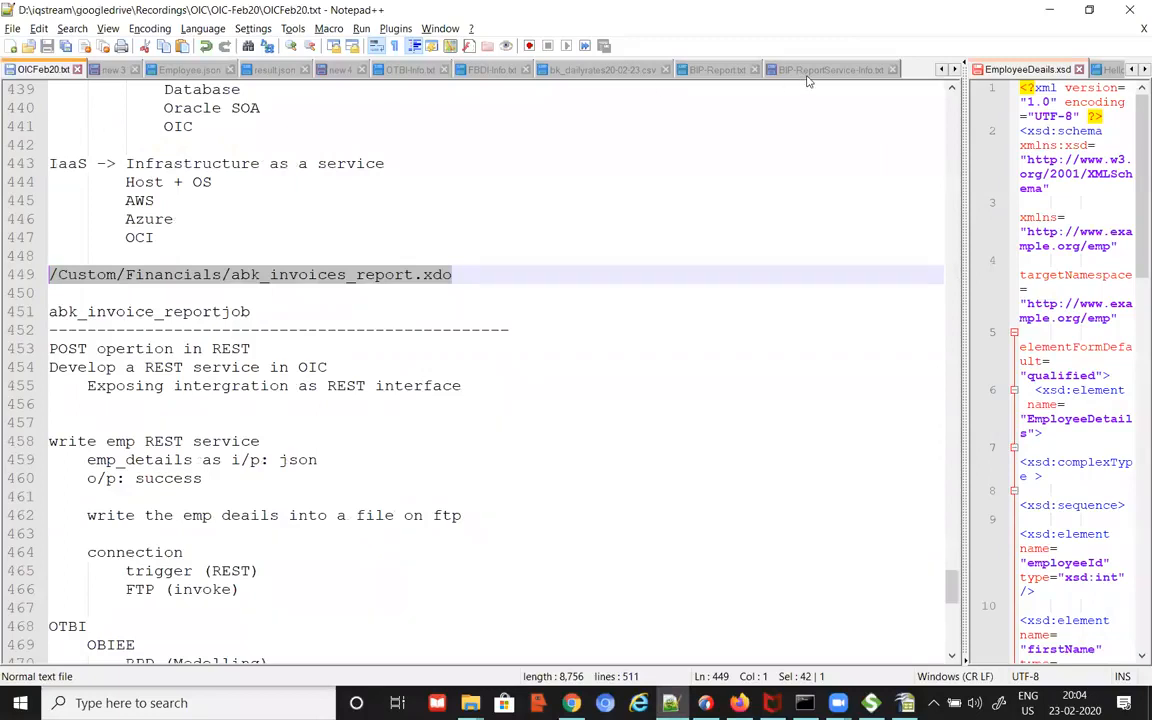
click(806, 75)
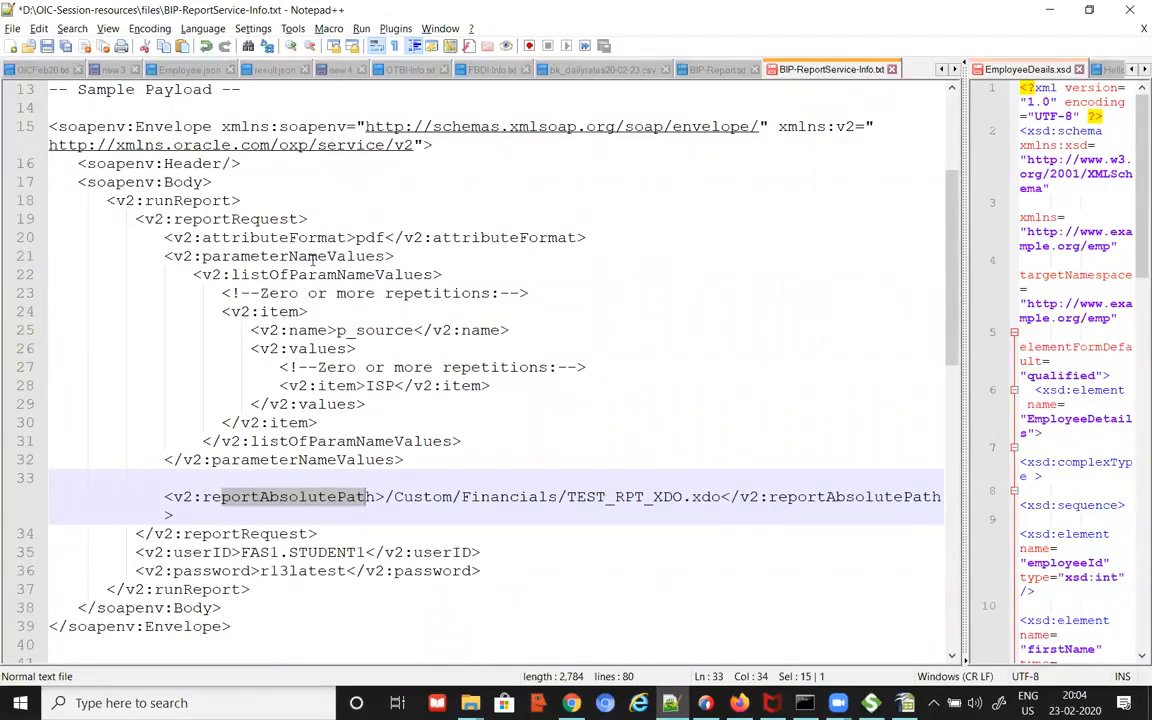
key(alt+Tab)
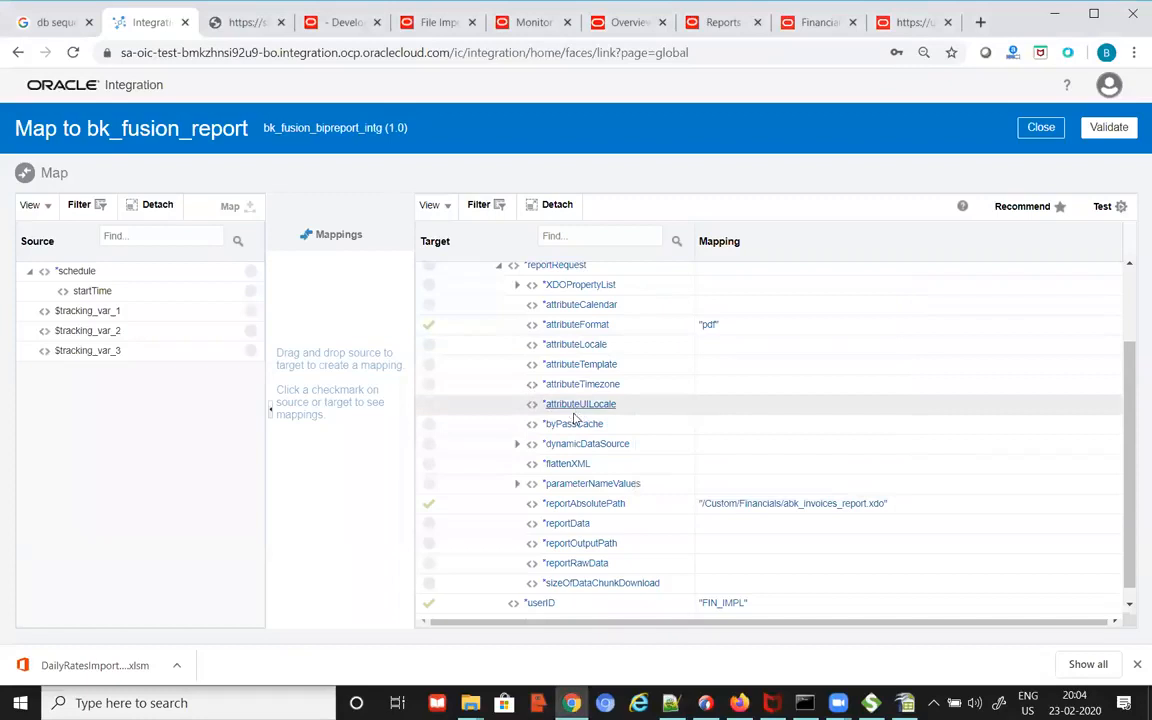
Step: Expand parameterNameValues > listOfParamNameValues > item to expose its name and values fields
click(519, 486)
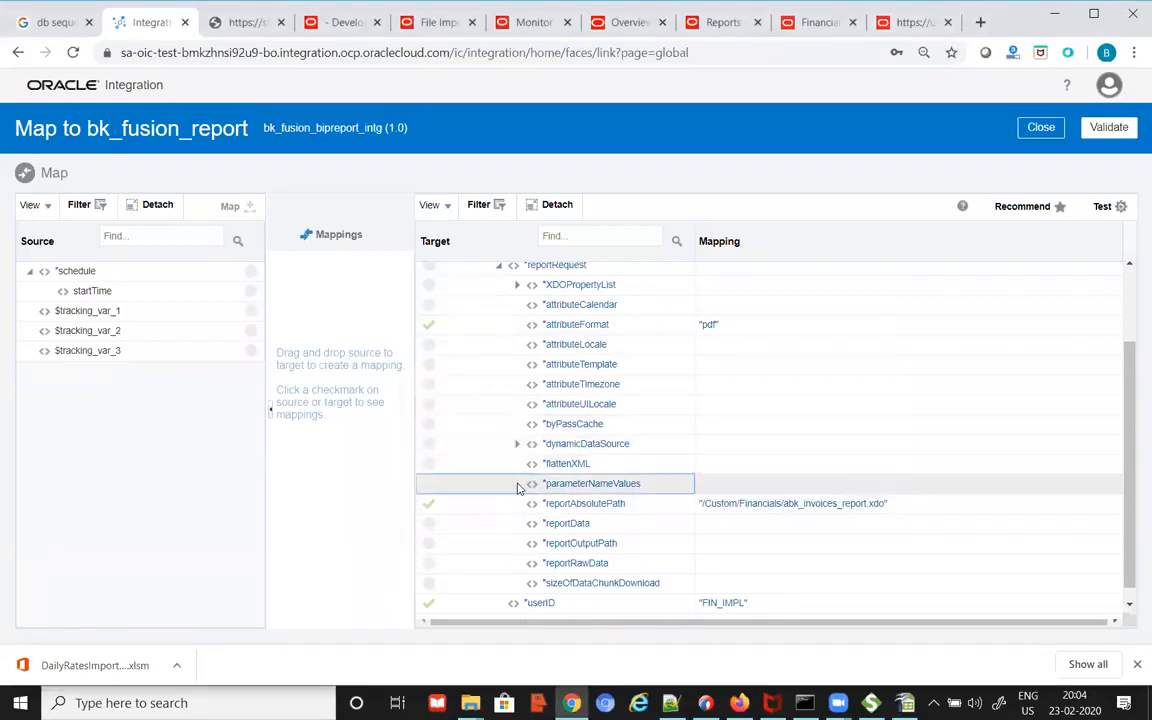
click(517, 484)
scroll(567, 550, down, 1)
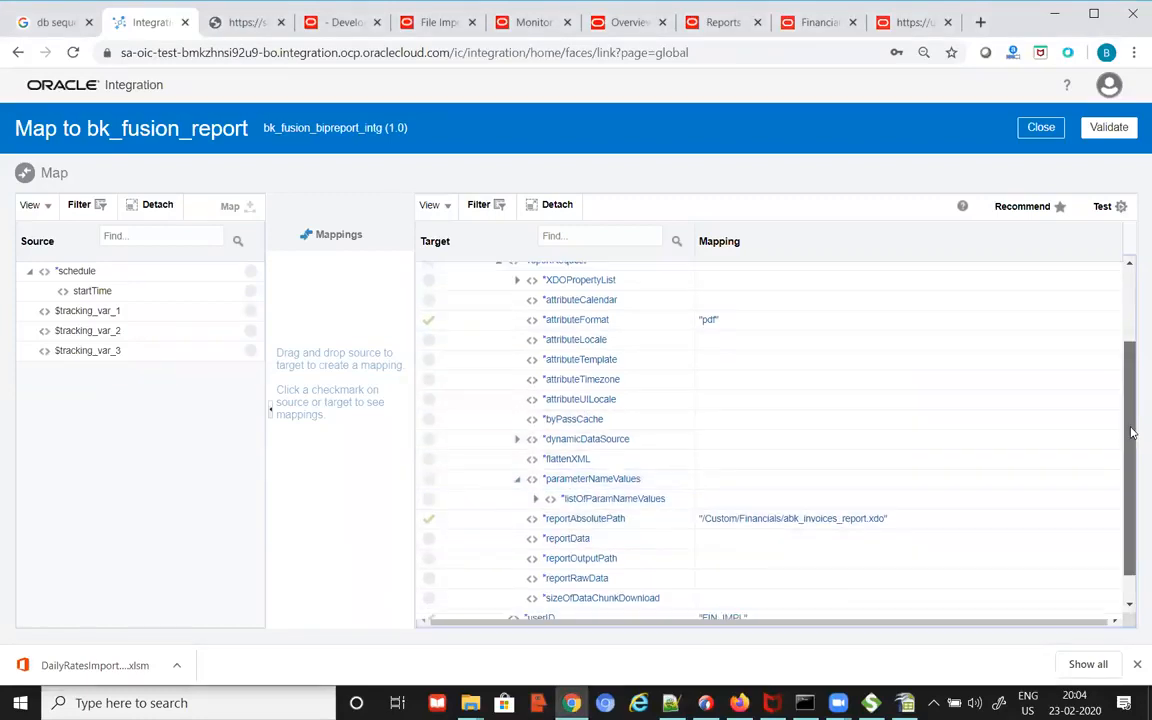
click(538, 470)
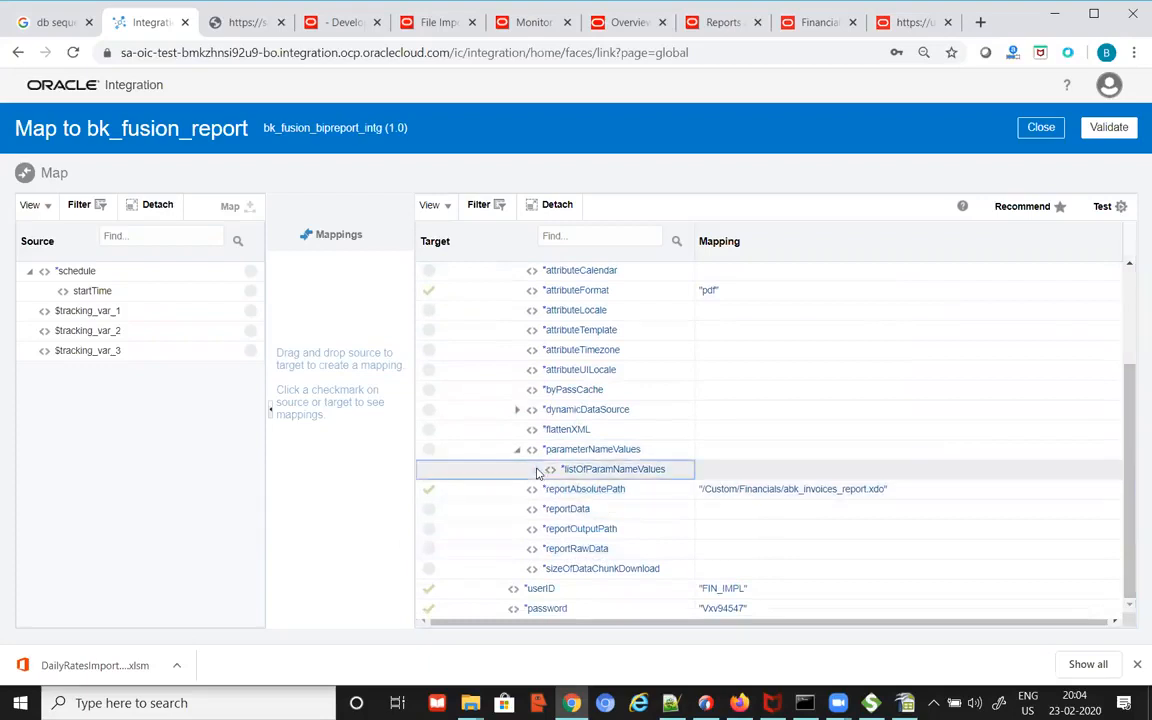
click(551, 485)
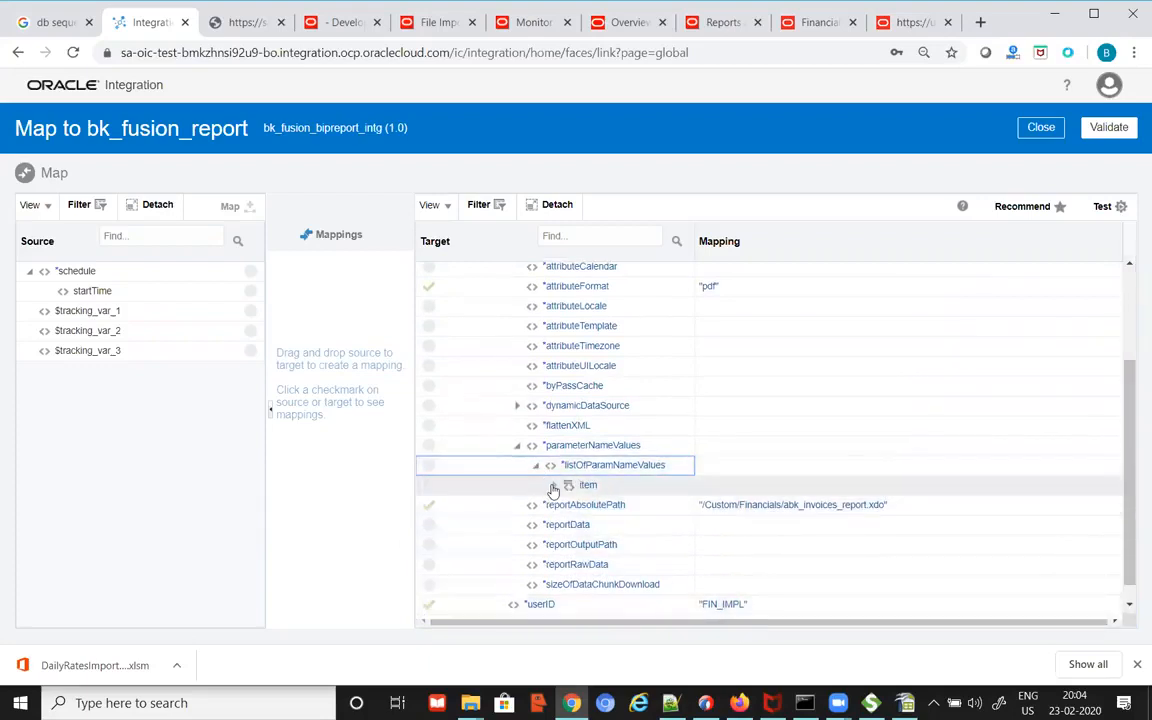
click(554, 486)
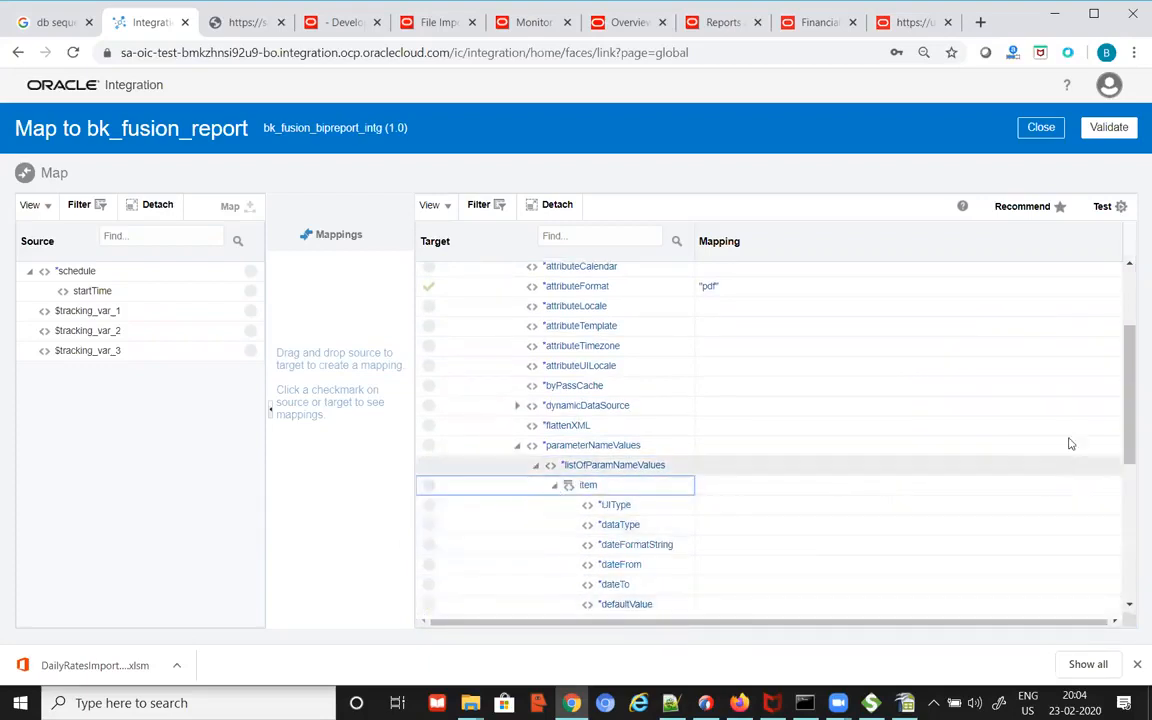
drag(1124, 390, 1132, 474)
scroll(614, 525, down, 1)
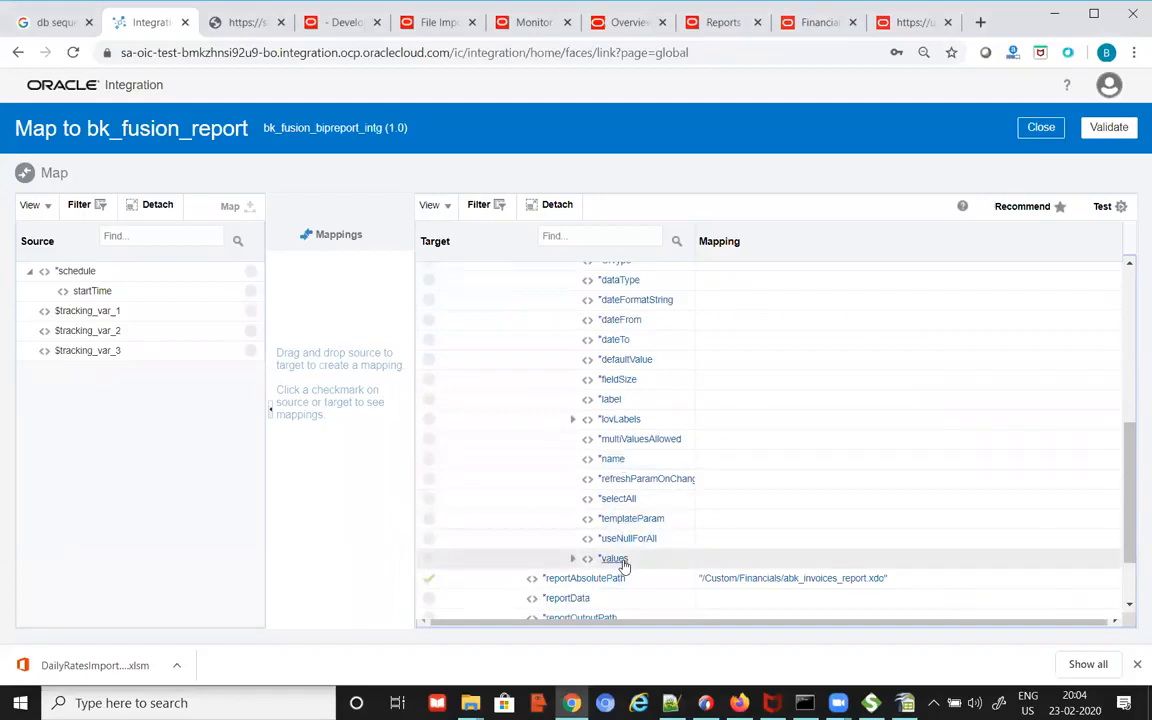
Step: Set the parameter item's name field to the constant p_source
double_click(614, 461)
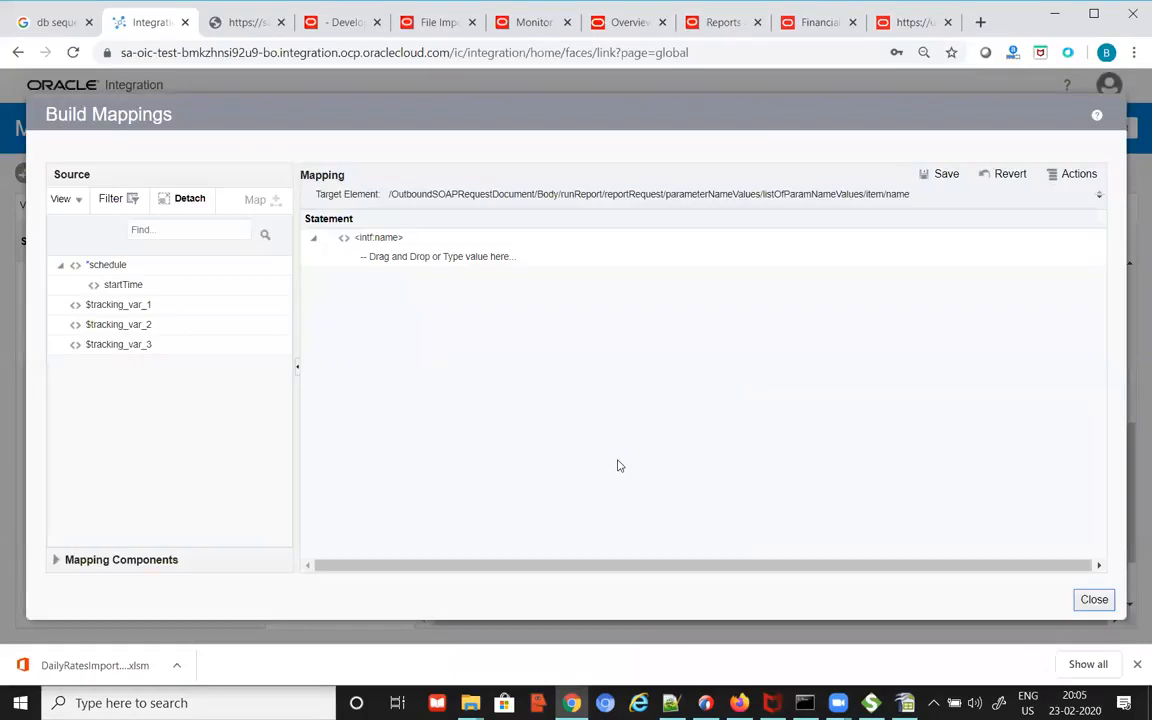
click(535, 262)
text(p_source)
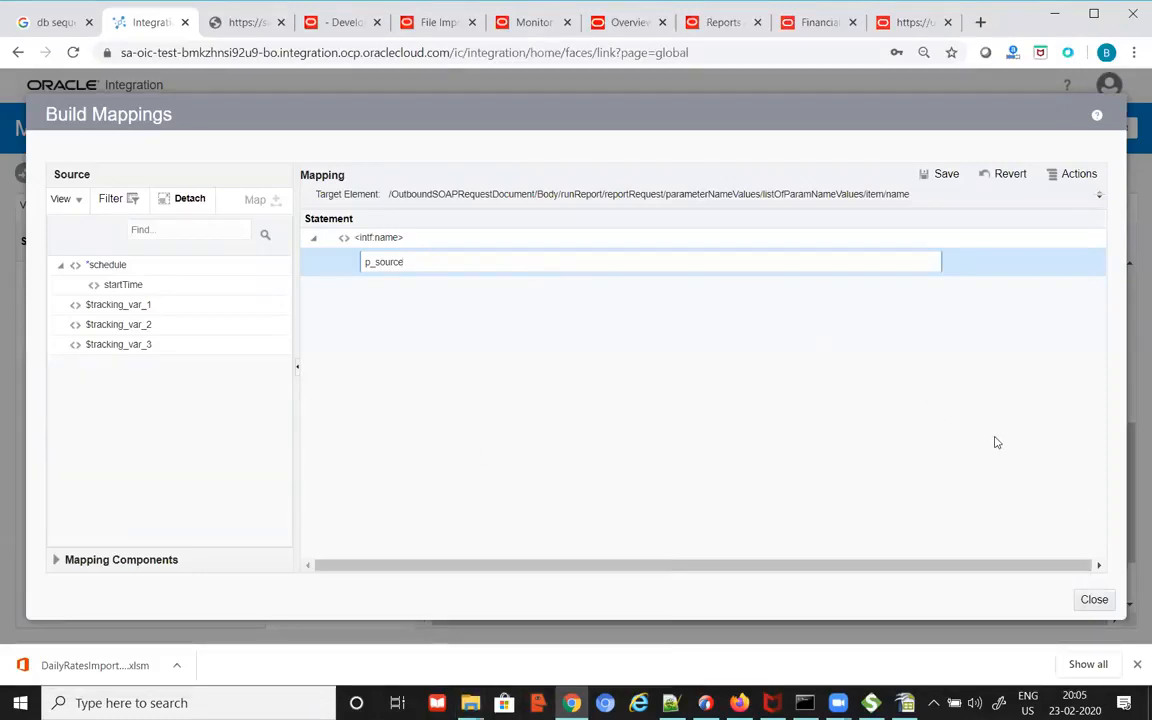
click(944, 173)
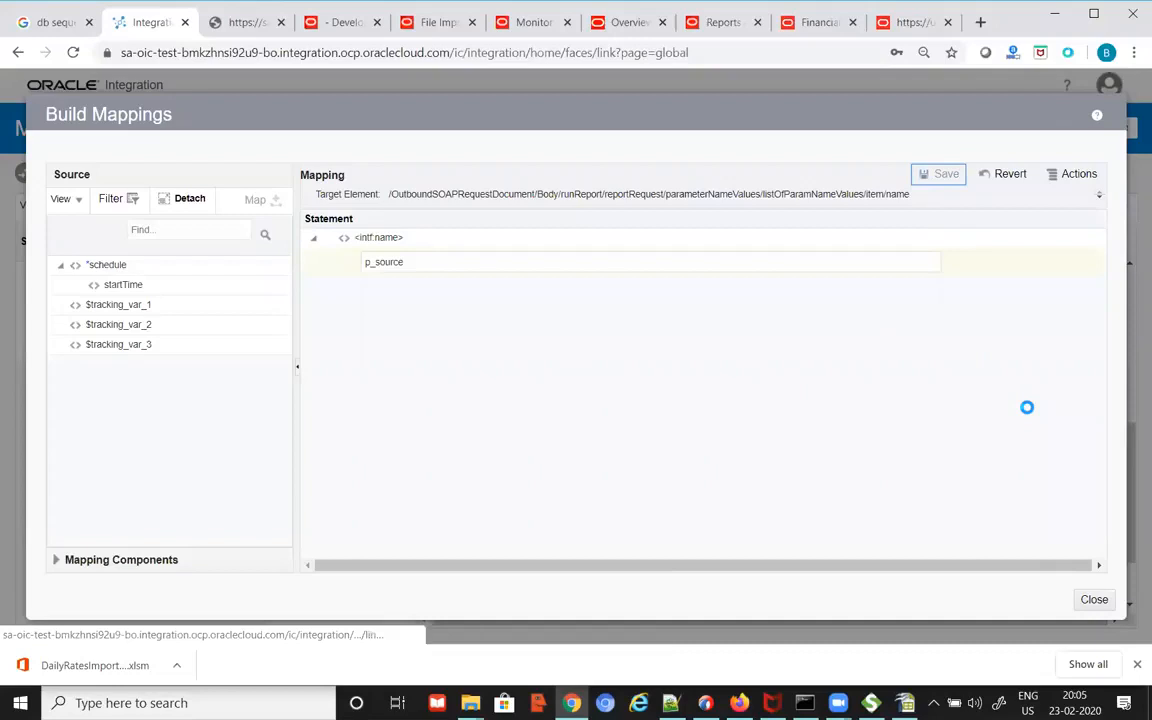
click(1104, 604)
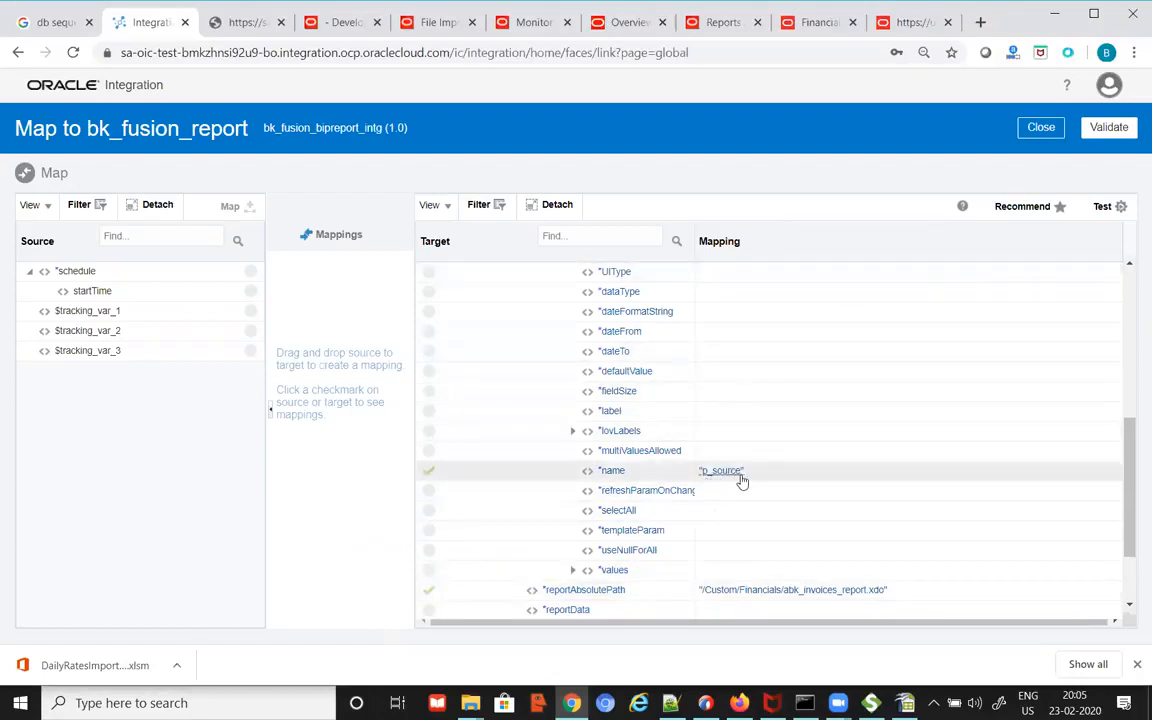
Step: Expand values and check the sample payload's ISP item value on line 28
click(574, 577)
click(574, 572)
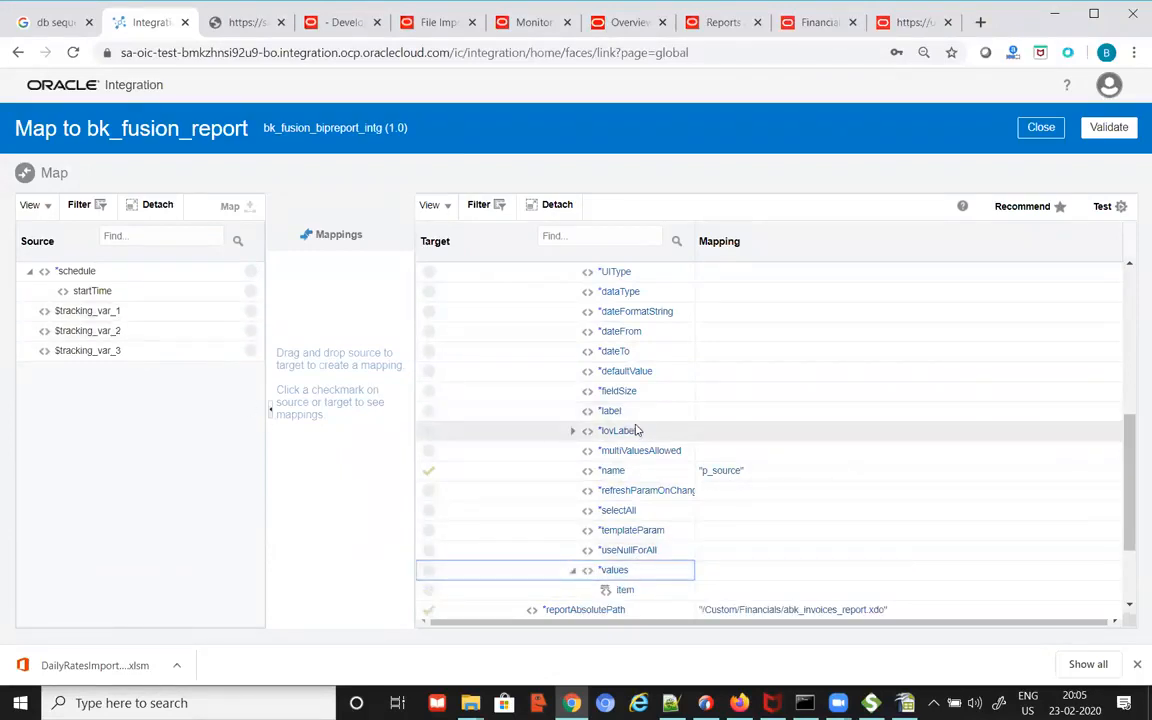
scroll(645, 460, down, 2)
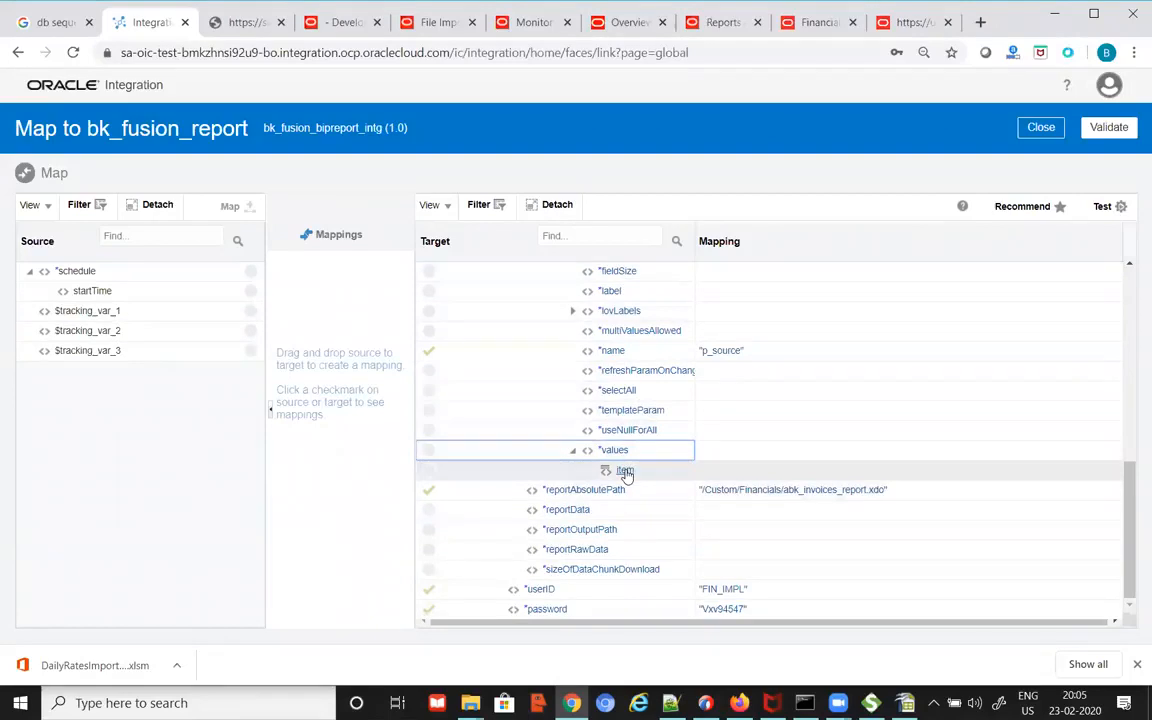
mouse_move(625, 474)
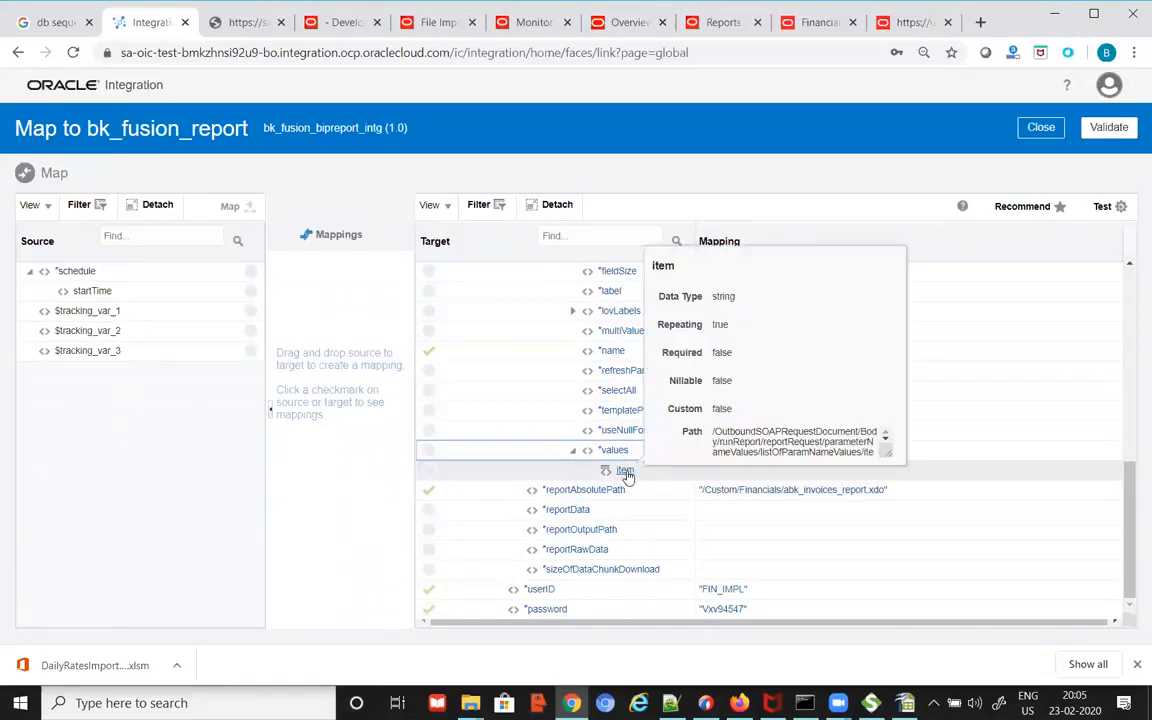
key(alt+Tab)
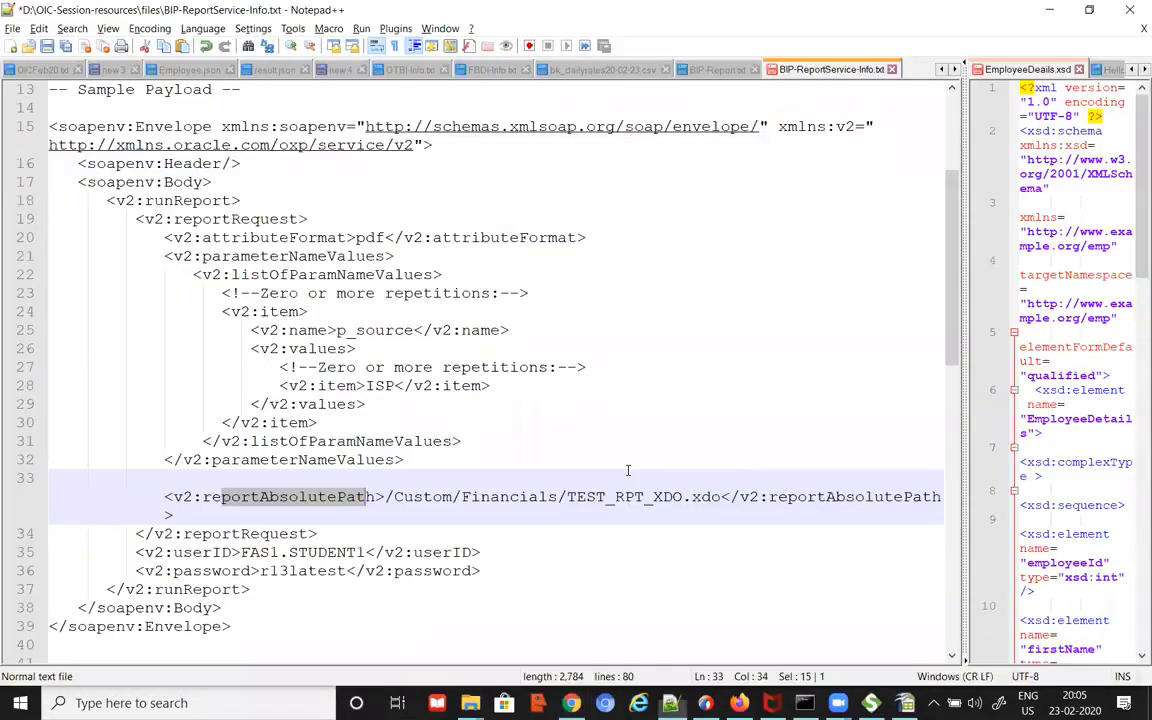
click(313, 348)
double_click(313, 348)
double_click(338, 386)
double_click(379, 386)
key(alt+Tab)
Step: Map the values item to the constant ISP and save it
click(625, 471)
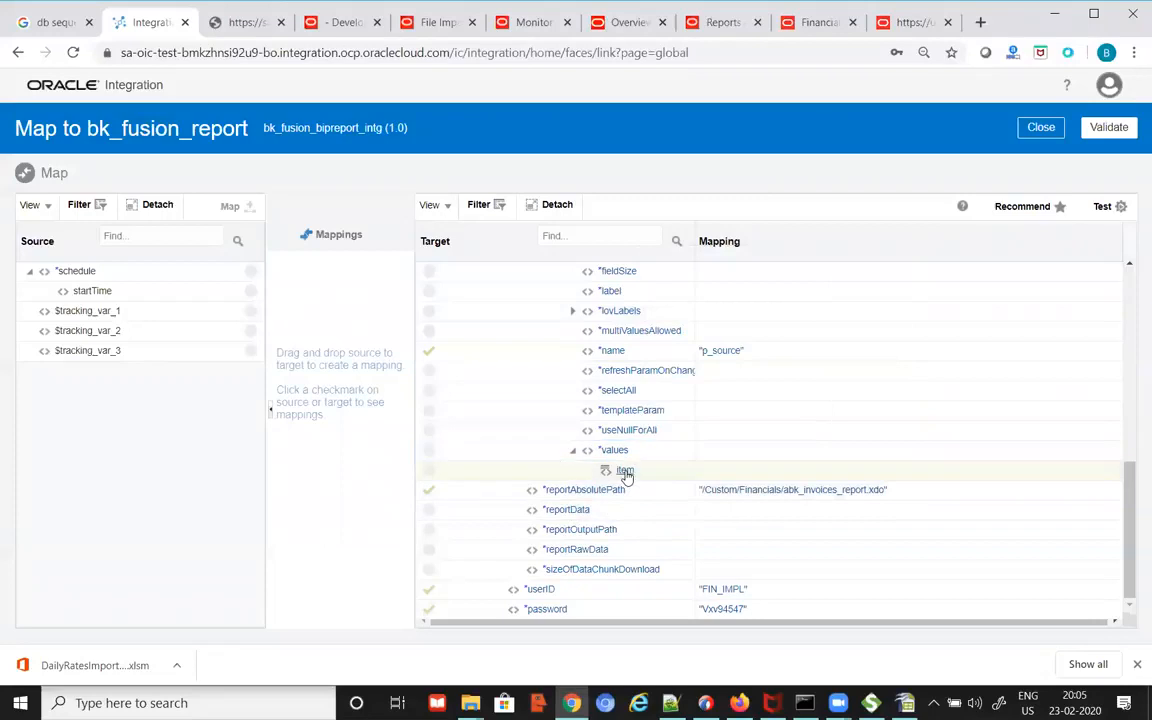
double_click(625, 472)
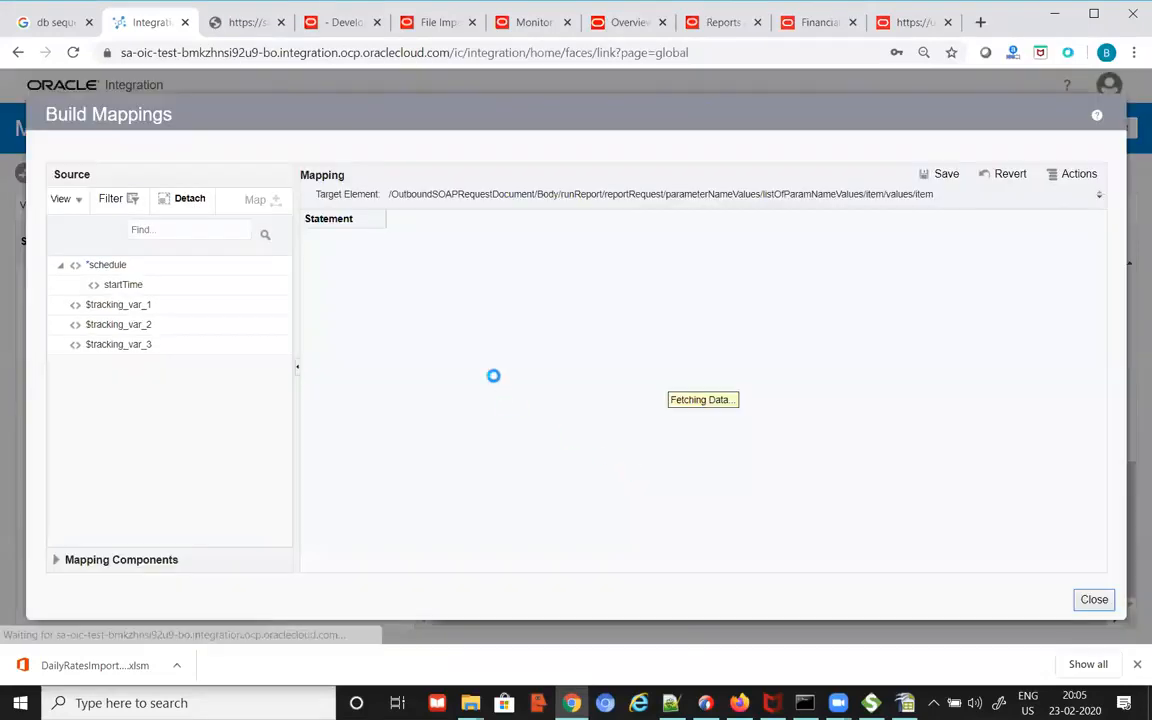
click(419, 257)
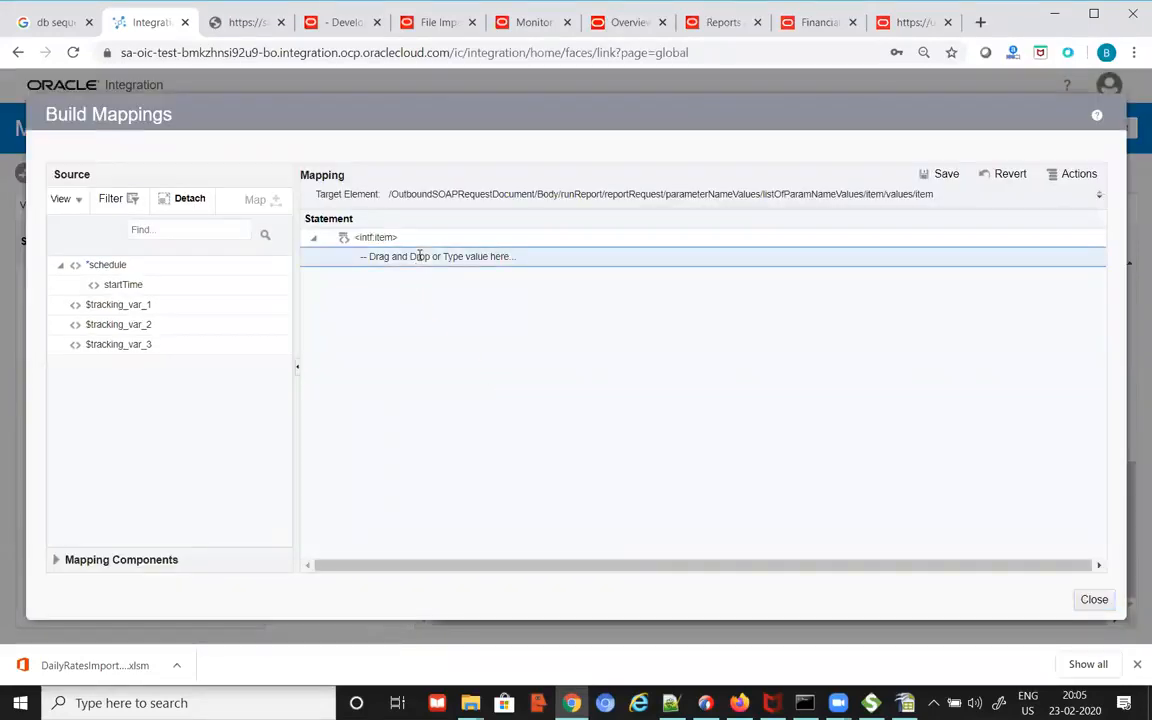
click(419, 257)
text(ISP)
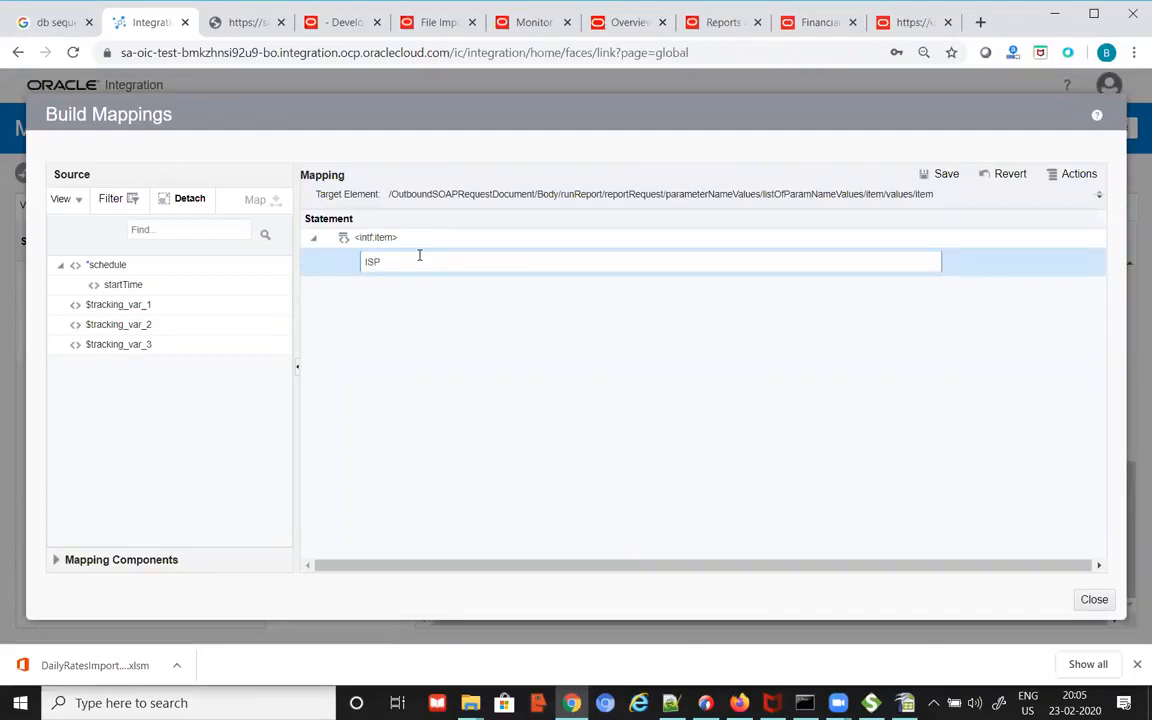
click(944, 175)
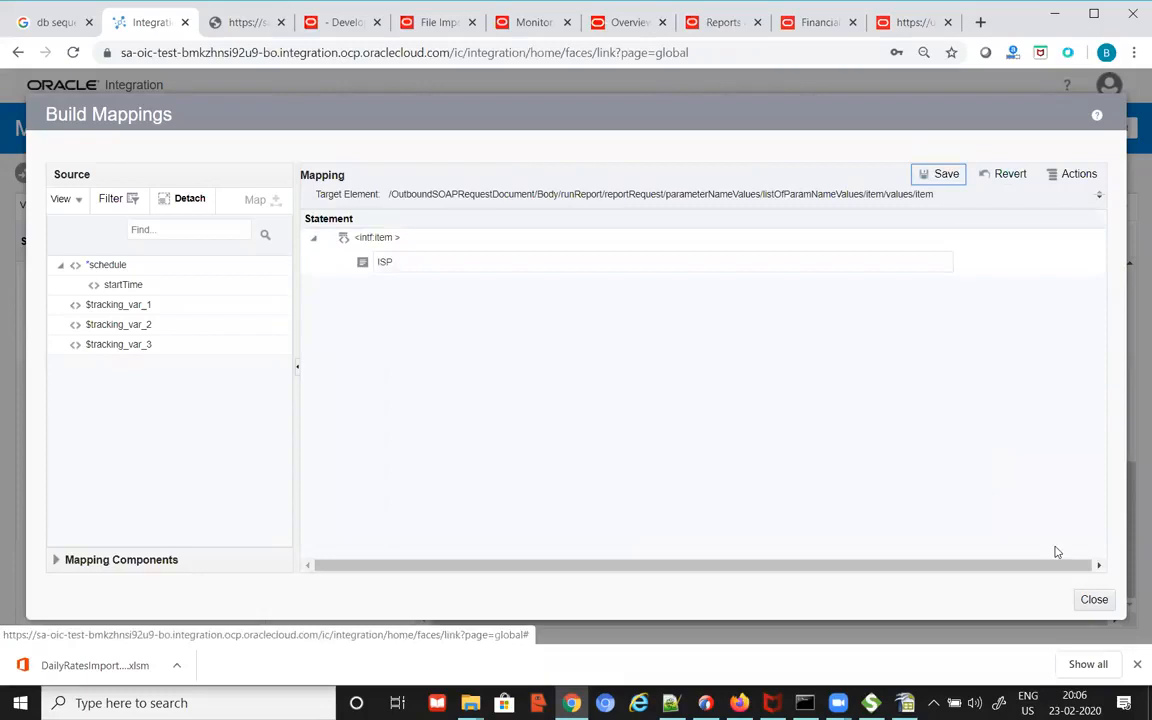
Step: Close the mapping builder and review the parameter item's ISP mapping in the bk_fusion_report target tree
click(1094, 599)
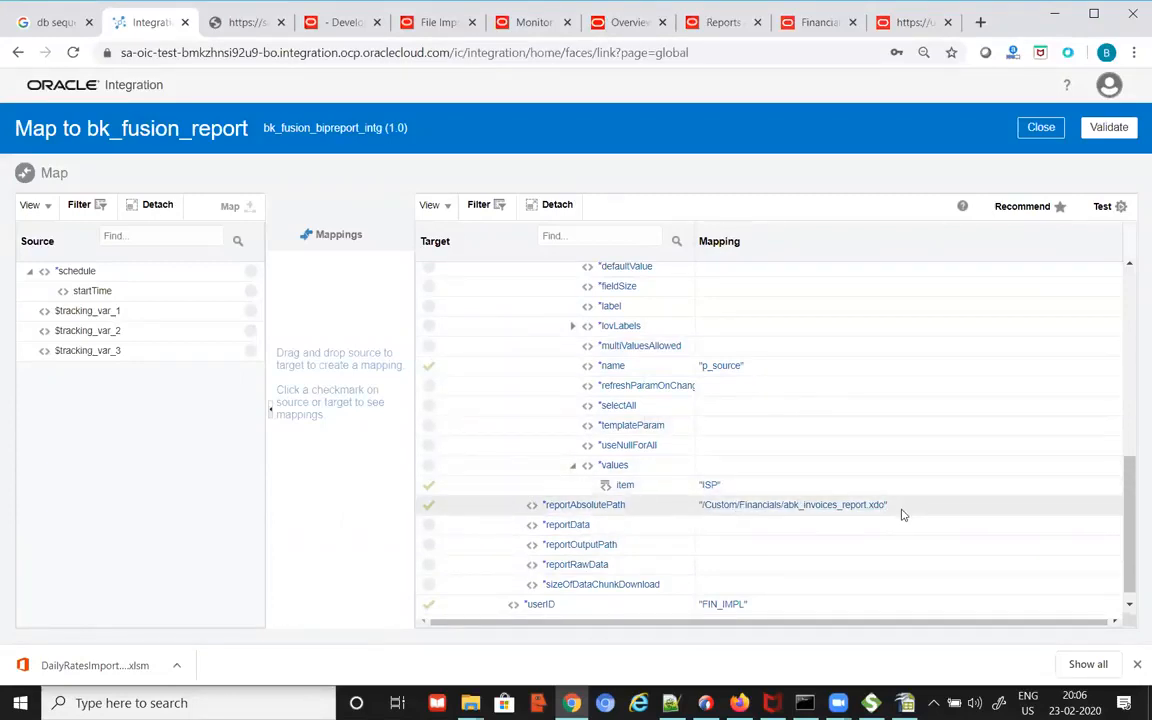
scroll(901, 514, up, 1)
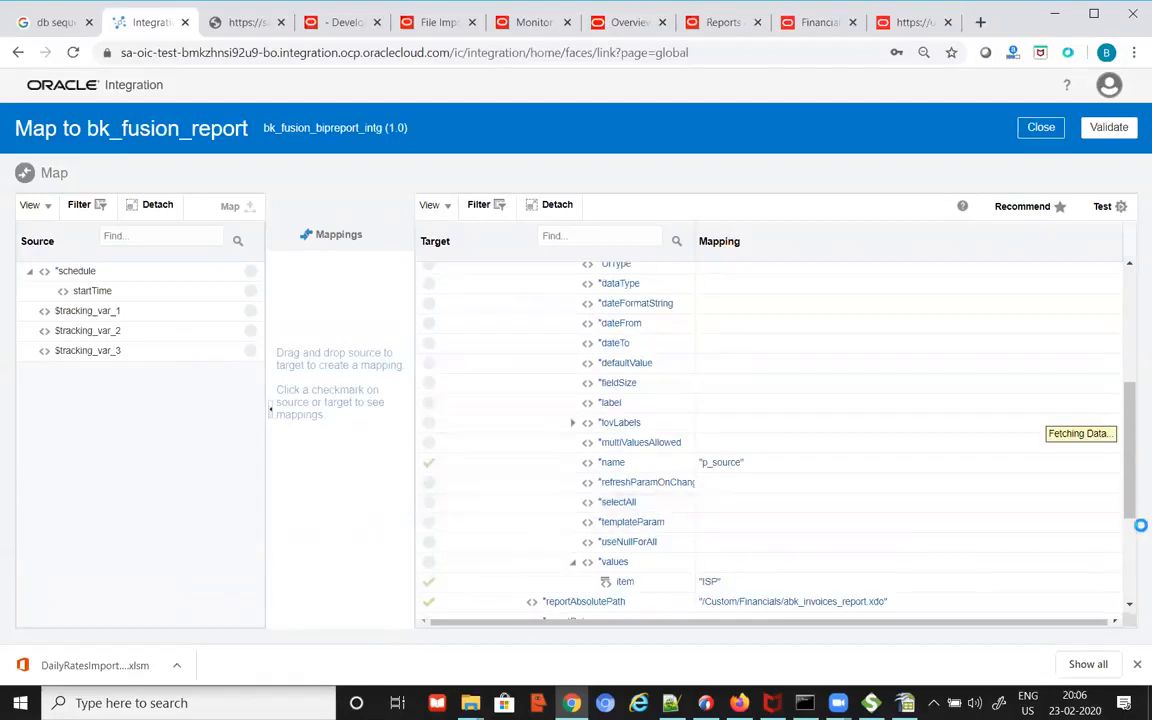
scroll(1105, 480, up, 1)
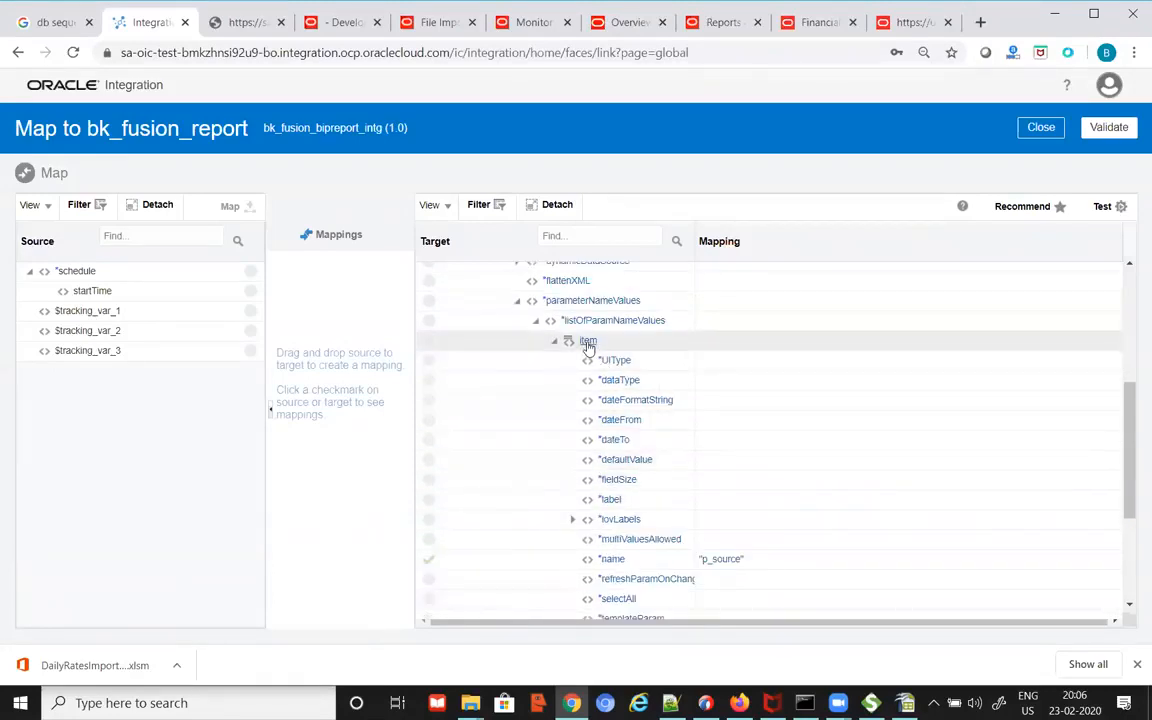
mouse_move(589, 347)
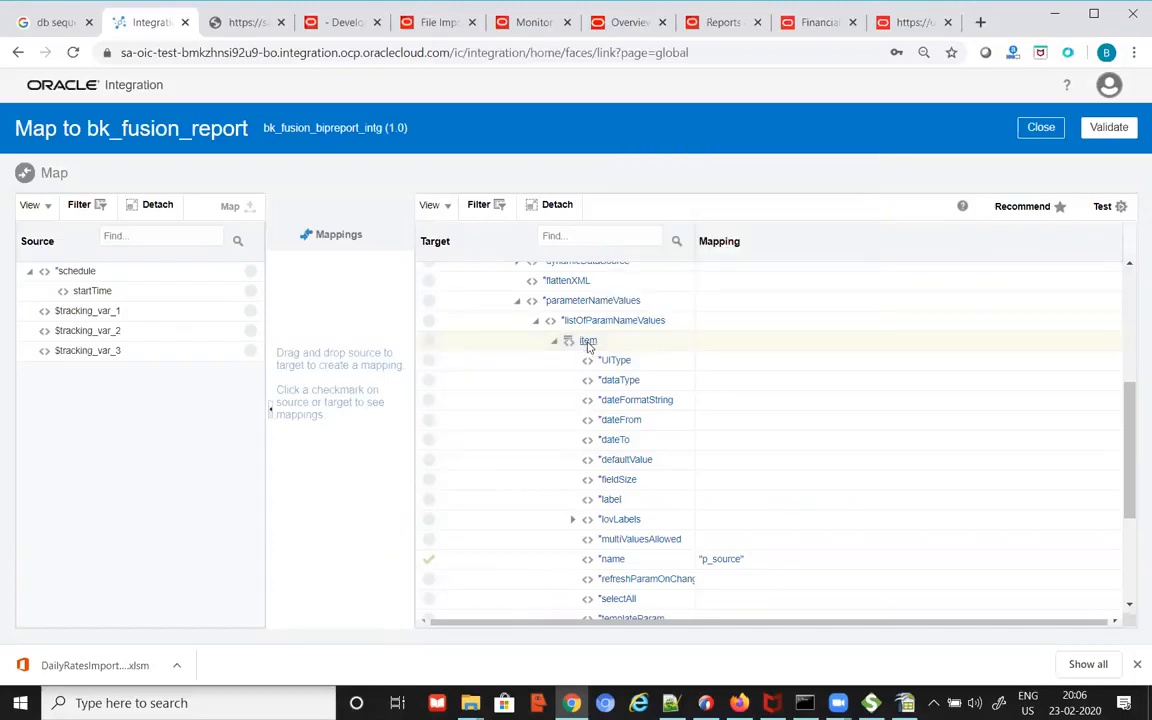
right_click(589, 347)
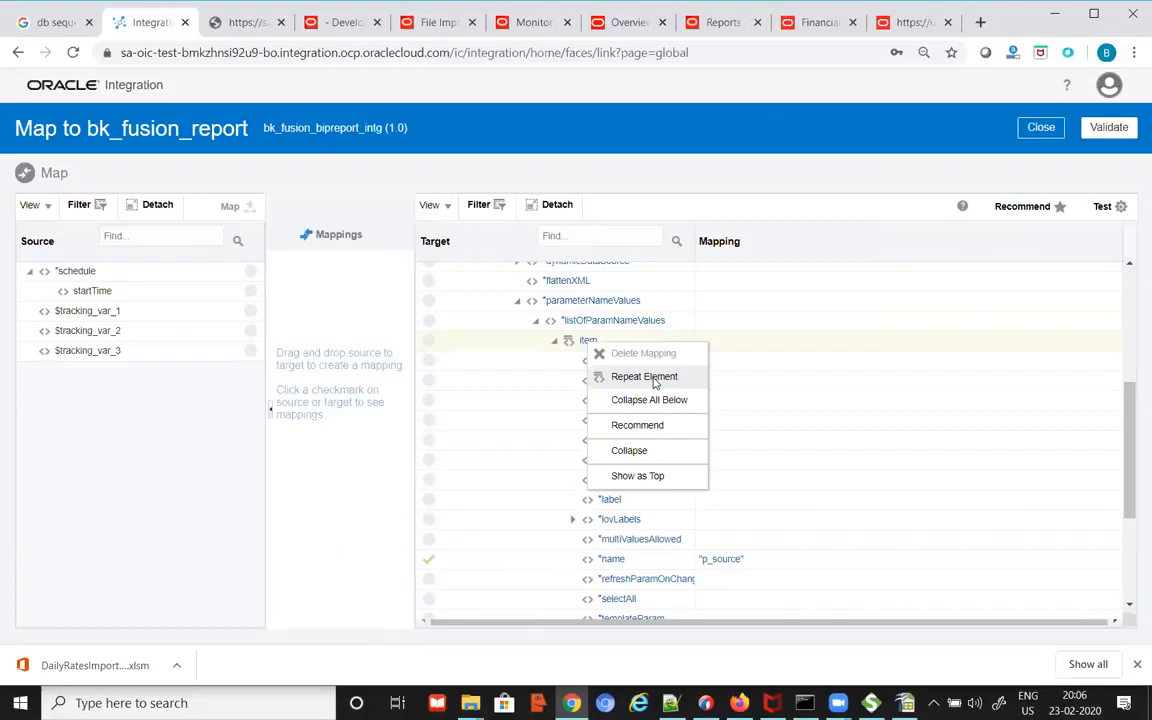
click(761, 345)
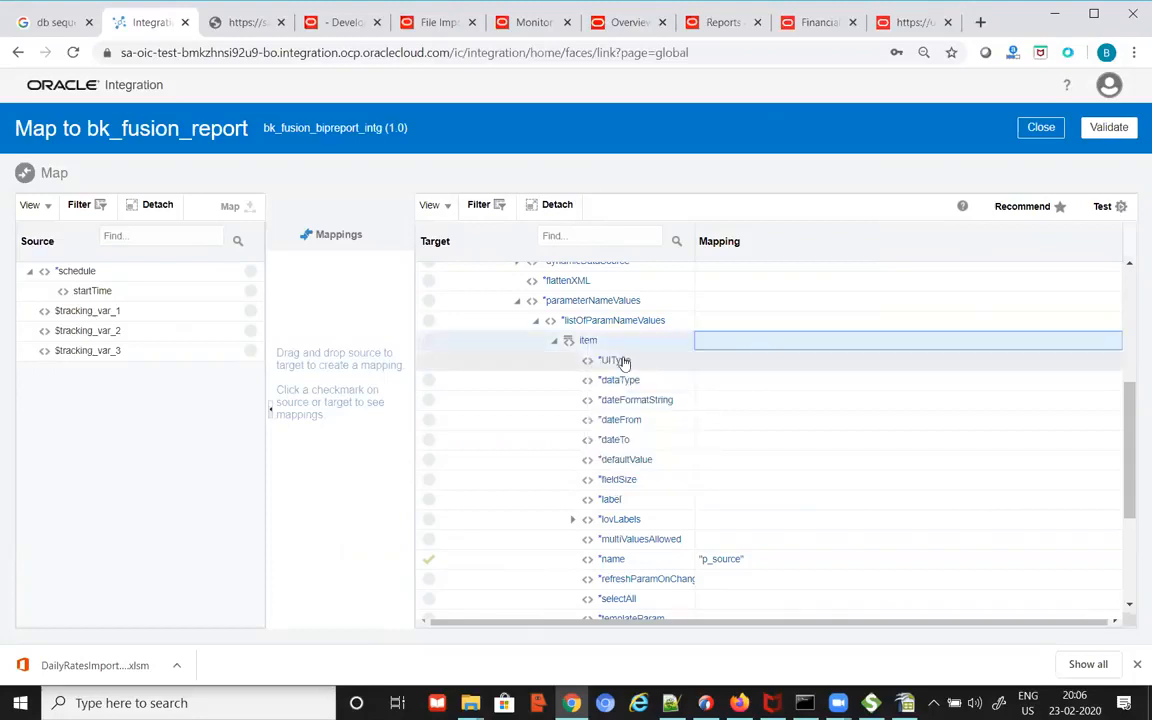
scroll(681, 501, down, 2)
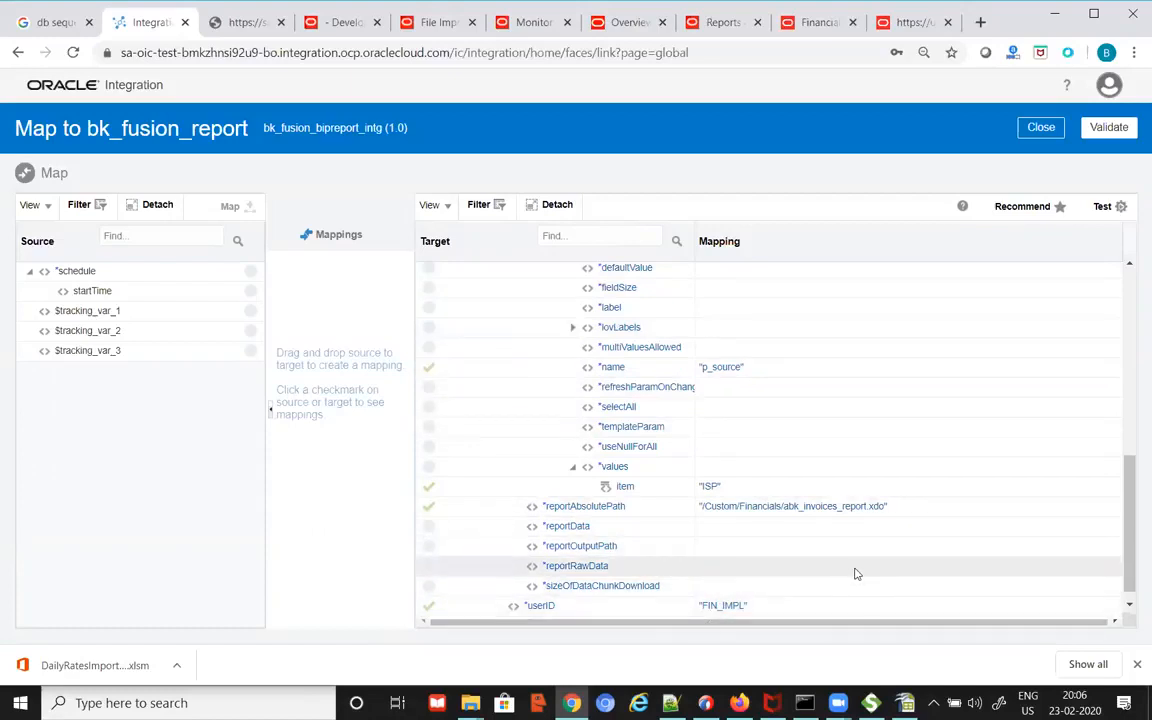
scroll(854, 587, up, 5)
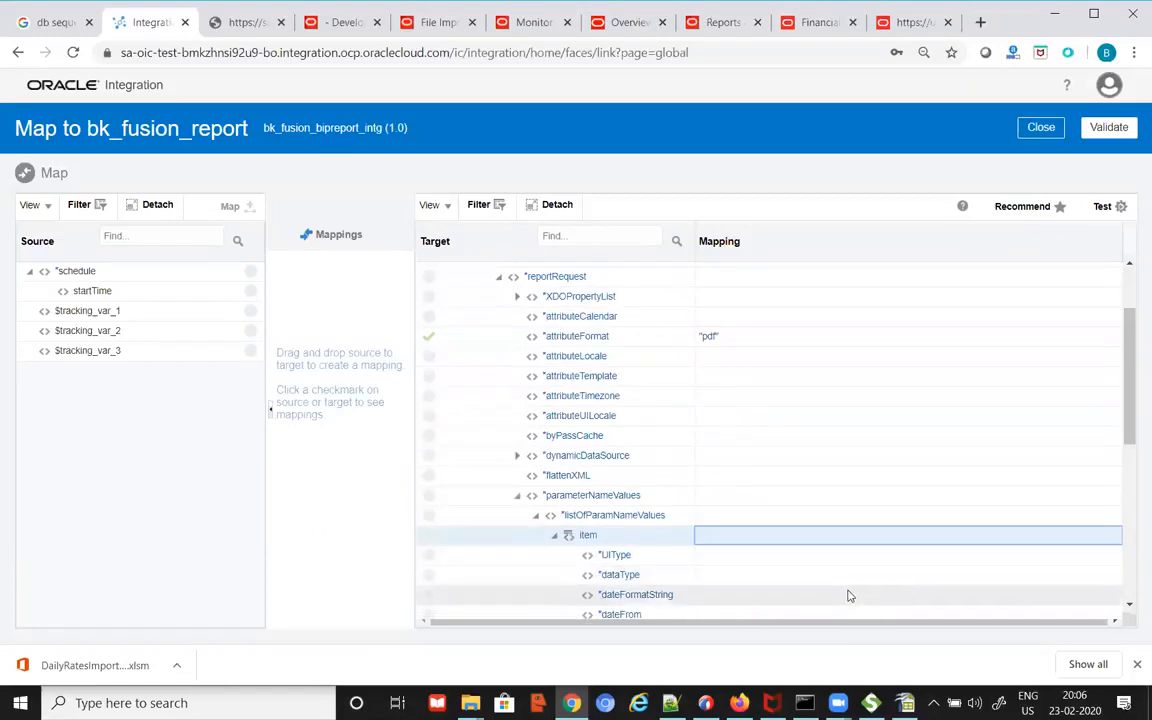
key(alt+Tab)
Step: Recheck the user ID, password, attributeFormat and reportAbsolutePath lines in the sample runReport payload
click(362, 552)
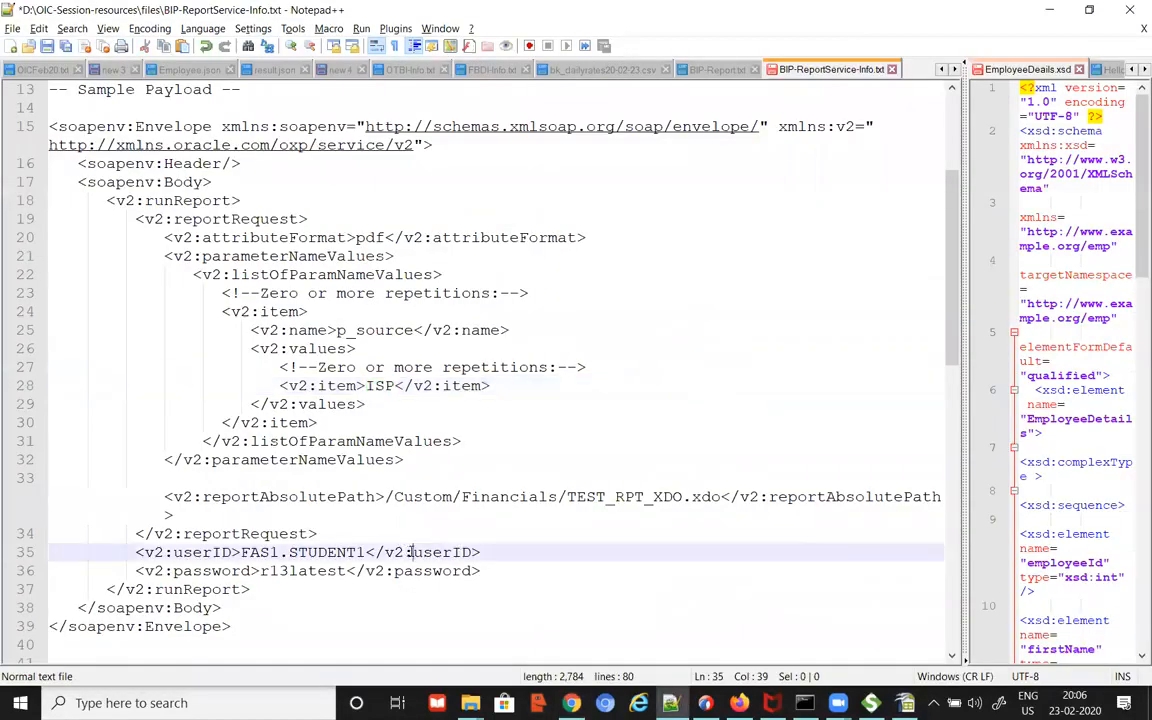
click(314, 570)
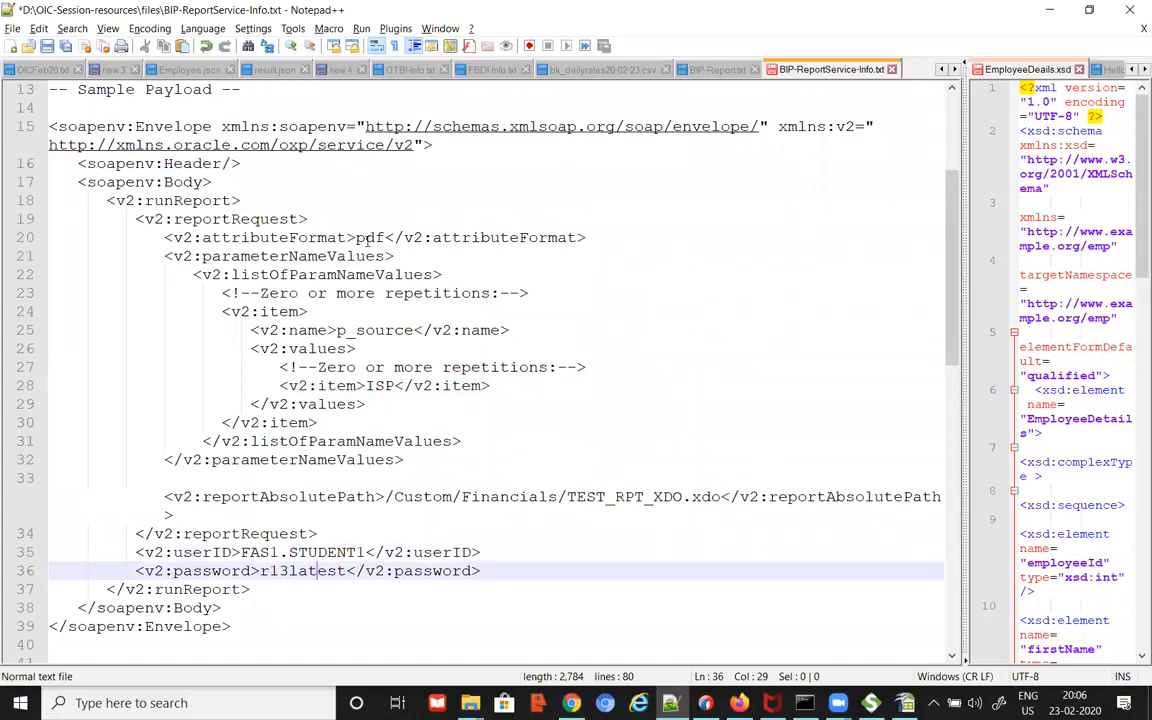
double_click(322, 237)
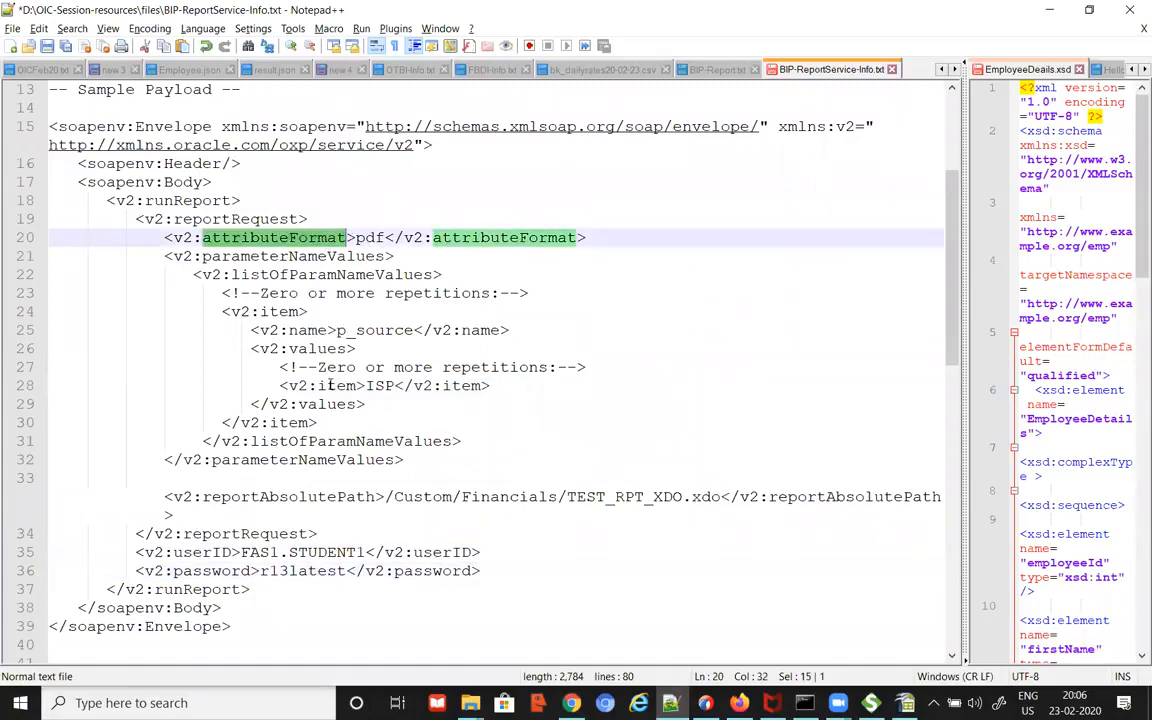
drag(299, 497, 357, 497)
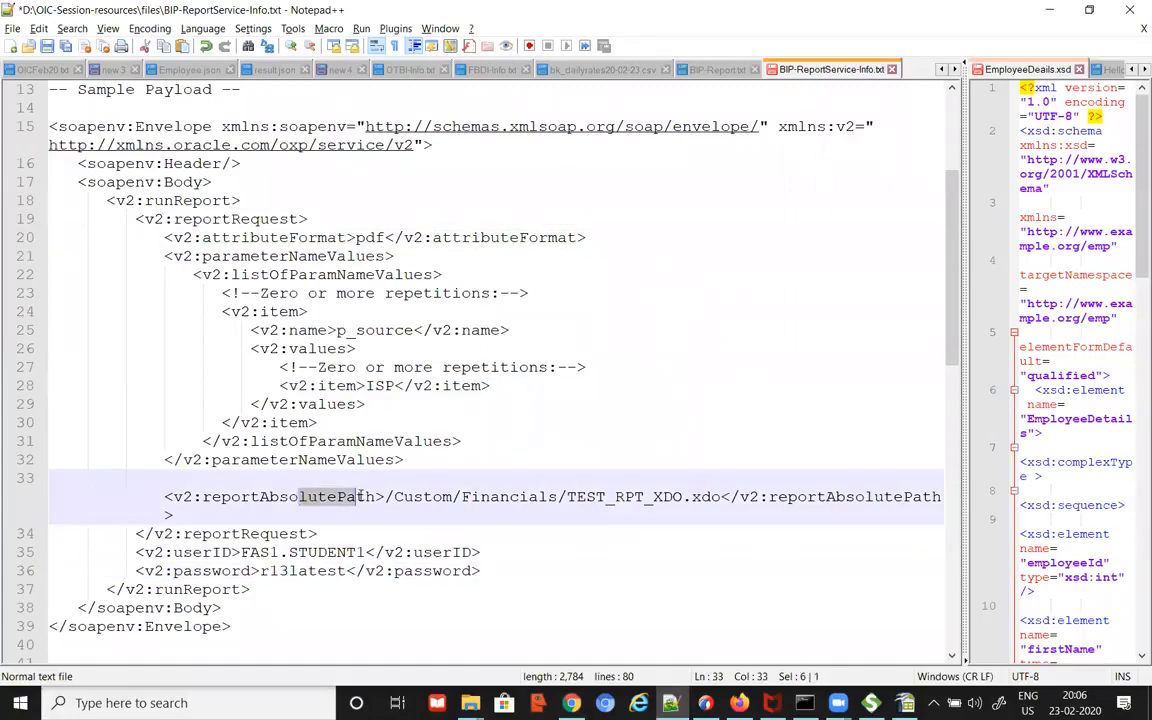
key(alt+Tab)
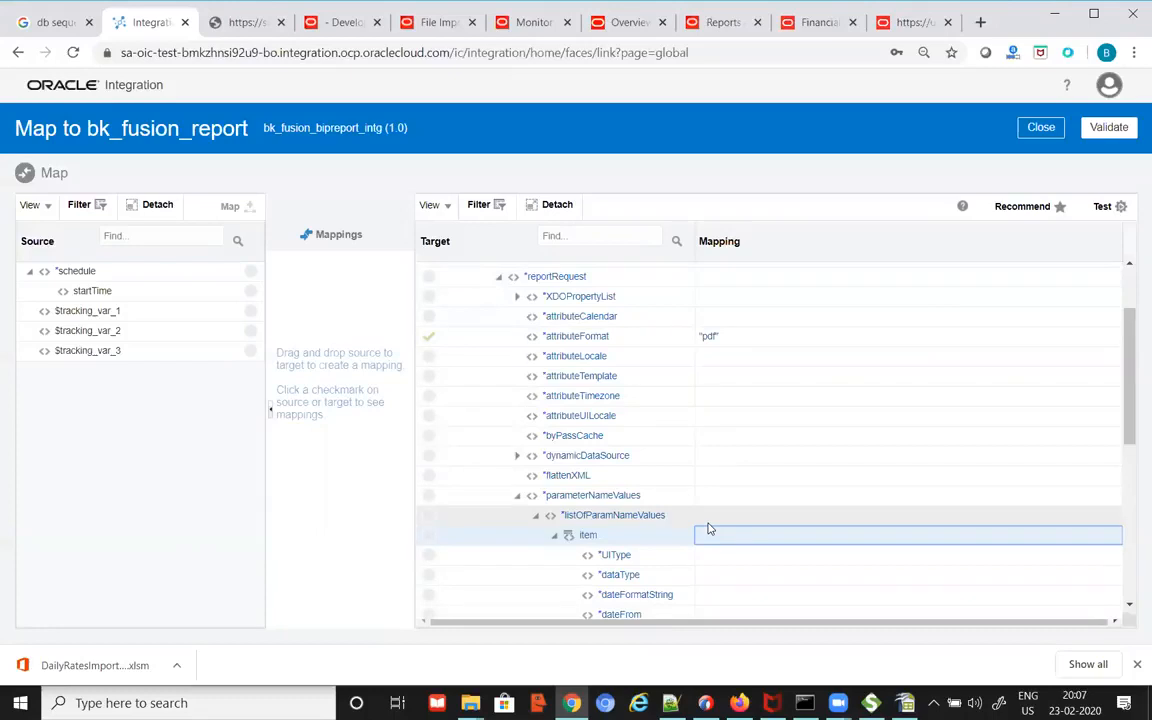
Step: Validate the bk_fusion_report mapping and close the mapper to return to the bk_fusion_bipreport_intg canvas
drag(1128, 370, 1021, 375)
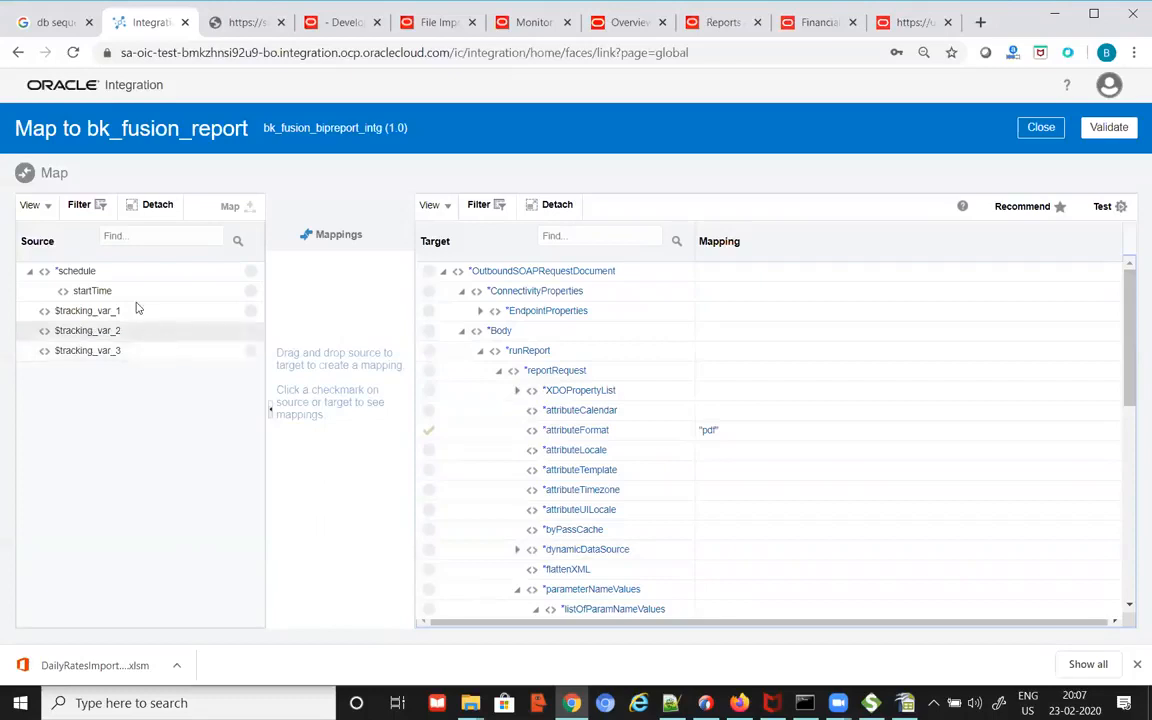
click(1106, 132)
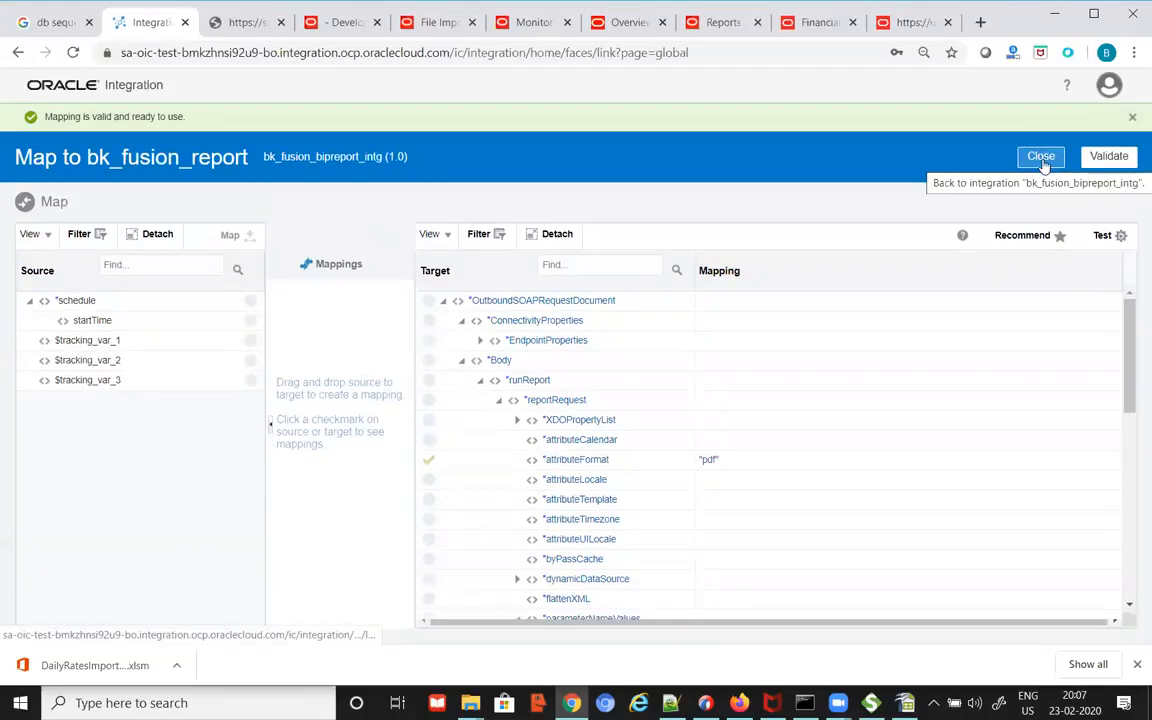
click(1041, 158)
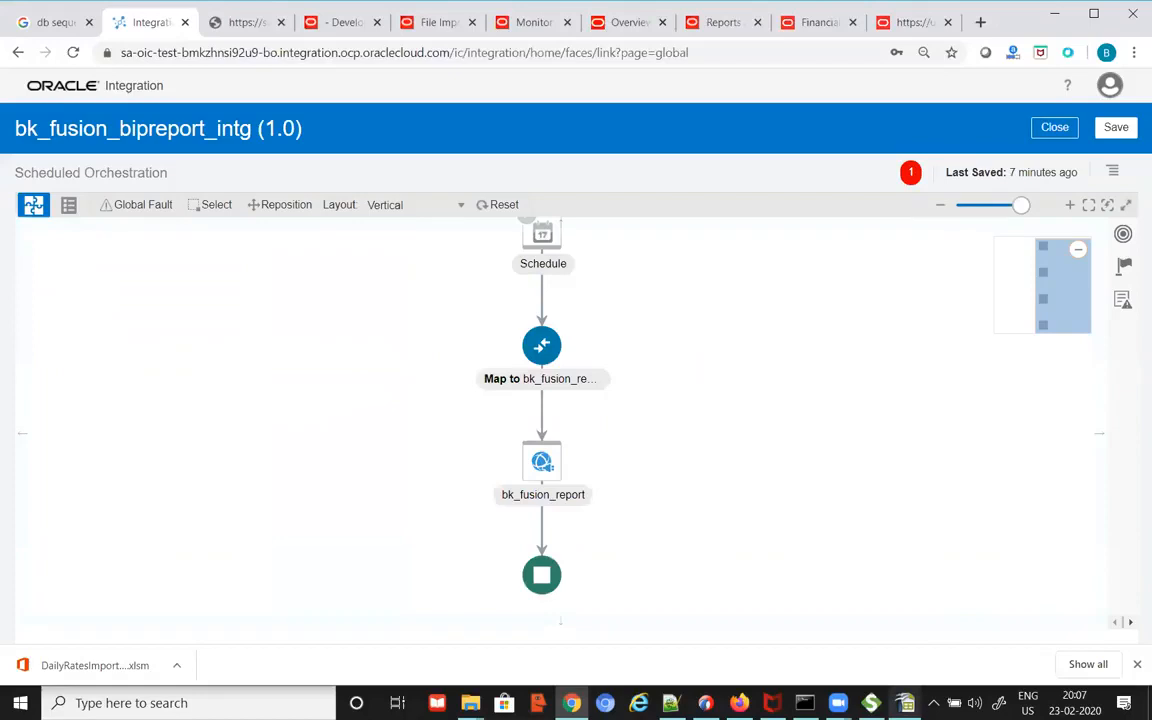
Step: Save bk_fusion_bipreport_intg (1.0) and bring up the Invokes palette of connections
click(146, 598)
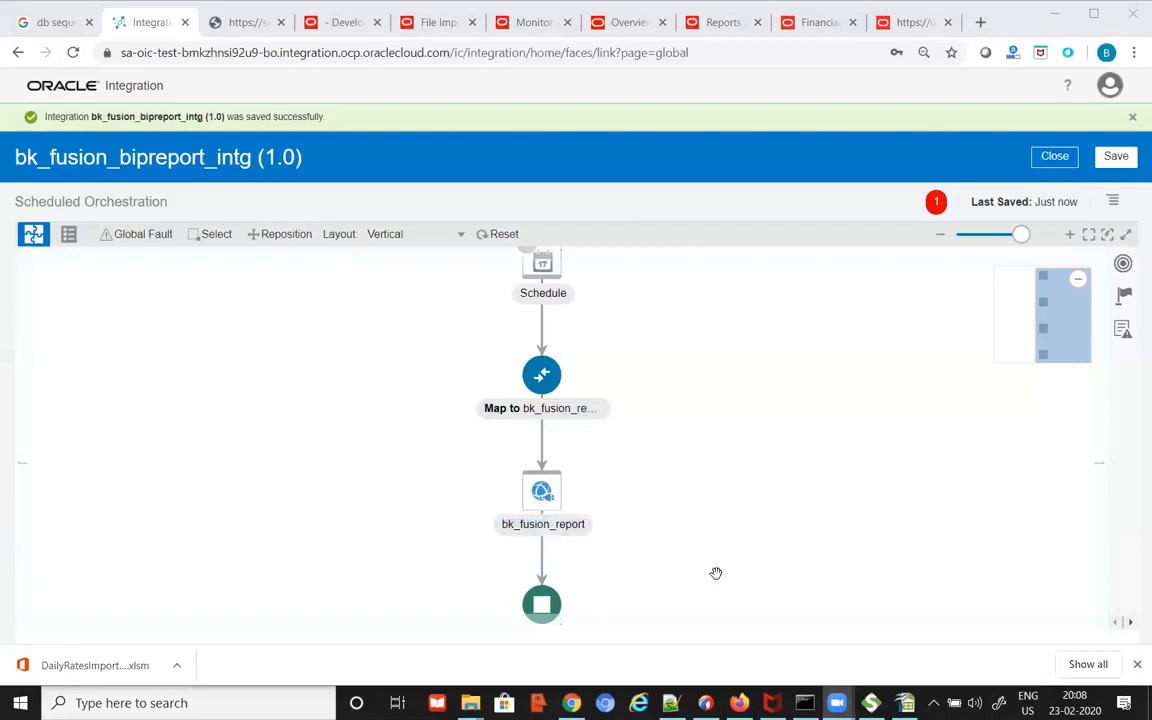
click(1123, 263)
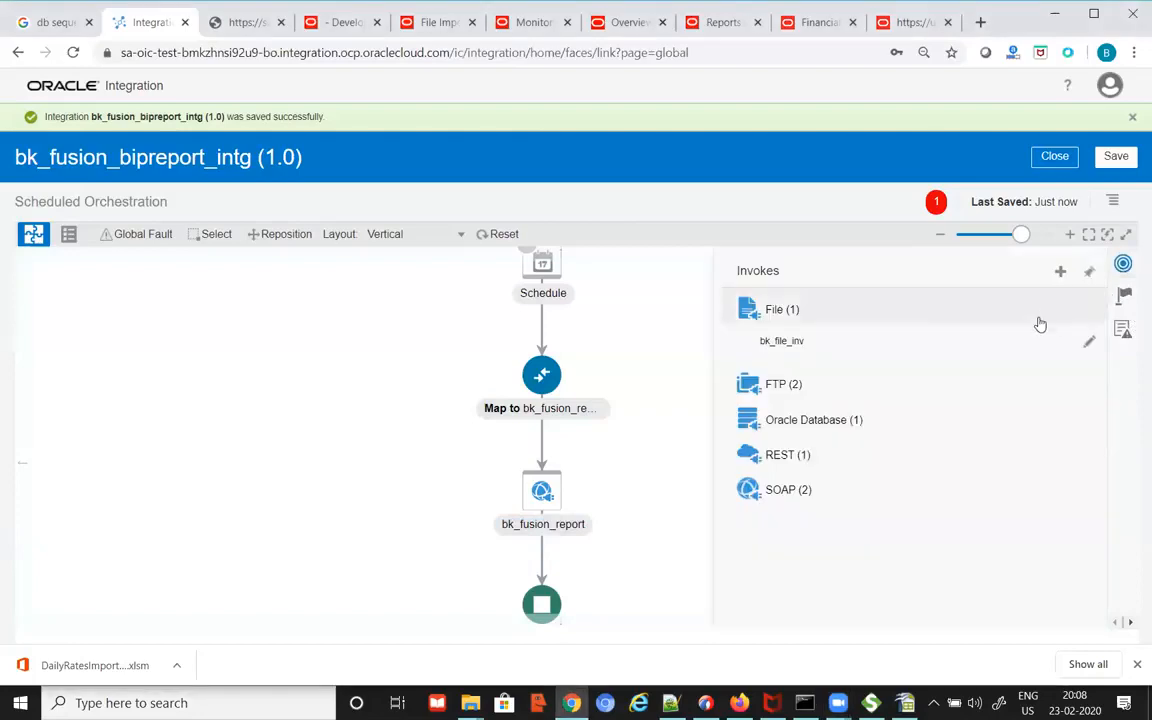
Step: Add a bk_file_inv invoke named bk_write_report_file after bk_fusion_report, with no file content structure
drag(788, 343, 541, 552)
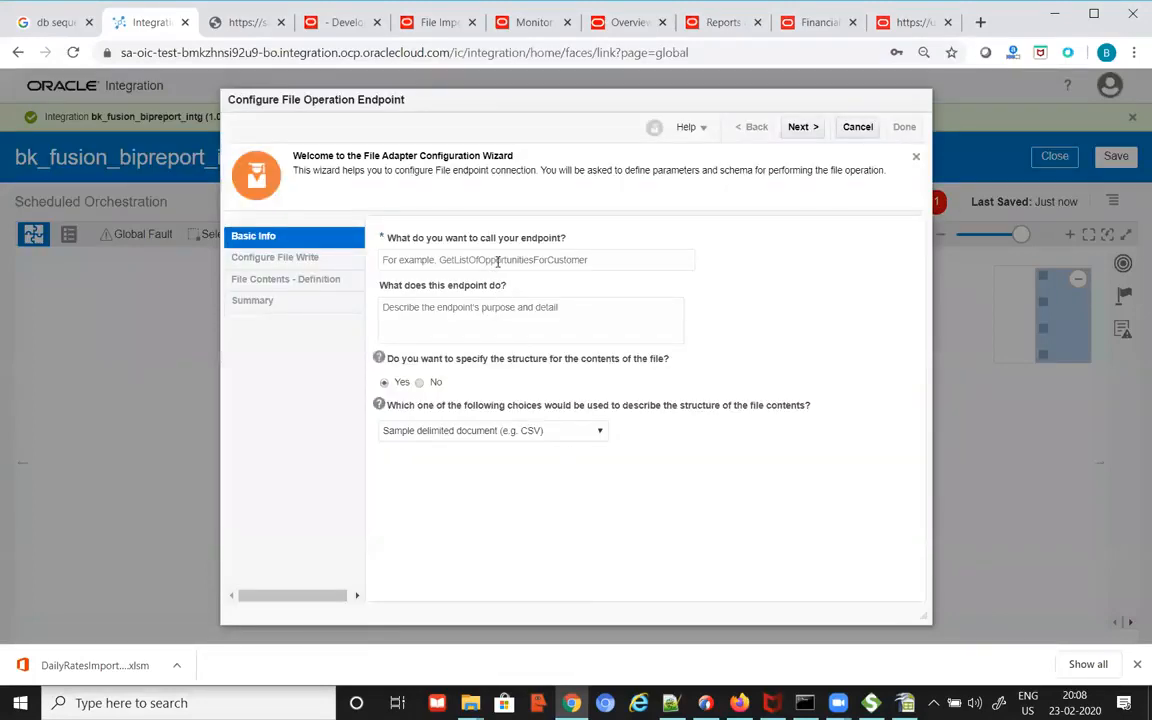
click(533, 259)
text(bk)
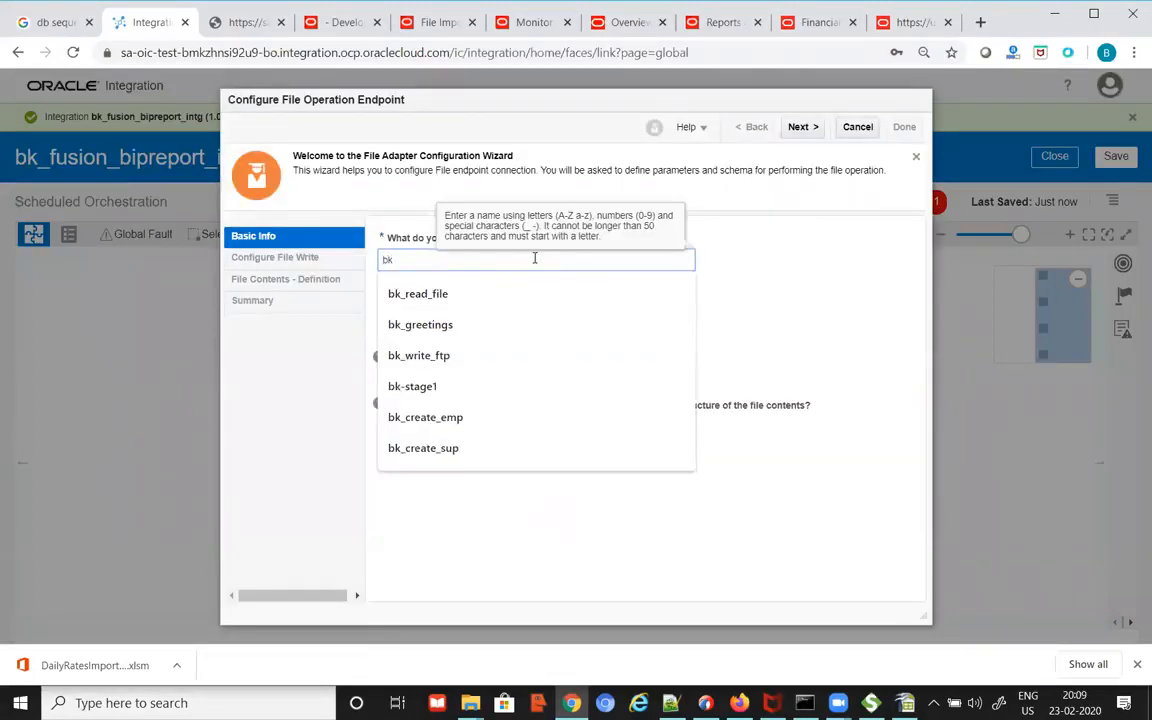
text(_write_)
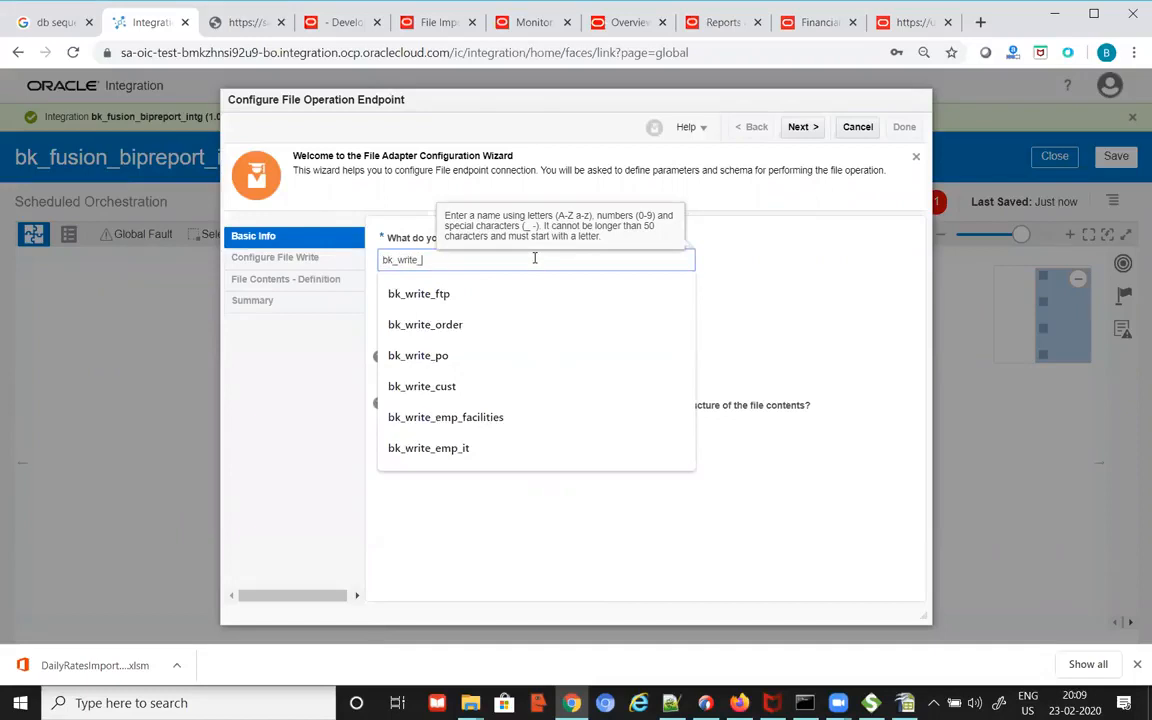
text(report_file)
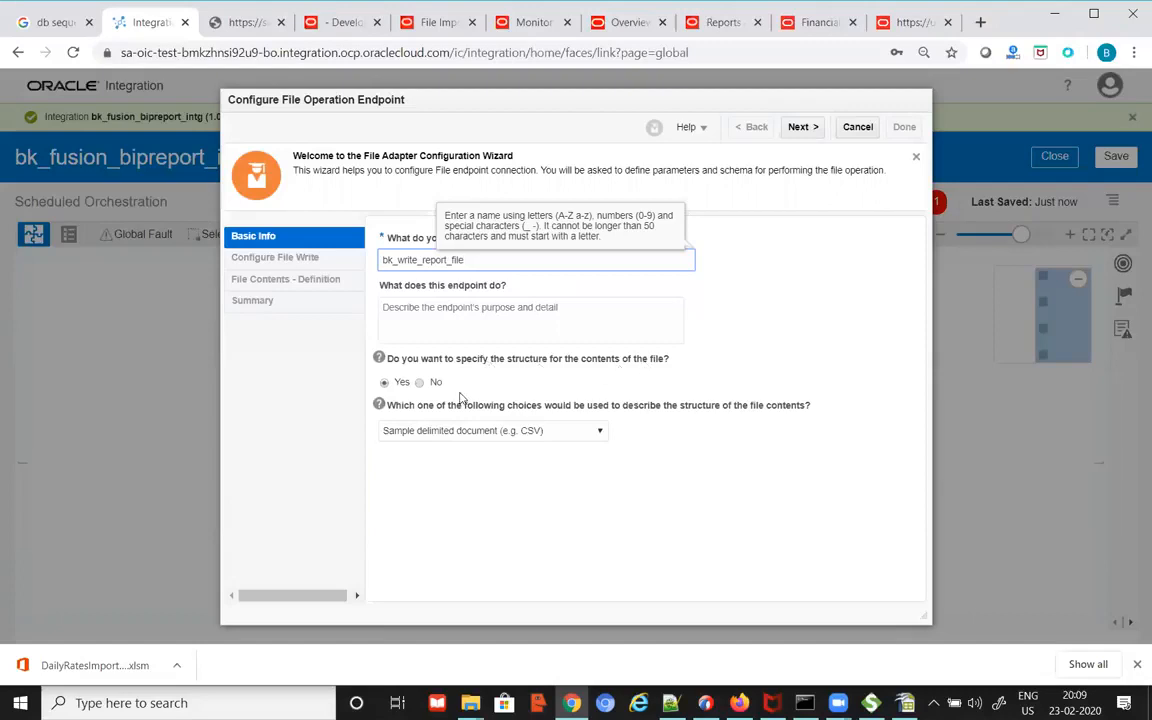
click(421, 386)
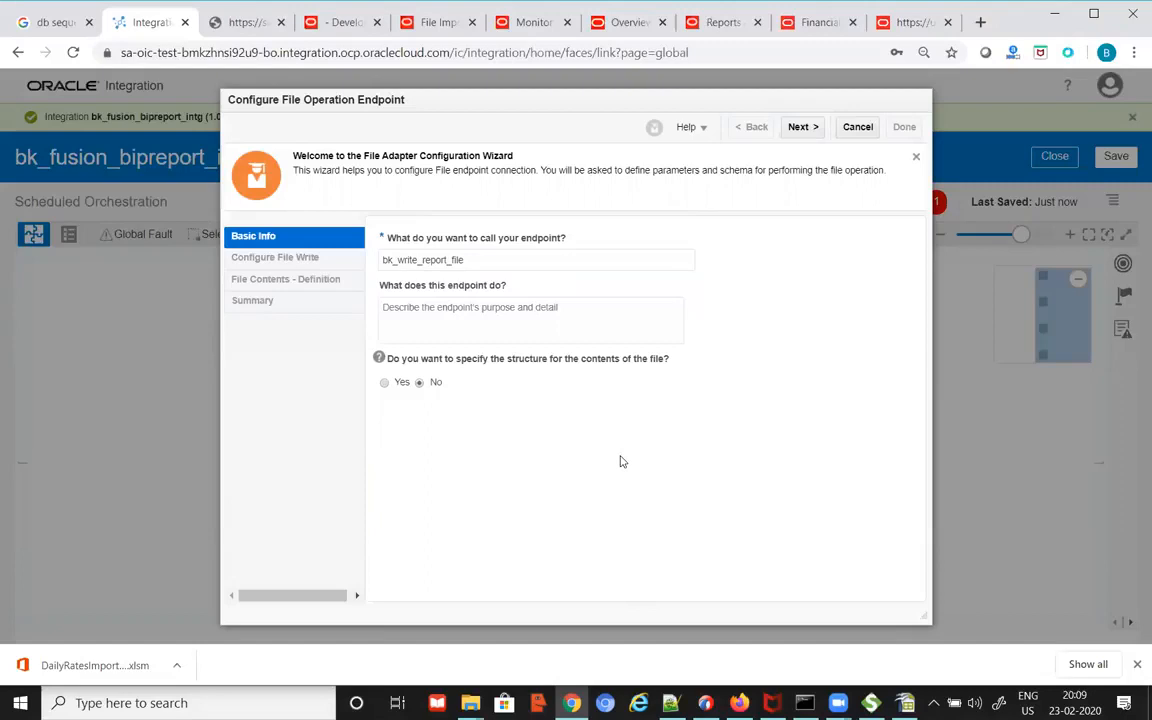
click(805, 127)
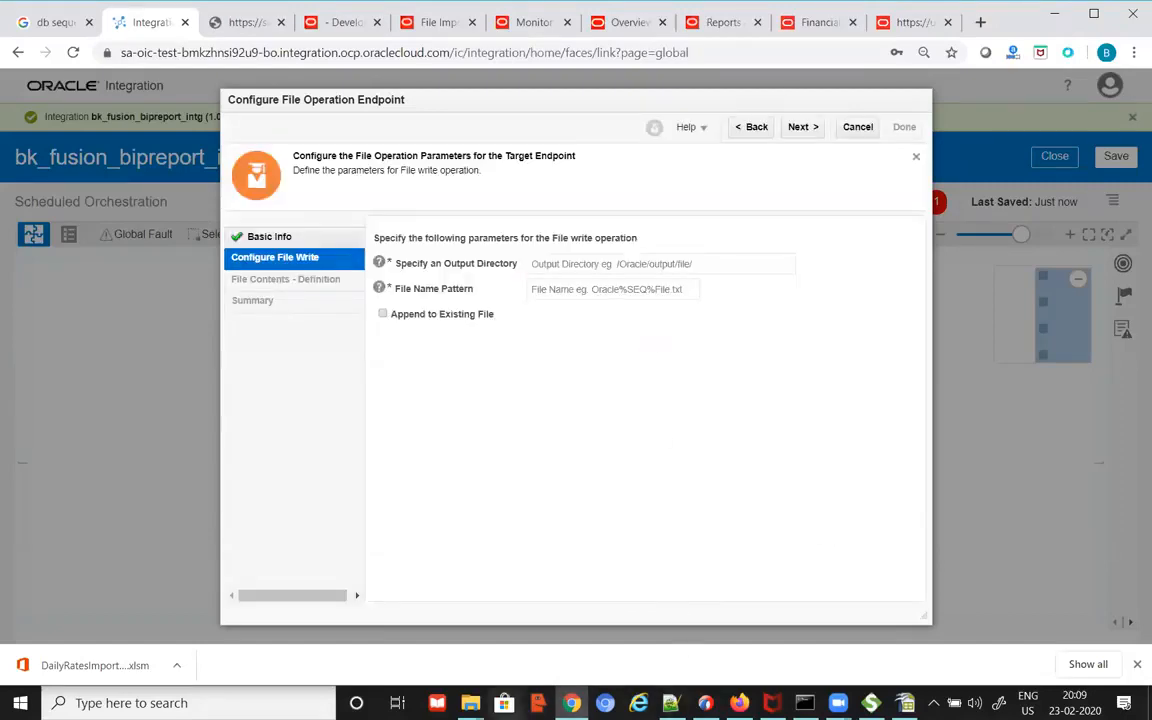
mouse_move(470, 703)
click(378, 620)
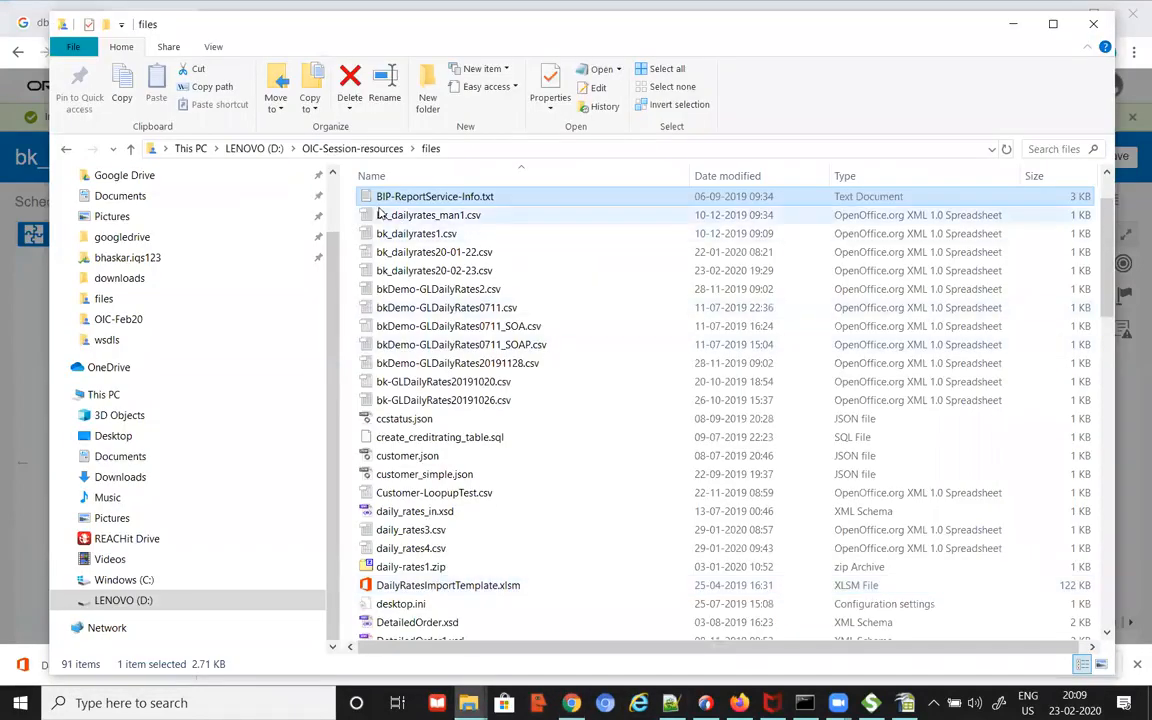
Step: Create a new folder named areport-oic inside D:\temp
click(254, 148)
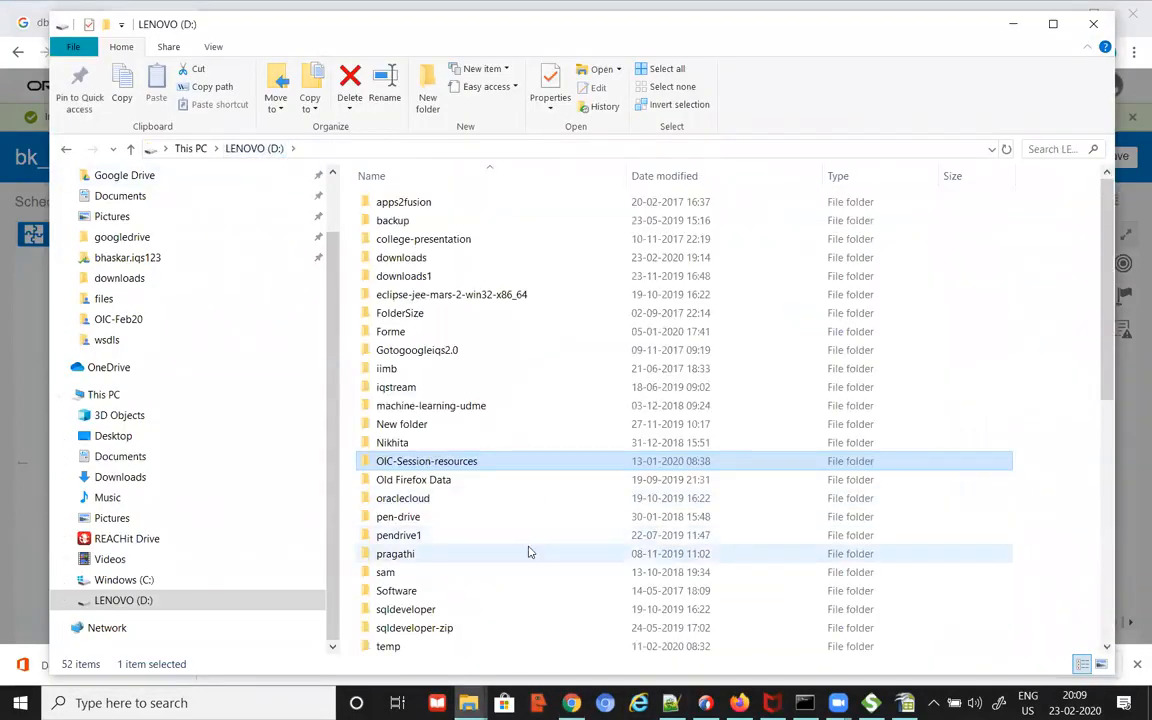
scroll(470, 552, down, 4)
double_click(386, 441)
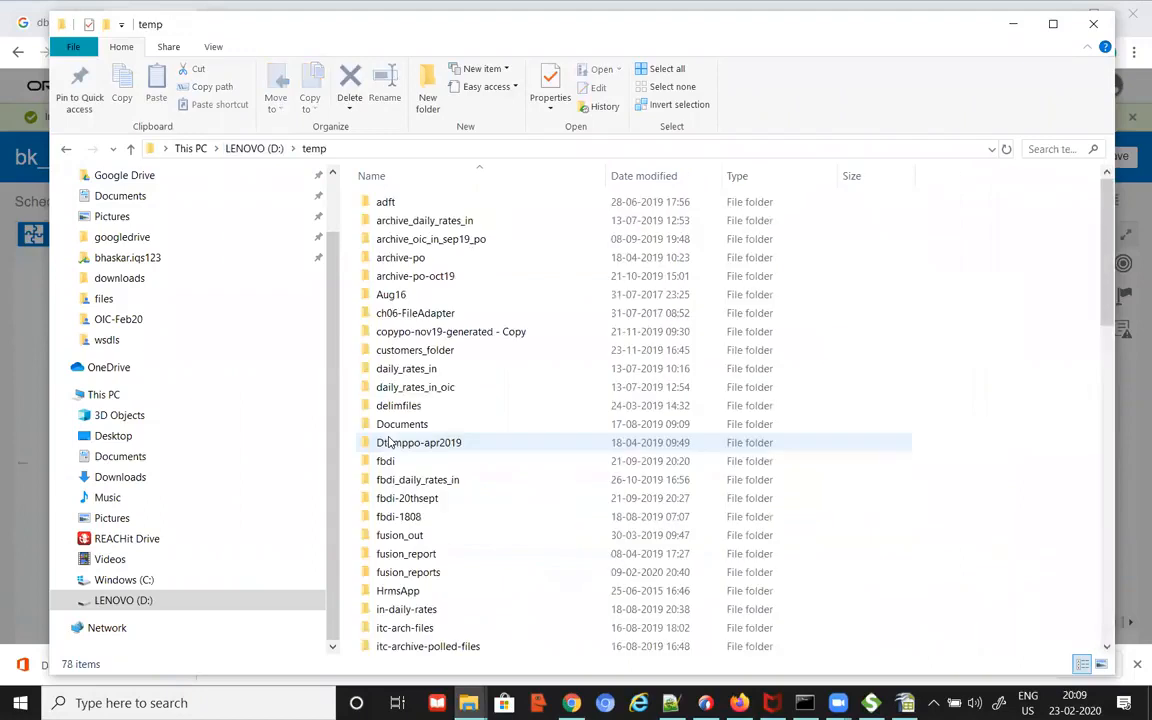
right_click(545, 505)
mouse_move(627, 466)
click(825, 466)
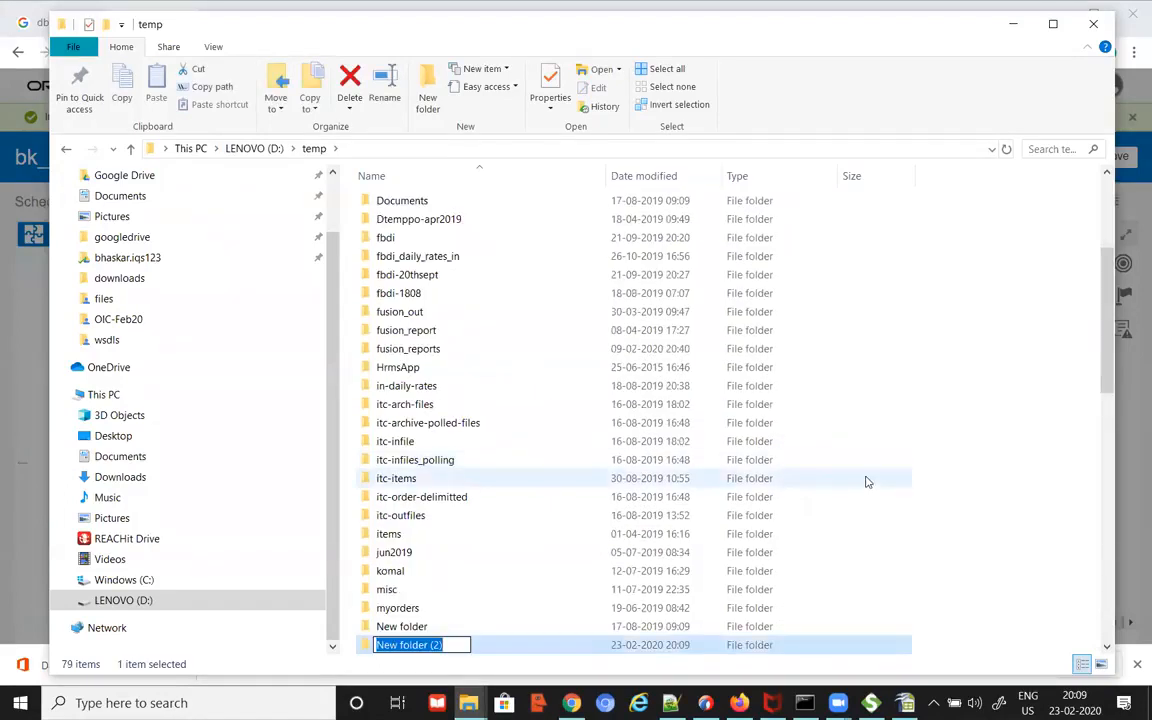
text(areport)
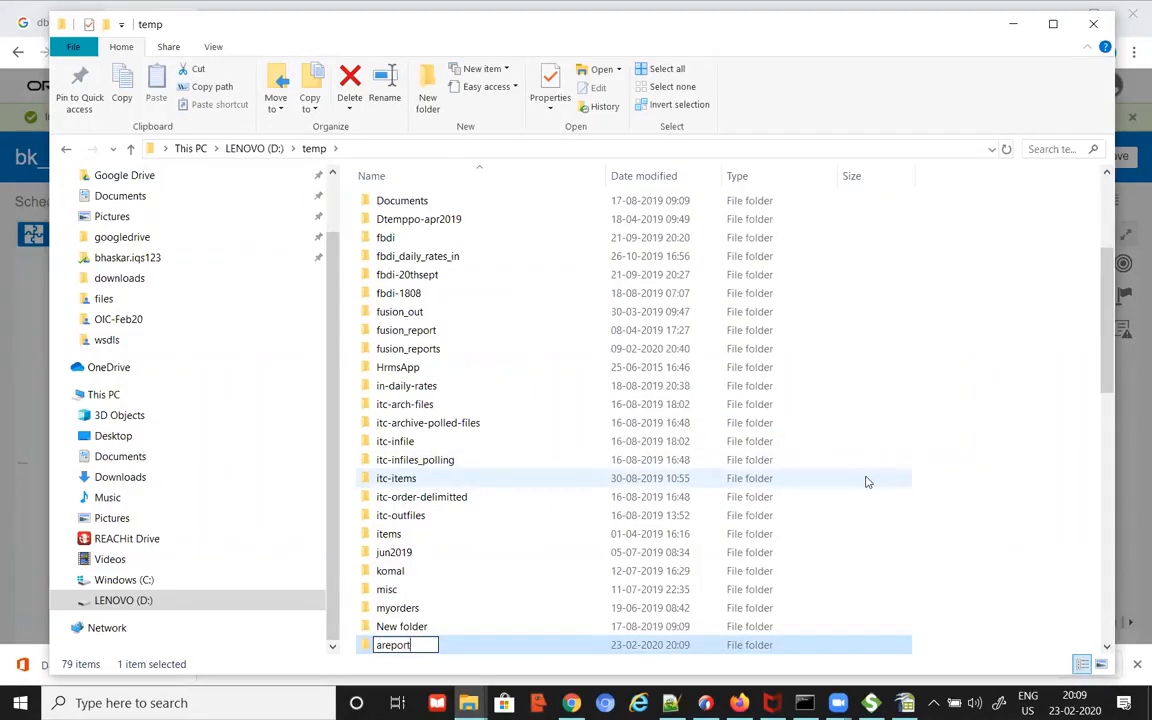
text(-oic)
key(Return)
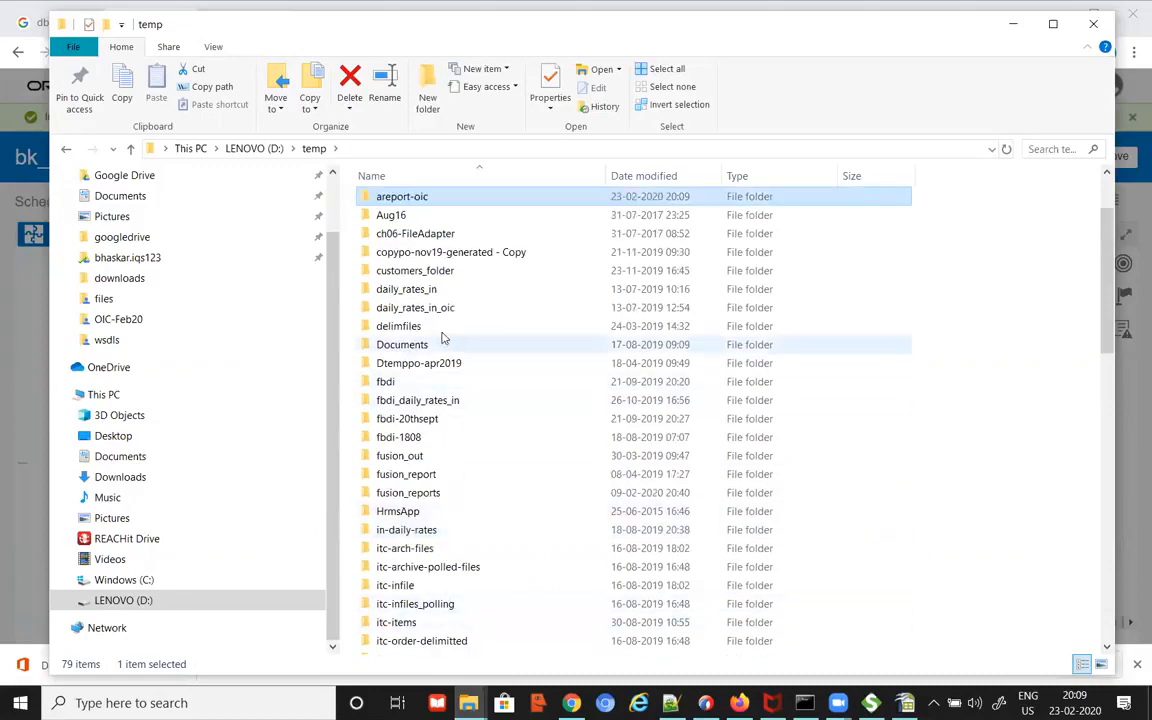
Step: Copy the areport-oic folder path for the endpoint's output directory field
double_click(432, 198)
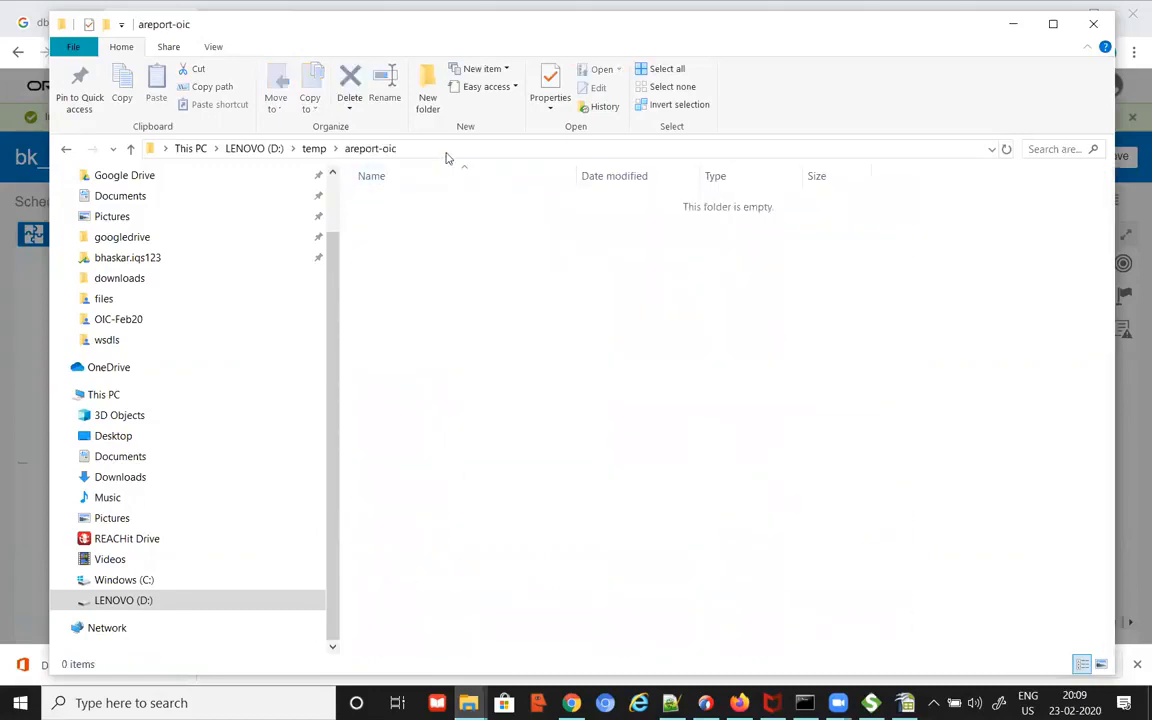
click(450, 150)
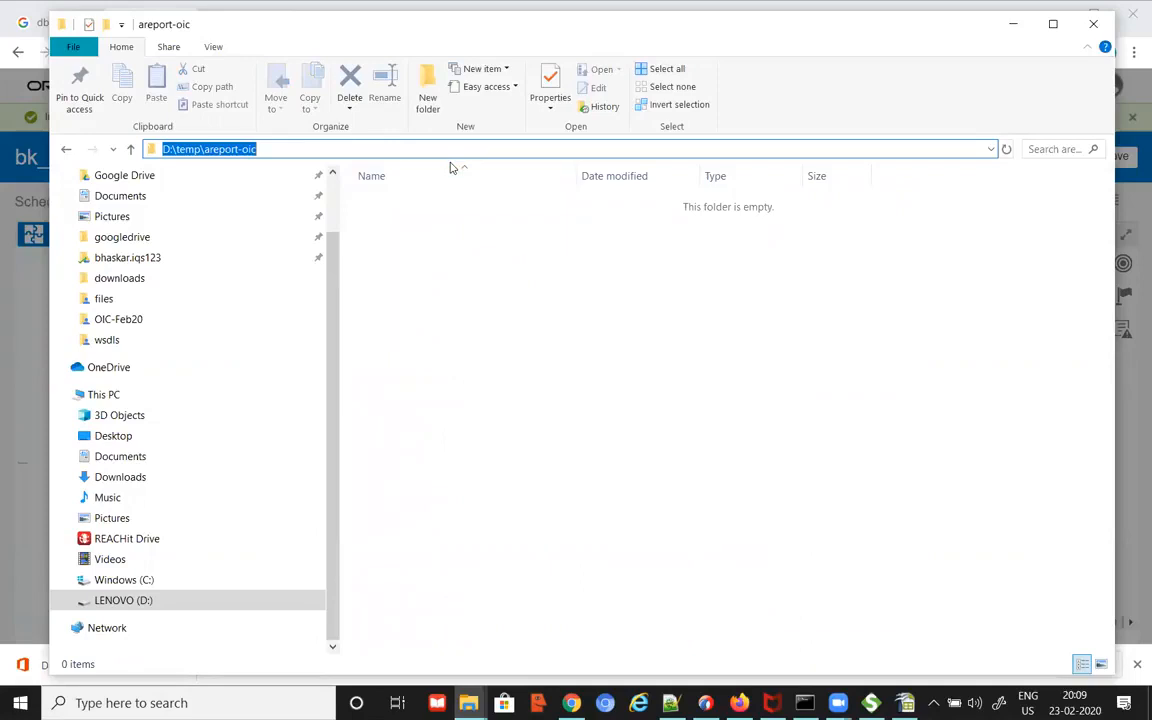
key(ctrl+c)
key(alt+Tab)
click(530, 262)
Step: Set output directory D:\temp\areport-oic and file name pattern invoice_report.pdf
key(ctrl+v)
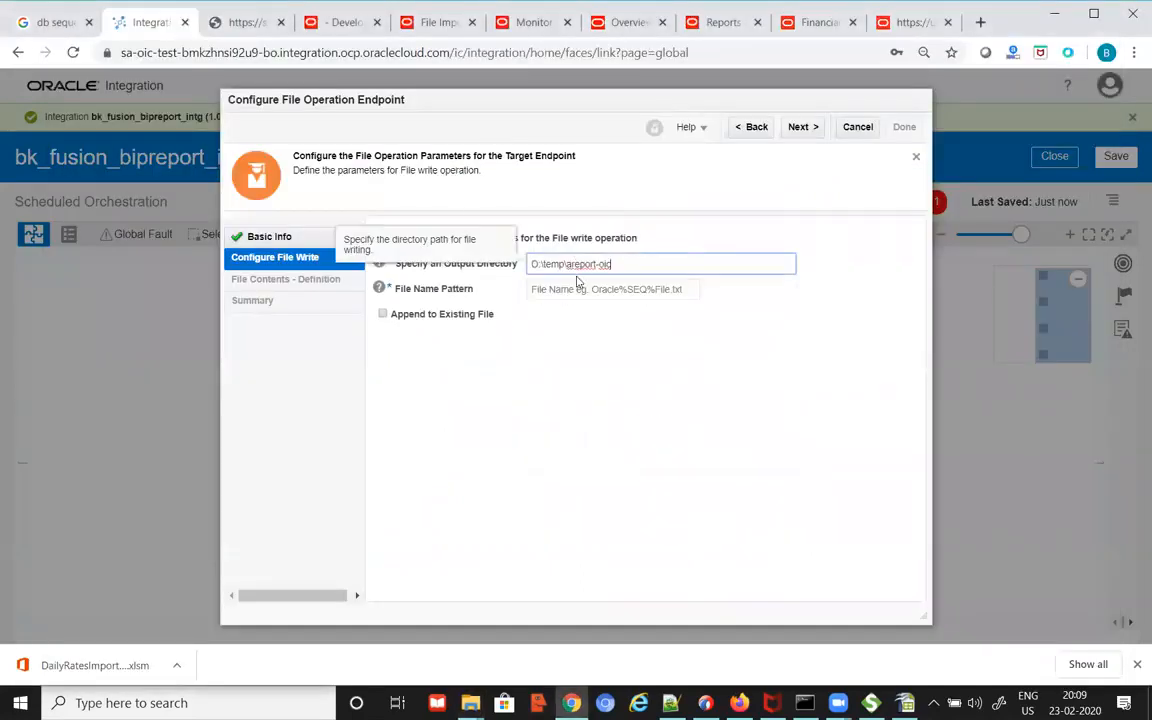
click(577, 288)
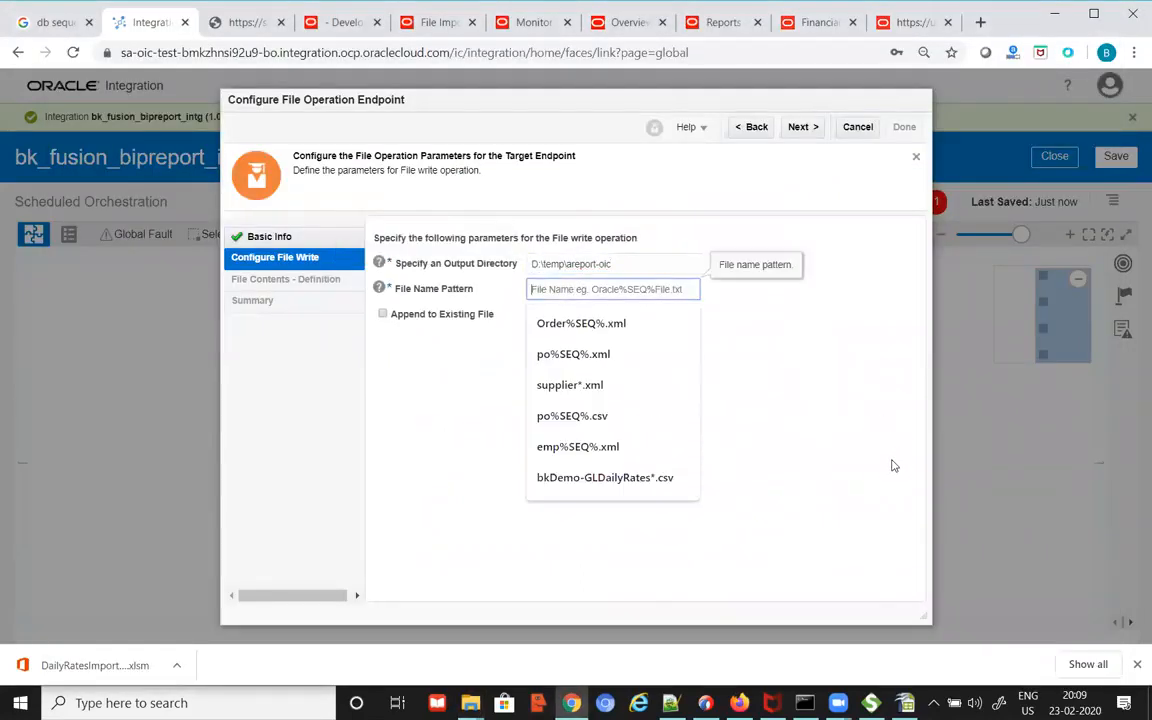
text(report)
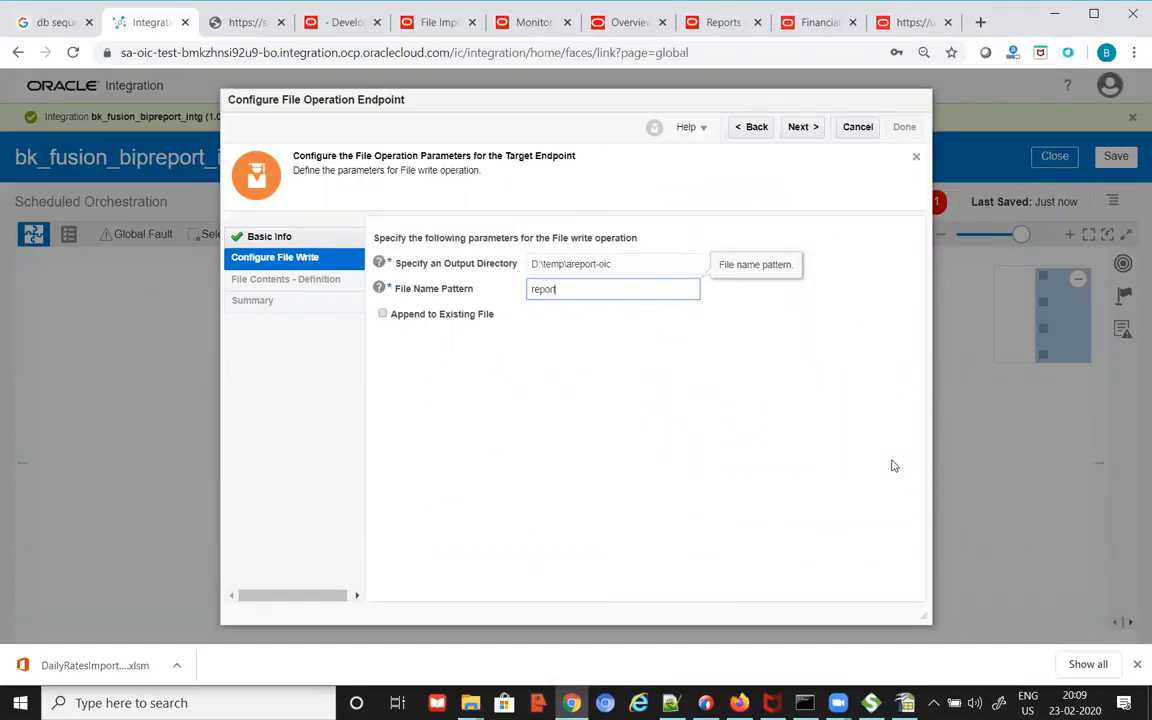
key(BackSpace)
key(BackSpace)
key(BackSpace)
key(BackSpace)
key(BackSpace)
key(BackSpace)
text(Invoce)
key(BackSpace)
key(BackSpace)
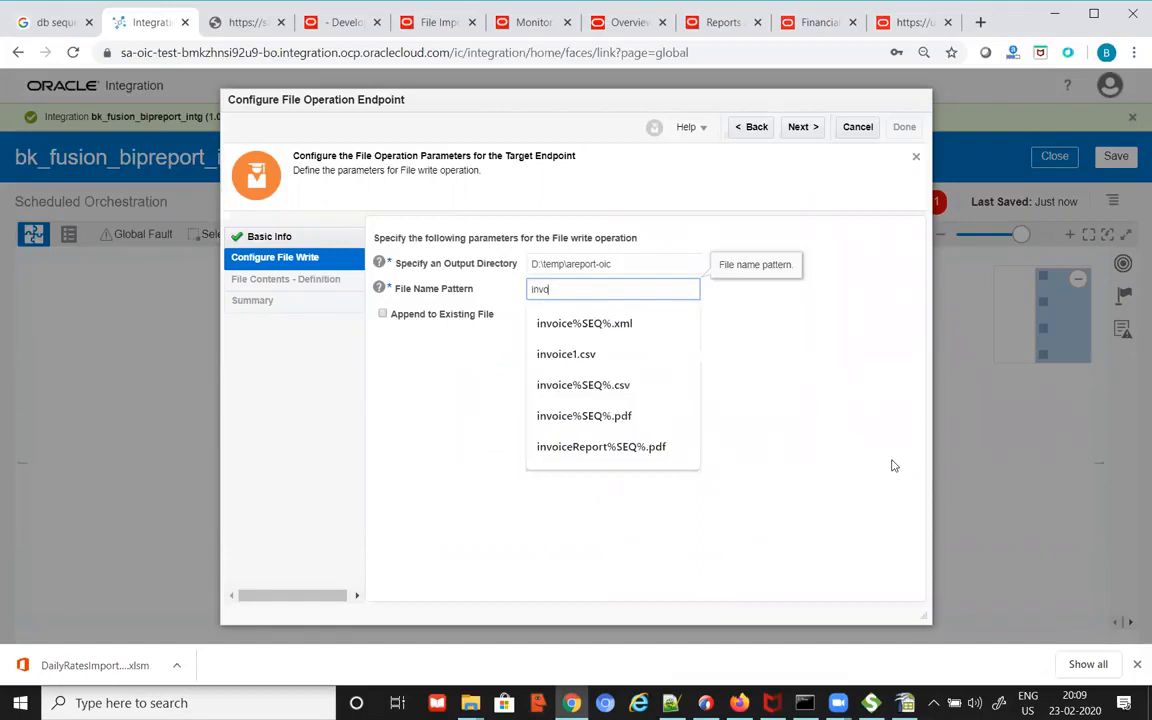
text(ice_report)
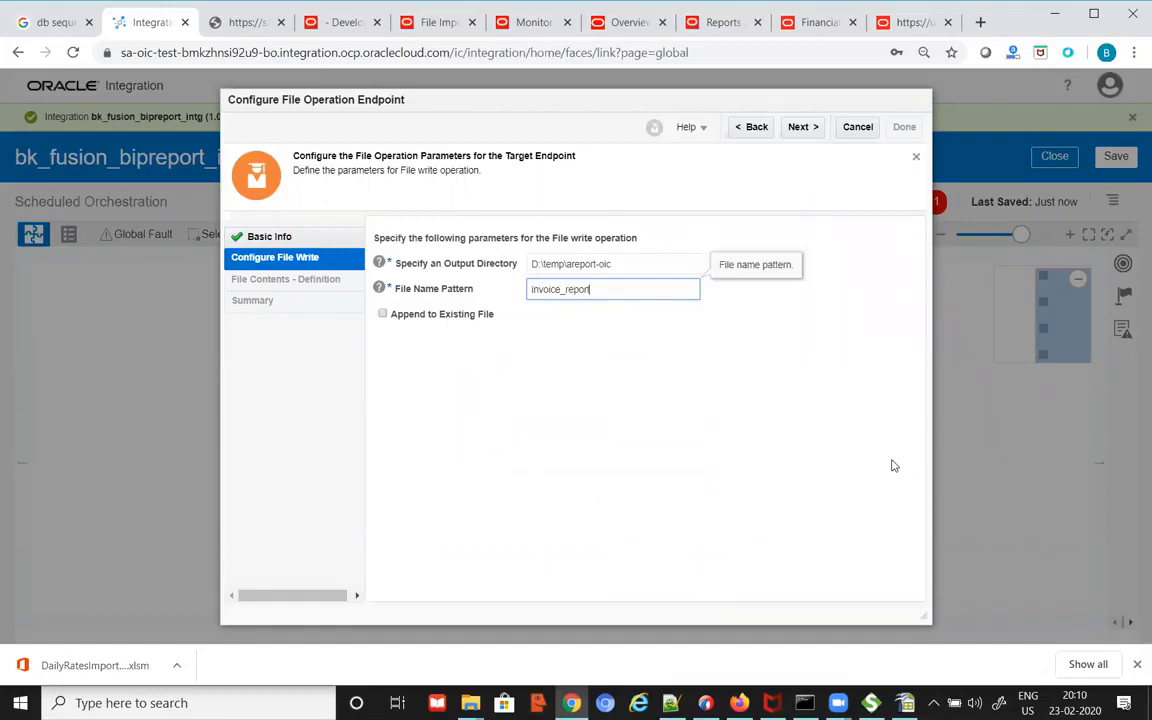
text(.pdf)
Step: Review the summary and finish the bk_write_report_file endpoint configuration
click(806, 129)
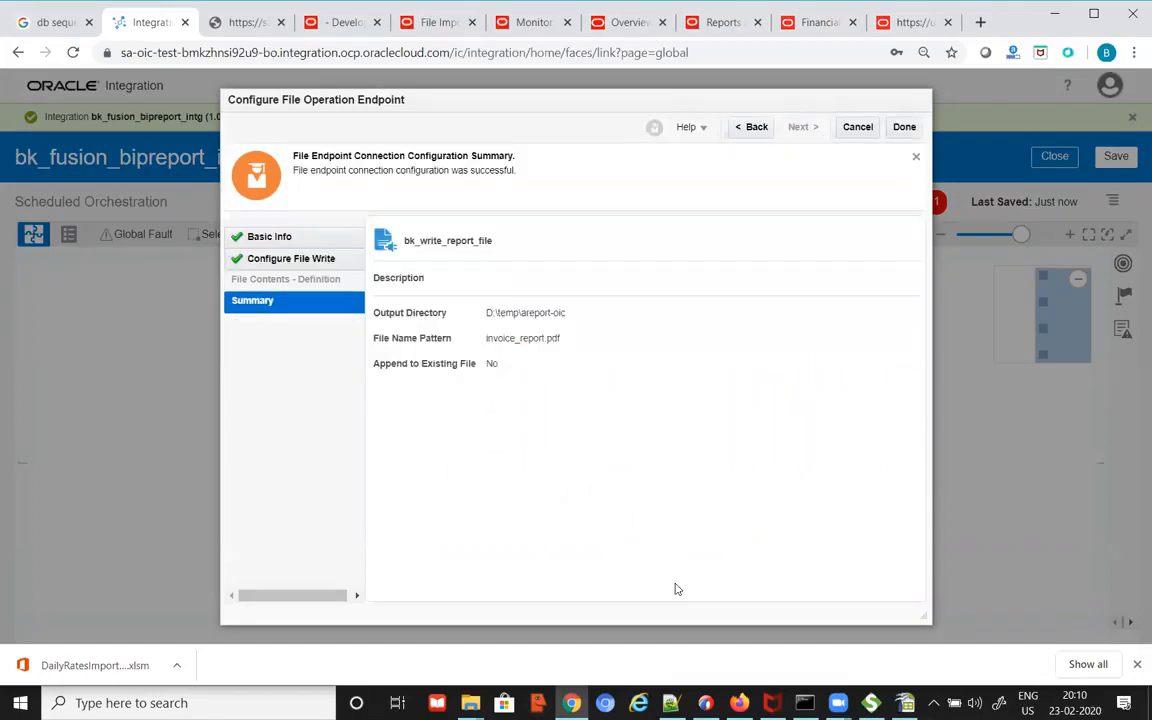
click(903, 128)
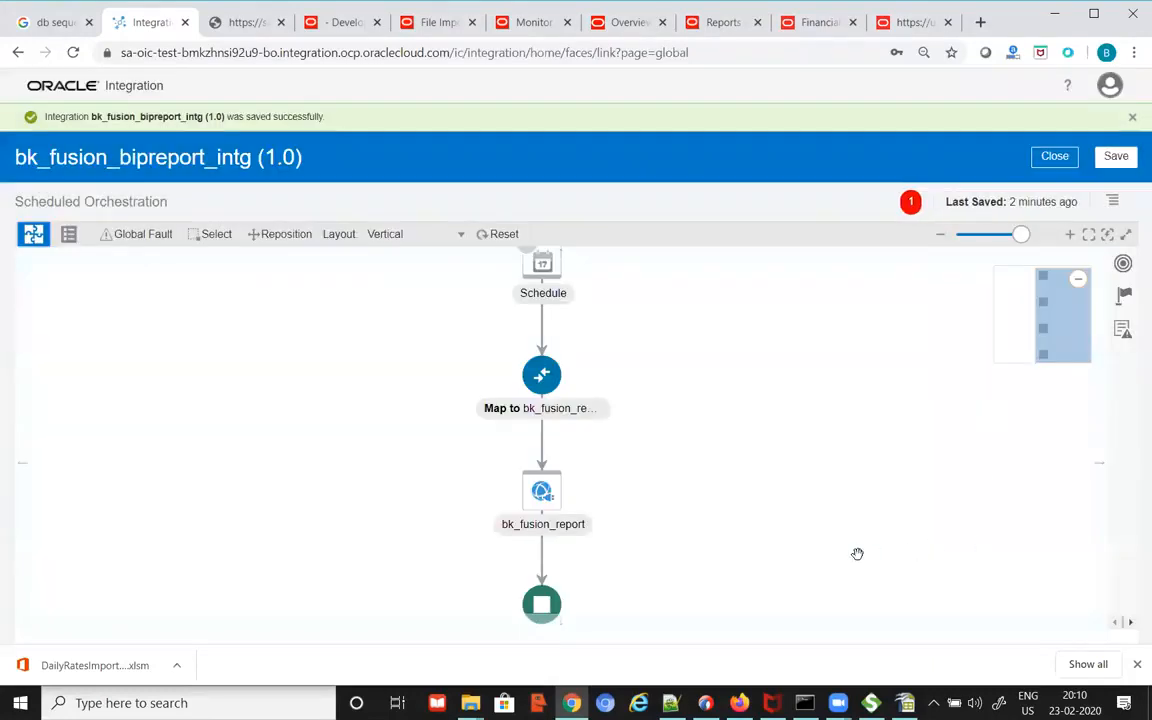
scroll(771, 553, down, 2)
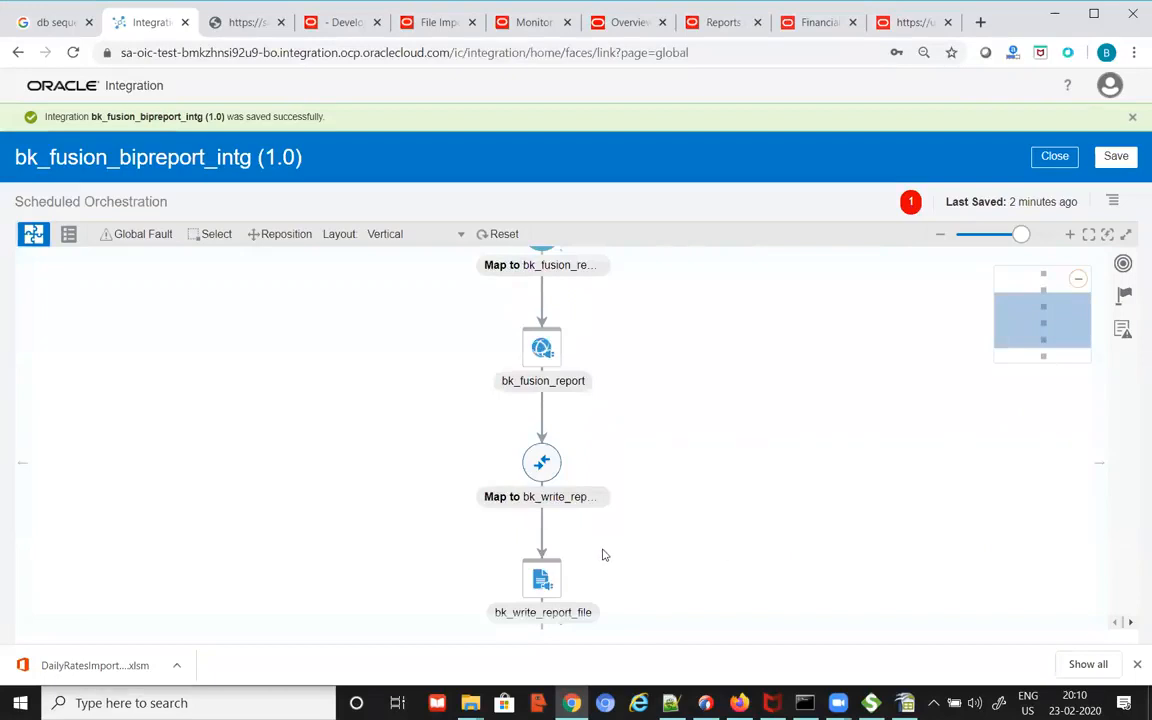
Step: In the bk_write_report_file mapper, expand runReportResponse's runReportReturn to reveal the report fields
scroll(598, 554, down, 2)
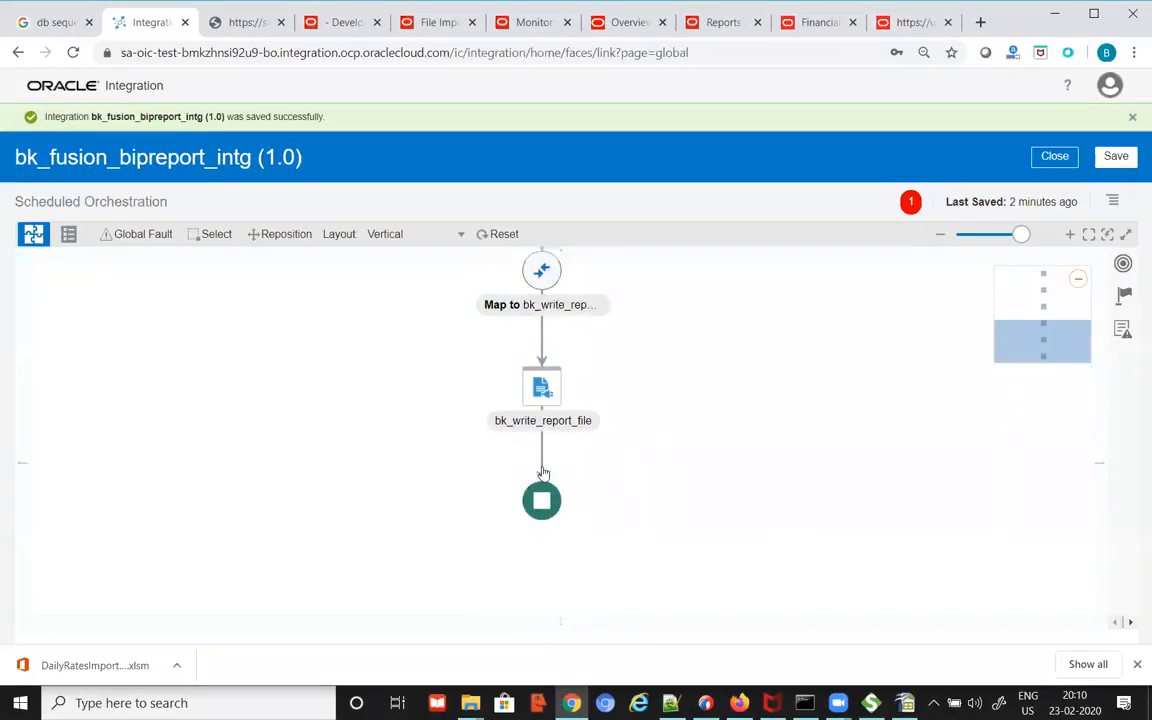
scroll(590, 405, up, 1)
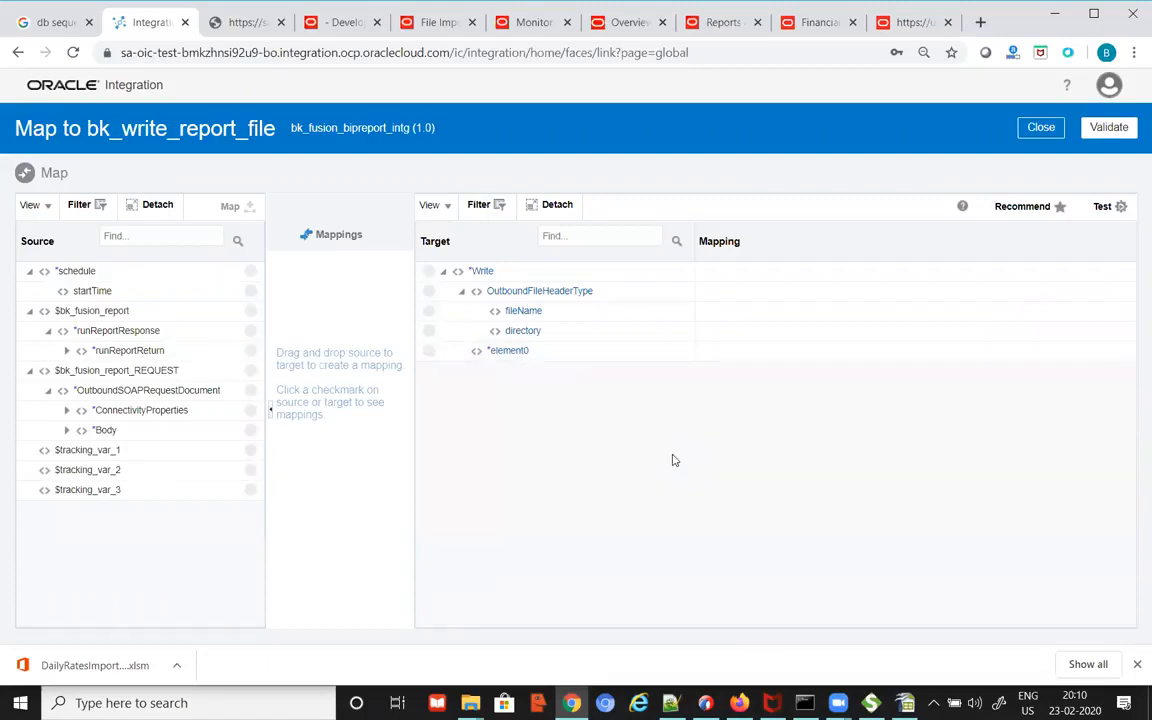
mouse_move(522, 358)
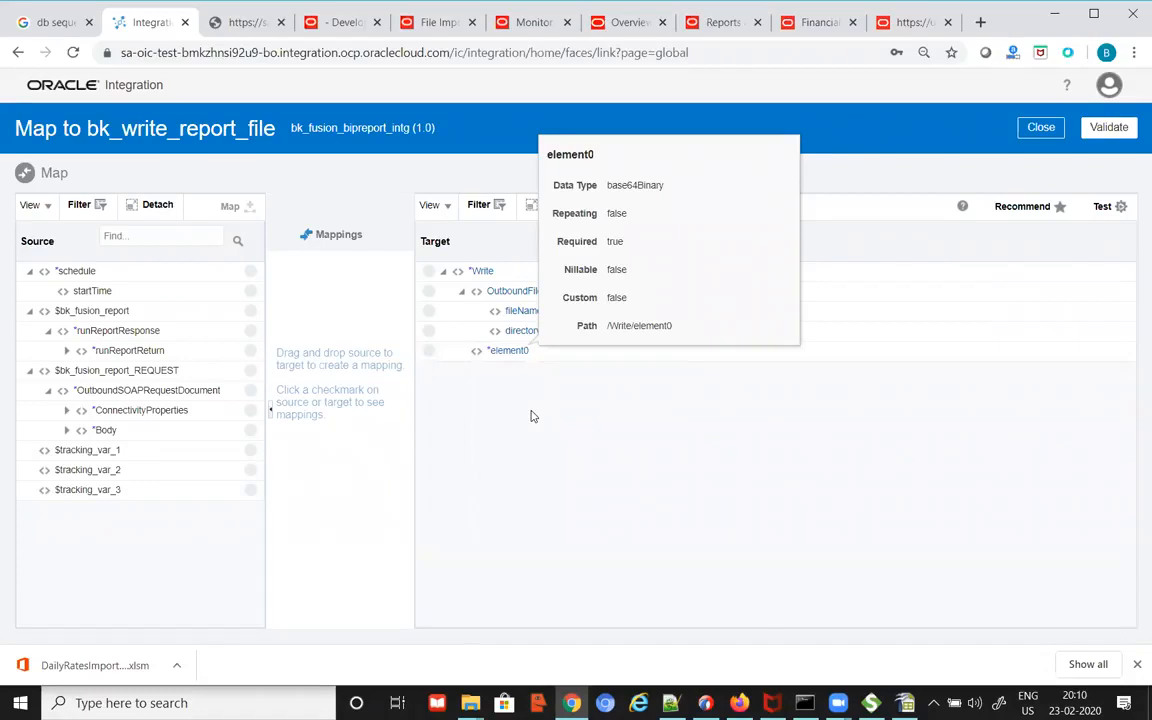
click(130, 331)
click(67, 350)
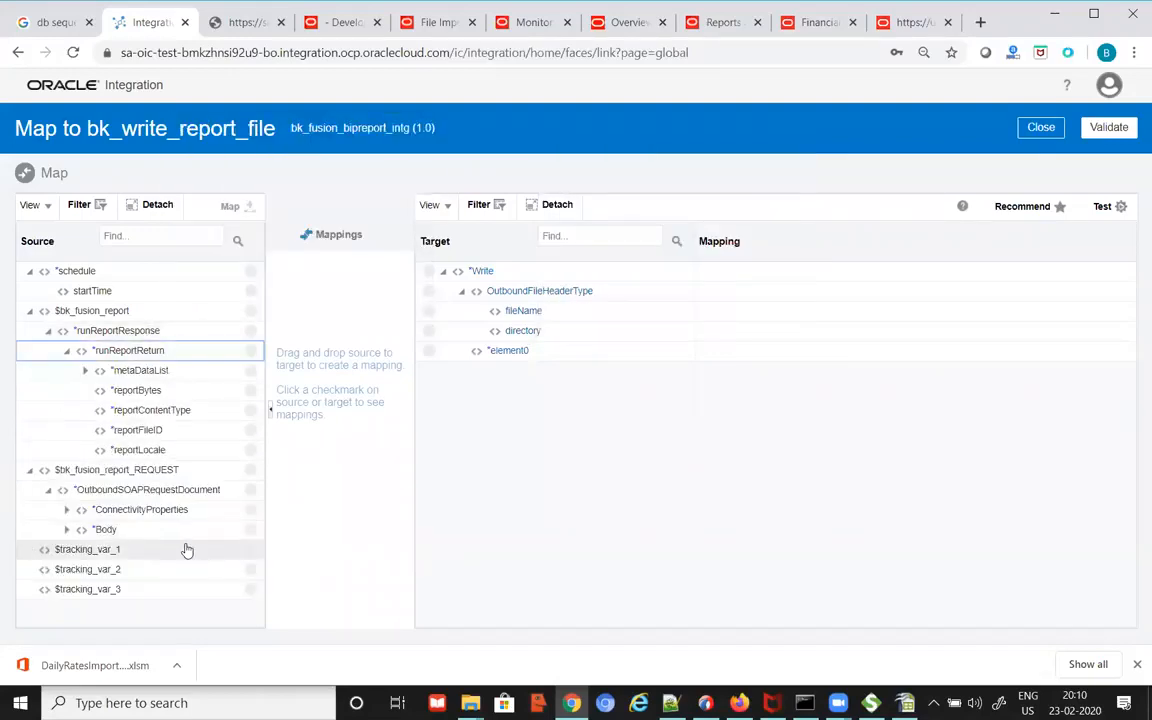
Step: Map reportBytes to element0, validate the mapping, and close the mapper
click(179, 394)
drag(179, 396, 1020, 218)
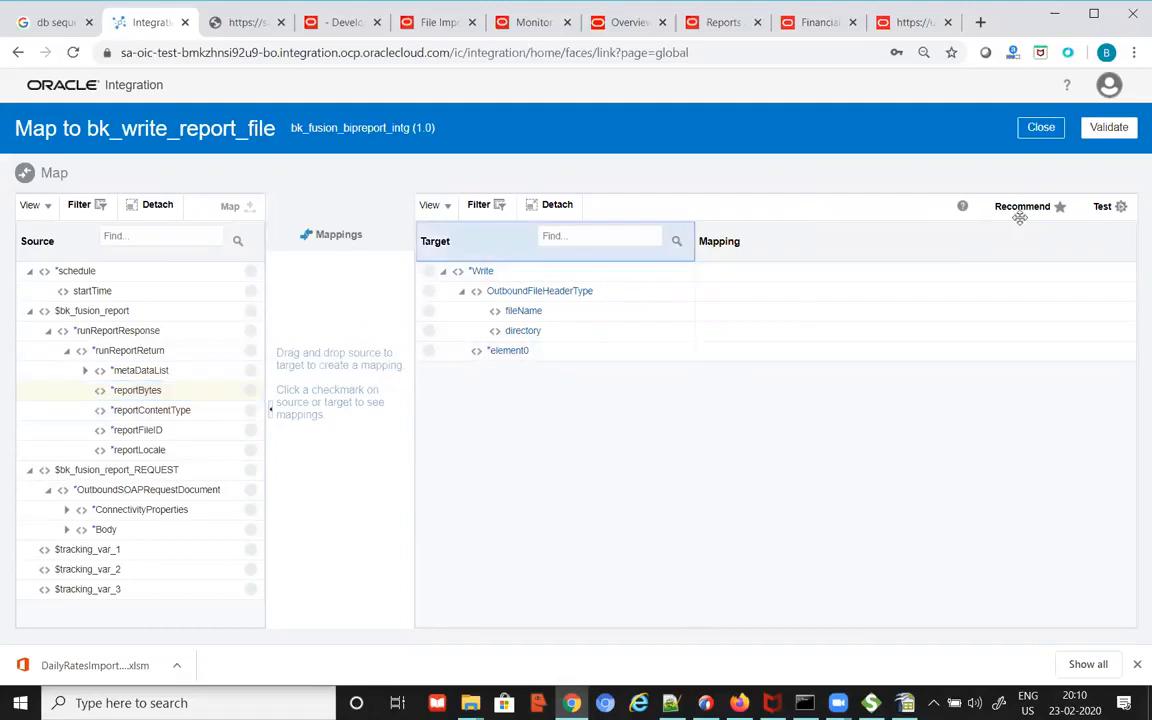
click(228, 211)
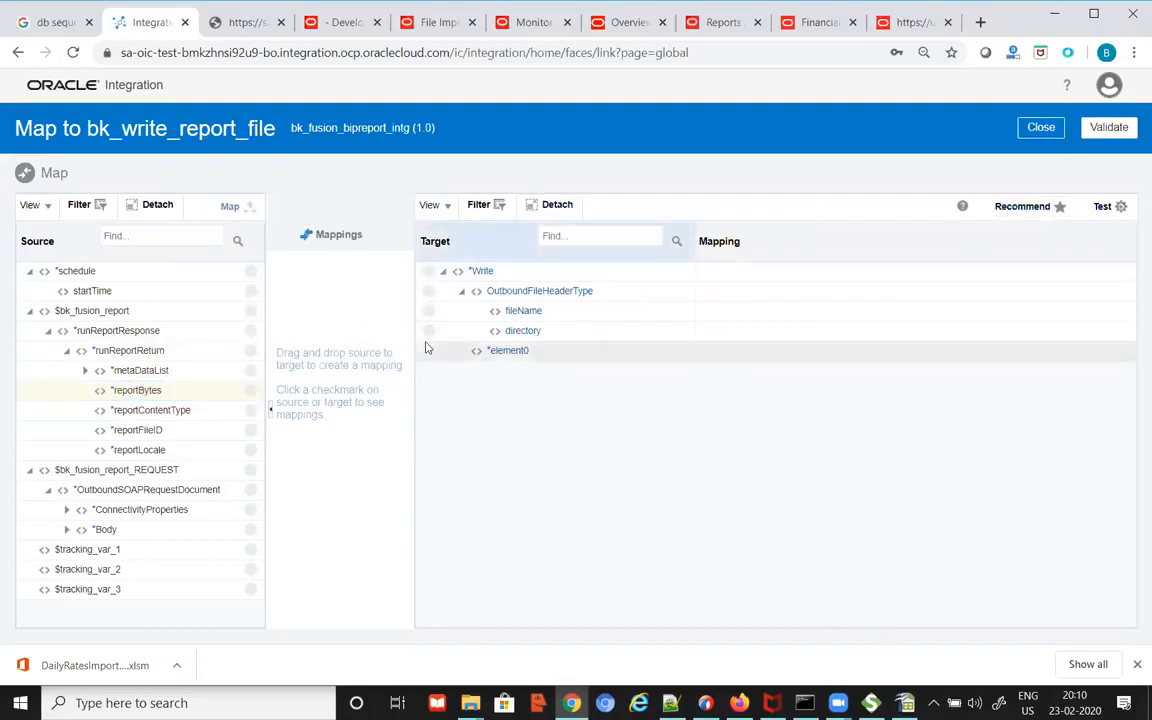
click(548, 353)
click(236, 208)
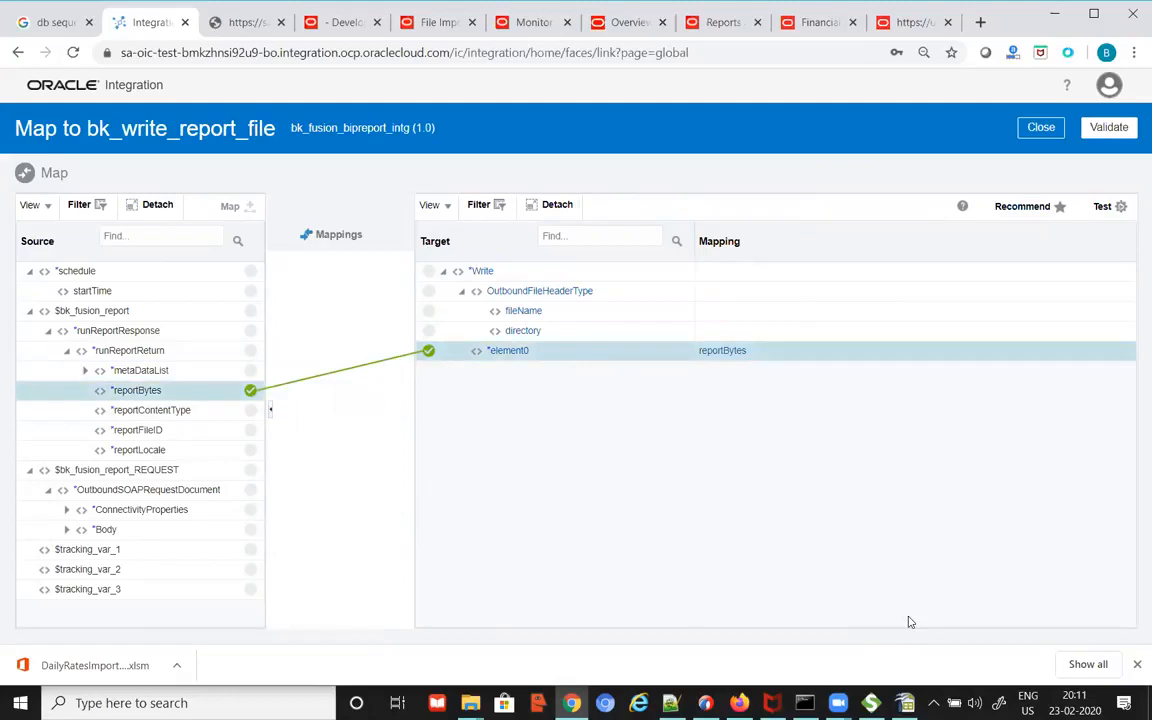
click(1110, 128)
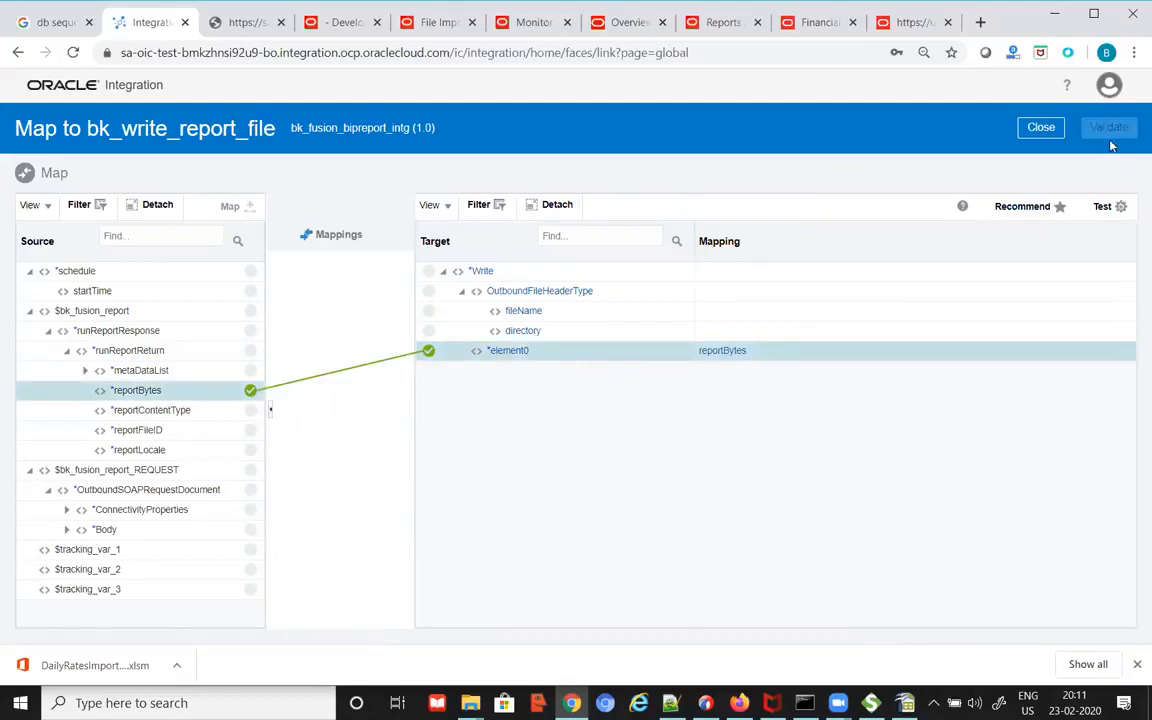
click(1048, 157)
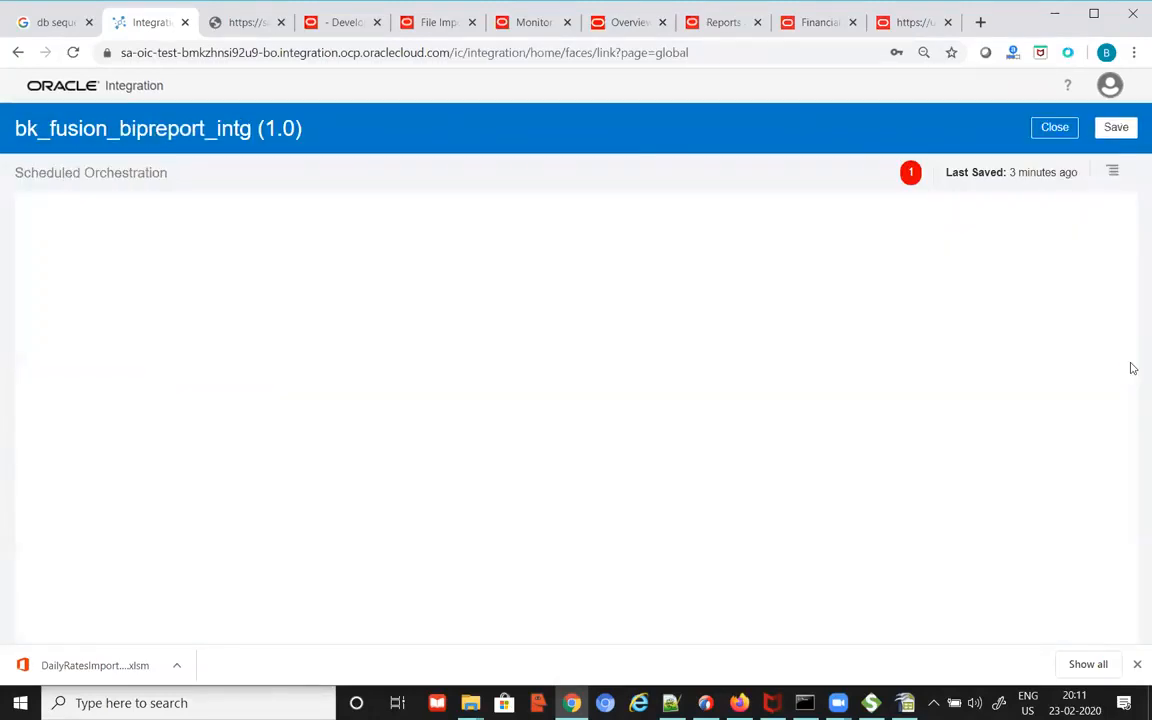
Step: Make startTime the primary tracking field, save bk_fusion_bipreport_intg, and close it
click(1116, 130)
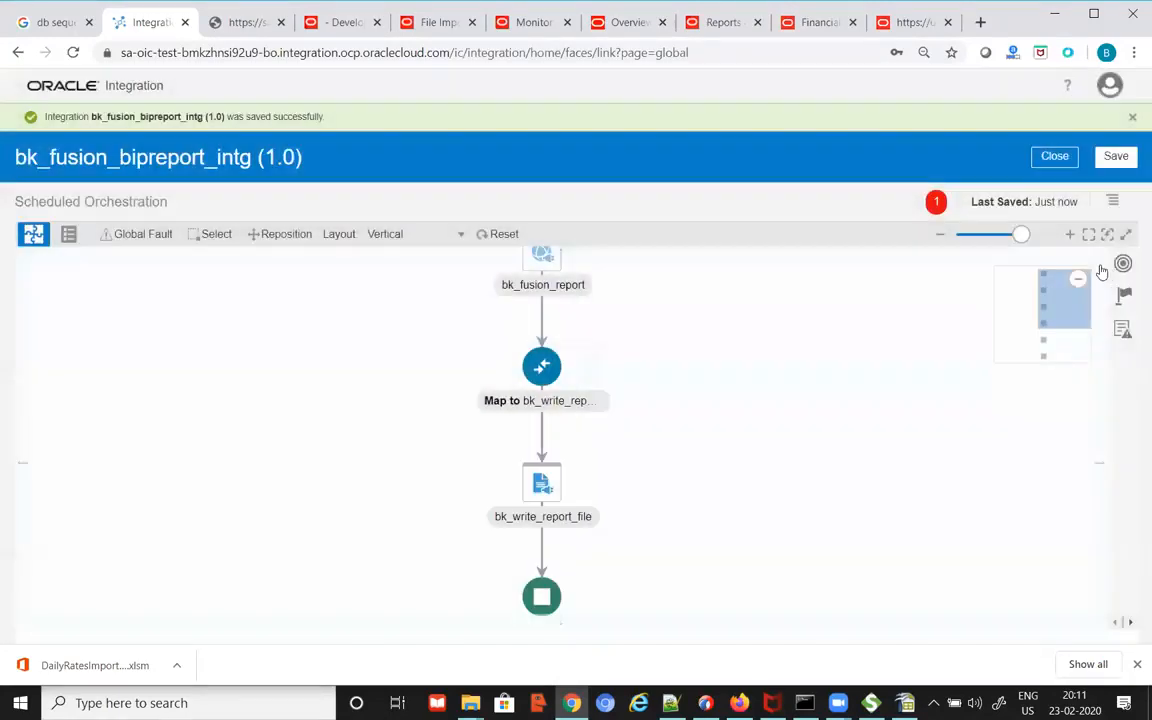
click(1115, 203)
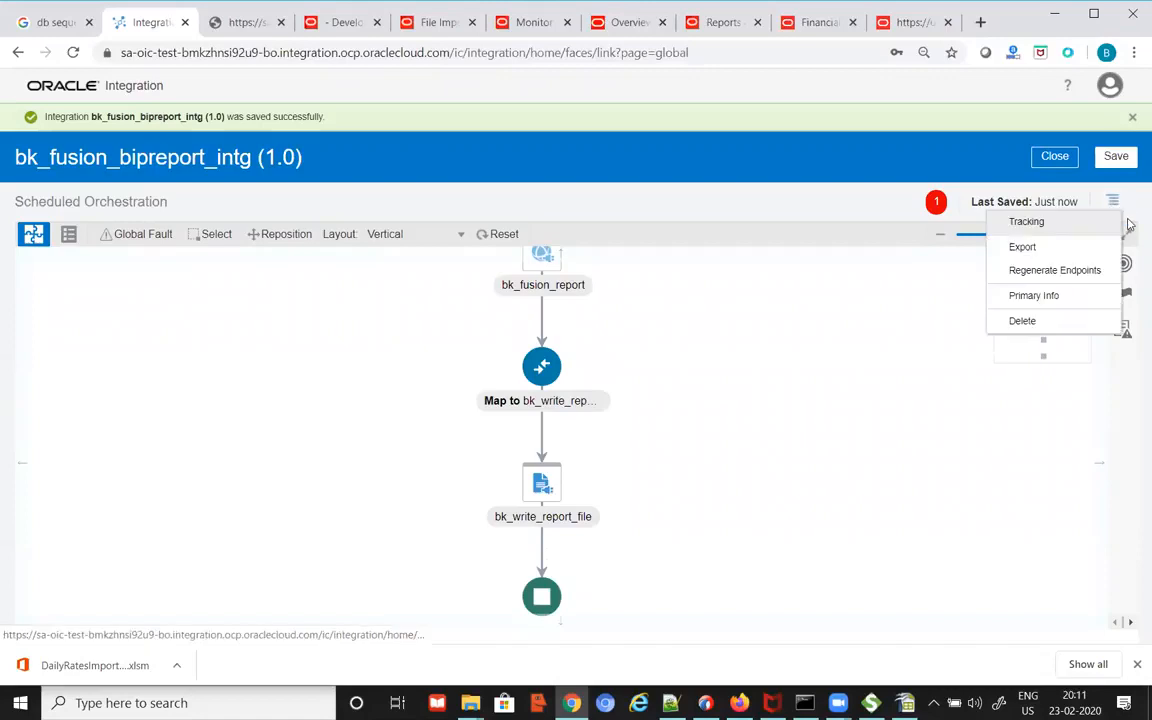
click(1038, 227)
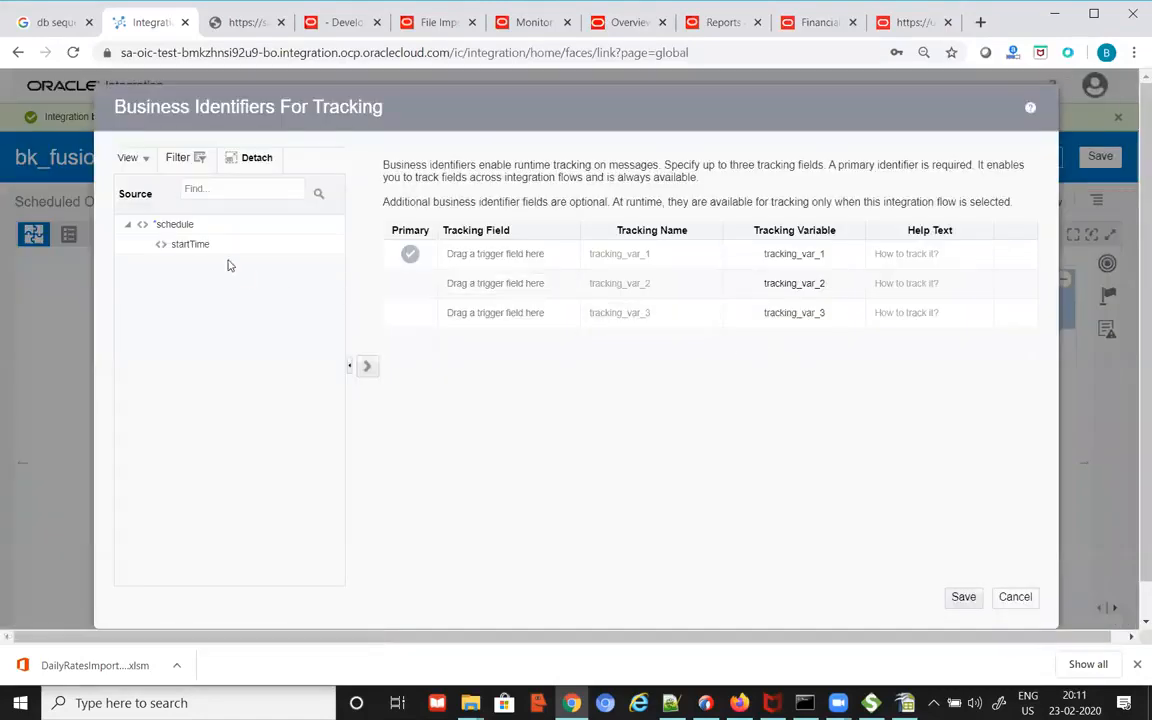
drag(200, 244, 518, 262)
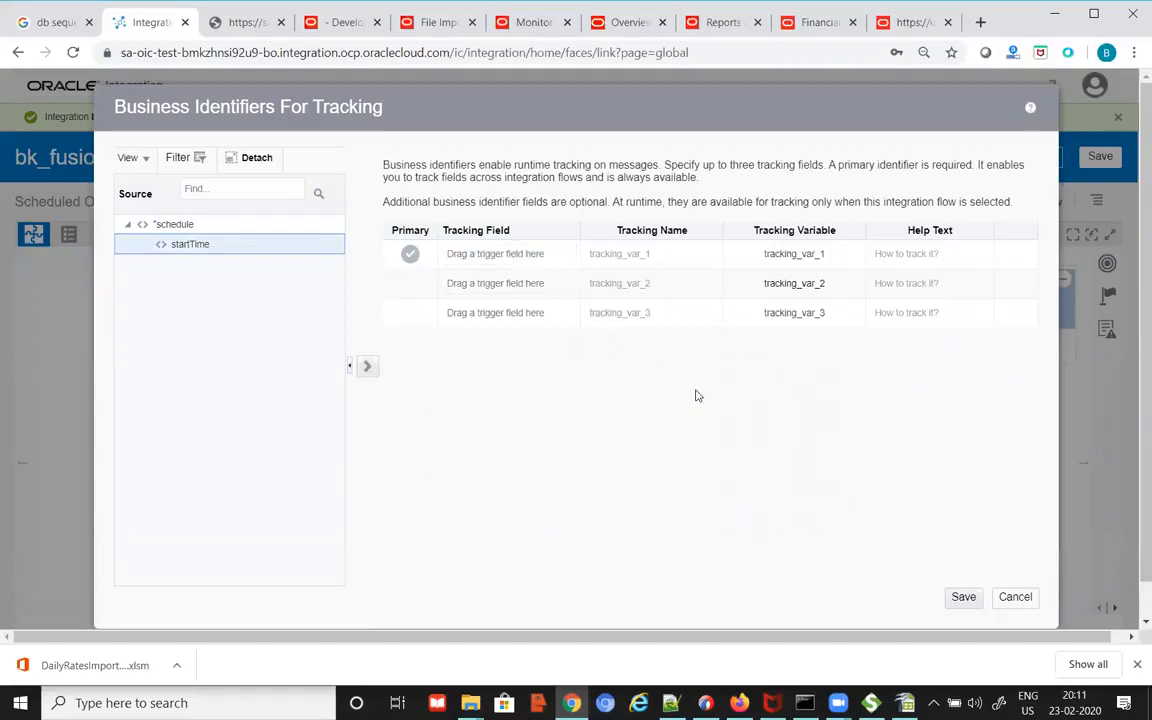
click(962, 598)
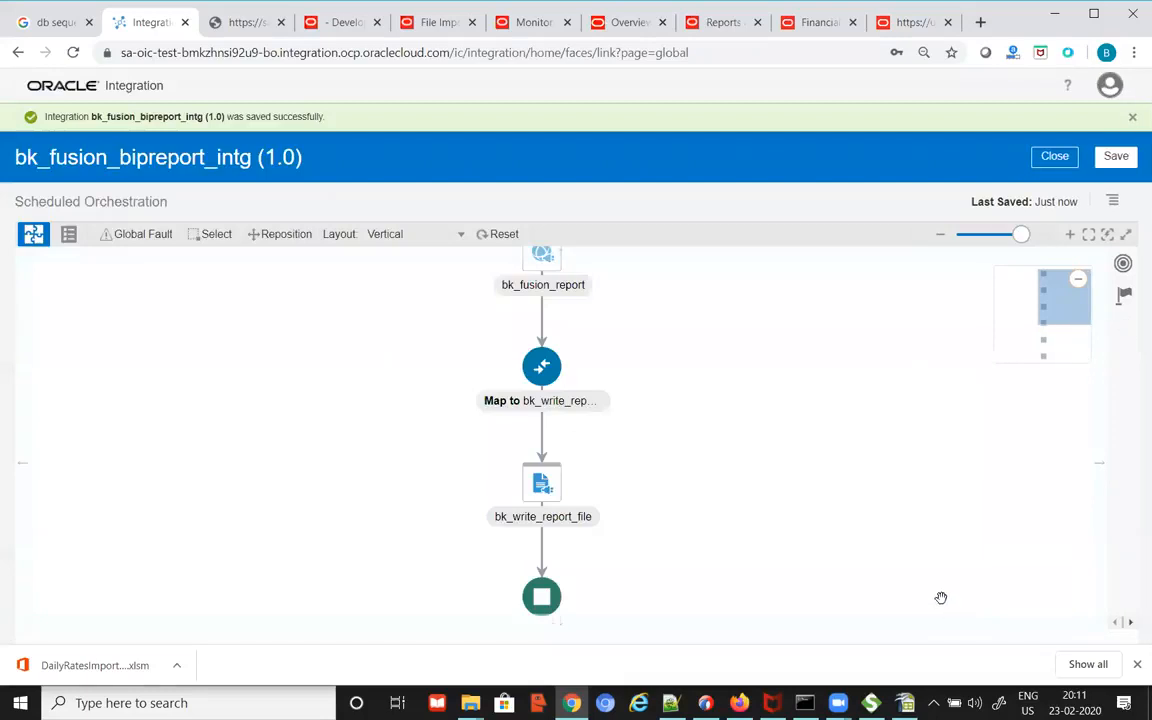
click(1116, 158)
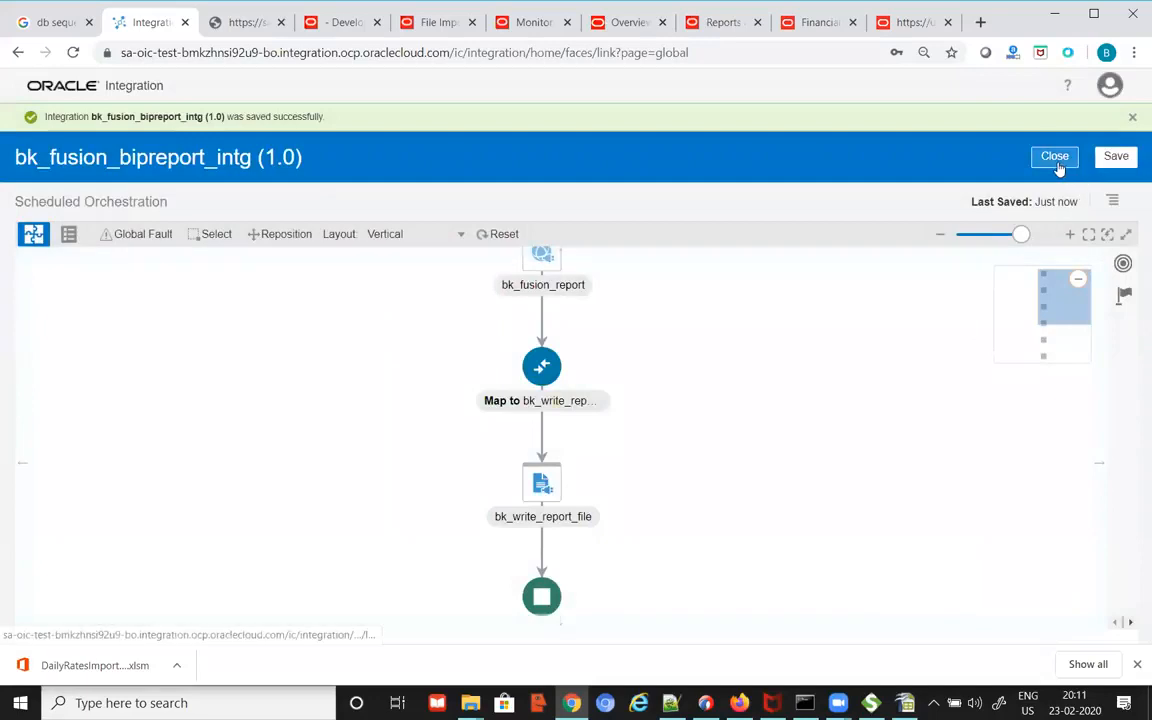
click(1057, 164)
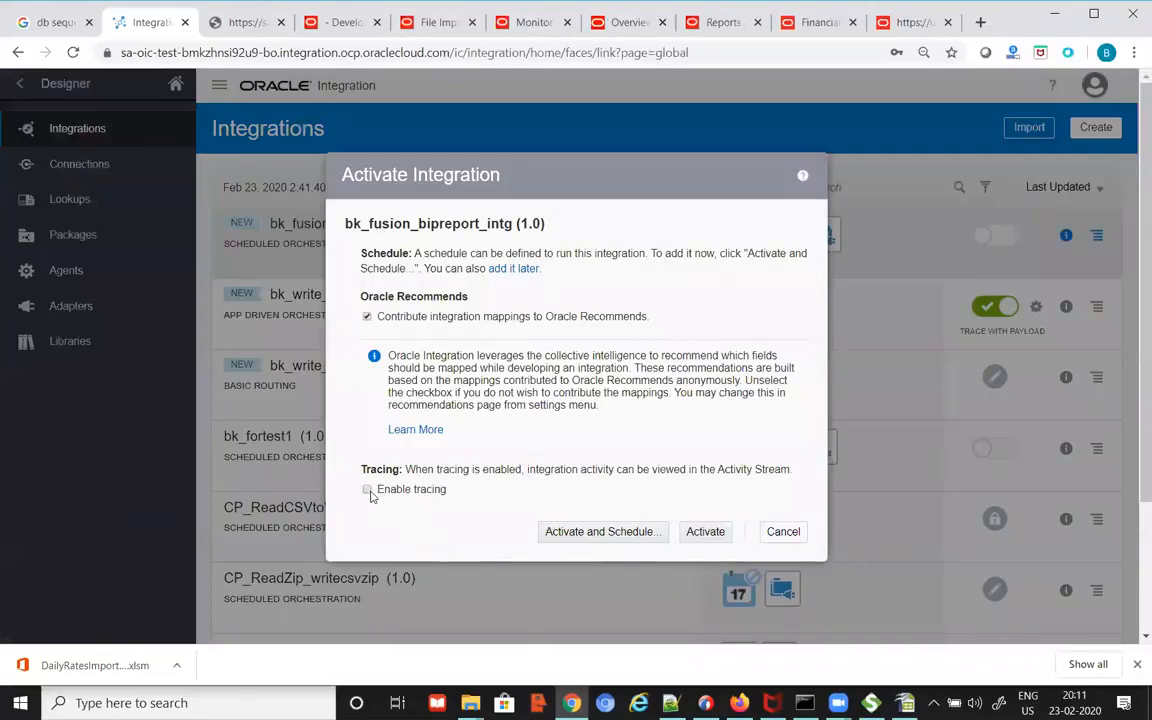
Step: Activate bk_fusion_bipreport_intg with tracing and payload enabled, keeping the default run-once schedule
click(368, 490)
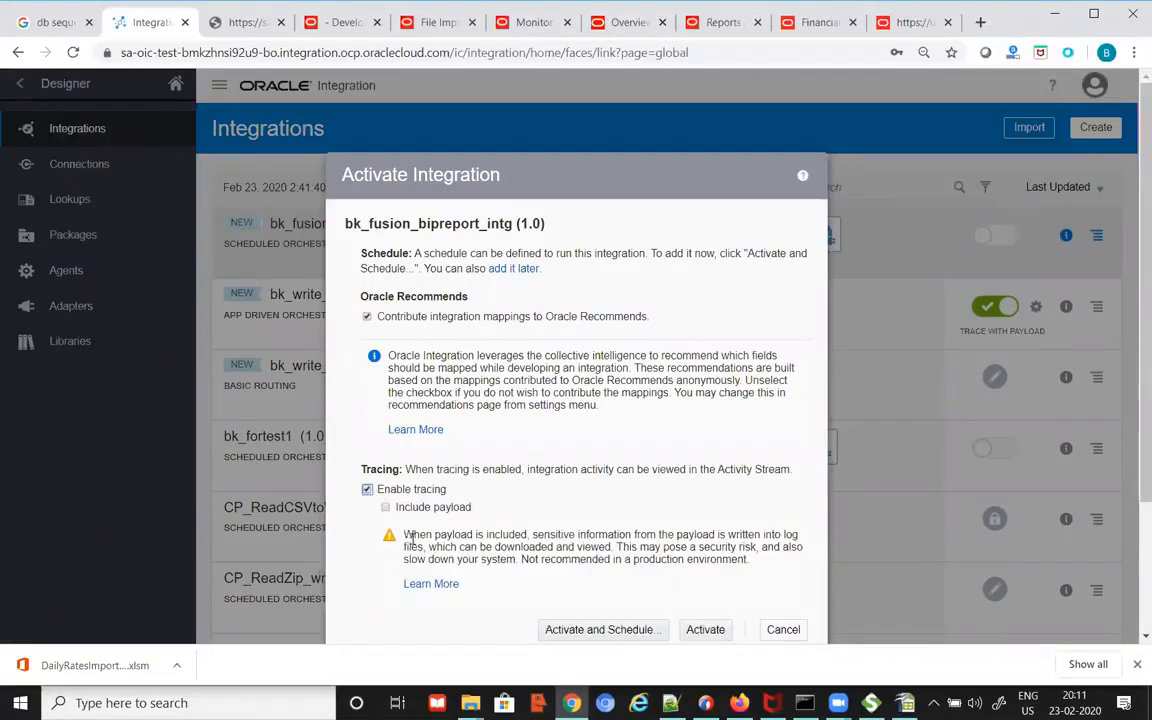
click(386, 507)
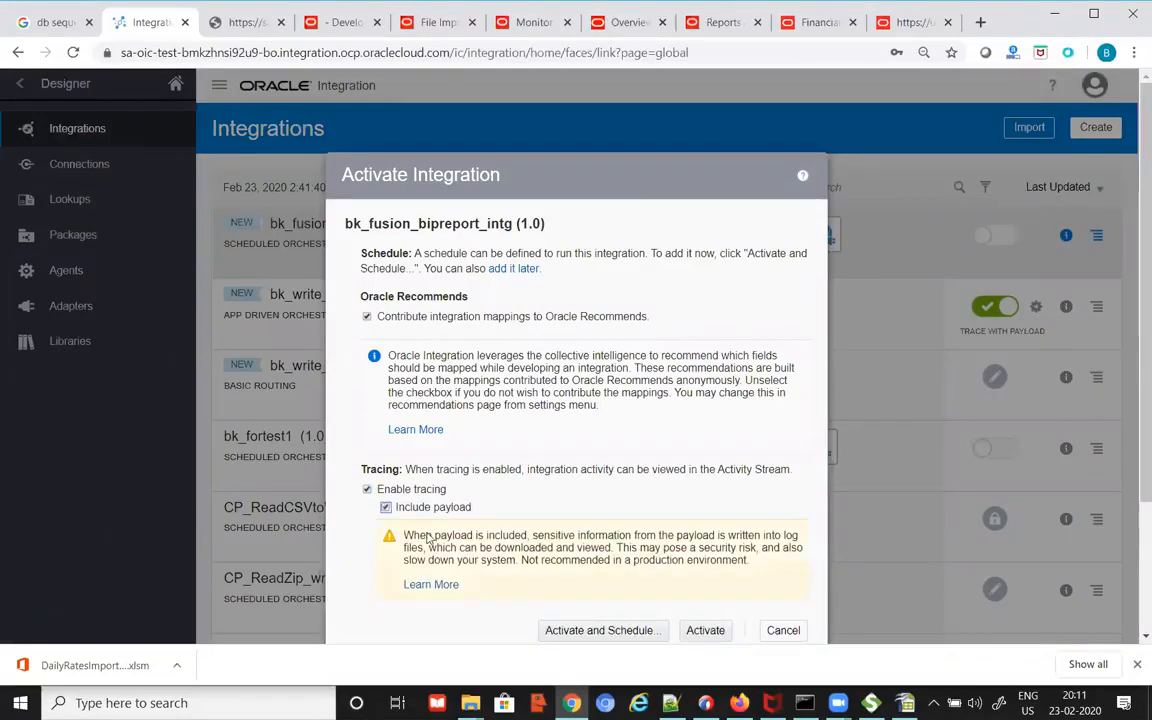
click(601, 636)
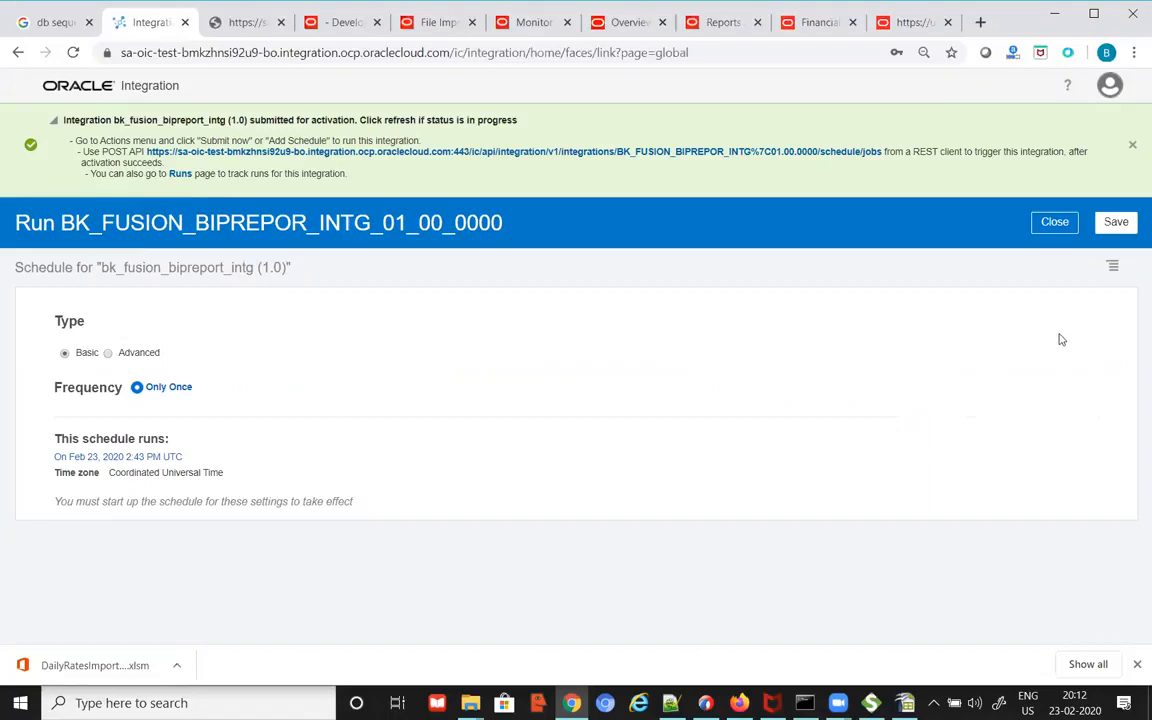
click(1054, 222)
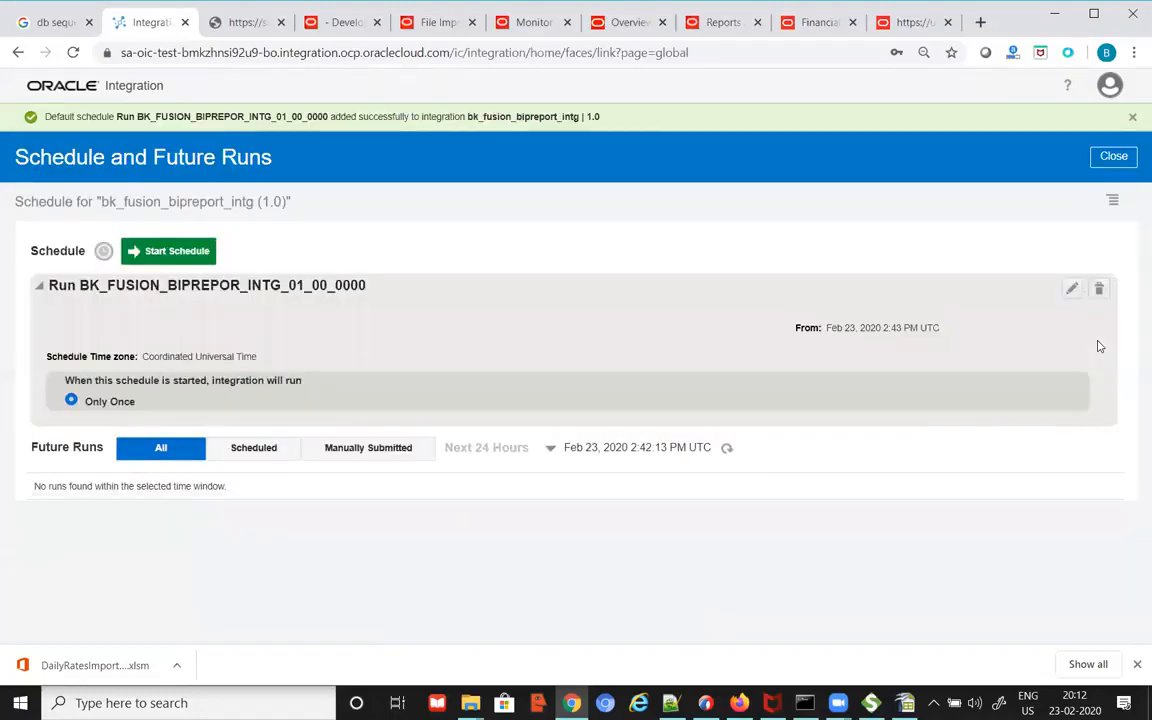
click(1117, 160)
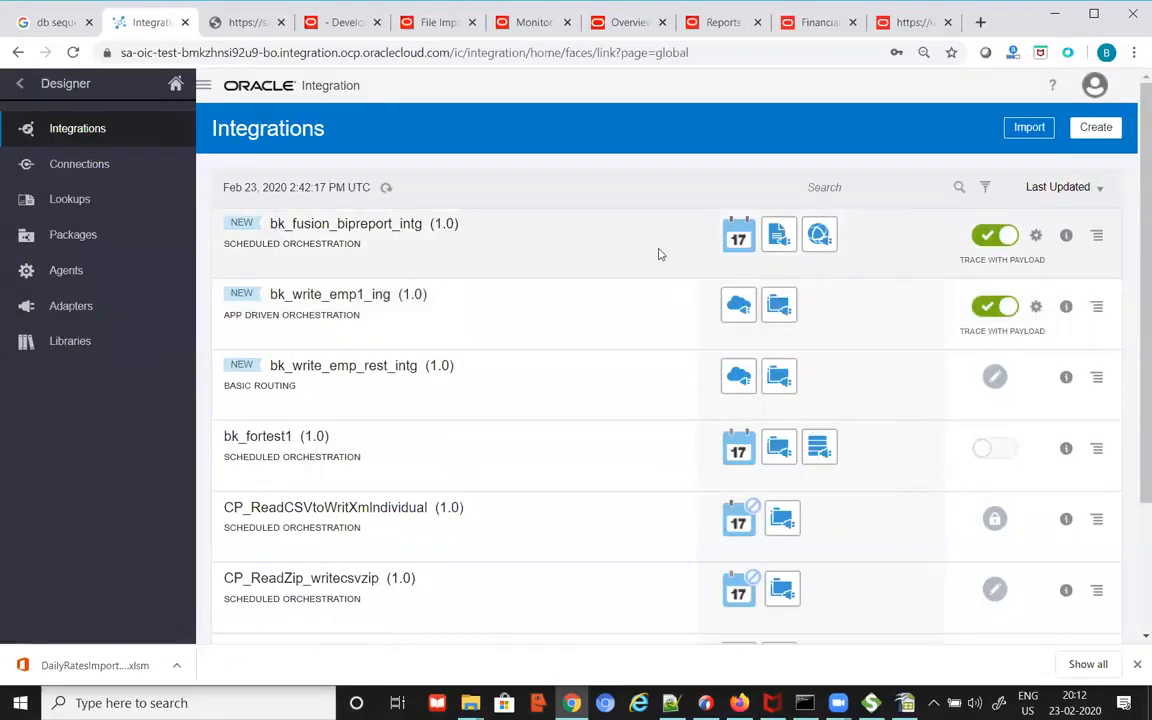
Step: Submit an immediate ad hoc Submit Now run of bk_fusion_bipreport_intg (1.0), request 4031
click(1098, 237)
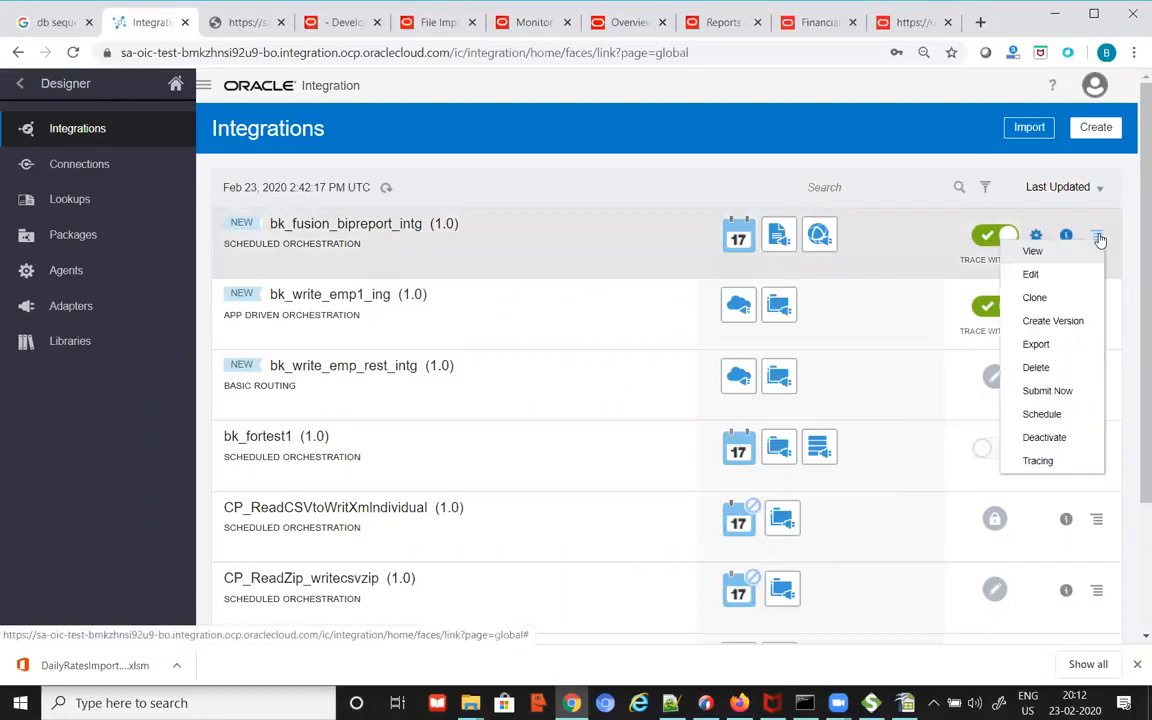
click(1062, 392)
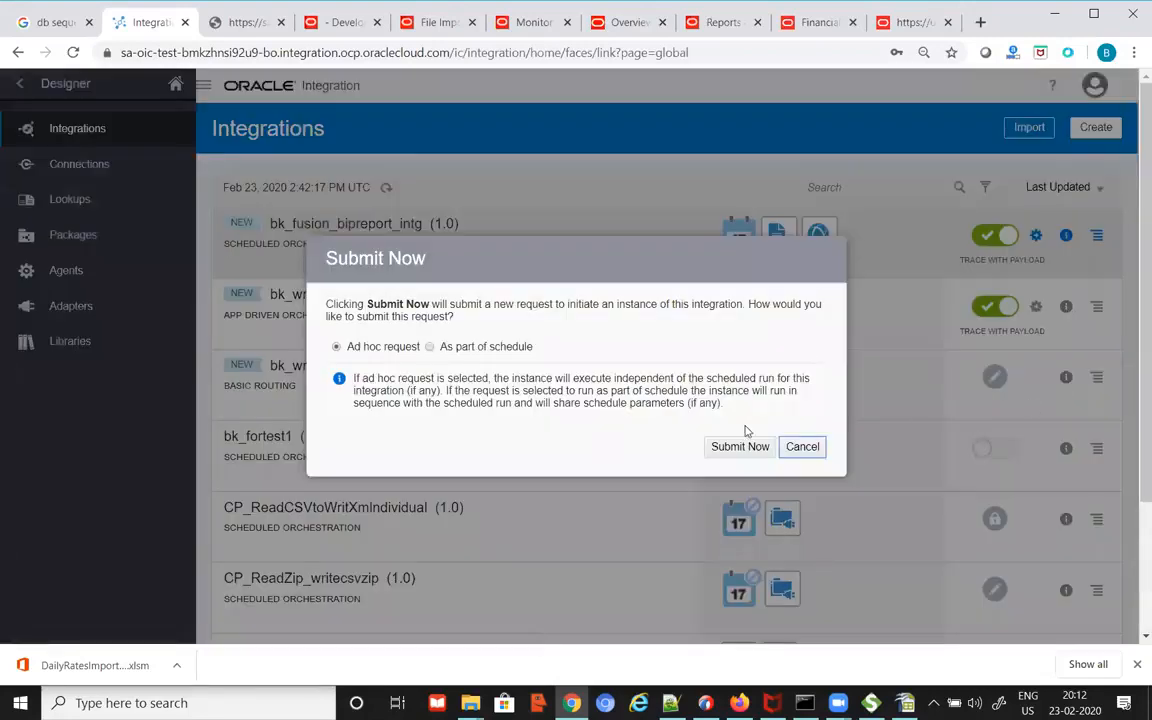
click(753, 449)
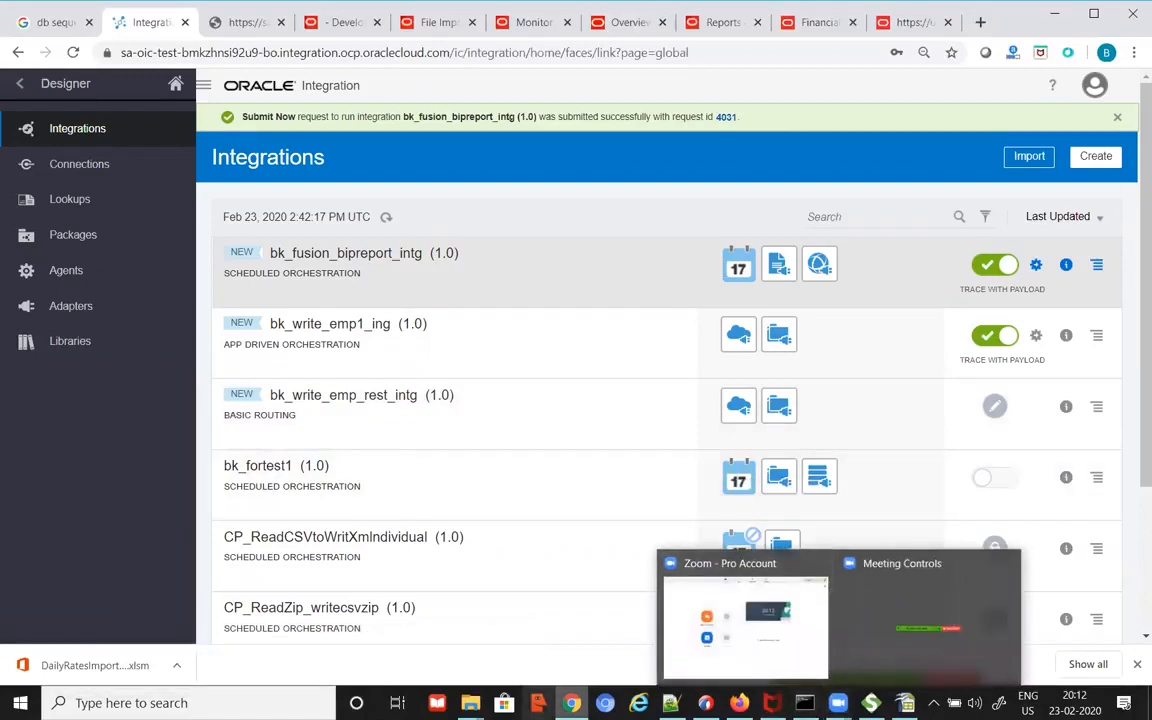
click(470, 703)
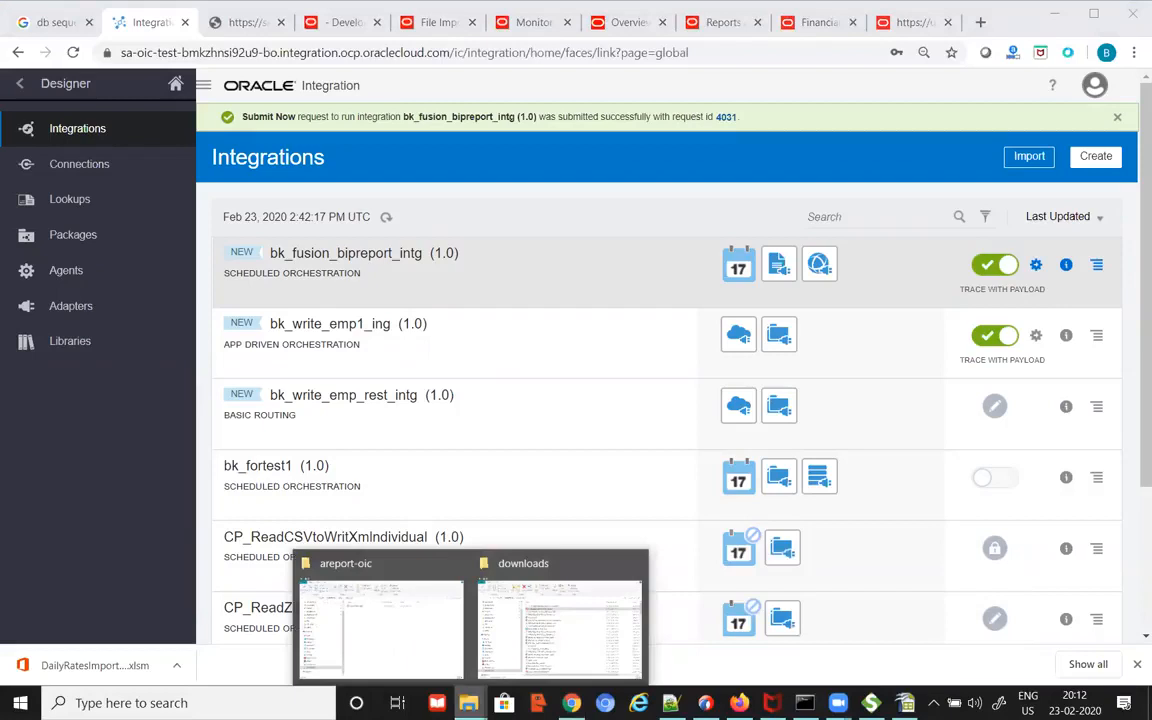
Step: Open invoice_report.pdf from the areport-oic folder and look over its ISP invoices and amounts
click(380, 617)
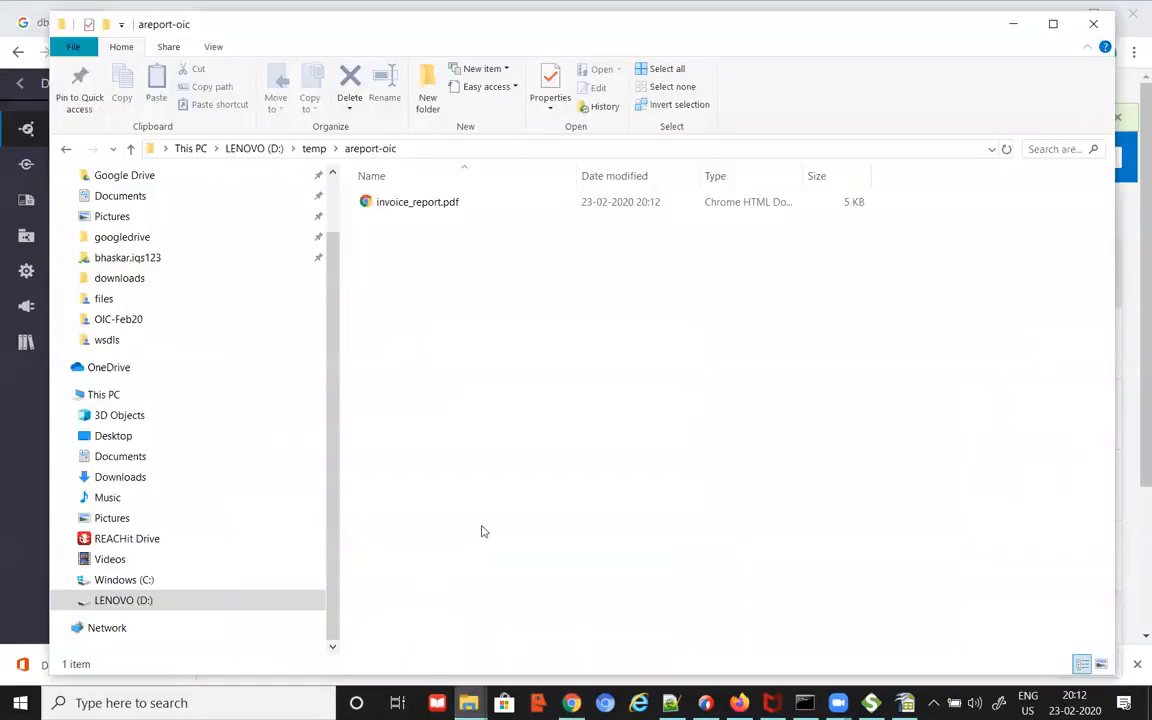
double_click(443, 207)
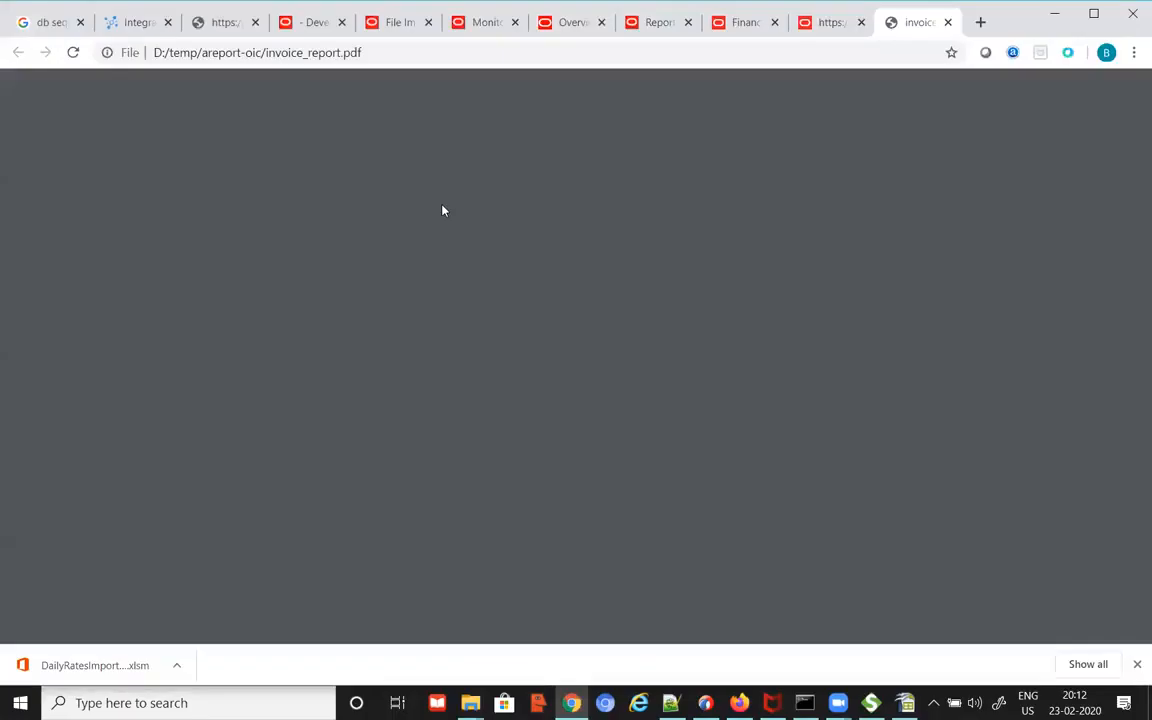
scroll(589, 429, down, 3)
scroll(581, 432, up, 3)
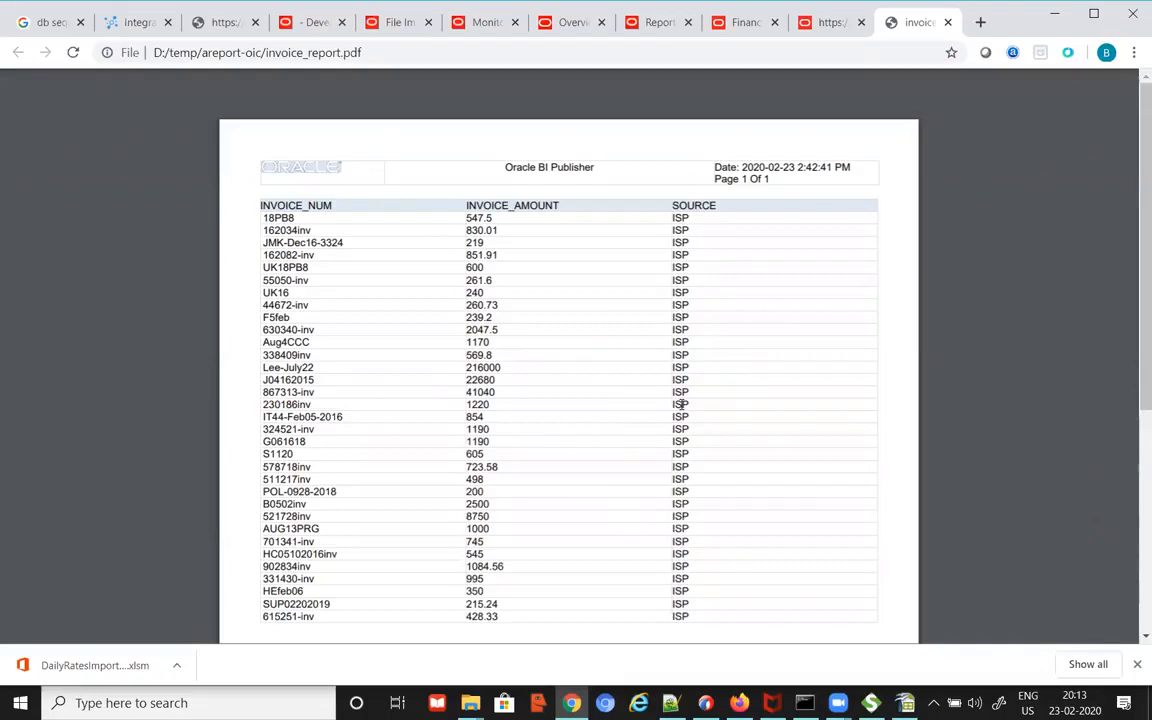
key(alt+Tab)
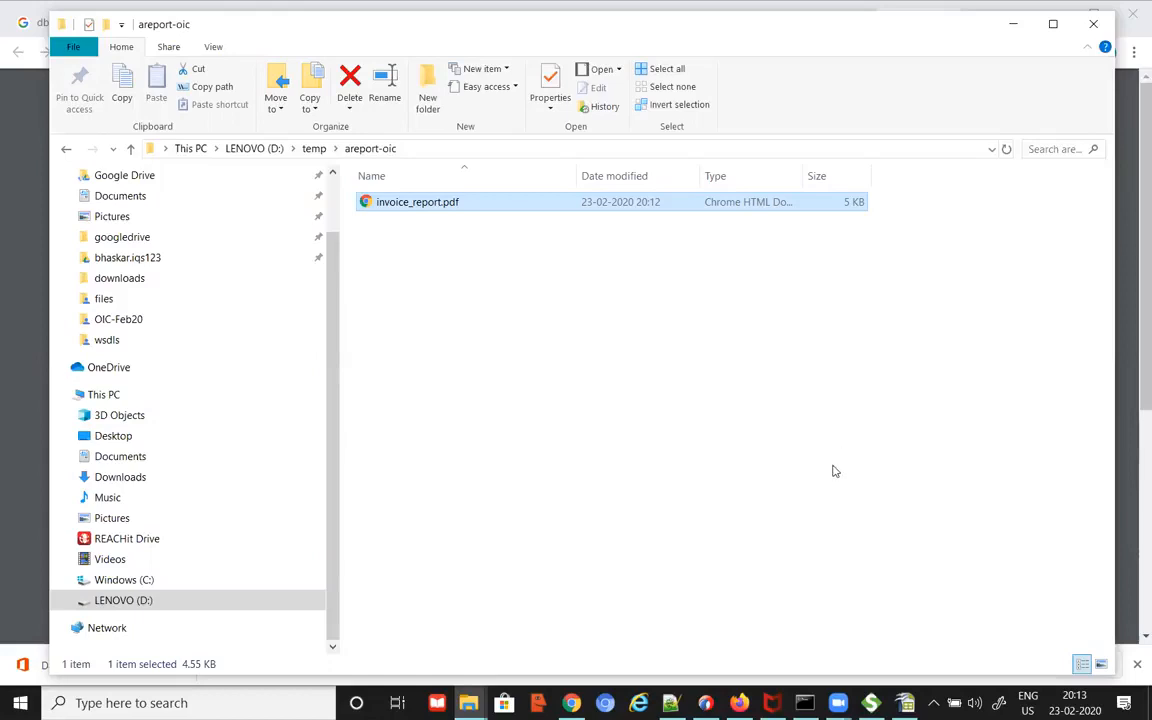
click(571, 703)
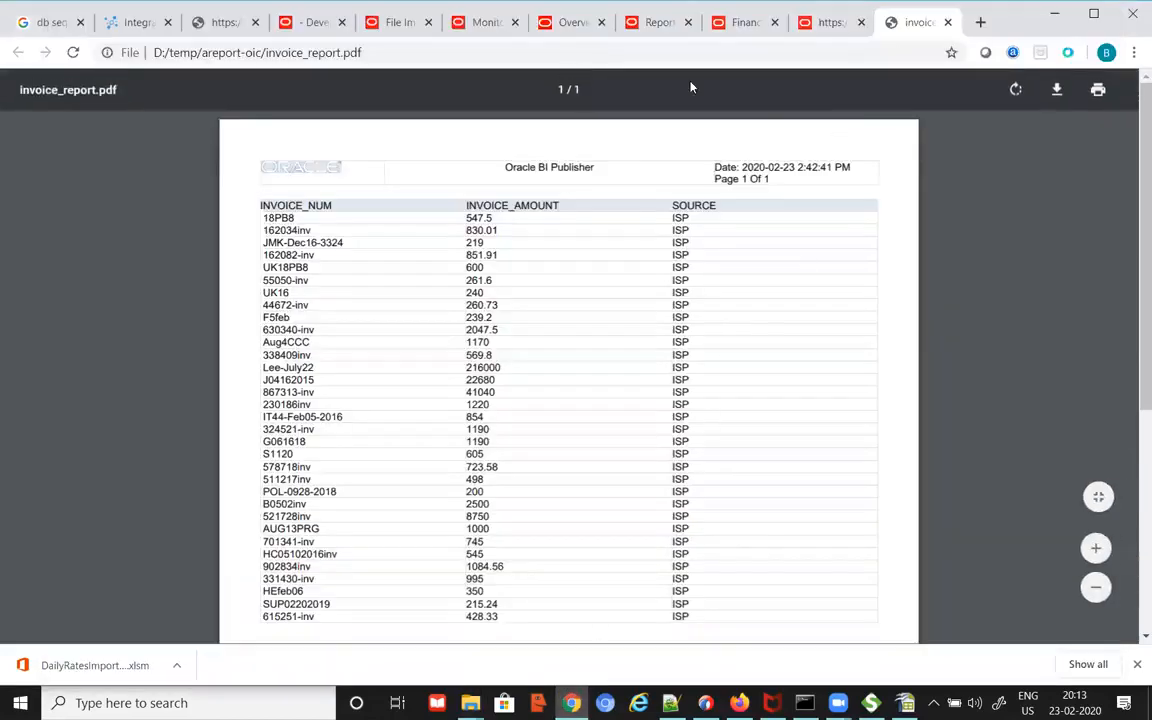
Step: Leave the invoice report and go back to the Oracle Integration Integrations list
click(130, 22)
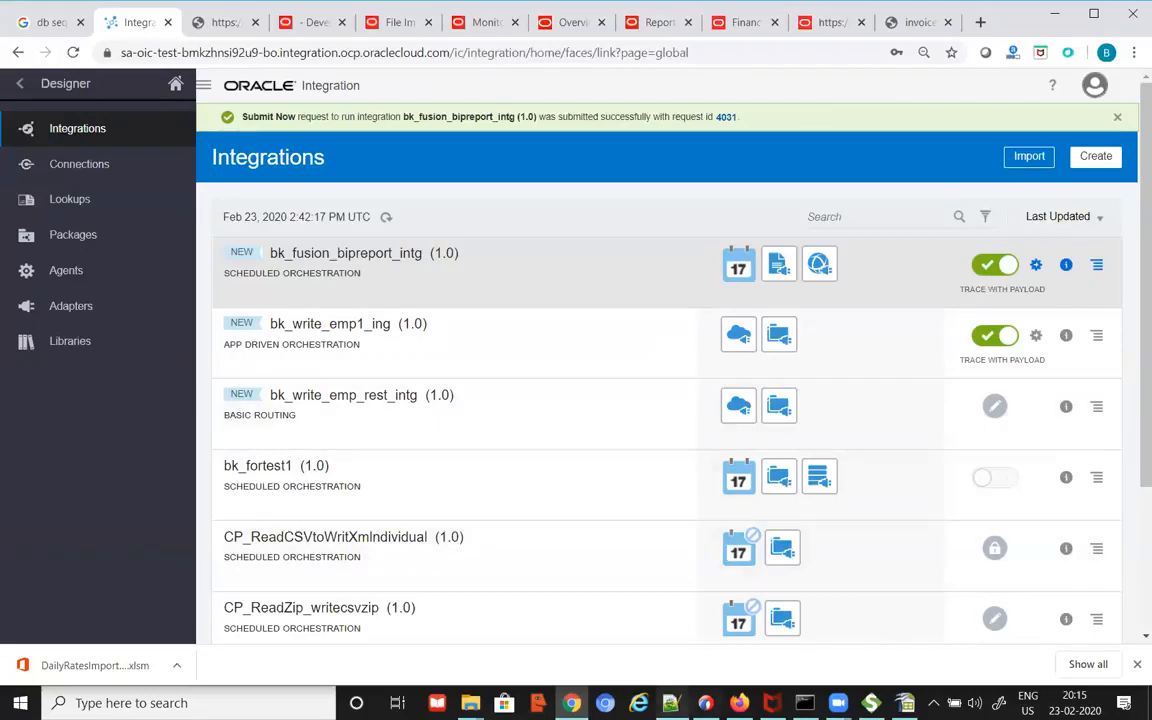
Step: Select the path /Custom/Financials/abk_invoices_report.xdo on line 449 of the OICFeb20.txt notes
key(alt+Tab)
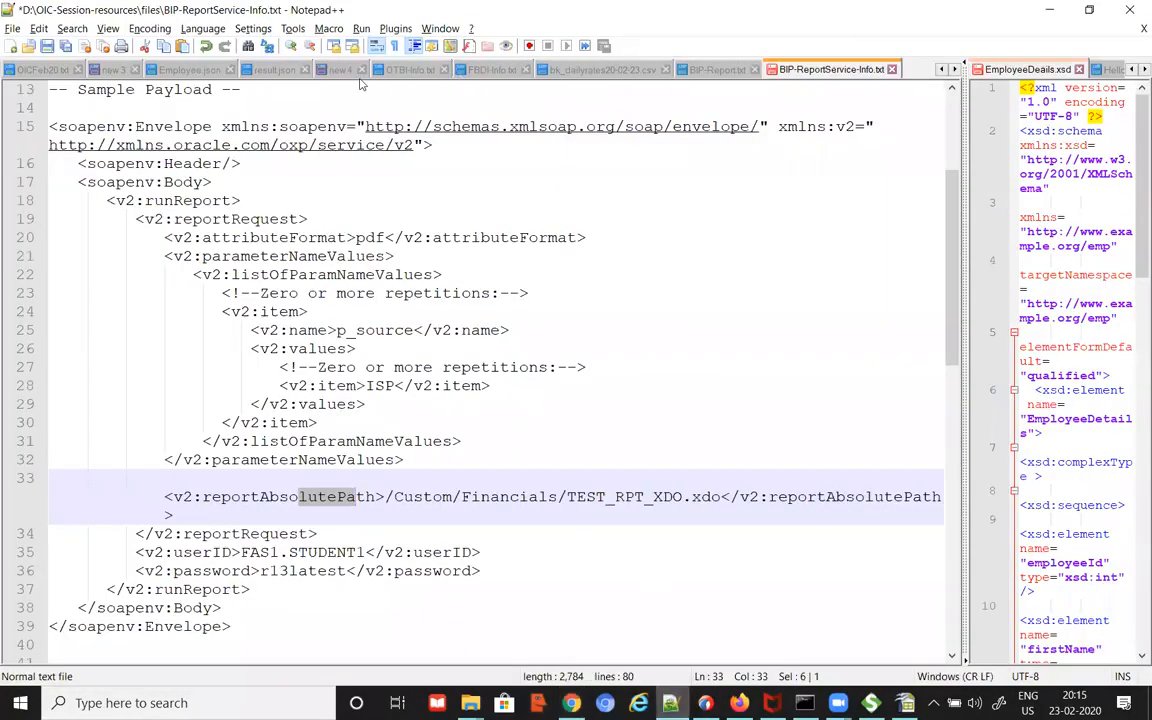
key(ctrl+Tab)
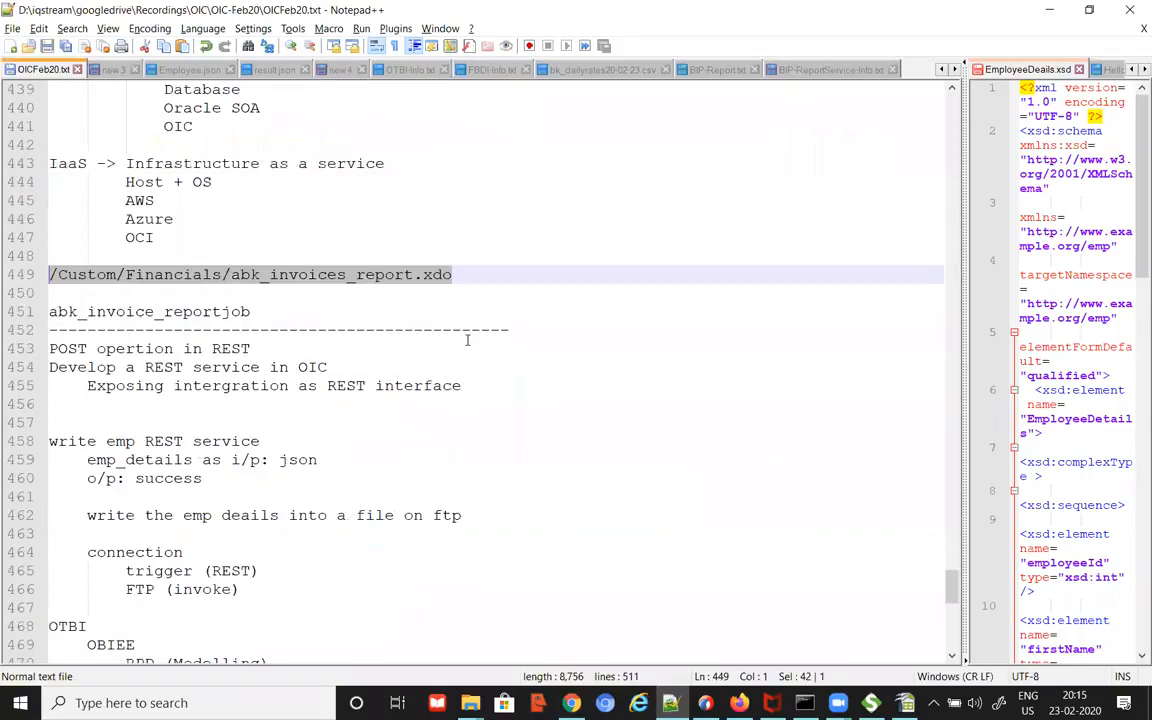
click(469, 286)
drag(462, 277, 36, 289)
click(571, 703)
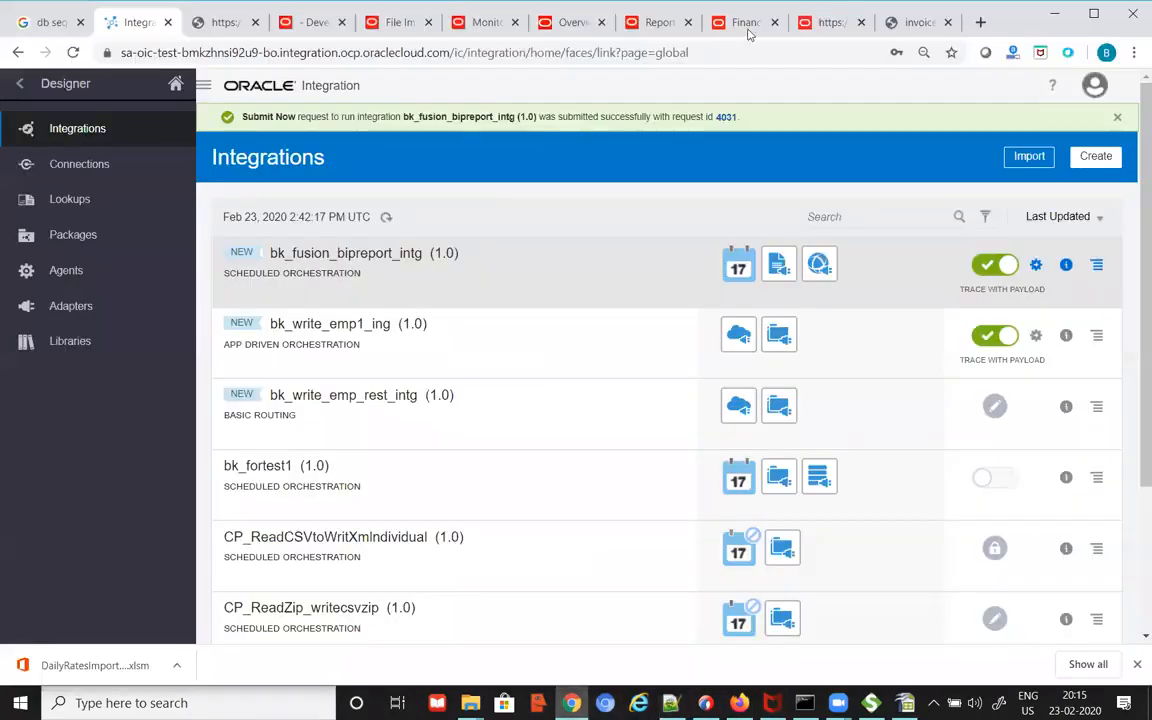
Step: Find abk_invoices_report in the BI catalog's /Custom/Financials folder
click(828, 22)
click(745, 22)
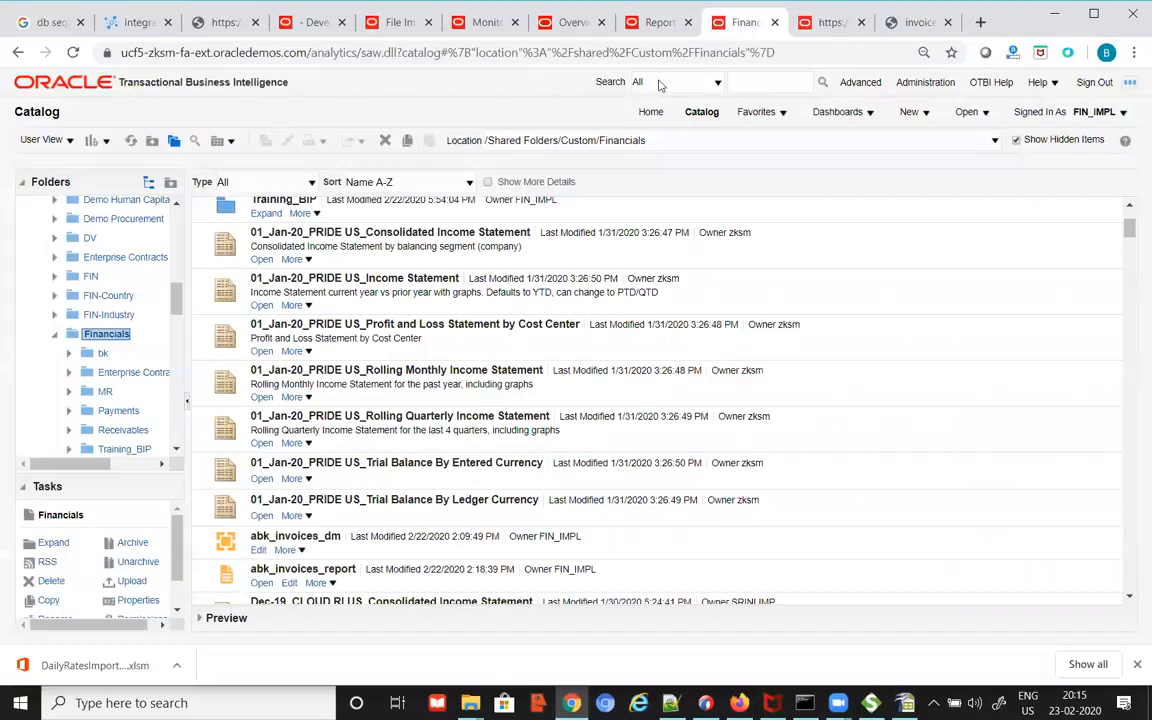
scroll(403, 465, down, 3)
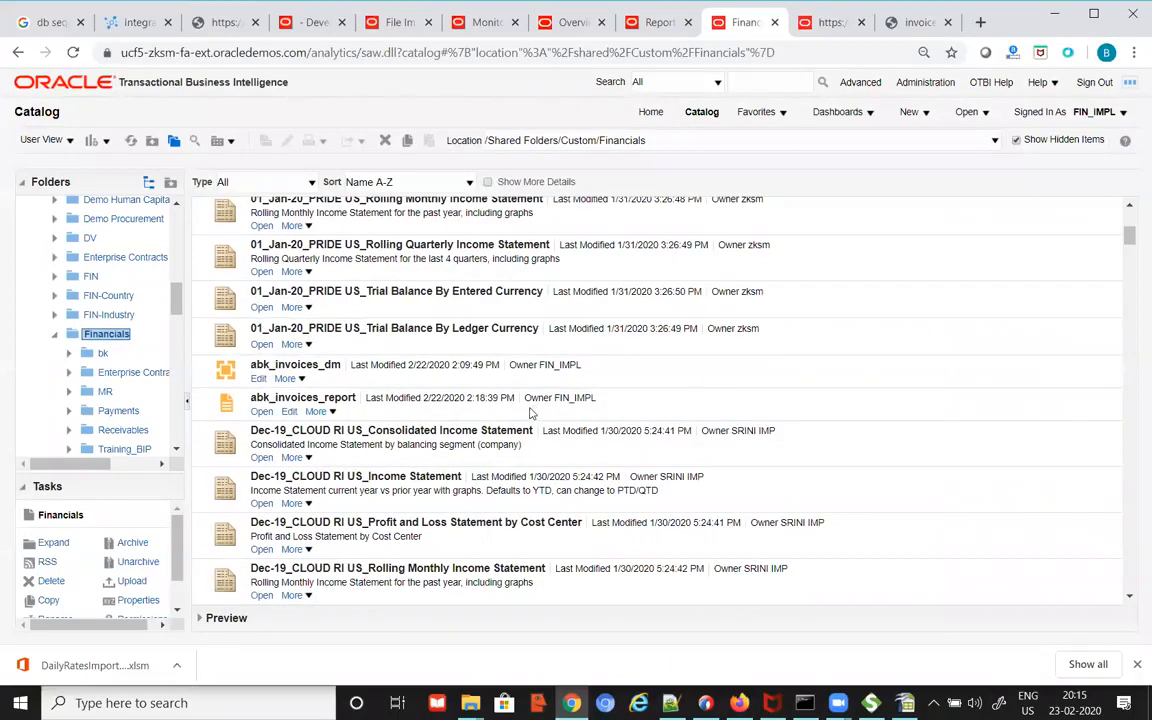
scroll(478, 370, up, 6)
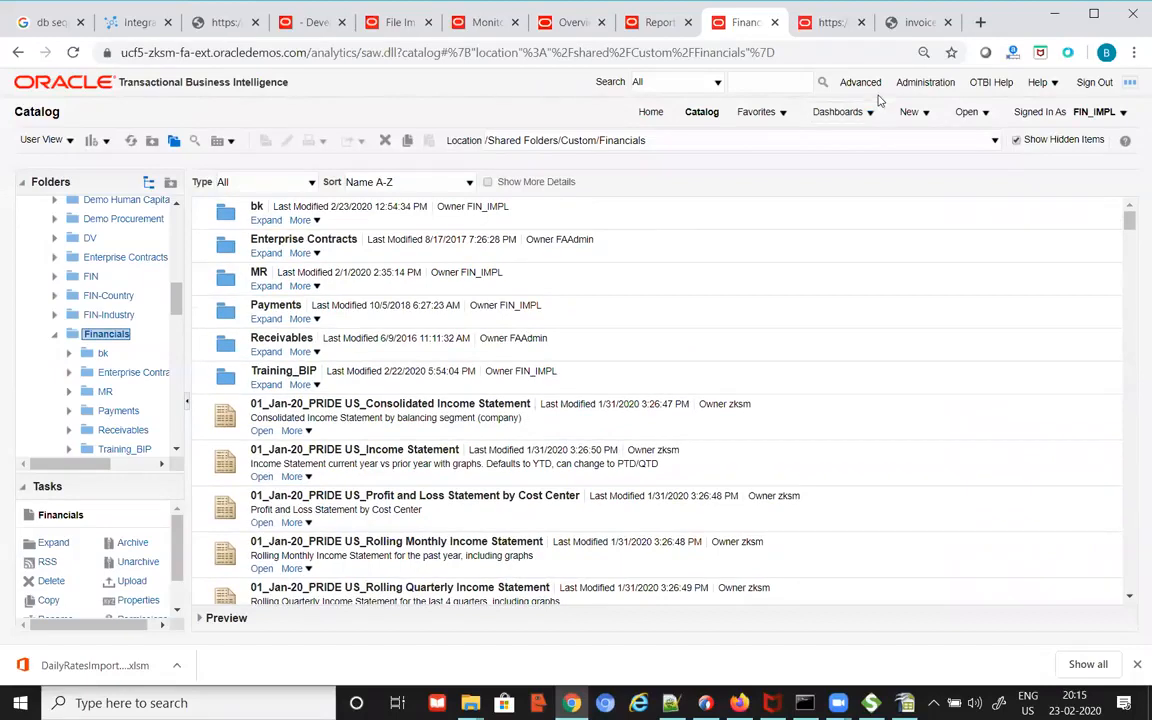
key(alt+Tab)
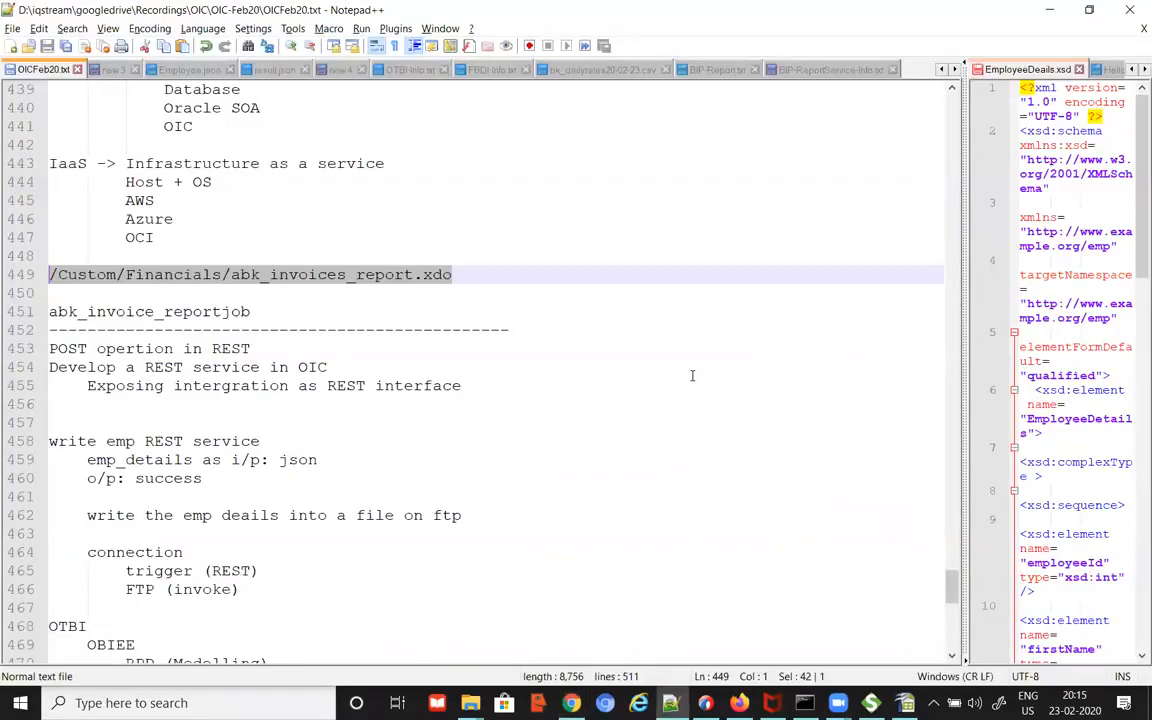
Step: Select only the name abk_invoices_report within the line 449 path
double_click(72, 276)
double_click(172, 275)
drag(232, 276, 414, 276)
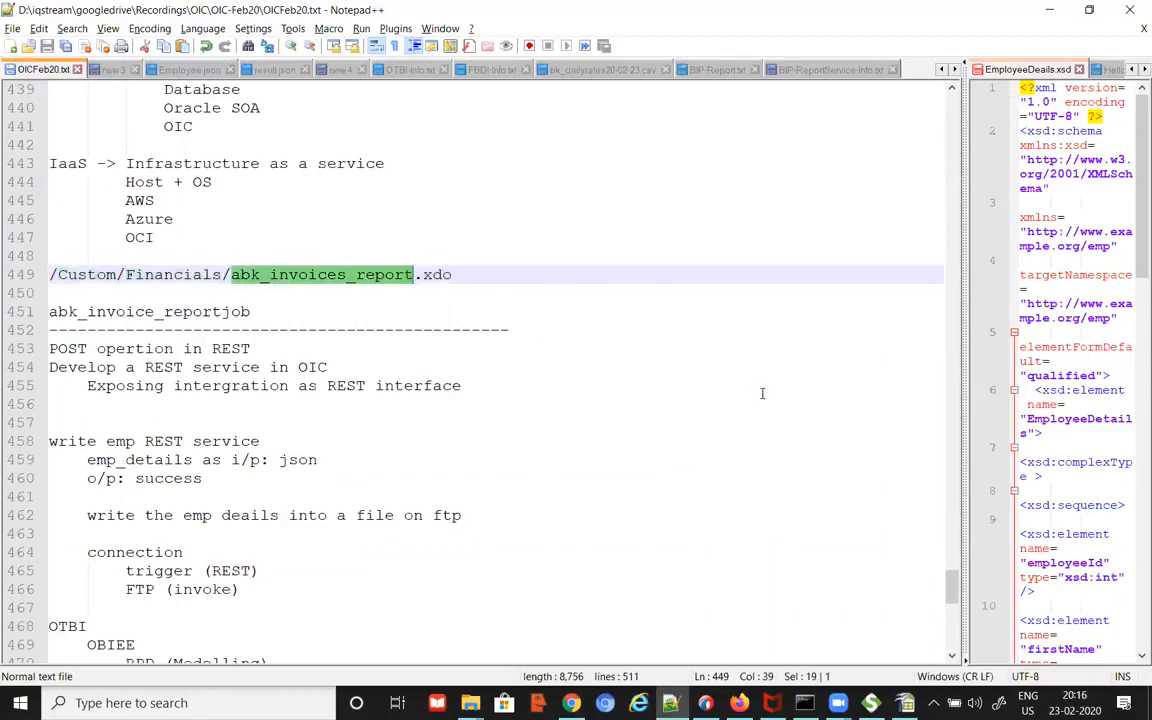
key(alt+Tab)
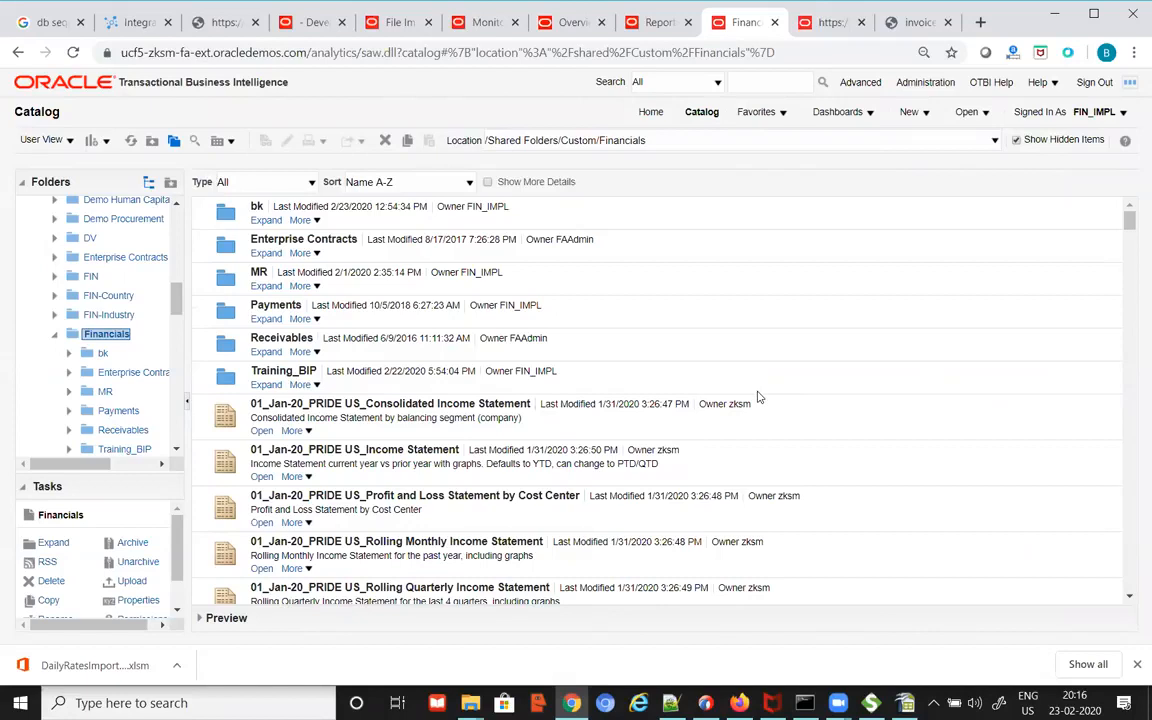
key(alt+Tab)
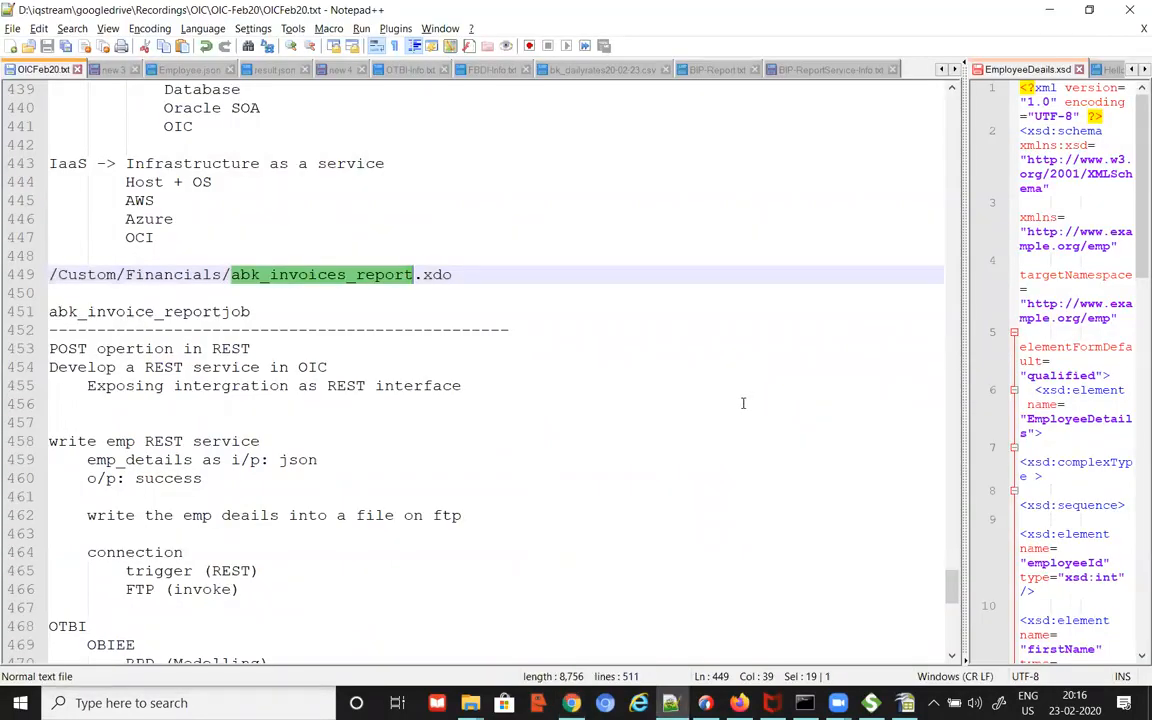
key(alt+Tab)
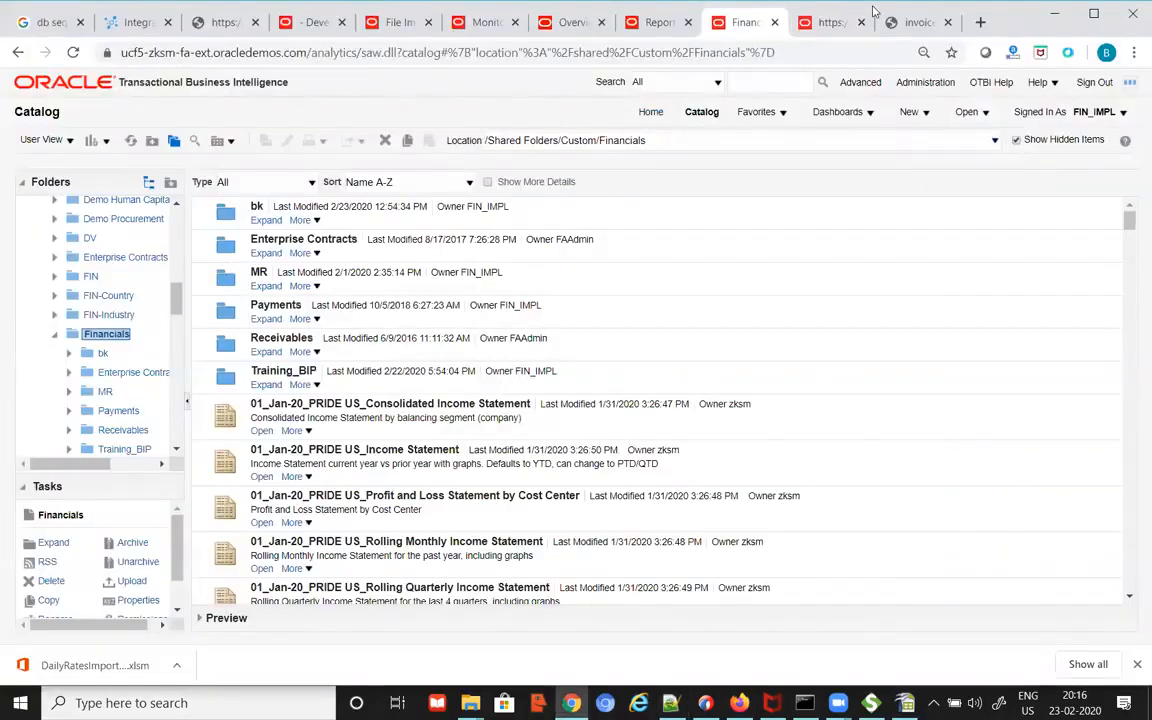
click(138, 24)
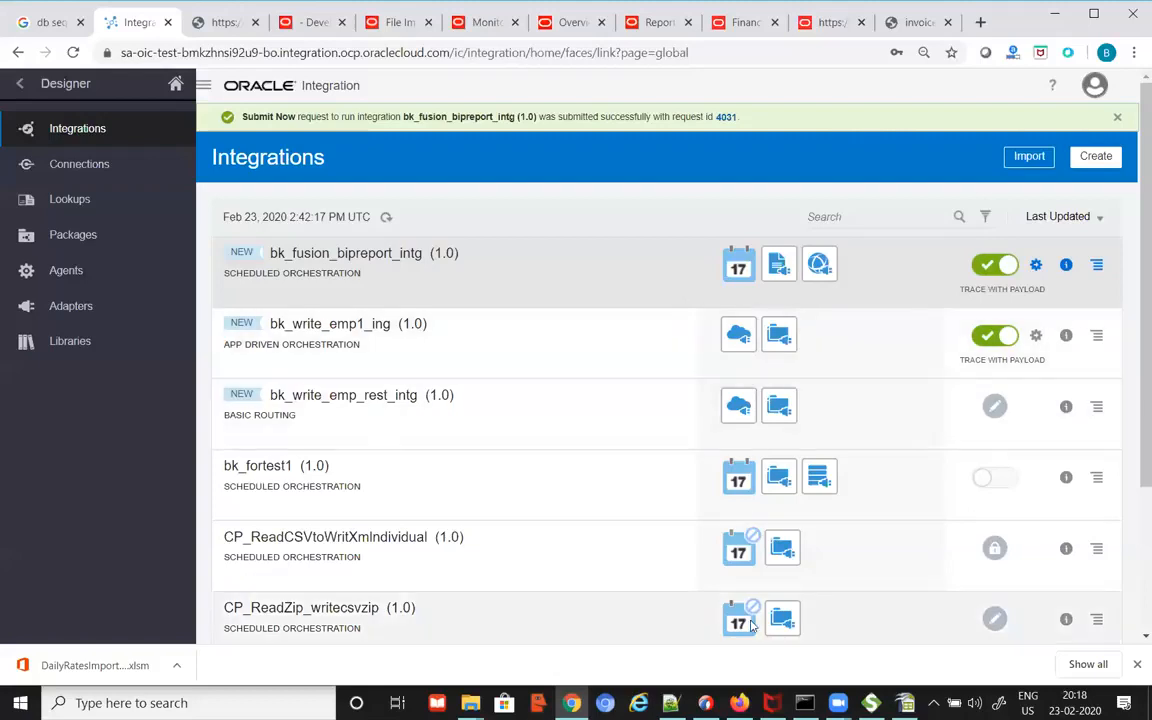
Step: Navigate to D:\OIC-Session-resources\recordings and select OBI Report.mp4 among the session videos
mouse_move(468, 703)
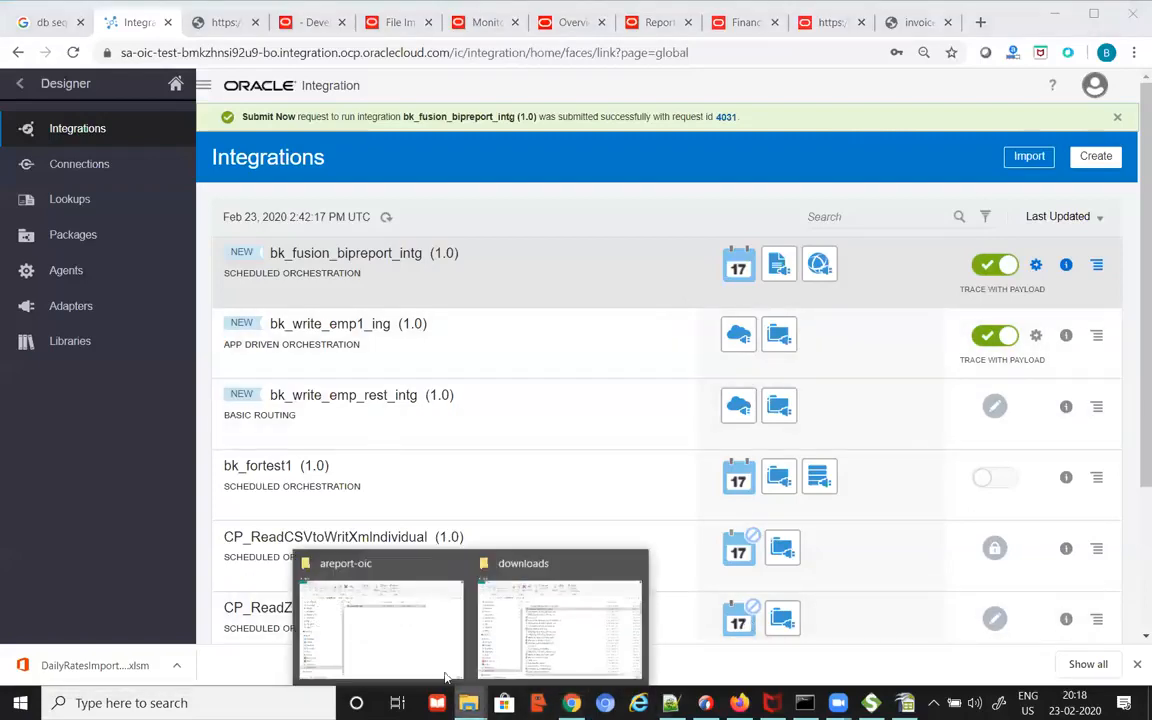
click(417, 630)
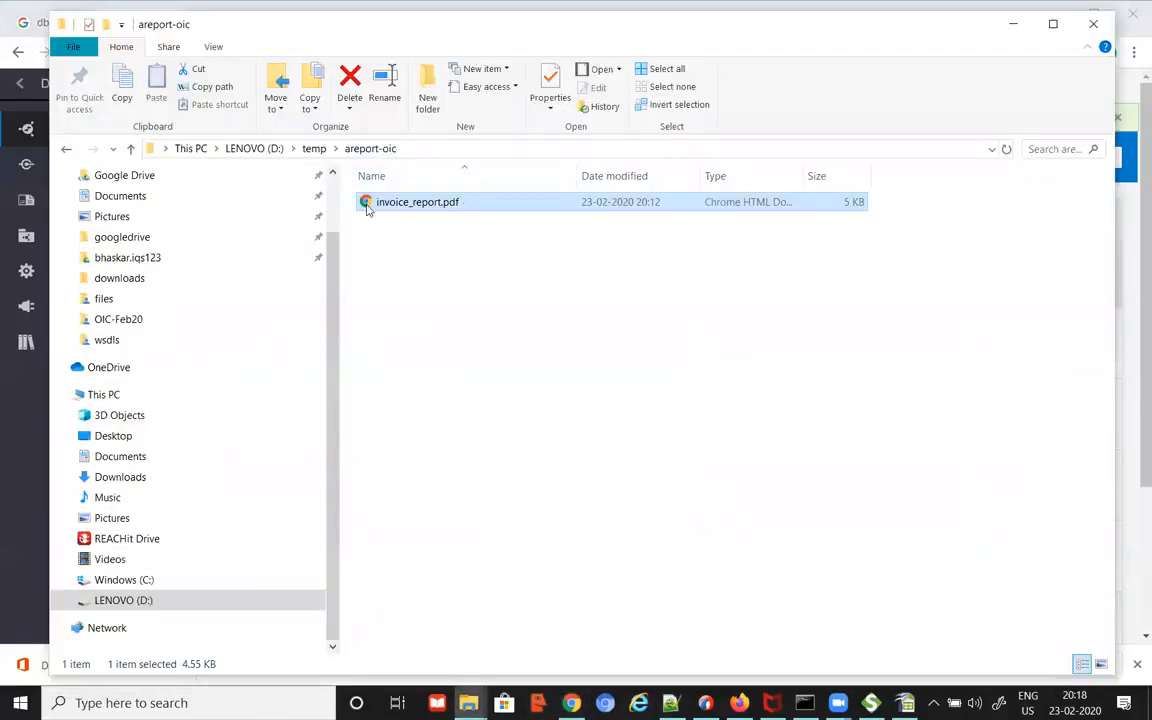
click(140, 601)
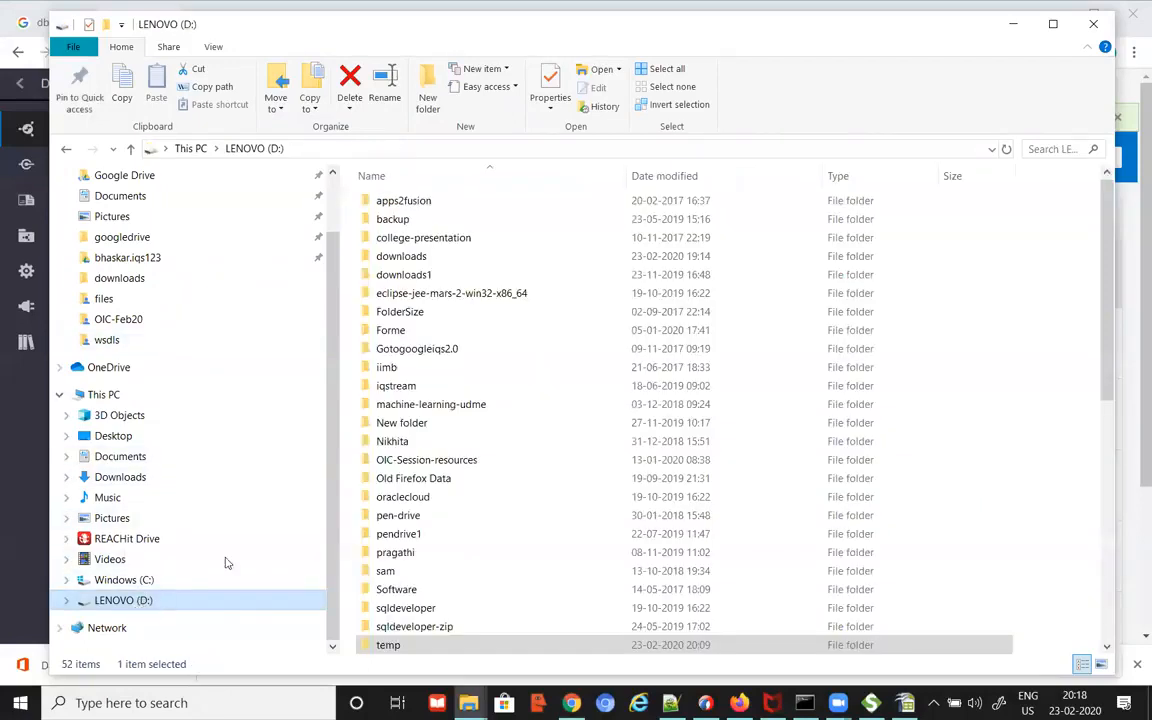
scroll(145, 420, up, 1)
scroll(160, 520, down, 1)
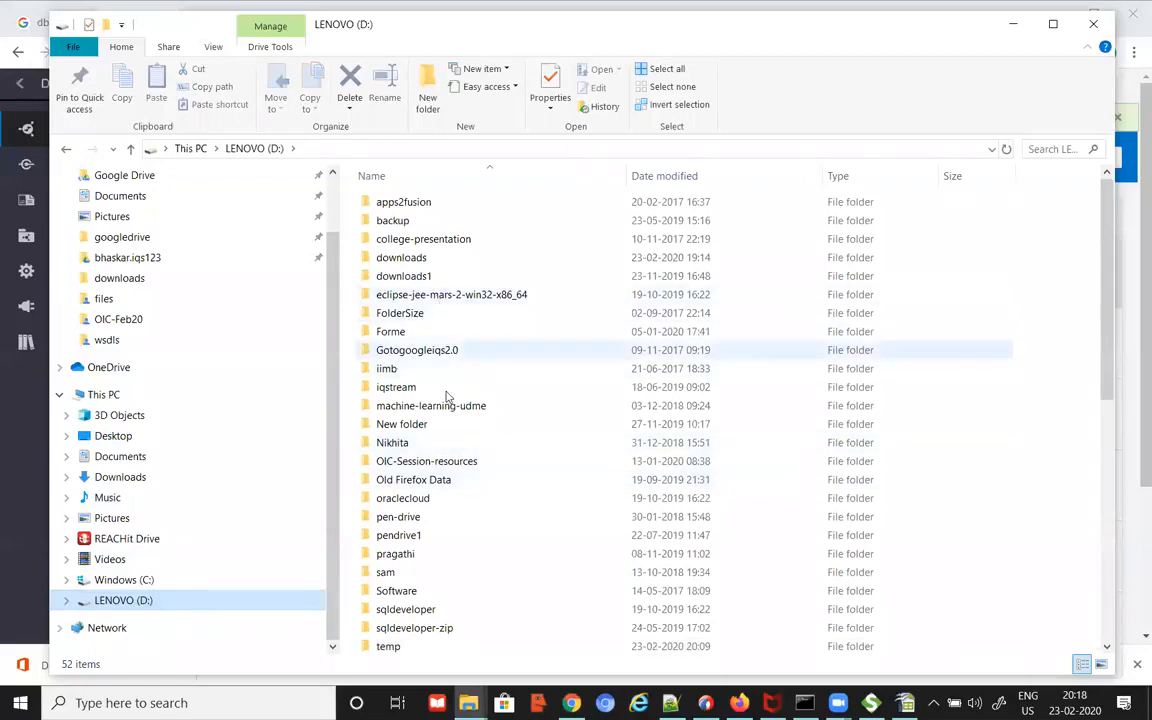
double_click(435, 462)
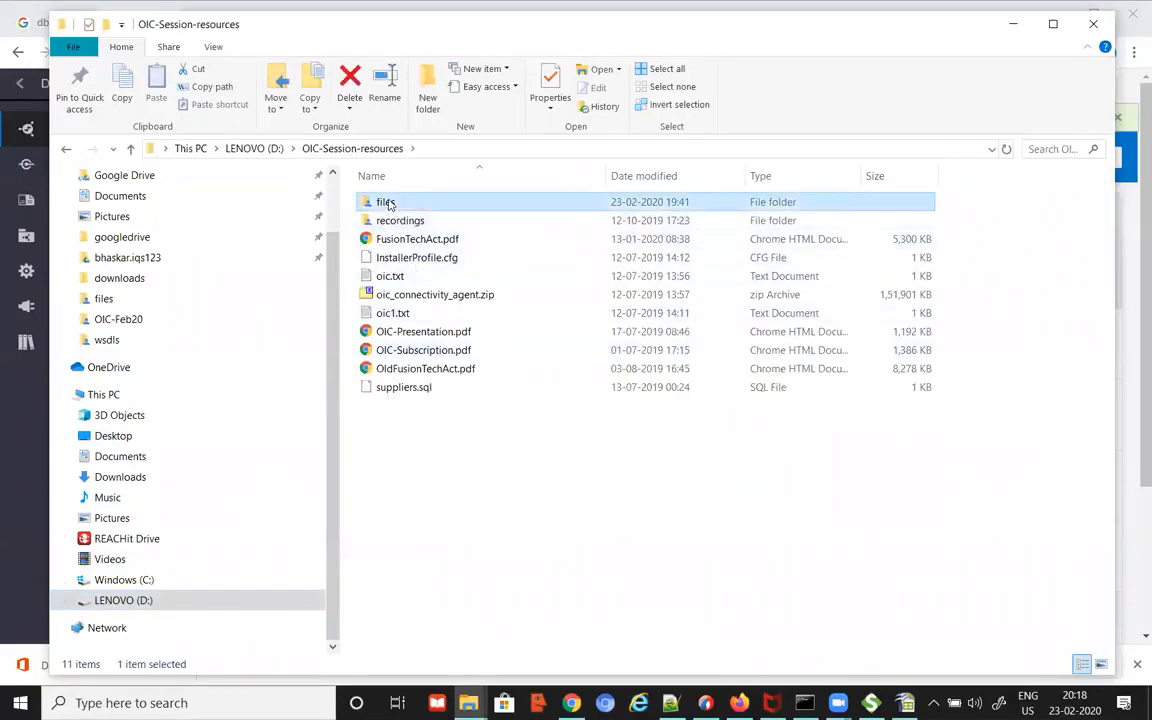
double_click(386, 202)
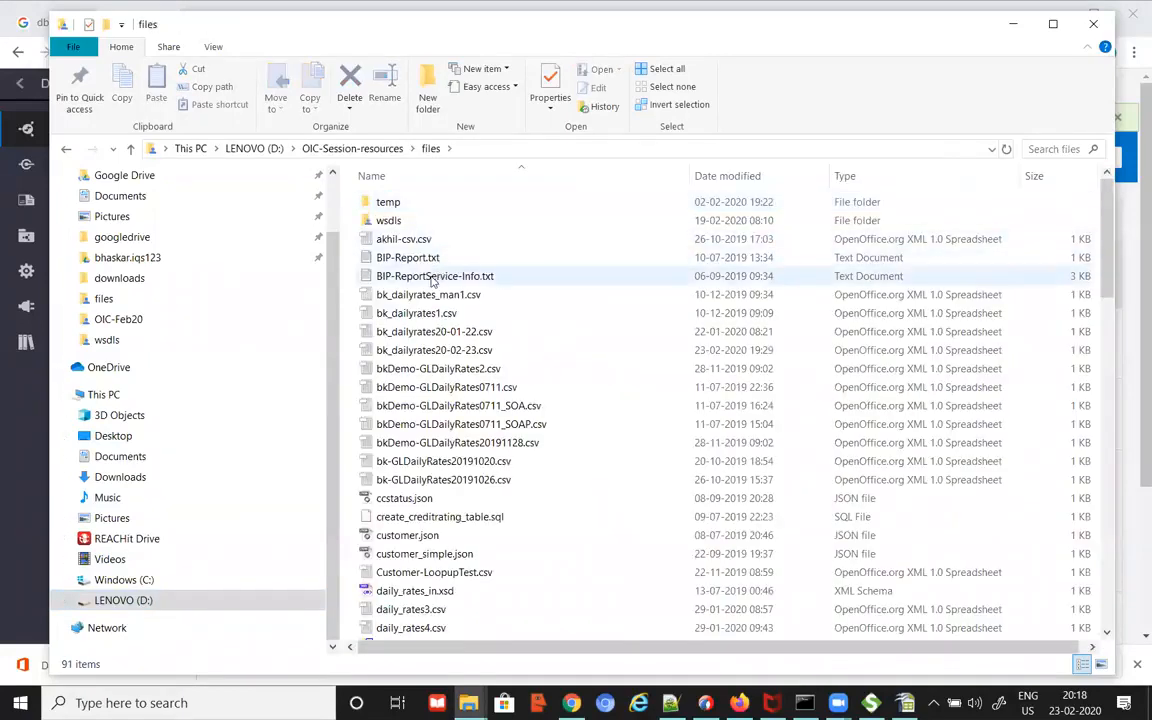
click(386, 150)
double_click(404, 221)
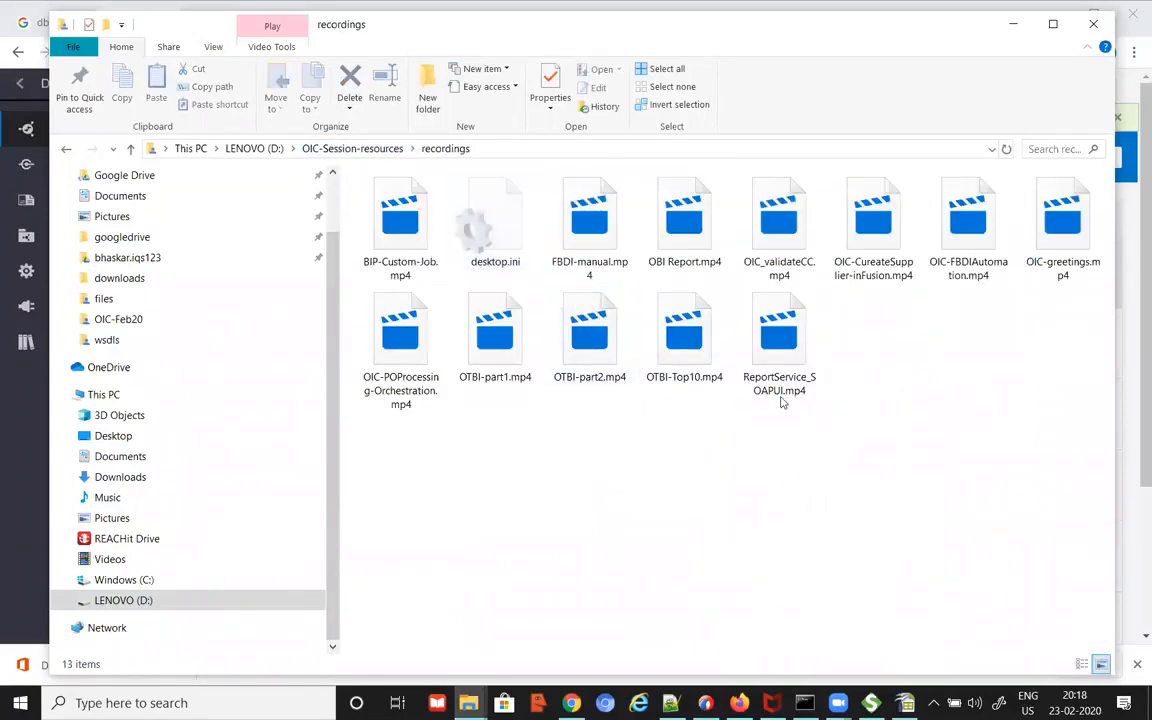
click(771, 386)
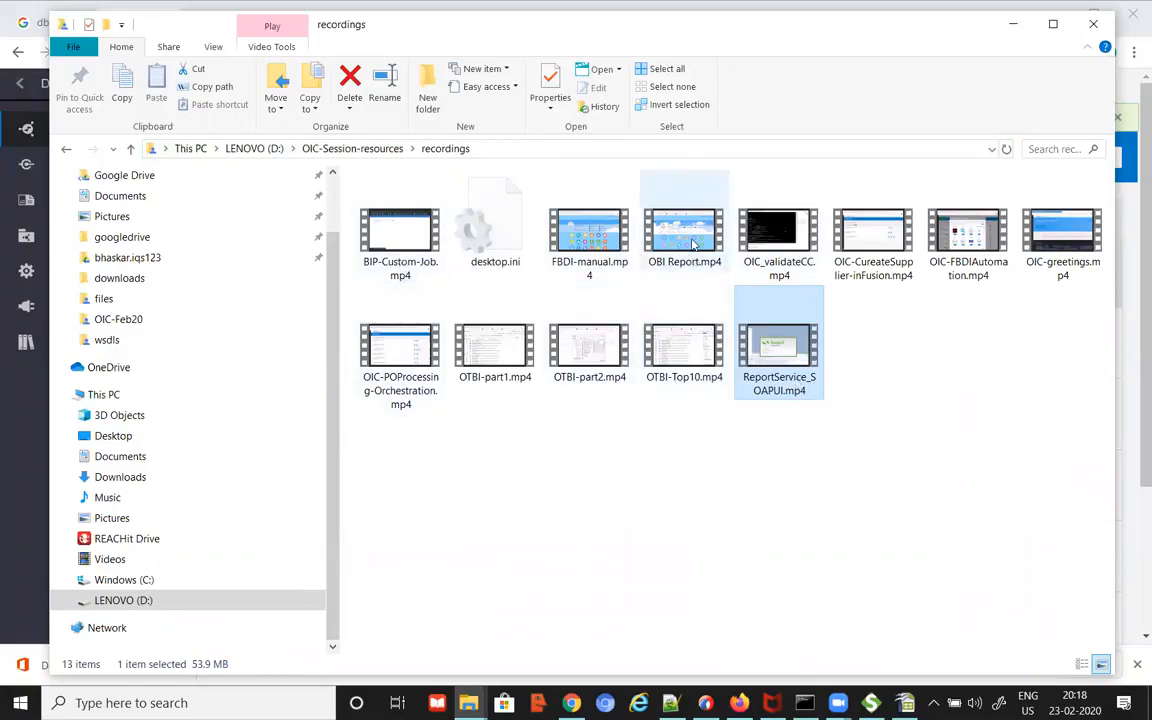
click(630, 235)
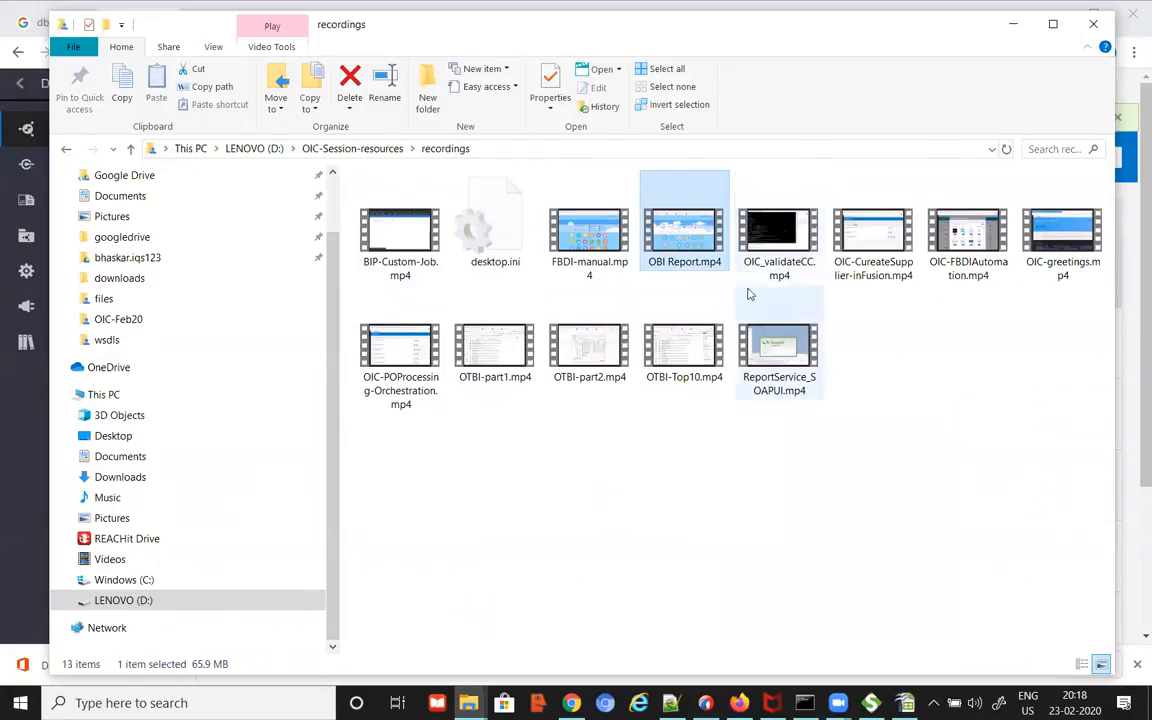
double_click(691, 240)
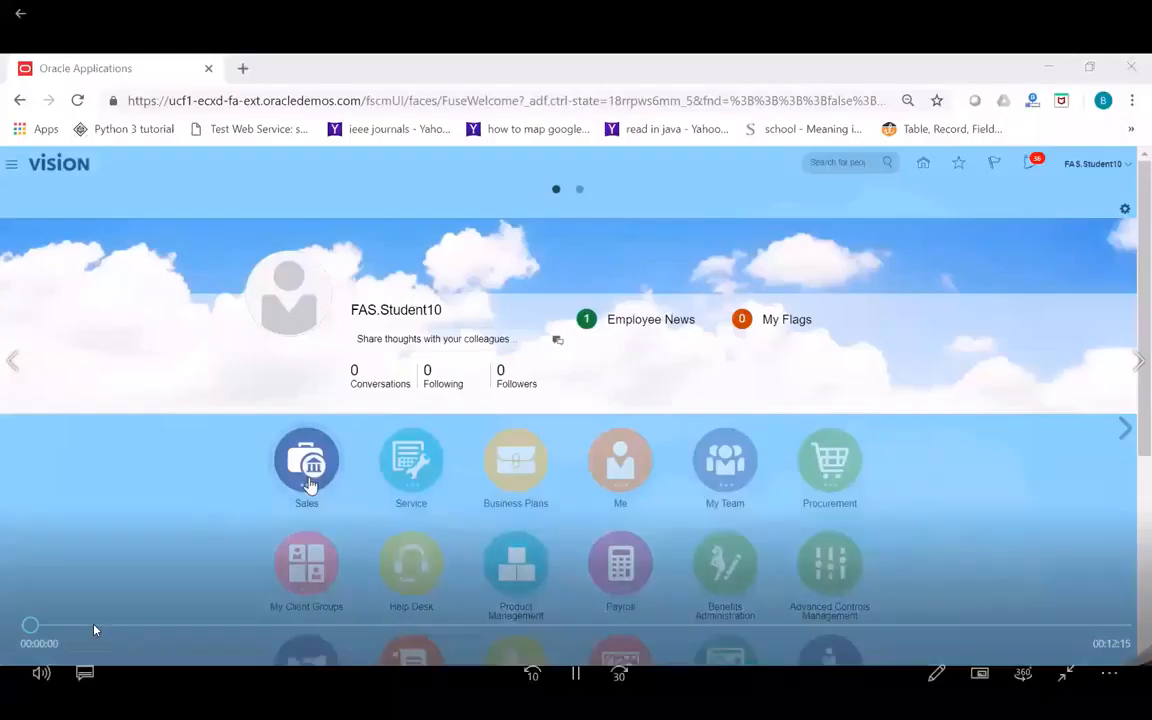
click(199, 626)
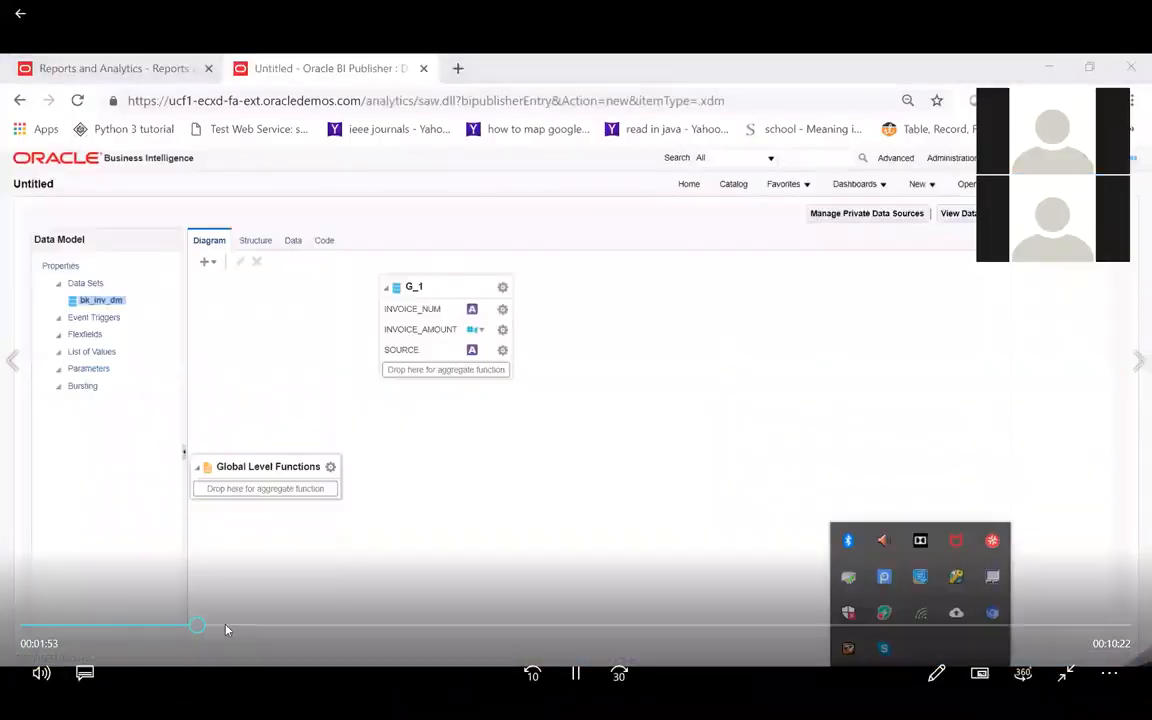
click(291, 628)
click(370, 629)
click(481, 628)
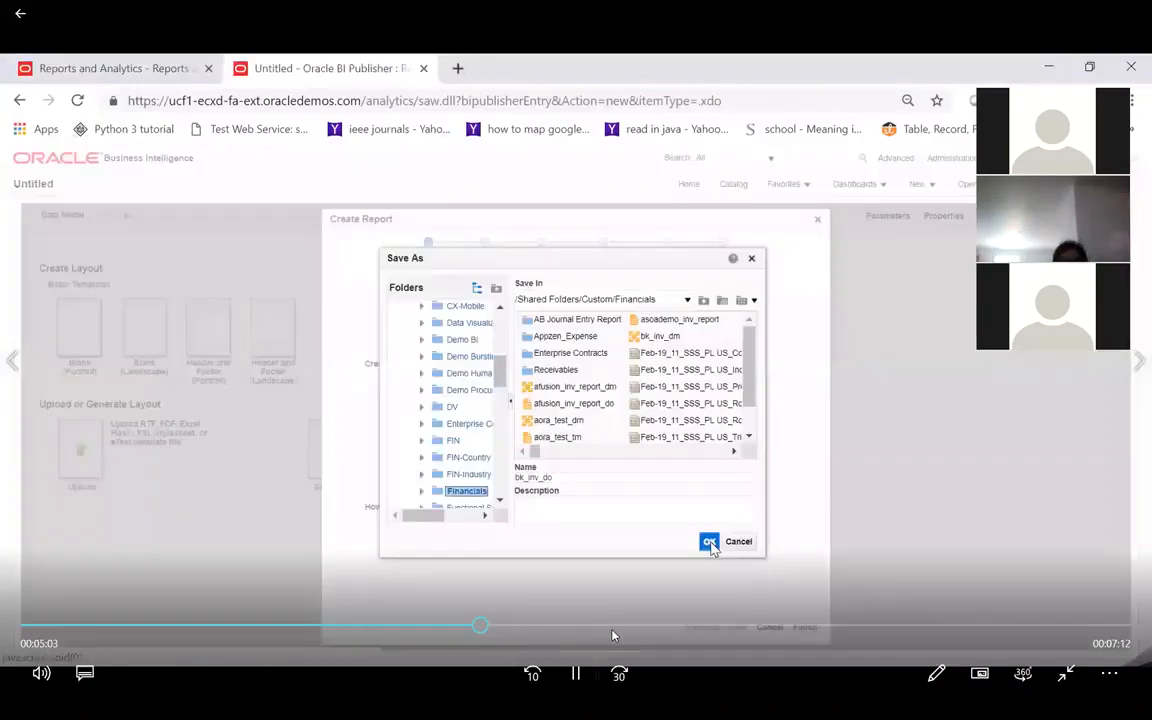
click(820, 627)
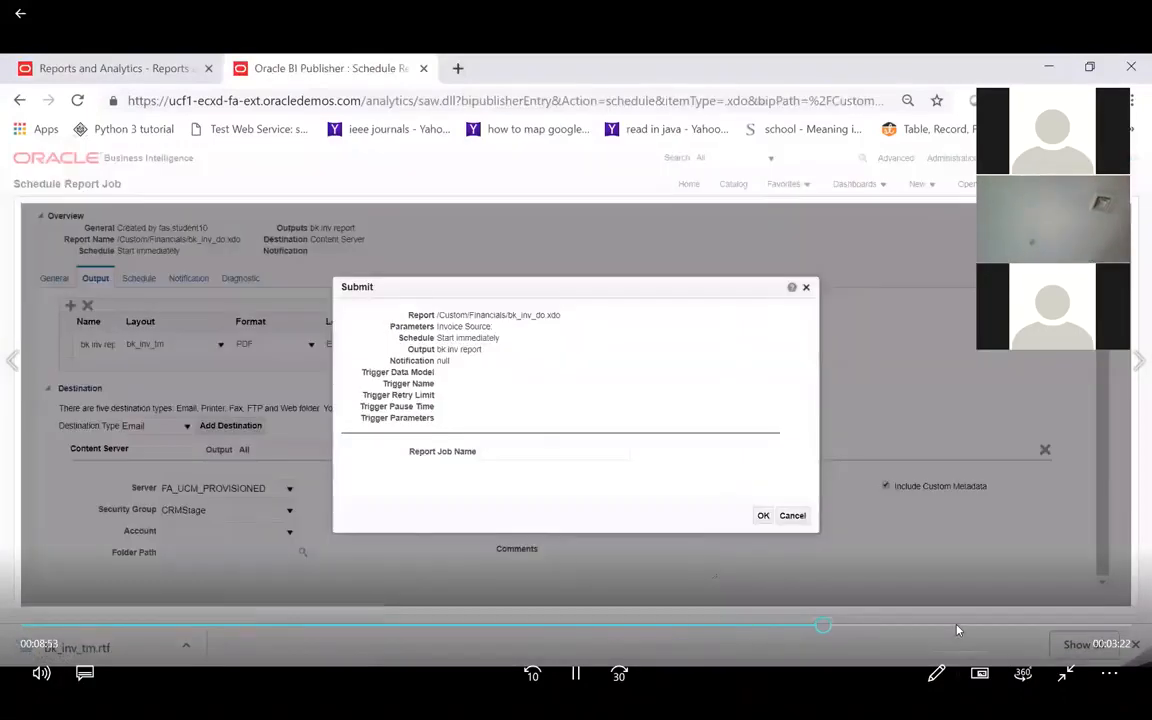
click(958, 630)
click(1031, 625)
click(1066, 674)
click(1132, 15)
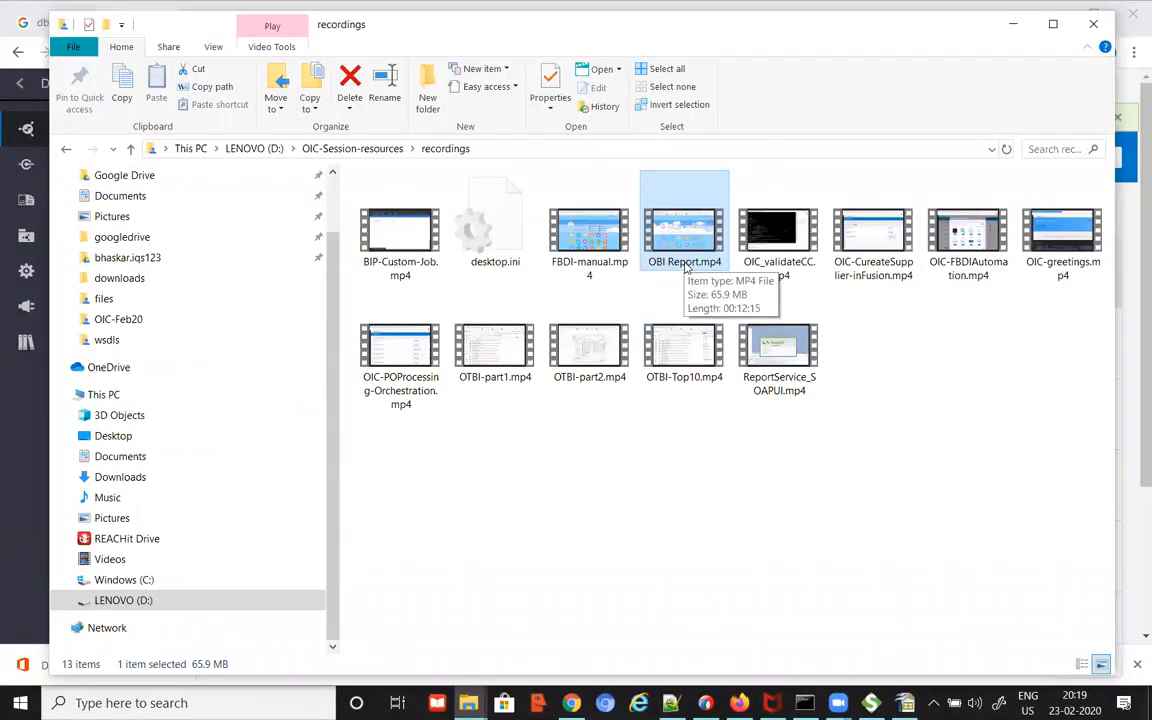
Step: Look through the session recordings, from BIP-Custom-Job.mp4 and the OTBI videos to OIC-greetings.mp4
click(410, 245)
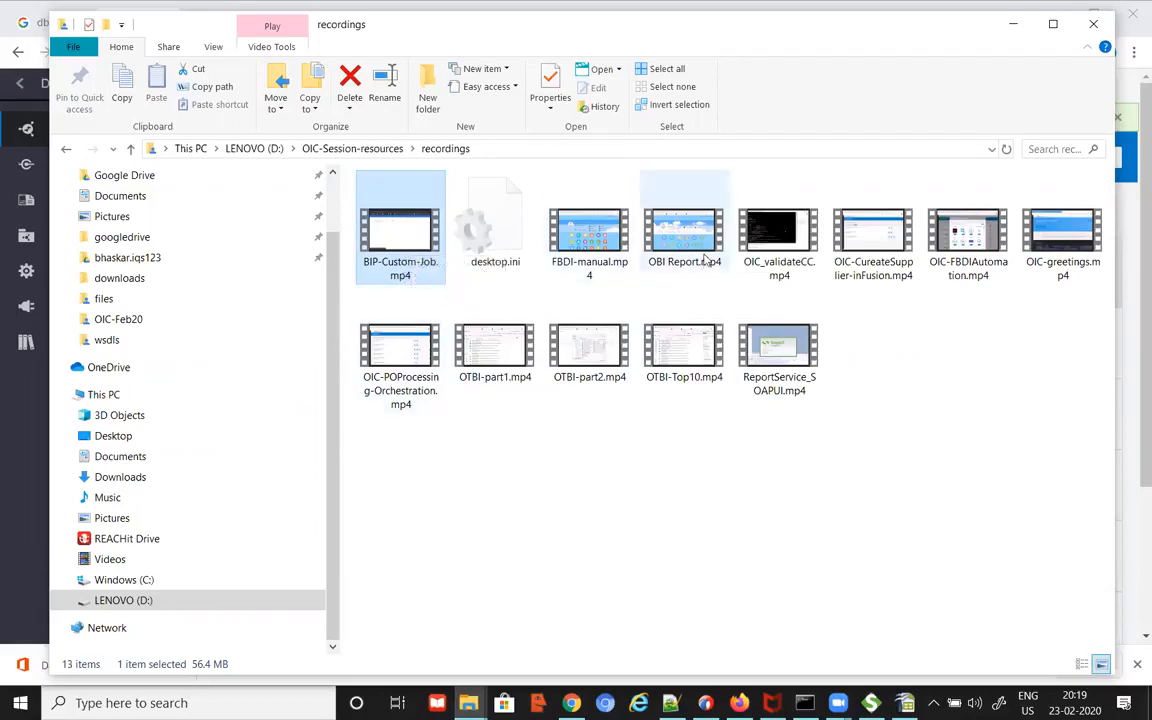
click(672, 240)
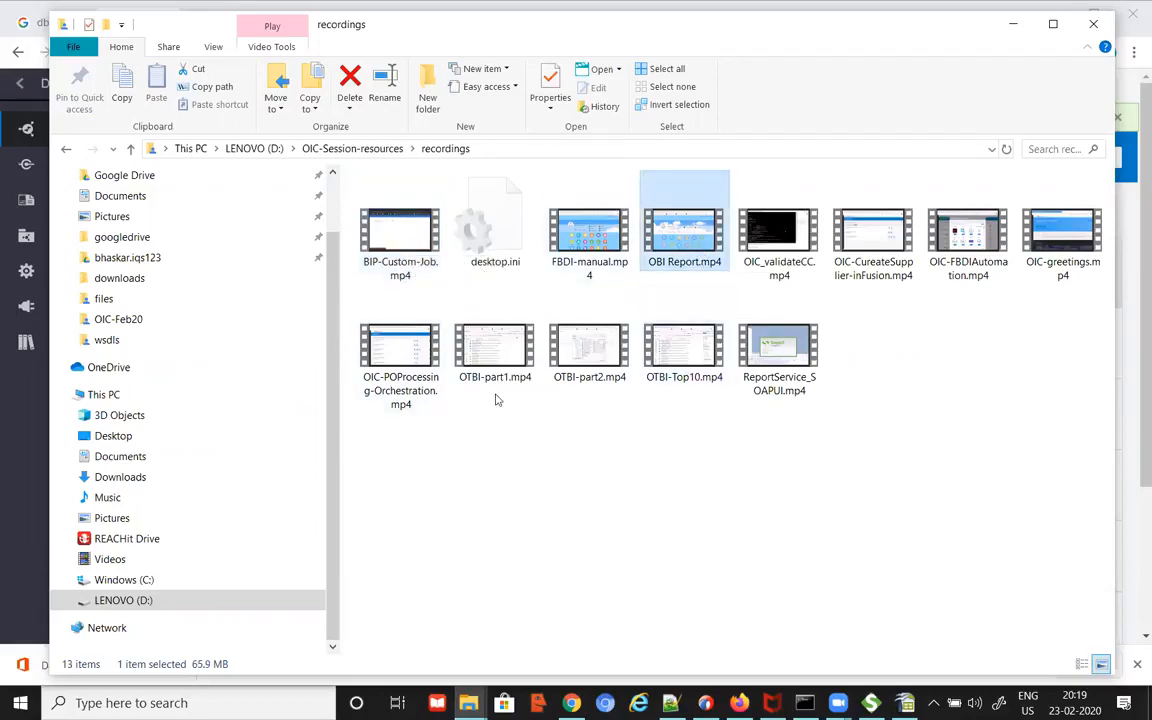
click(455, 326)
click(550, 340)
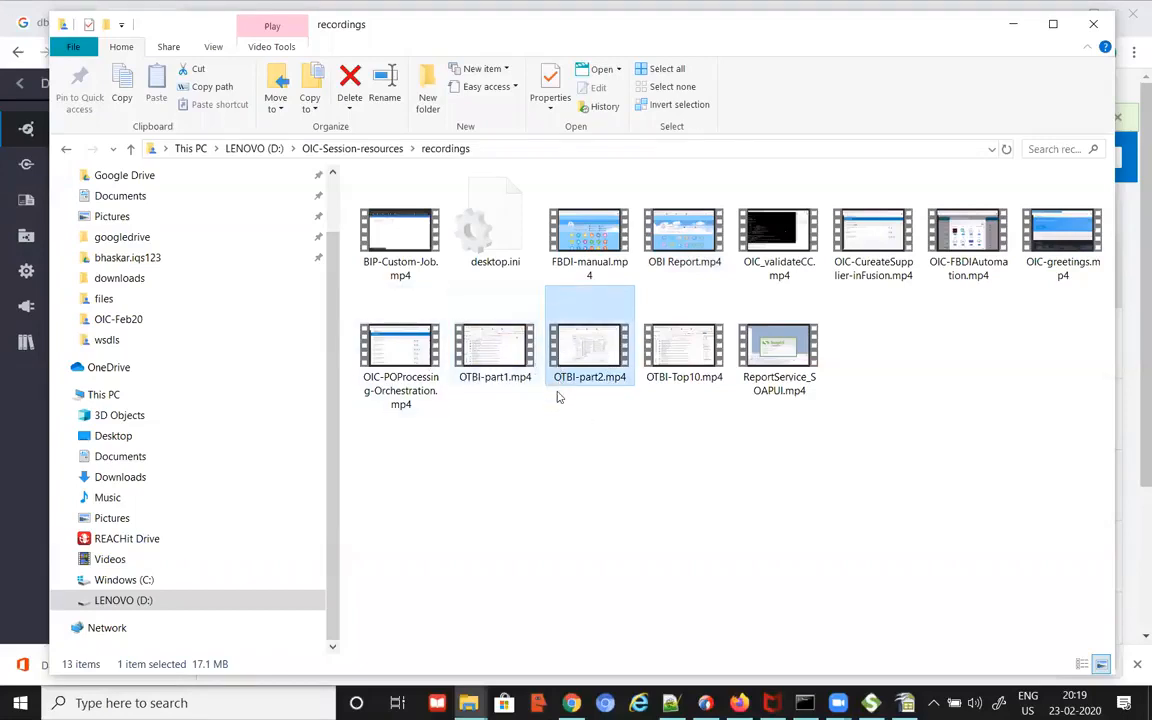
click(495, 352)
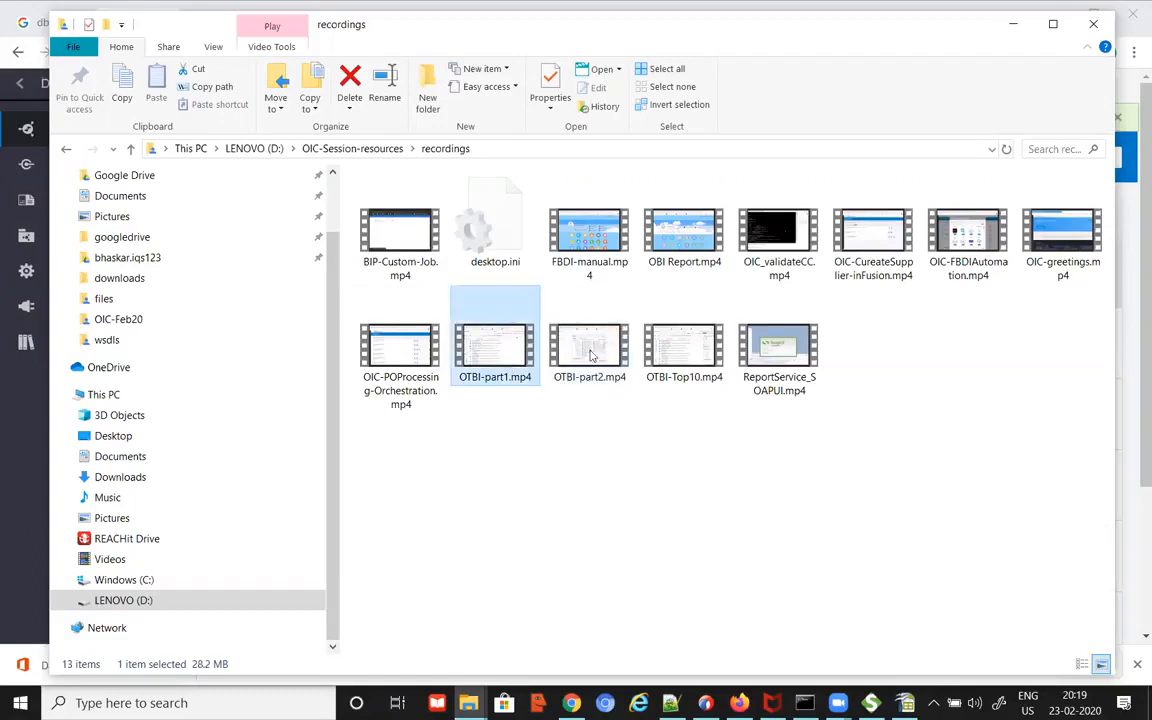
click(592, 352)
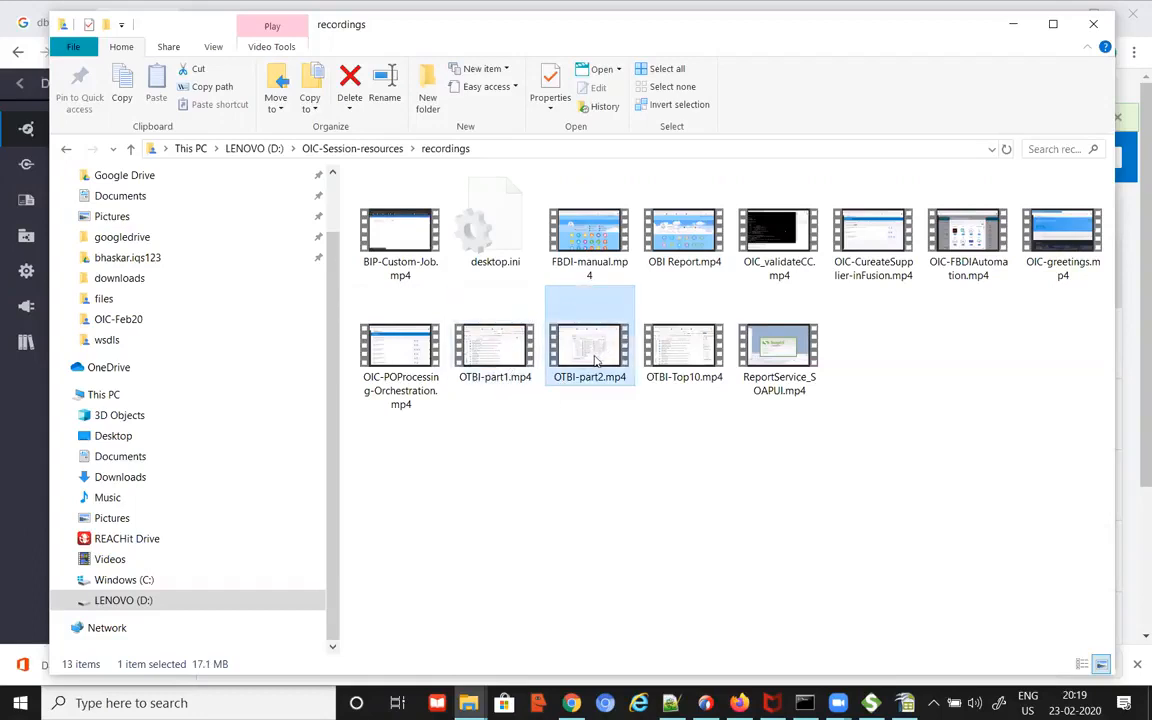
click(700, 384)
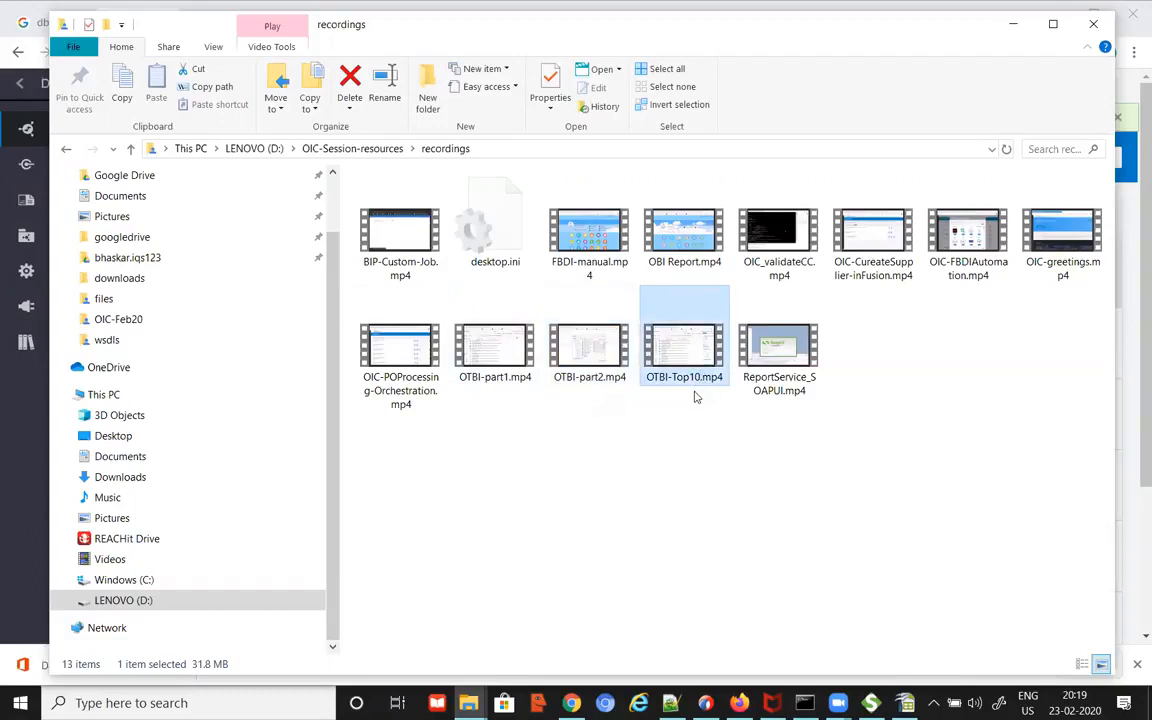
click(780, 365)
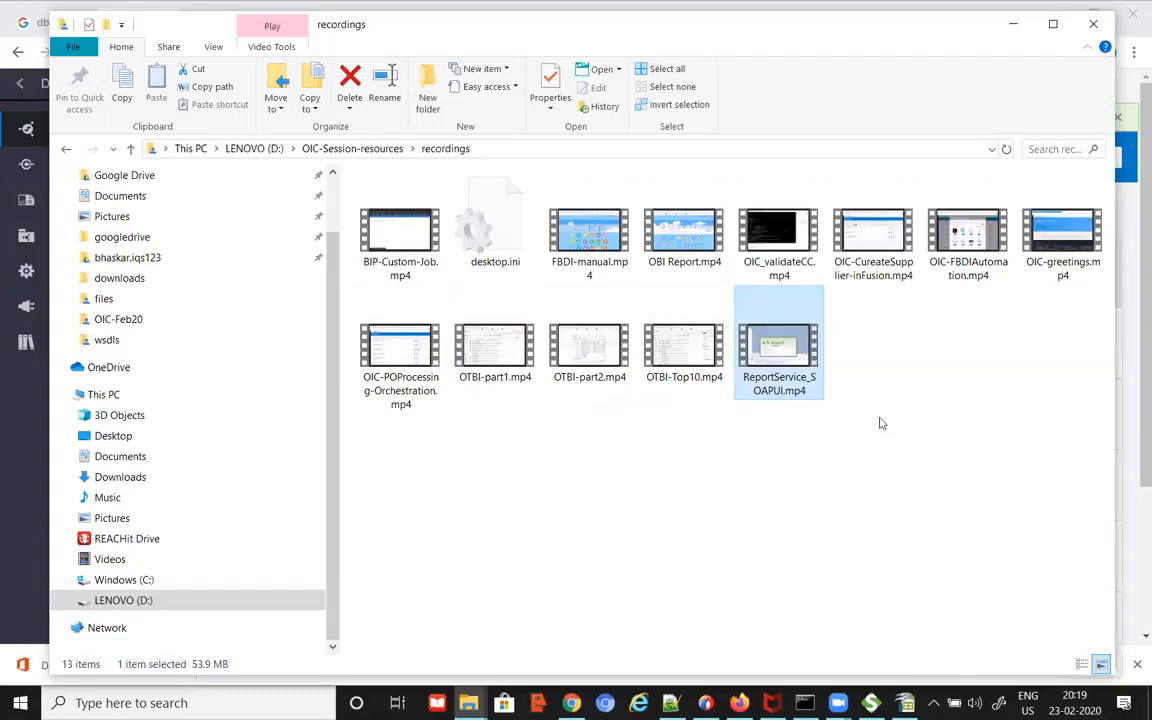
click(1080, 256)
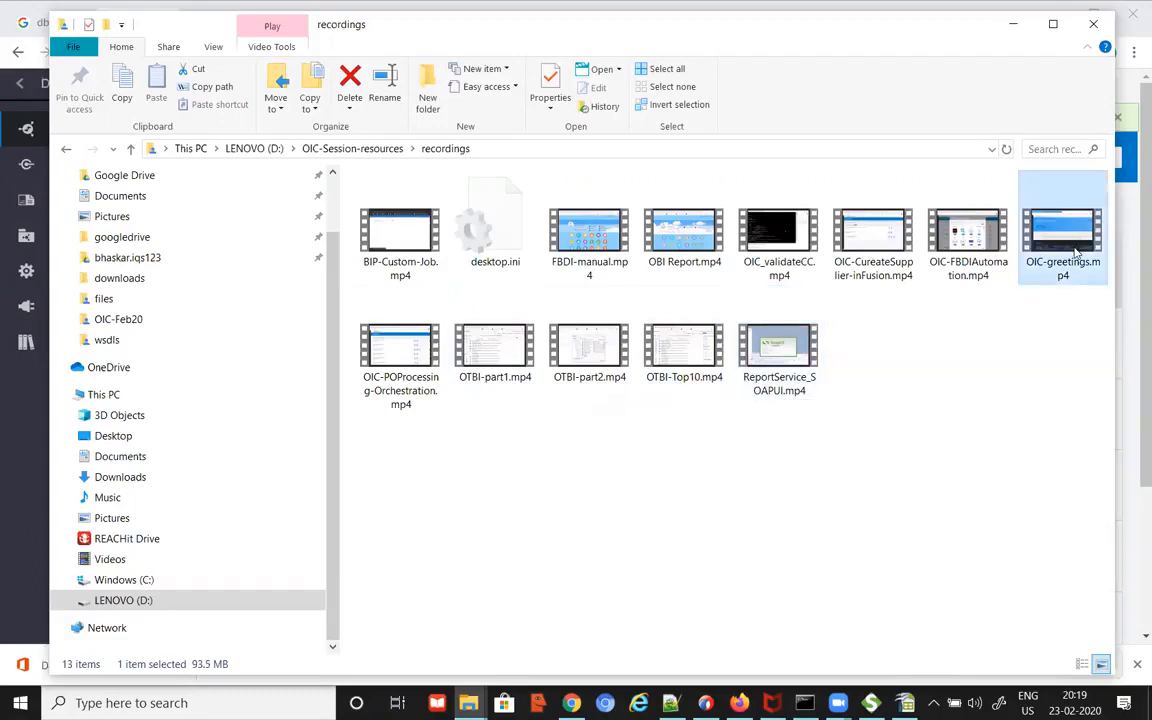
click(400, 355)
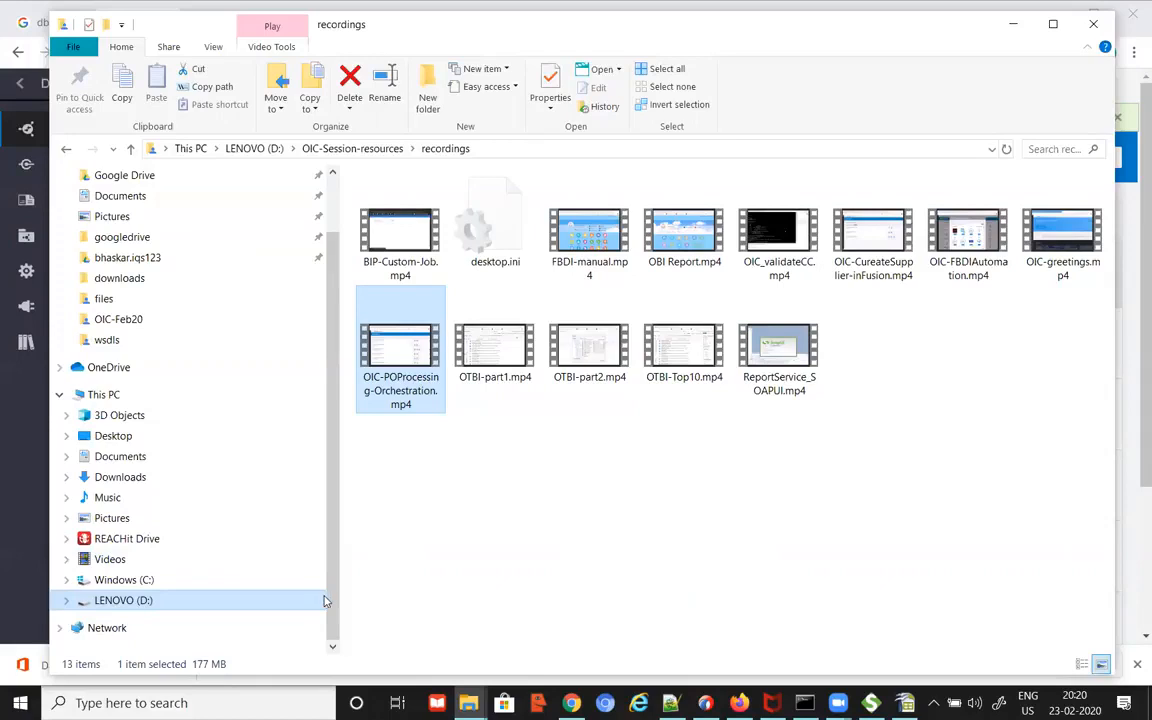
Step: Go up to OIC-Session-resources, then reopen the recordings folder
click(365, 149)
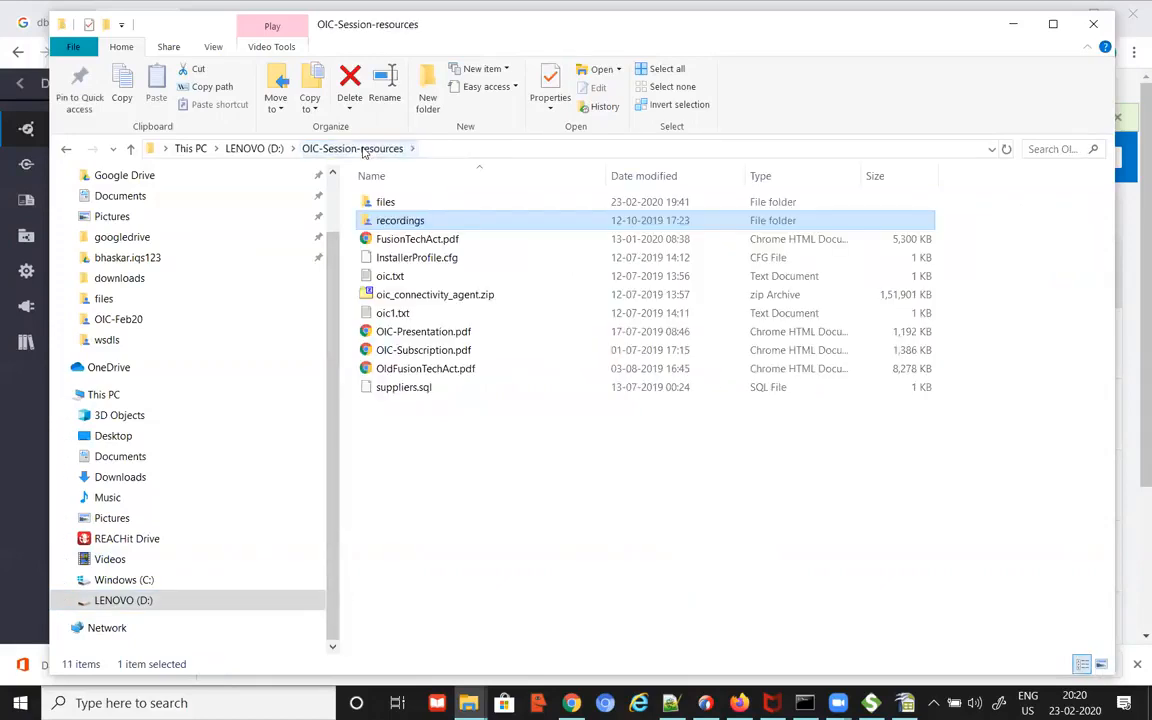
click(386, 204)
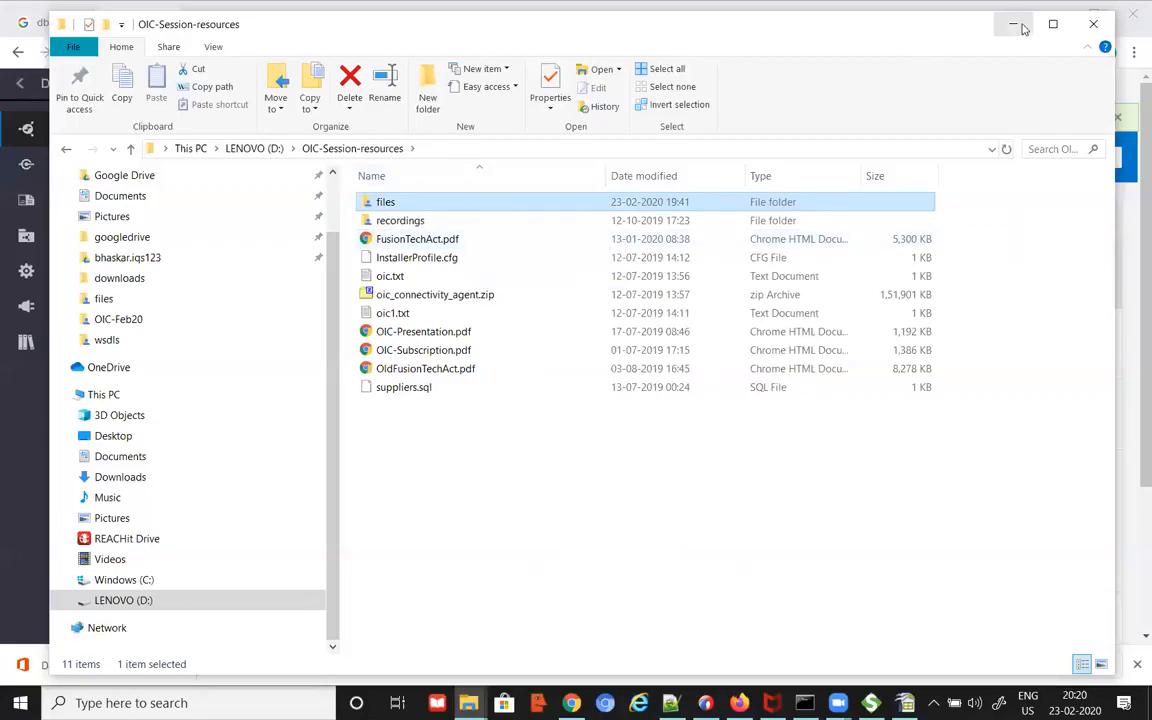
double_click(400, 220)
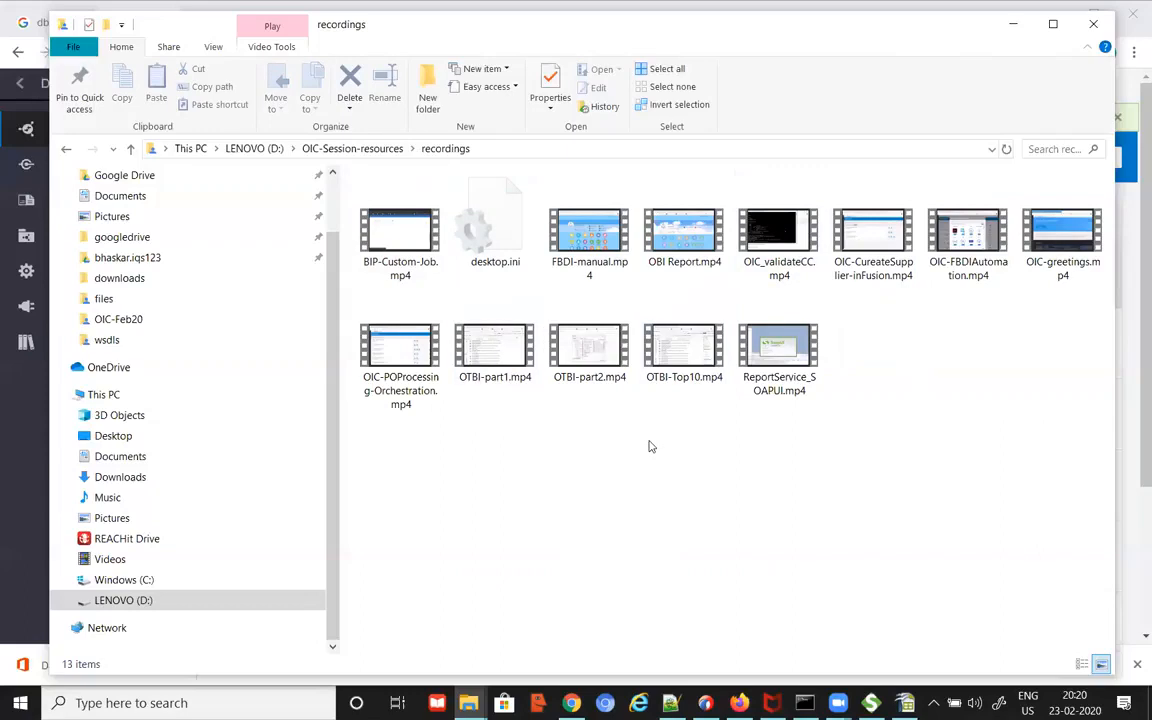
Step: Add a dashed divider line below Scheduled Integration at the end of the notes
click(350, 148)
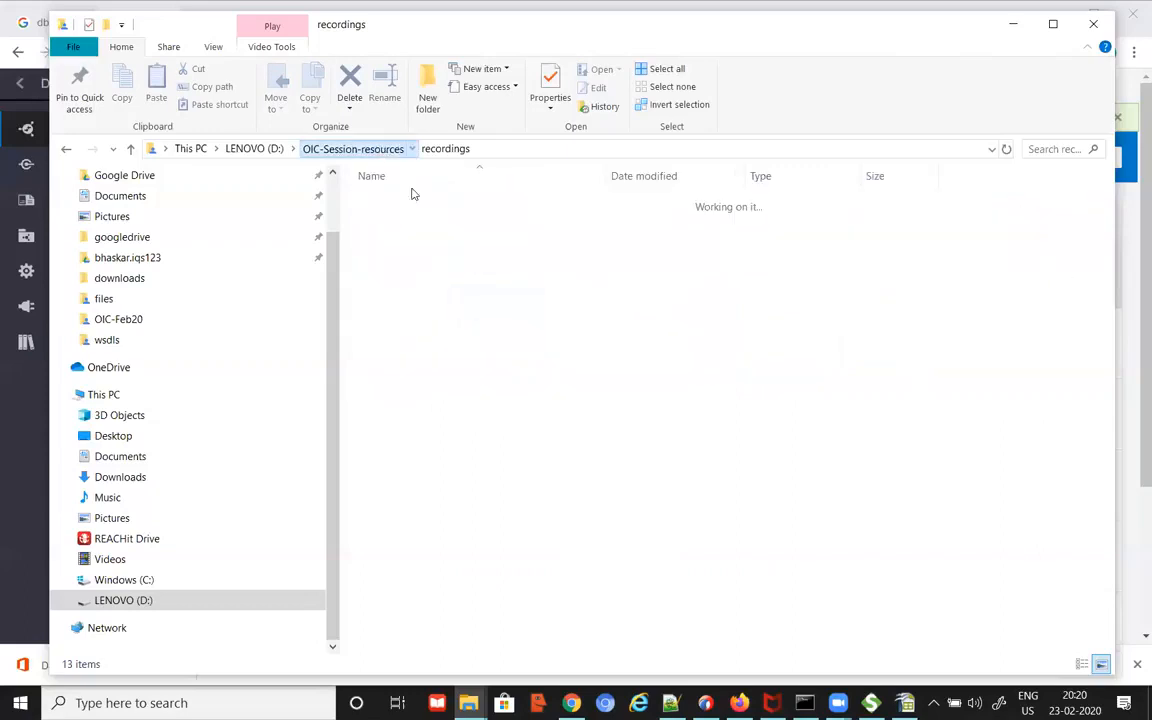
key(alt+Tab)
scroll(495, 637, down, 14)
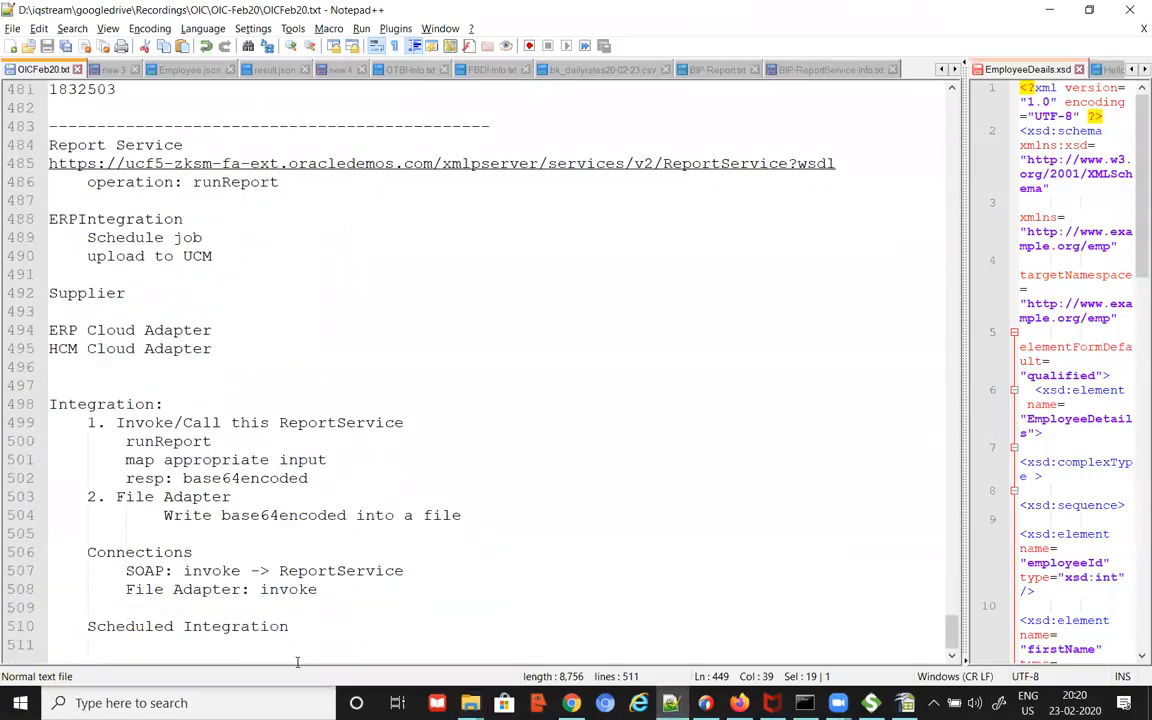
click(328, 644)
key(Return)
key(BackSpace)
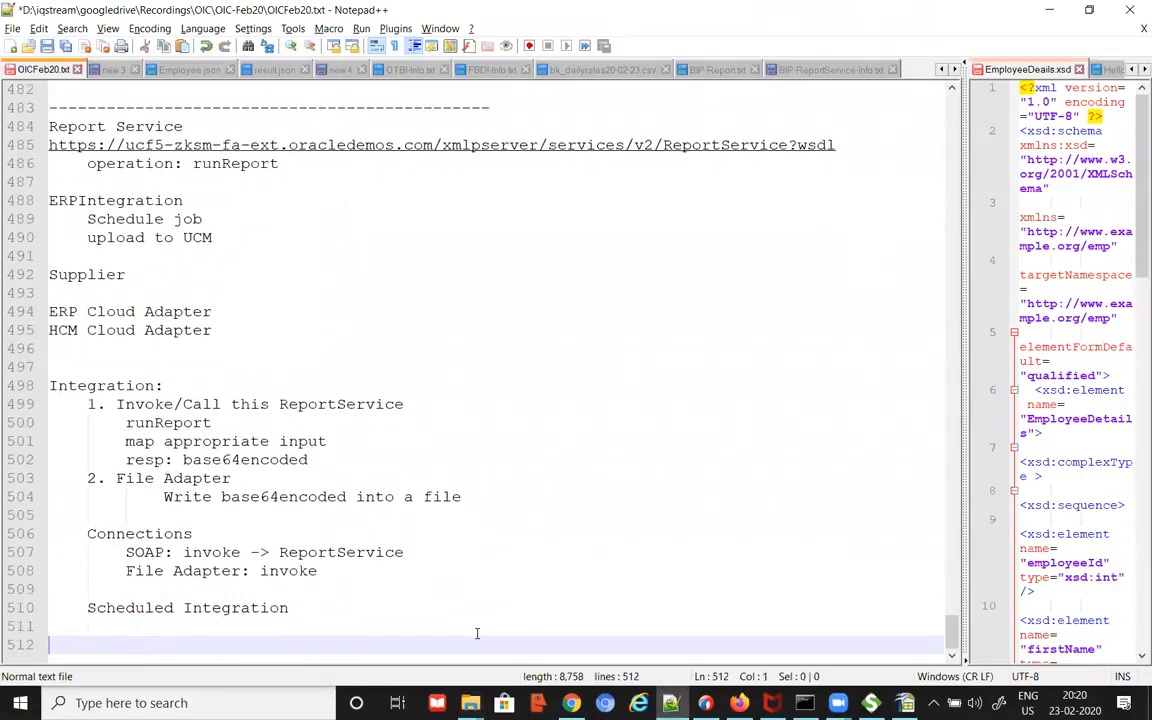
text(-------------------------------------------)
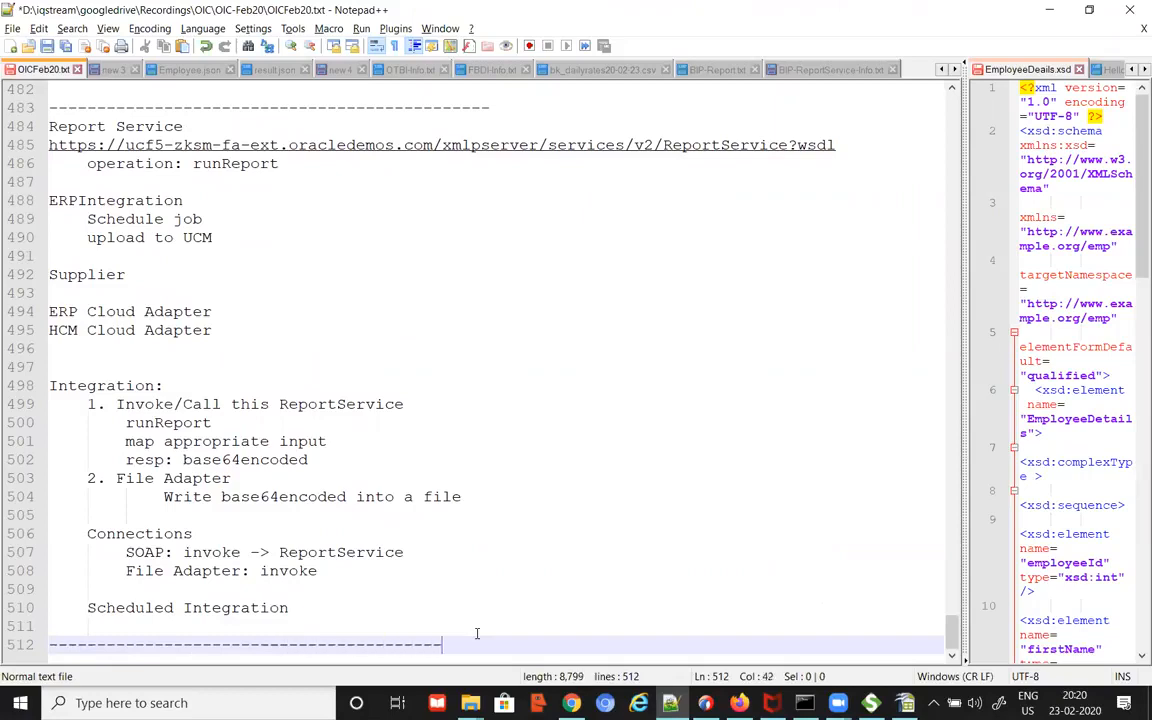
key(Return)
key(Return)
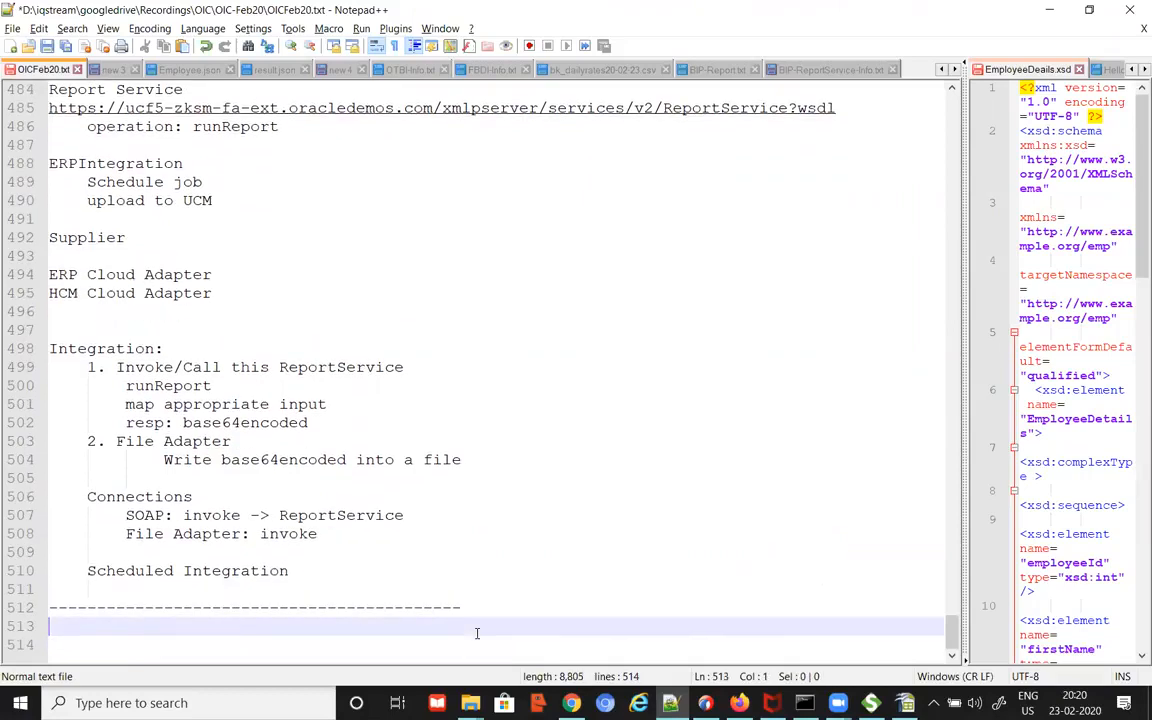
Step: List Greetings, PO Processing with indented ValidateCC, and FTP with '3 different use cases' and 'additional case'
text(Greetings)
key(Return)
text(PO Processing)
key(Return)
text(ValidateCC)
key(Return)
key(Up)
key(Tab)
key(Down)
text(FTP)
key(Return)
key(Tab)
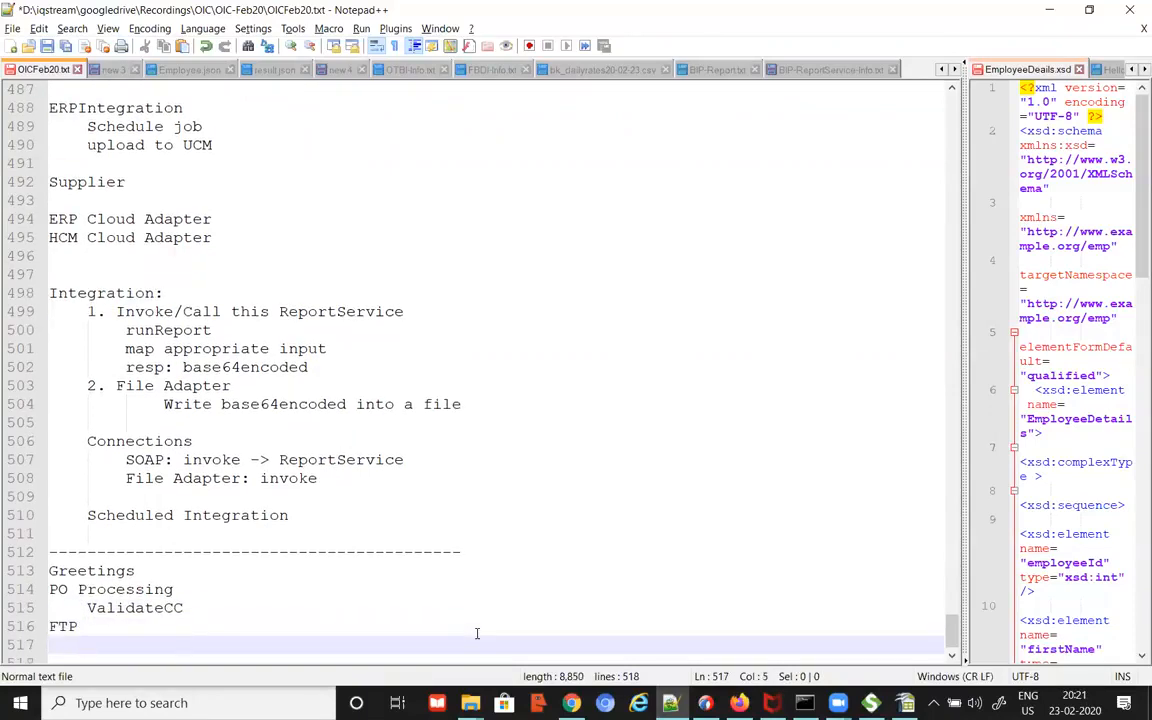
text(3 different )
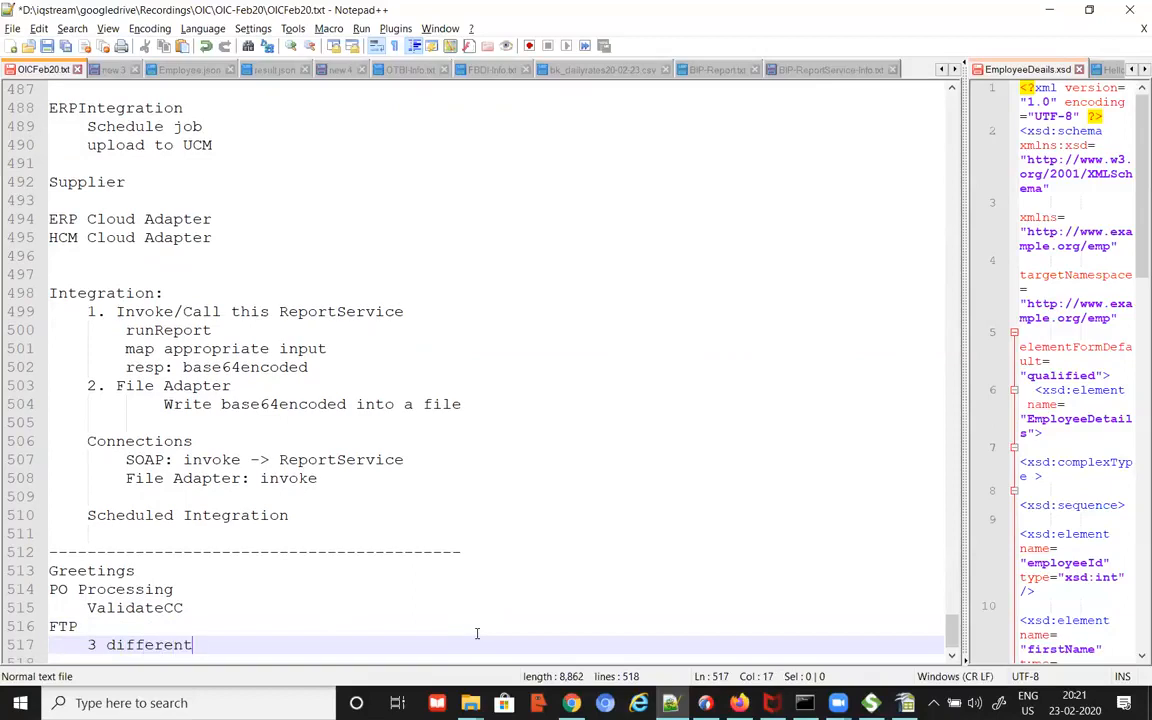
text(use cases)
key(Return)
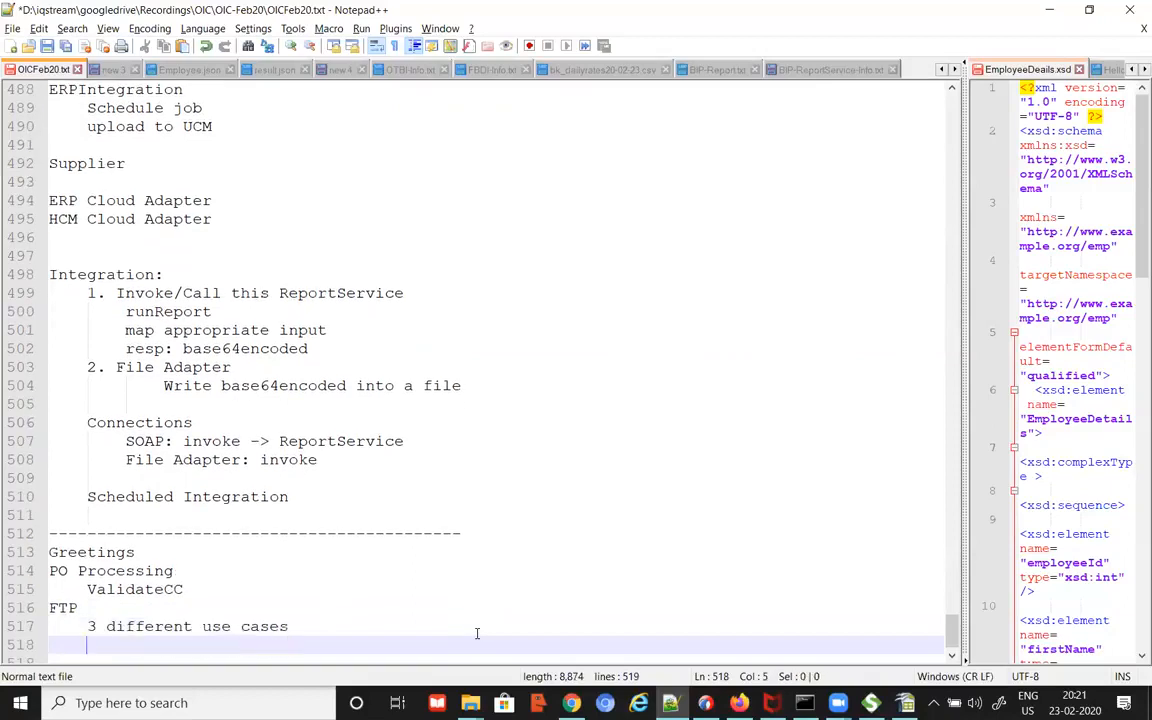
text(additional case)
Step: Check the two FTP assignment lines earlier in the notes
scroll(477, 633, up, 20)
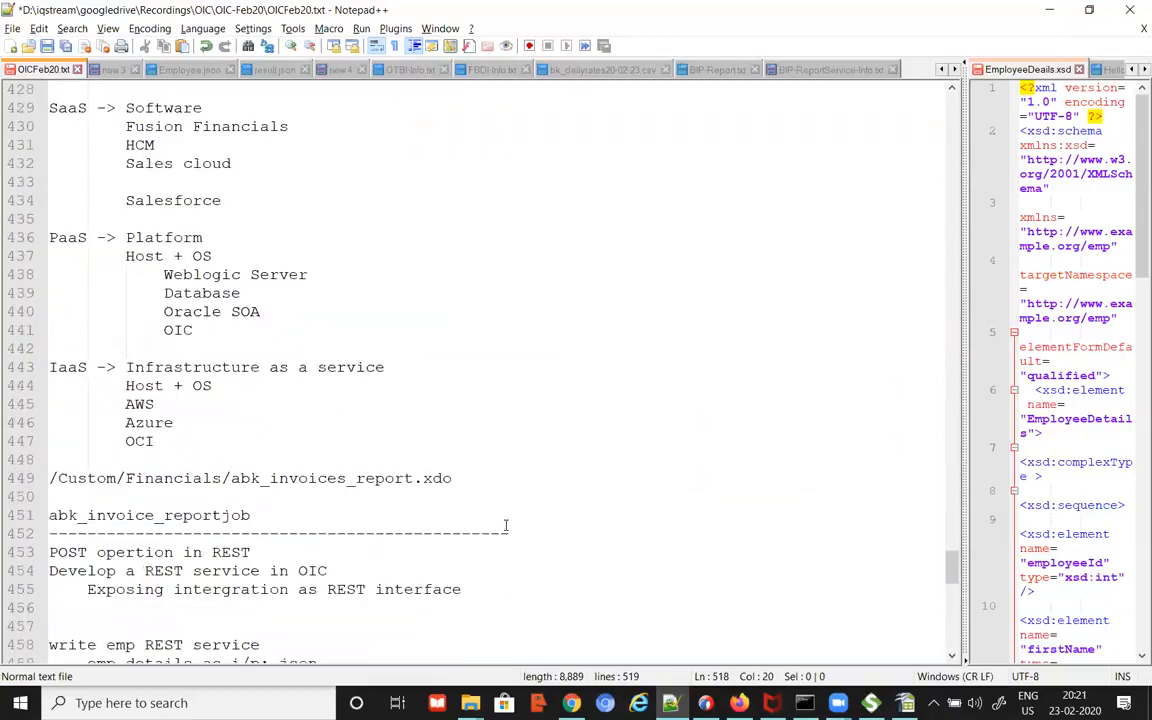
scroll(508, 522, up, 14)
scroll(507, 514, down, 9)
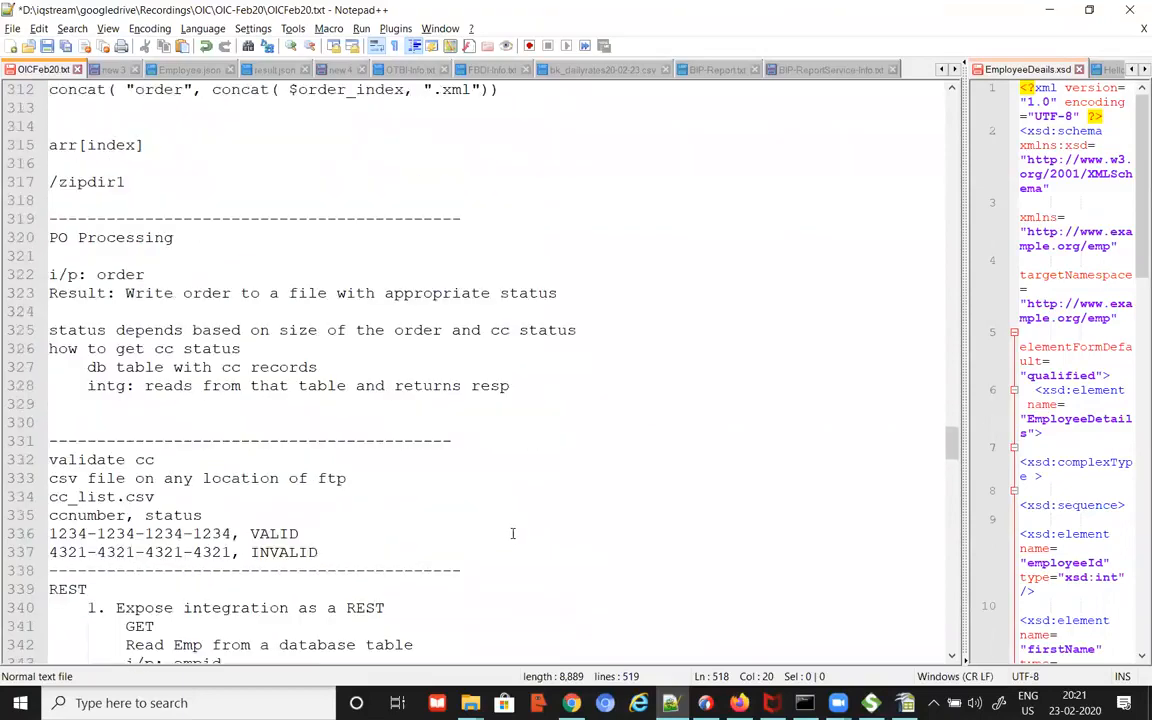
scroll(517, 530, up, 11)
scroll(518, 523, down, 1)
scroll(519, 525, up, 12)
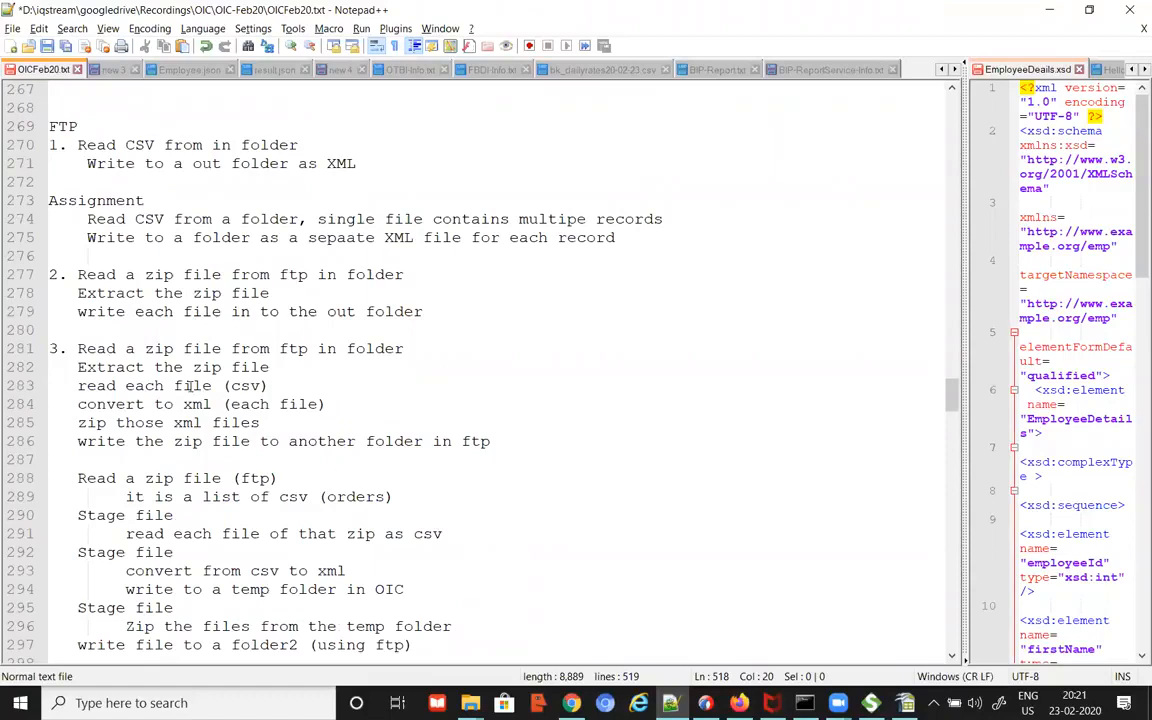
click(88, 237)
drag(172, 237, 425, 237)
drag(87, 219, 659, 247)
click(684, 258)
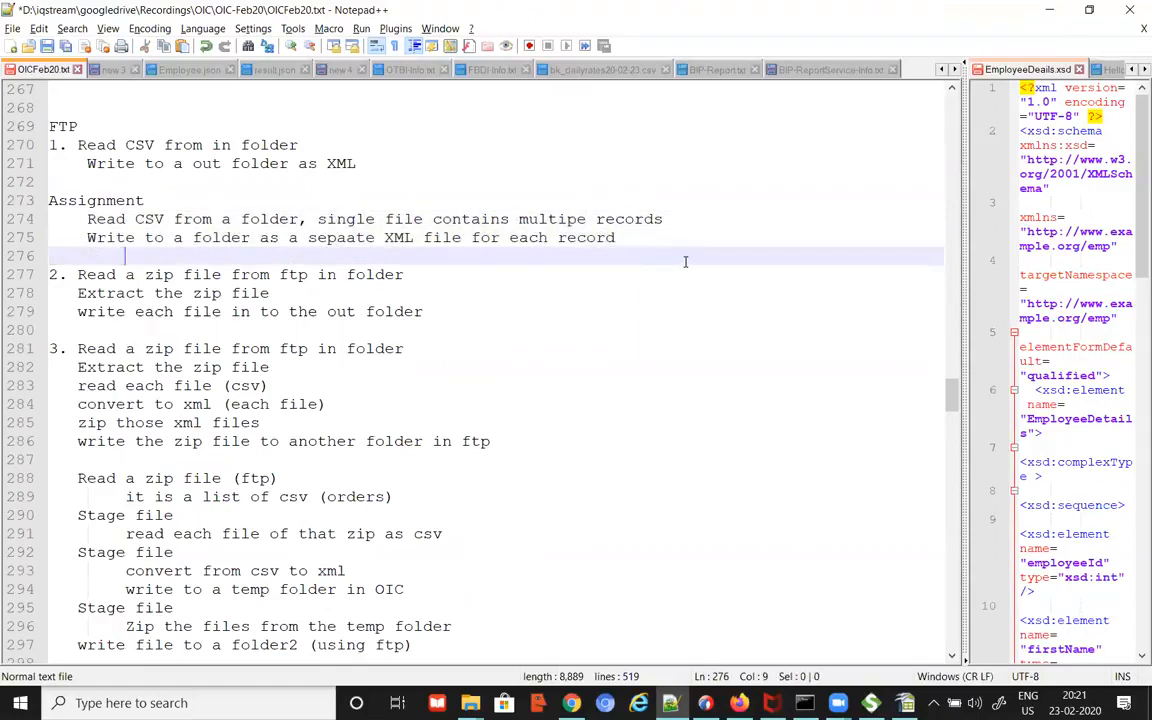
key(alt+Tab)
key(alt+Tab)
key(alt+Tab)
key(alt+Tab)
key(Tab)
Step: Add a REST entry with indented GET and POST lines at the end of the list
scroll(533, 399, down, 13)
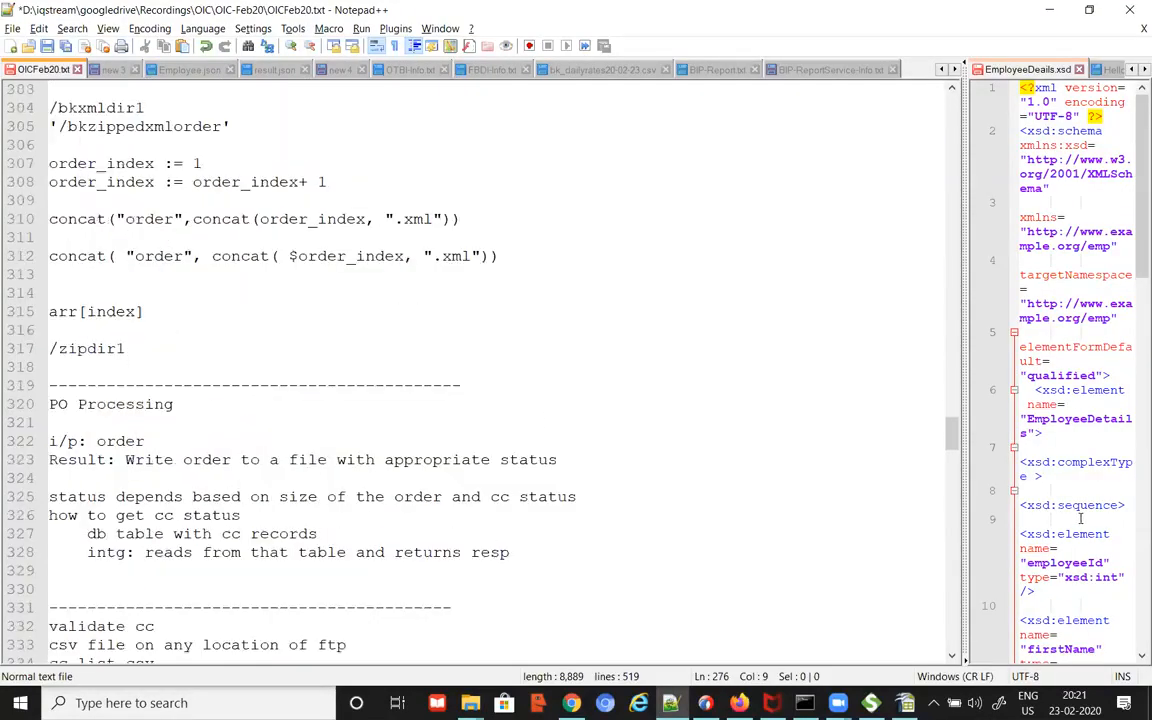
drag(952, 430, 947, 628)
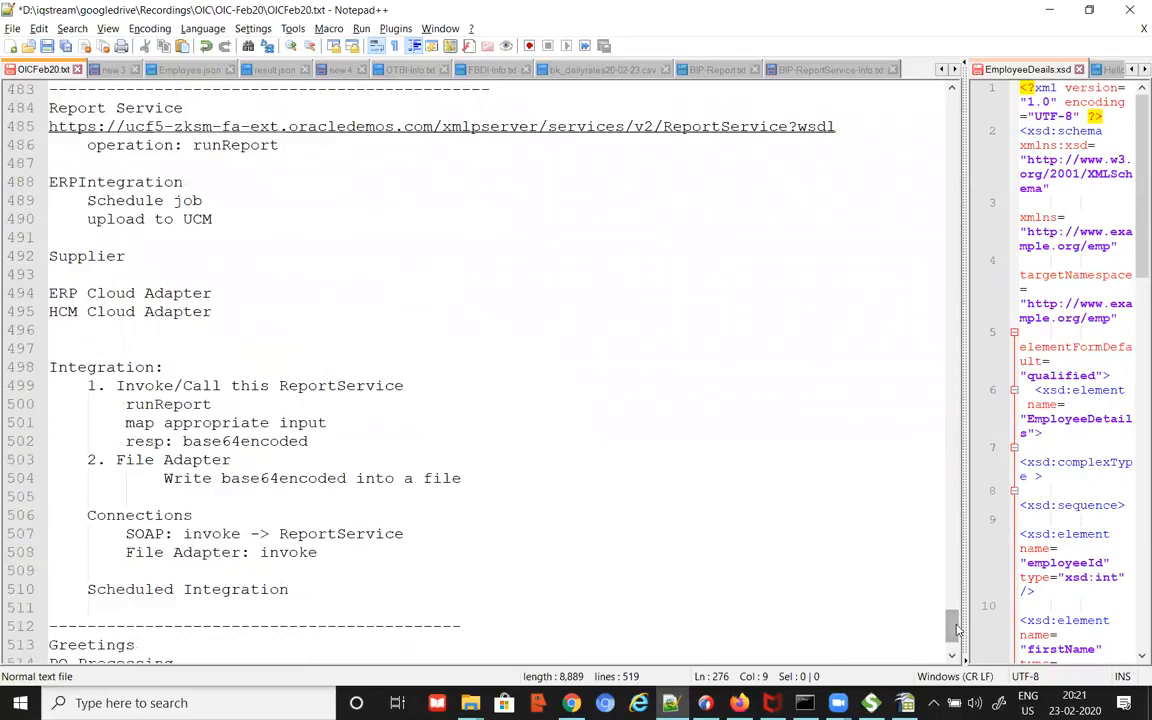
scroll(856, 565, down, 2)
click(488, 641)
key(Return)
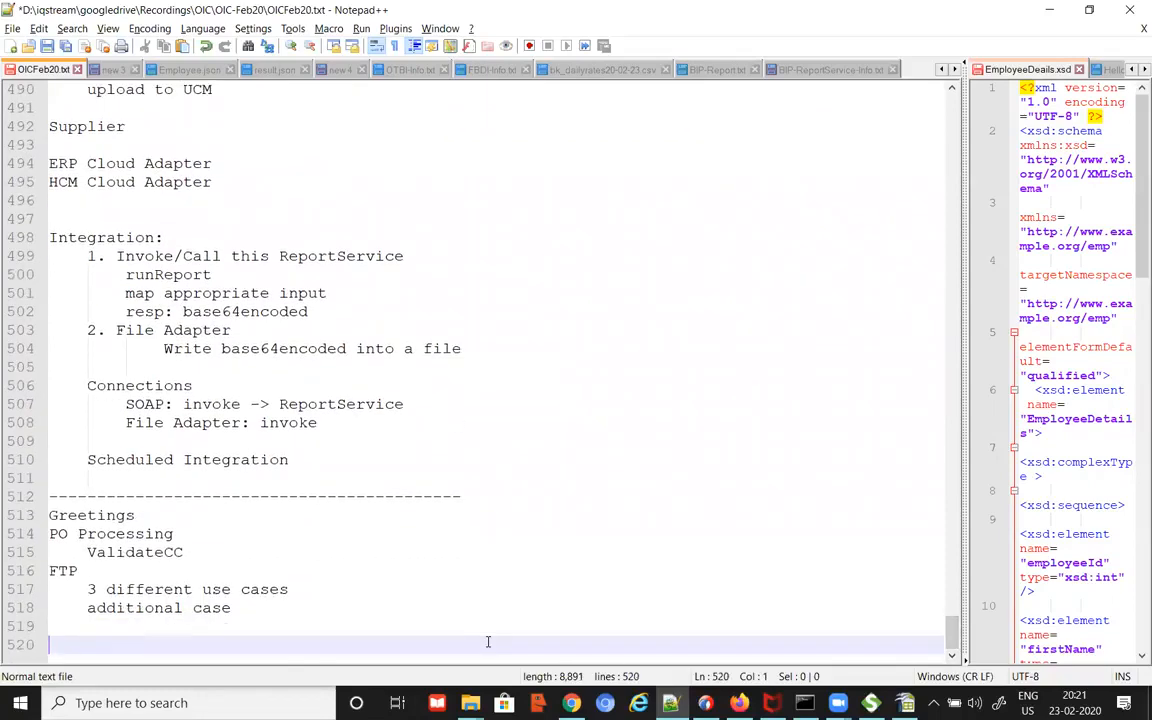
text(REST)
key(Return)
key(Tab)
text(GET)
key(Return)
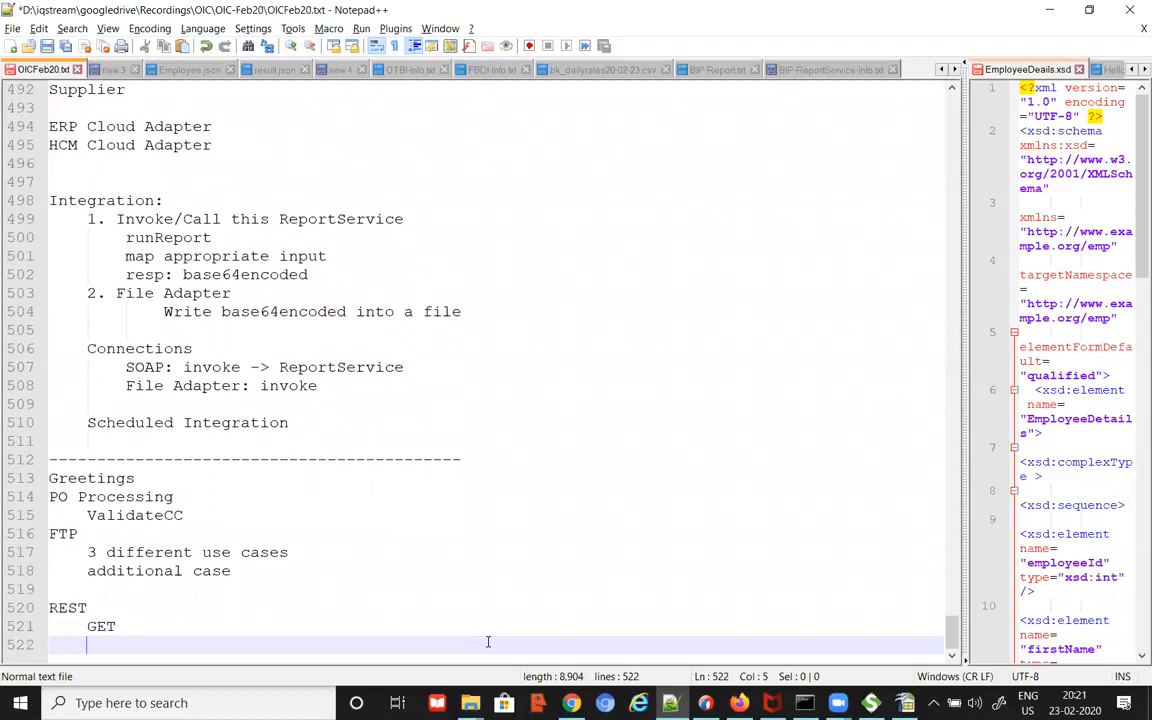
text(POST)
Step: Under POST, add 'case1: write ftp' and 'case2: inserting employees table'
key(Return)
key(Tab)
text(case1: write ftp)
key(Return)
text(case2: write)
key(BackSpace)
key(BackSpace)
key(BackSpace)
key(BackSpace)
key(BackSpace)
text(inserting emlo)
key(BackSpace)
key(BackSpace)
text(ployees tabl)
key(BackSpace)
text(ble)
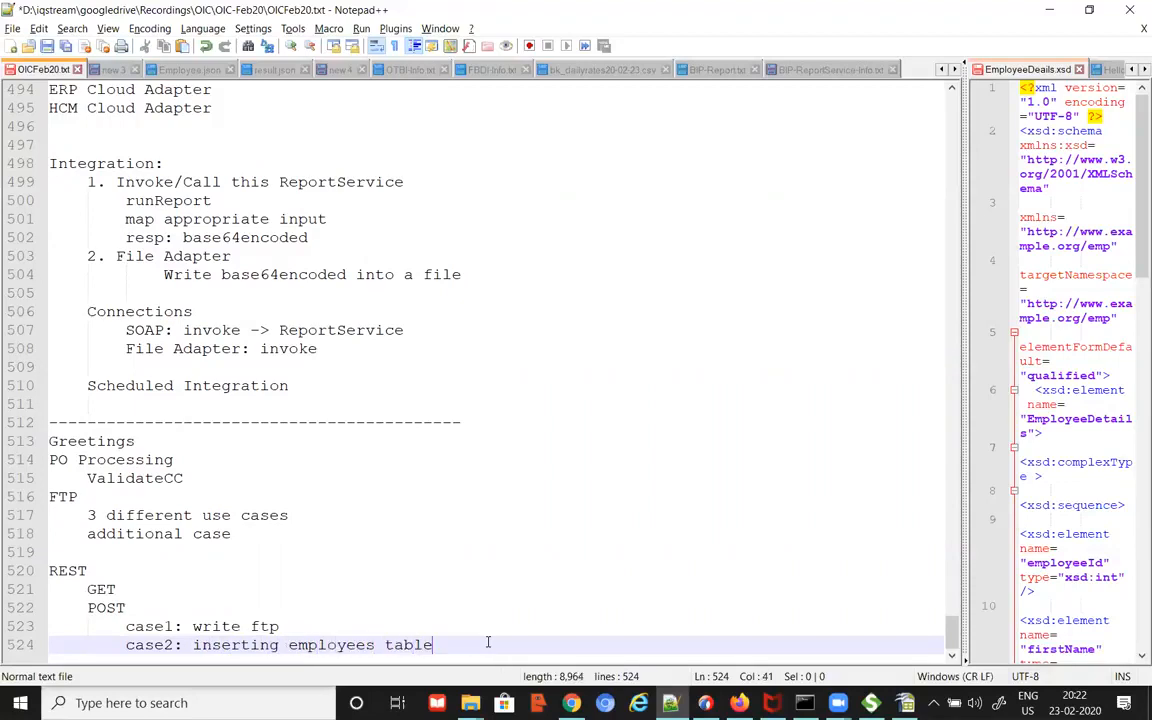
Step: Add BIP Report, OTBI Report and ReportService Integration as new lines after the POST cases
click(264, 645)
click(518, 634)
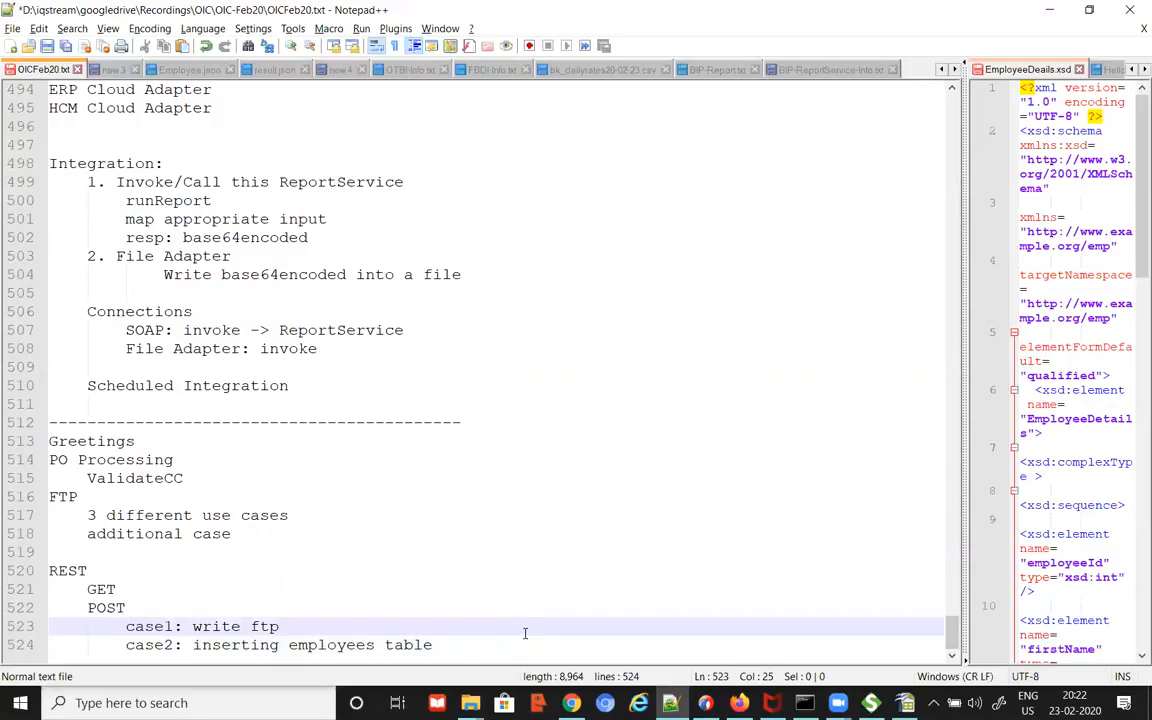
click(526, 640)
key(Return)
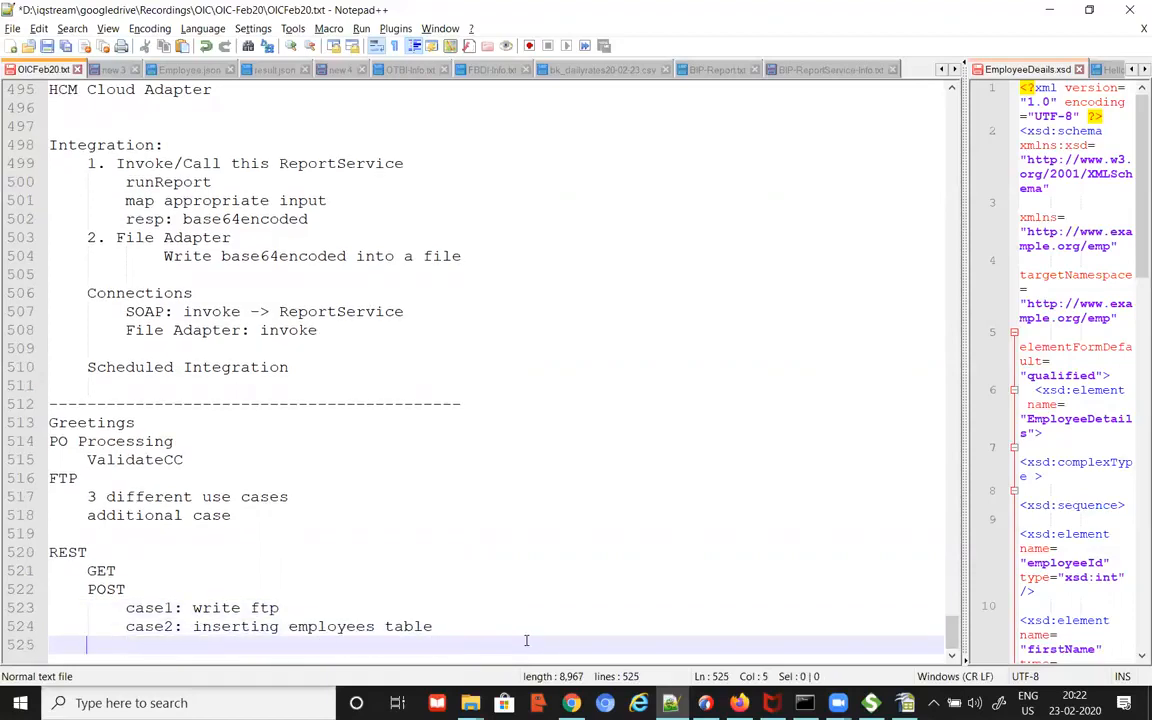
text(BIP Report)
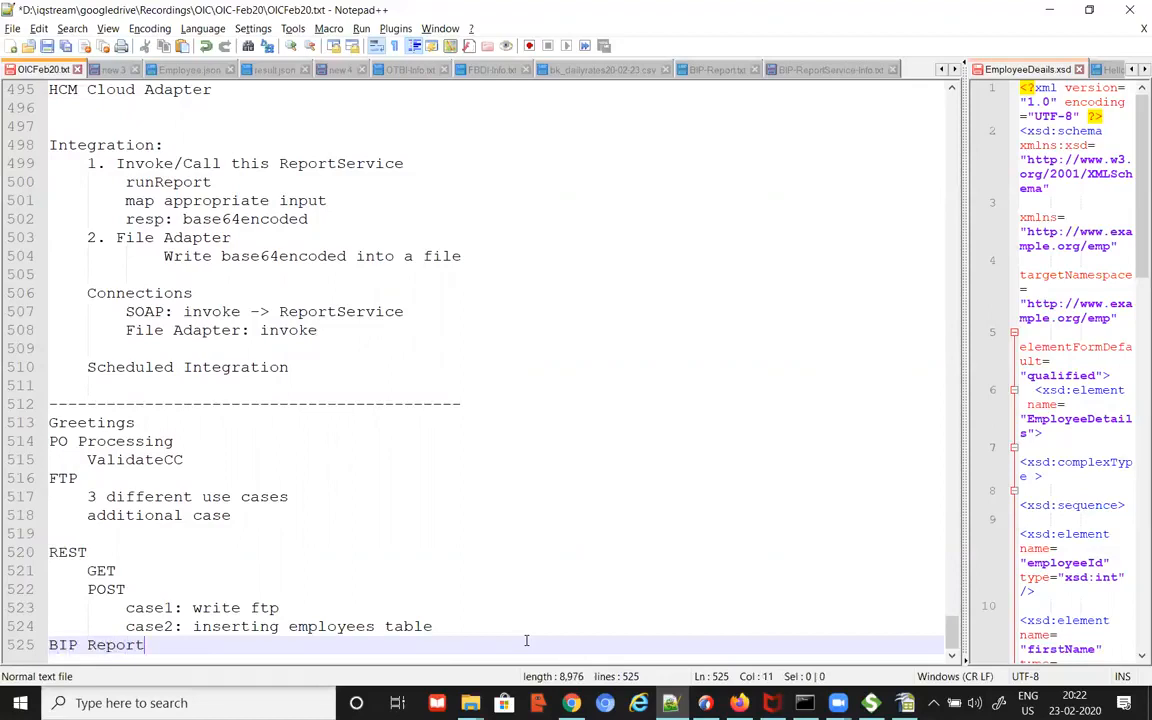
key(Return)
text(OTBI Report)
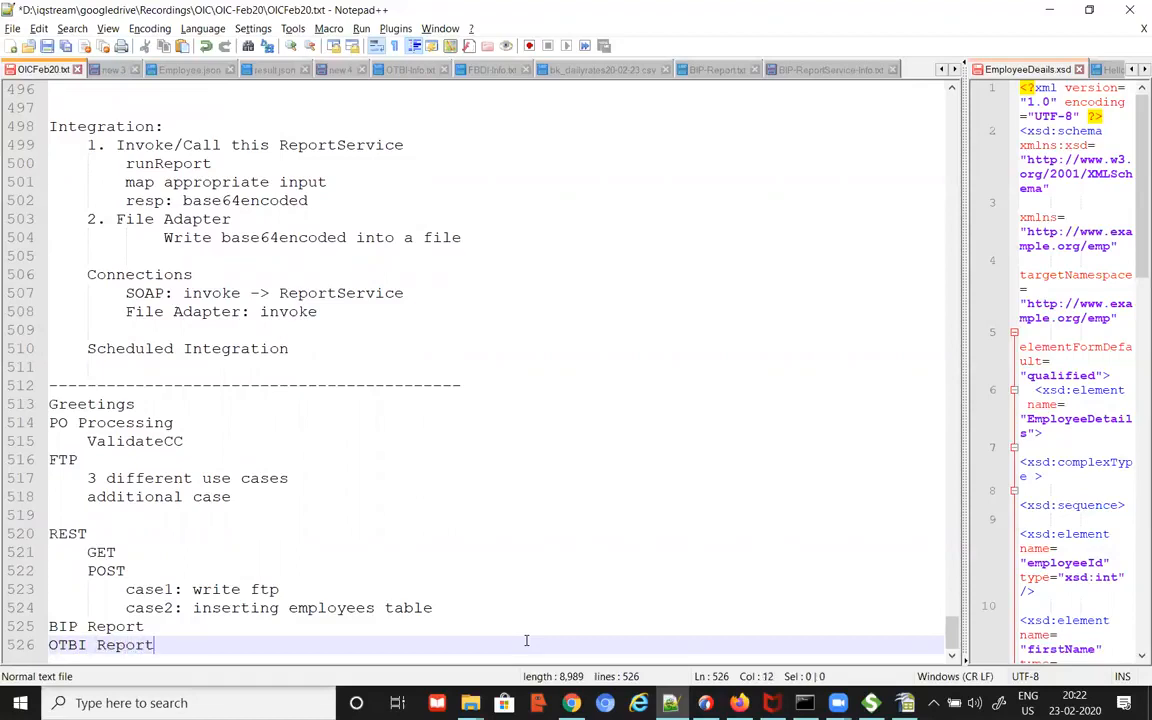
key(Return)
text(Rep)
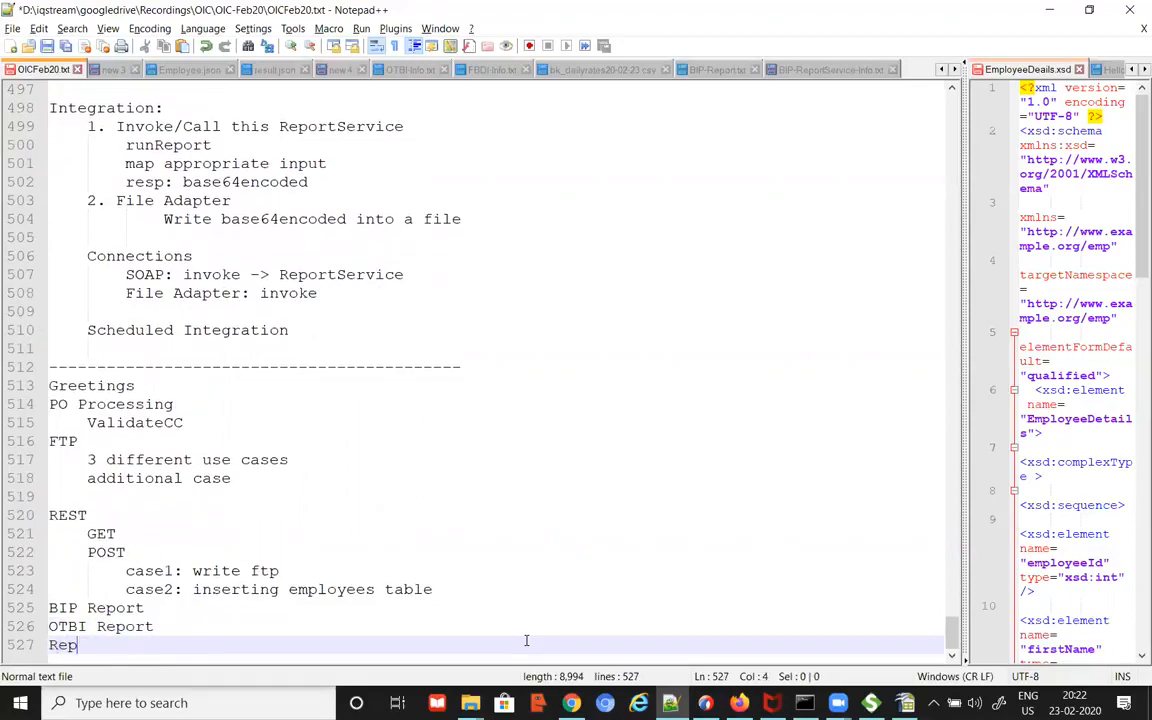
text(ortSer)
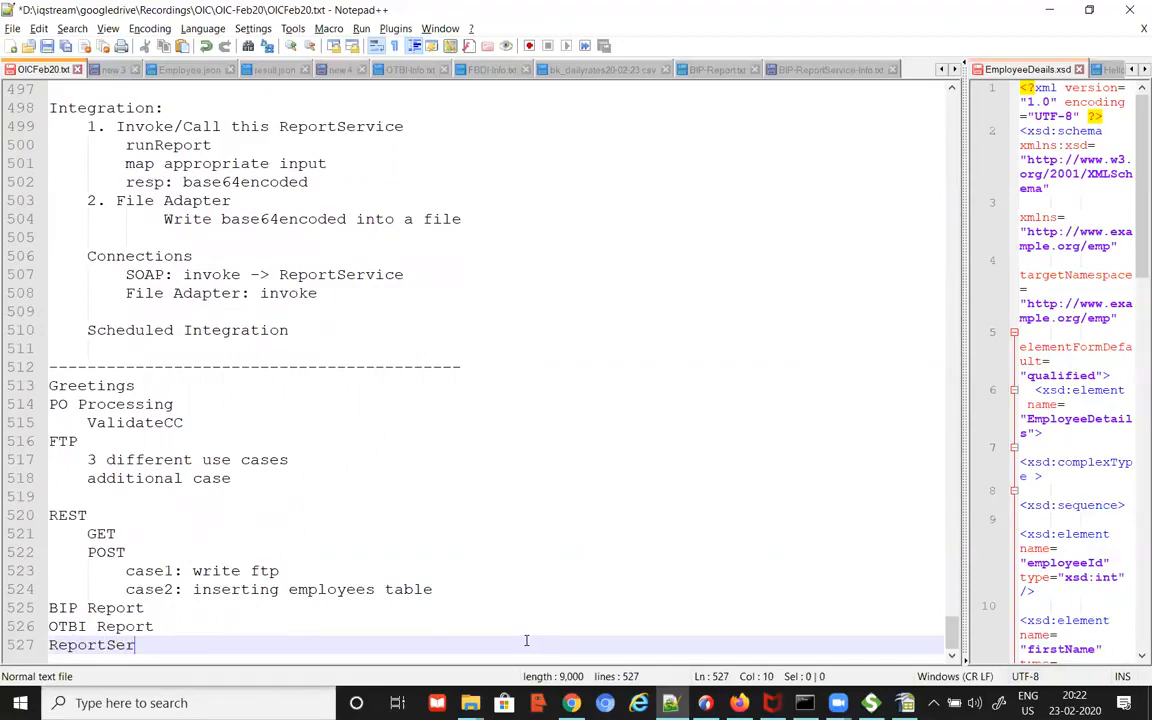
text(vice Integration)
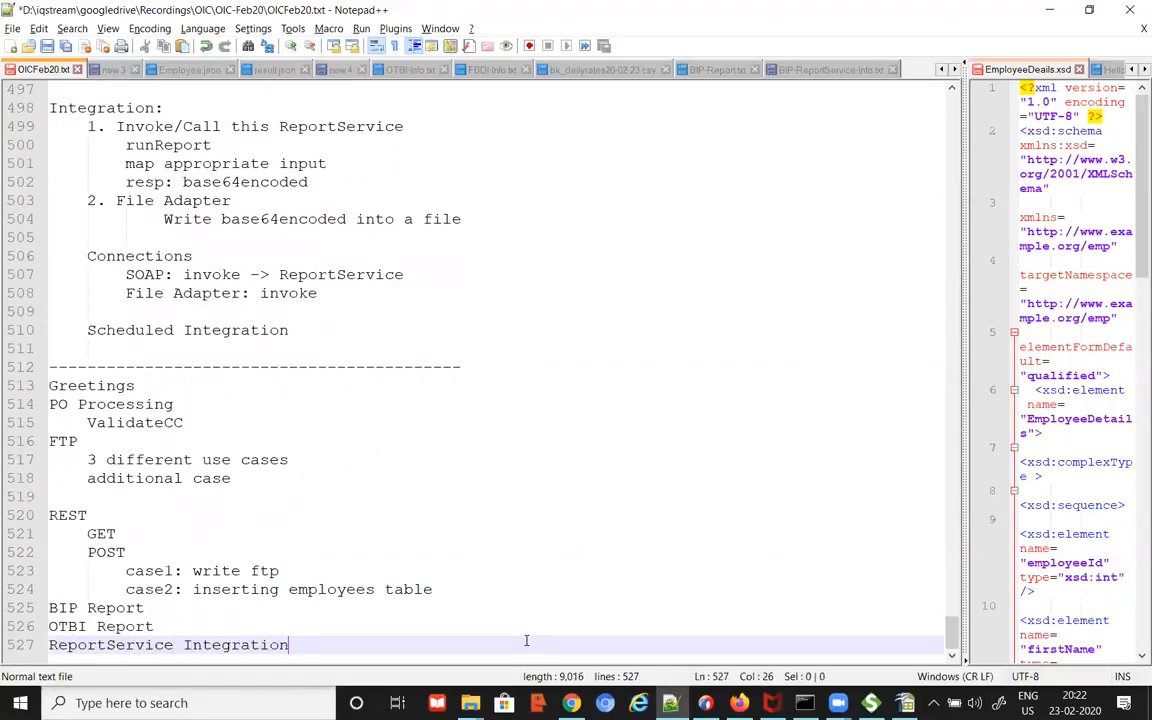
key(Return)
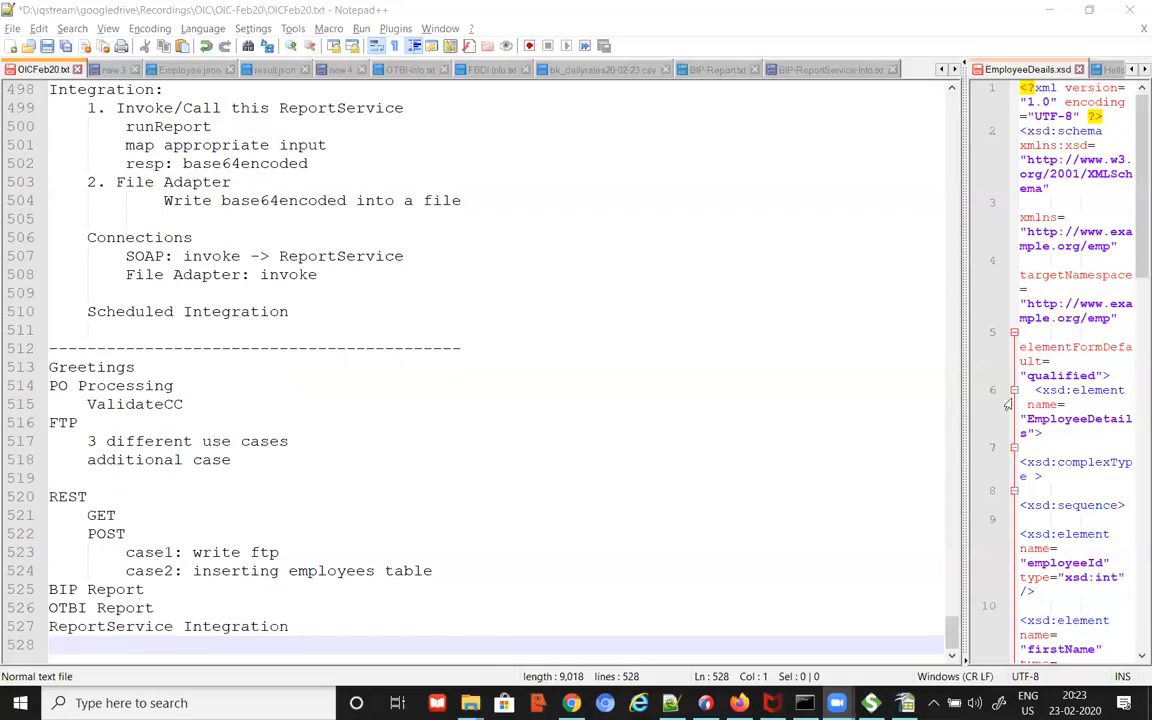
Step: Return to the Oracle Integrations list and check the actions menus for bk_write_emp1_ing and bk_fusion_bipreport_intg
click(571, 703)
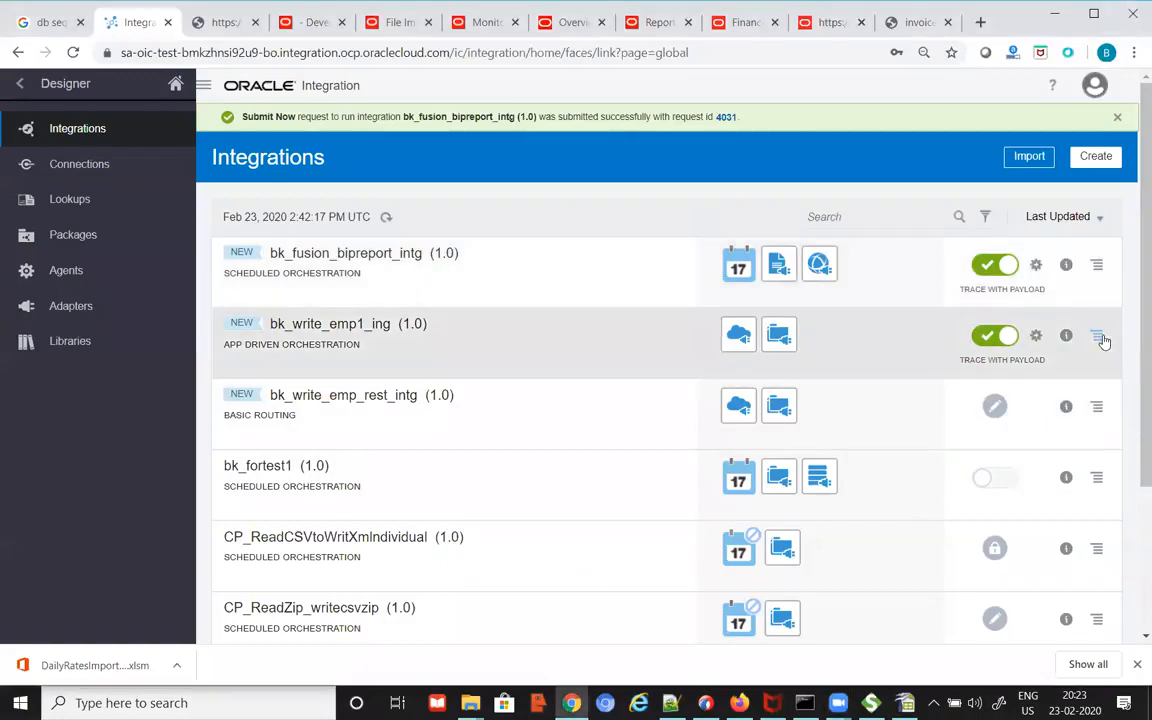
click(1097, 338)
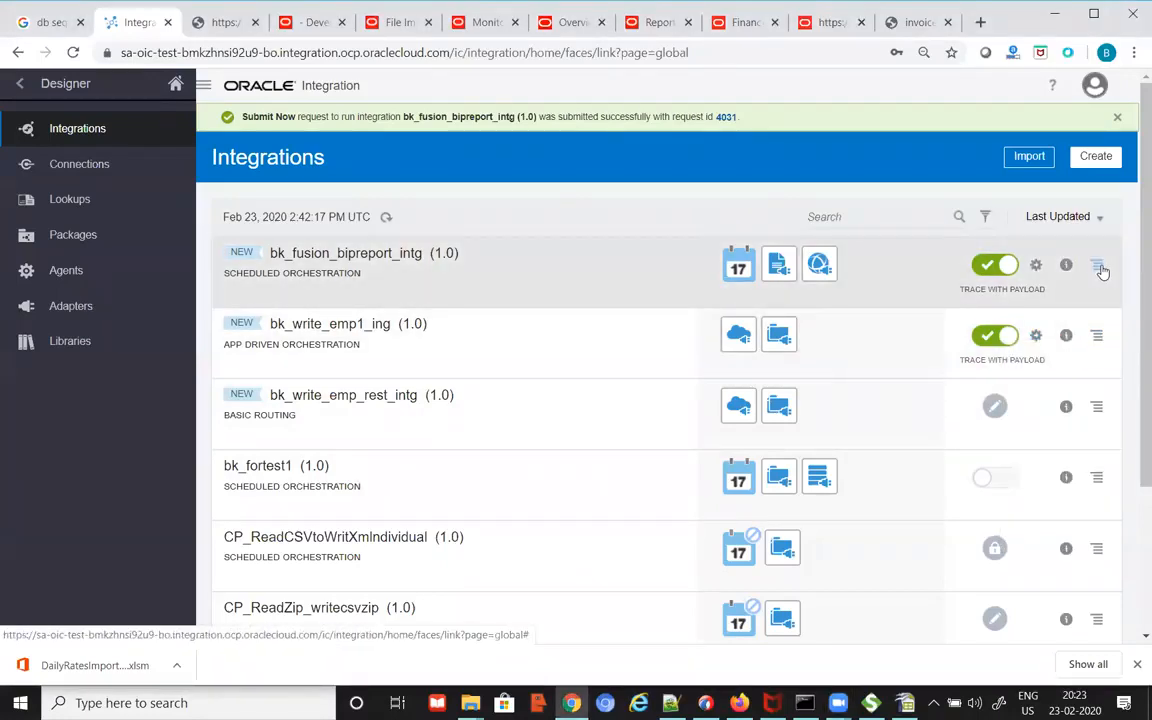
click(1097, 267)
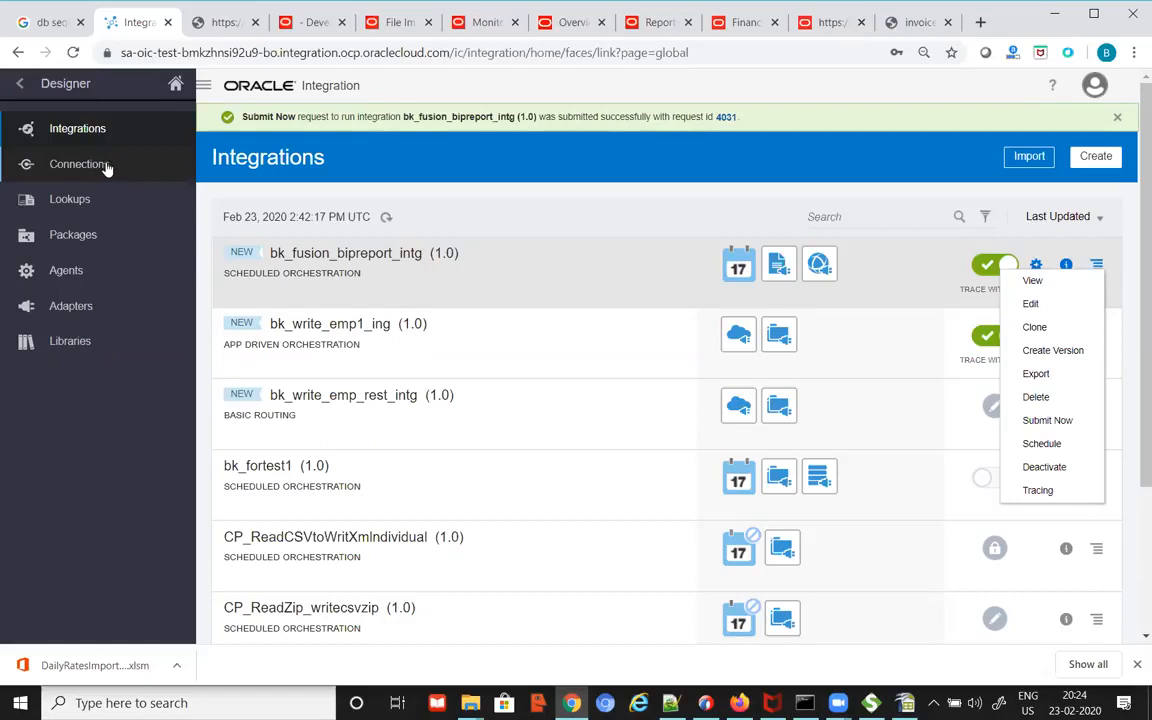
click(817, 86)
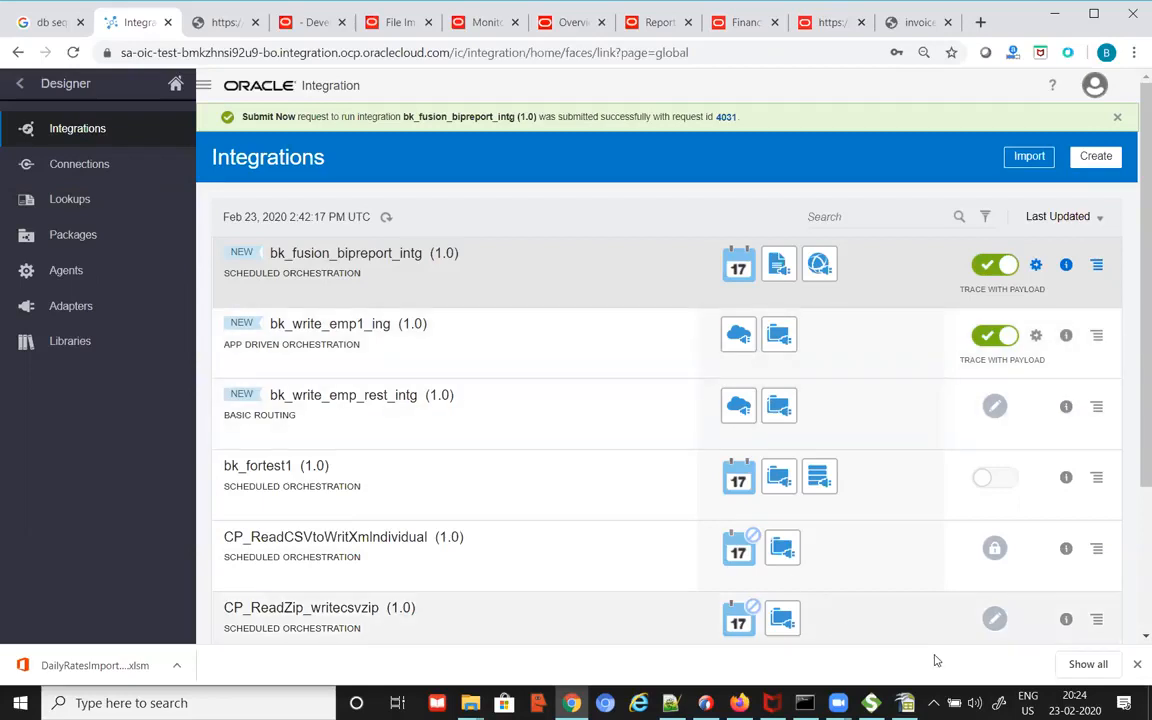
mouse_move(871, 703)
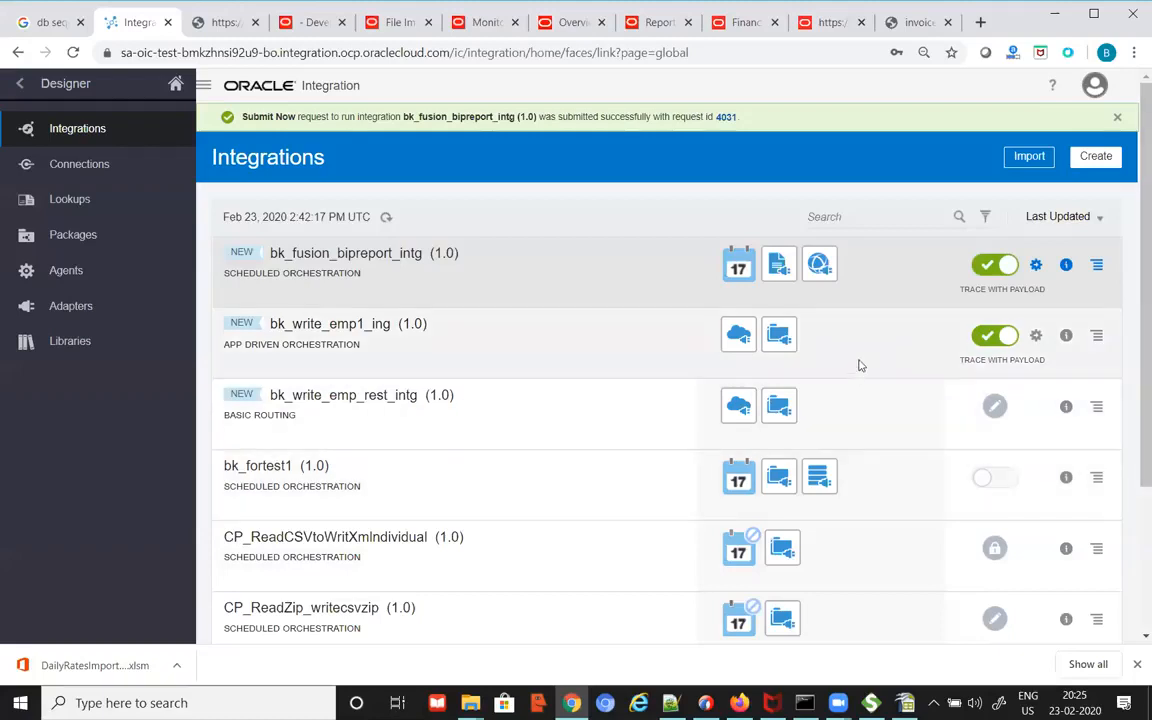
Step: View bk_fusion_bipreport_intg's orchestration flow zoomed in, then return to the OICFeb20.txt notes
click(393, 252)
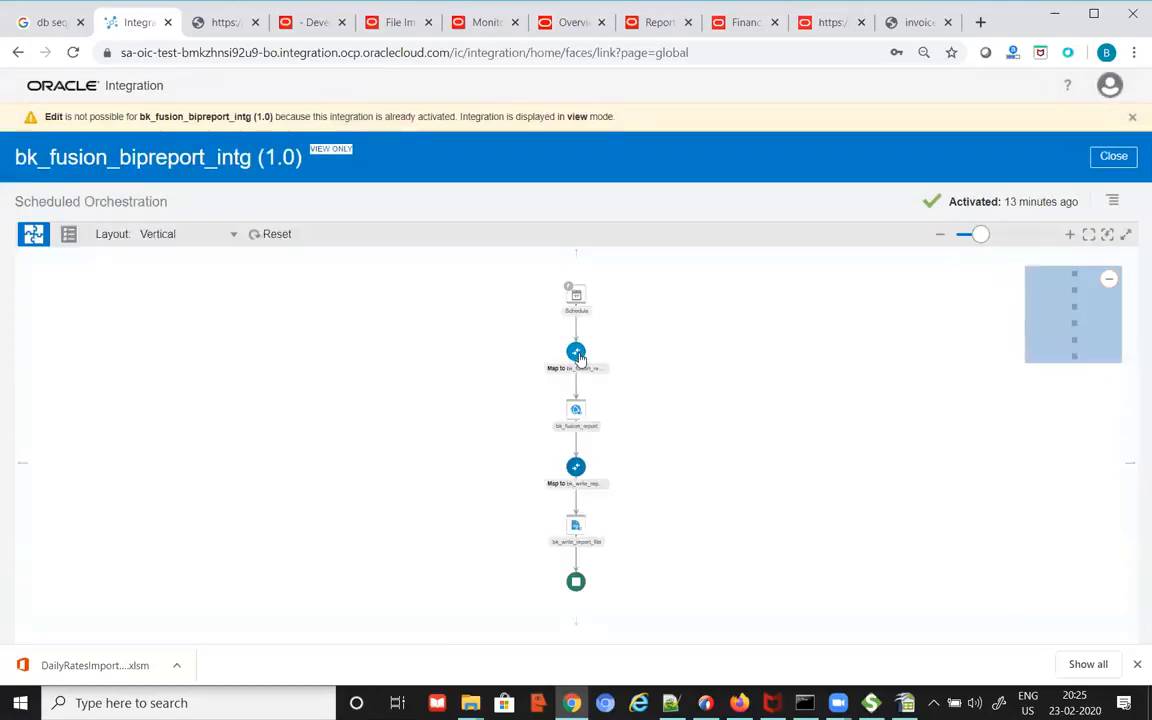
mouse_move(579, 356)
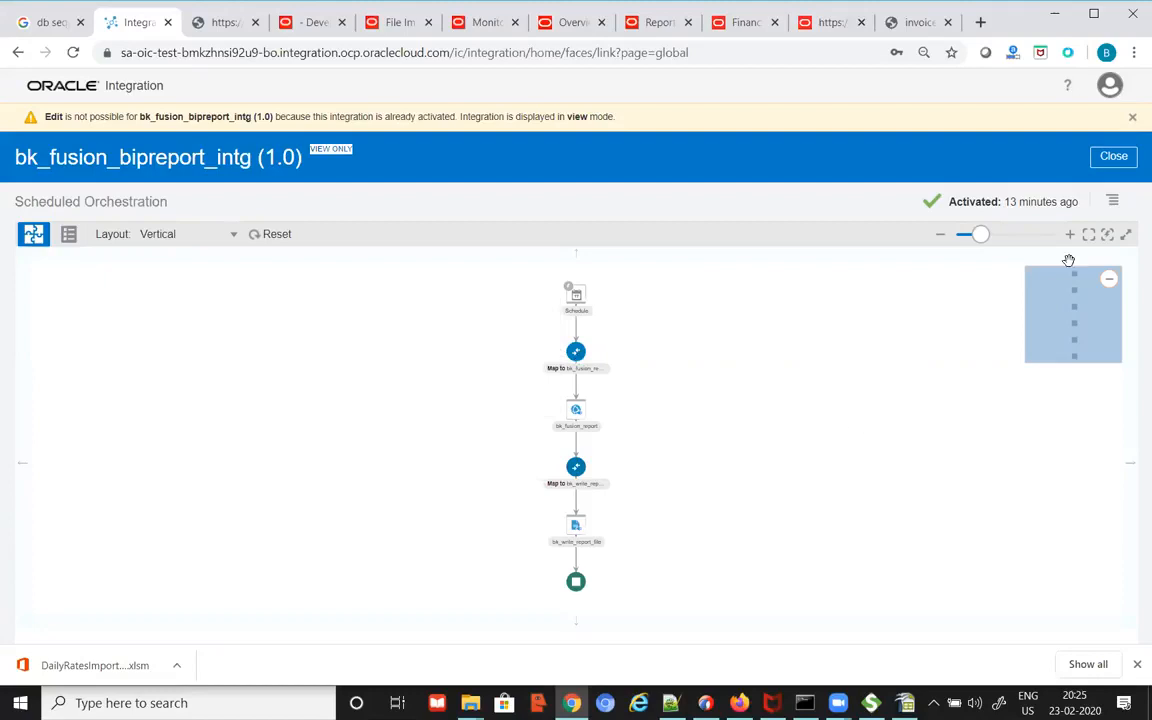
click(996, 240)
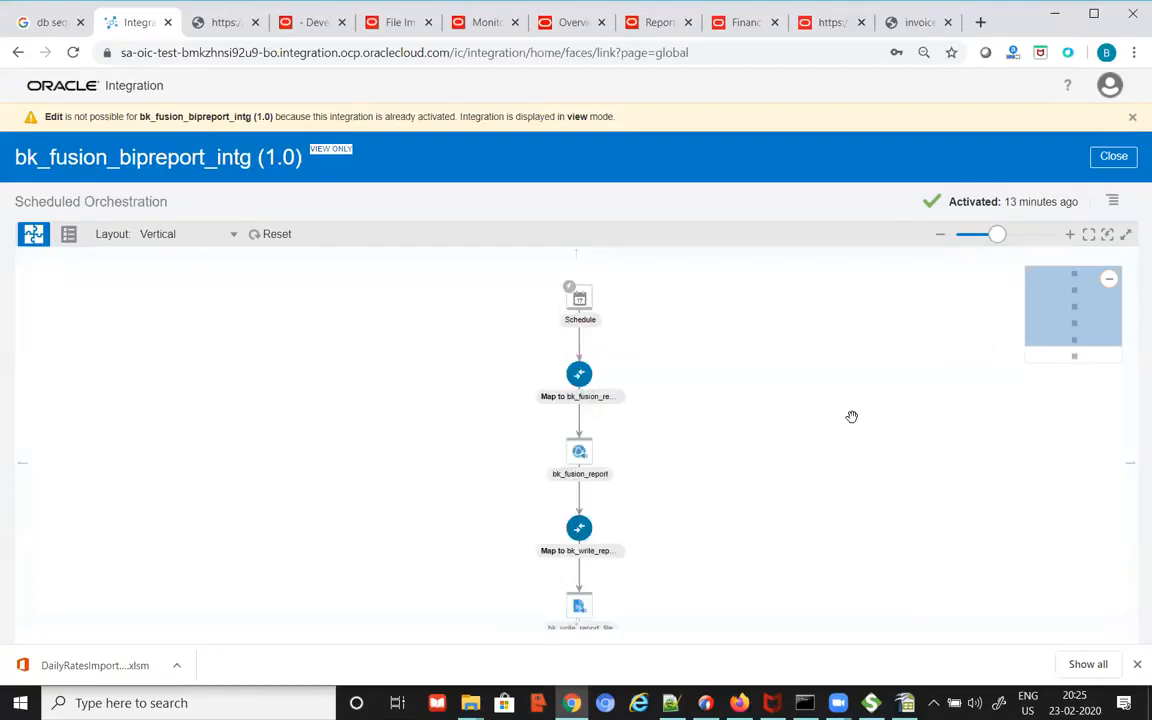
scroll(851, 420, down, 1)
key(alt+Tab)
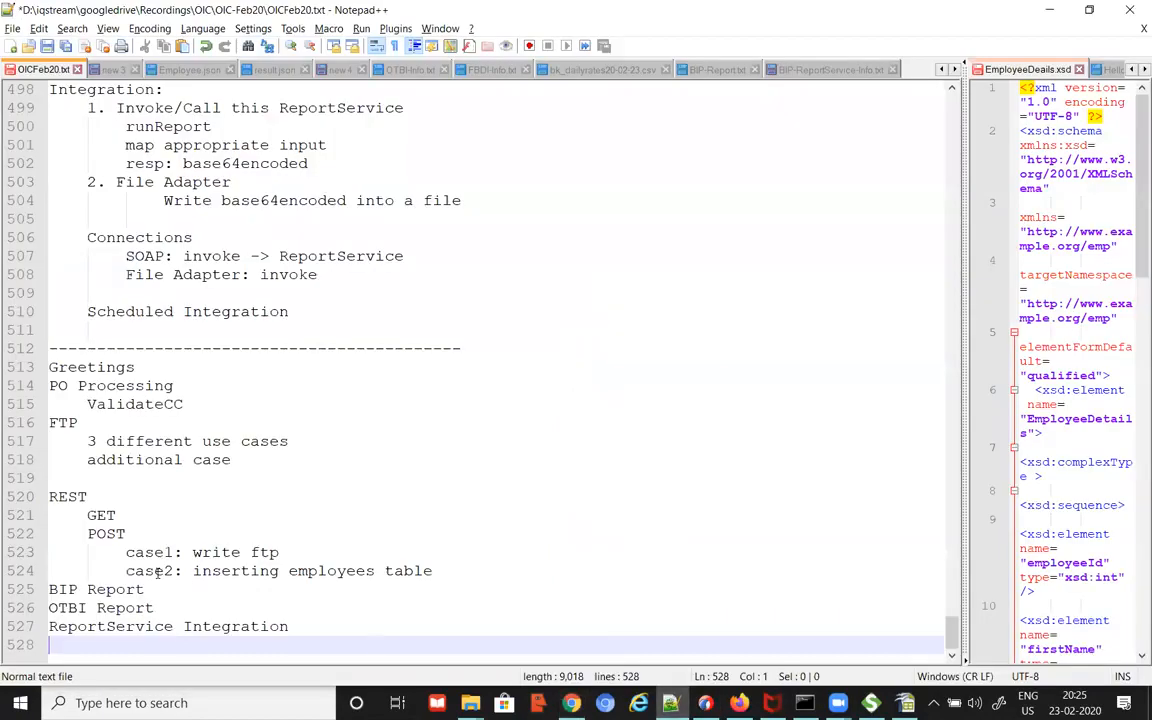
drag(306, 624, 44, 372)
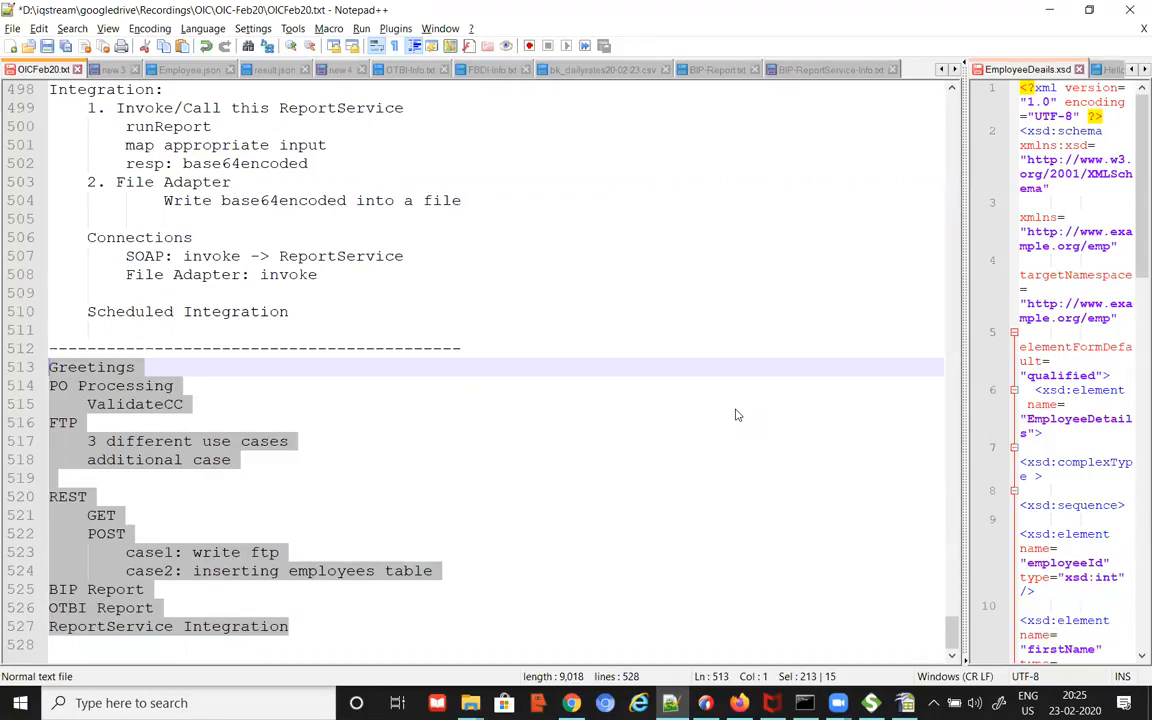
scroll(663, 437, up, 8)
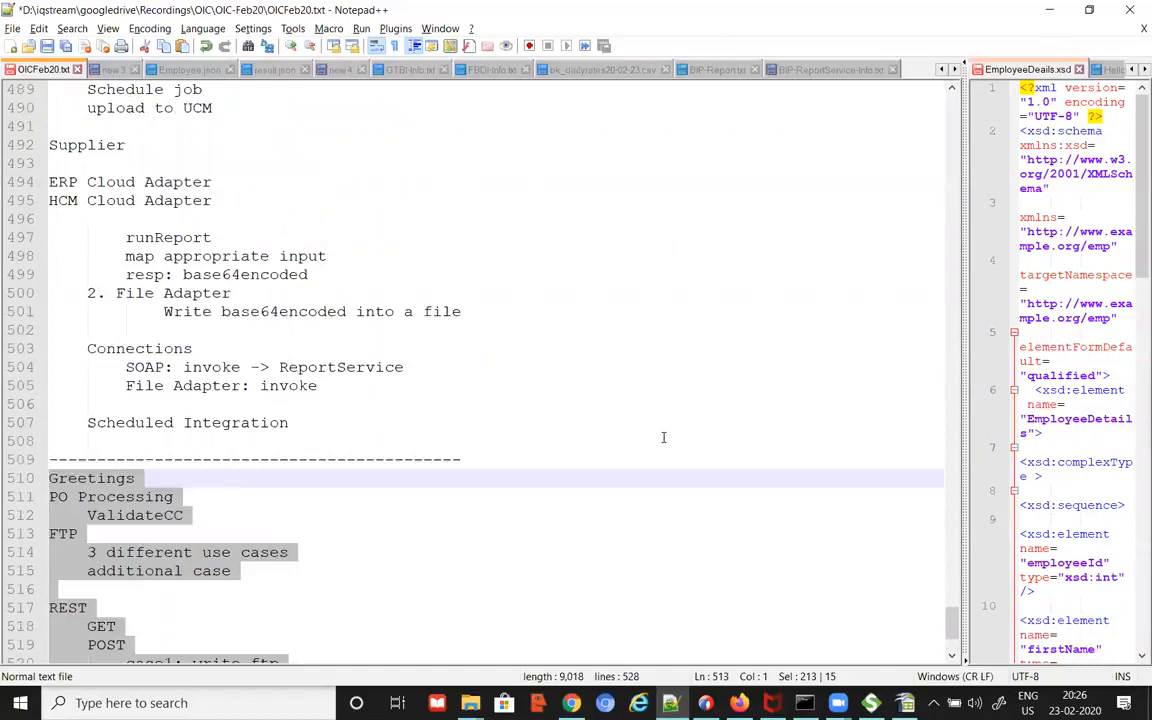
scroll(640, 530, up, 20)
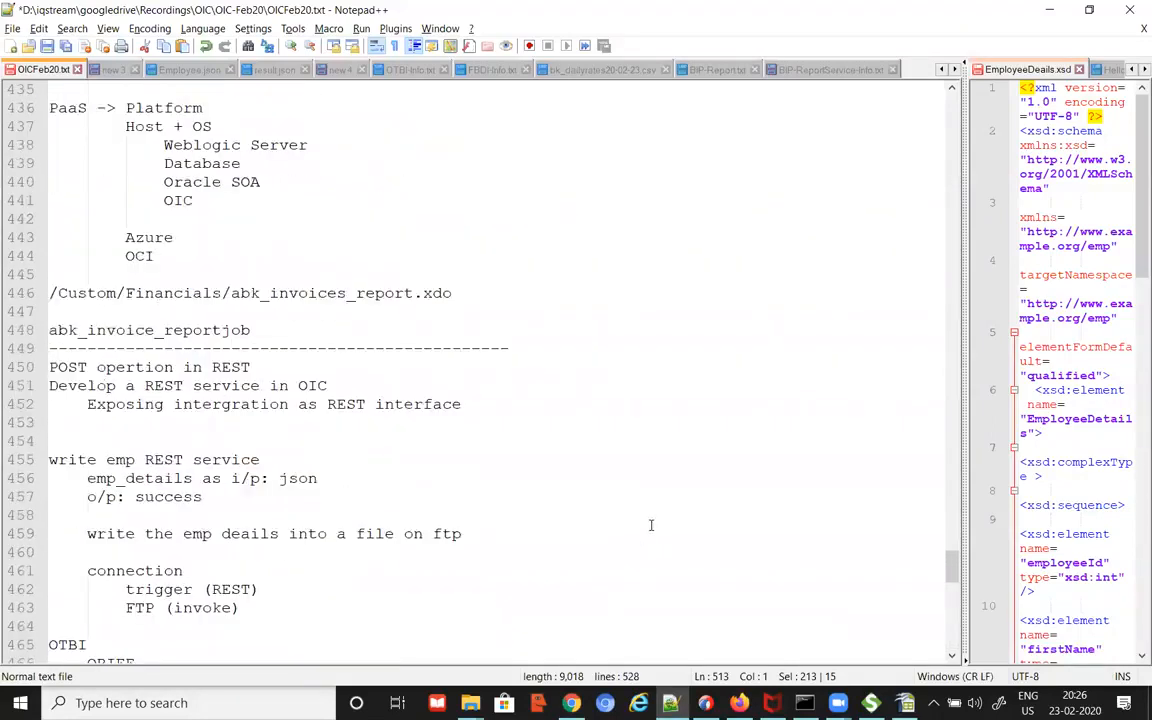
scroll(648, 526, up, 3)
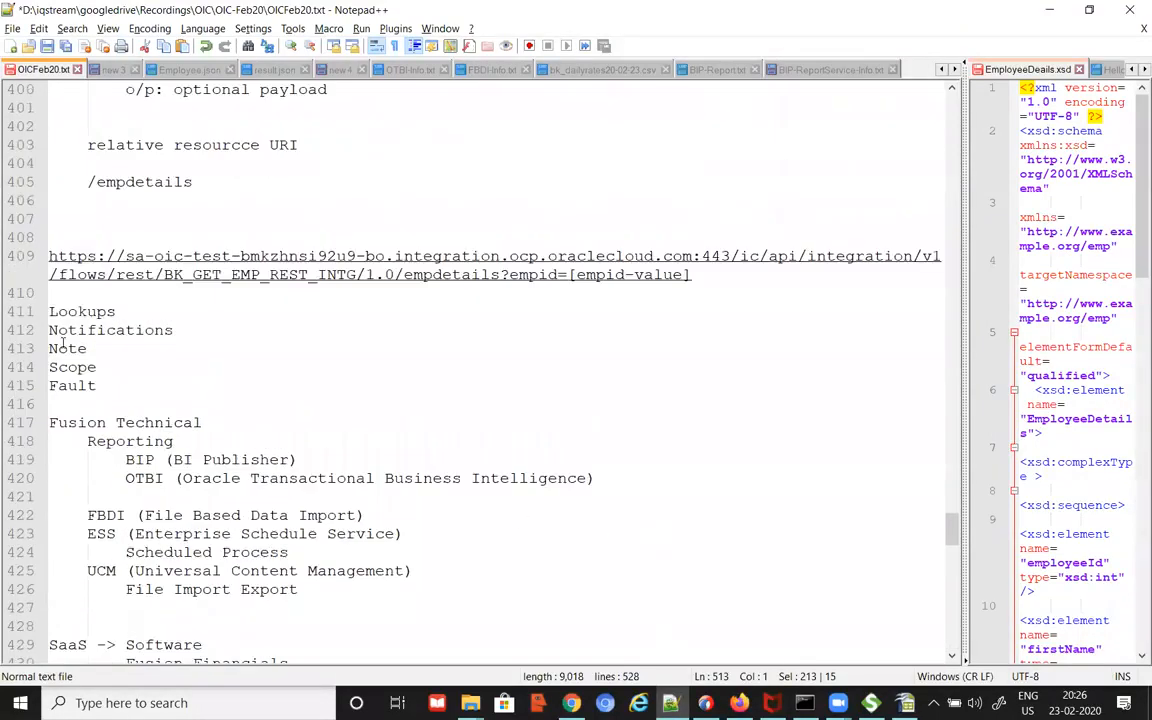
double_click(110, 313)
double_click(117, 330)
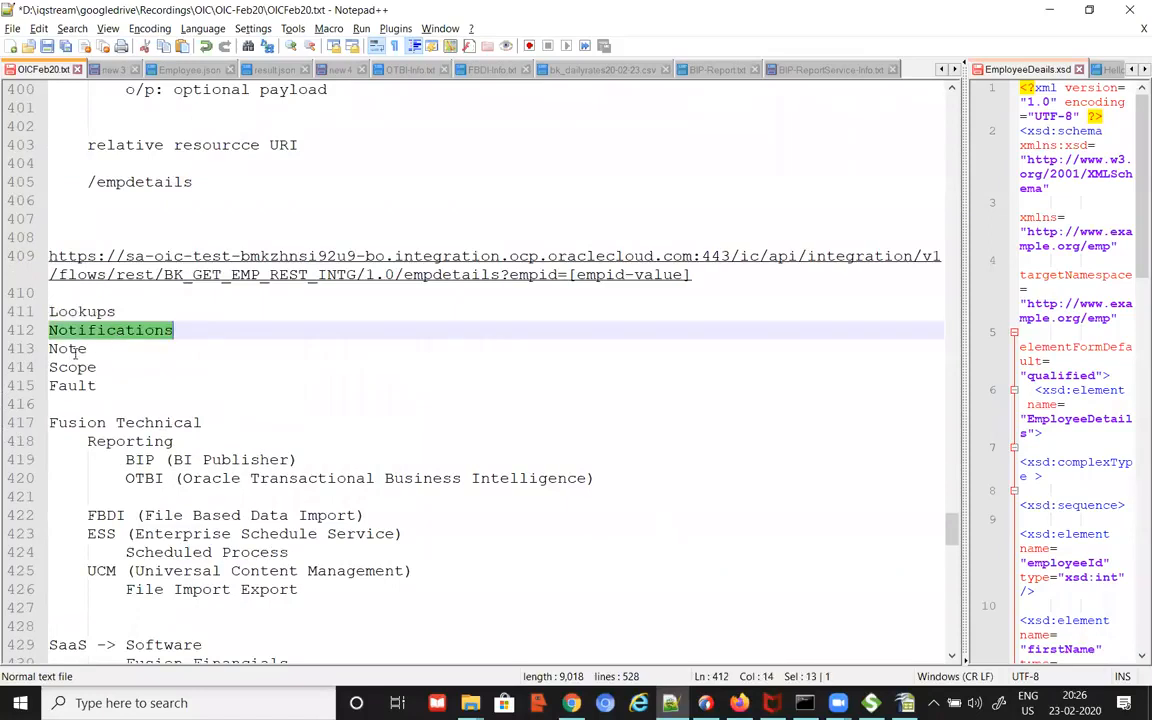
click(80, 349)
click(78, 367)
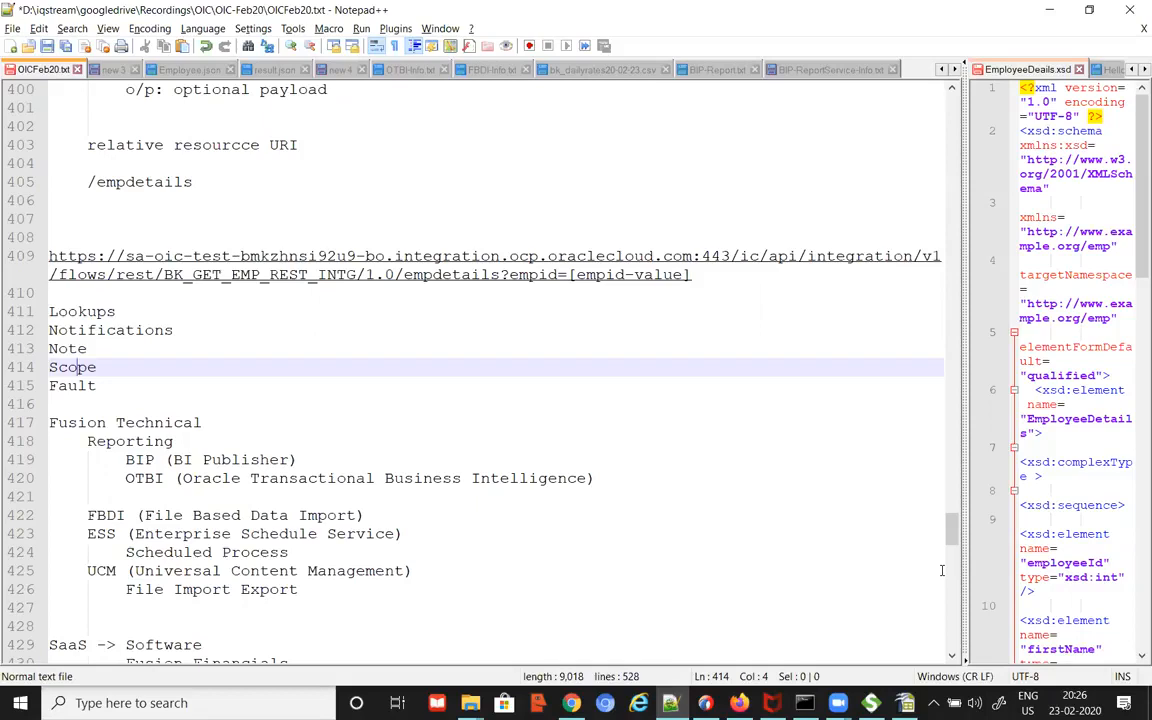
double_click(75, 385)
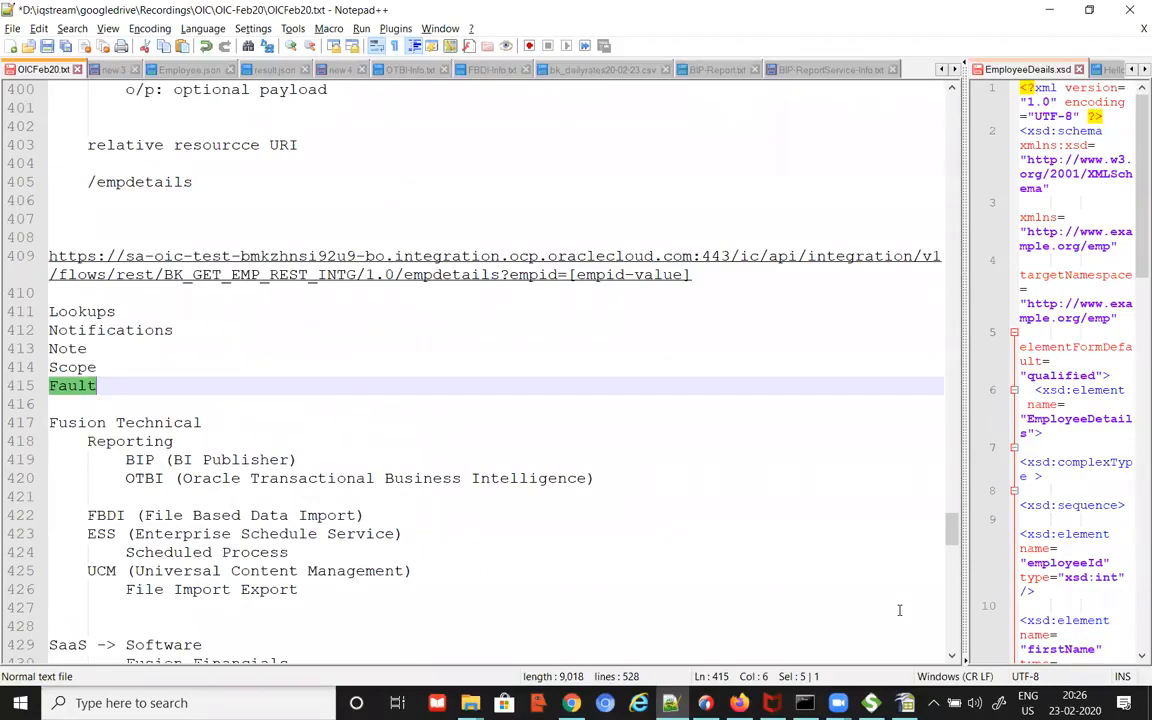
scroll(776, 543, down, 13)
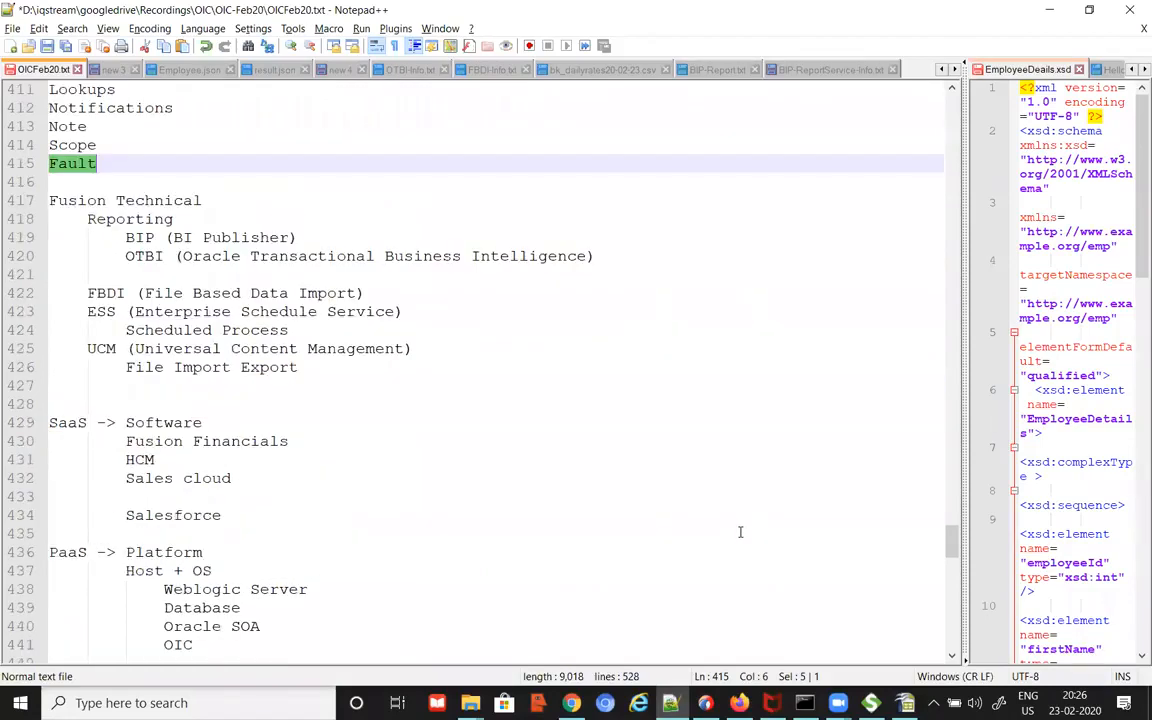
scroll(733, 558, down, 20)
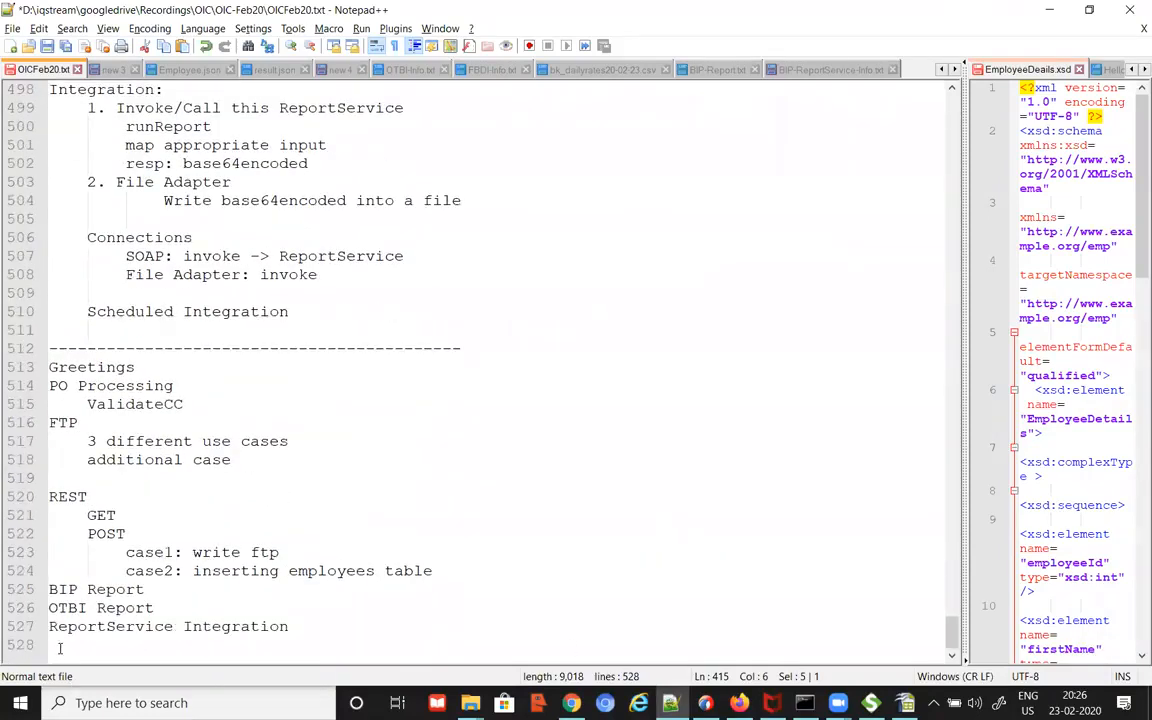
Step: Add a dashed divider after ReportService Integration and a blank line above Greetings
click(40, 645)
text(-----)
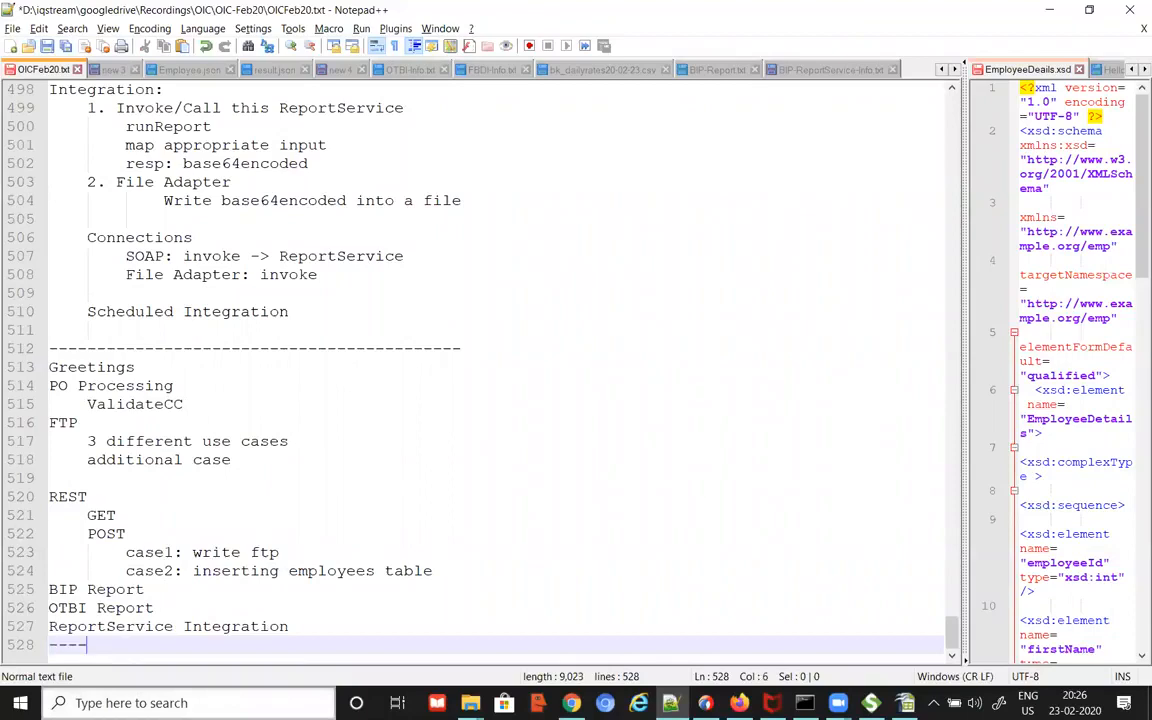
text(-------------------------------------)
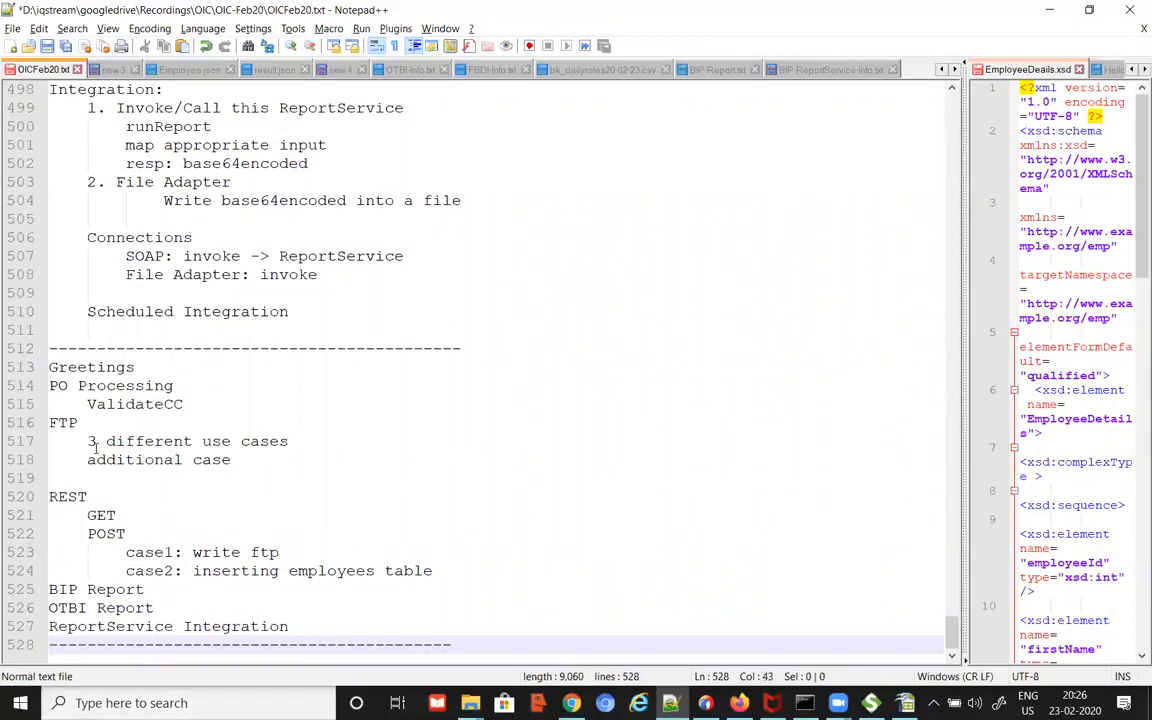
click(48, 367)
key(Return)
key(Up)
Step: Type the heading 'Practices so far to be done' with a dashed line beneath it
text(Pr)
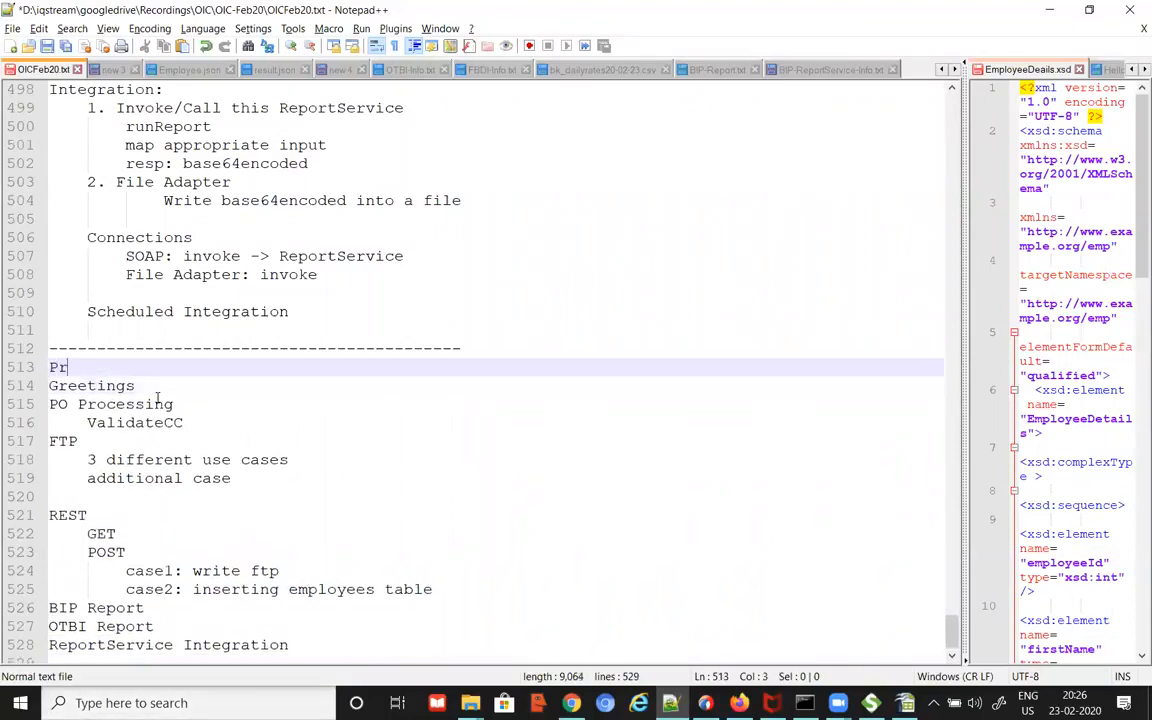
text(actices so fat to b)
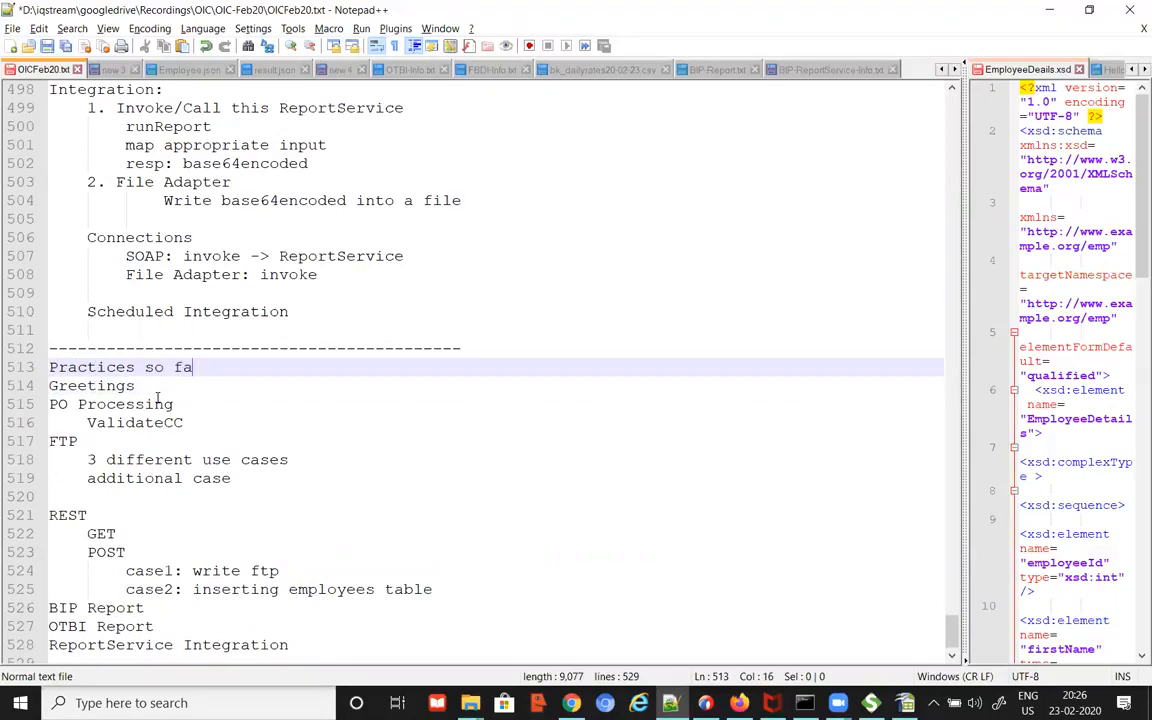
key(BackSpace)
key(BackSpace)
key(BackSpace)
key(BackSpace)
text(t)
key(BackSpace)
key(BackSpace)
key(BackSpace)
text(r to be done)
key(Return)
text(----------------------------------------)
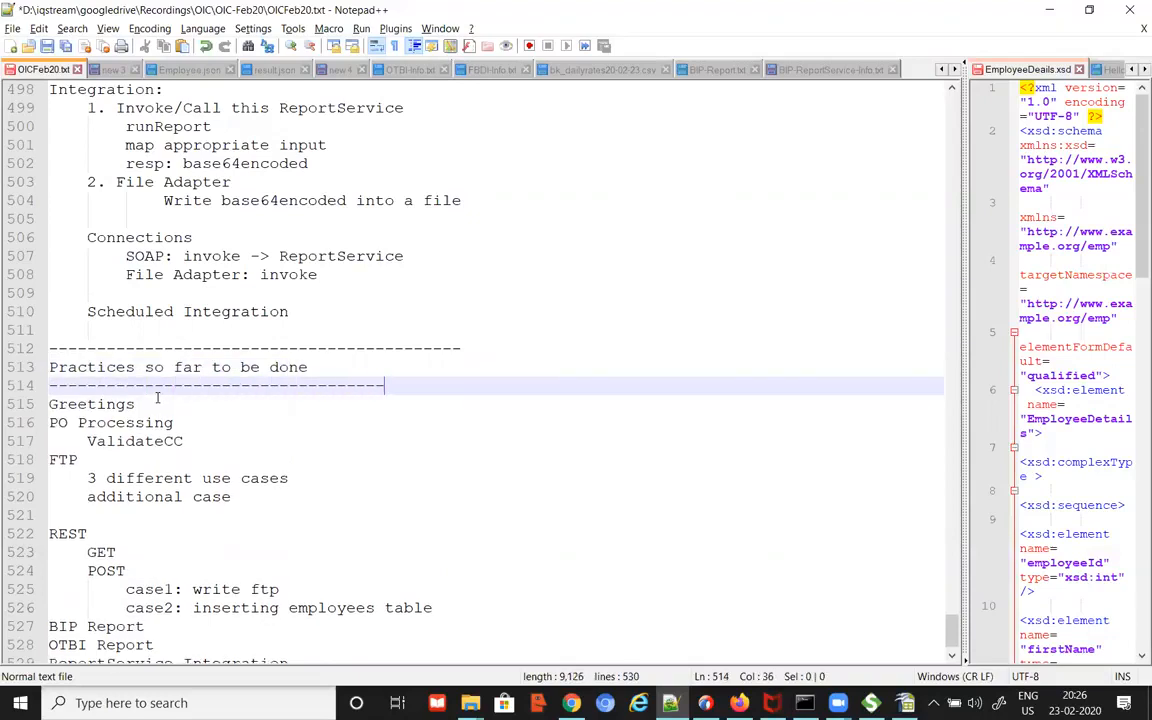
text(---)
scroll(358, 554, down, 1)
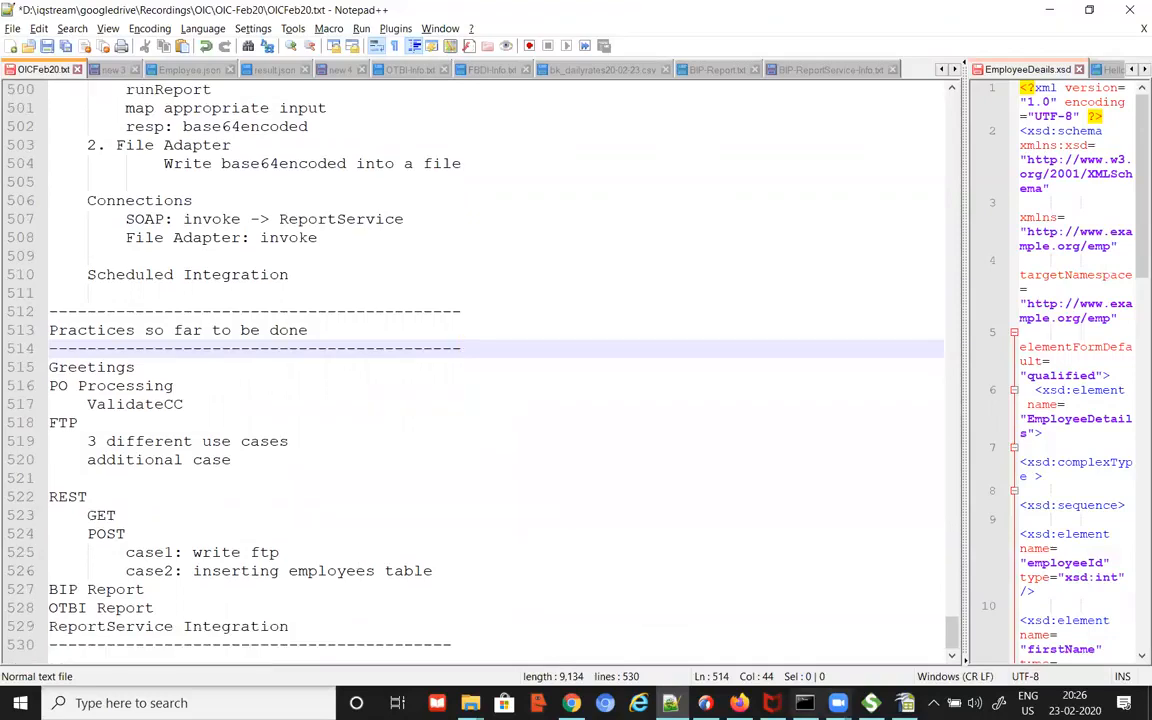